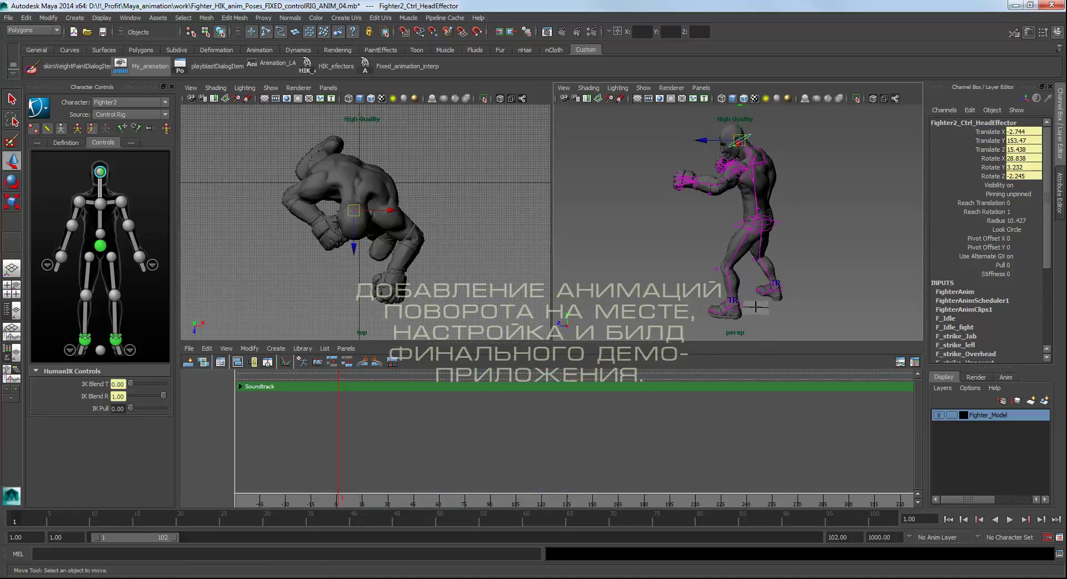
- Deselect everything, then pick the fighter's Hips effector in the HumanIK Controls picker
{"action": "left_click", "coordinate": [757, 306]}
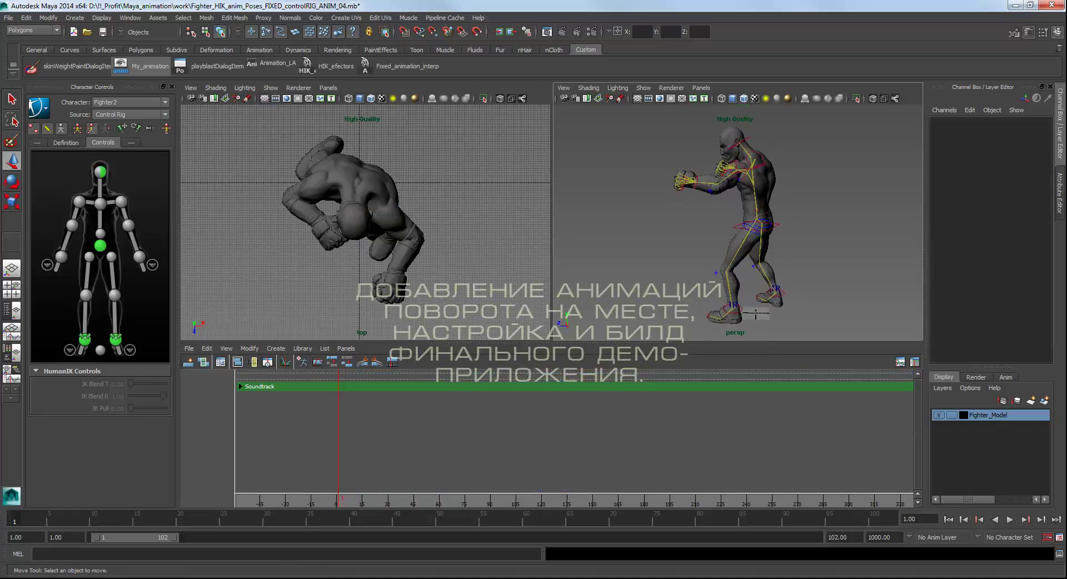
{"action": "left_click", "coordinate": [100, 245]}
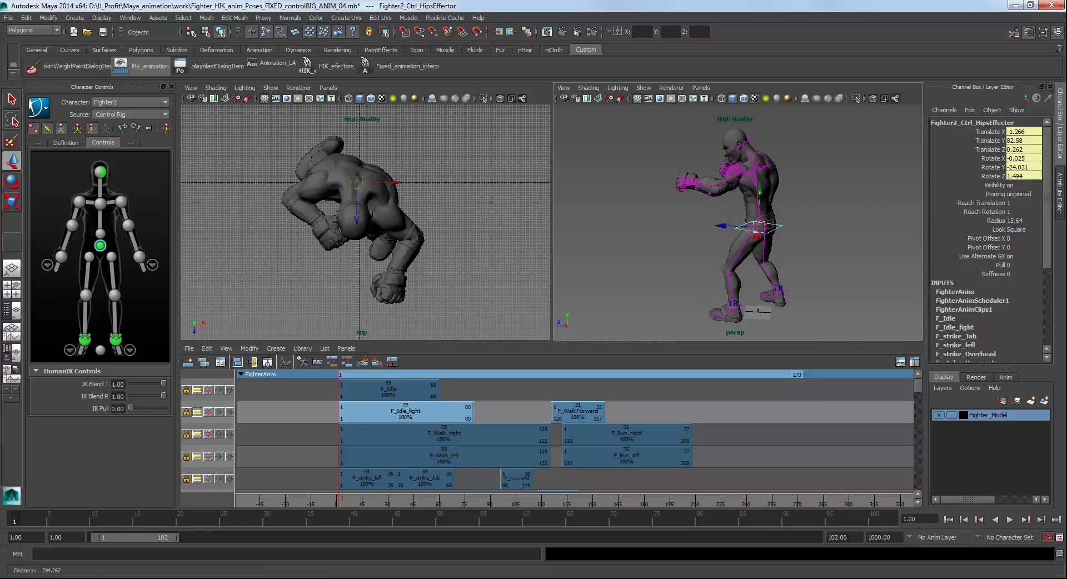
{"action": "mouse_move", "coordinate": [739, 250]}
{"action": "middle_mouse_down", "text": "alt"}
{"action": "mouse_move", "coordinate": [725, 250]}
{"action": "mouse_move", "coordinate": [735, 250]}
{"action": "middle_mouse_up", "text": "alt"}
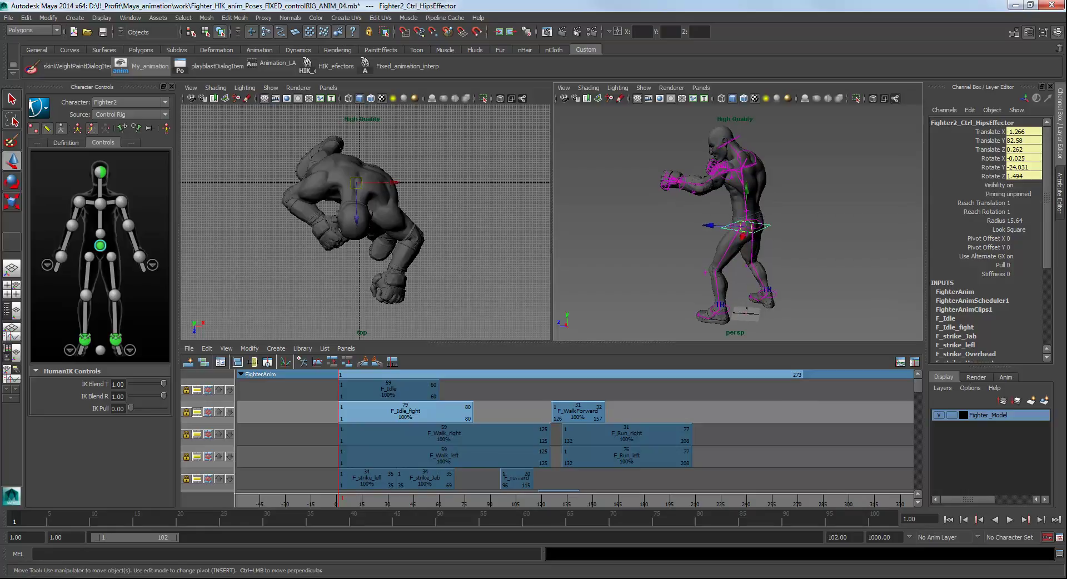
{"action": "left_click_drag", "start_coordinate": [735, 250], "coordinate": [743, 250], "text": "alt"}
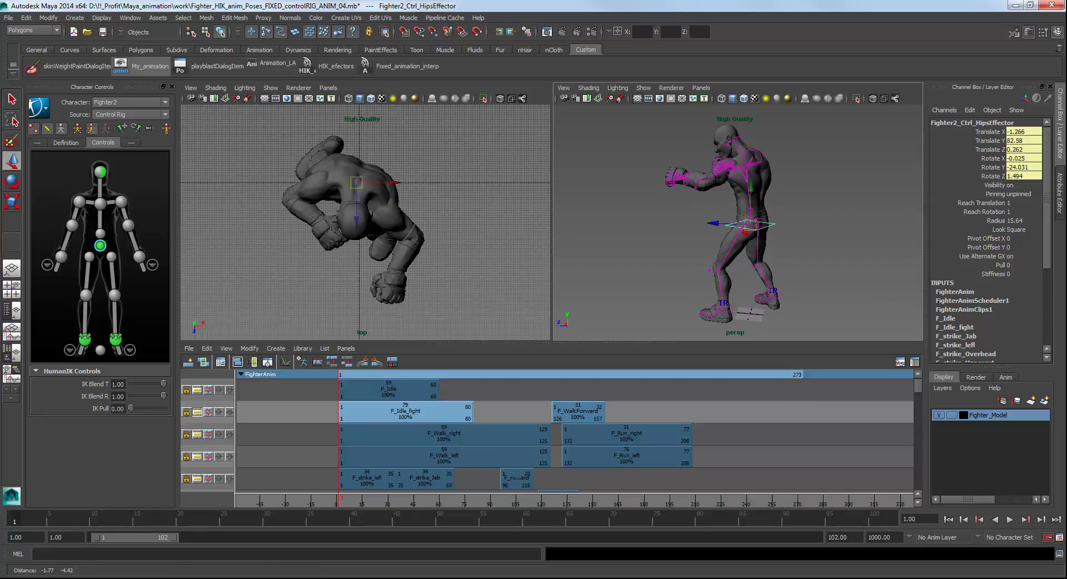
{"action": "right_click_drag", "start_coordinate": [744, 250], "coordinate": [745, 251], "text": "alt"}
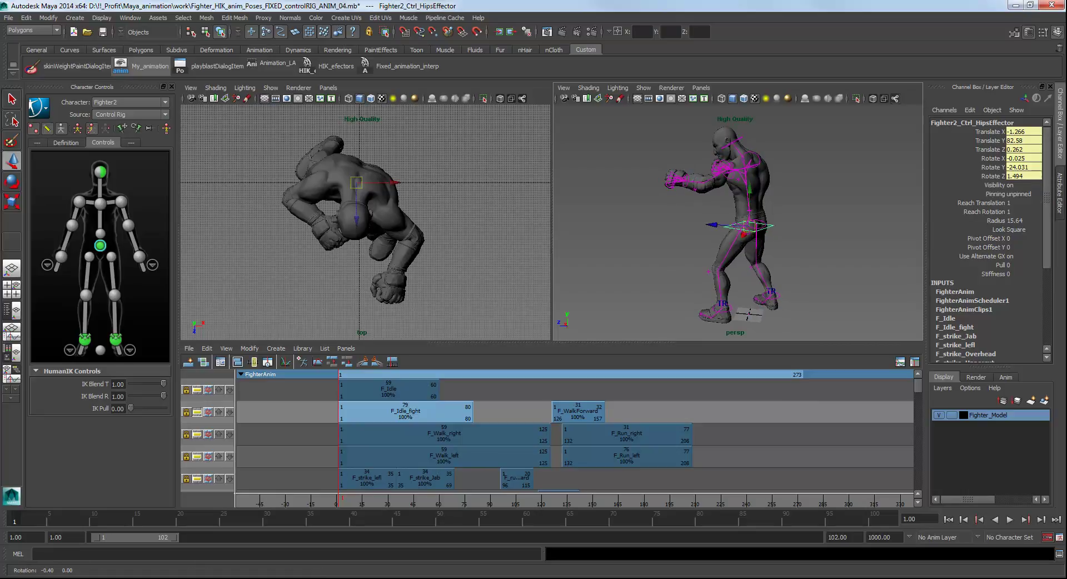
{"action": "right_click_drag", "start_coordinate": [745, 251], "coordinate": [745, 252], "text": "alt"}
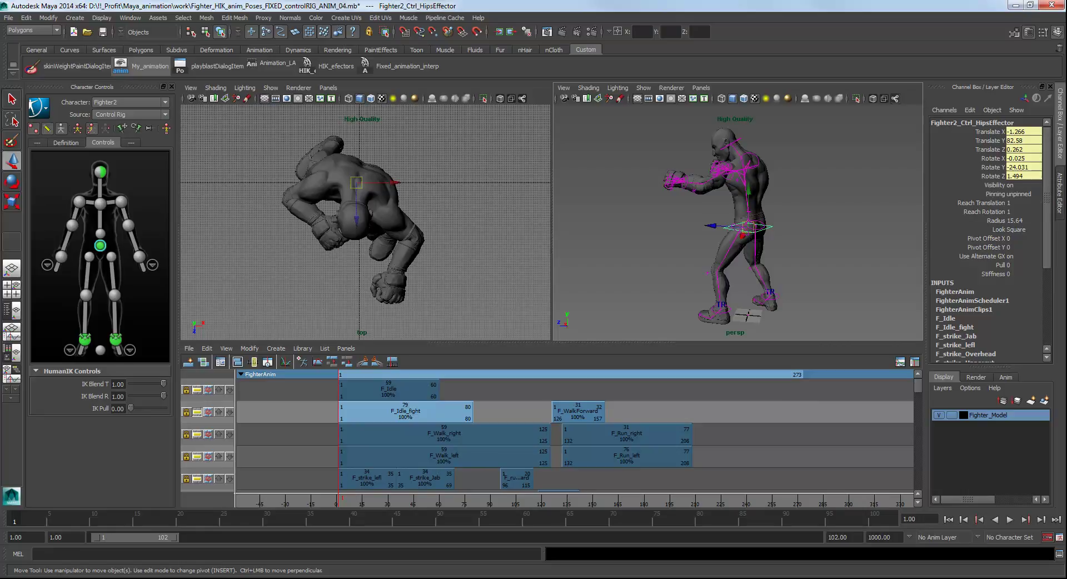
{"action": "middle_click_drag", "start_coordinate": [744, 251], "coordinate": [746, 251], "text": "alt"}
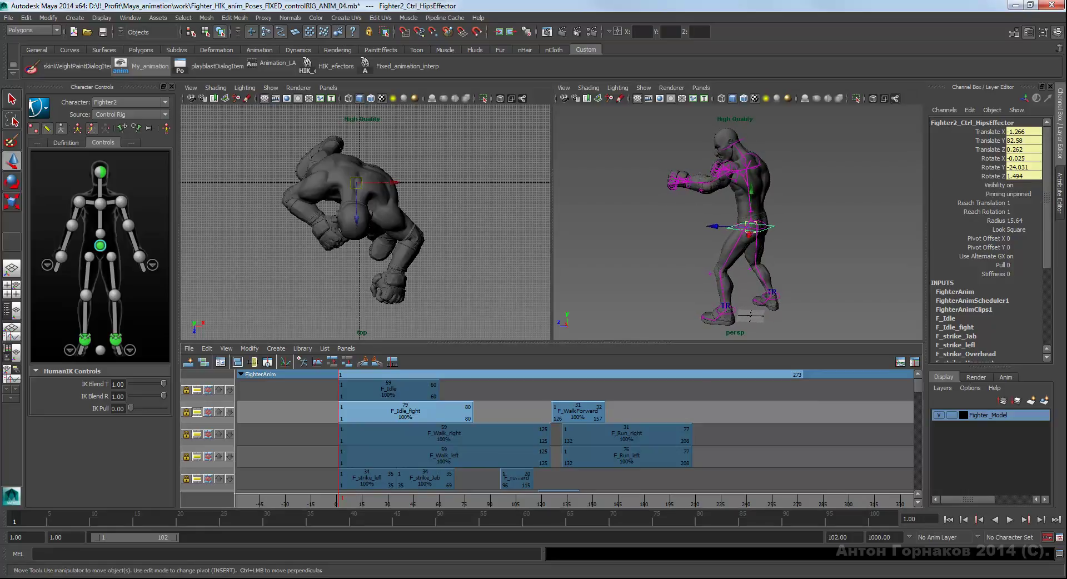
- Play the fight idle animation once and view the fighter from the side
{"action": "scroll", "coordinate": [556, 433], "scroll_direction": "down", "scroll_amount": 2}
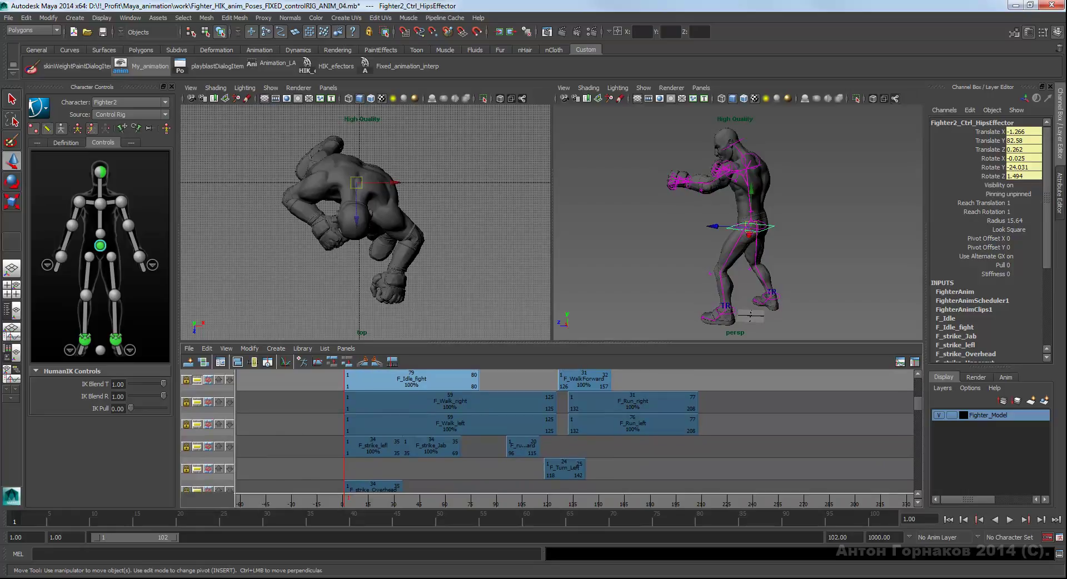
{"action": "scroll", "coordinate": [555, 433], "scroll_direction": "up", "scroll_amount": 1}
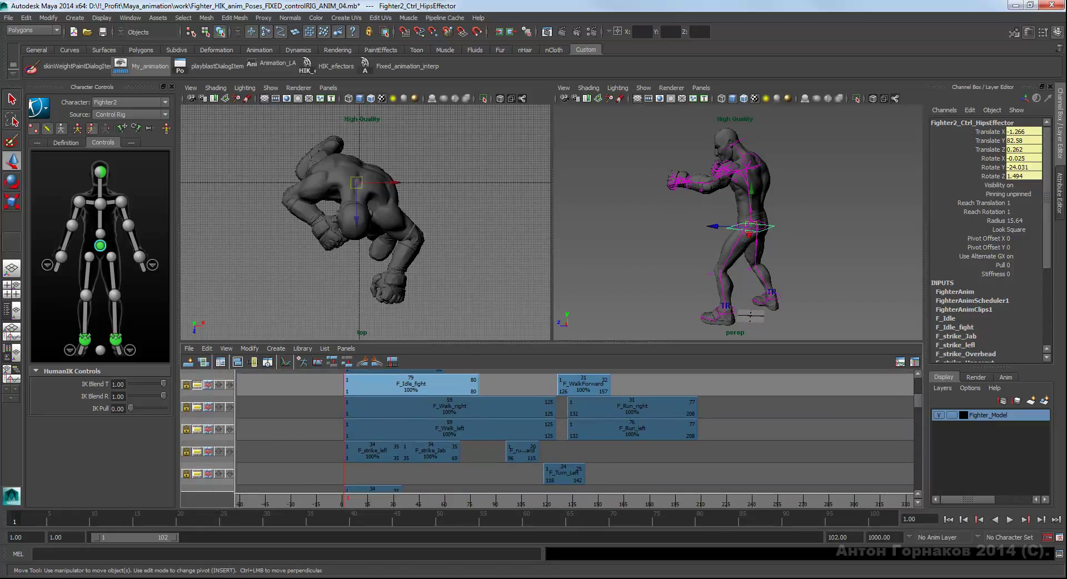
{"action": "right_click", "coordinate": [400, 382]}
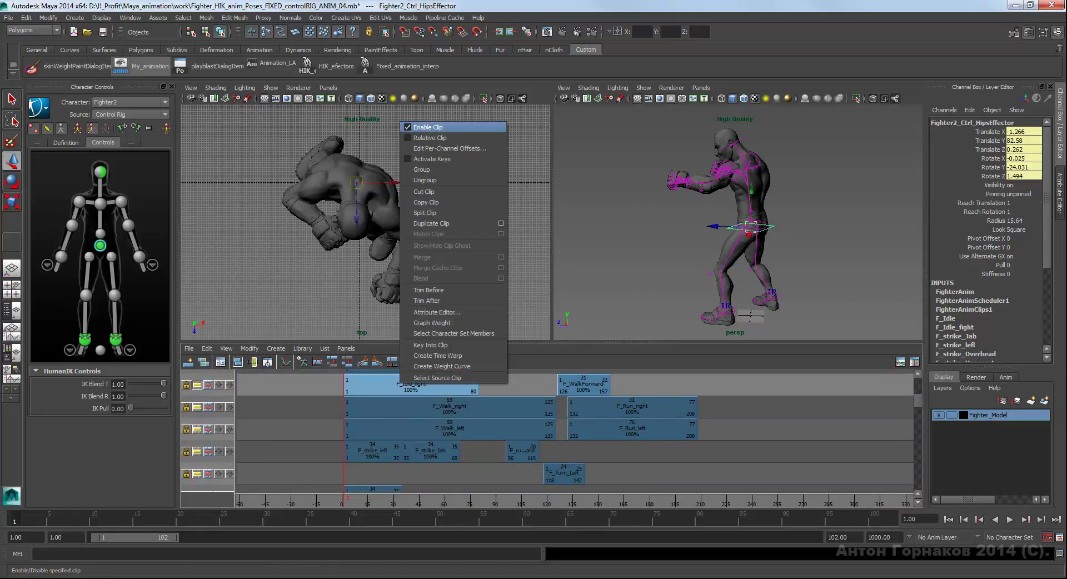
{"action": "key", "text": "Escape"}
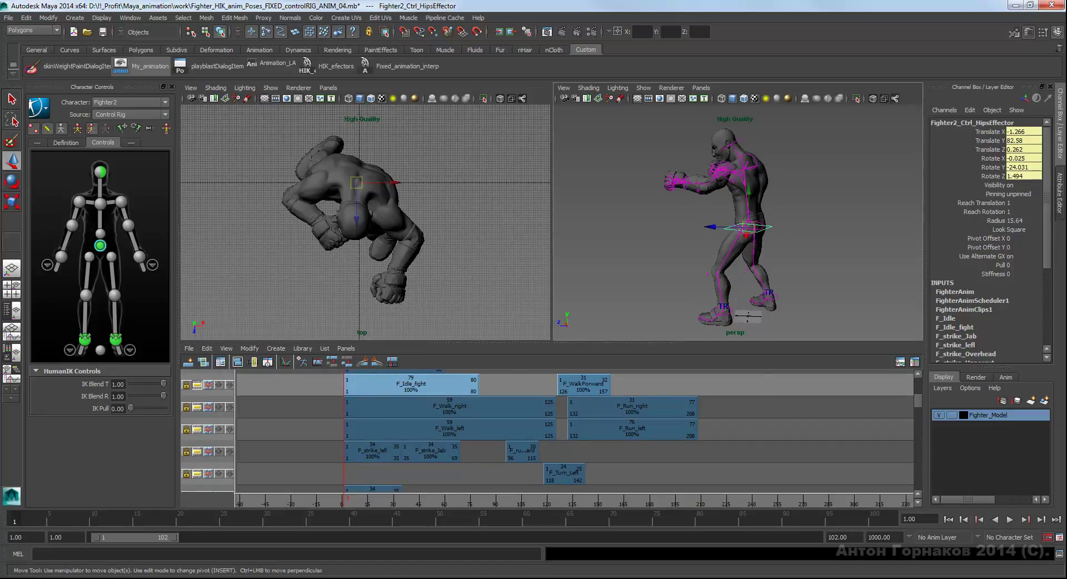
{"action": "key", "text": "alt+v"}
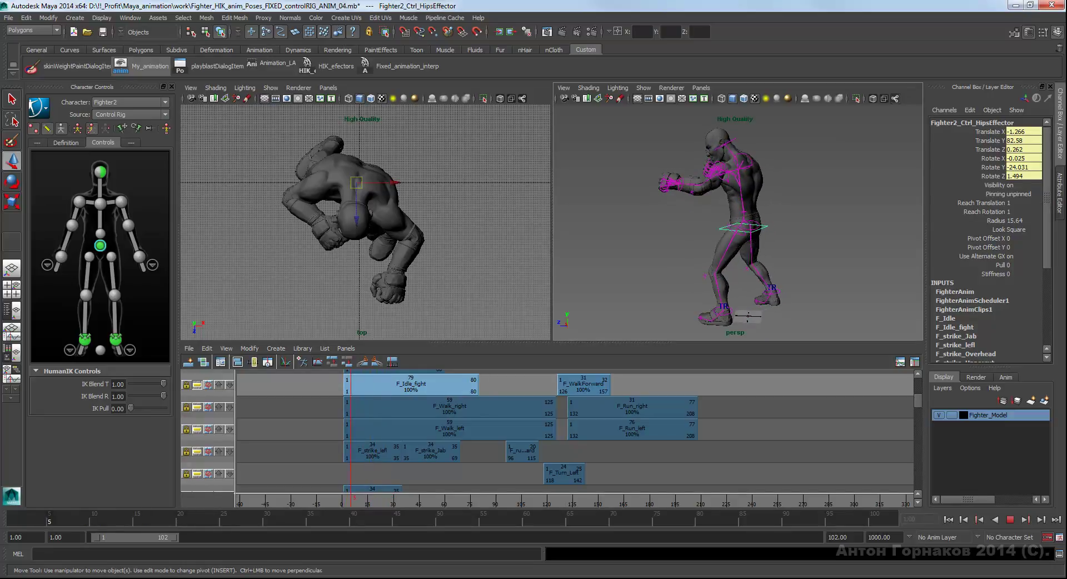
{"action": "key", "text": "alt+v"}
{"action": "key", "text": "alt+v"}
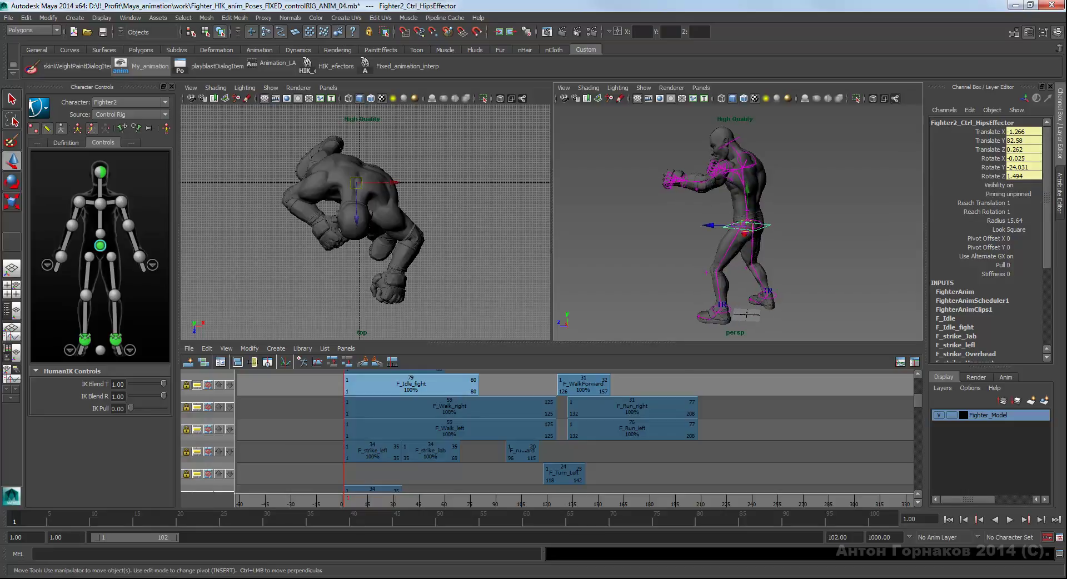
{"action": "left_click_drag", "start_coordinate": [694, 223], "coordinate": [739, 222], "text": "alt"}
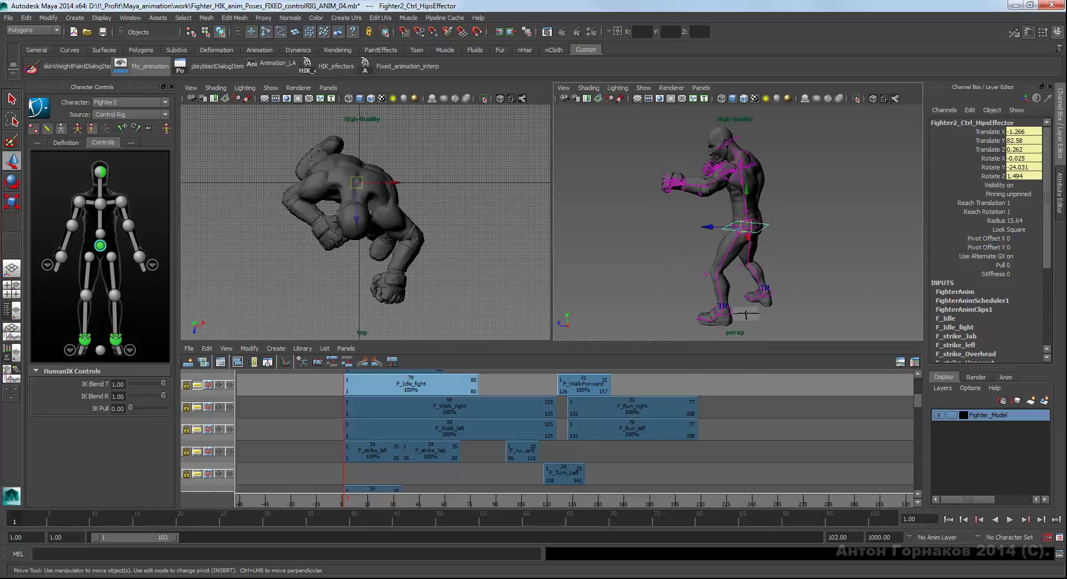
{"action": "left_click_drag", "start_coordinate": [746, 313], "coordinate": [749, 314], "text": "alt"}
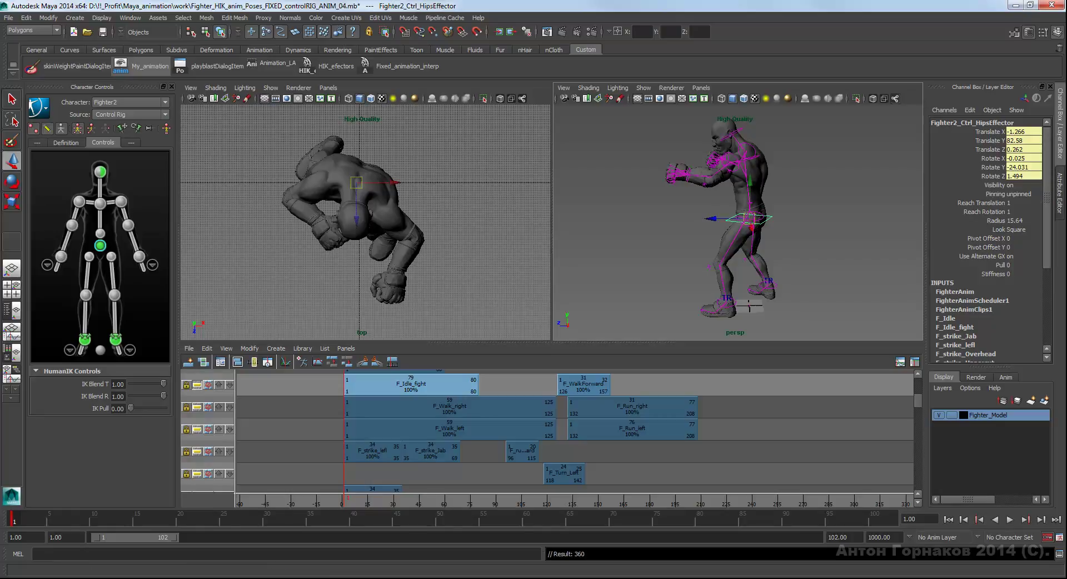
- Turn off Enable Clip on F_Idle_fight in the Trax Editor
{"action": "right_click", "coordinate": [393, 389]}
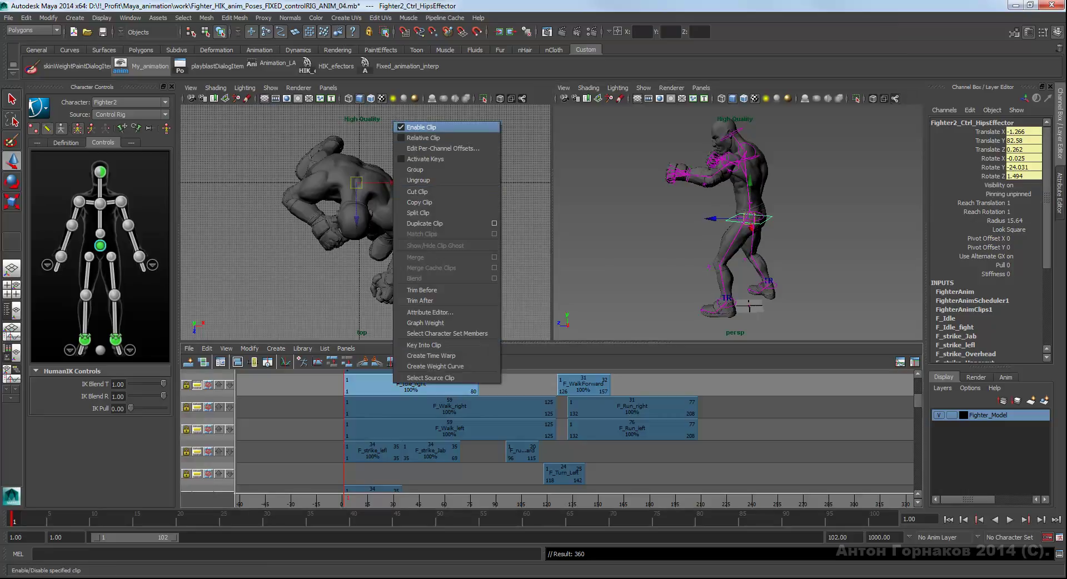
{"action": "left_click", "coordinate": [423, 123]}
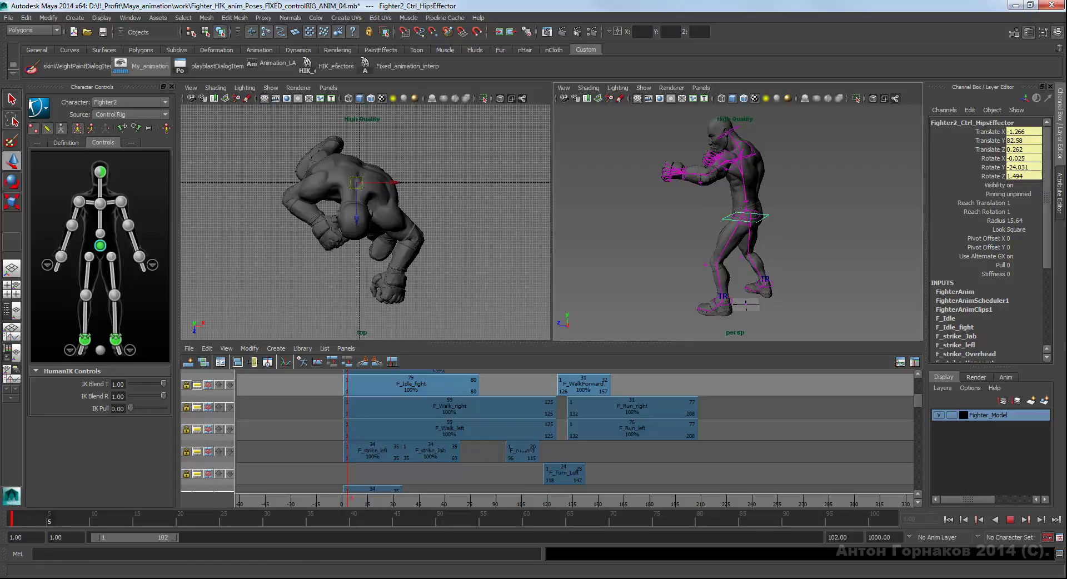
{"action": "left_click_drag", "start_coordinate": [789, 233], "coordinate": [817, 211], "text": "alt"}
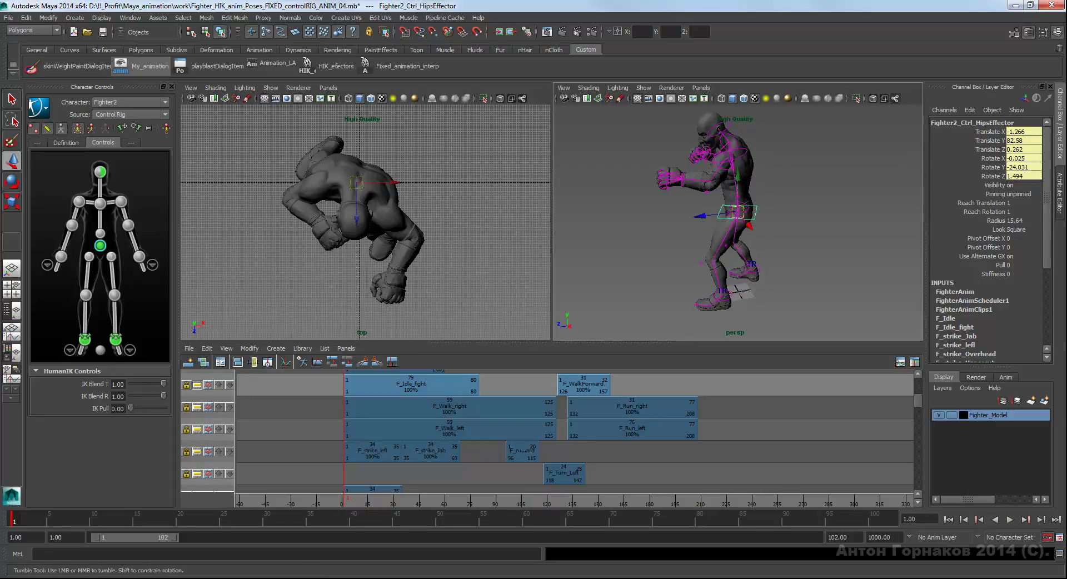
{"action": "left_click_drag", "start_coordinate": [722, 222], "coordinate": [739, 220], "text": "alt"}
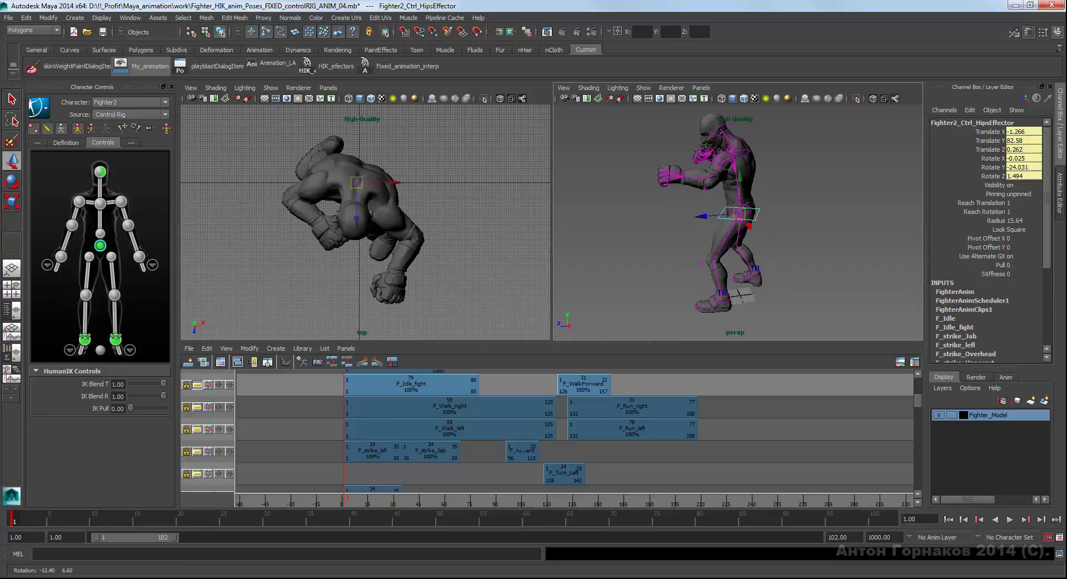
{"action": "mouse_move", "coordinate": [745, 136]}
{"action": "left_mouse_down", "text": "alt"}
{"action": "mouse_move", "coordinate": [663, 134]}
{"action": "mouse_move", "coordinate": [739, 139]}
{"action": "left_mouse_up", "text": "alt"}
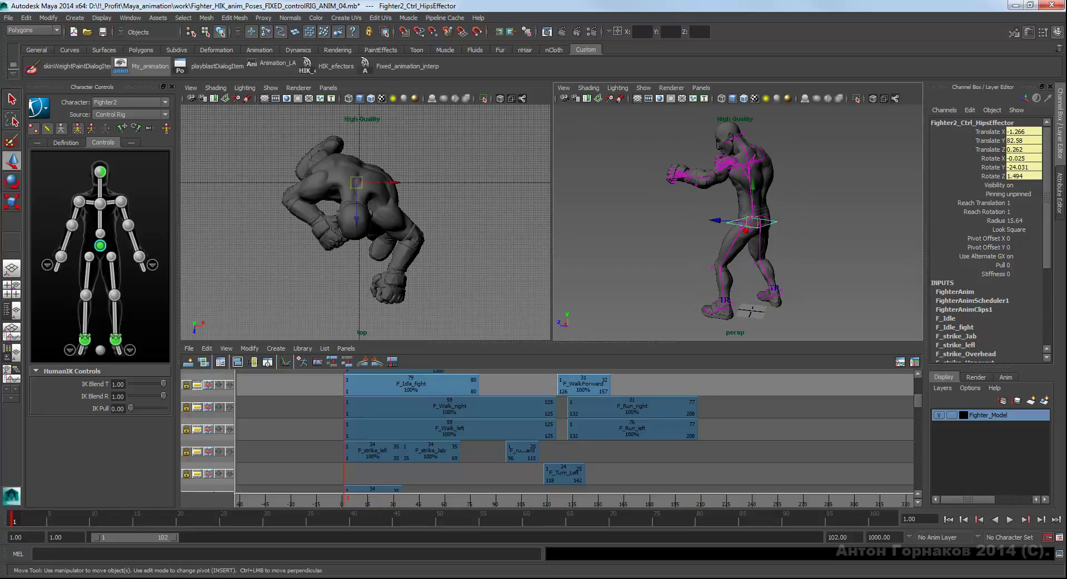
{"action": "mouse_move", "coordinate": [738, 139]}
{"action": "left_mouse_down", "text": "alt"}
{"action": "mouse_move", "coordinate": [722, 167]}
{"action": "mouse_move", "coordinate": [734, 166]}
{"action": "mouse_move", "coordinate": [666, 167]}
{"action": "left_mouse_up", "text": "alt"}
- Unpin both the left and right ankle effectors of the fighter
{"action": "scroll", "coordinate": [738, 214], "scroll_direction": "up", "scroll_amount": 2}
{"action": "scroll", "coordinate": [737, 214], "scroll_direction": "up", "scroll_amount": 2}
{"action": "scroll", "coordinate": [738, 214], "scroll_direction": "up", "scroll_amount": 3}
{"action": "scroll", "coordinate": [738, 214], "scroll_direction": "up", "scroll_amount": 2}
{"action": "left_click_drag", "start_coordinate": [734, 223], "coordinate": [745, 206], "text": "alt"}
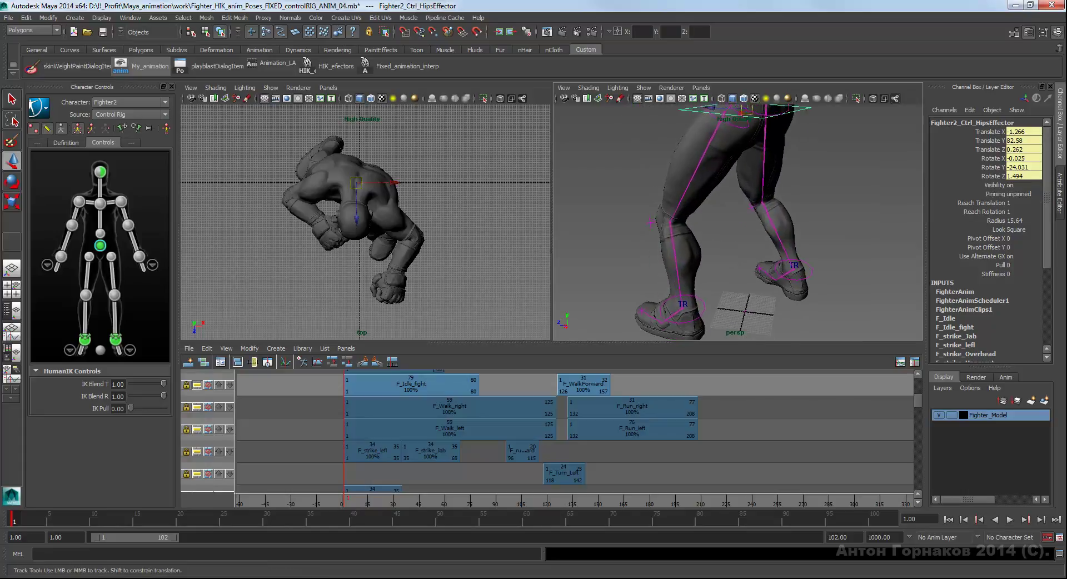
{"action": "left_click", "coordinate": [687, 300]}
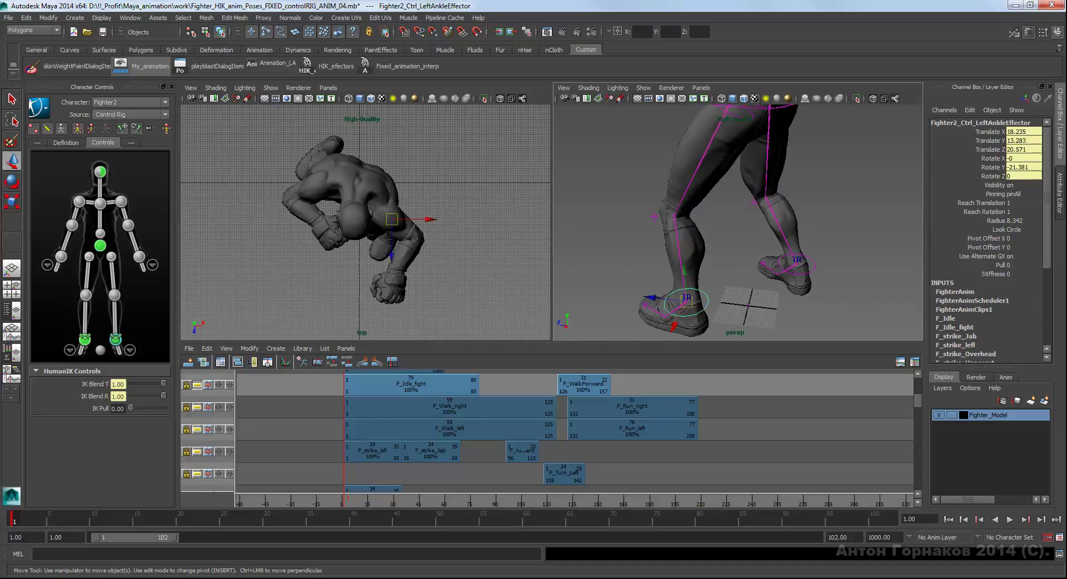
{"action": "right_click", "coordinate": [736, 248]}
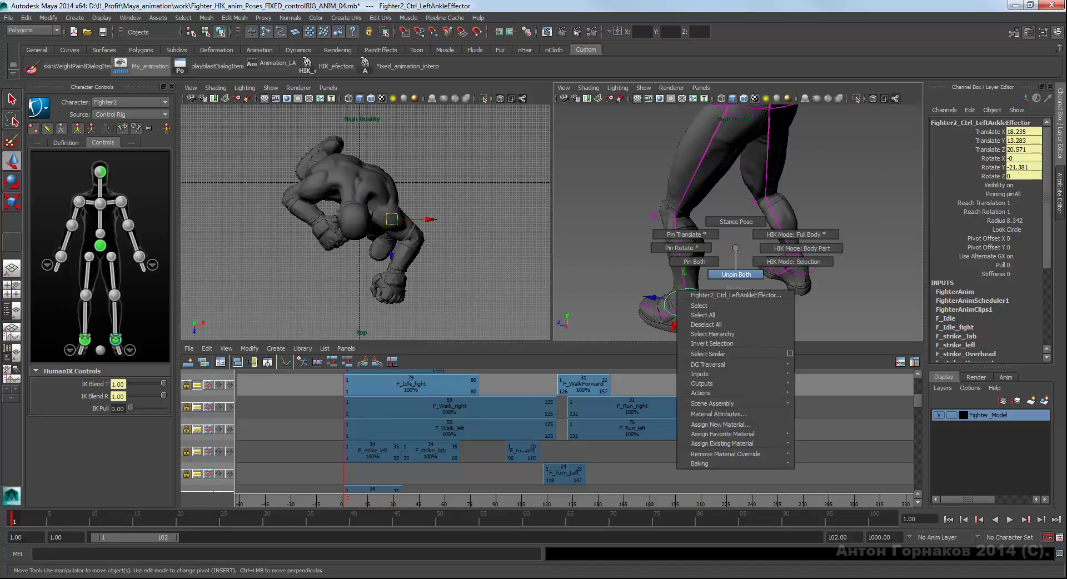
{"action": "left_click", "coordinate": [735, 273]}
{"action": "left_click", "coordinate": [796, 261]}
{"action": "right_click", "coordinate": [795, 261]}
{"action": "left_click", "coordinate": [795, 287]}
- Reselect the hips effector and rotate it to Rotate Y -24.031
{"action": "scroll", "coordinate": [739, 222], "scroll_direction": "down", "scroll_amount": 3}
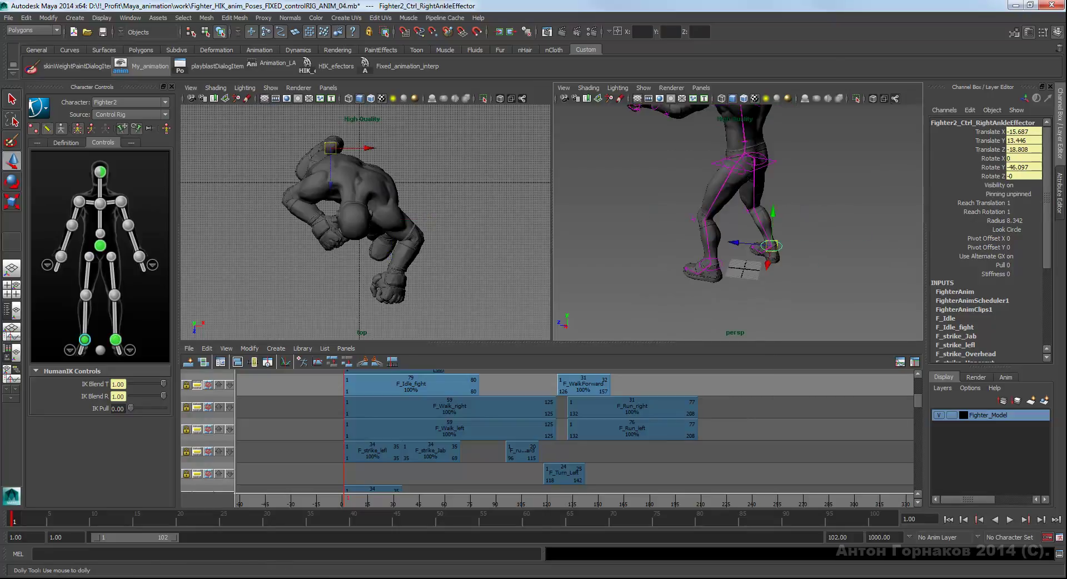
{"action": "scroll", "coordinate": [739, 223], "scroll_direction": "down", "scroll_amount": 3}
{"action": "scroll", "coordinate": [739, 222], "scroll_direction": "down", "scroll_amount": 2}
{"action": "left_click_drag", "start_coordinate": [667, 222], "coordinate": [794, 233], "text": "alt"}
{"action": "scroll", "coordinate": [739, 223], "scroll_direction": "down", "scroll_amount": 2}
{"action": "scroll", "coordinate": [739, 222], "scroll_direction": "down", "scroll_amount": 2}
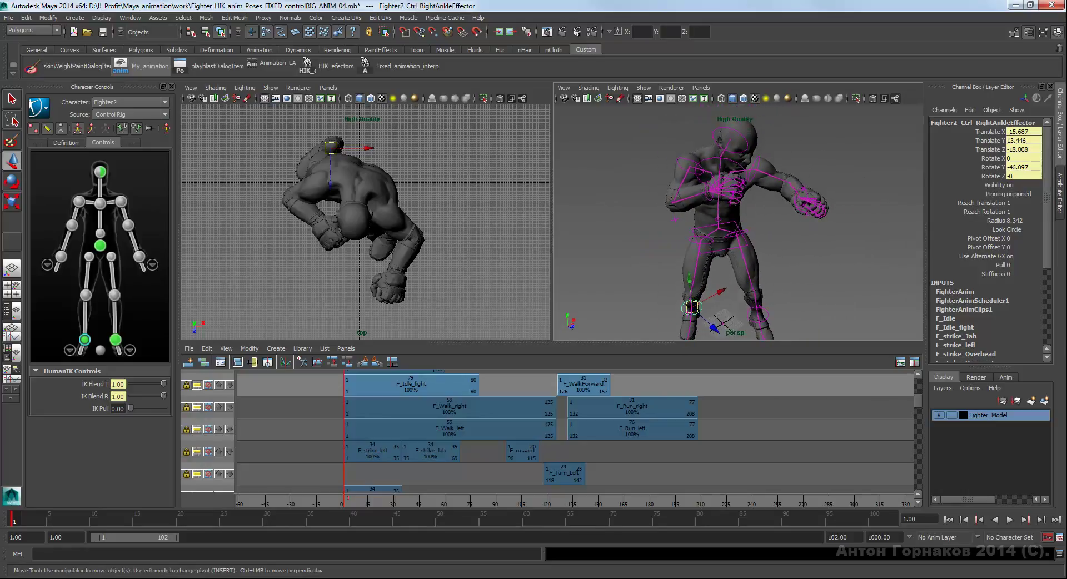
{"action": "scroll", "coordinate": [739, 222], "scroll_direction": "down", "scroll_amount": 1}
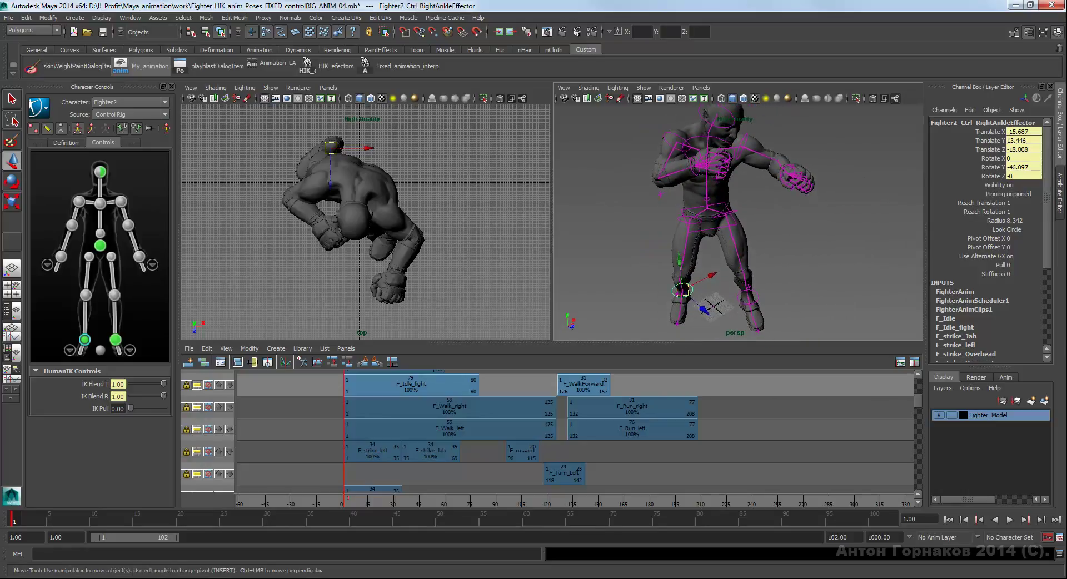
{"action": "left_click", "coordinate": [708, 217]}
{"action": "mouse_move", "coordinate": [722, 222]}
{"action": "left_mouse_down", "text": "alt"}
{"action": "mouse_move", "coordinate": [767, 225]}
{"action": "mouse_move", "coordinate": [744, 228]}
{"action": "left_mouse_up", "text": "alt"}
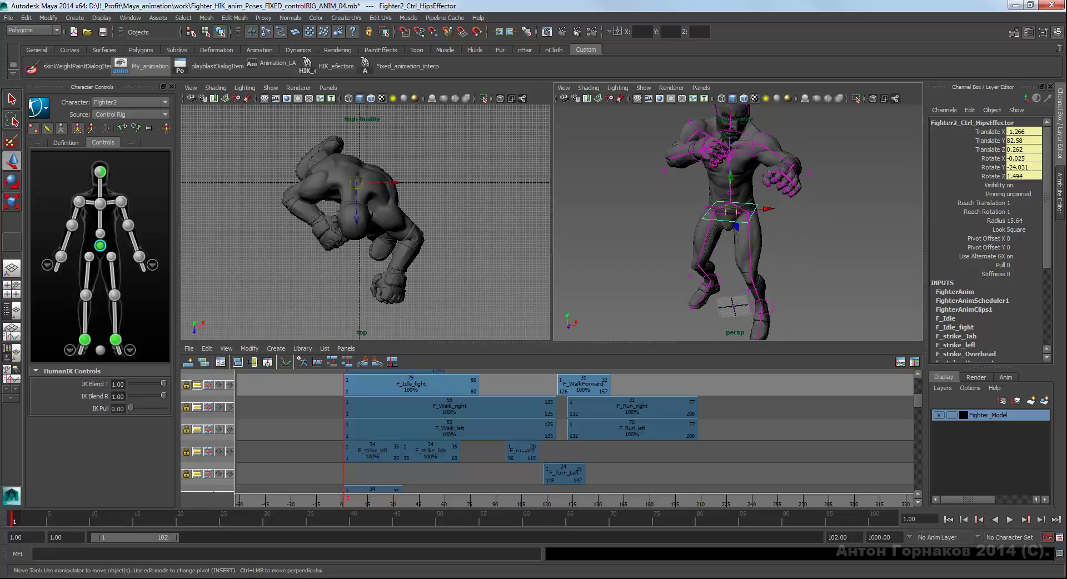
{"action": "key", "text": "e"}
{"action": "middle_click_drag", "start_coordinate": [734, 222], "coordinate": [725, 240], "text": "alt"}
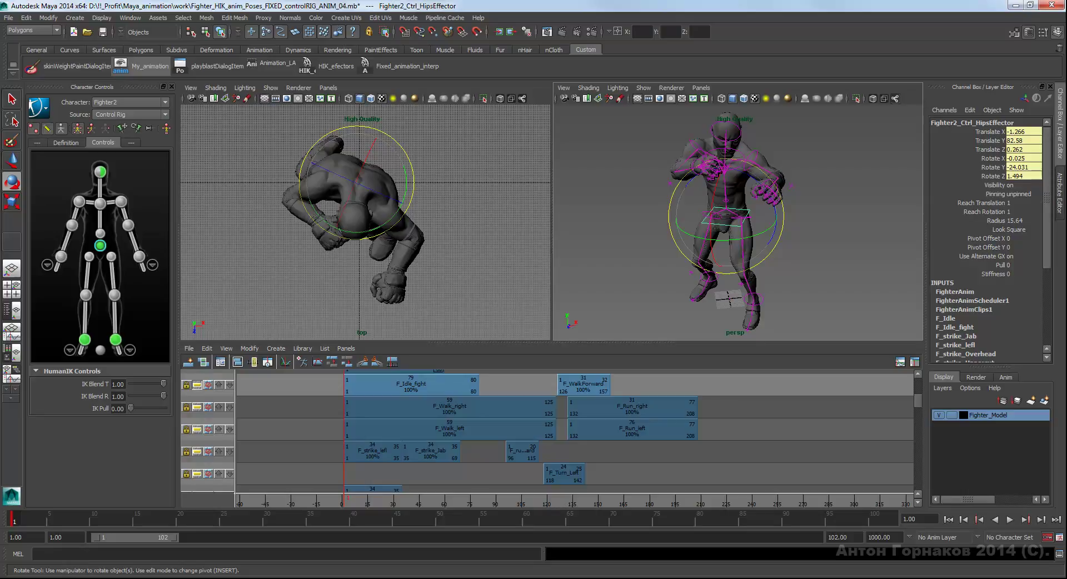
{"action": "left_click_drag", "start_coordinate": [727, 228], "coordinate": [739, 220]}
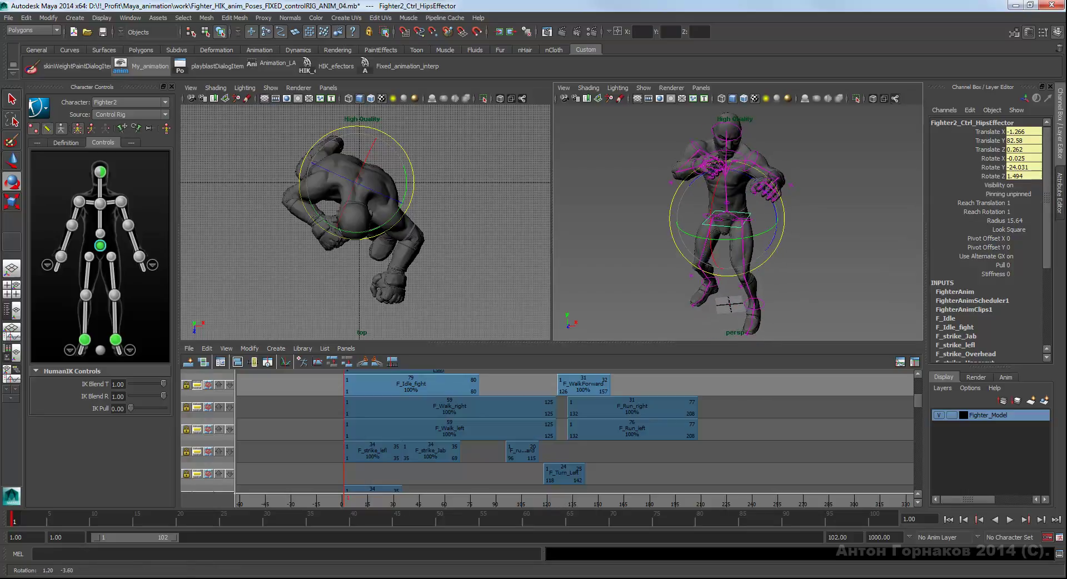
- Set the rotate manipulator's axis orientation from local to World
{"action": "left_click_drag", "start_coordinate": [722, 222], "coordinate": [744, 223], "text": "alt"}
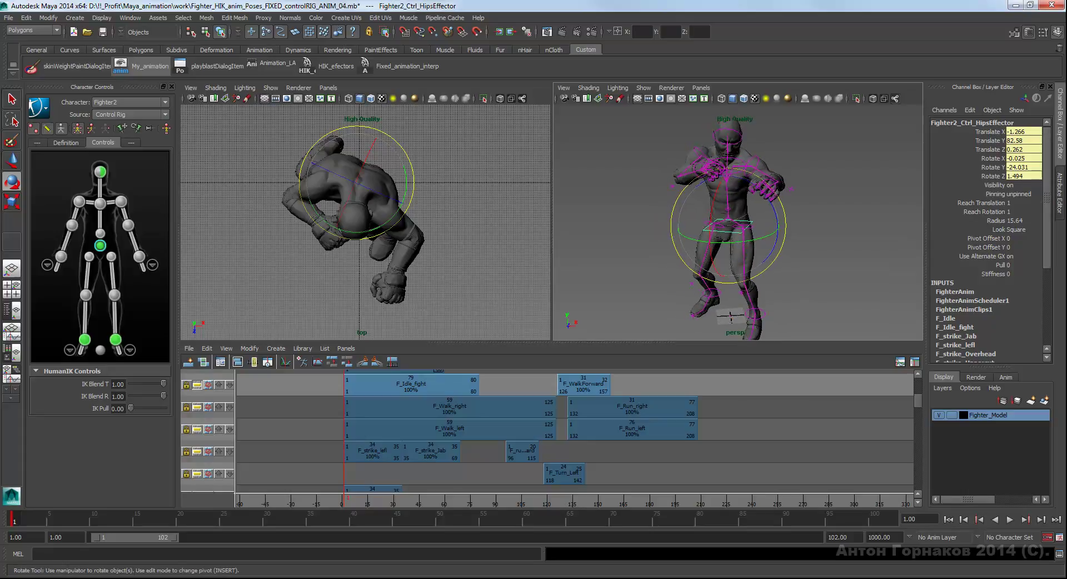
{"action": "left_click", "coordinate": [823, 169]}
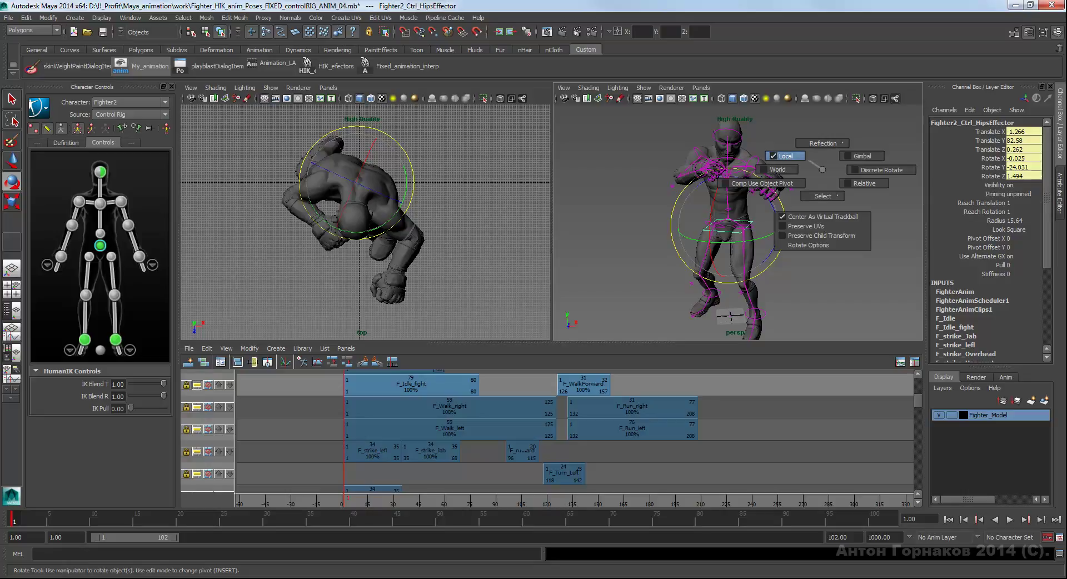
{"action": "left_click", "coordinate": [778, 169]}
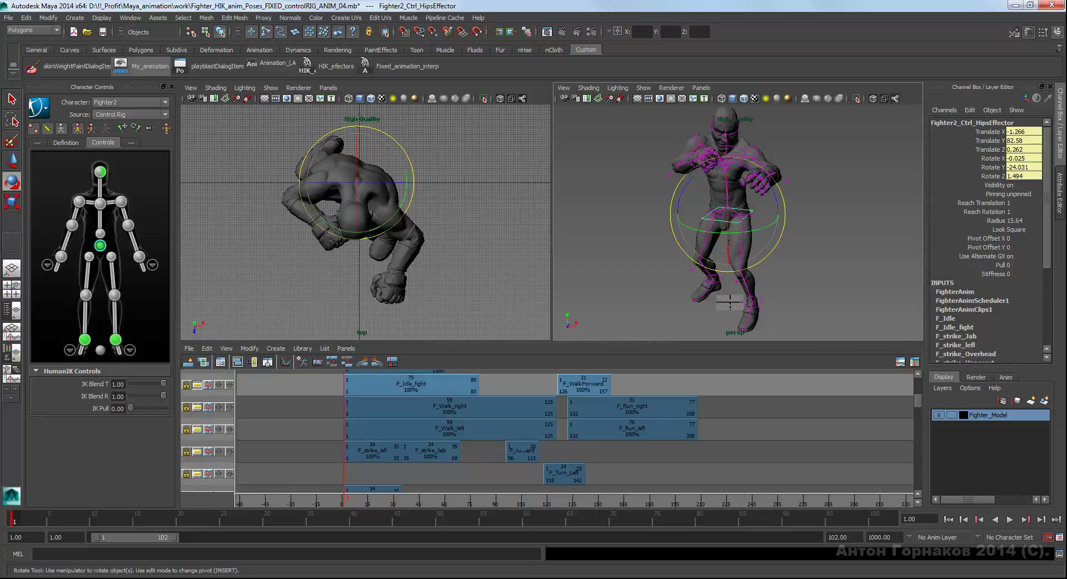
- Spin the hips effector about Y to Rotate Y -63.194, turning the fighter's torso
{"action": "left_click_drag", "start_coordinate": [358, 233], "coordinate": [368, 231]}
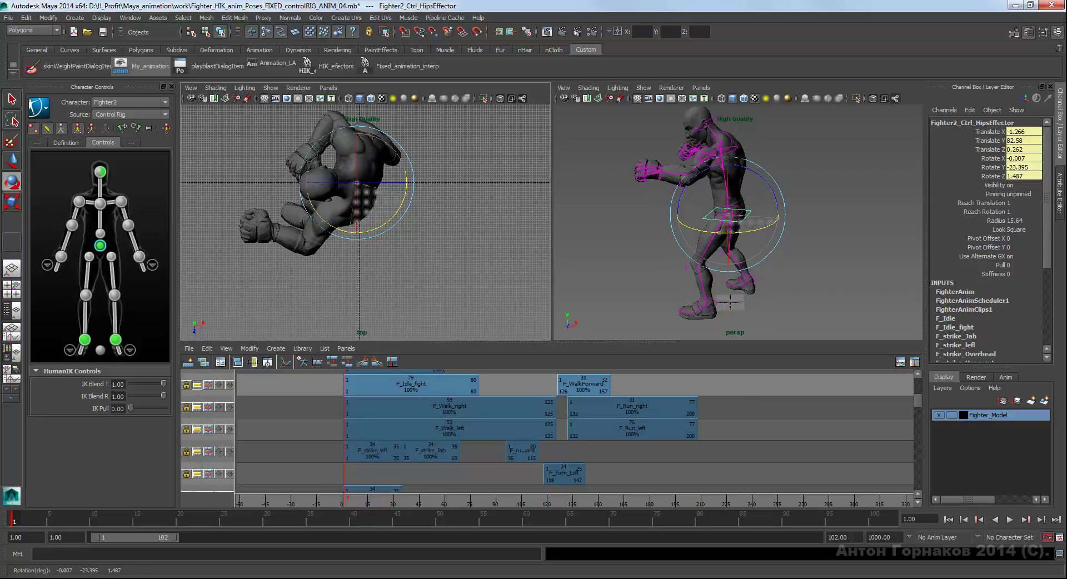
{"action": "left_click_drag", "start_coordinate": [368, 231], "coordinate": [339, 229]}
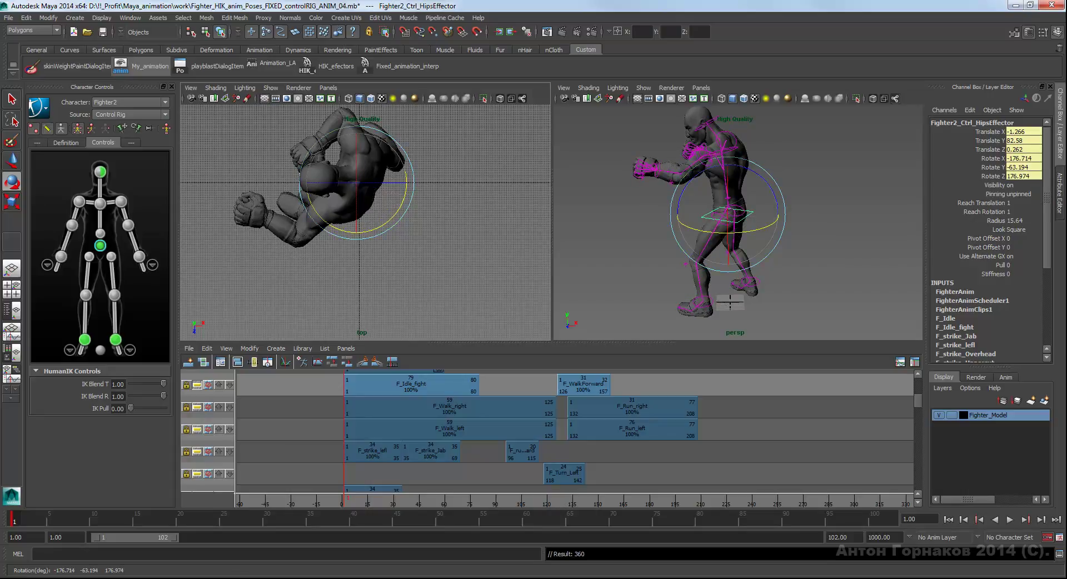
{"action": "mouse_move", "coordinate": [730, 301]}
{"action": "left_mouse_down", "text": "alt"}
{"action": "mouse_move", "coordinate": [708, 305]}
{"action": "mouse_move", "coordinate": [732, 309]}
{"action": "left_mouse_up", "text": "alt"}
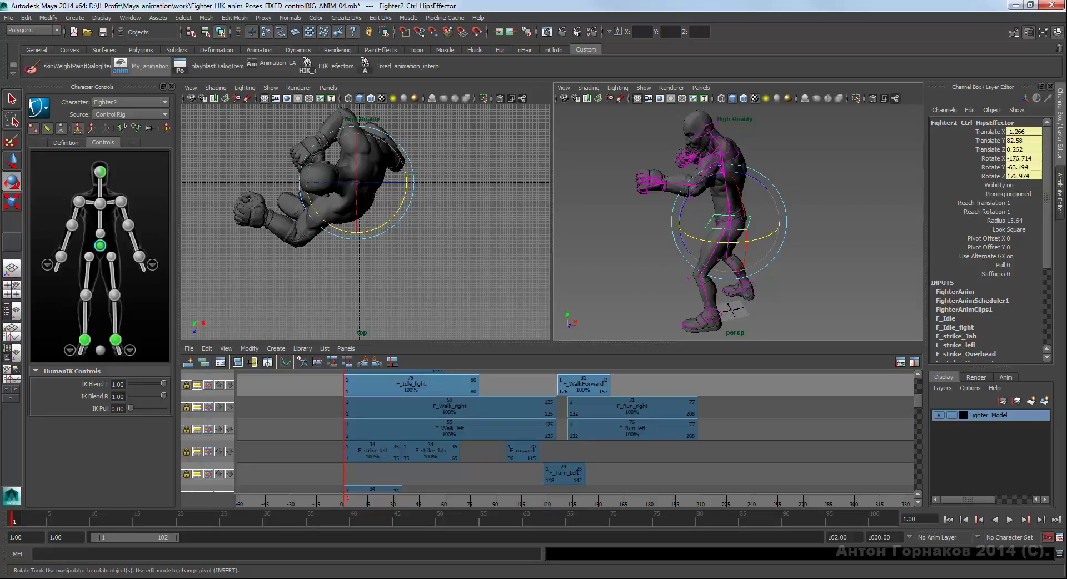
- Undo the first turn, go to frame 25 and re-turn the hips to Rotate Y -67.055
{"action": "key", "text": "ctrl+z"}
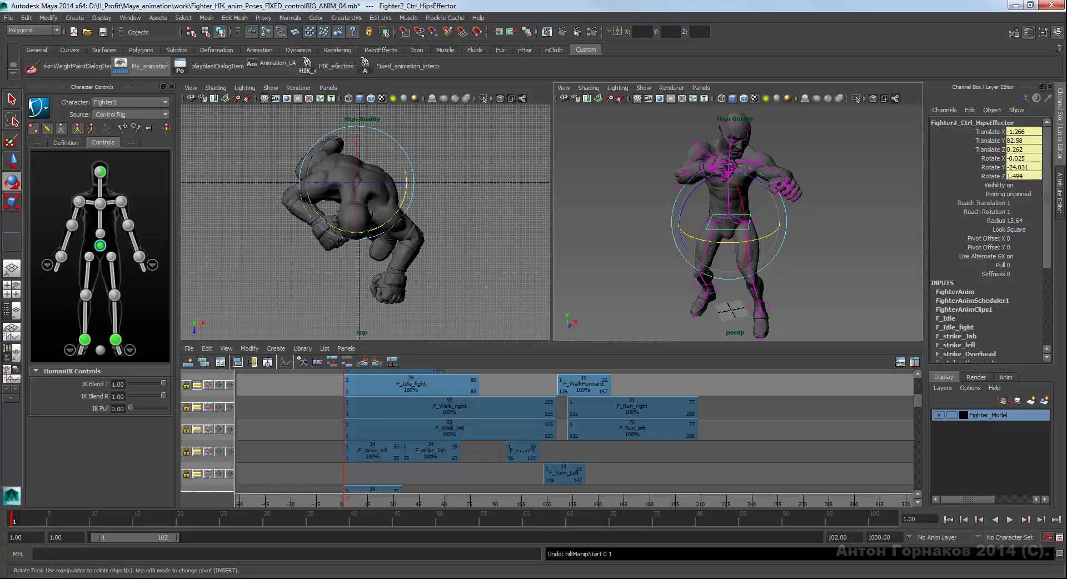
{"action": "key", "text": "ctrl+z"}
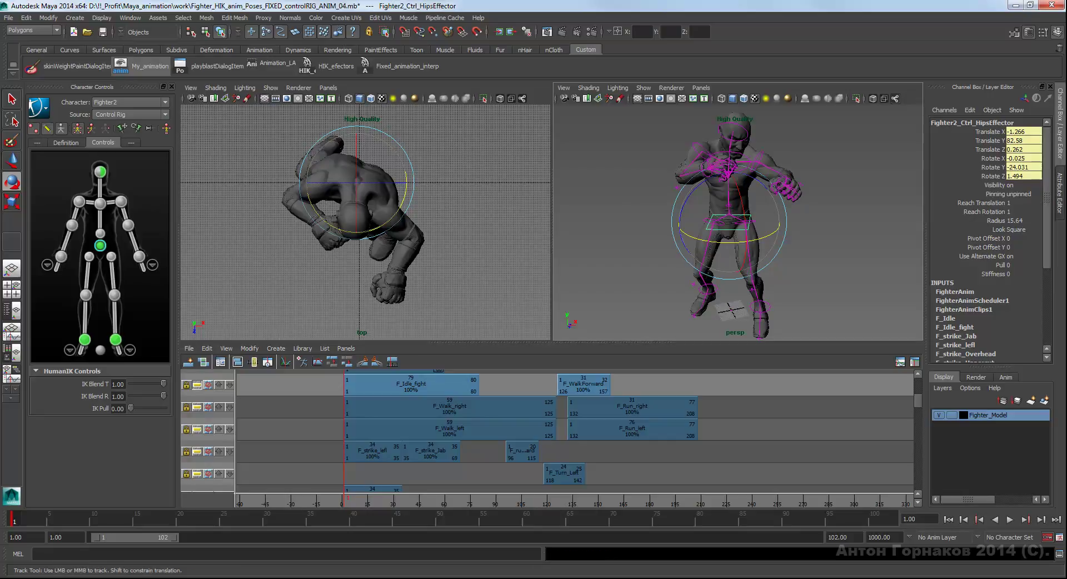
{"action": "key", "text": "period"}
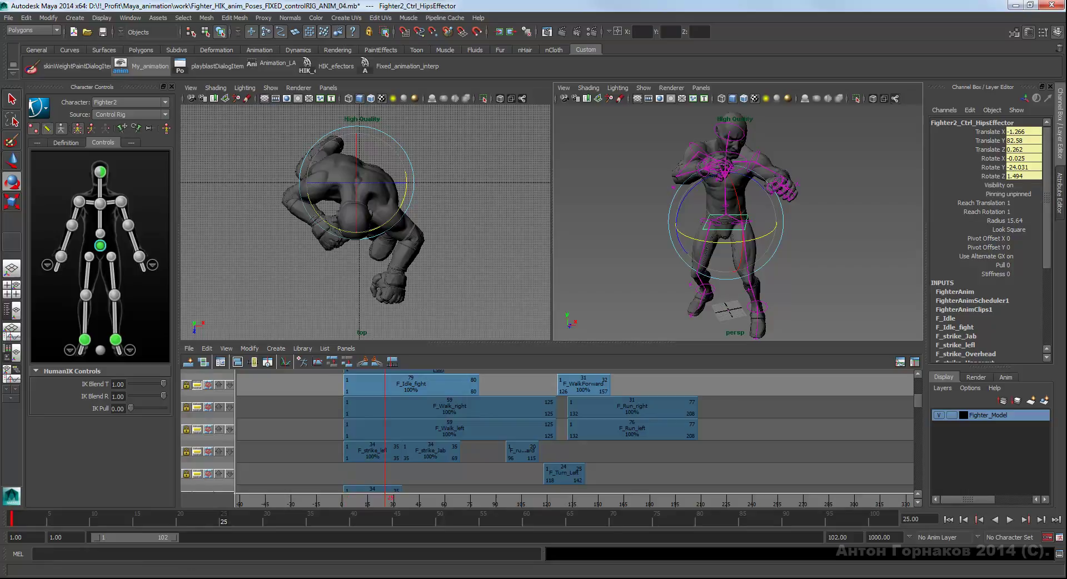
{"action": "key", "text": "shift+z"}
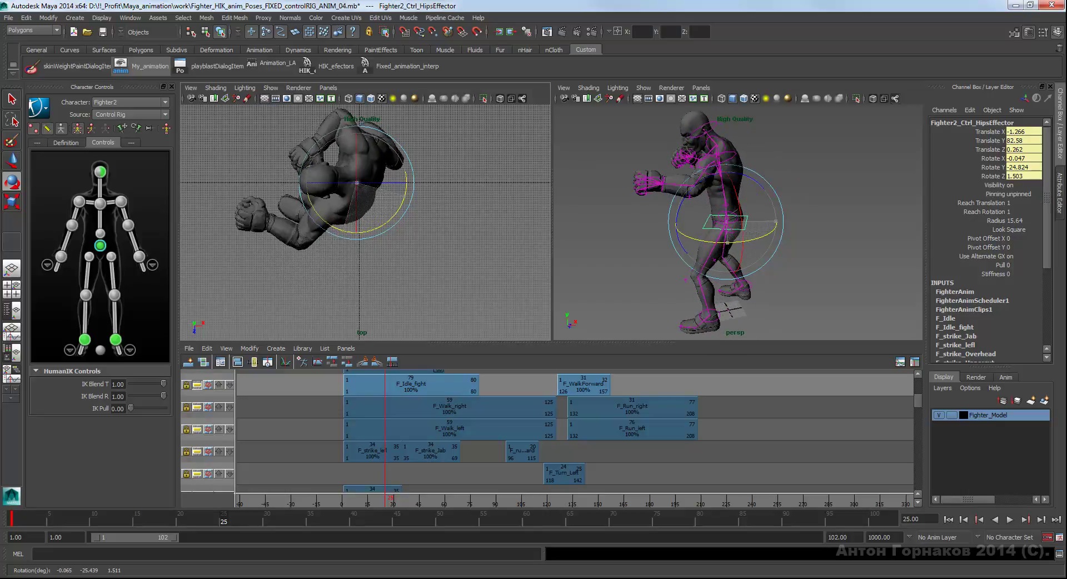
{"action": "key", "text": "ctrl+z"}
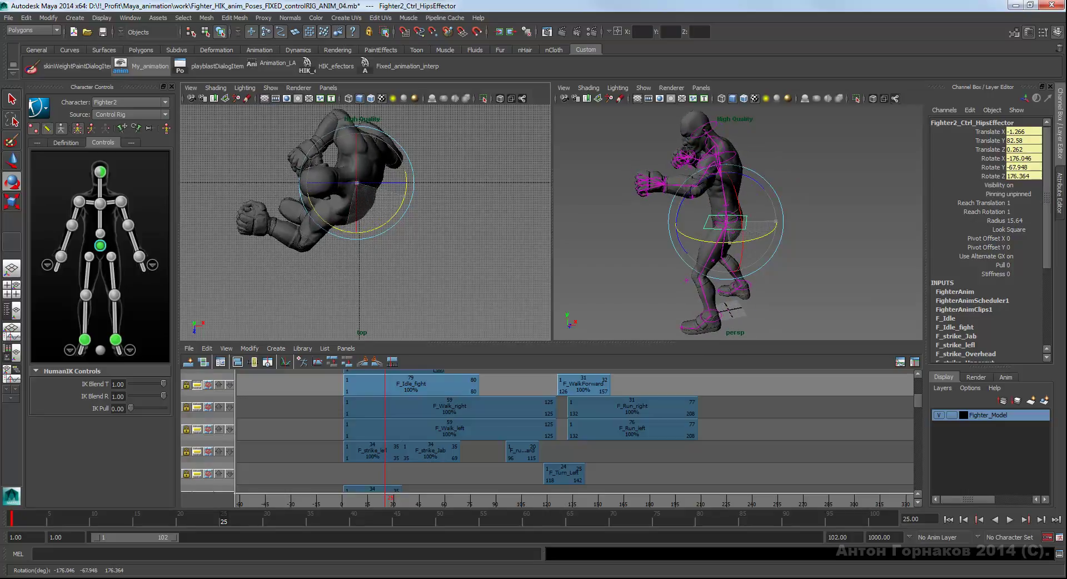
{"action": "key", "text": "ctrl+z"}
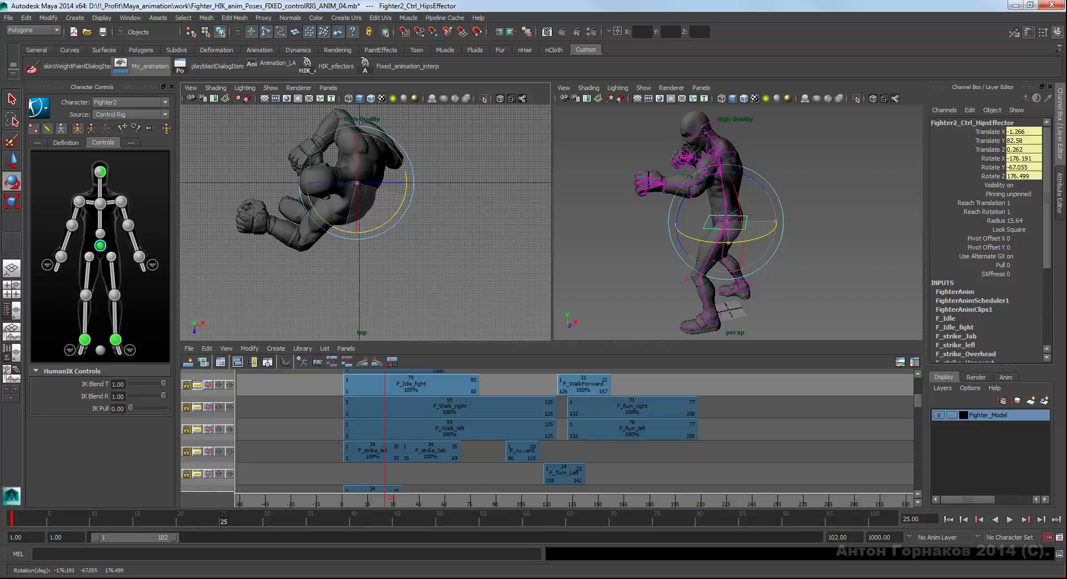
- Check the new facing from front and side, then select the left ankle effector
{"action": "left_click_drag", "start_coordinate": [666, 250], "coordinate": [806, 255], "text": "alt"}
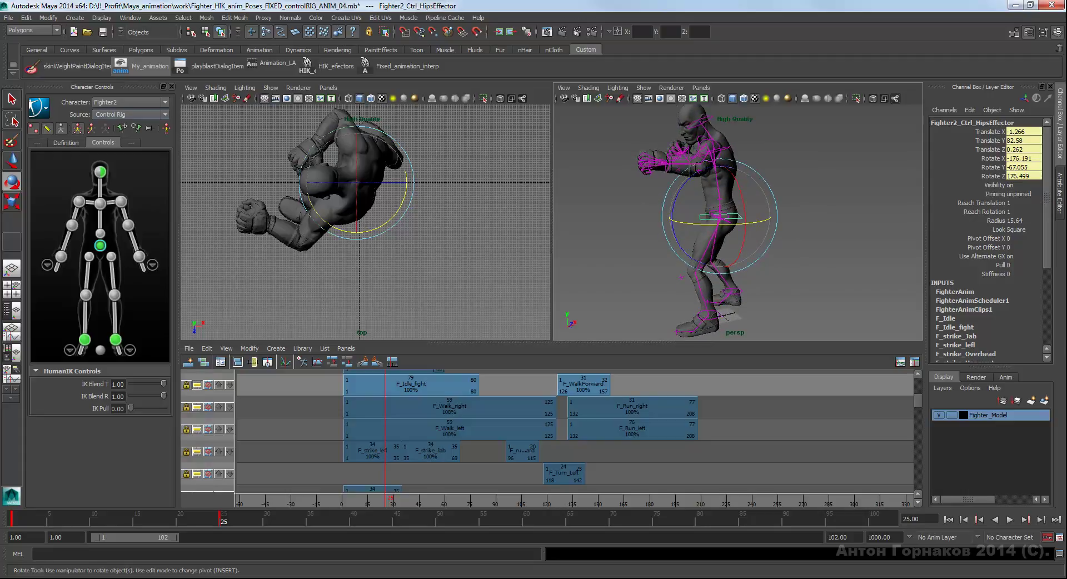
{"action": "left_click_drag", "start_coordinate": [722, 316], "coordinate": [740, 313], "text": "alt"}
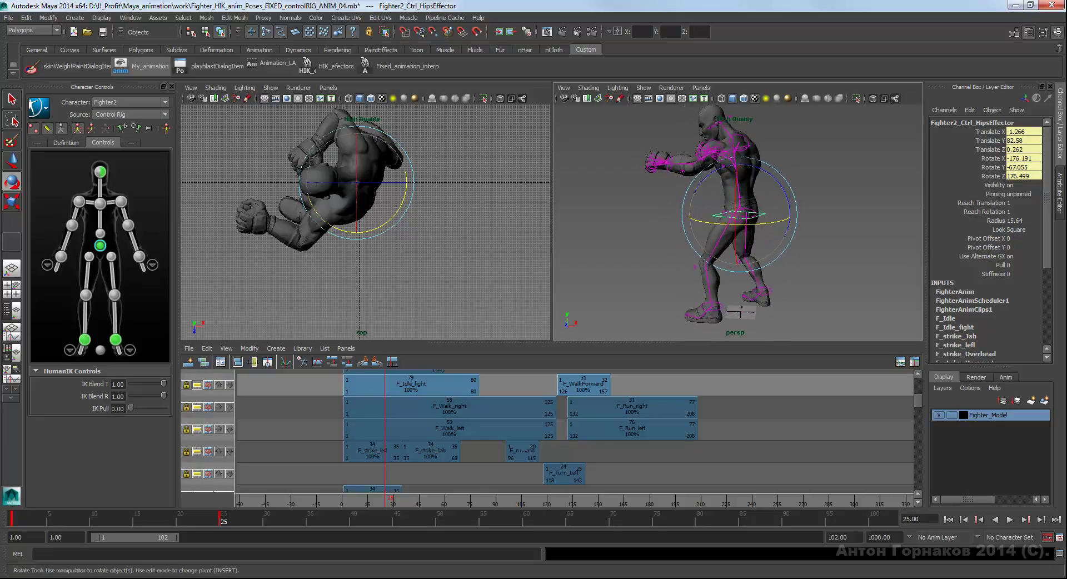
{"action": "left_click", "coordinate": [711, 306]}
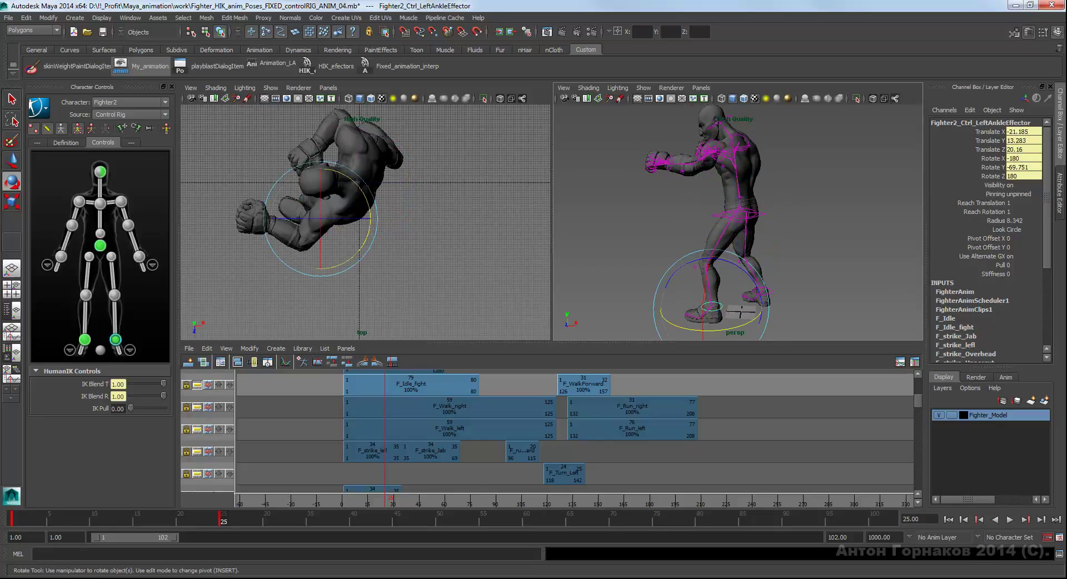
- Pin both the left and right ankle effectors in place
{"action": "right_click", "coordinate": [804, 264]}
{"action": "left_click", "coordinate": [763, 278]}
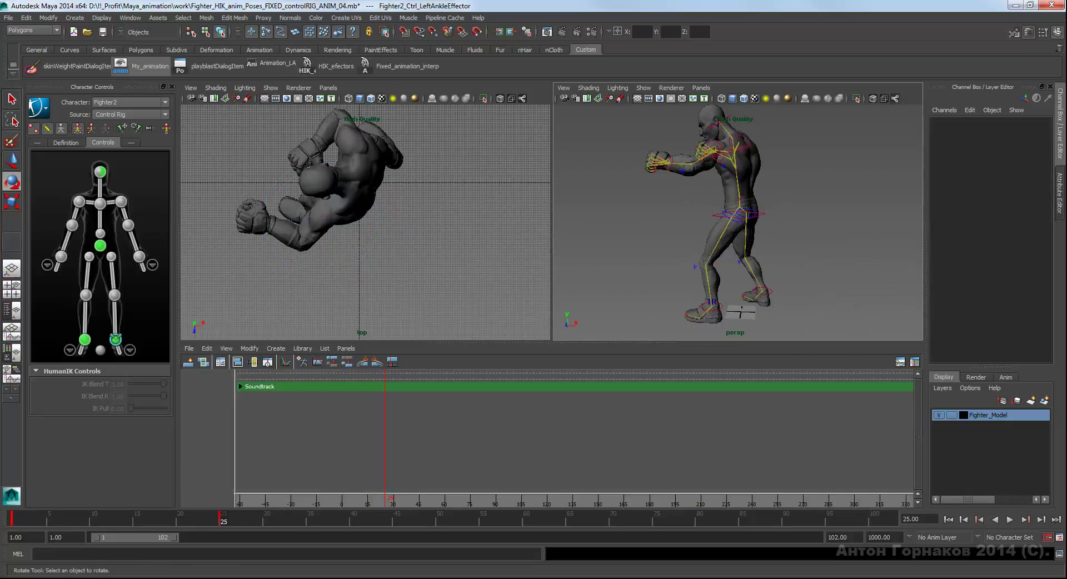
{"action": "left_click", "coordinate": [761, 291]}
{"action": "right_click", "coordinate": [761, 277]}
{"action": "left_click", "coordinate": [778, 253]}
- Play the turn back, then run the Fixed_animation_interp shelf script
{"action": "mouse_move", "coordinate": [740, 311]}
{"action": "left_mouse_down", "text": "alt"}
{"action": "mouse_move", "coordinate": [722, 294]}
{"action": "mouse_move", "coordinate": [678, 289]}
{"action": "mouse_move", "coordinate": [699, 310]}
{"action": "left_mouse_up", "text": "alt"}
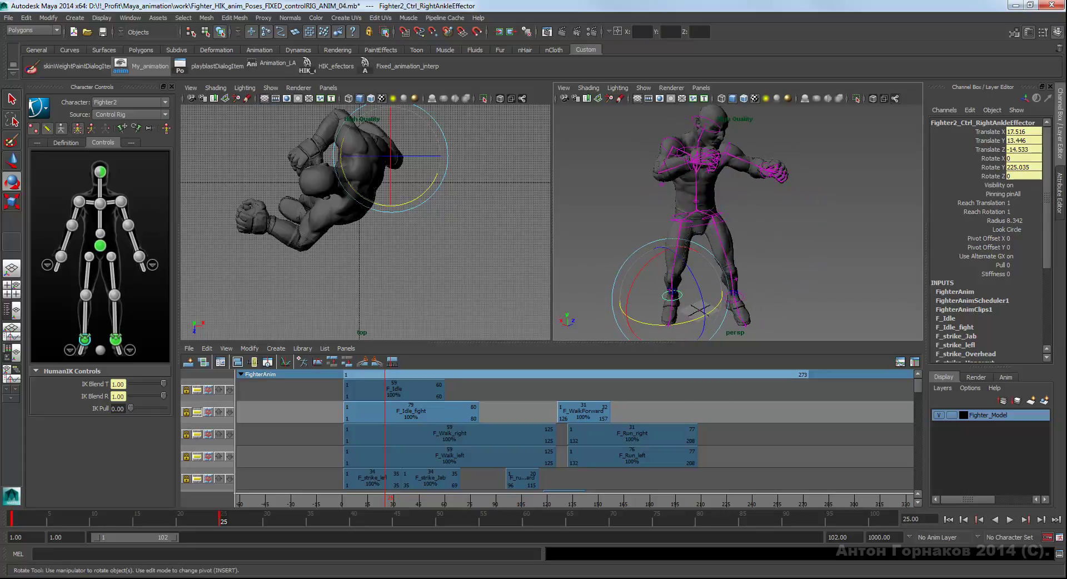
{"action": "key", "text": "alt+v"}
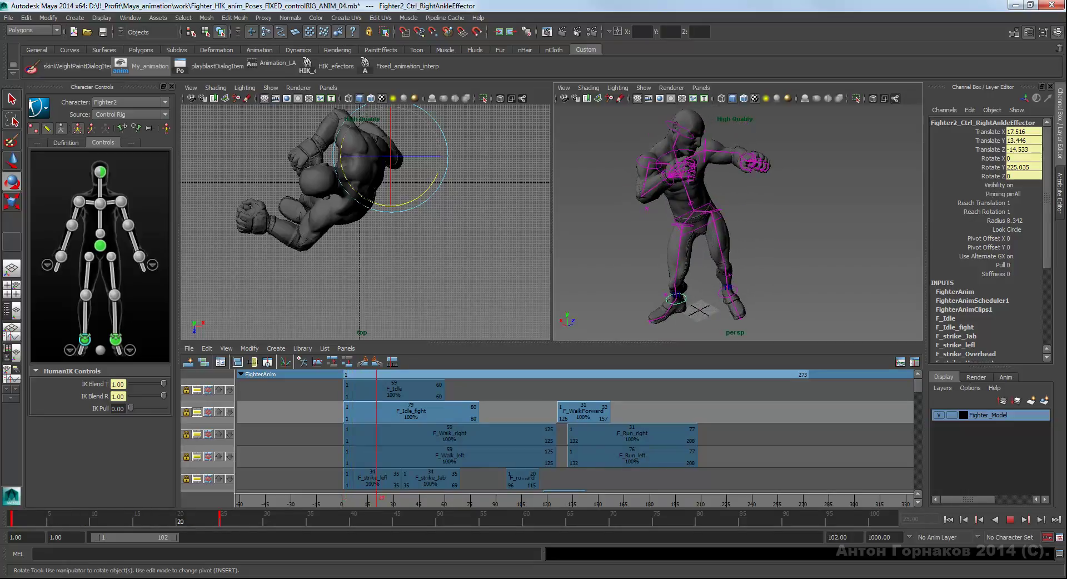
{"action": "key", "text": "alt+v"}
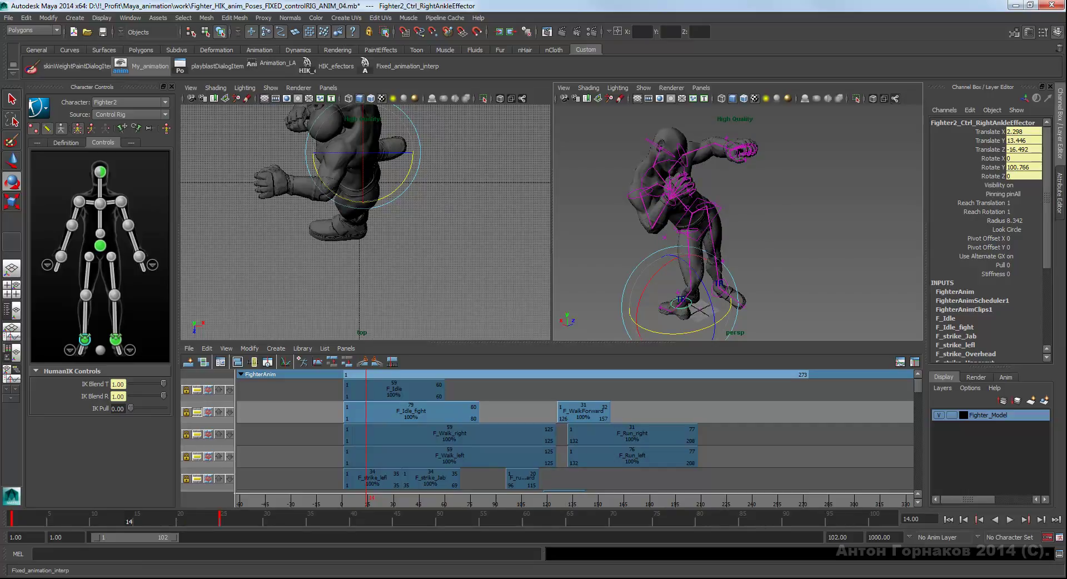
{"action": "left_click", "coordinate": [365, 63]}
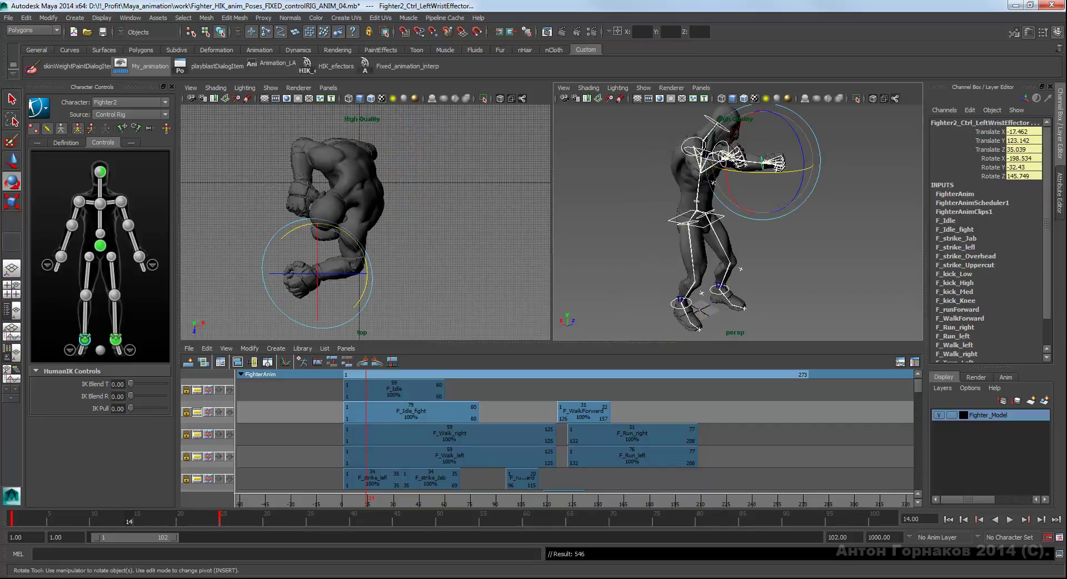
- Play the turn up to frame 25, then switch the bottom panel to the Graph Editor
{"action": "key", "text": "alt+v"}
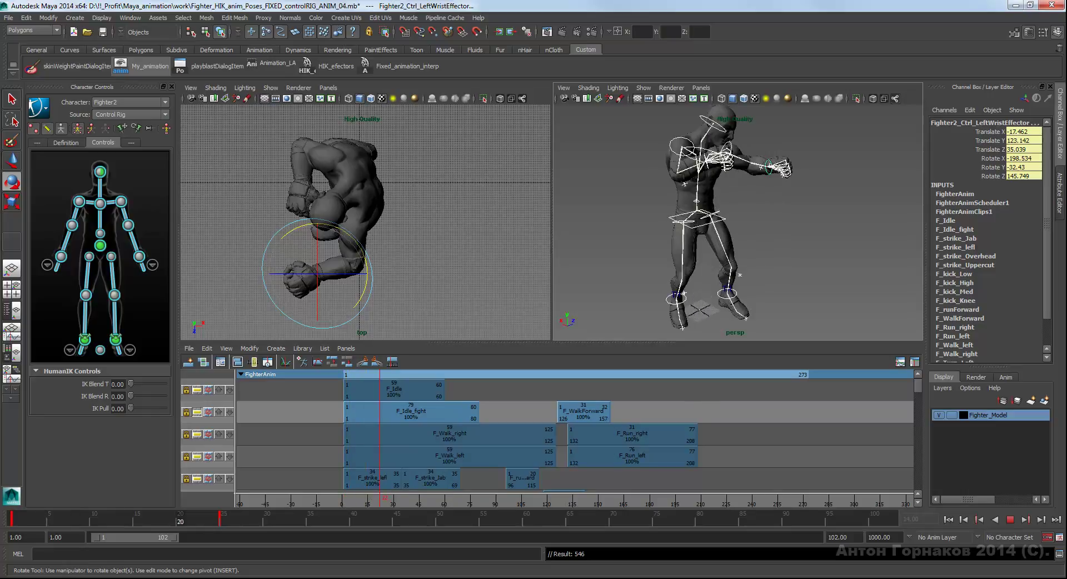
{"action": "key", "text": "Escape"}
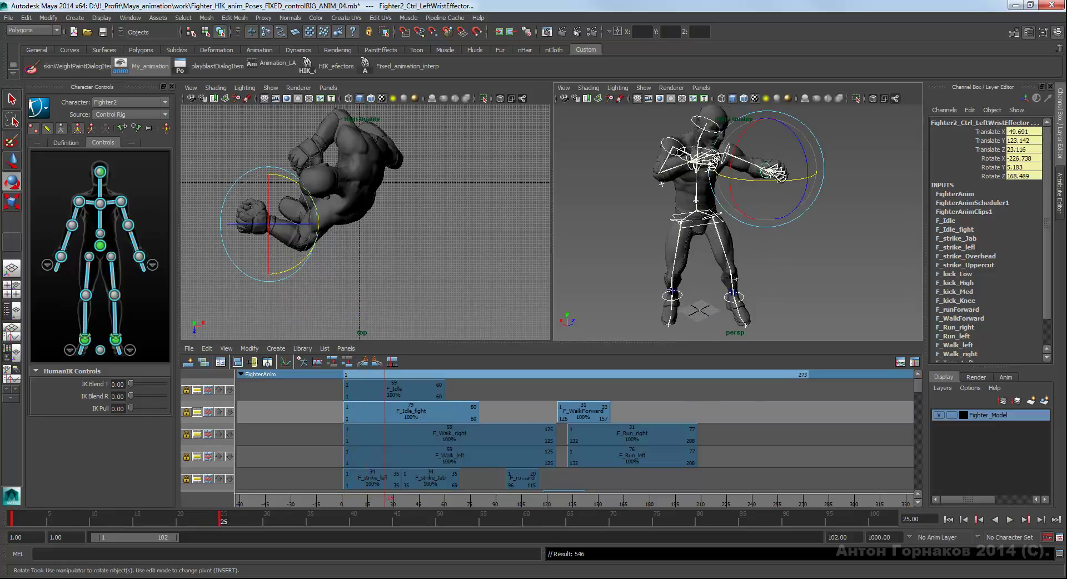
{"action": "left_click", "coordinate": [900, 361]}
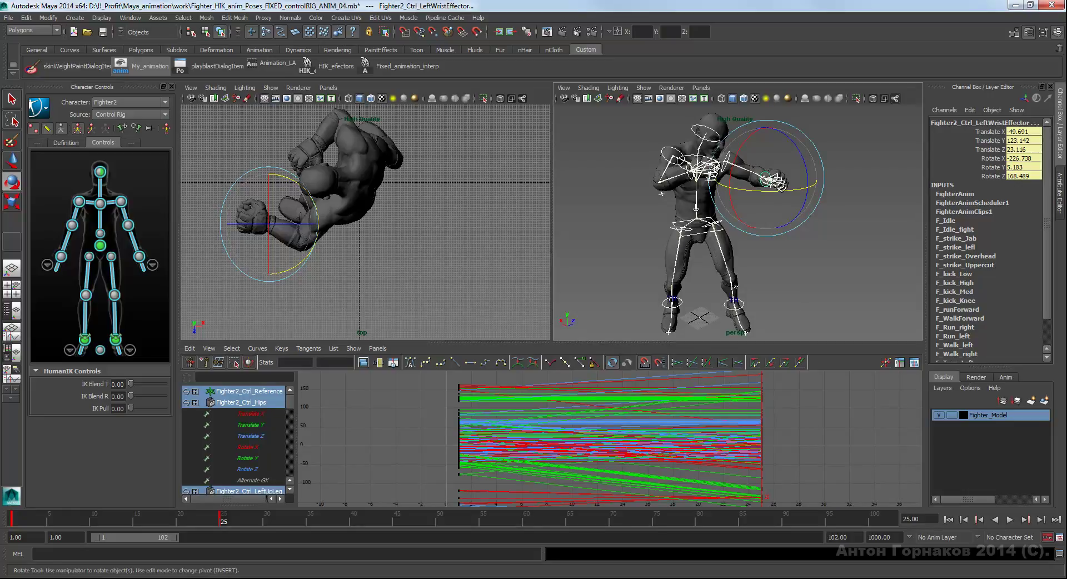
- Select only the hips effector so its translate and rotate curves show, then play the turn
{"action": "left_click", "coordinate": [862, 267]}
{"action": "left_click_drag", "start_coordinate": [833, 250], "coordinate": [889, 250], "text": "alt"}
{"action": "left_click_drag", "start_coordinate": [739, 223], "coordinate": [800, 217], "text": "alt"}
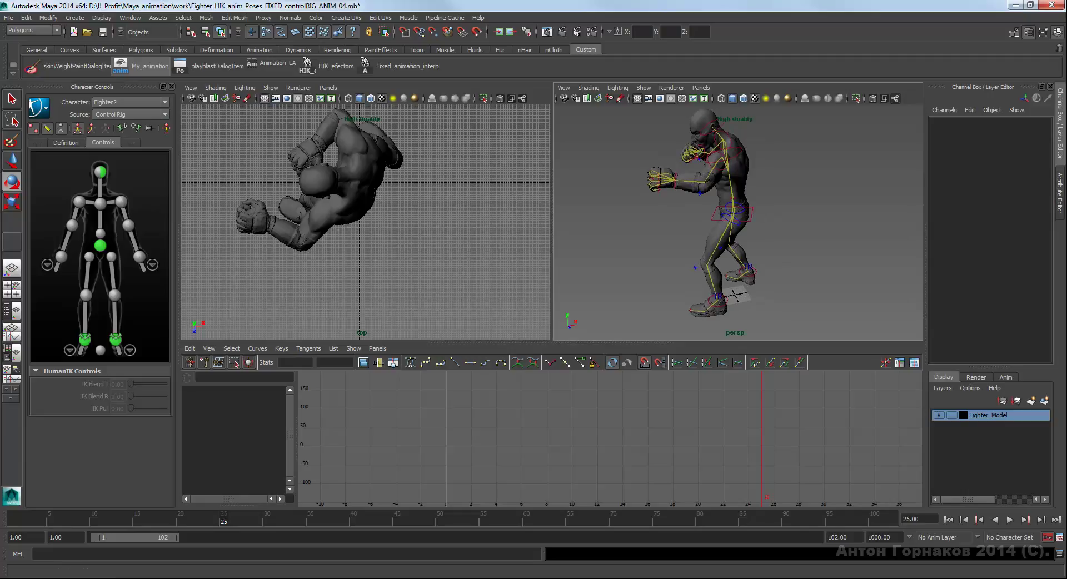
{"action": "key", "text": "e"}
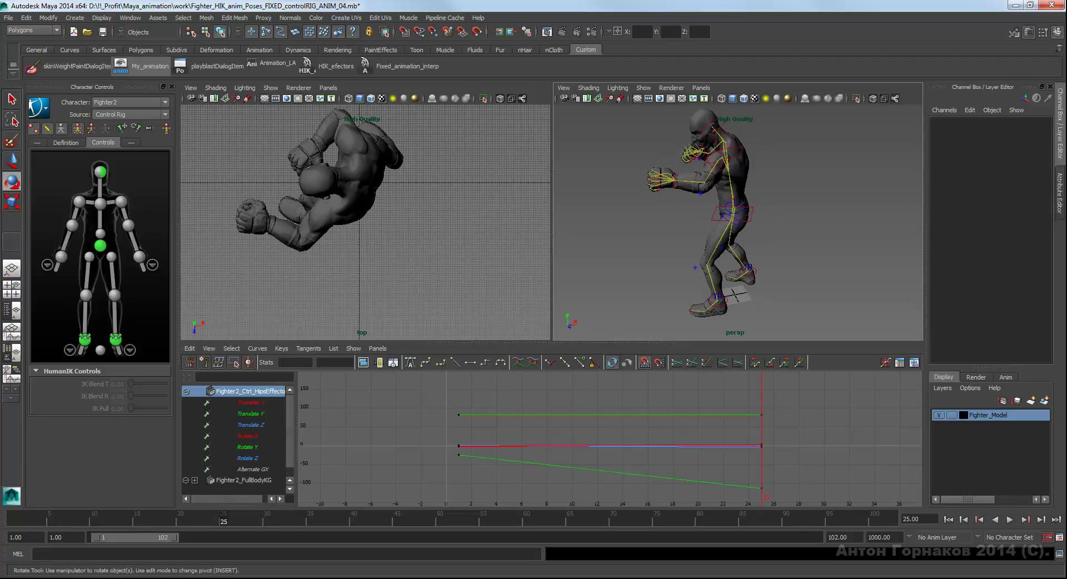
{"action": "left_click", "coordinate": [733, 213]}
{"action": "key", "text": "alt+v"}
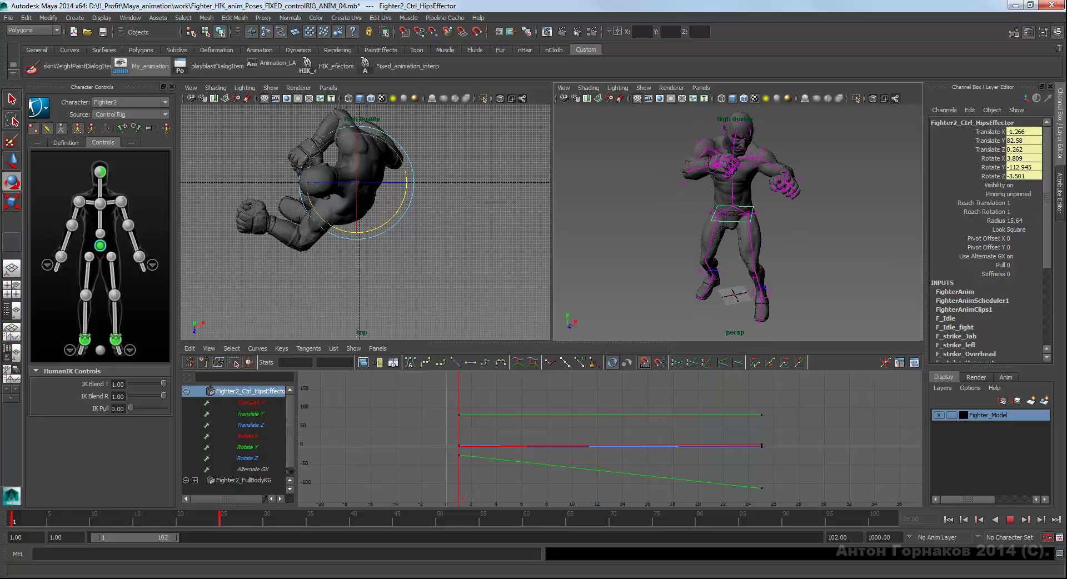
{"action": "key", "text": "alt+v"}
- Zoom onto the fighter's legs and replay the turn to check the feet
{"action": "scroll", "coordinate": [737, 217], "scroll_direction": "up", "scroll_amount": 2}
{"action": "scroll", "coordinate": [737, 217], "scroll_direction": "up", "scroll_amount": 2}
{"action": "scroll", "coordinate": [738, 217], "scroll_direction": "up", "scroll_amount": 2}
{"action": "scroll", "coordinate": [738, 217], "scroll_direction": "up", "scroll_amount": 2}
{"action": "middle_click_drag", "start_coordinate": [737, 216], "coordinate": [739, 204], "text": "alt"}
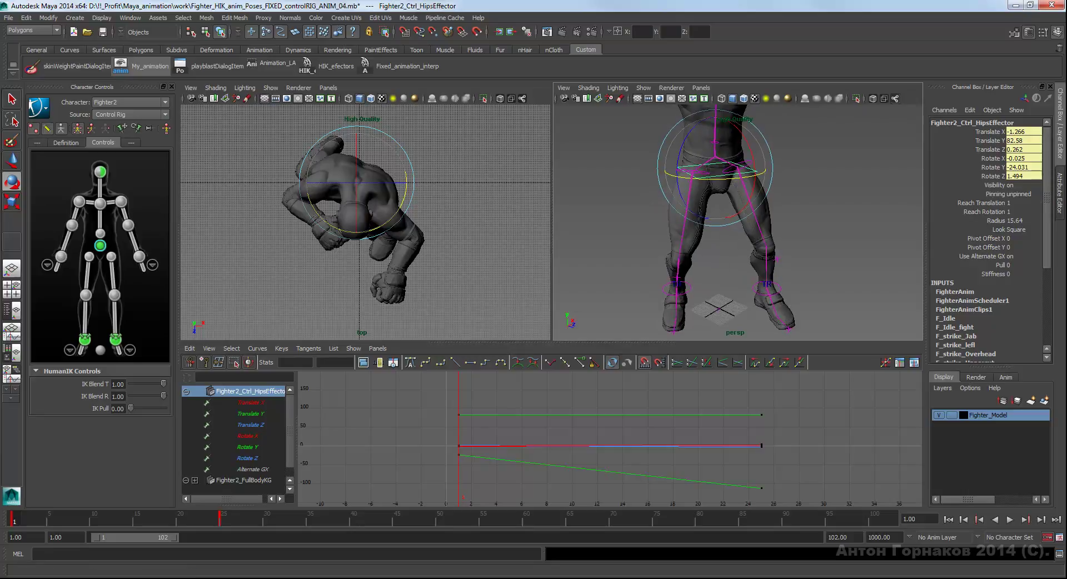
{"action": "left_click_drag", "start_coordinate": [728, 216], "coordinate": [751, 204], "text": "alt"}
{"action": "key", "text": "alt+v"}
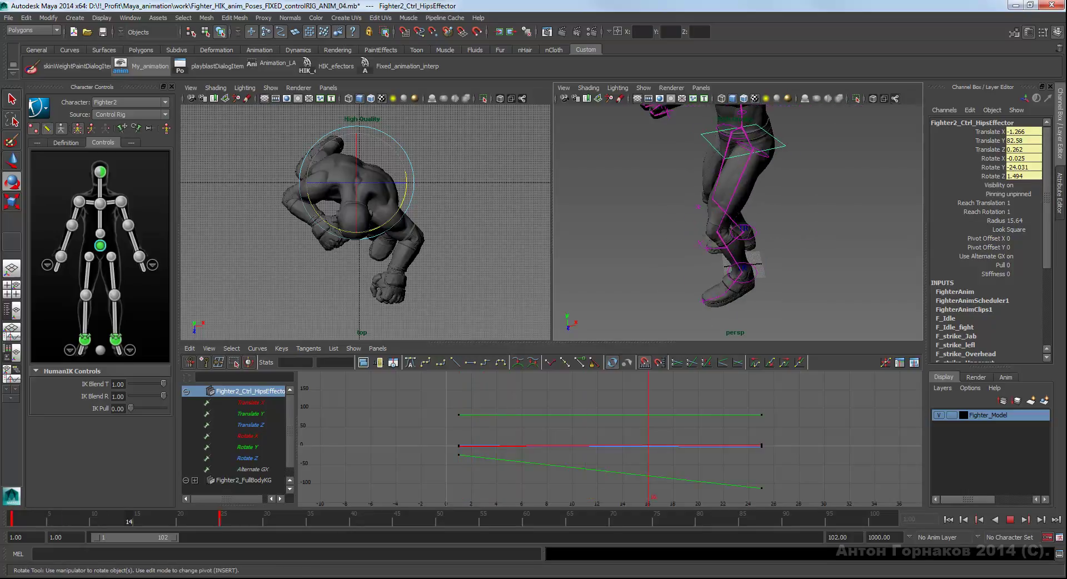
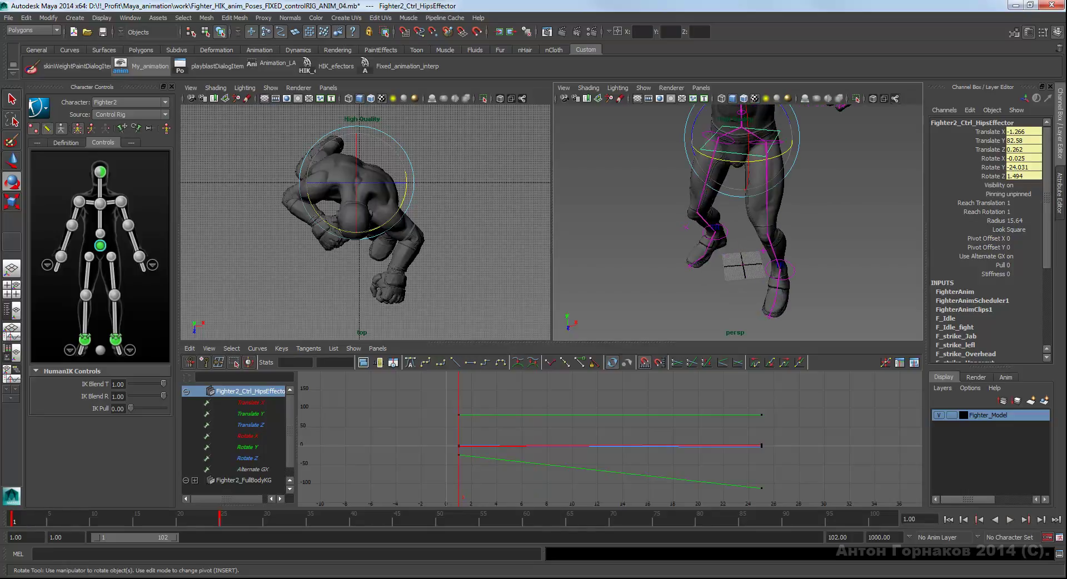
- Copy the right ankle effector's frame-25 keys from the Time Slider, then go to frame 15
{"action": "left_click", "coordinate": [85, 338]}
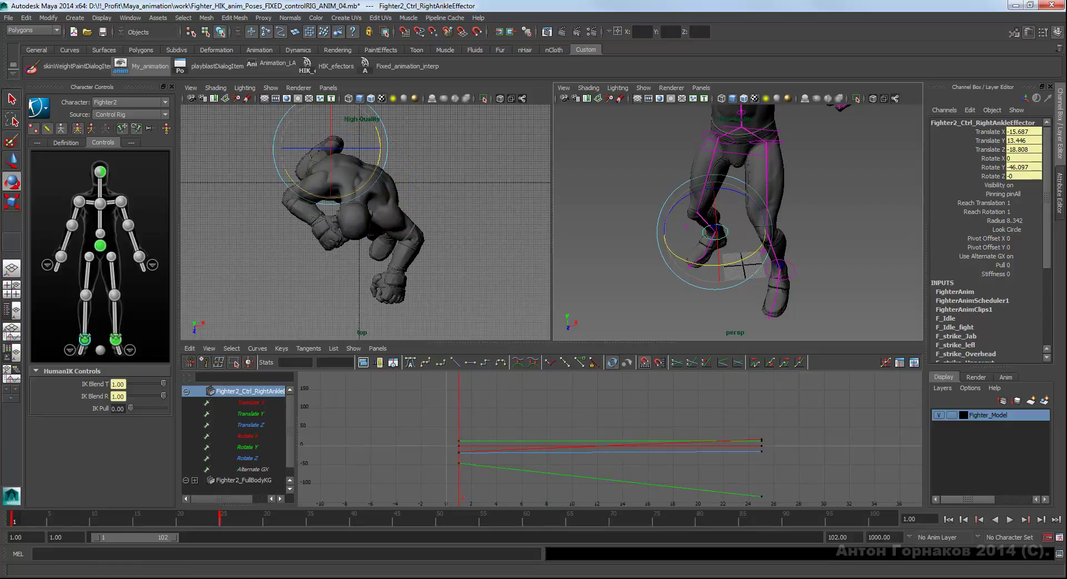
{"action": "left_click", "coordinate": [220, 518]}
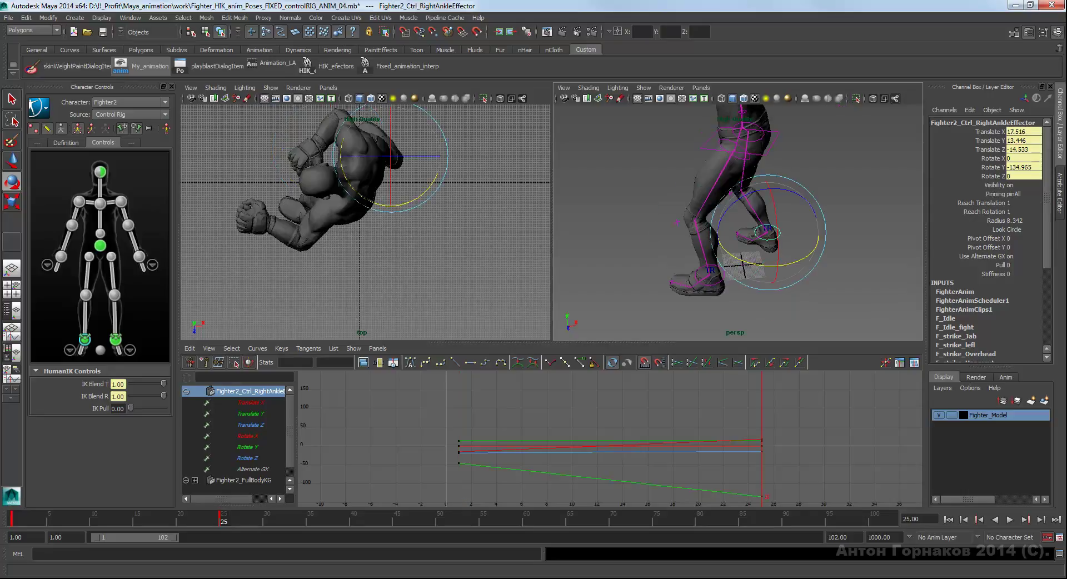
{"action": "right_click", "coordinate": [224, 518]}
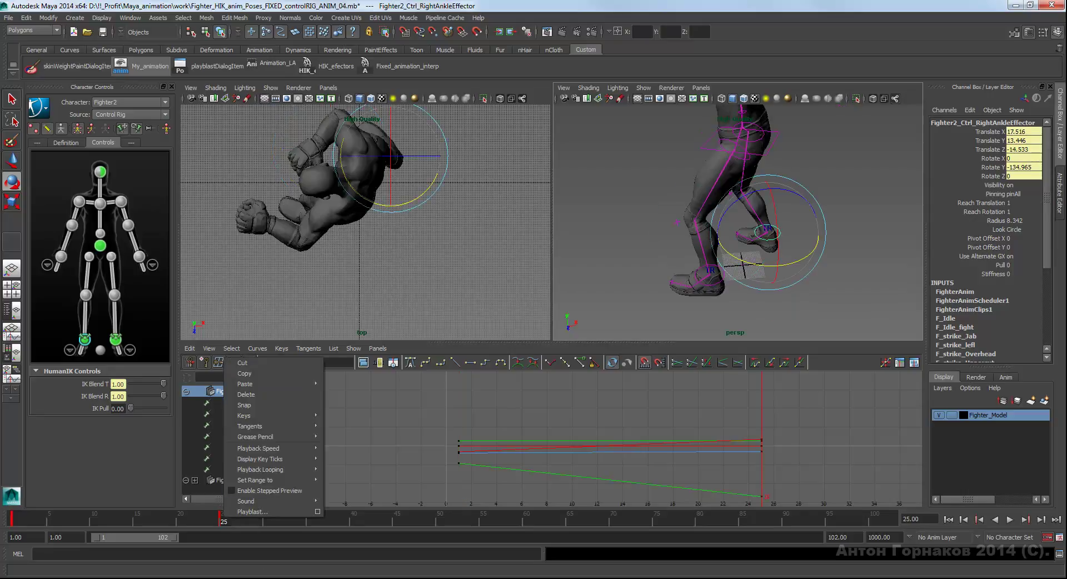
{"action": "key", "text": "Escape"}
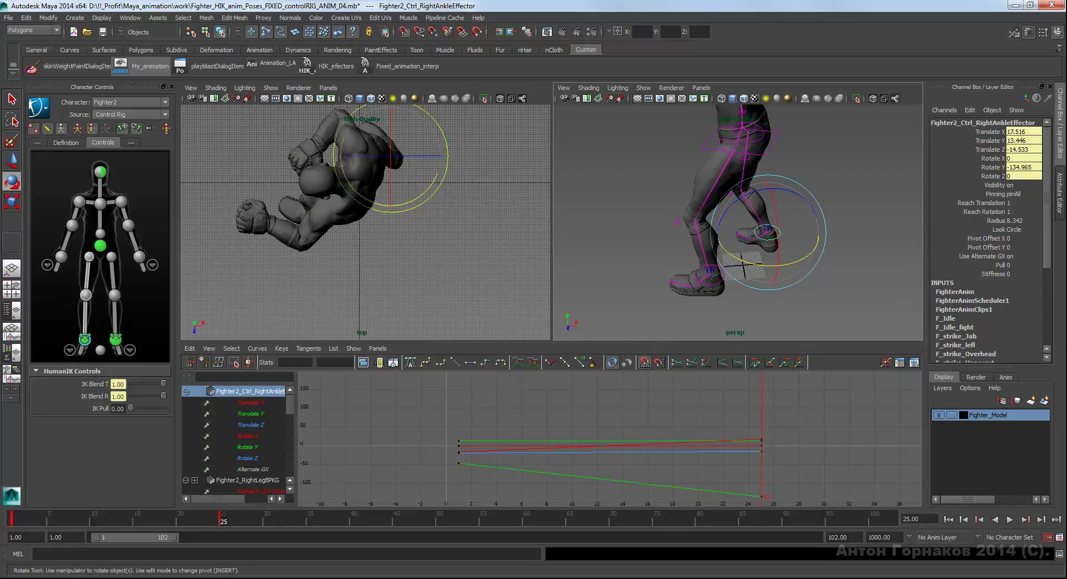
{"action": "left_click_drag", "start_coordinate": [743, 269], "coordinate": [744, 276], "text": "alt"}
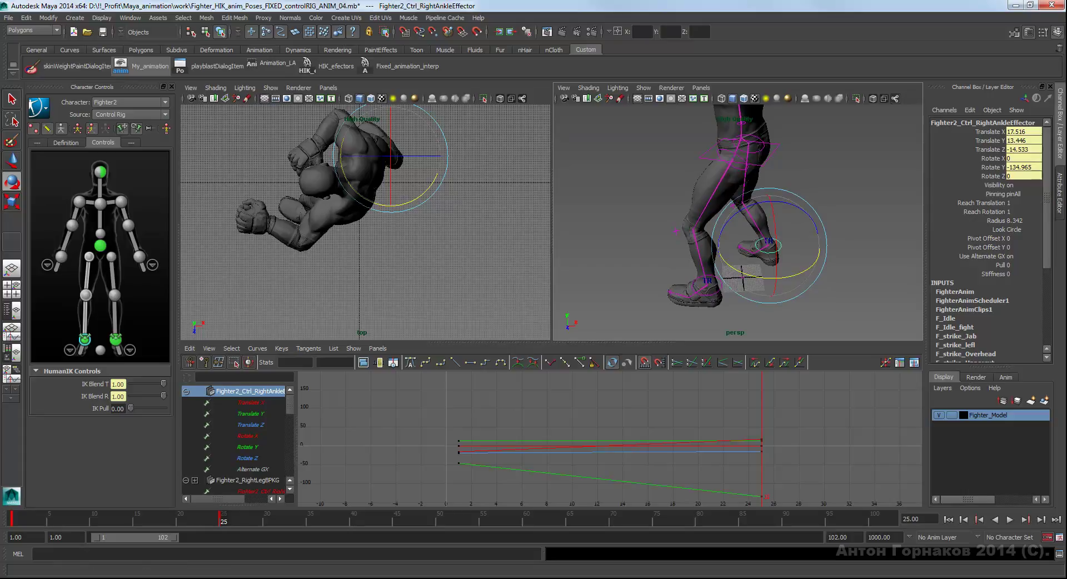
{"action": "right_click", "coordinate": [223, 518]}
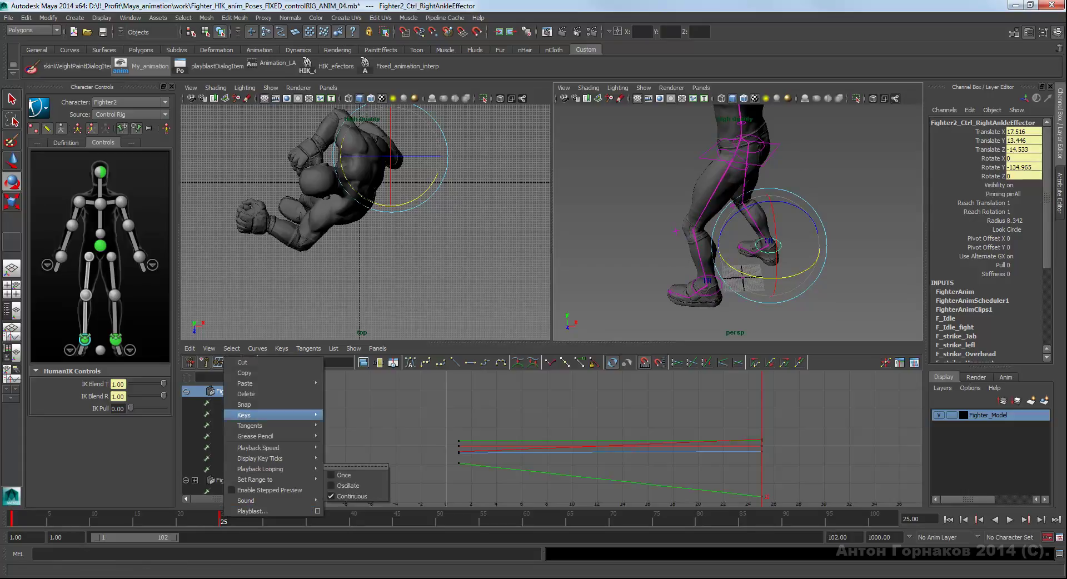
{"action": "left_click", "coordinate": [250, 372]}
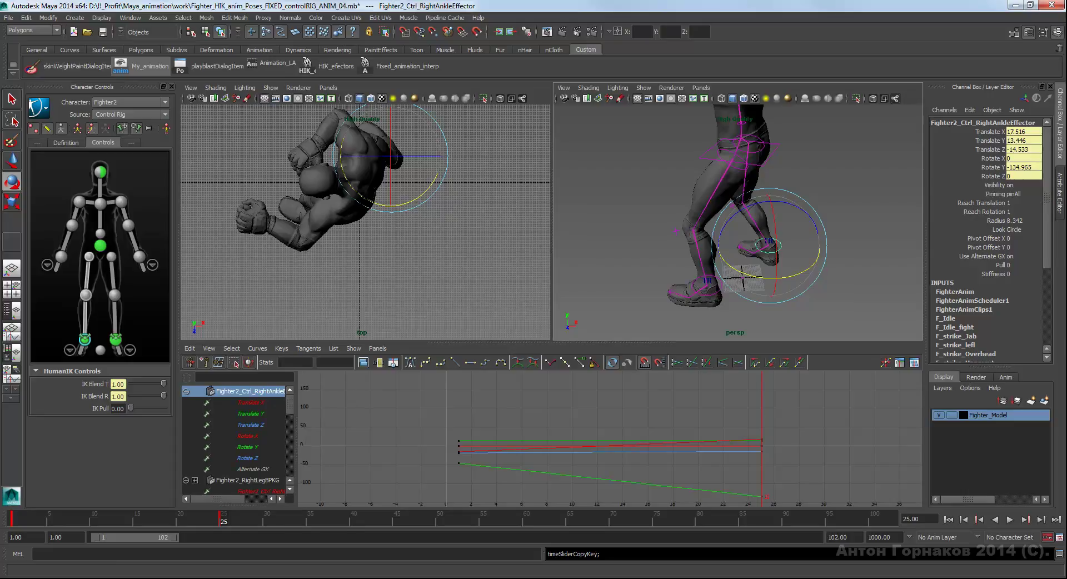
{"action": "left_click", "coordinate": [138, 518]}
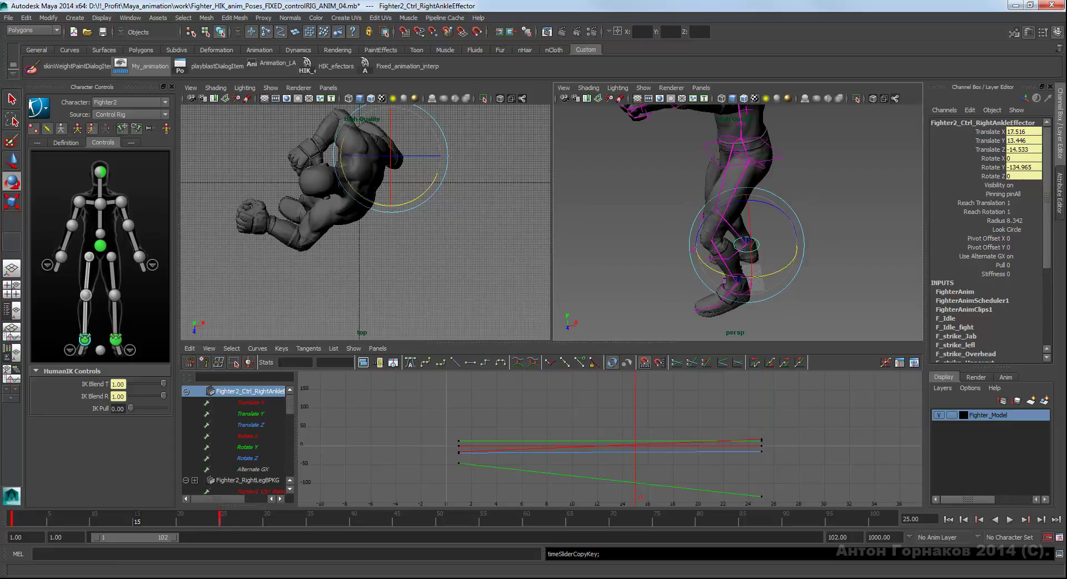
- Paste the copied right ankle keys at frame 10 on the Time Slider
{"action": "key", "text": "alt+v"}
{"action": "key", "text": "alt+comma"}
{"action": "key", "text": "alt+comma"}
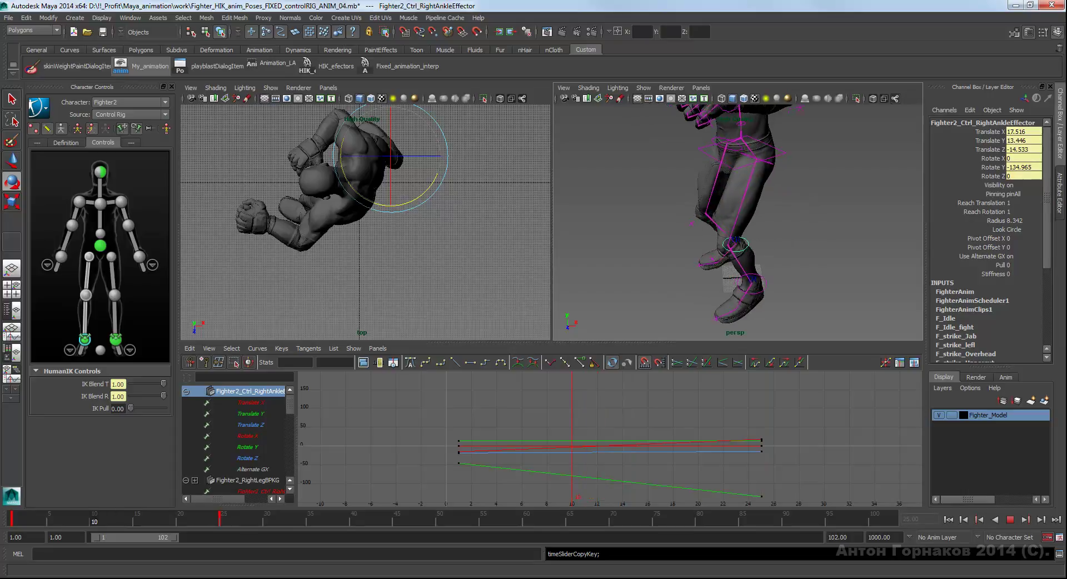
{"action": "right_click", "coordinate": [96, 519]}
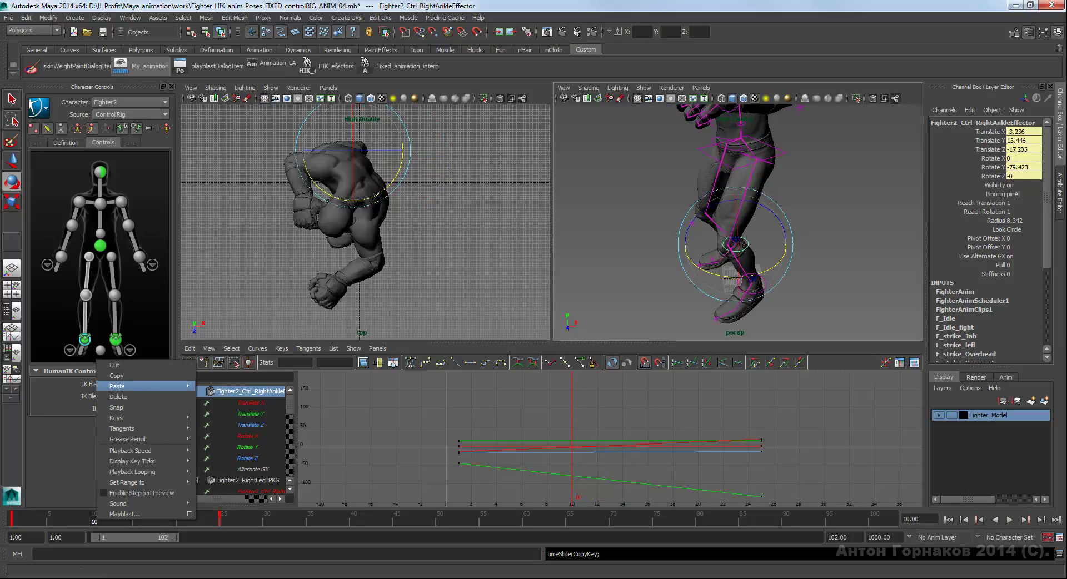
{"action": "mouse_move", "coordinate": [128, 385]}
{"action": "left_click", "coordinate": [222, 391]}
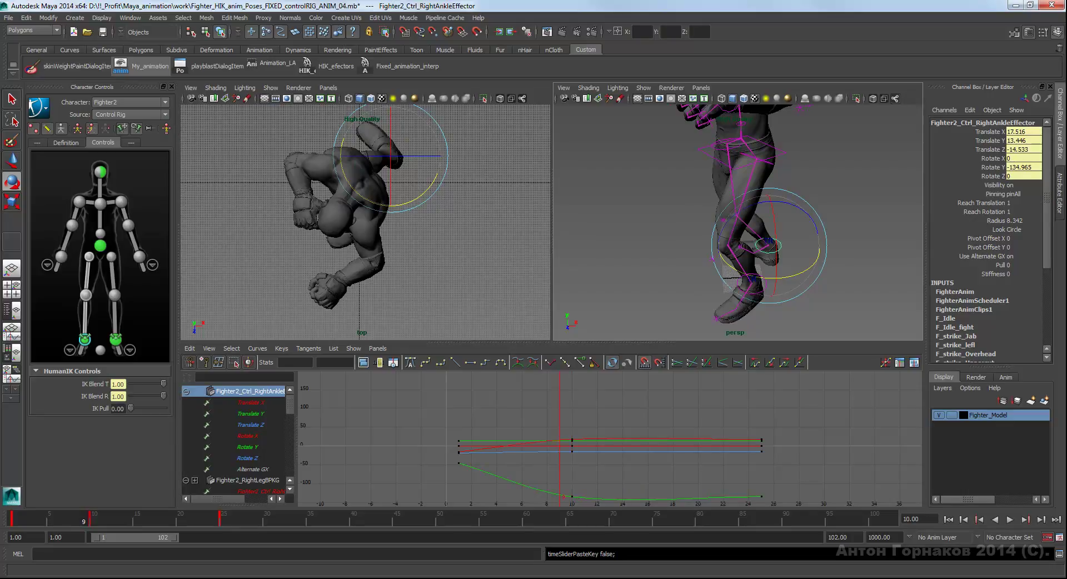
- Play back the ankle motion, stop at frame 10, and pan the Graph Editor to show all curves
{"action": "key", "text": "alt+v"}
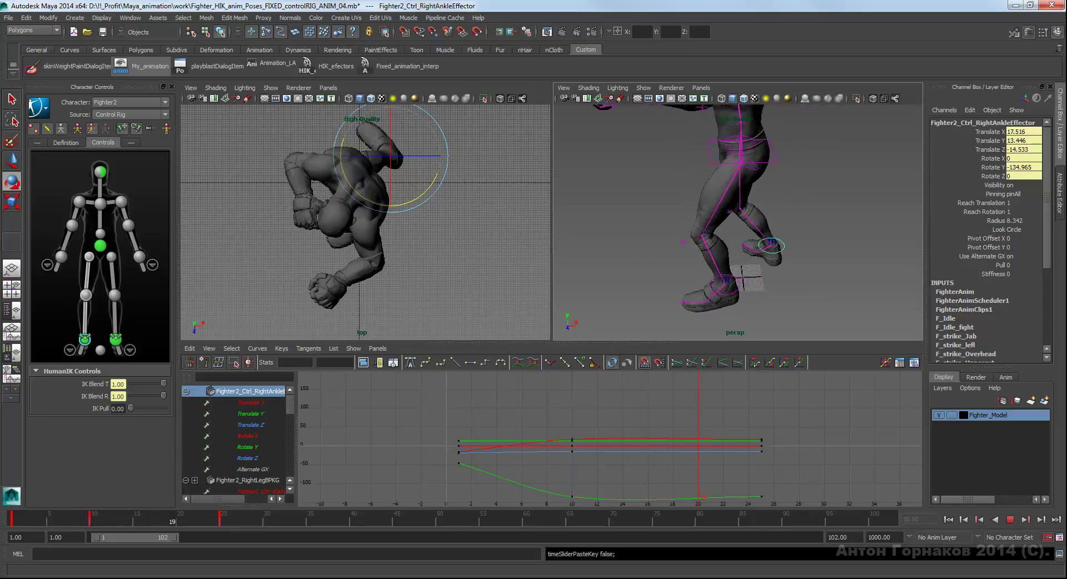
{"action": "left_click", "coordinate": [91, 518]}
{"action": "middle_click_drag", "start_coordinate": [612, 439], "coordinate": [611, 404], "text": "alt"}
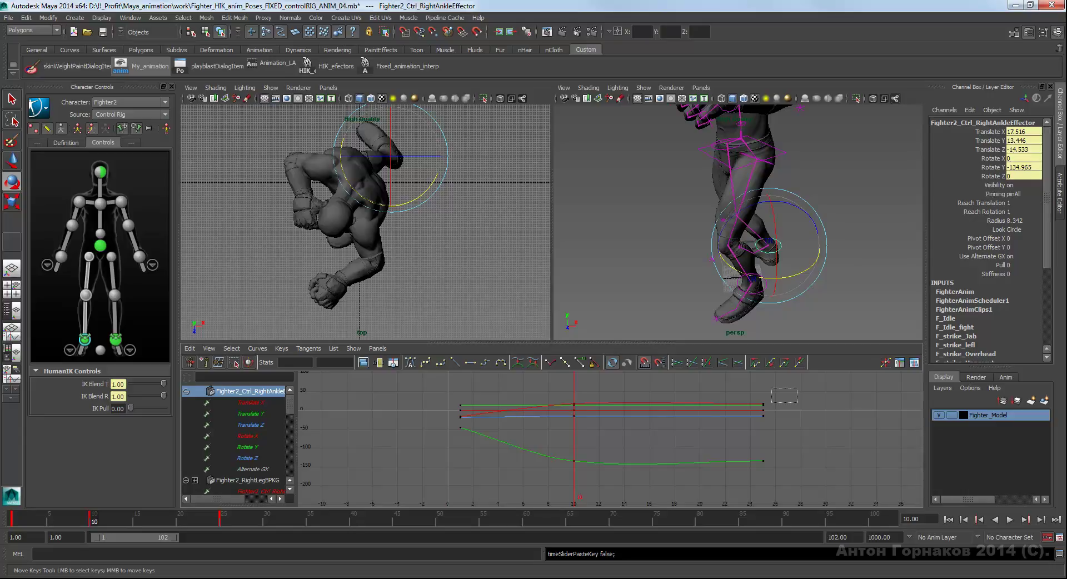
- Apply Flat tangents to the right ankle keys from frame 10 onward in the Graph Editor
{"action": "left_click_drag", "start_coordinate": [569, 387], "coordinate": [798, 478]}
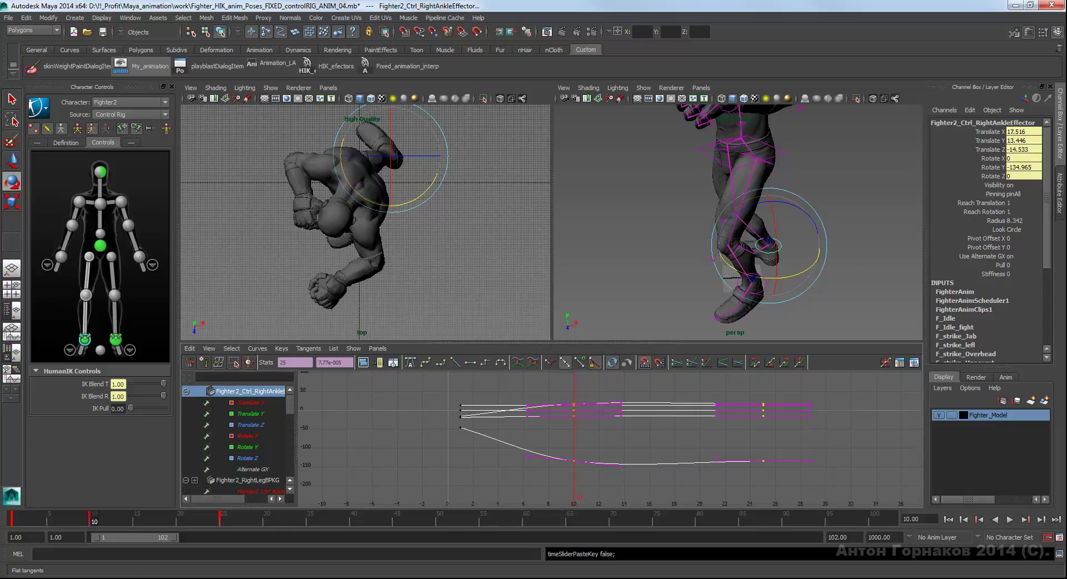
{"action": "left_click", "coordinate": [639, 483]}
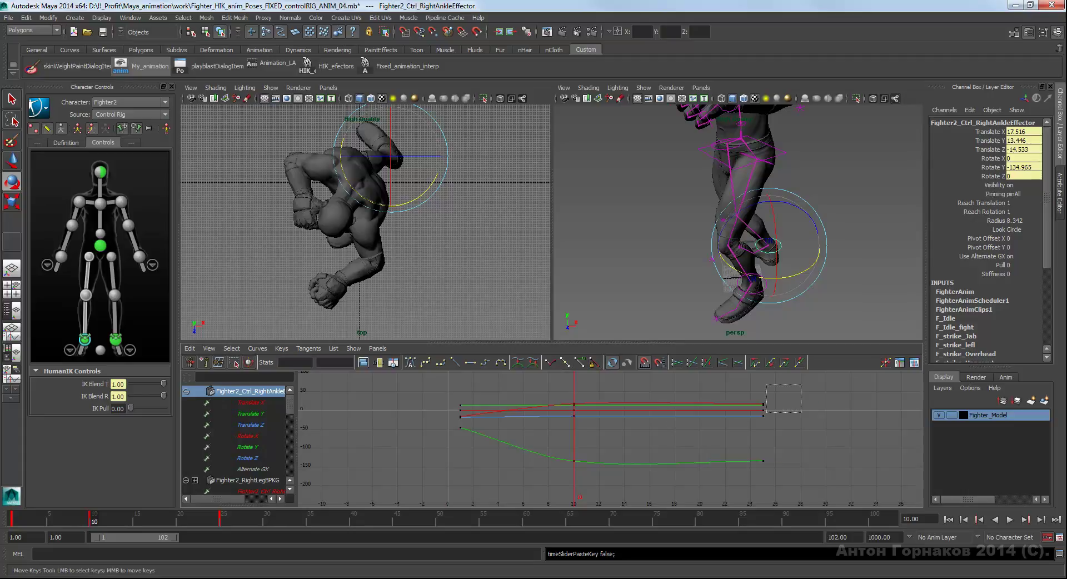
{"action": "left_click_drag", "start_coordinate": [563, 385], "coordinate": [800, 477]}
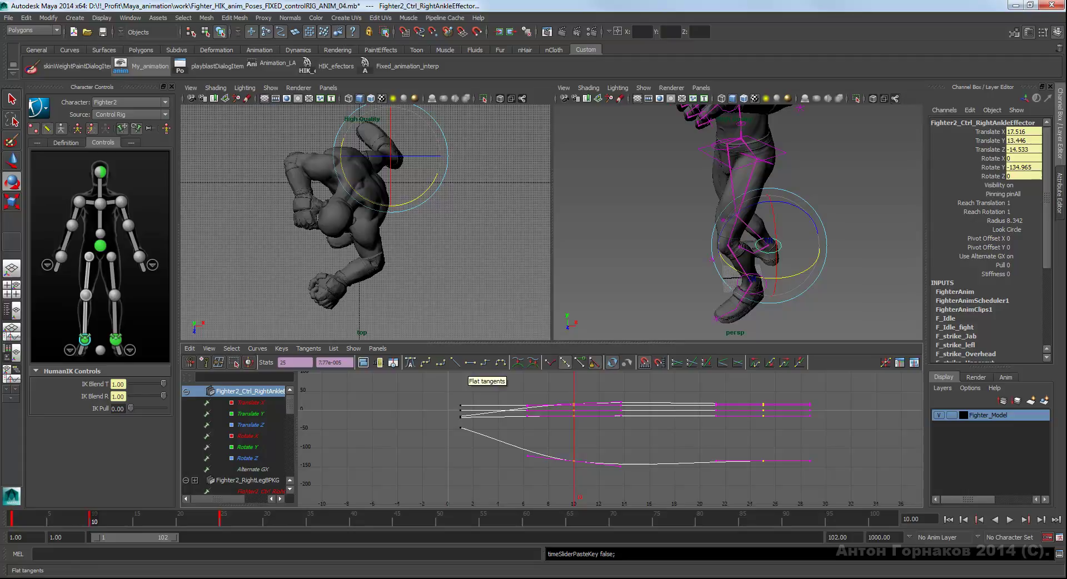
{"action": "left_click", "coordinate": [470, 362]}
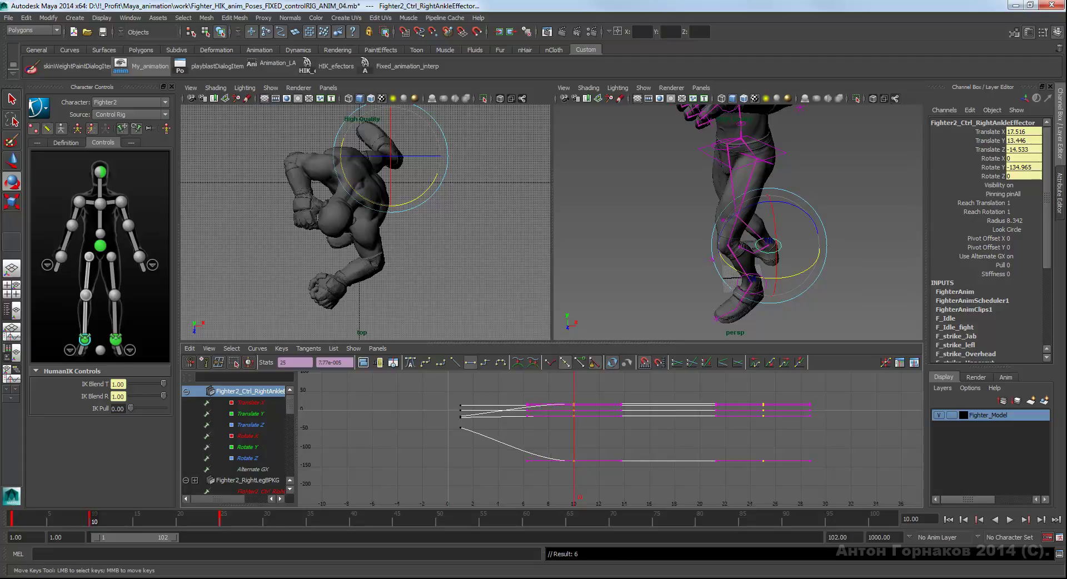
- Play back the flattened motion, stop, and clear the selection
{"action": "key", "text": "alt+v"}
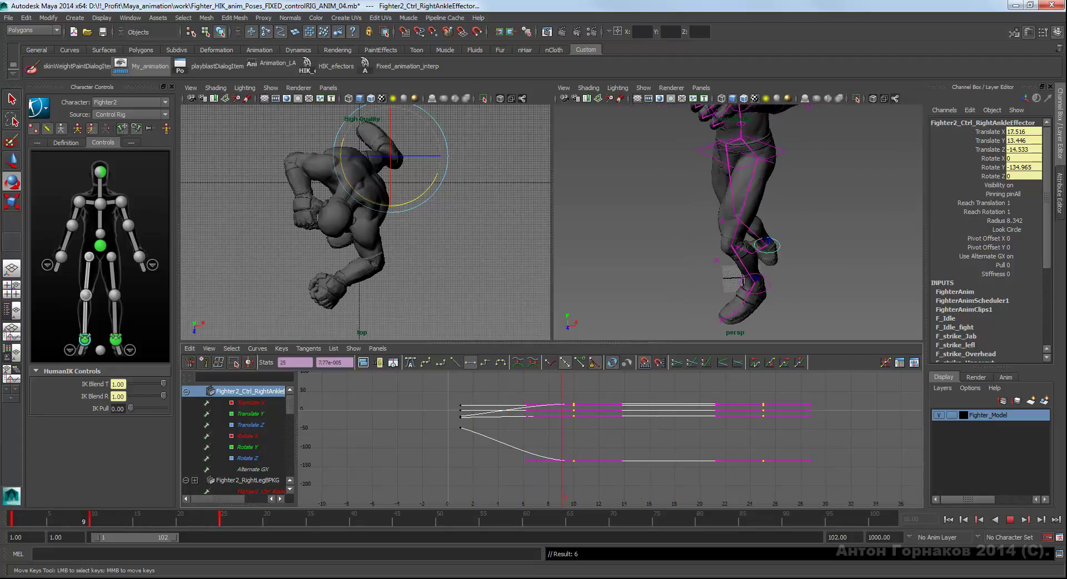
{"action": "key", "text": "Escape"}
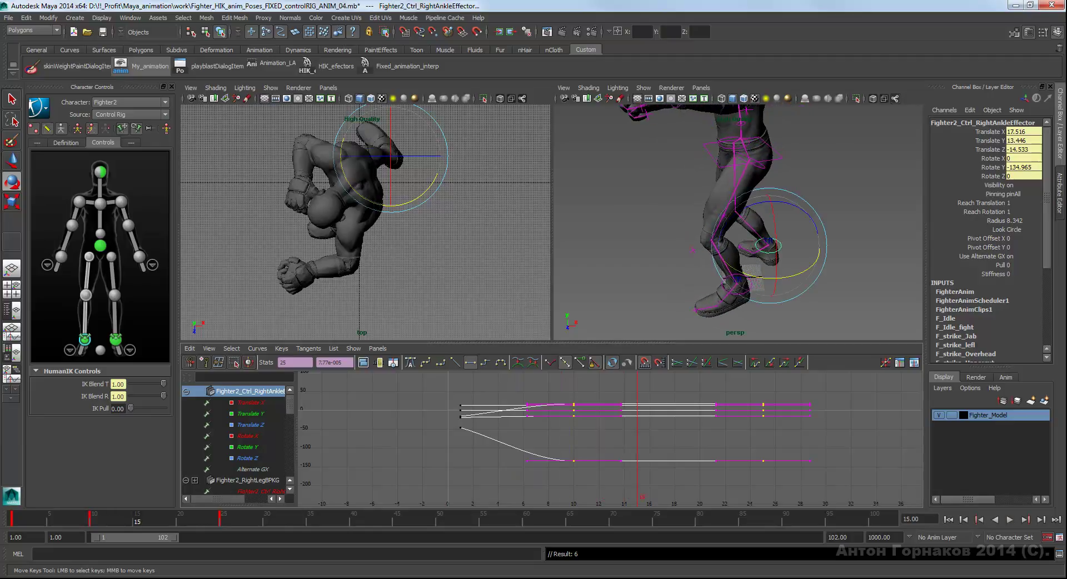
{"action": "key", "text": "Escape"}
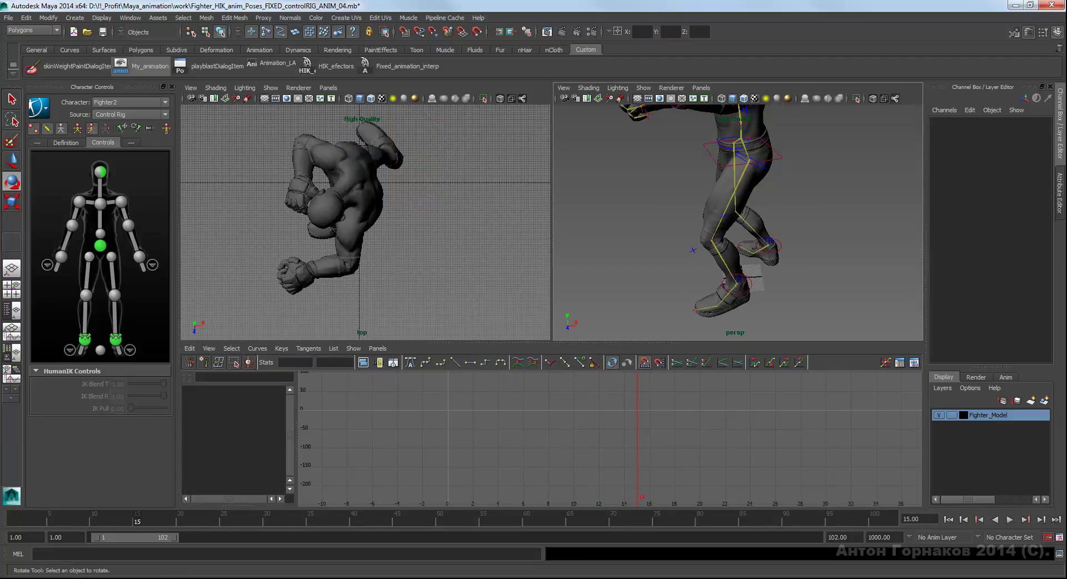
- Copy the left ankle effector's frame-1 keys and paste them at frame 15
{"action": "key", "text": "ctrl+z"}
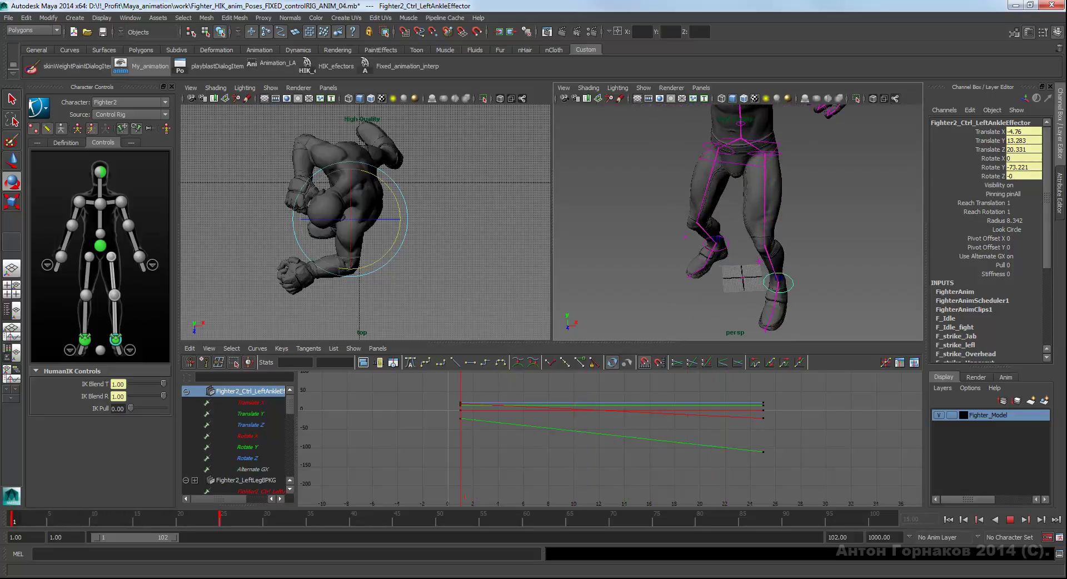
{"action": "key", "text": "Escape"}
{"action": "key", "text": "alt+shift+v"}
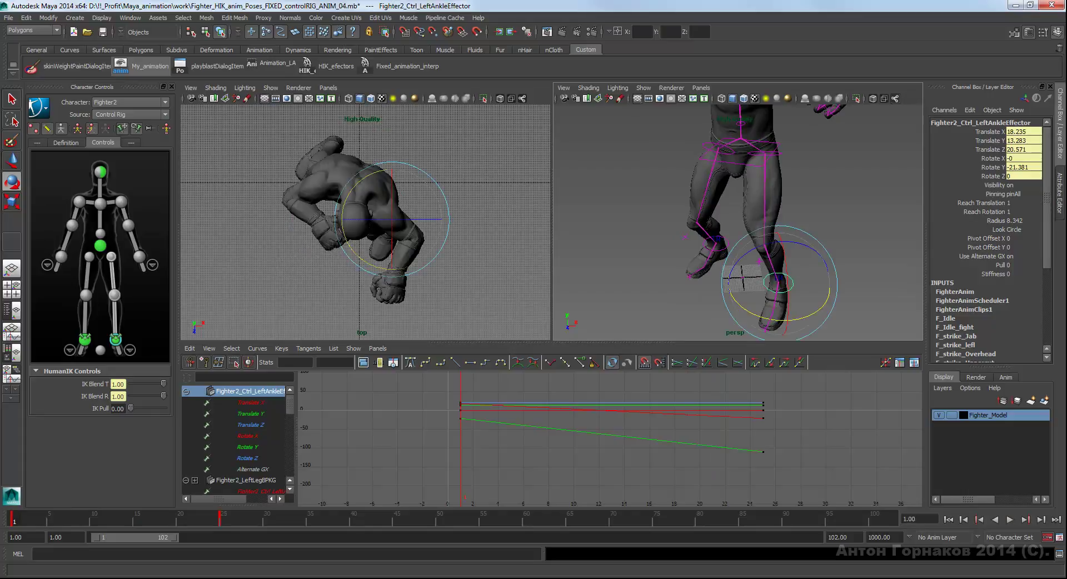
{"action": "right_click", "coordinate": [15, 519]}
{"action": "left_click", "coordinate": [45, 384]}
{"action": "left_click", "coordinate": [136, 520]}
{"action": "right_click", "coordinate": [138, 519]}
{"action": "mouse_move", "coordinate": [184, 387]}
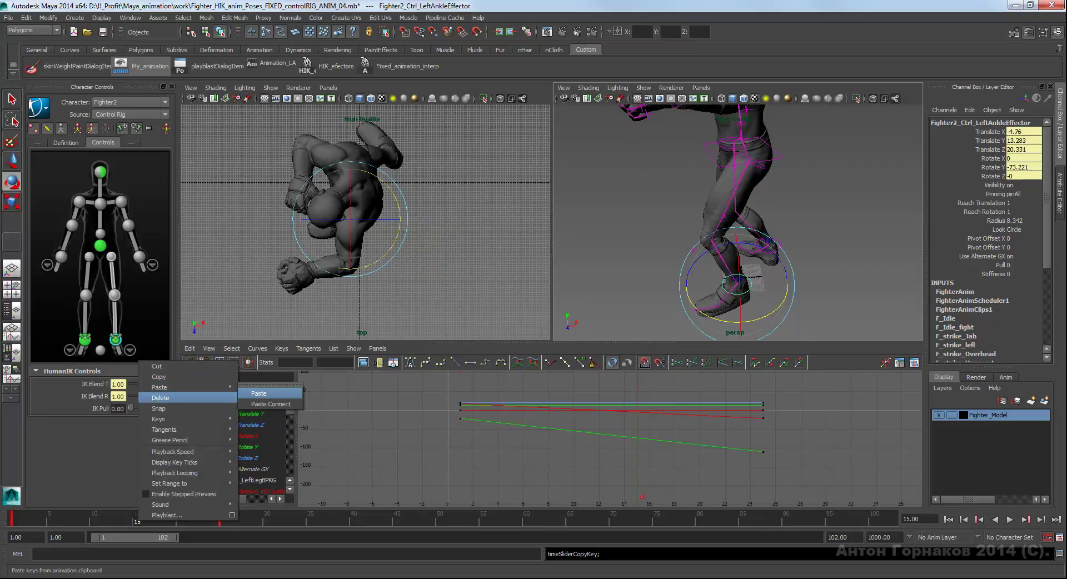
{"action": "left_click", "coordinate": [259, 394]}
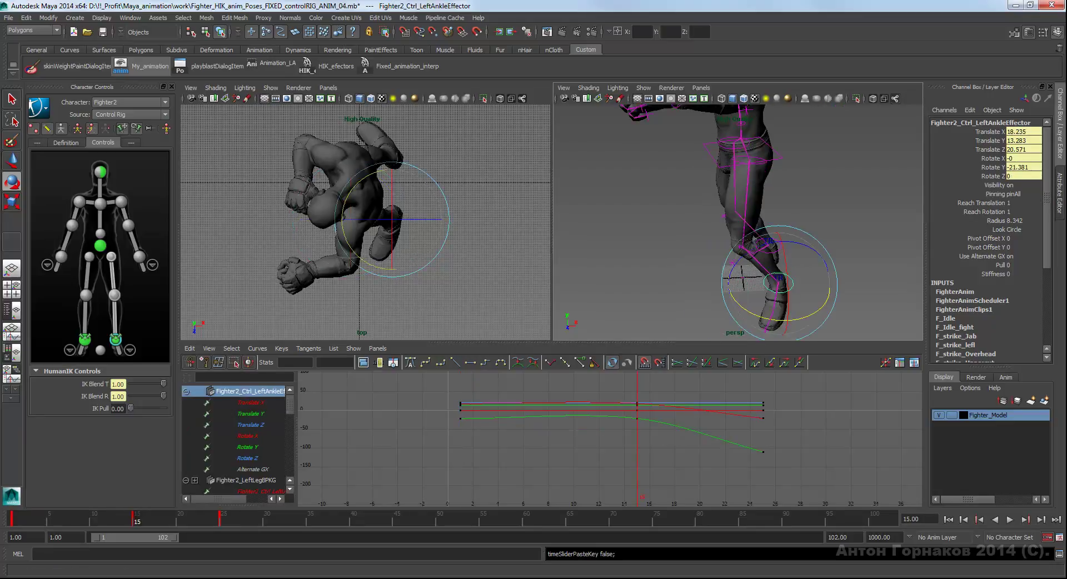
- Select the left ankle keys in the Graph Editor and give them Flat tangents
{"action": "left_click_drag", "start_coordinate": [424, 385], "coordinate": [515, 410]}
{"action": "left_click_drag", "start_coordinate": [672, 448], "coordinate": [672, 448]}
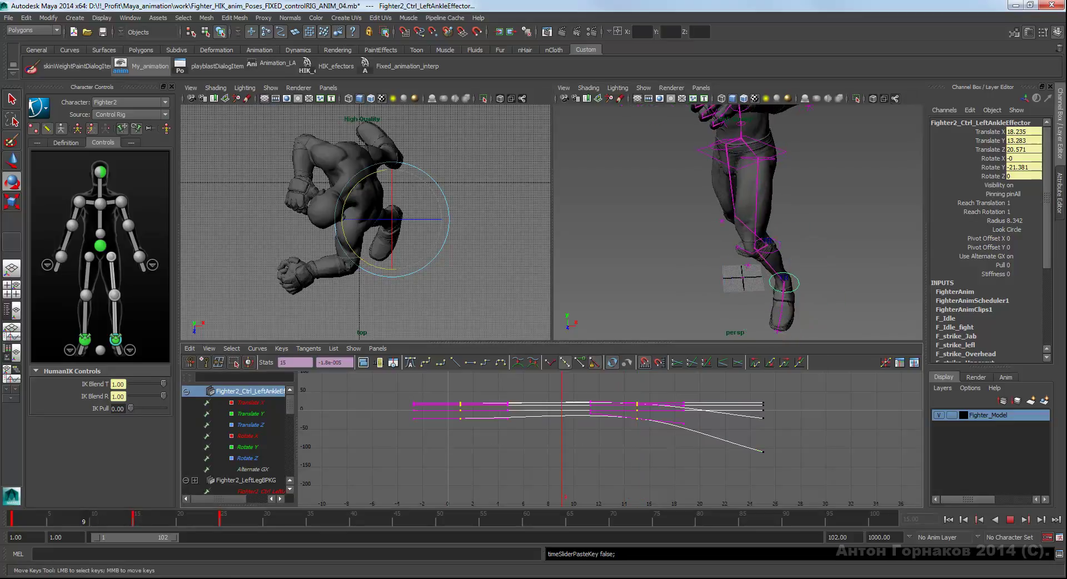
{"action": "key", "text": "alt+comma"}
{"action": "key", "text": "alt+comma"}
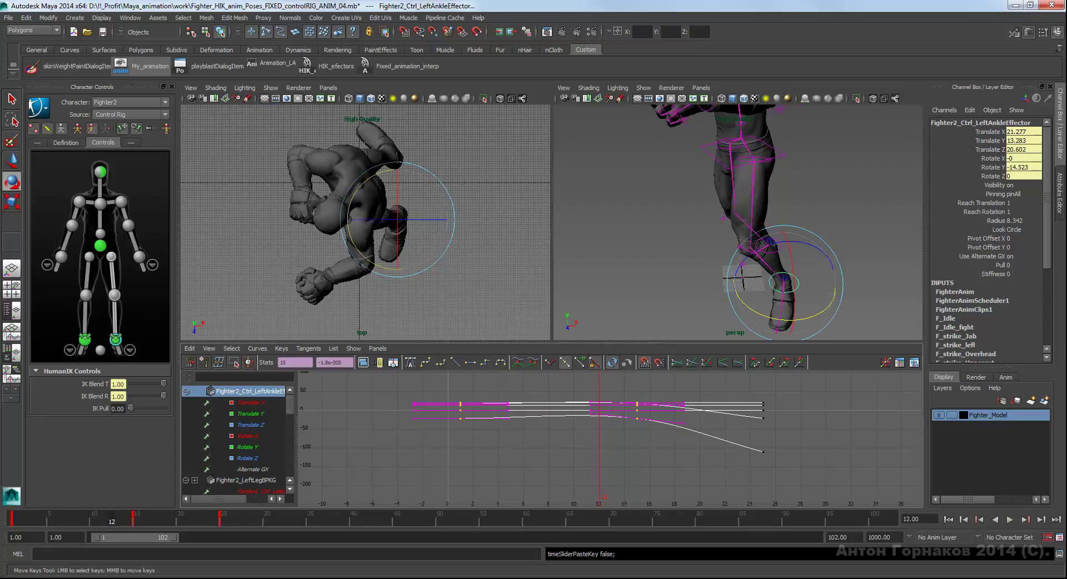
{"action": "left_click", "coordinate": [470, 362]}
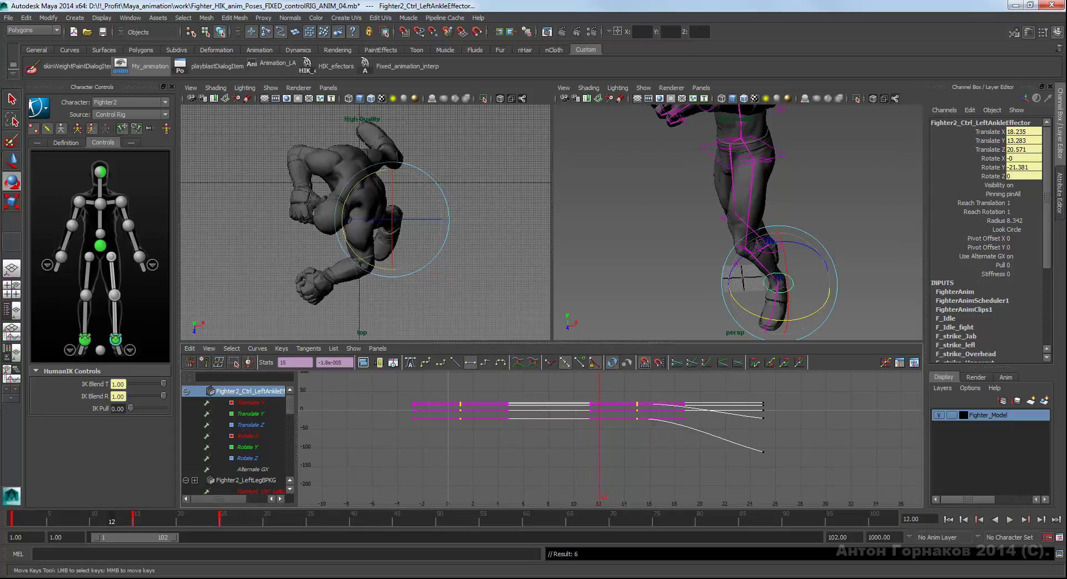
- Play back the leg motion to review it, stopping at frame 25, and select the hips effector
{"action": "key", "text": "alt+v"}
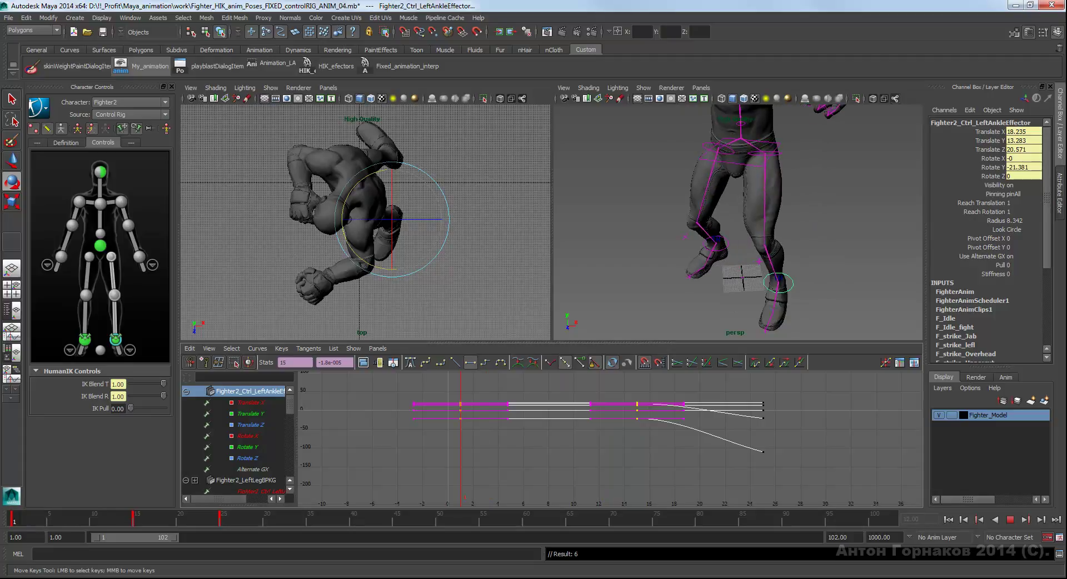
{"action": "key", "text": "alt+v"}
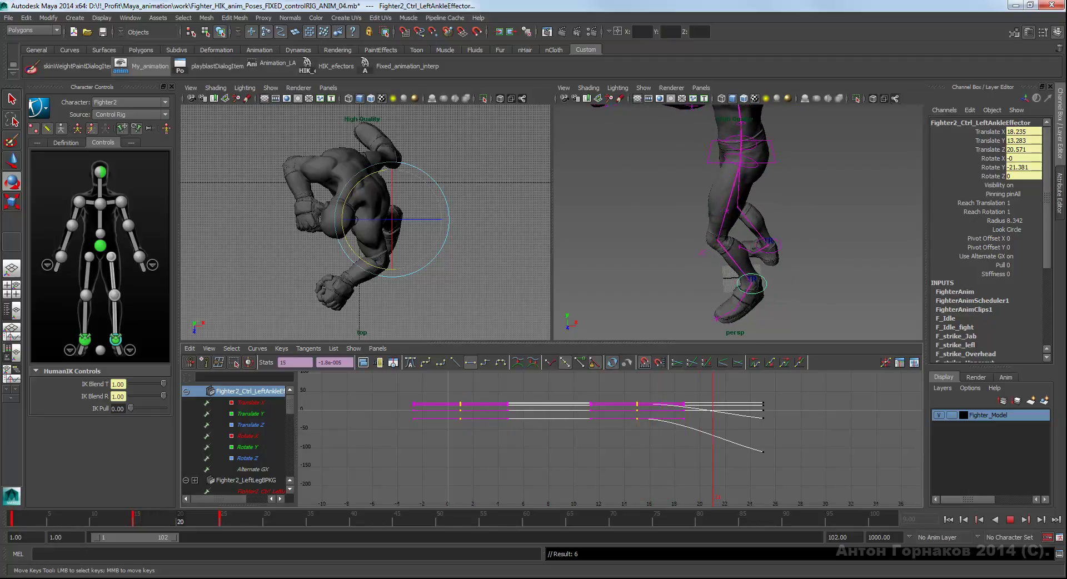
{"action": "key", "text": "alt+v"}
{"action": "left_click", "coordinate": [100, 245]}
- At frame 10, shift the hips effector sideways in the top view and key it
{"action": "key", "text": "f"}
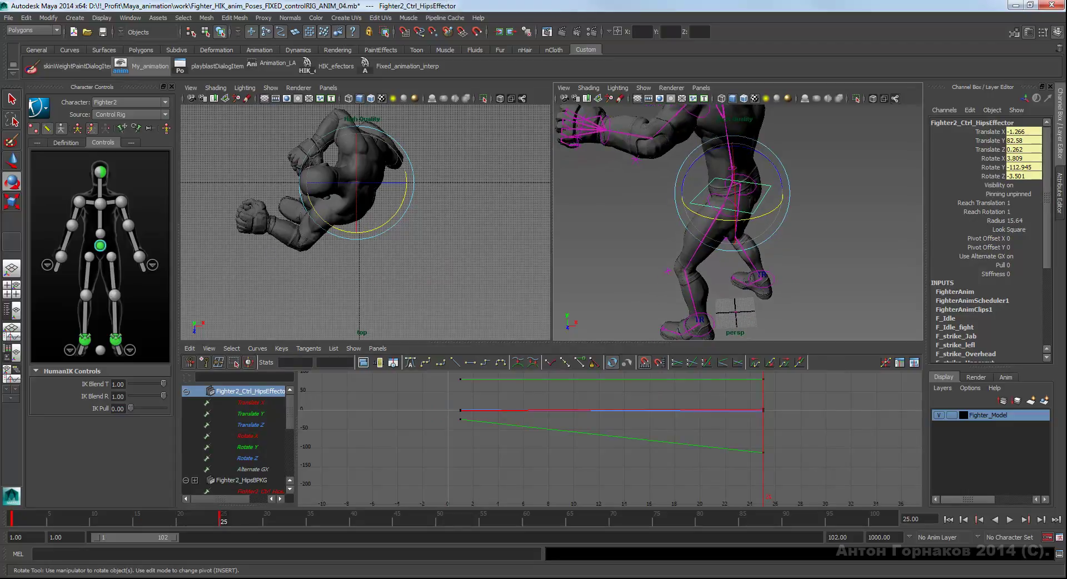
{"action": "key", "text": "w"}
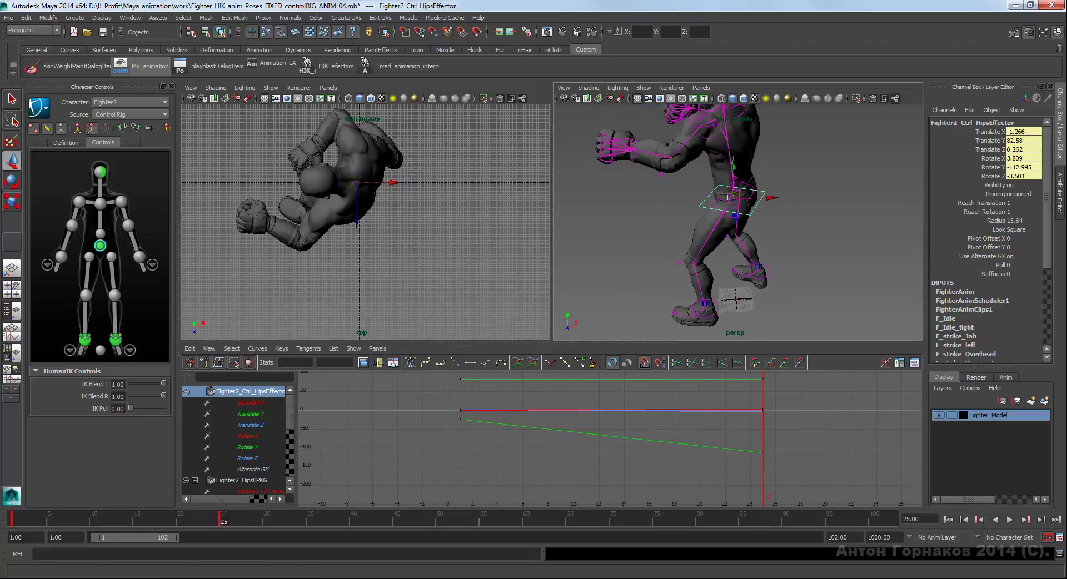
{"action": "key", "text": "alt+v"}
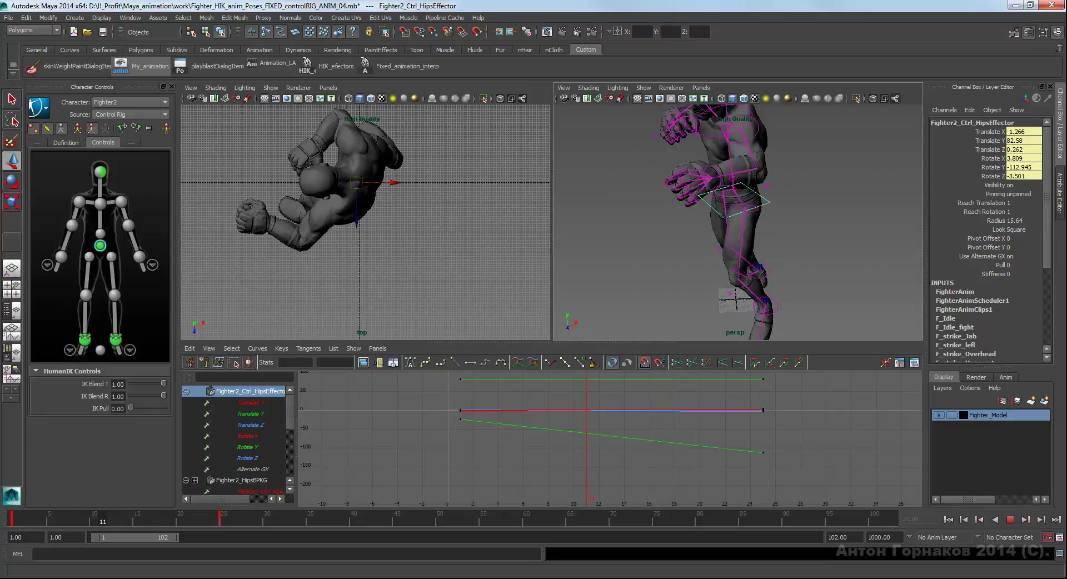
{"action": "key", "text": "alt+v"}
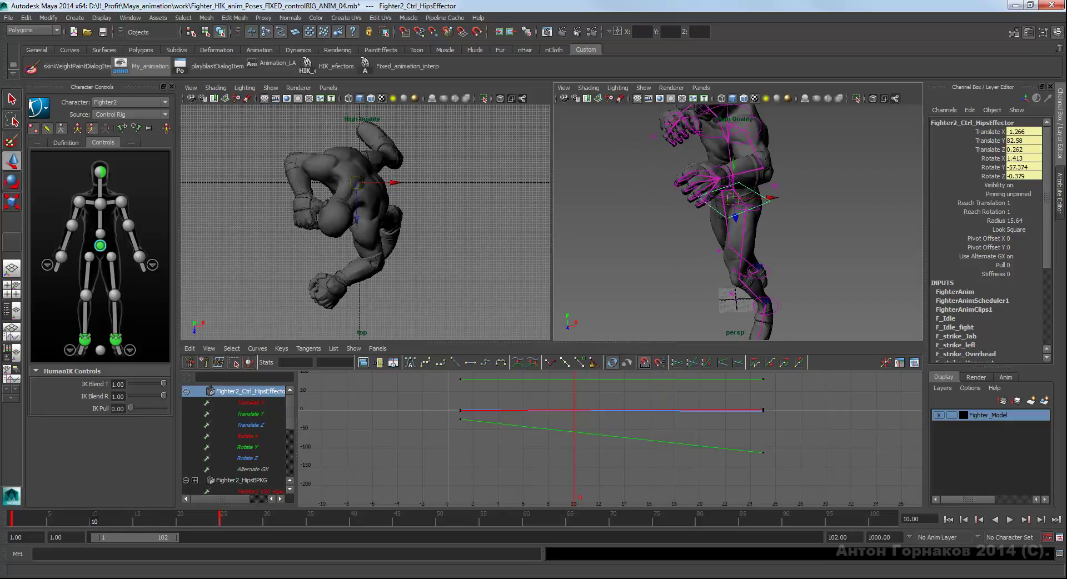
{"action": "left_click_drag", "start_coordinate": [734, 222], "coordinate": [628, 222], "text": "alt"}
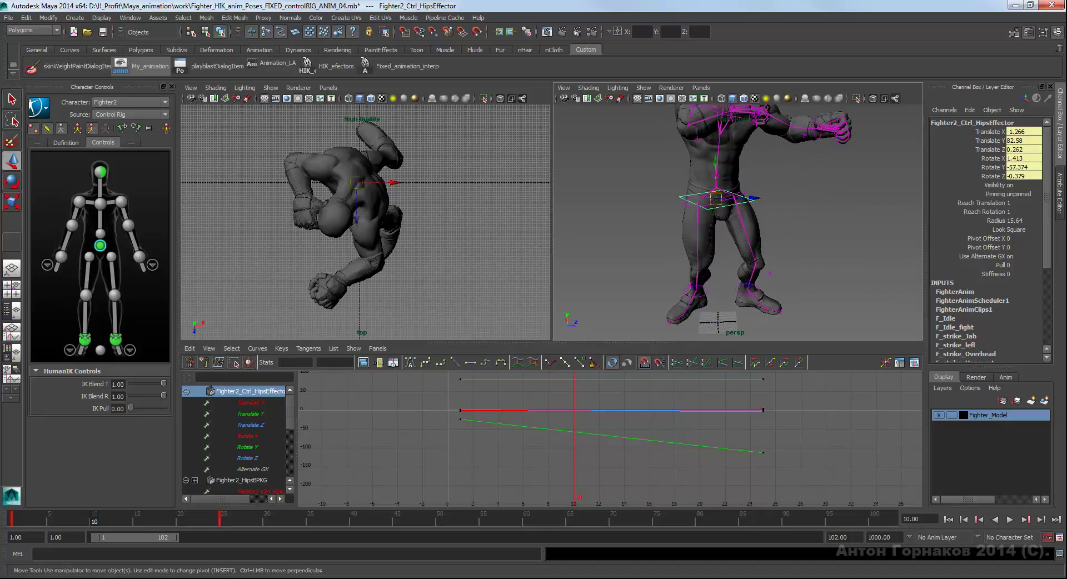
{"action": "middle_click_drag", "start_coordinate": [355, 222], "coordinate": [349, 230], "text": "alt"}
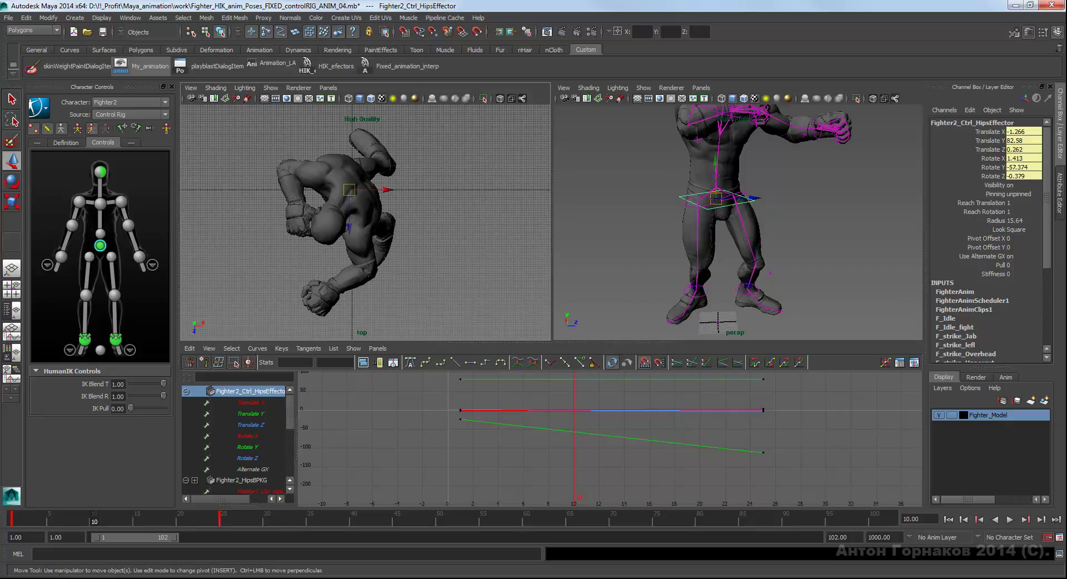
{"action": "left_click_drag", "start_coordinate": [349, 190], "coordinate": [387, 191]}
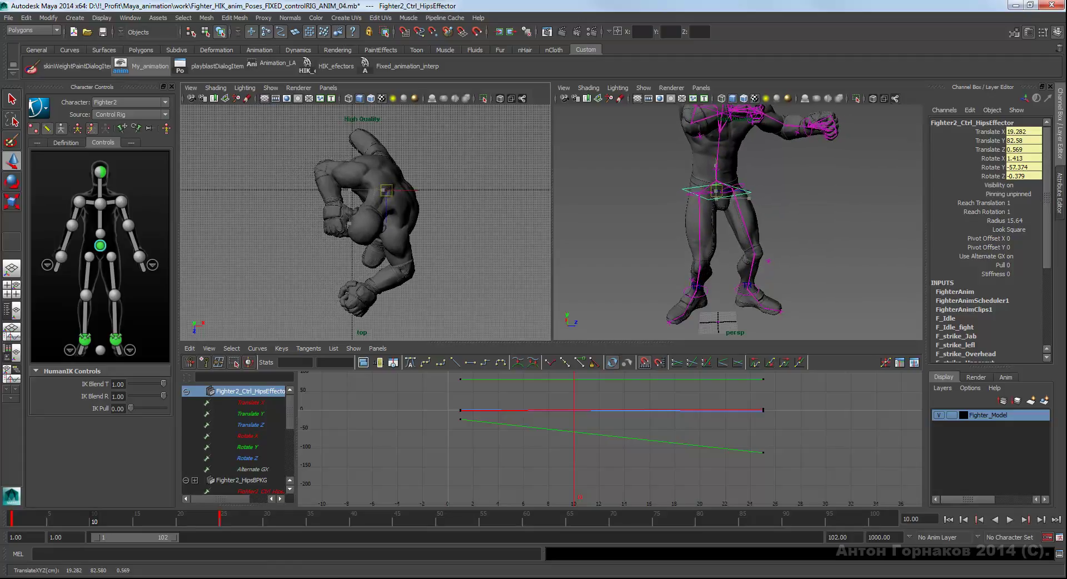
{"action": "key", "text": "s"}
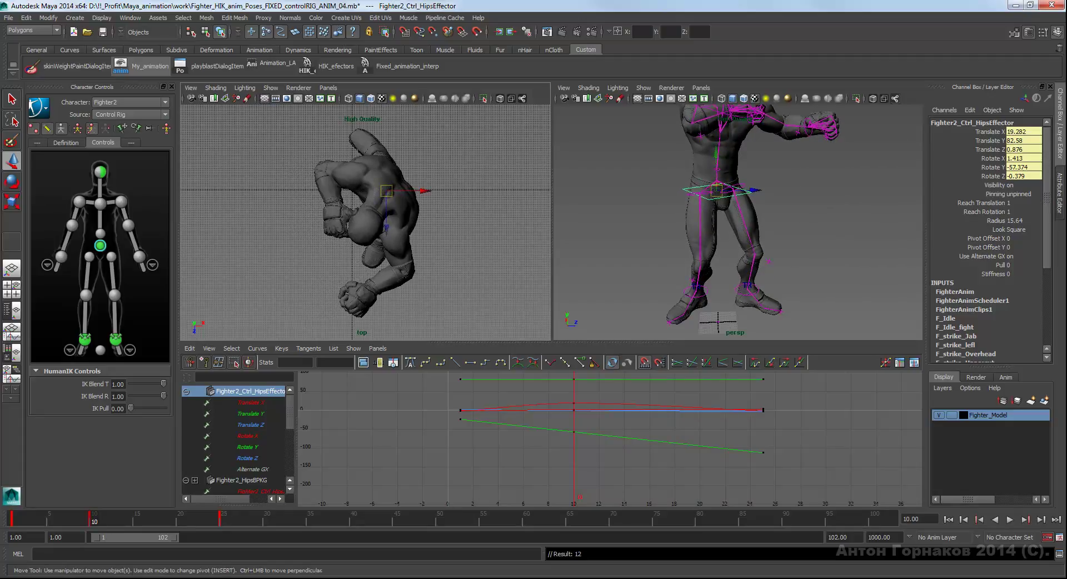
- Raise the hips, re-key at frame 10, pull them back to Translate Z 7.048, and replay
{"action": "left_click_drag", "start_coordinate": [386, 191], "coordinate": [388, 208]}
{"action": "mouse_move", "coordinate": [667, 222]}
{"action": "left_mouse_down", "text": "alt"}
{"action": "mouse_move", "coordinate": [723, 225]}
{"action": "mouse_move", "coordinate": [661, 212]}
{"action": "left_mouse_up", "text": "alt"}
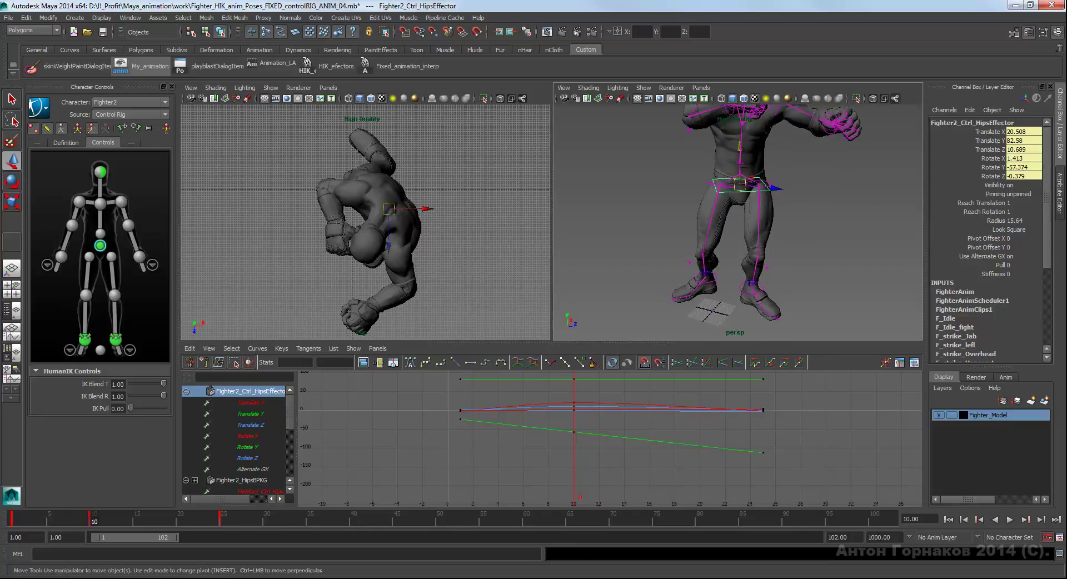
{"action": "left_click_drag", "start_coordinate": [739, 145], "coordinate": [740, 141]}
{"action": "key", "text": "s"}
{"action": "left_click_drag", "start_coordinate": [389, 211], "coordinate": [389, 204]}
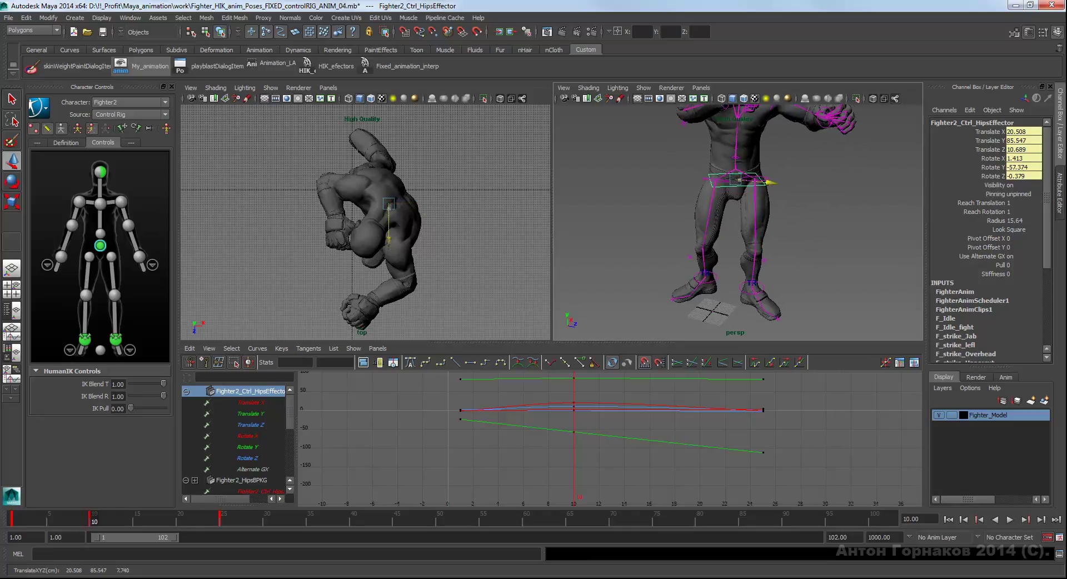
{"action": "mouse_move", "coordinate": [739, 223]}
{"action": "left_mouse_down", "text": "alt"}
{"action": "mouse_move", "coordinate": [722, 237]}
{"action": "mouse_move", "coordinate": [756, 239]}
{"action": "left_mouse_up", "text": "alt"}
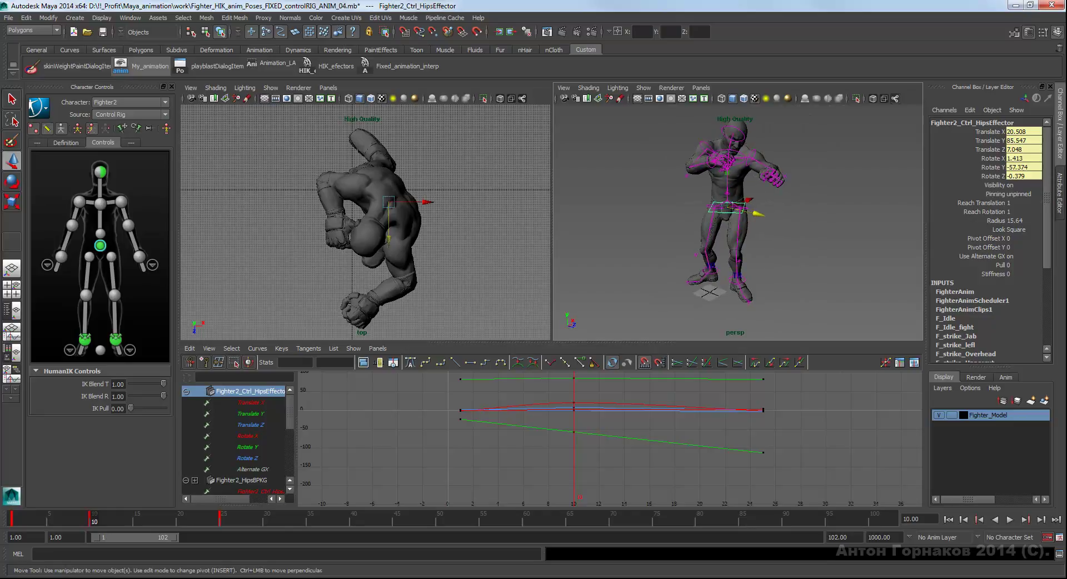
{"action": "key", "text": "alt+v"}
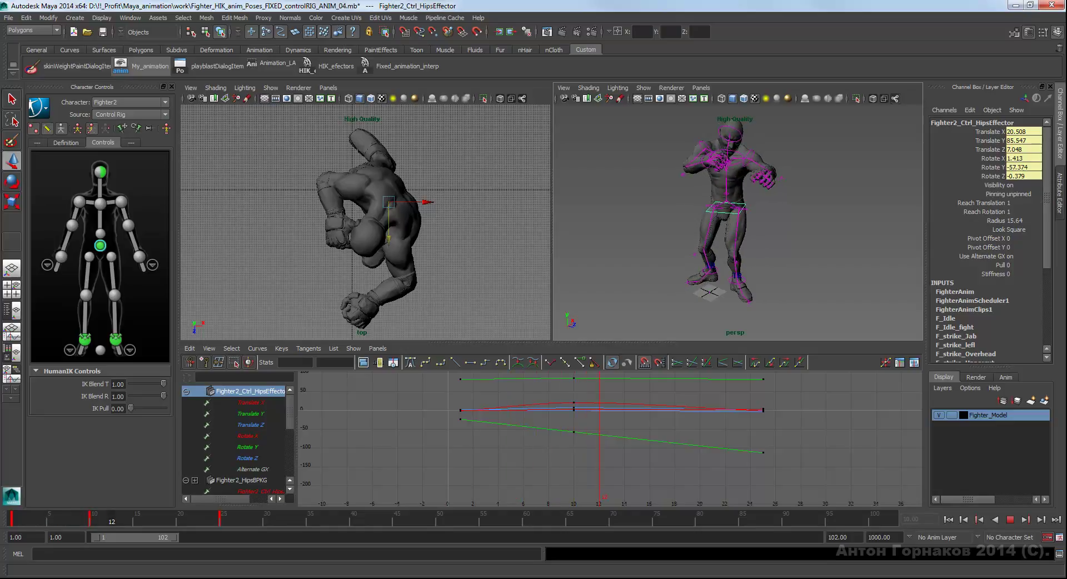
- At frame 15, move the hips effector along Z and nudge it into position
{"action": "key", "text": "alt+v"}
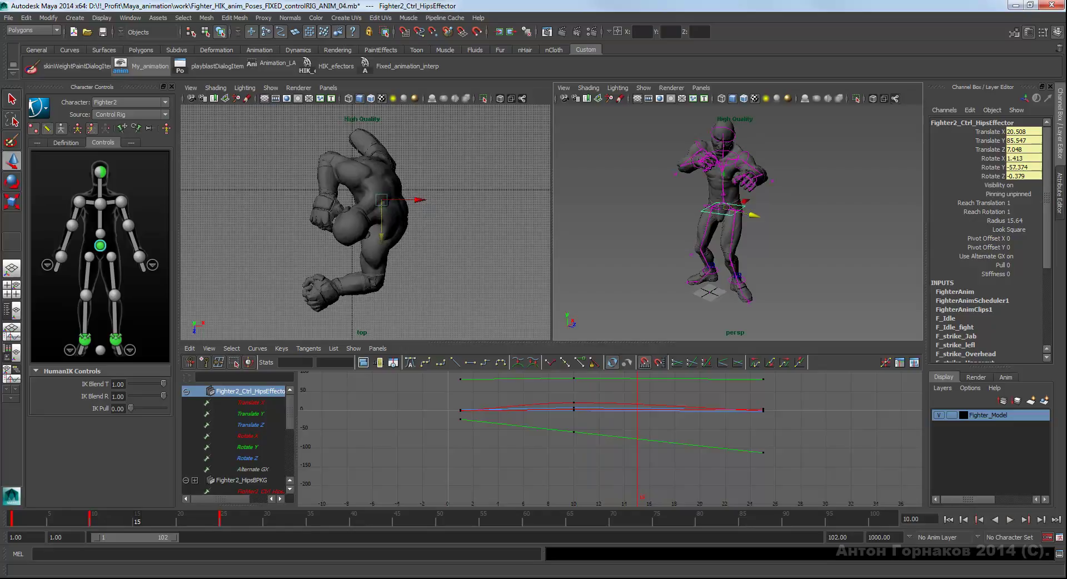
{"action": "left_click_drag", "start_coordinate": [722, 250], "coordinate": [745, 250], "text": "alt"}
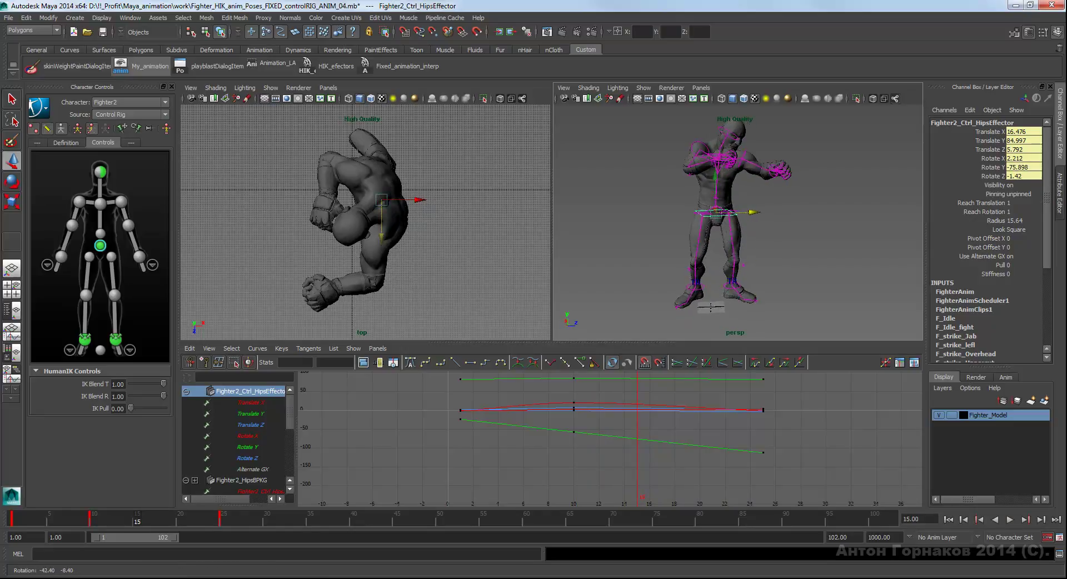
{"action": "left_click_drag", "start_coordinate": [381, 236], "coordinate": [381, 219]}
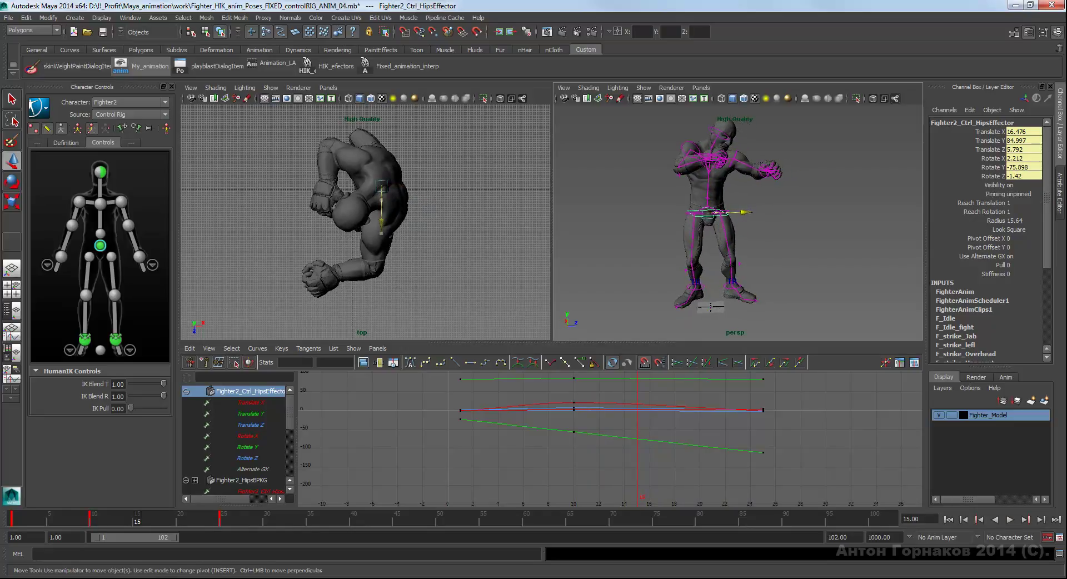
{"action": "left_click_drag", "start_coordinate": [723, 250], "coordinate": [700, 250], "text": "alt"}
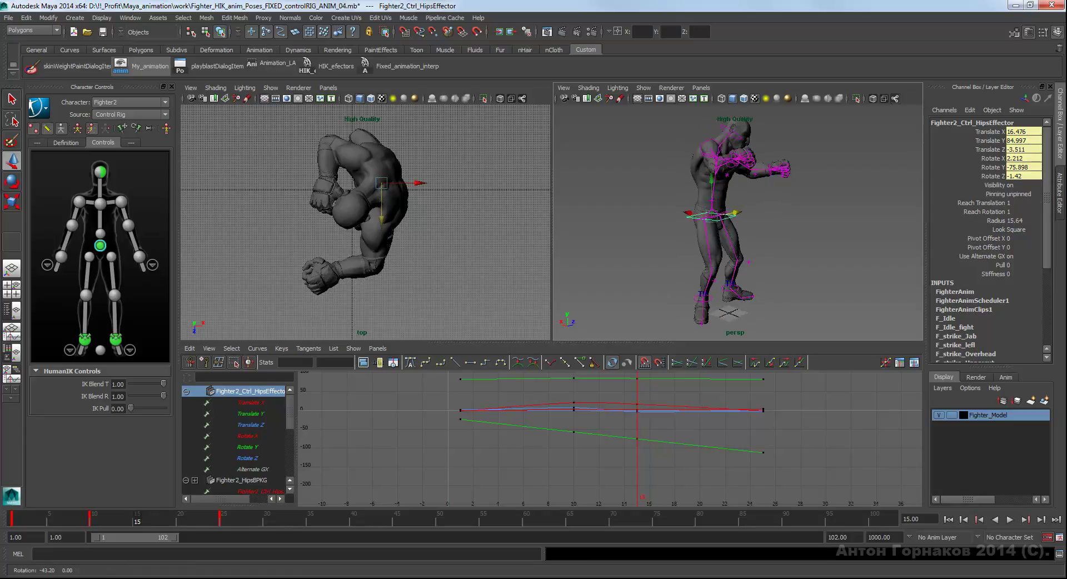
{"action": "left_click_drag", "start_coordinate": [381, 184], "coordinate": [382, 181]}
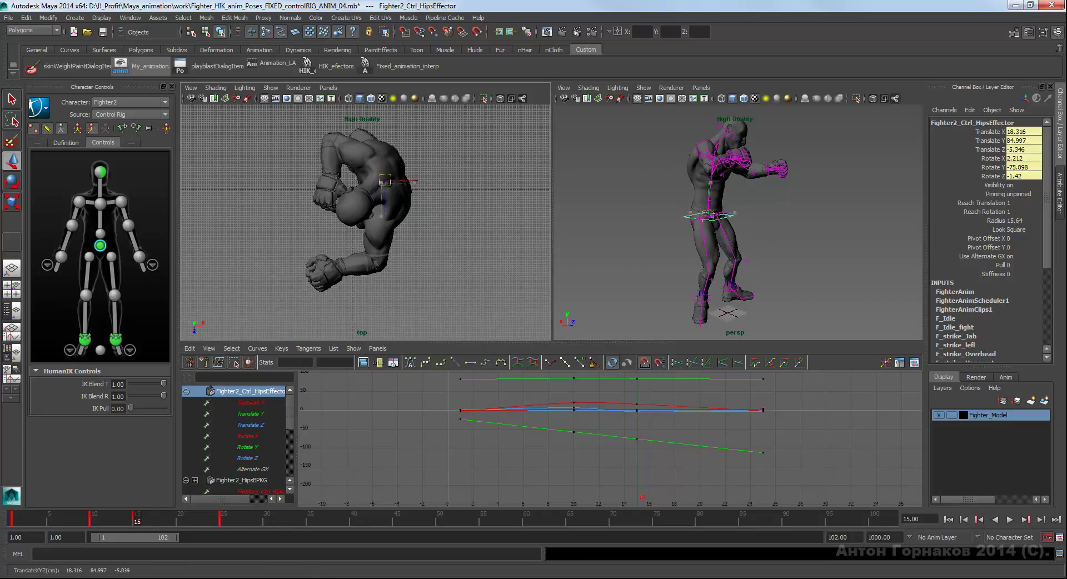
{"action": "left_click_drag", "start_coordinate": [723, 250], "coordinate": [755, 250], "text": "alt"}
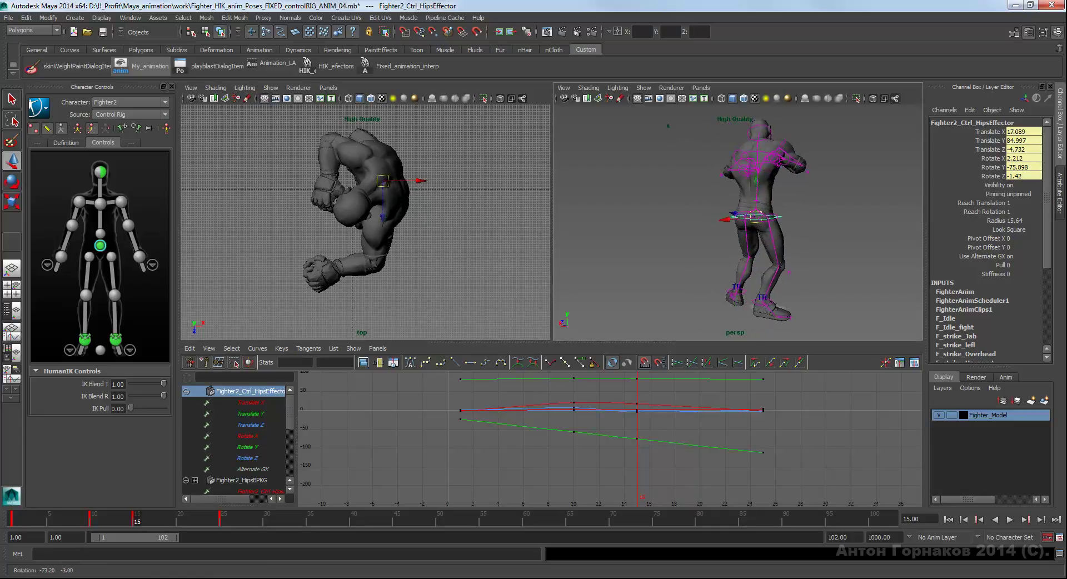
- At frame 20, shift the hips effector slightly, key it, and play back the animation
{"action": "key", "text": "alt+v"}
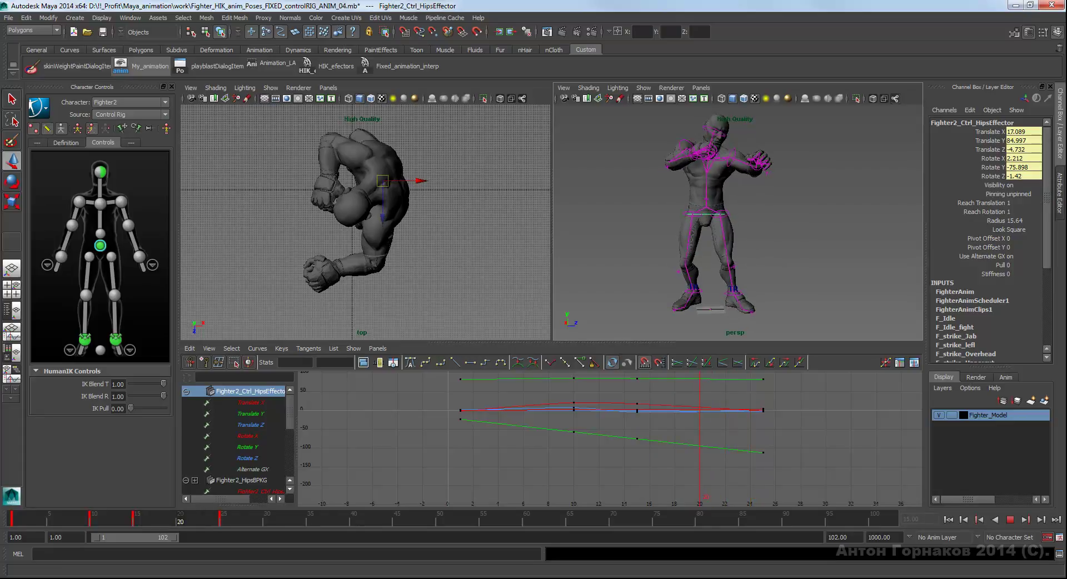
{"action": "key", "text": "alt+v"}
{"action": "left_click_drag", "start_coordinate": [734, 223], "coordinate": [762, 223], "text": "alt"}
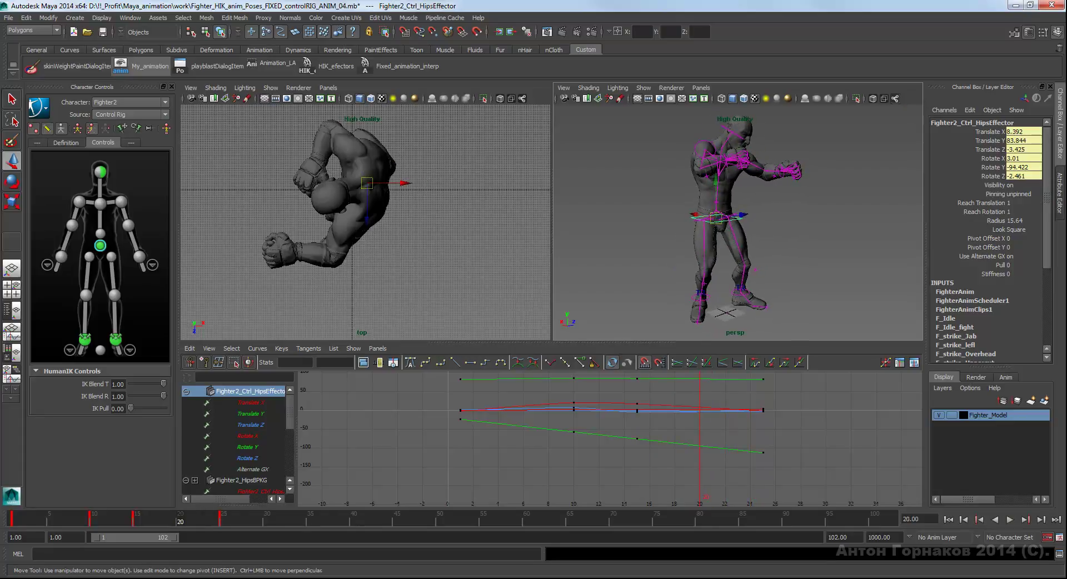
{"action": "left_click_drag", "start_coordinate": [367, 182], "coordinate": [369, 178]}
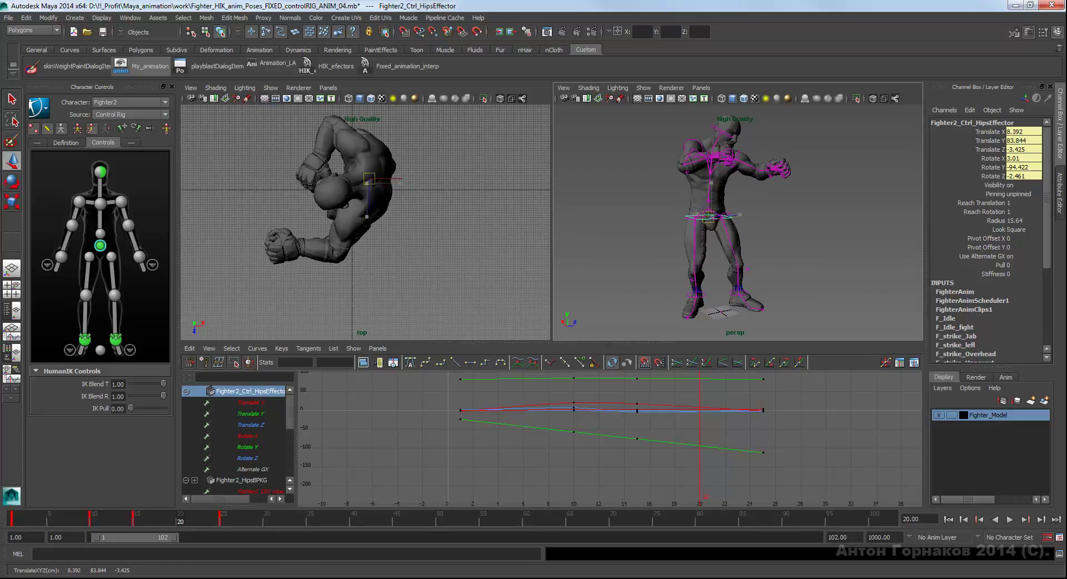
{"action": "key", "text": "s"}
{"action": "key", "text": "alt+v"}
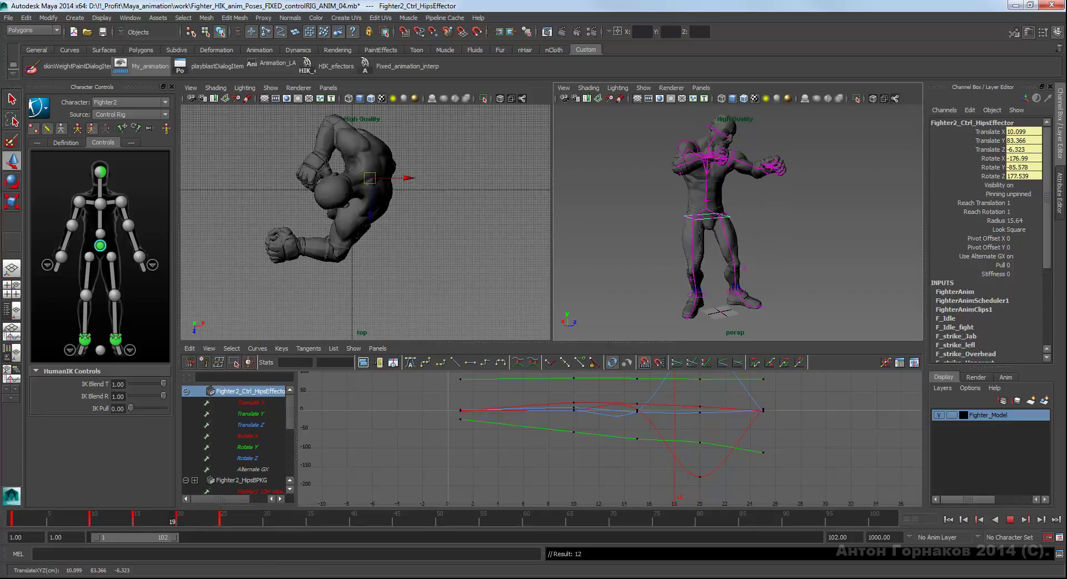
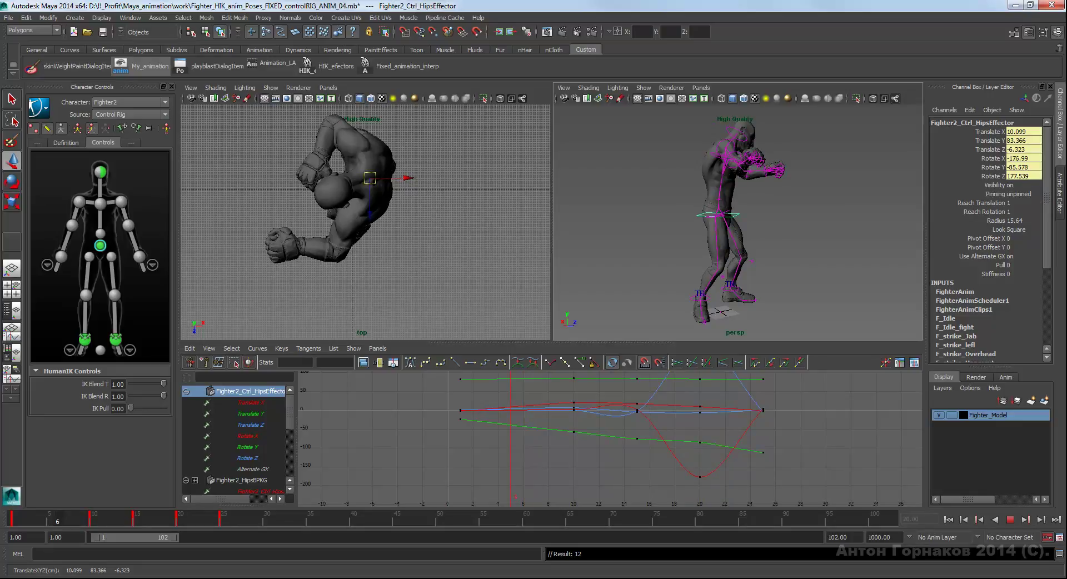
- Stop playback and orbit the perspective view around the fighter
{"action": "key", "text": "alt+v"}
{"action": "scroll", "coordinate": [717, 211], "scroll_direction": "up", "scroll_amount": 2}
{"action": "scroll", "coordinate": [717, 212], "scroll_direction": "up", "scroll_amount": 2}
{"action": "scroll", "coordinate": [716, 211], "scroll_direction": "up", "scroll_amount": 2}
{"action": "left_click_drag", "start_coordinate": [716, 222], "coordinate": [734, 222], "text": "alt"}
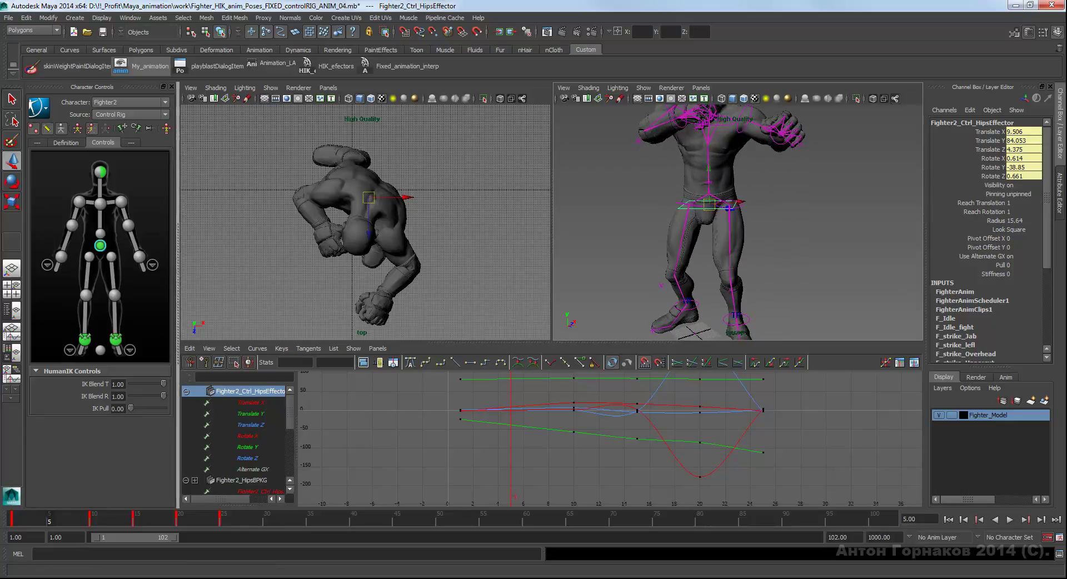
{"action": "mouse_move", "coordinate": [717, 222]}
{"action": "left_mouse_down", "text": "alt"}
{"action": "mouse_move", "coordinate": [728, 219]}
{"action": "mouse_move", "coordinate": [711, 204]}
{"action": "left_mouse_up", "text": "alt"}
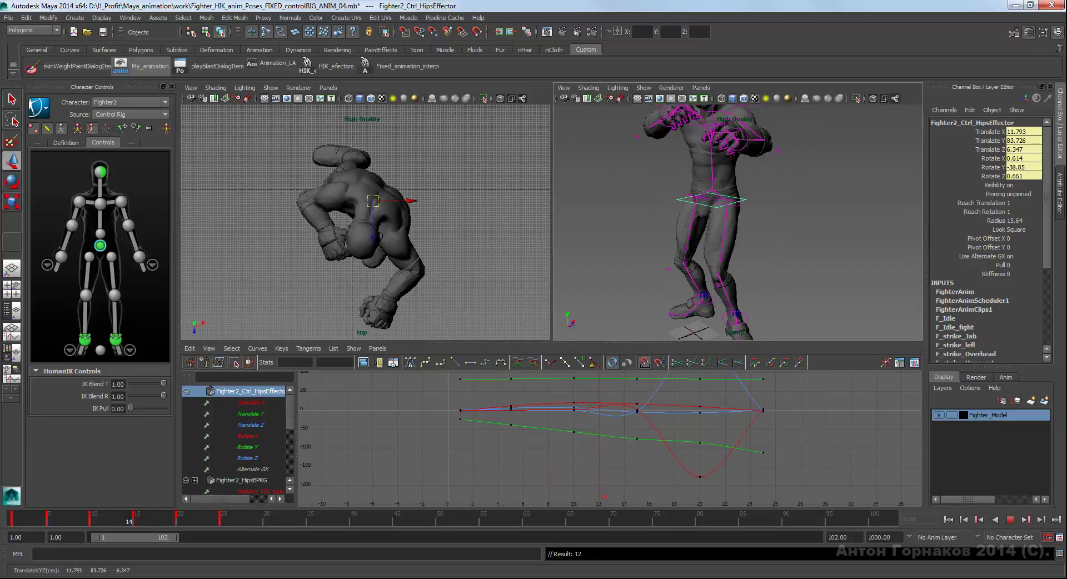
- Stop playback again, move in closer, and select the fighter's right ankle effector
{"action": "key", "text": "Escape"}
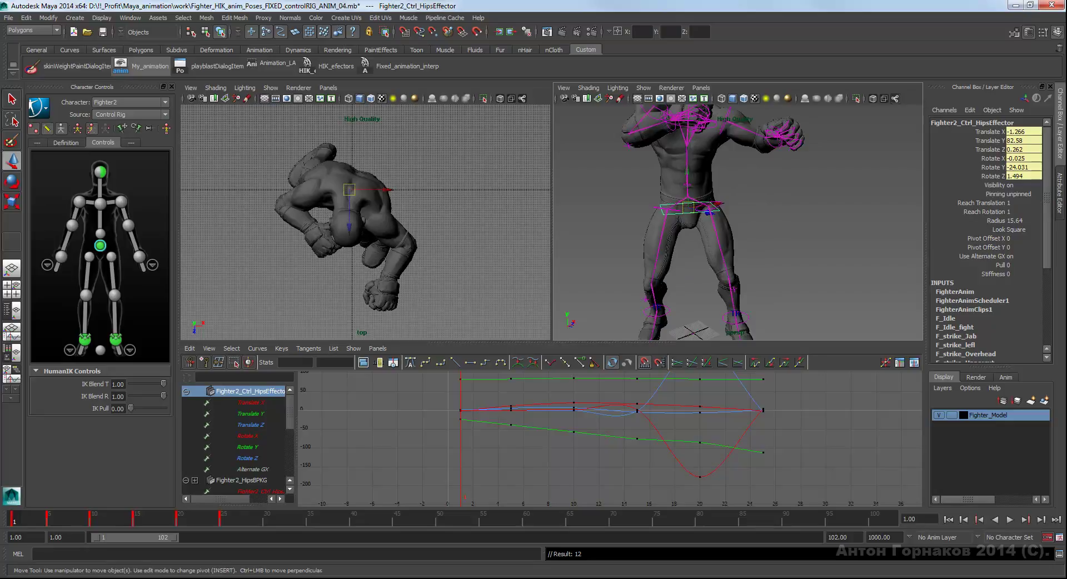
{"action": "right_click_drag", "start_coordinate": [695, 233], "coordinate": [683, 205], "text": "alt"}
{"action": "left_click_drag", "start_coordinate": [695, 222], "coordinate": [706, 222], "text": "alt"}
{"action": "left_click", "coordinate": [671, 274]}
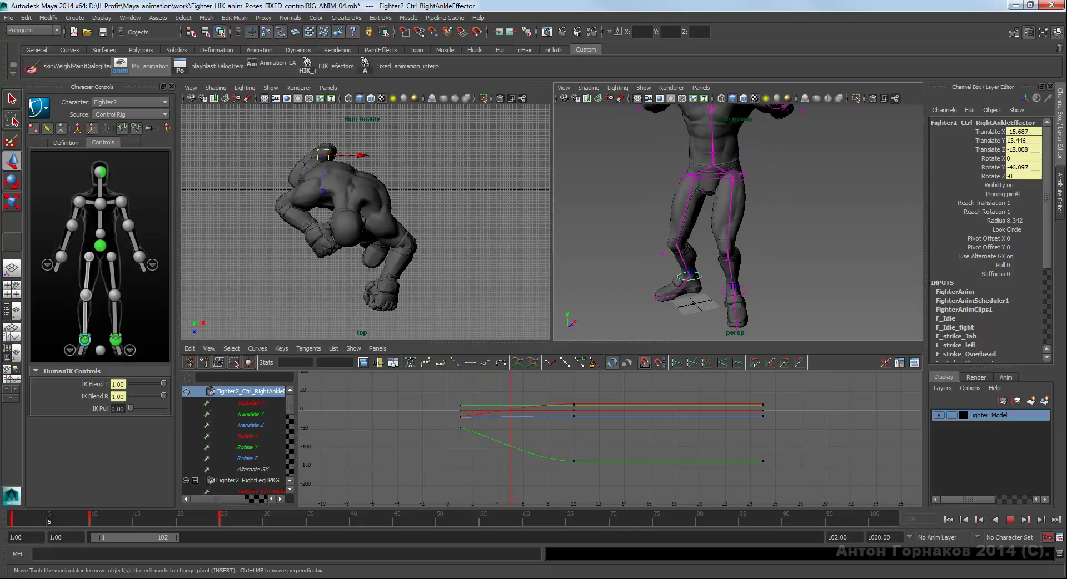
- At frame 5, raise the right ankle effector and key the pose
{"action": "key", "text": "Escape"}
{"action": "scroll", "coordinate": [737, 222], "scroll_direction": "up", "scroll_amount": 2}
{"action": "scroll", "coordinate": [737, 222], "scroll_direction": "up", "scroll_amount": 2}
{"action": "scroll", "coordinate": [738, 222], "scroll_direction": "up", "scroll_amount": 2}
{"action": "left_click_drag", "start_coordinate": [675, 253], "coordinate": [675, 240]}
{"action": "key", "text": "s"}
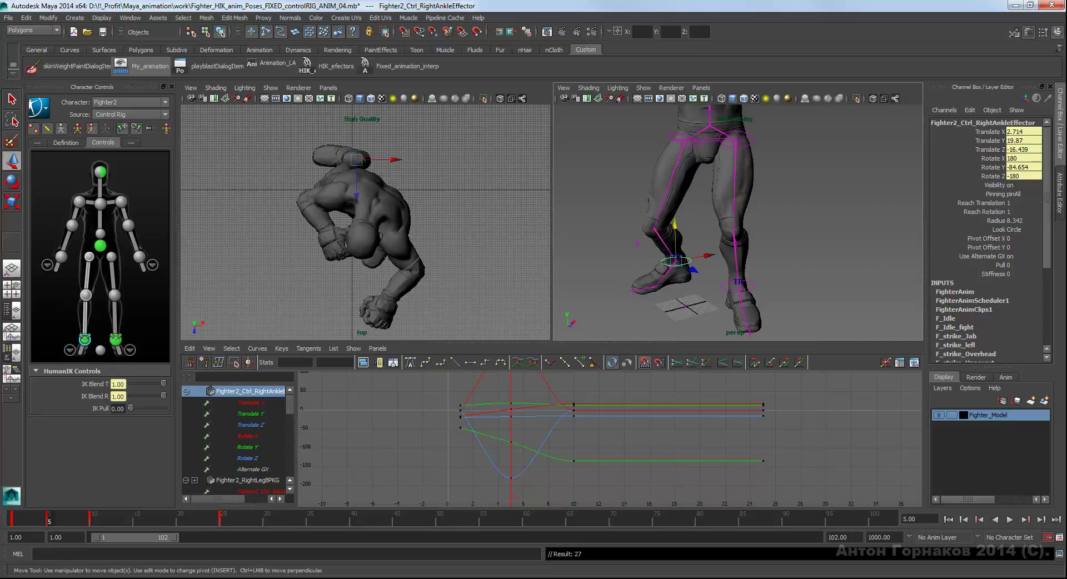
- Rotate the right ankle with local rotation axes and key it
{"action": "key", "text": "e"}
{"action": "left_click_drag", "start_coordinate": [707, 255], "coordinate": [671, 257], "text": "alt"}
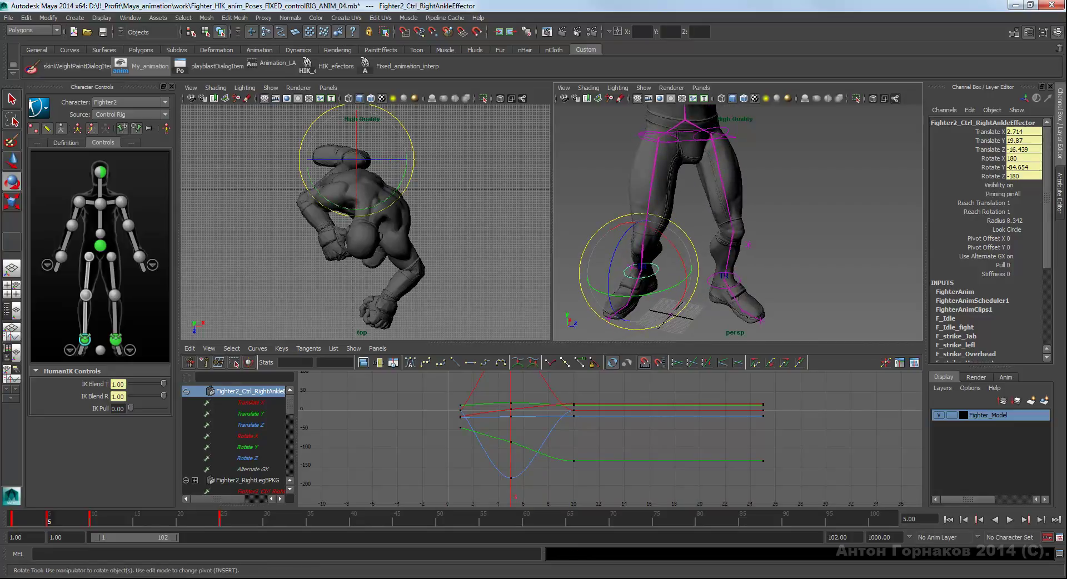
{"action": "key", "text": "e"}
{"action": "left_click", "coordinate": [794, 198]}
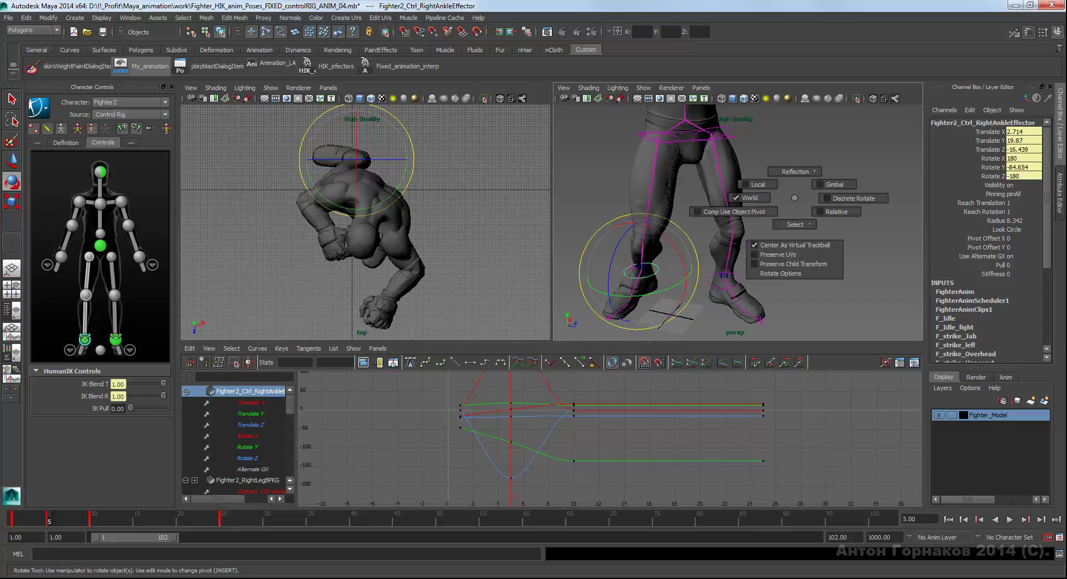
{"action": "left_click", "coordinate": [758, 184]}
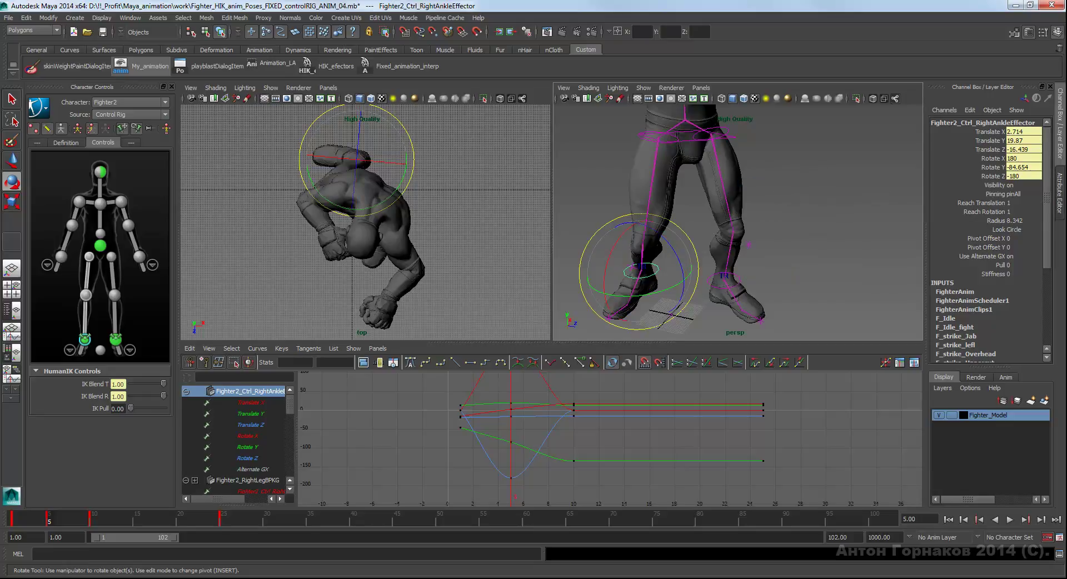
{"action": "mouse_move", "coordinate": [667, 261]}
{"action": "left_mouse_down", "text": "alt"}
{"action": "mouse_move", "coordinate": [650, 267]}
{"action": "mouse_move", "coordinate": [645, 303]}
{"action": "mouse_move", "coordinate": [639, 295]}
{"action": "mouse_move", "coordinate": [683, 244]}
{"action": "left_mouse_up", "text": "alt"}
{"action": "key", "text": "s"}
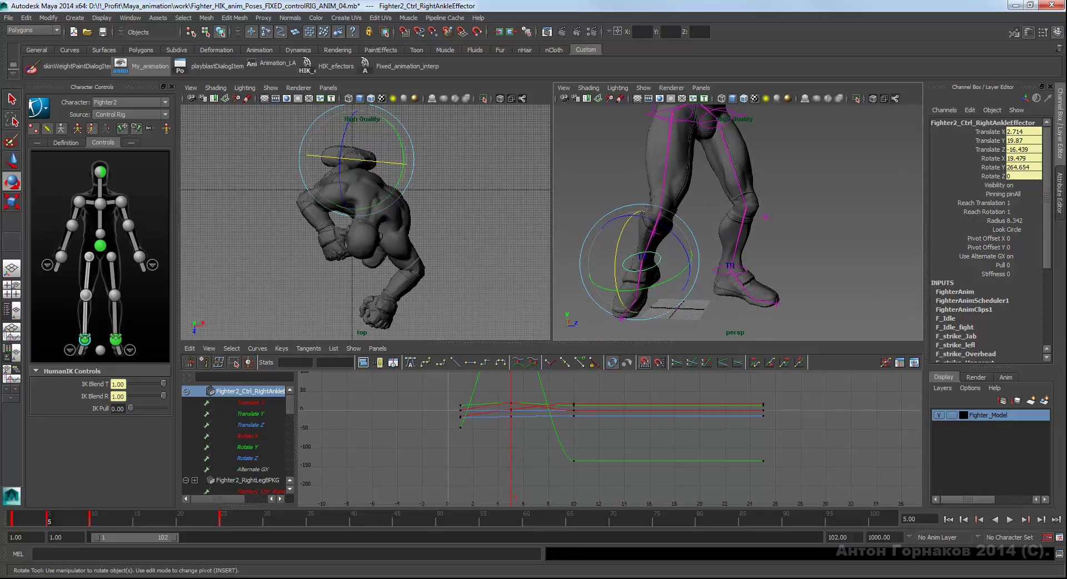
- Undo the ankle rotation and raise keys, then step to the key at frame 10
{"action": "key", "text": "ctrl+z"}
{"action": "key", "text": "ctrl+z"}
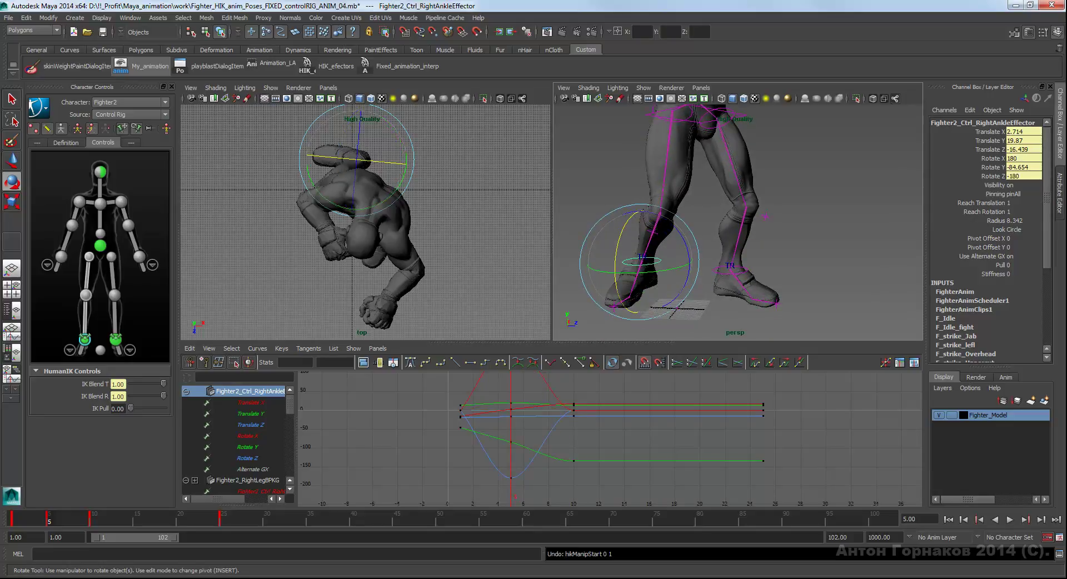
{"action": "key", "text": "ctrl+z"}
{"action": "left_click_drag", "start_coordinate": [644, 261], "coordinate": [653, 260], "text": "alt"}
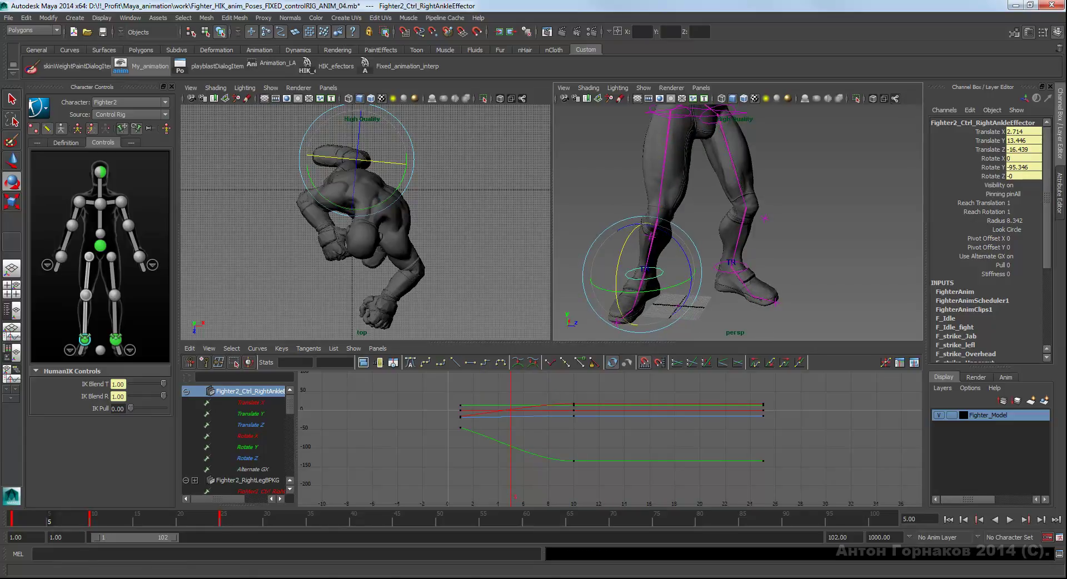
{"action": "key", "text": "."}
{"action": "left_click_drag", "start_coordinate": [666, 233], "coordinate": [694, 228], "text": "alt"}
- Select the right knee effector with the Move tool active
{"action": "left_click", "coordinate": [695, 229]}
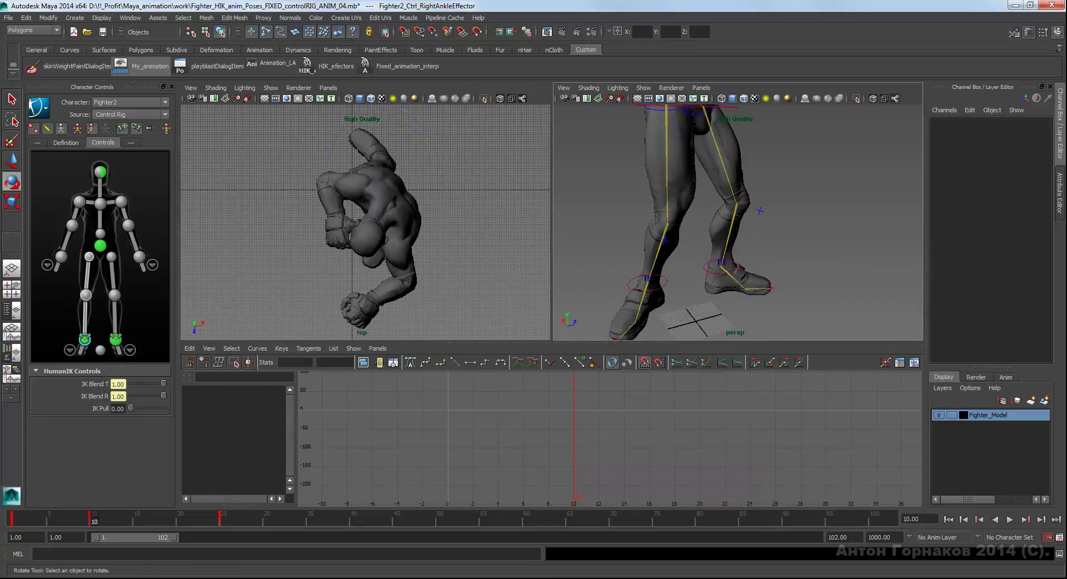
{"action": "left_click", "coordinate": [665, 240]}
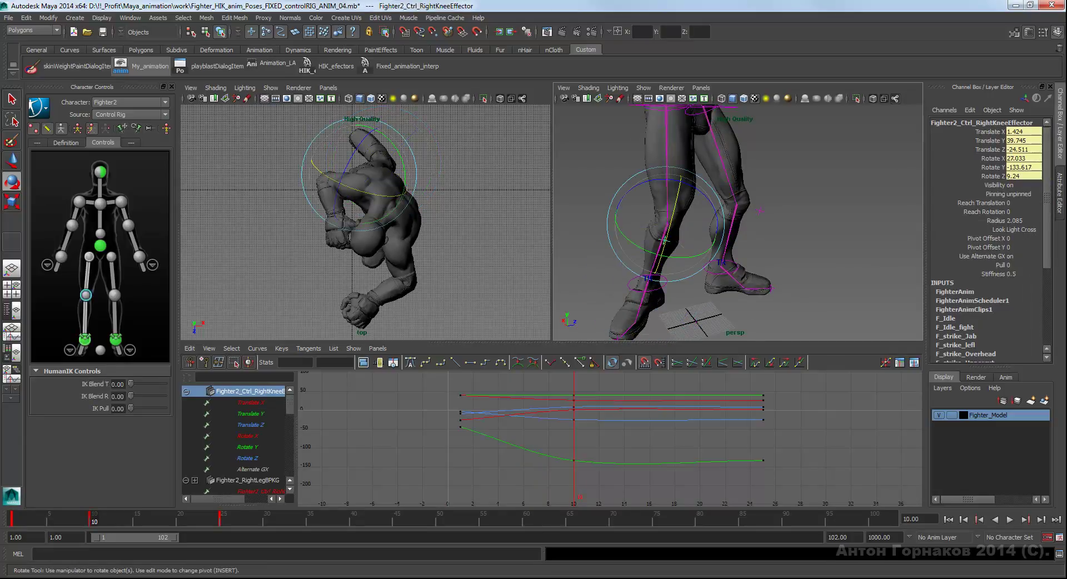
{"action": "key", "text": "w"}
{"action": "mouse_move", "coordinate": [665, 240]}
{"action": "left_mouse_down", "text": "alt"}
{"action": "mouse_move", "coordinate": [674, 238]}
{"action": "mouse_move", "coordinate": [650, 237]}
{"action": "mouse_move", "coordinate": [670, 202]}
{"action": "left_mouse_up", "text": "alt"}
- Push the left knee effector outward at frames 10 and 15
{"action": "left_click", "coordinate": [740, 207]}
{"action": "left_click_drag", "start_coordinate": [739, 207], "coordinate": [743, 208]}
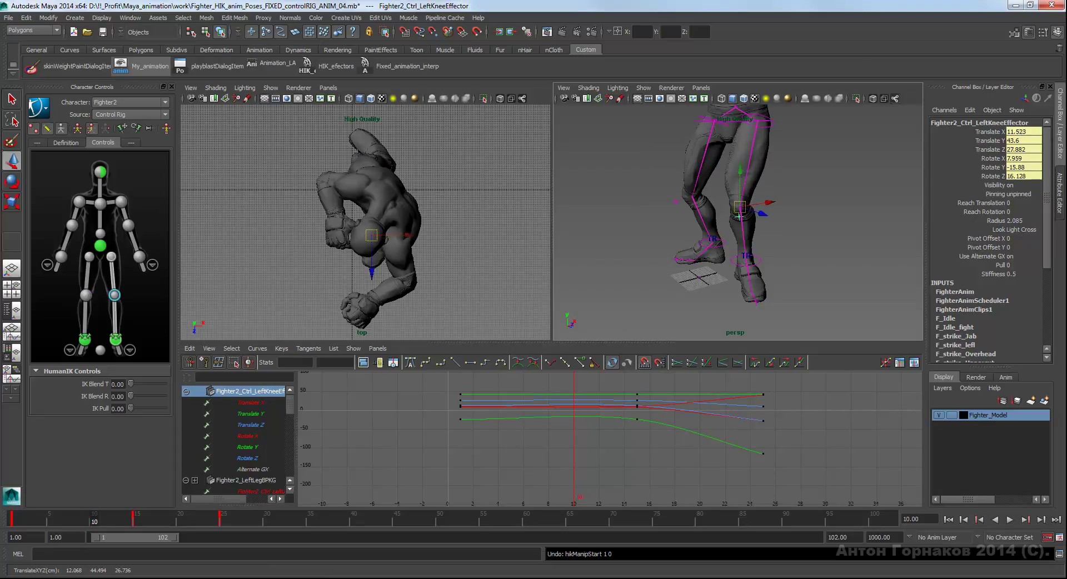
{"action": "key", "text": "period"}
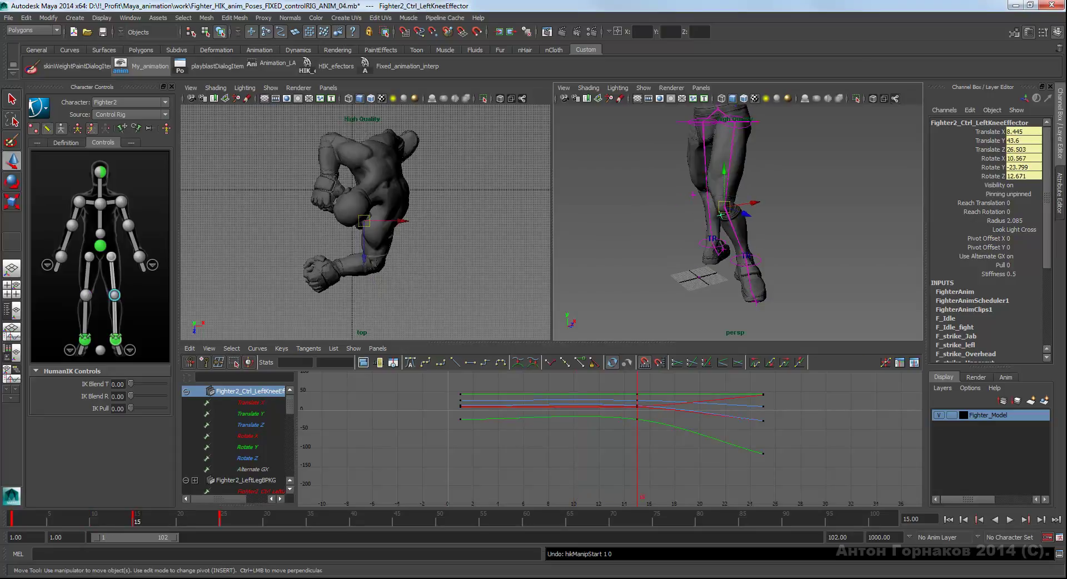
{"action": "left_click_drag", "start_coordinate": [720, 214], "coordinate": [758, 209]}
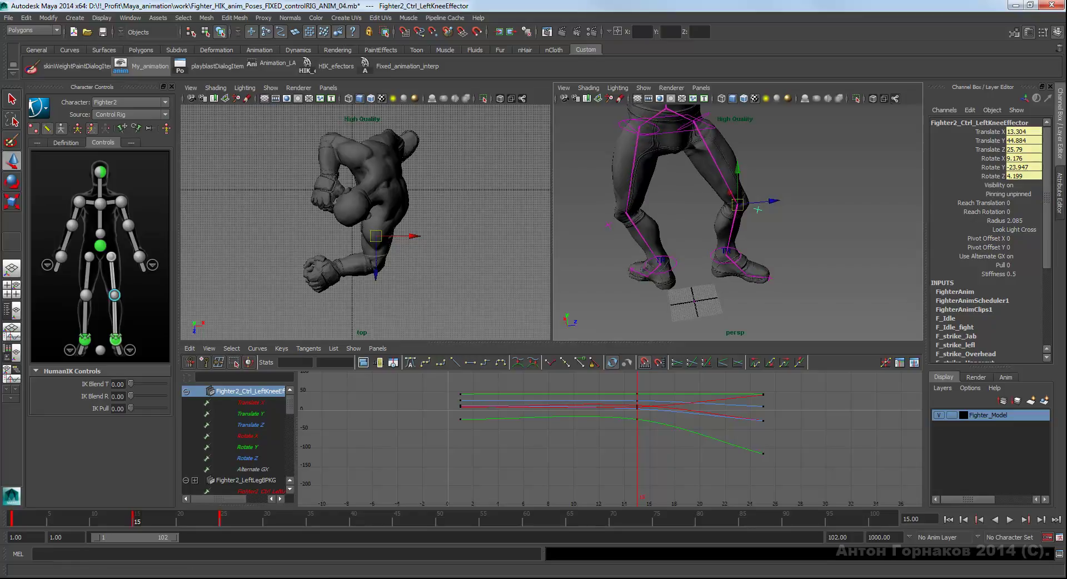
{"action": "left_click", "coordinate": [660, 263]}
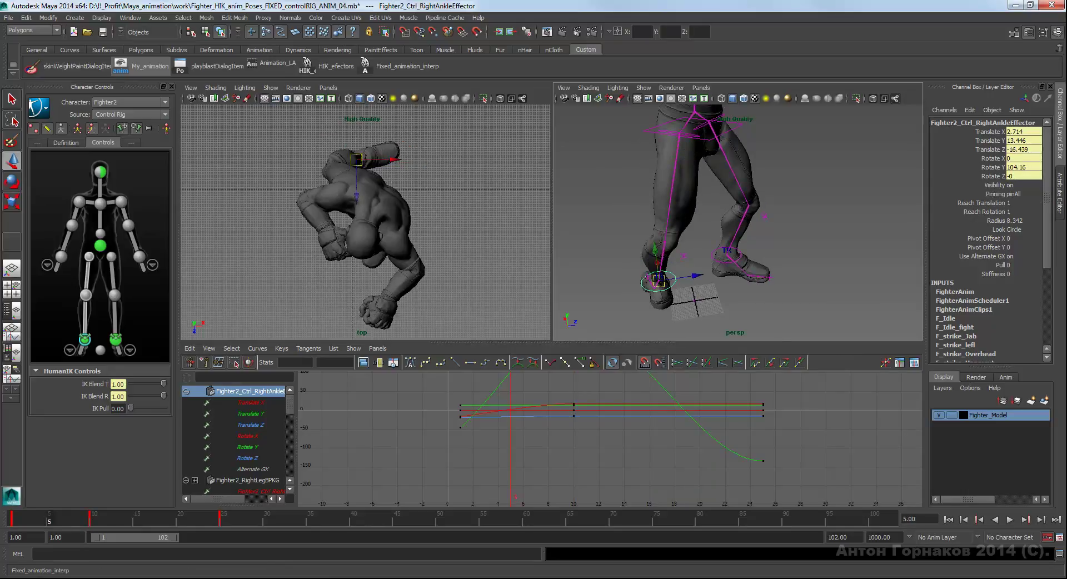
- Apply the fixed interpolation script, then select only the right ankle effector
{"action": "left_click", "coordinate": [364, 63]}
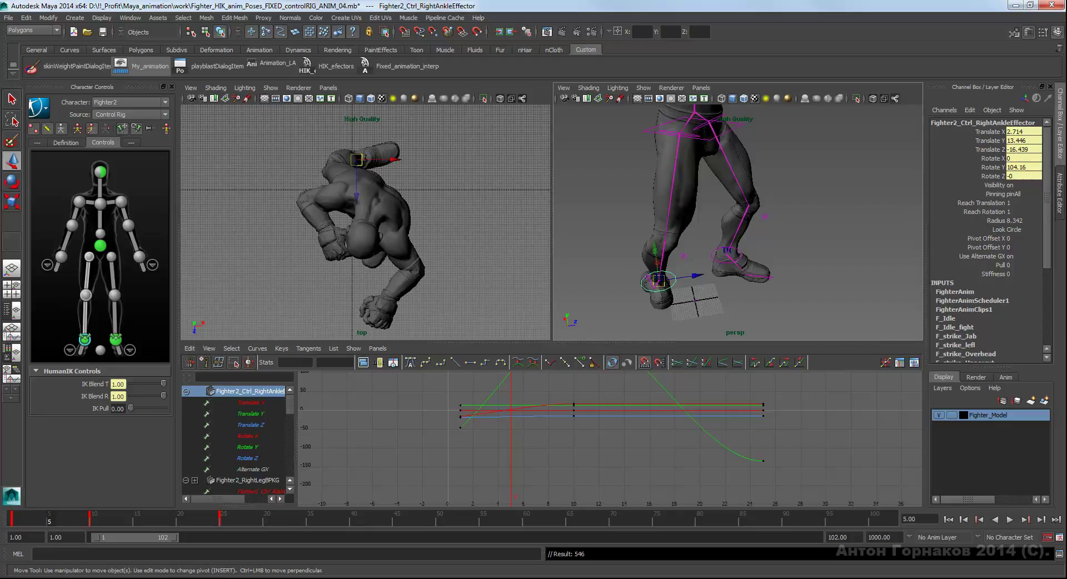
{"action": "double_click", "coordinate": [100, 245]}
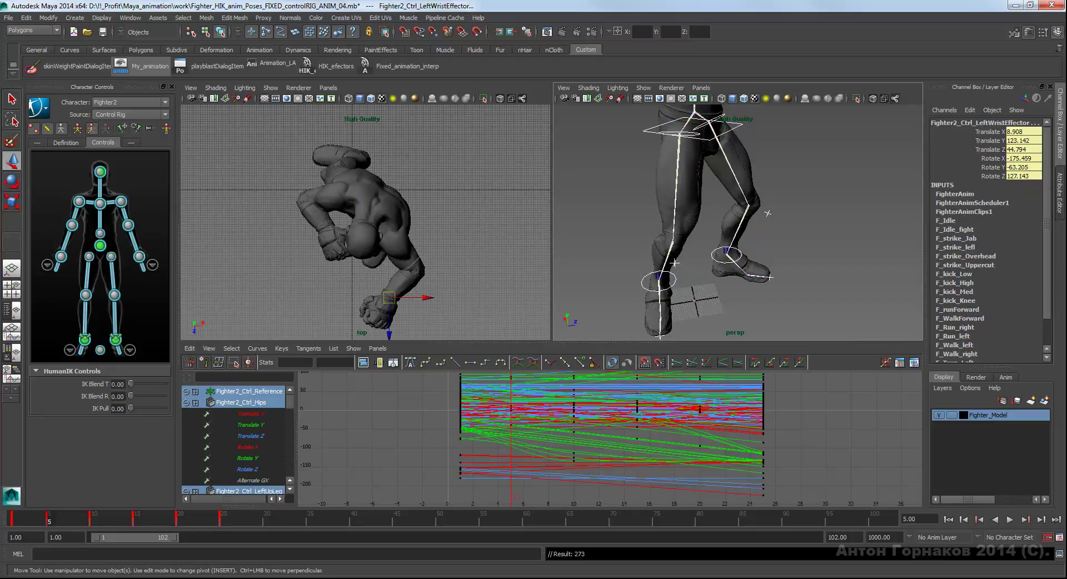
{"action": "left_click", "coordinate": [250, 222]}
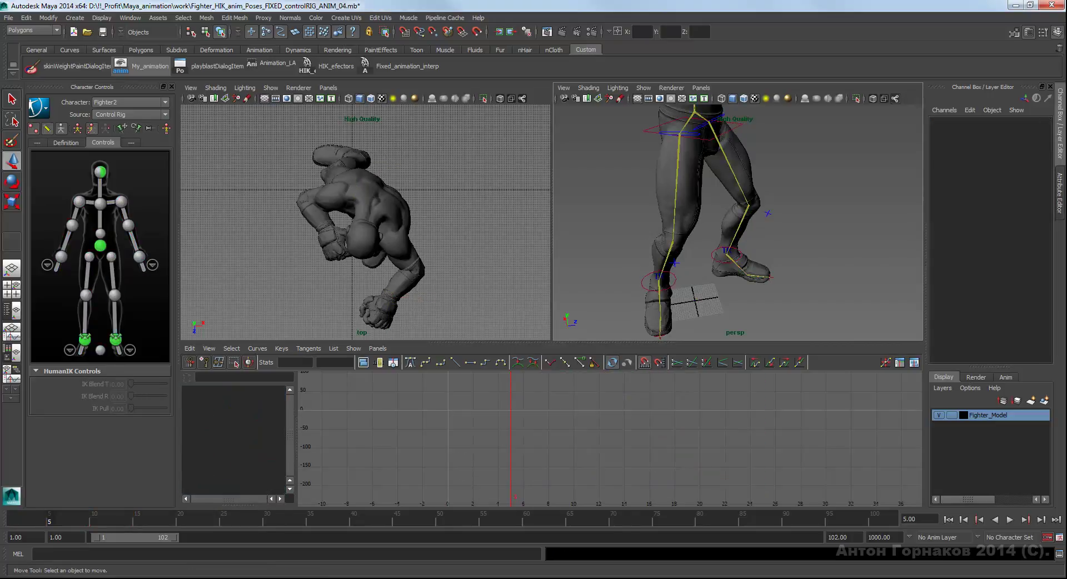
{"action": "left_click", "coordinate": [85, 339]}
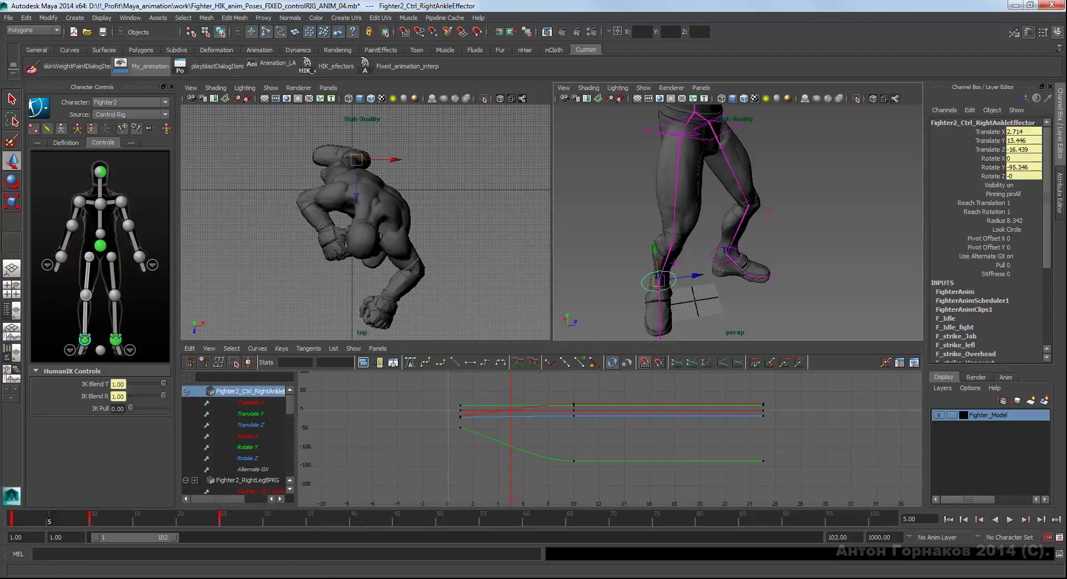
{"action": "mouse_move", "coordinate": [695, 223]}
{"action": "left_mouse_down", "text": "alt"}
{"action": "mouse_move", "coordinate": [733, 216]}
{"action": "mouse_move", "coordinate": [676, 209]}
{"action": "left_mouse_up", "text": "alt"}
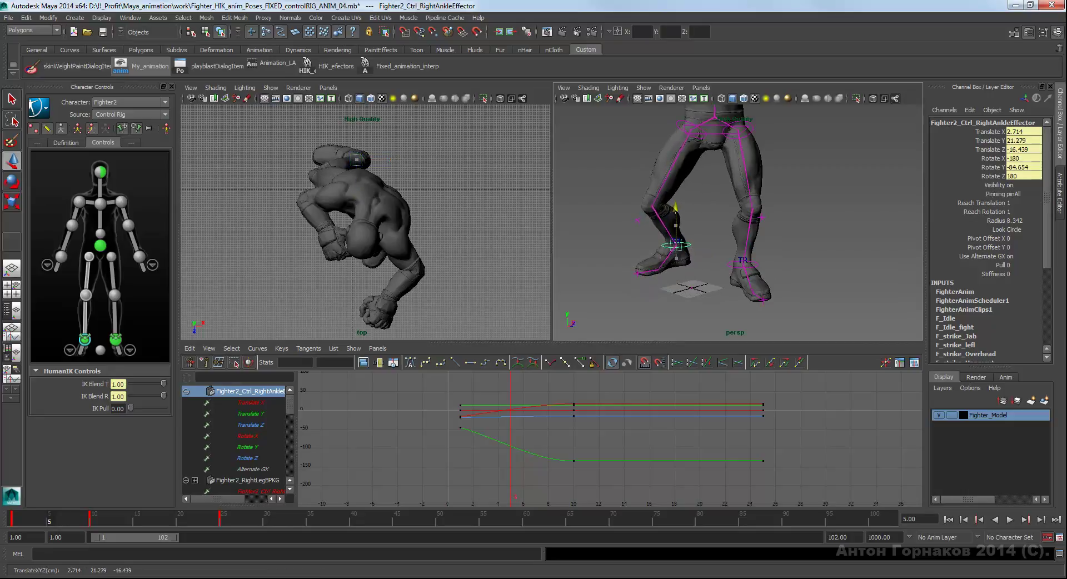
- Tilt the right foot forward at frame 5 (Rotate X 19.592) and play back to frame 10
{"action": "key", "text": "e"}
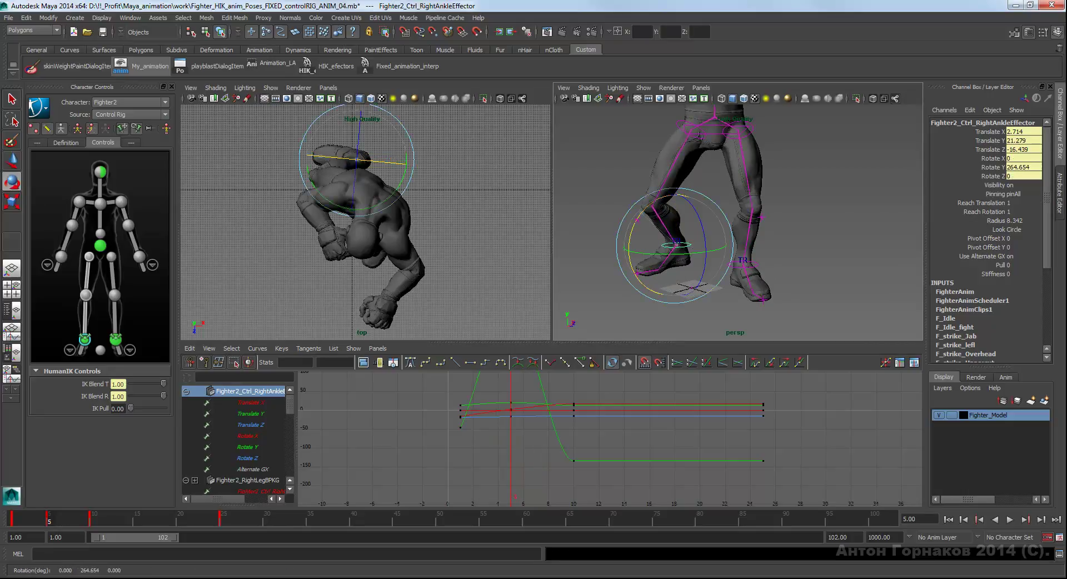
{"action": "left_click_drag", "start_coordinate": [634, 256], "coordinate": [645, 278]}
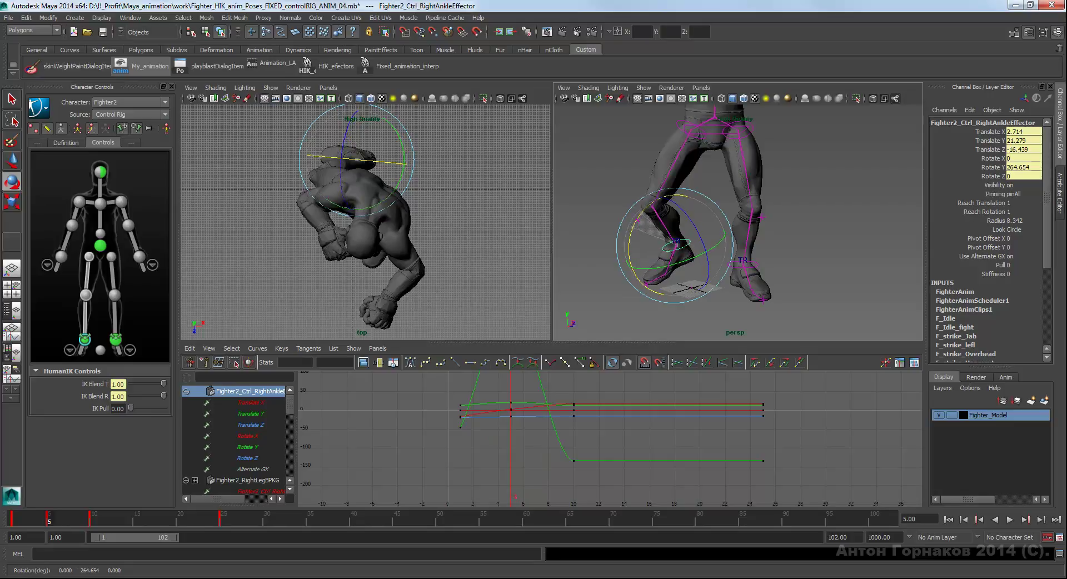
{"action": "left_click_drag", "start_coordinate": [667, 233], "coordinate": [578, 239], "text": "alt"}
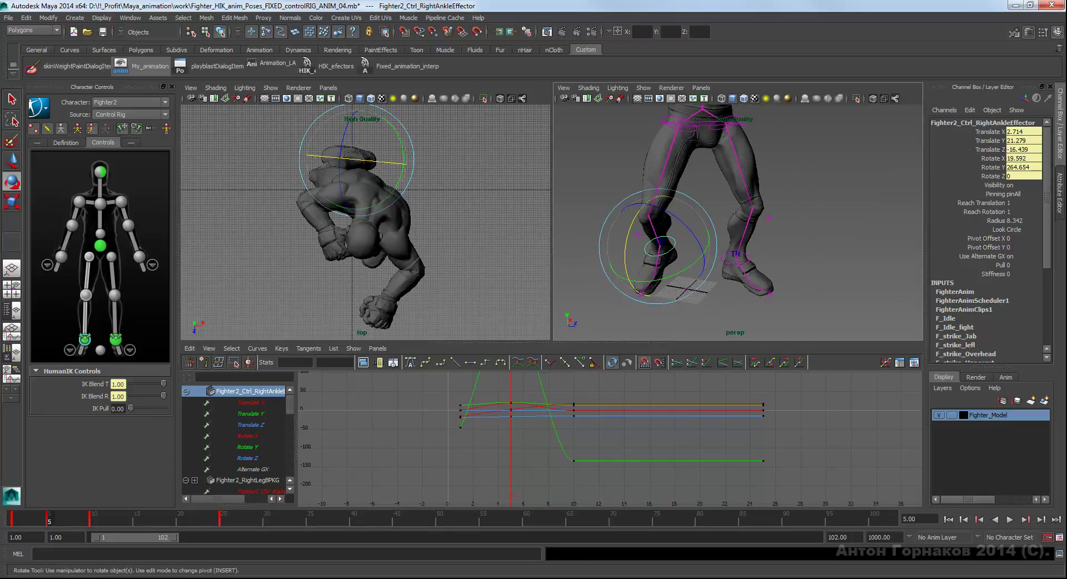
{"action": "key", "text": "alt+v"}
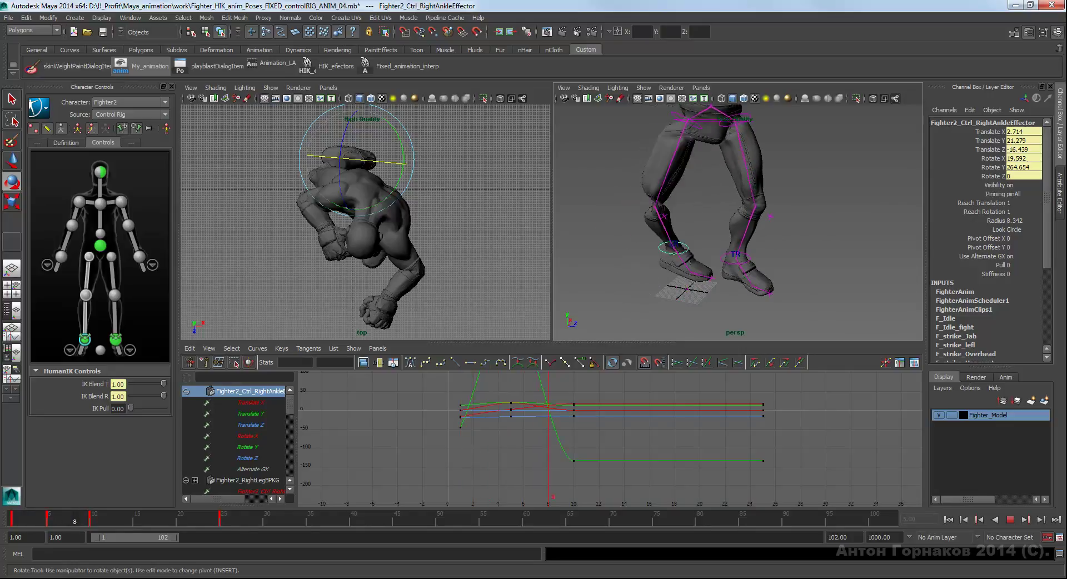
{"action": "key", "text": "alt+v"}
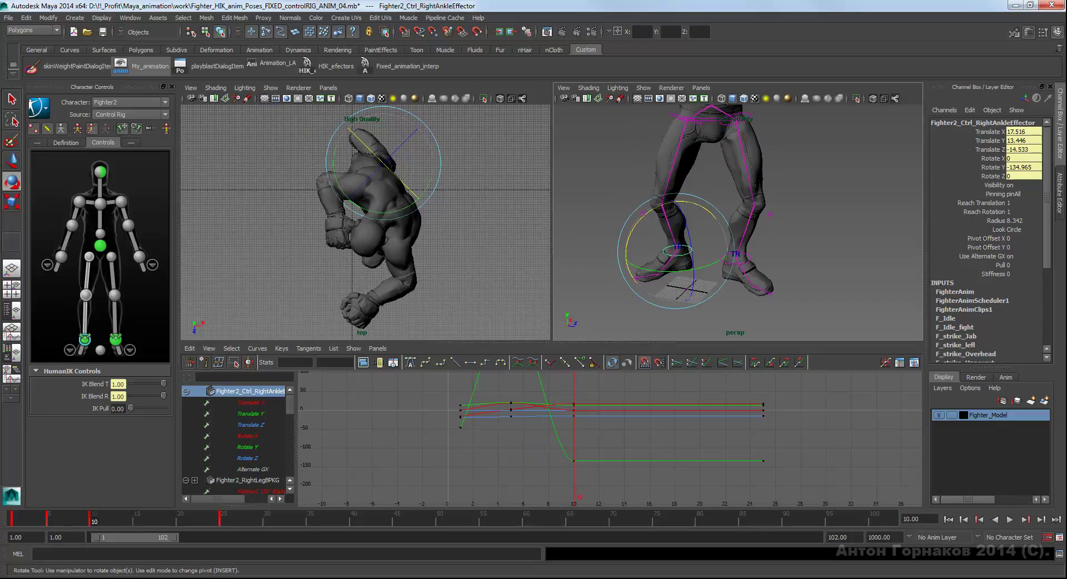
- Select the left ankle effector with the Move tool and go to frame 20
{"action": "left_click", "coordinate": [116, 339]}
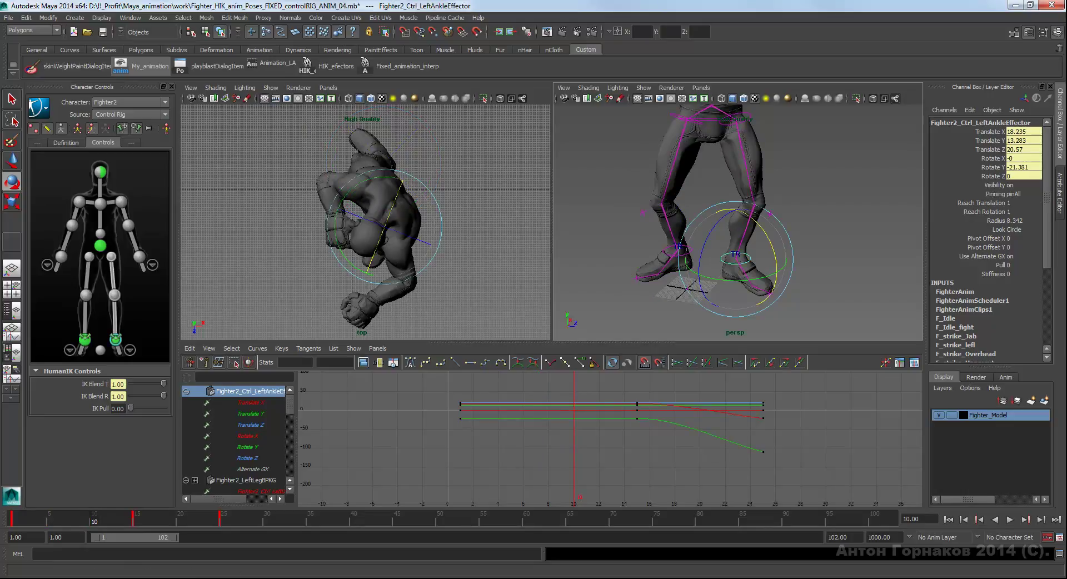
{"action": "mouse_move", "coordinate": [722, 222]}
{"action": "left_mouse_down", "text": "alt"}
{"action": "mouse_move", "coordinate": [695, 211]}
{"action": "mouse_move", "coordinate": [734, 211]}
{"action": "left_mouse_up", "text": "alt"}
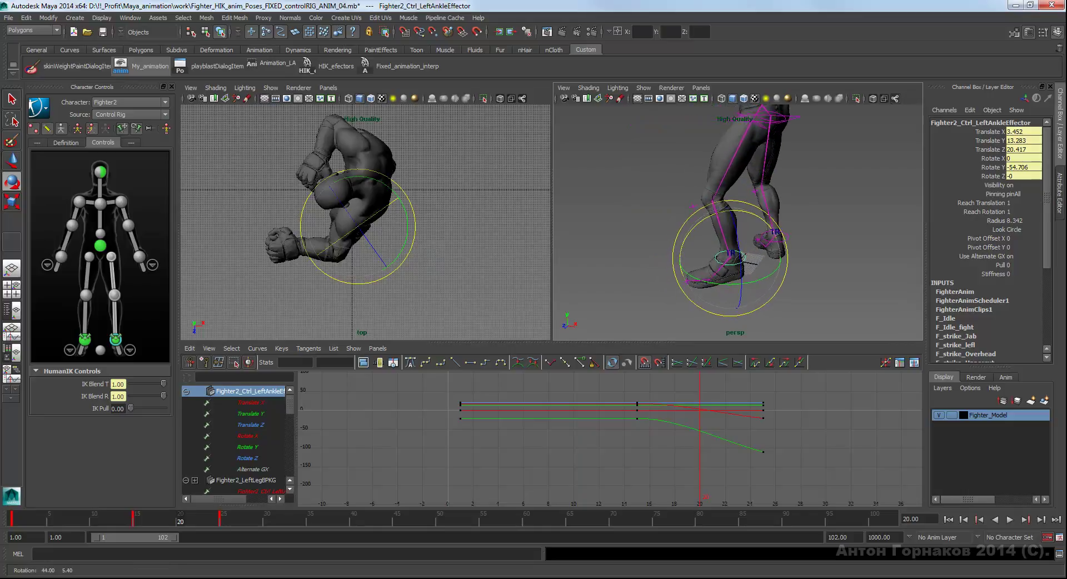
{"action": "key", "text": "w"}
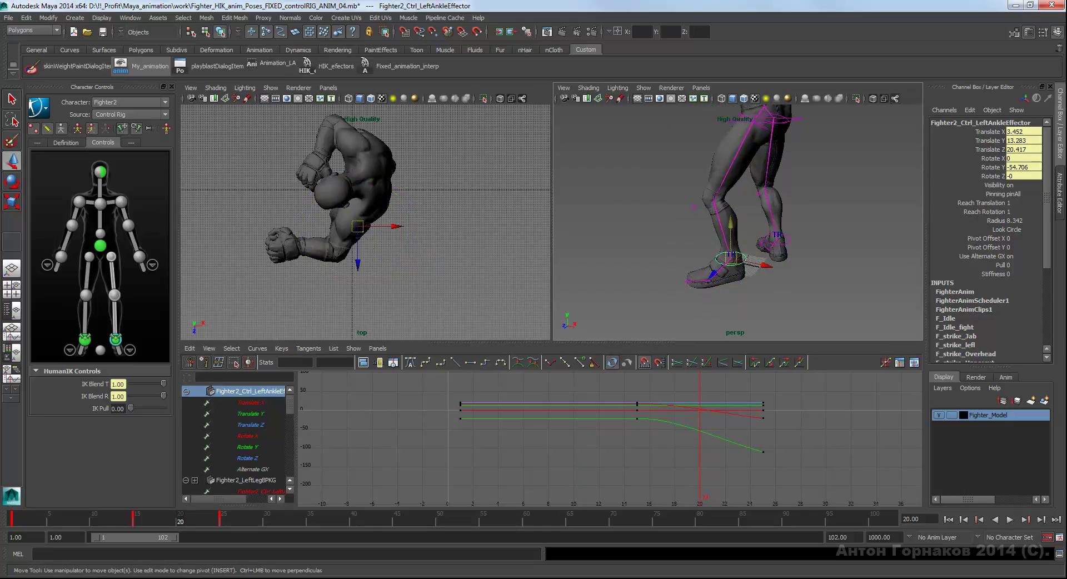
{"action": "key", "text": "alt+v"}
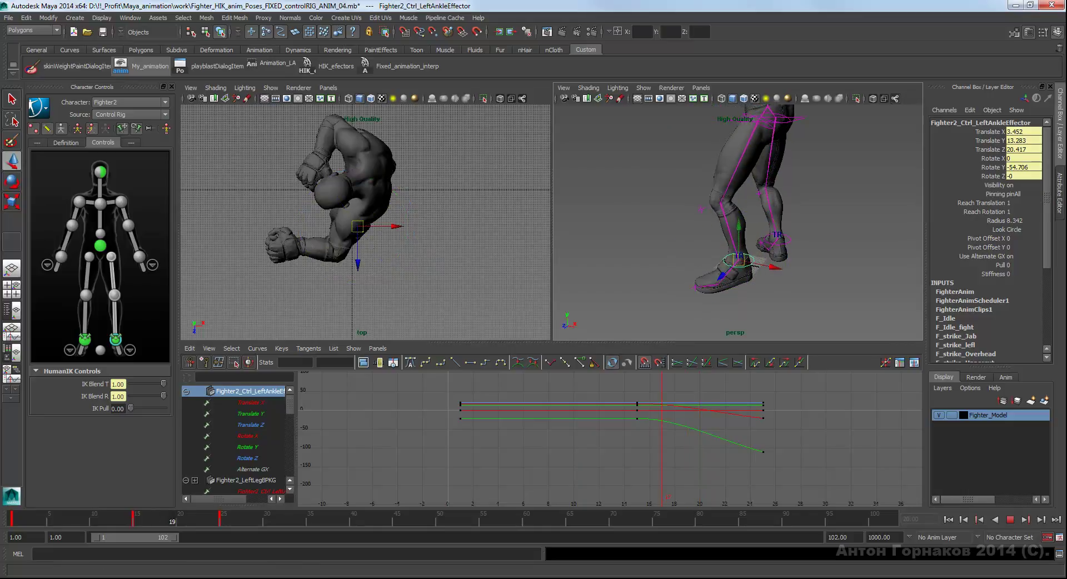
{"action": "key", "text": "alt+v"}
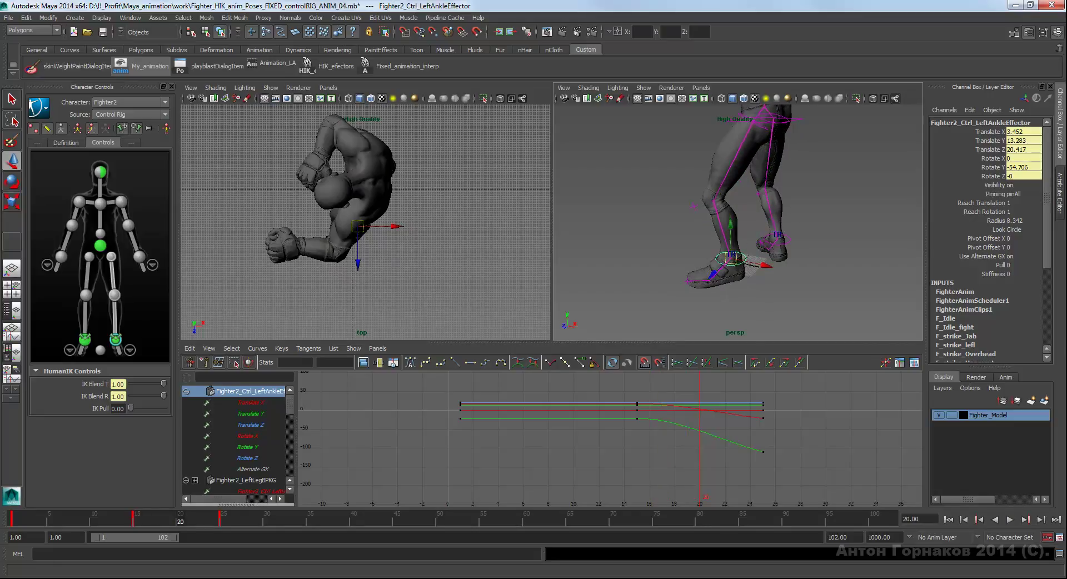
- Raise the left ankle to Translate Y 18.811, tilt it, and play back the result
{"action": "left_click_drag", "start_coordinate": [731, 239], "coordinate": [730, 229]}
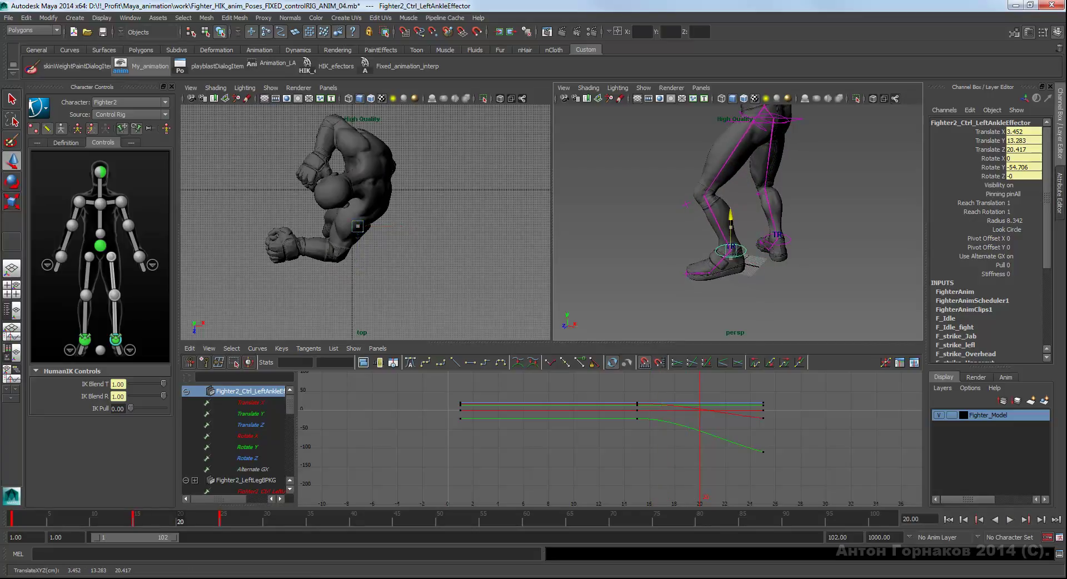
{"action": "key", "text": "e"}
{"action": "mouse_move", "coordinate": [685, 233]}
{"action": "left_mouse_down"}
{"action": "mouse_move", "coordinate": [722, 275]}
{"action": "mouse_move", "coordinate": [695, 262]}
{"action": "mouse_move", "coordinate": [733, 250]}
{"action": "left_mouse_up"}
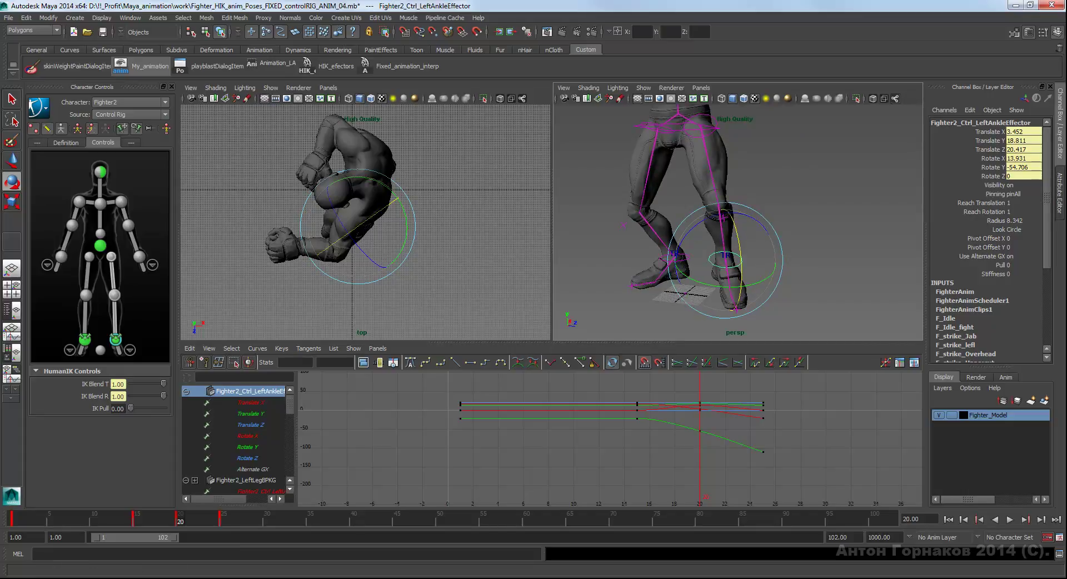
{"action": "key", "text": "alt+v"}
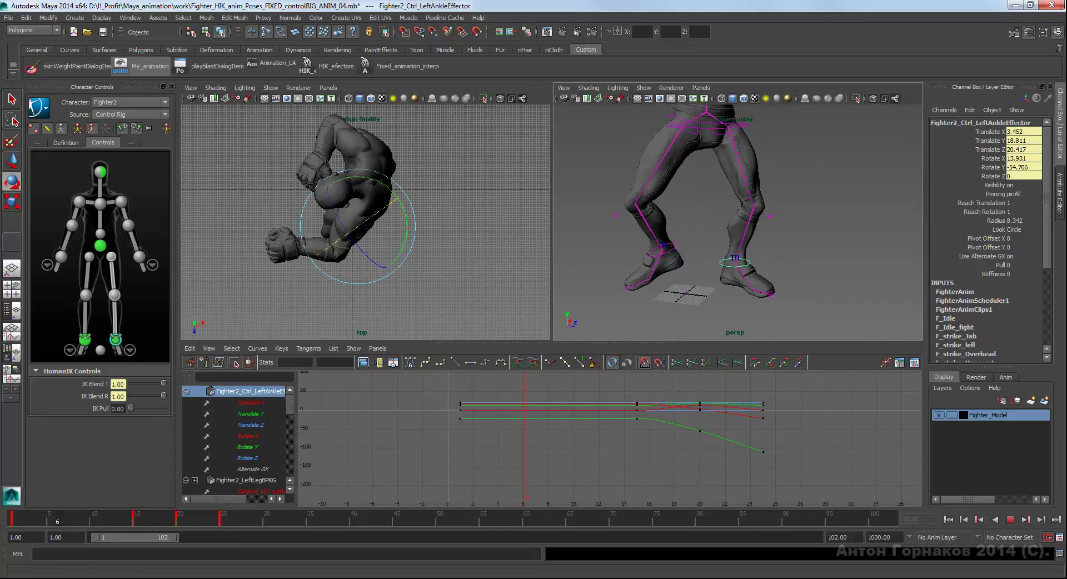
{"action": "key", "text": "alt+v"}
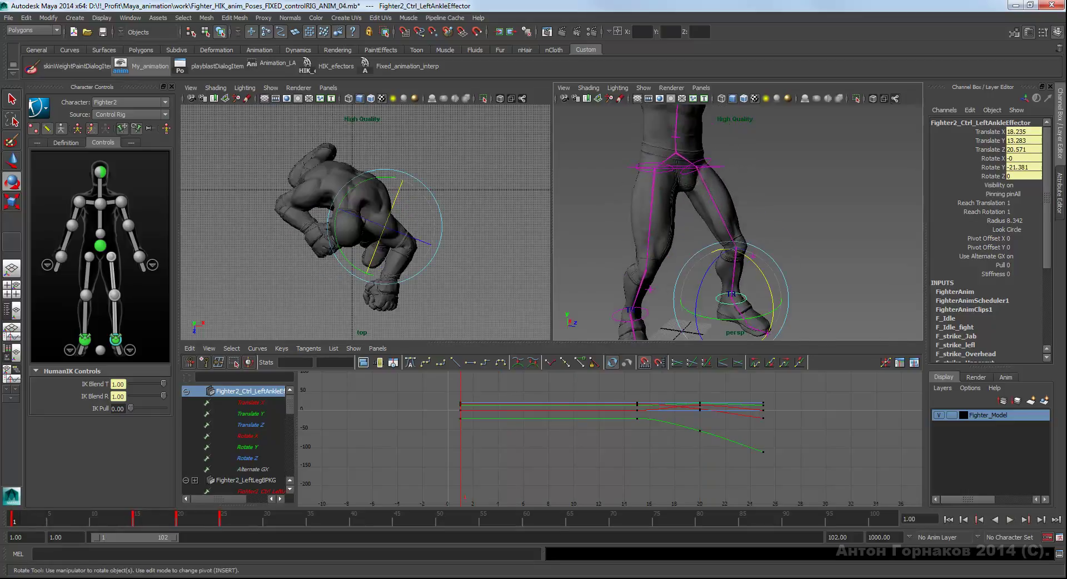
- Select the hips effector and play the whole animation from the front
{"action": "left_click_drag", "start_coordinate": [738, 222], "coordinate": [717, 216], "text": "alt"}
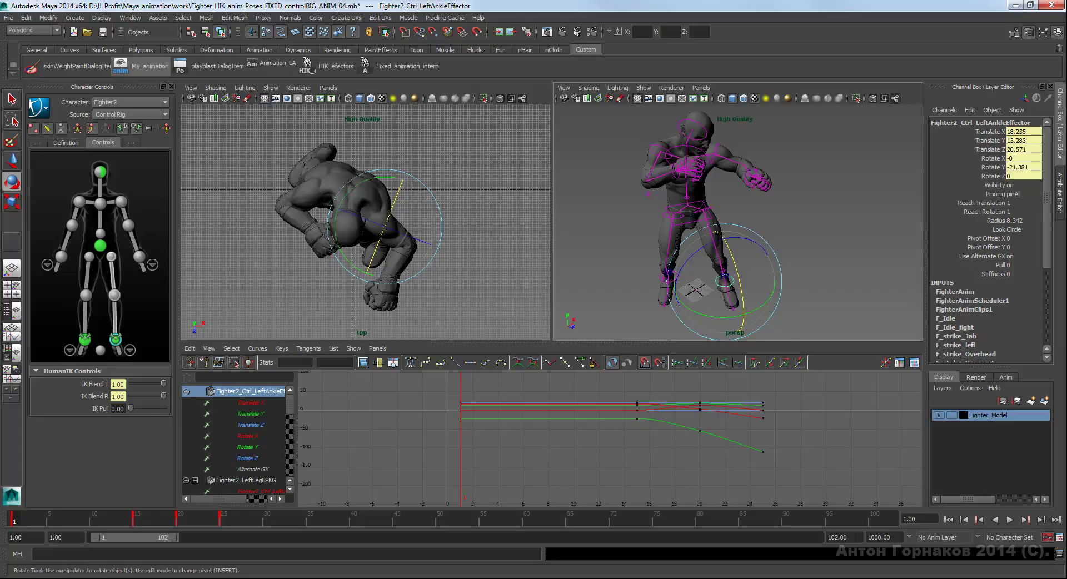
{"action": "left_click", "coordinate": [100, 246]}
{"action": "key", "text": "alt+v"}
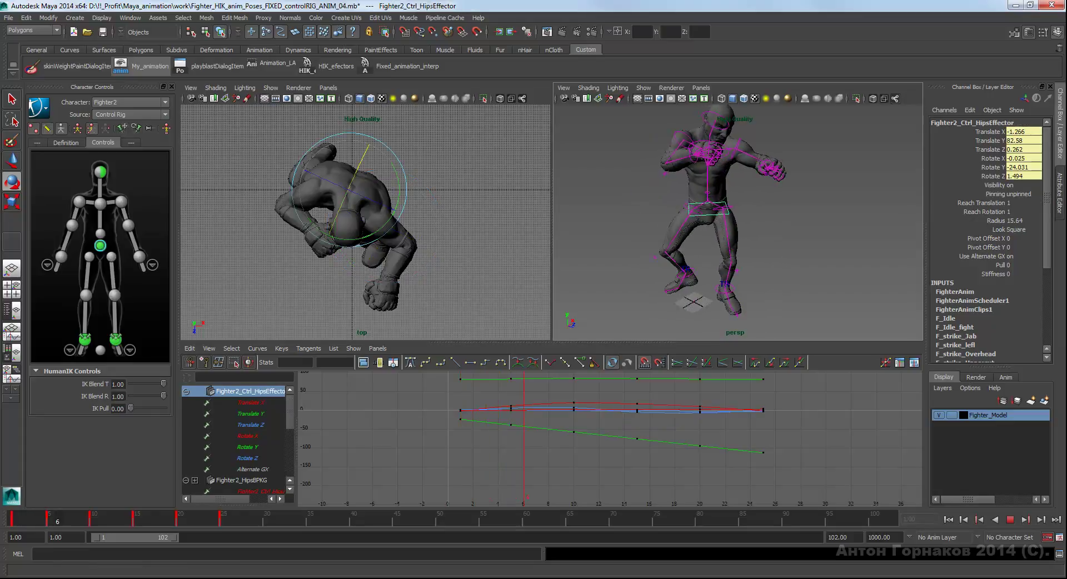
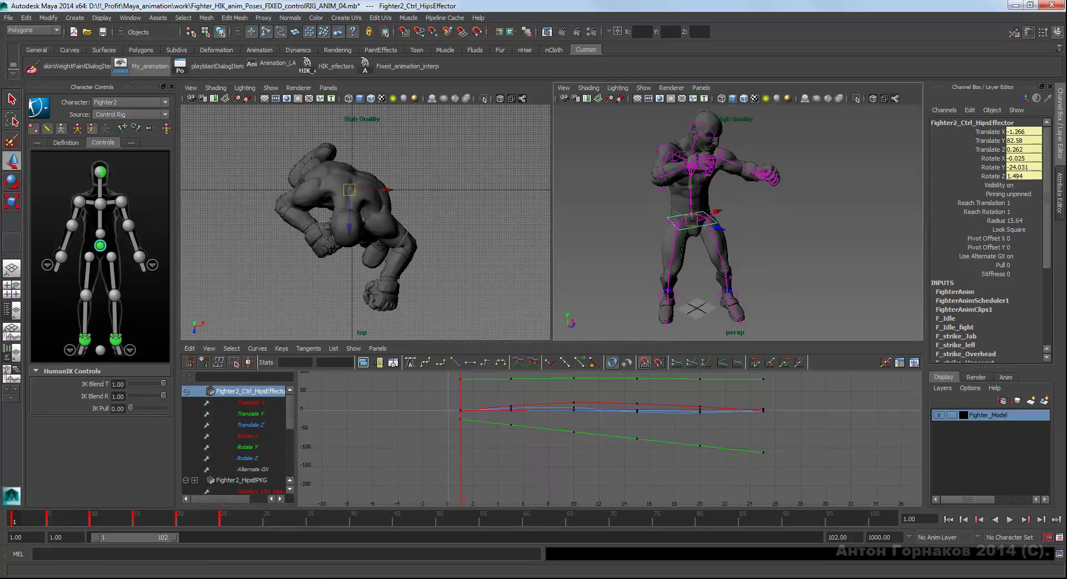
- Play back to hold frame 8, then trial-shift a group of hips keys and undo it
{"action": "key", "text": "alt+v"}
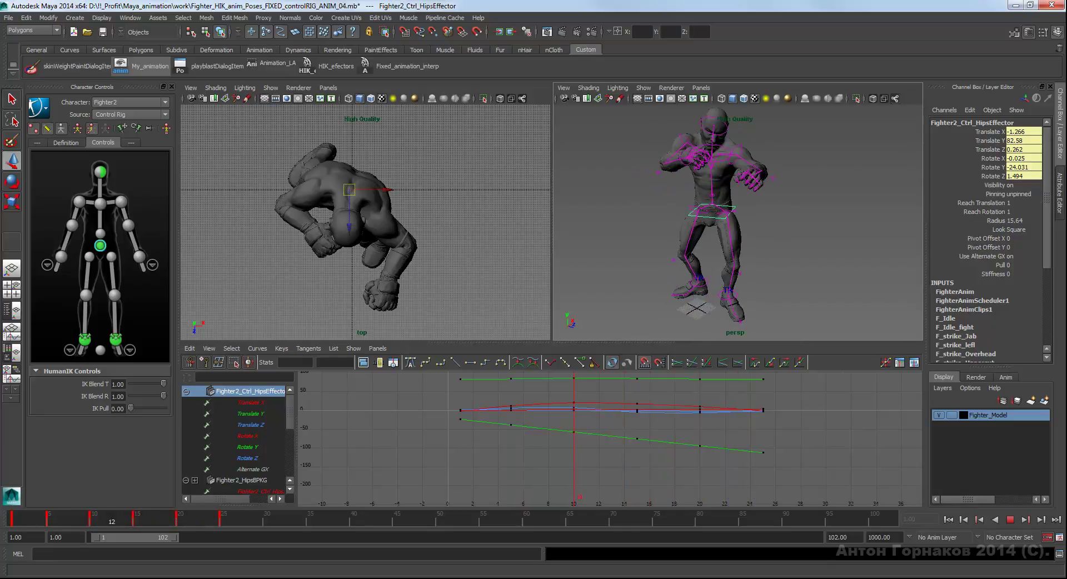
{"action": "key", "text": "alt+v"}
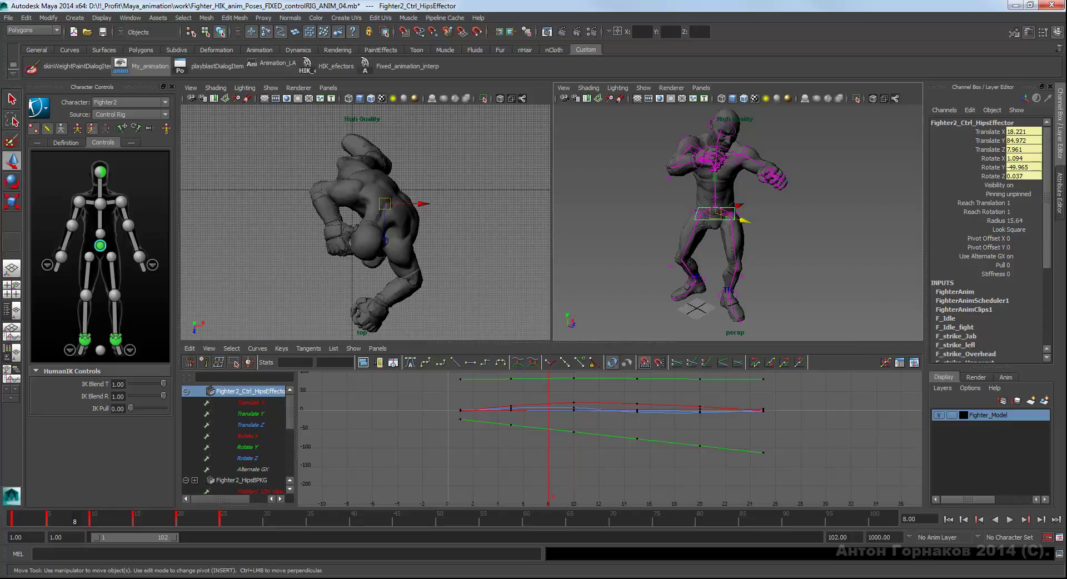
{"action": "key", "text": "f"}
{"action": "mouse_move", "coordinate": [574, 474]}
{"action": "left_mouse_down"}
{"action": "mouse_move", "coordinate": [345, 471]}
{"action": "mouse_move", "coordinate": [337, 488]}
{"action": "left_mouse_up"}
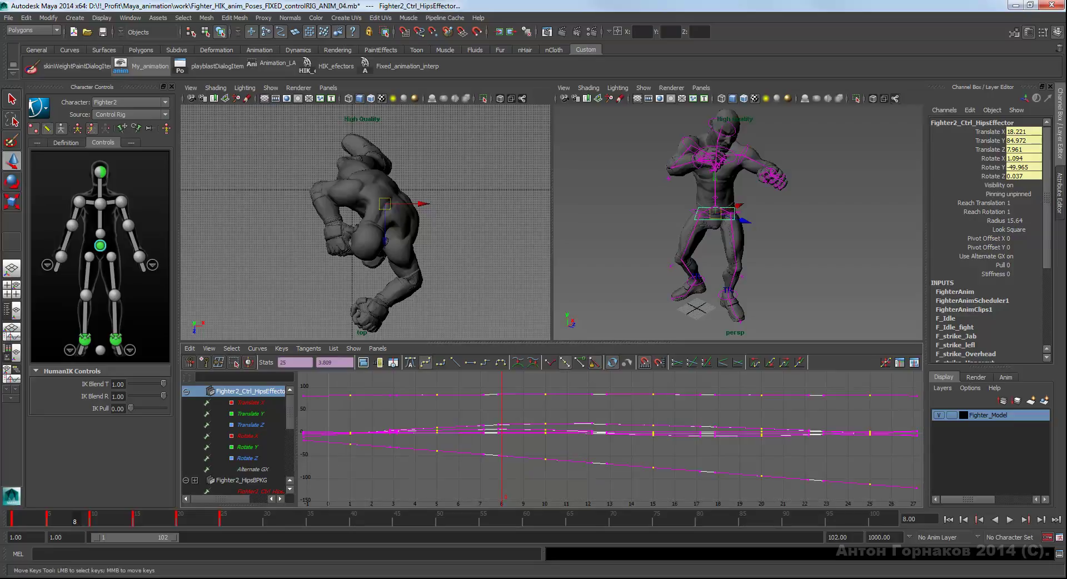
{"action": "middle_click_drag", "start_coordinate": [500, 433], "coordinate": [500, 432]}
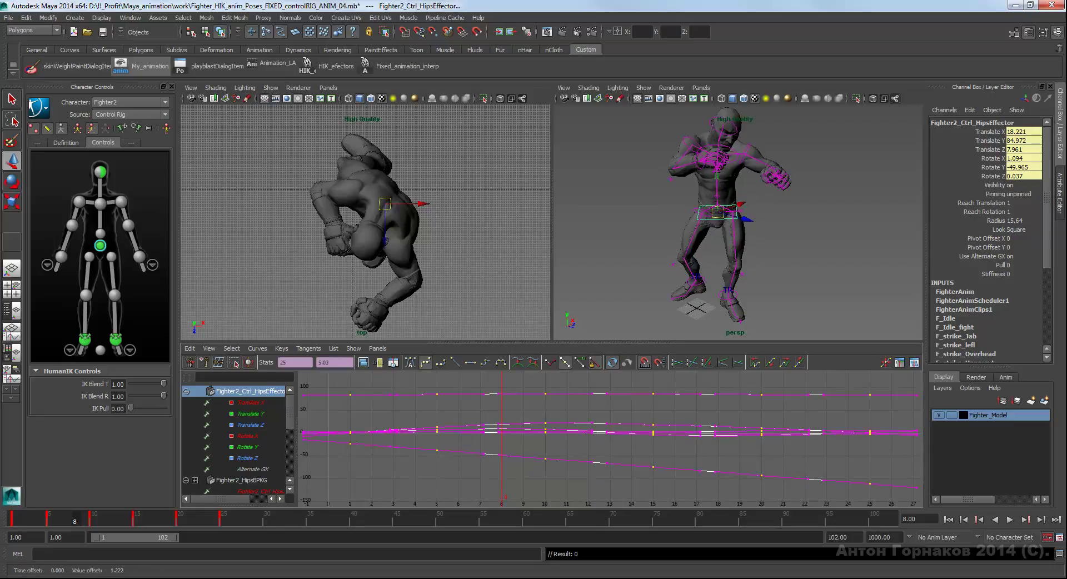
{"action": "key", "text": "ctrl+z"}
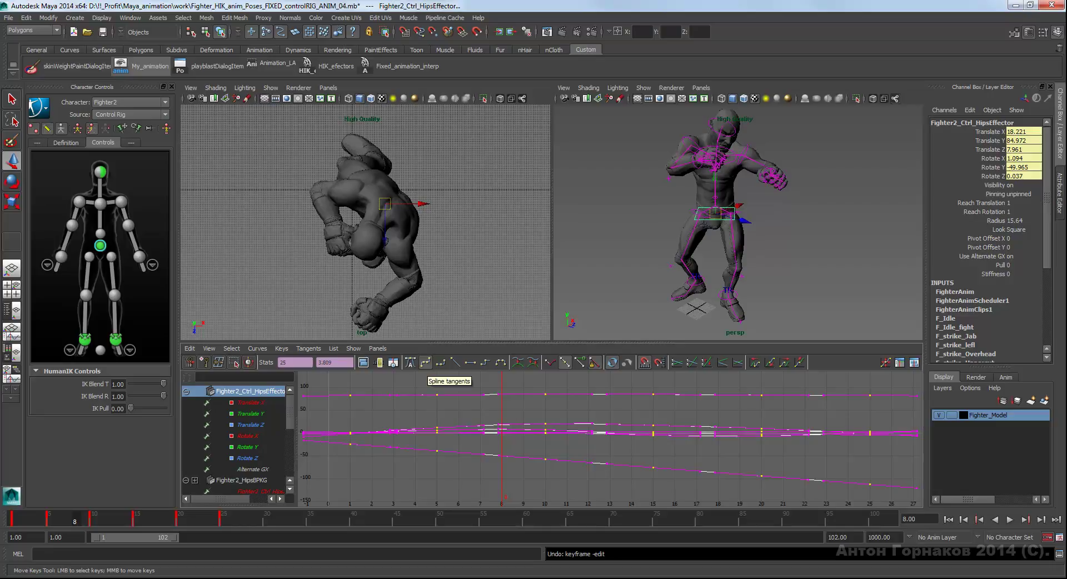
{"action": "left_click", "coordinate": [611, 411]}
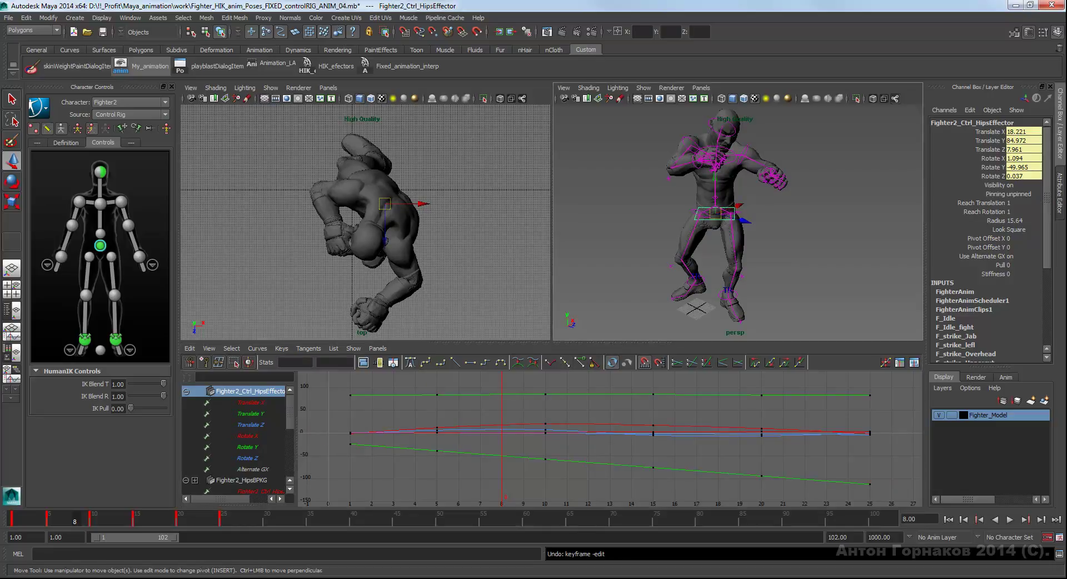
- Inspect the left ankle keys at frame 20 and the right ankle keys at frame 5
{"action": "left_click", "coordinate": [723, 294]}
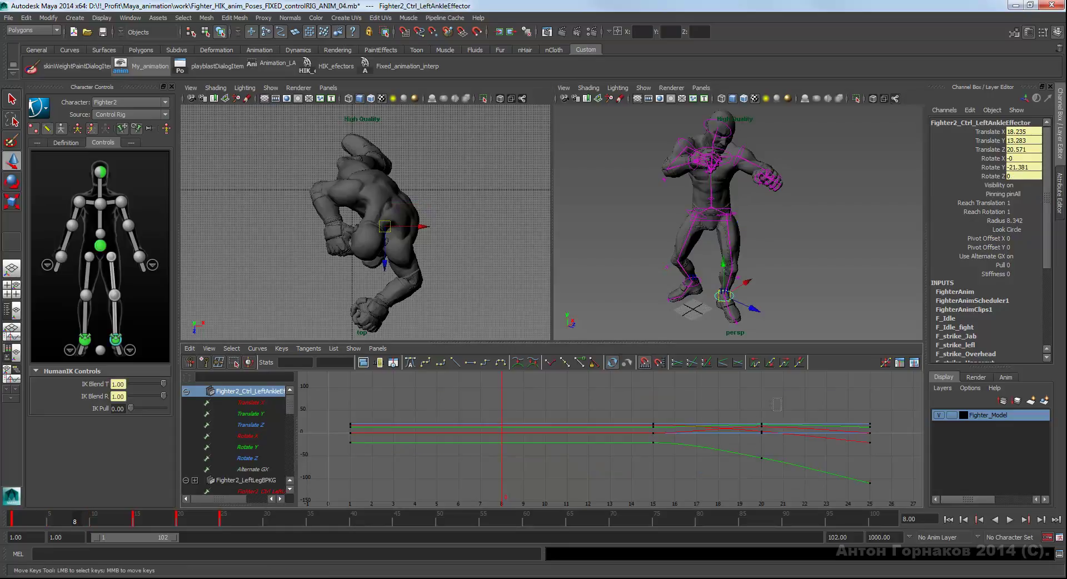
{"action": "left_click_drag", "start_coordinate": [747, 417], "coordinate": [775, 467]}
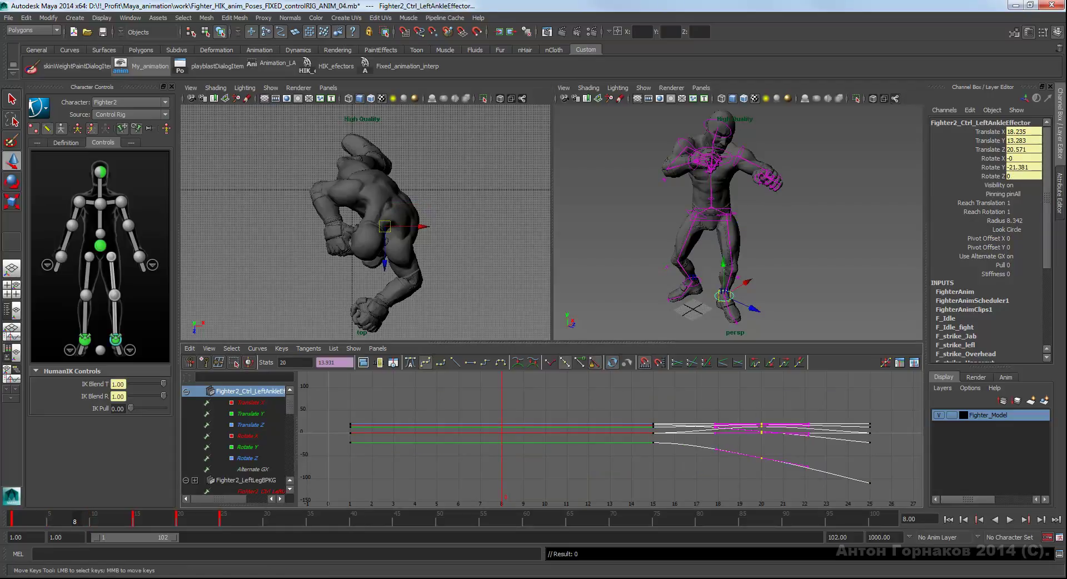
{"action": "key", "text": "ctrl+z"}
{"action": "left_click", "coordinate": [84, 338]}
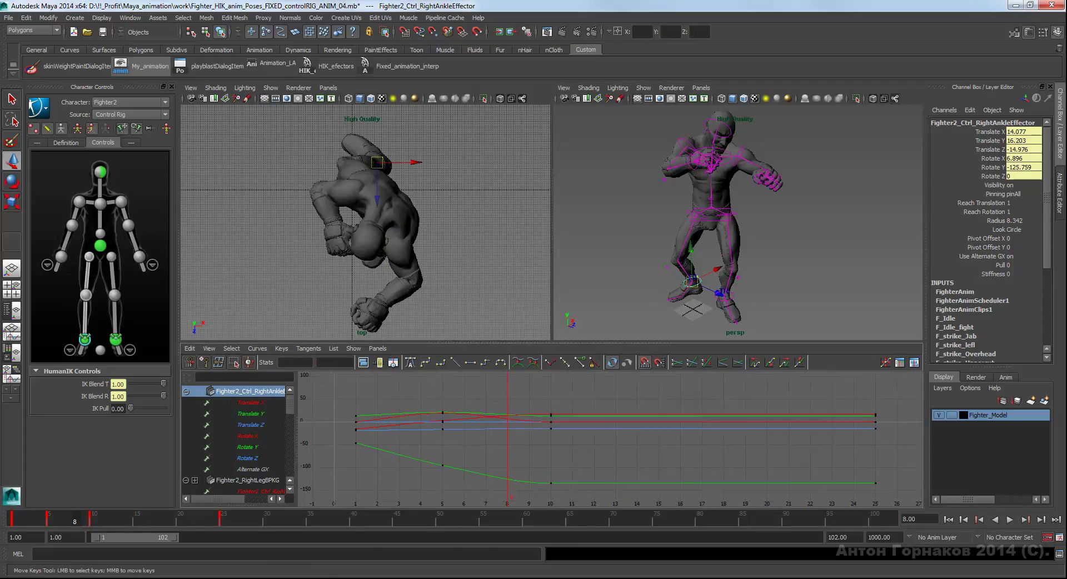
{"action": "left_click_drag", "start_coordinate": [437, 398], "coordinate": [453, 466]}
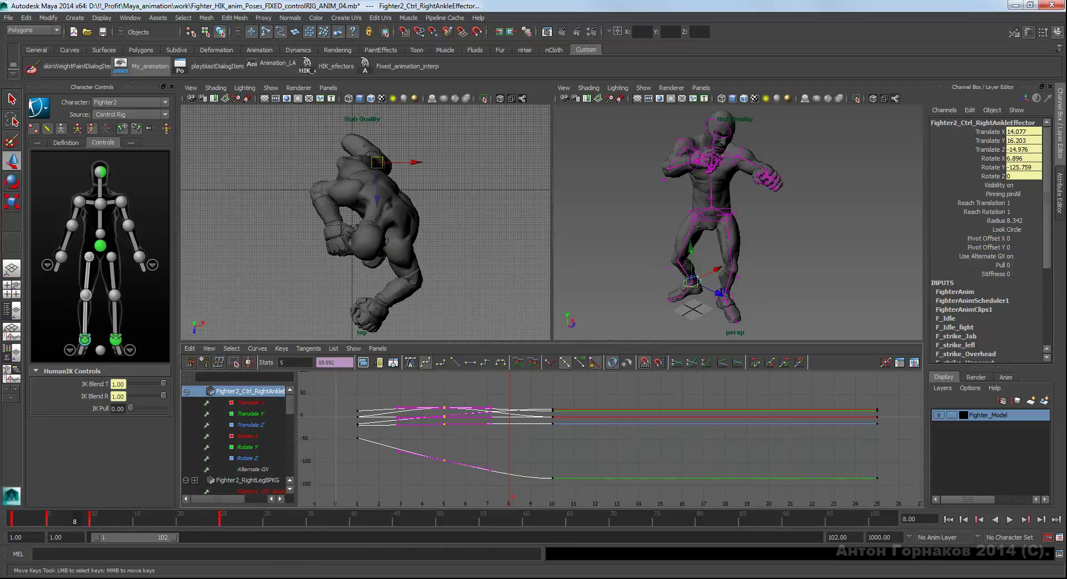
{"action": "key", "text": "ctrl+z"}
- Review the right ankle keys at frames 1 and 10, then select the ChestEnd effector
{"action": "key", "text": "w"}
{"action": "left_click_drag", "start_coordinate": [347, 403], "coordinate": [367, 444]}
{"action": "key", "text": "ctrl+z"}
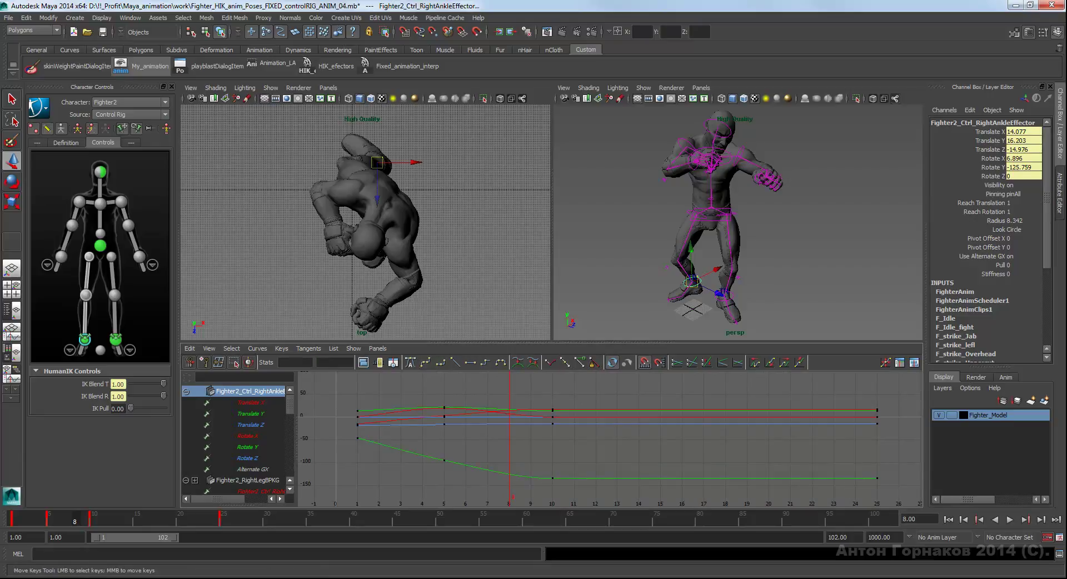
{"action": "key", "text": "shift+z"}
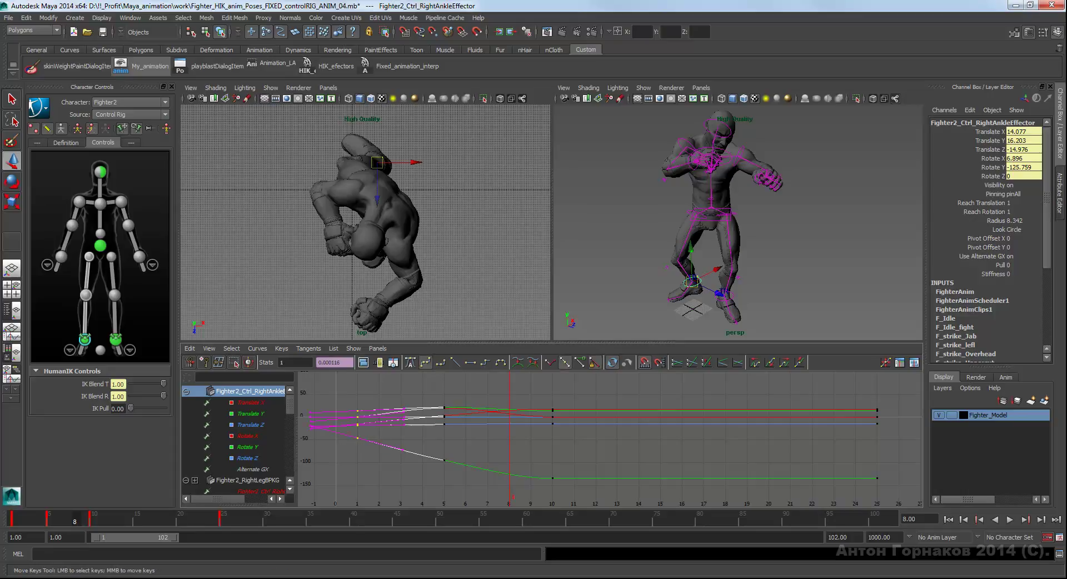
{"action": "key", "text": "w"}
{"action": "key", "text": "ctrl+z"}
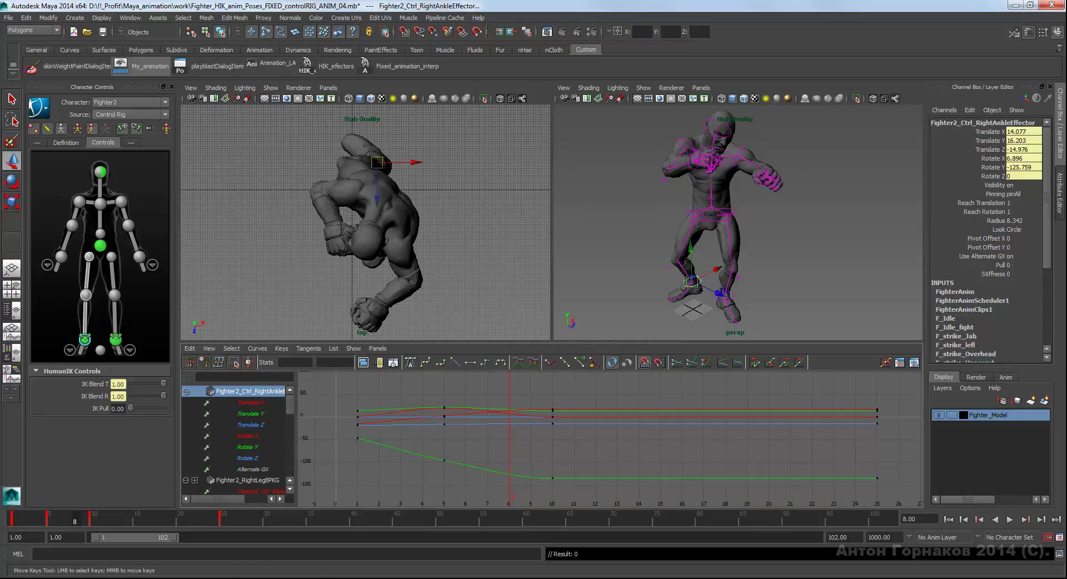
{"action": "left_click_drag", "start_coordinate": [525, 382], "coordinate": [584, 503]}
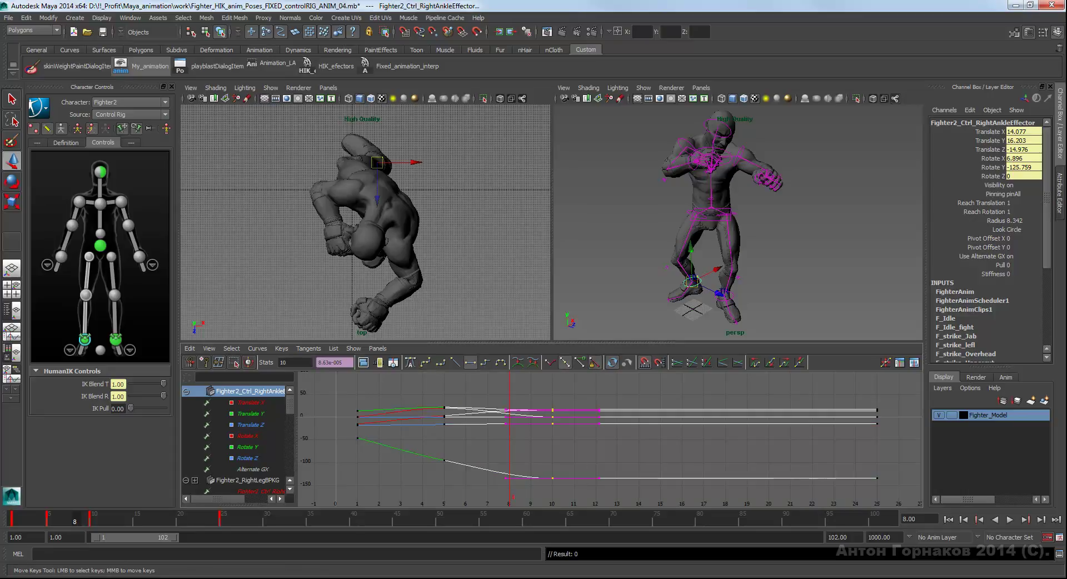
{"action": "key", "text": "ctrl+z"}
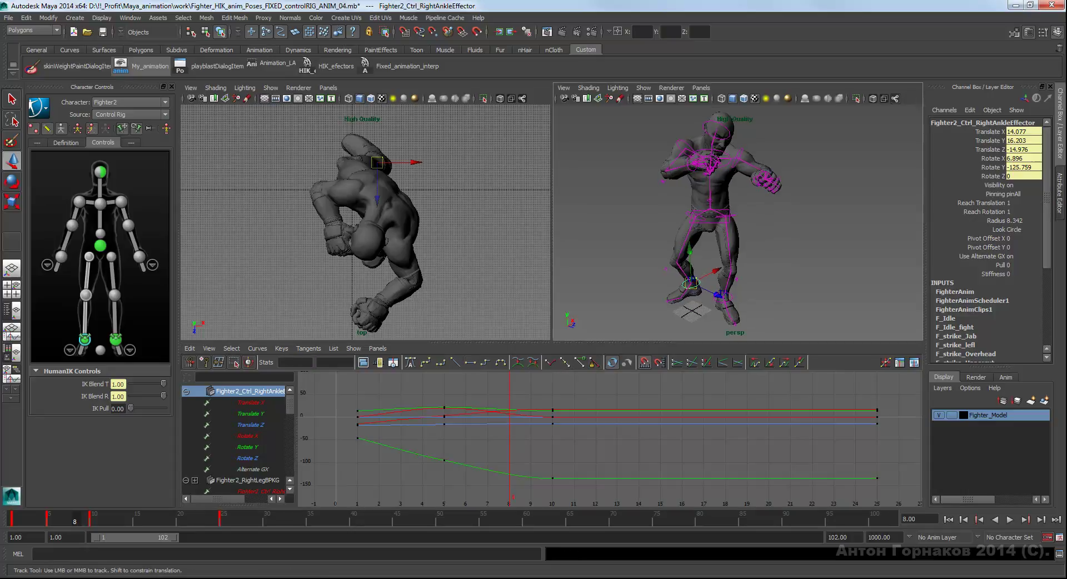
{"action": "left_click_drag", "start_coordinate": [723, 222], "coordinate": [755, 222], "text": "alt"}
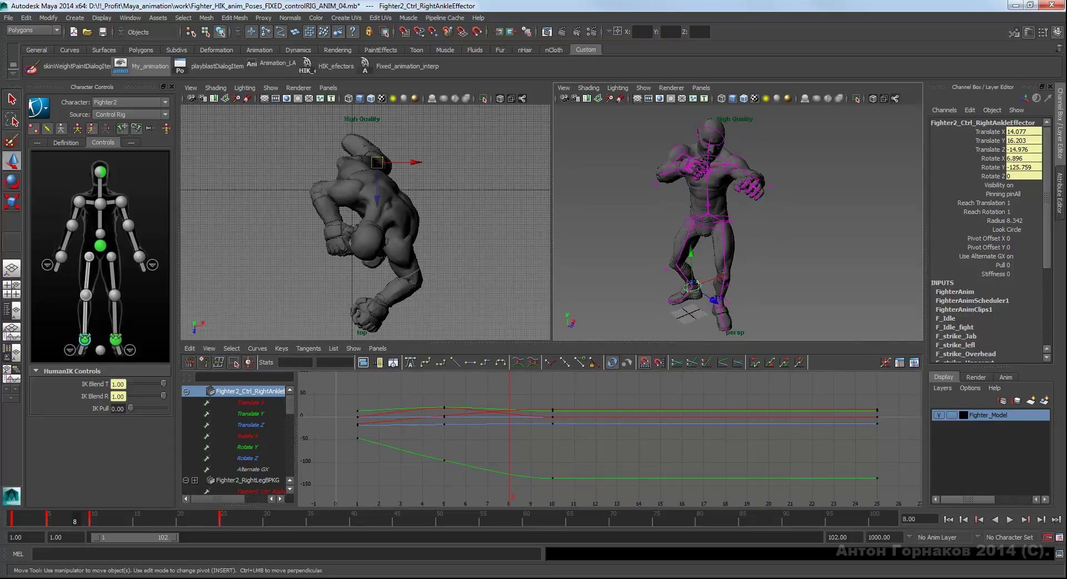
{"action": "left_click", "coordinate": [707, 162]}
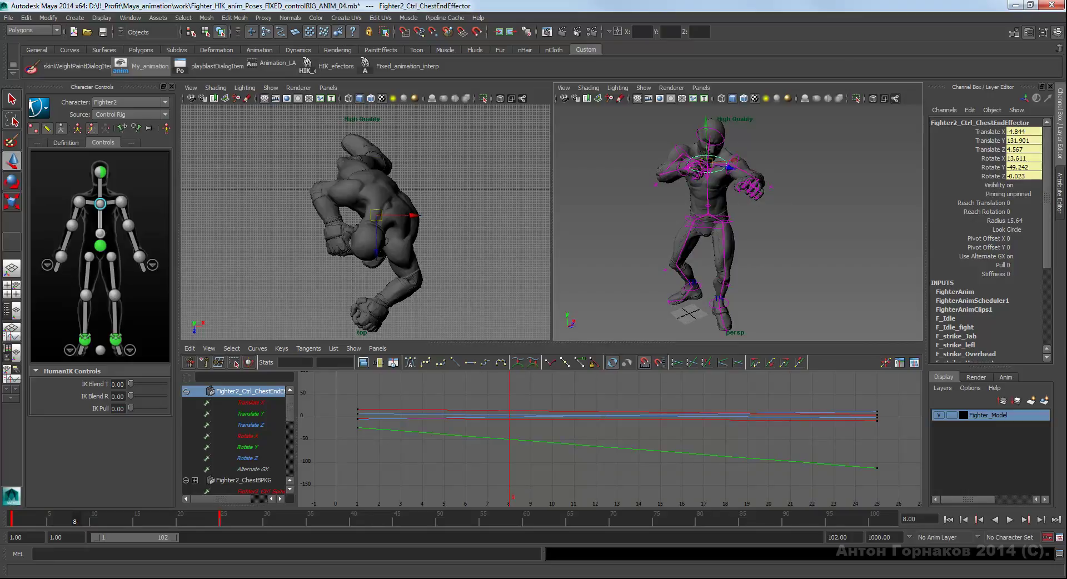
- Rotate the chest effector into a new pose and key it at frame 5
{"action": "left_click_drag", "start_coordinate": [75, 518], "coordinate": [49, 518]}
{"action": "key", "text": "alt+v"}
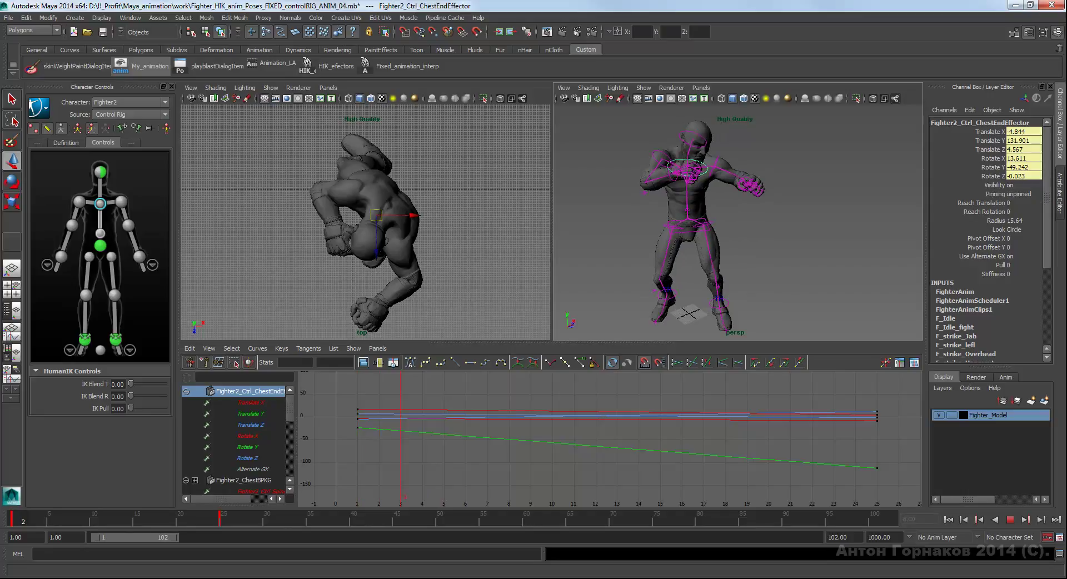
{"action": "key", "text": "Escape"}
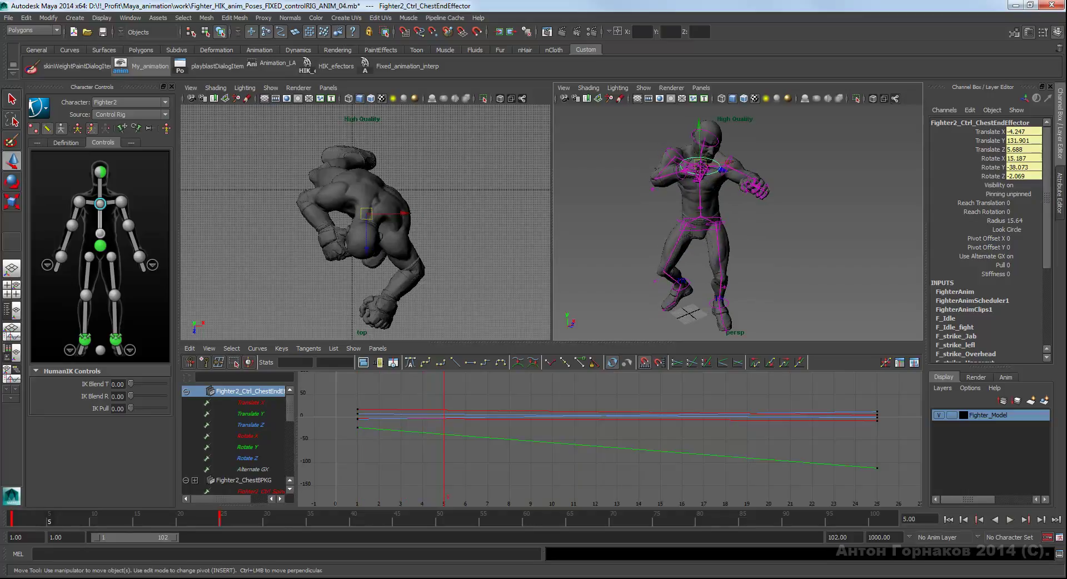
{"action": "key", "text": "e"}
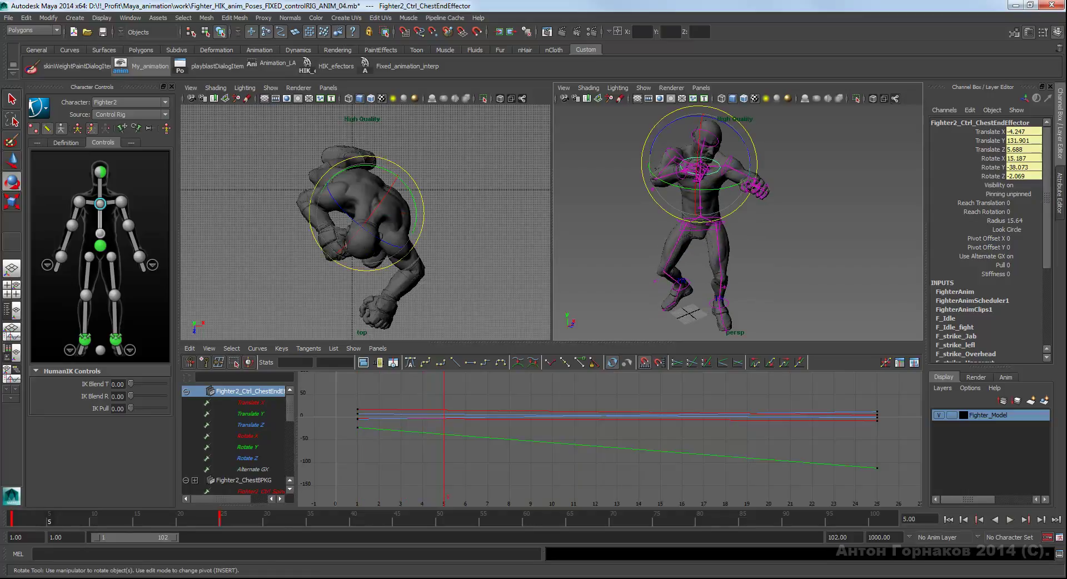
{"action": "left_click_drag", "start_coordinate": [722, 233], "coordinate": [744, 233], "text": "alt"}
{"action": "left_click_drag", "start_coordinate": [411, 250], "coordinate": [397, 265]}
{"action": "key", "text": "s"}
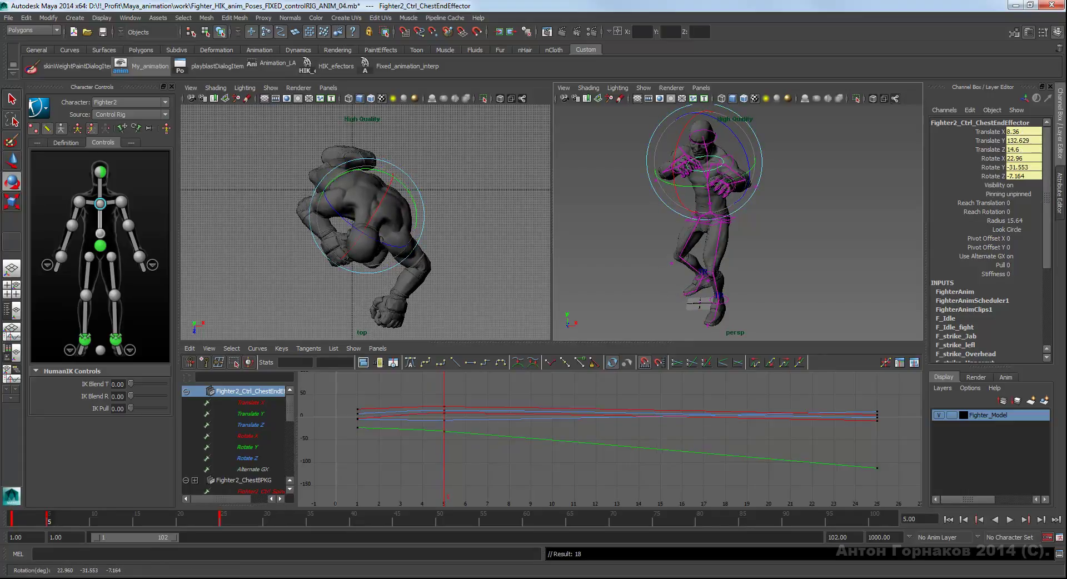
- Tilt the chest further and key it at frame 15
{"action": "left_click", "coordinate": [93, 518]}
{"action": "left_click_drag", "start_coordinate": [722, 233], "coordinate": [739, 234], "text": "alt"}
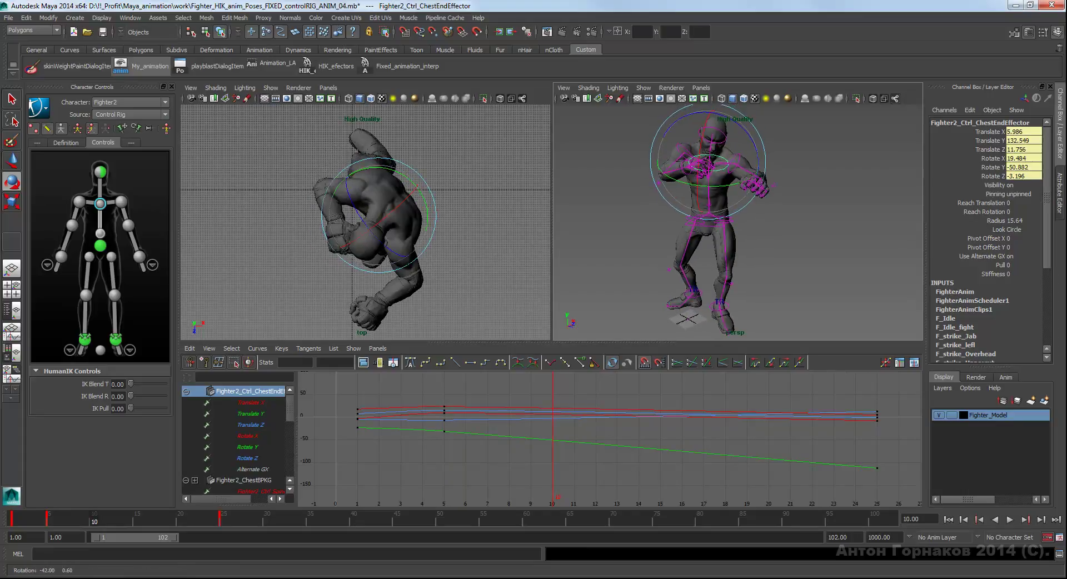
{"action": "left_click", "coordinate": [138, 518]}
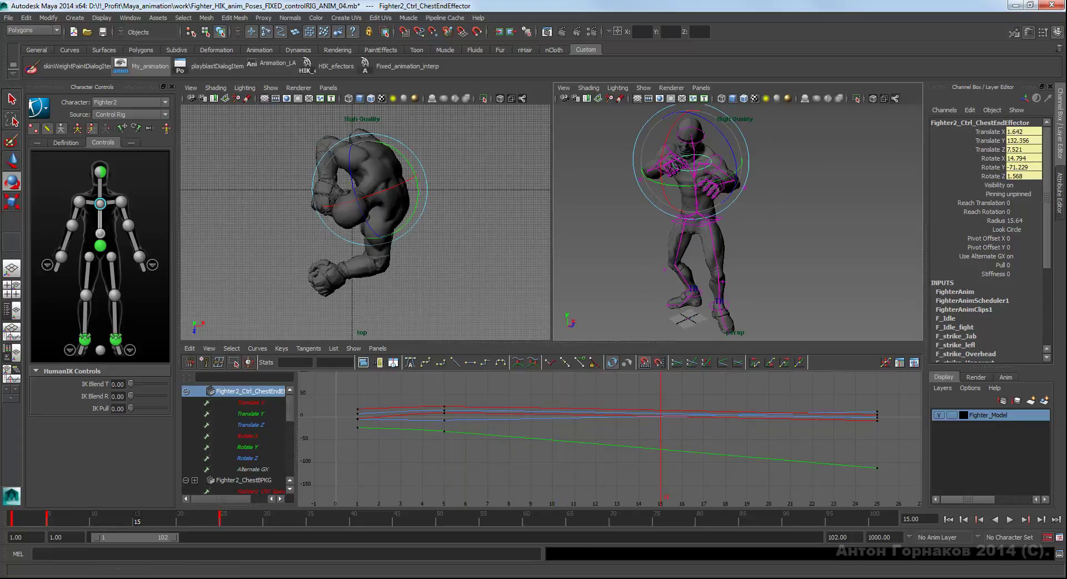
{"action": "left_click_drag", "start_coordinate": [722, 234], "coordinate": [739, 233], "text": "alt"}
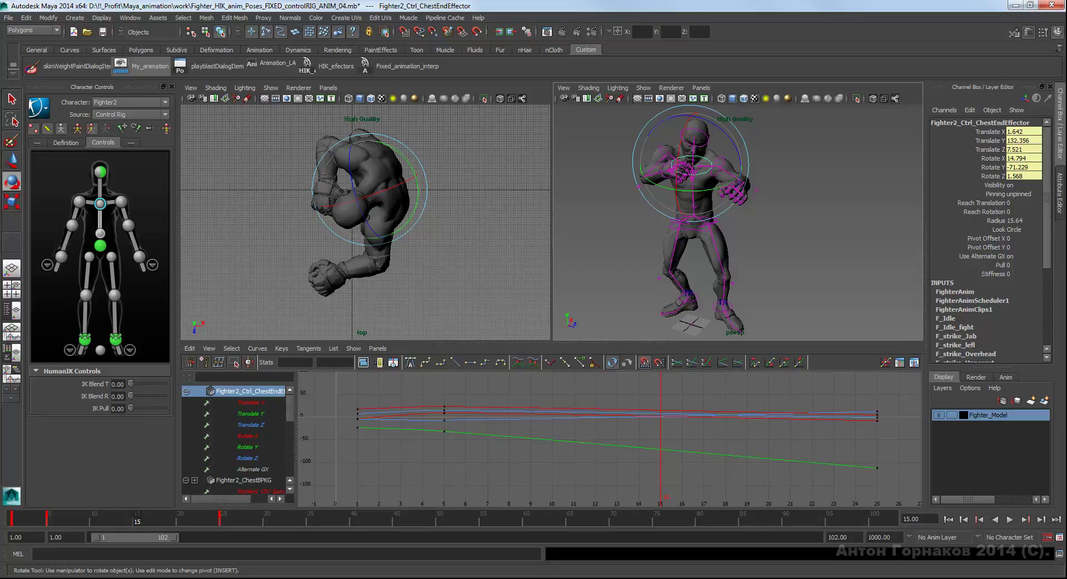
{"action": "left_click_drag", "start_coordinate": [689, 161], "coordinate": [689, 183]}
{"action": "key", "text": "s"}
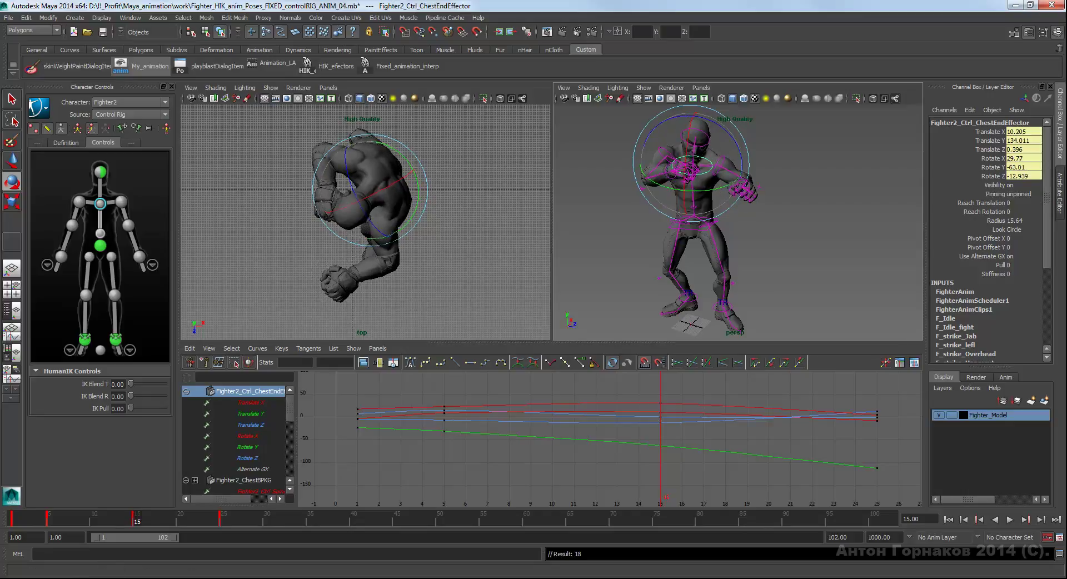
- Rotate and key the chest effector at frame 20, then again at frame 10
{"action": "left_click", "coordinate": [180, 518]}
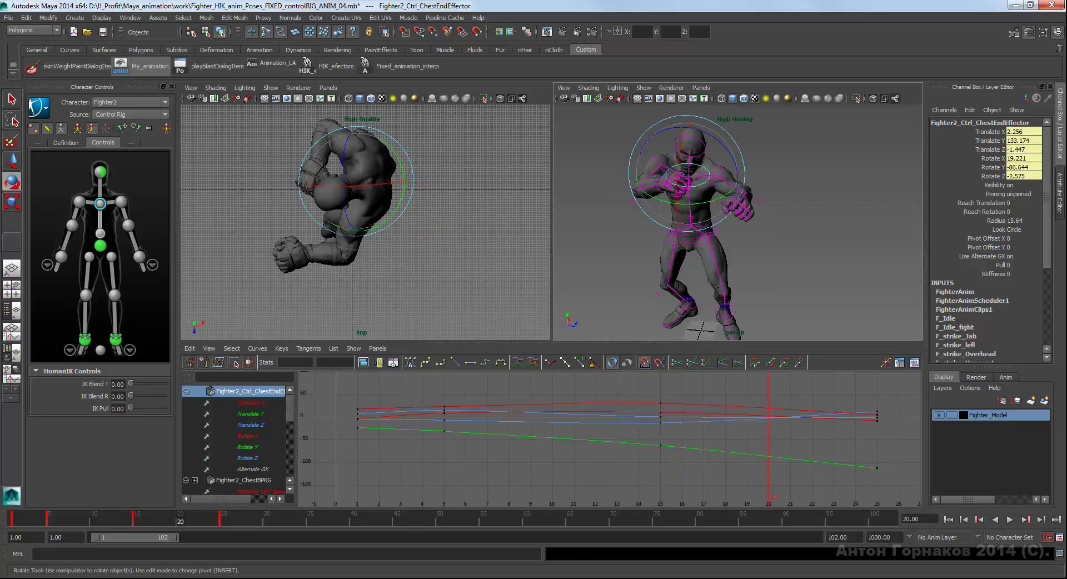
{"action": "left_click_drag", "start_coordinate": [694, 223], "coordinate": [717, 222], "text": "alt"}
{"action": "left_click_drag", "start_coordinate": [711, 144], "coordinate": [711, 183]}
{"action": "key", "text": "s"}
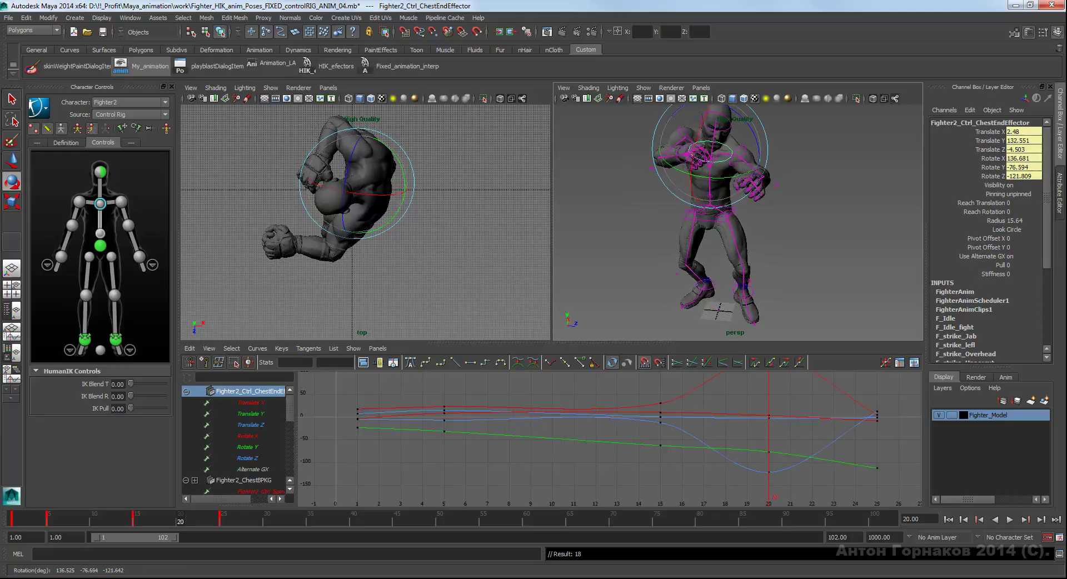
{"action": "left_click", "coordinate": [94, 519]}
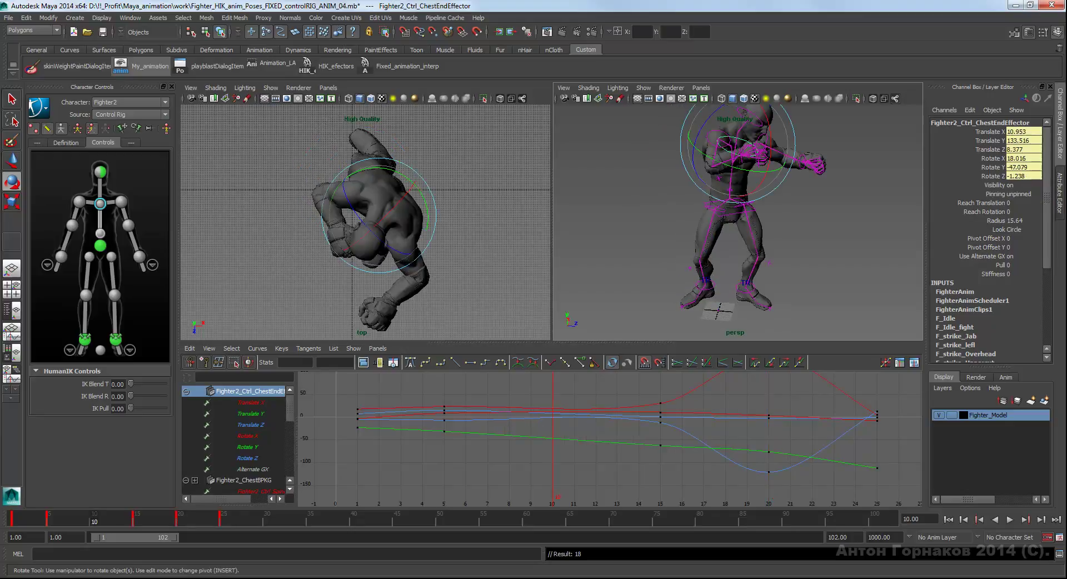
{"action": "left_click_drag", "start_coordinate": [722, 222], "coordinate": [700, 222], "text": "alt"}
{"action": "left_click_drag", "start_coordinate": [722, 143], "coordinate": [739, 146]}
{"action": "key", "text": "s"}
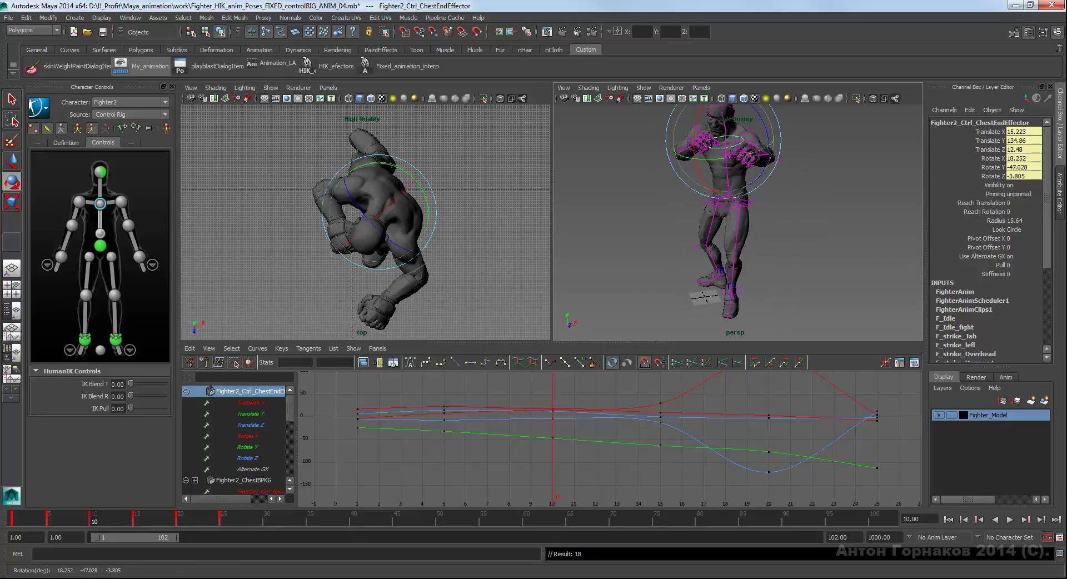
- Play back the chest motion and fit all chest curves in the Graph Editor
{"action": "key", "text": "alt+v"}
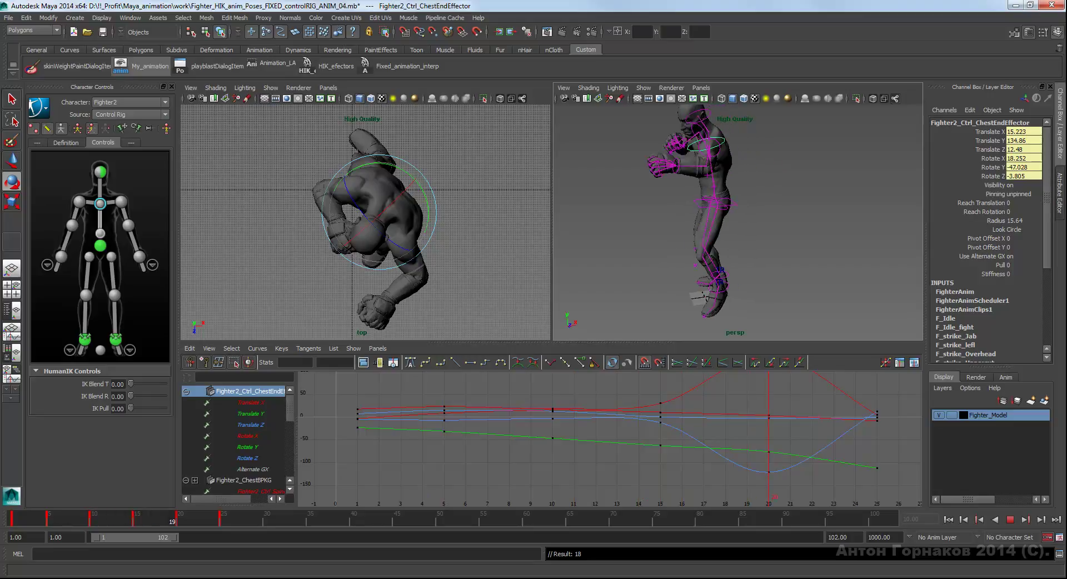
{"action": "key", "text": "alt+v"}
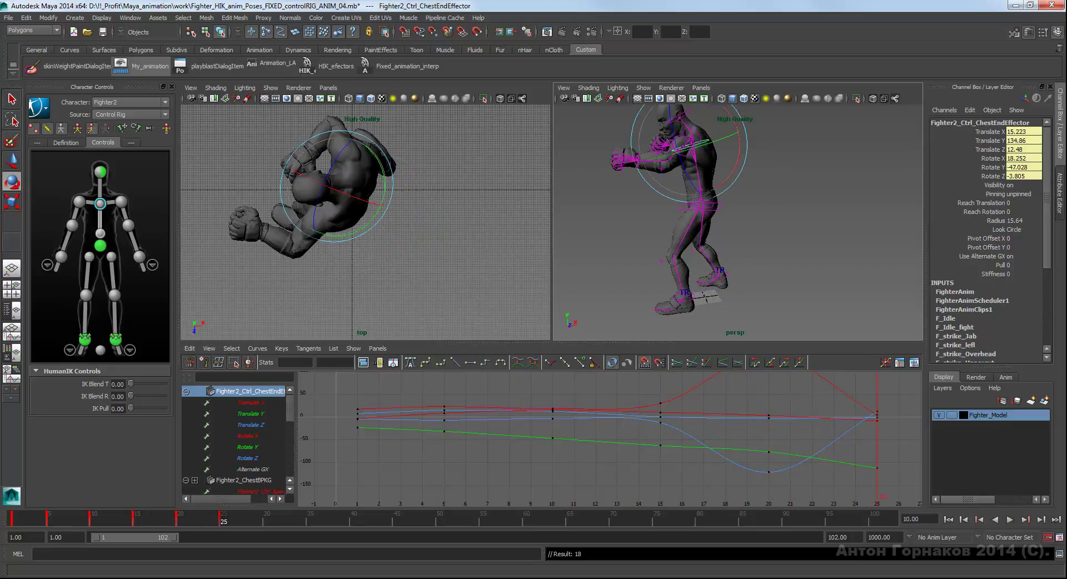
{"action": "key", "text": "a"}
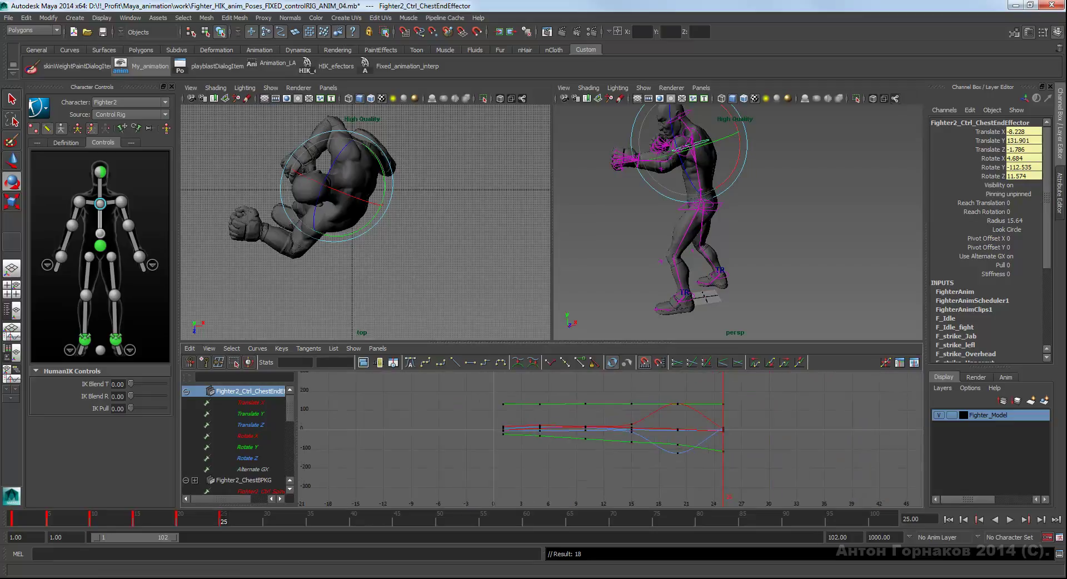
{"action": "key", "text": "f"}
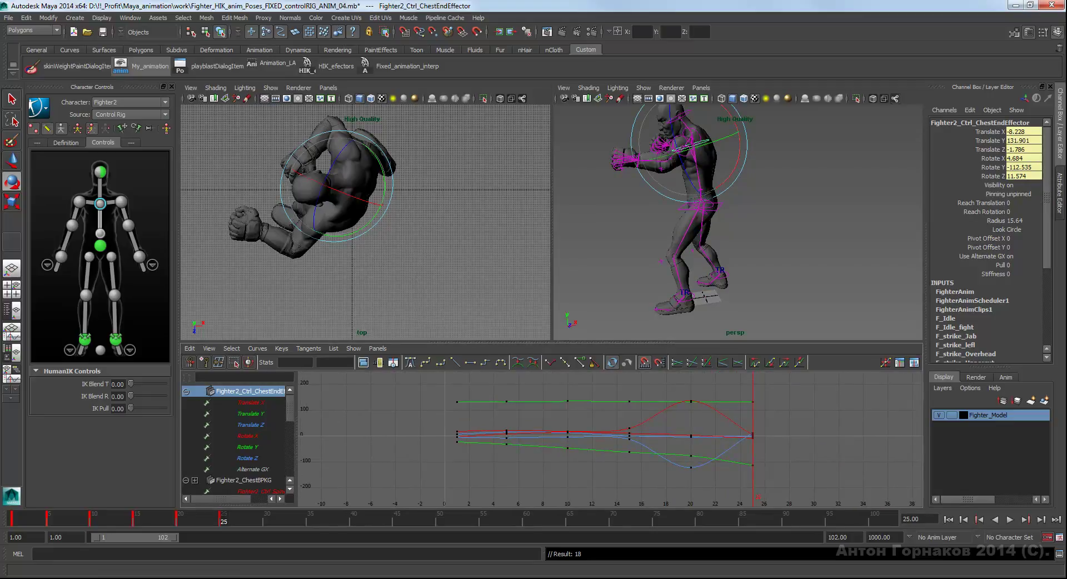
{"action": "key", "text": "q"}
{"action": "left_click", "coordinate": [833, 250]}
{"action": "scroll", "coordinate": [695, 250], "scroll_direction": "up", "scroll_amount": 5}
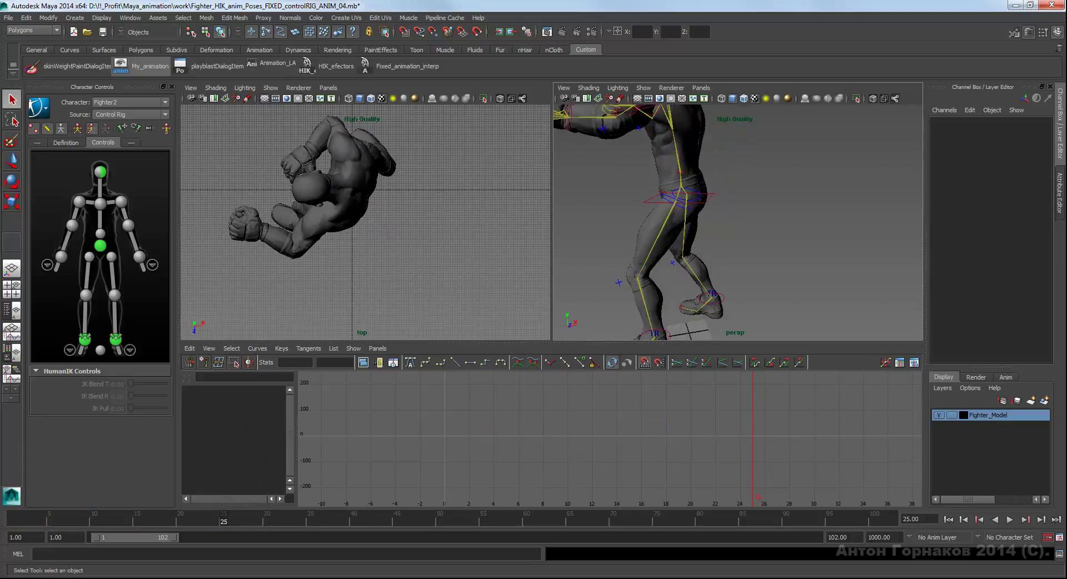
{"action": "left_click", "coordinate": [100, 220]}
{"action": "middle_click_drag", "start_coordinate": [695, 167], "coordinate": [706, 245], "text": "alt"}
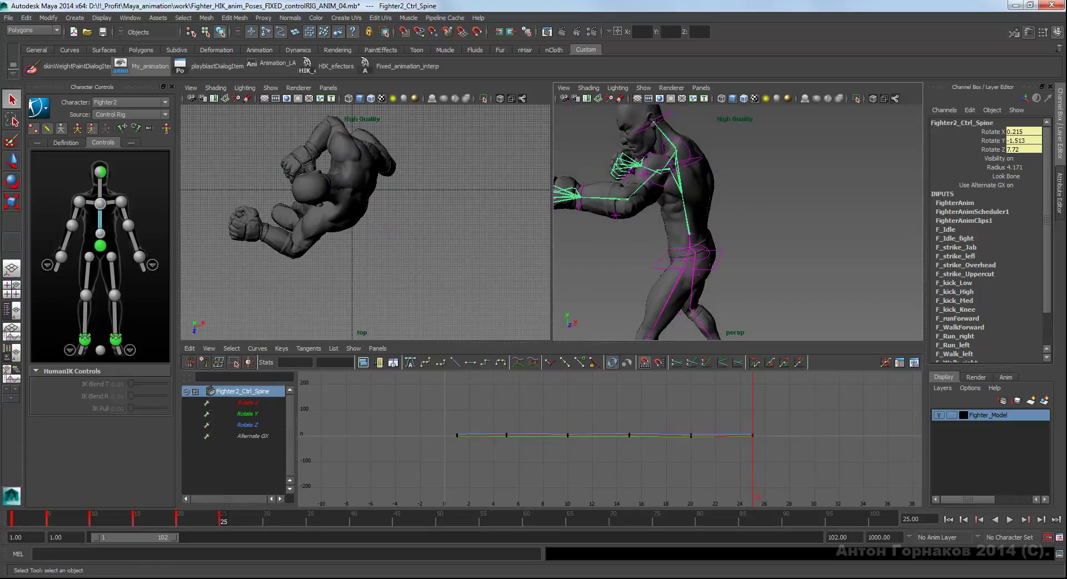
{"action": "left_click", "coordinate": [100, 228], "text": "shift"}
{"action": "left_click_drag", "start_coordinate": [695, 222], "coordinate": [734, 222], "text": "alt"}
{"action": "key", "text": "f"}
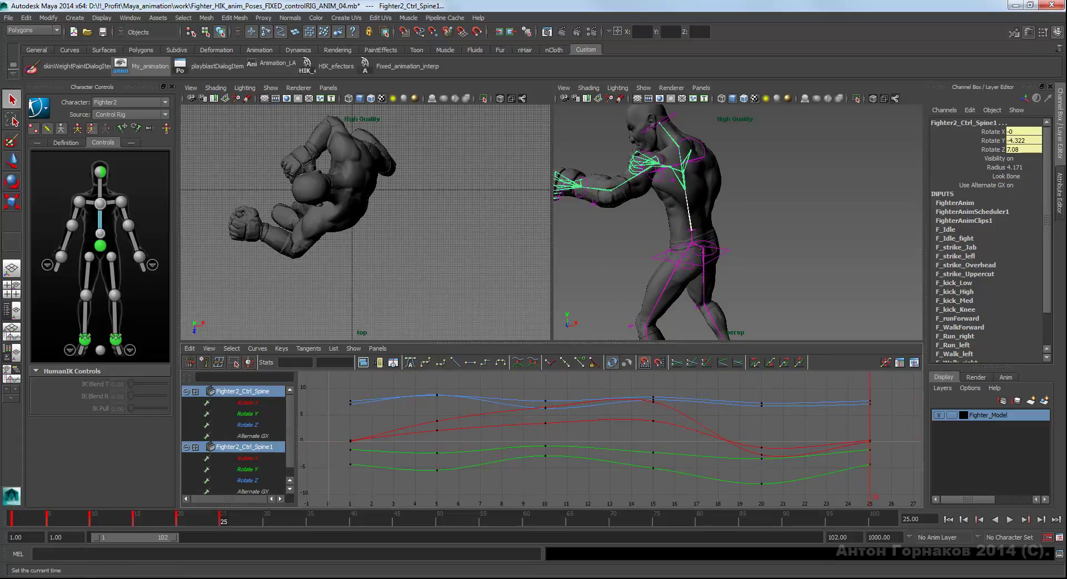
{"action": "left_click_drag", "start_coordinate": [333, 384], "coordinate": [889, 495]}
{"action": "left_click_drag", "start_coordinate": [722, 222], "coordinate": [811, 217], "text": "alt"}
{"action": "left_click", "coordinate": [834, 278]}
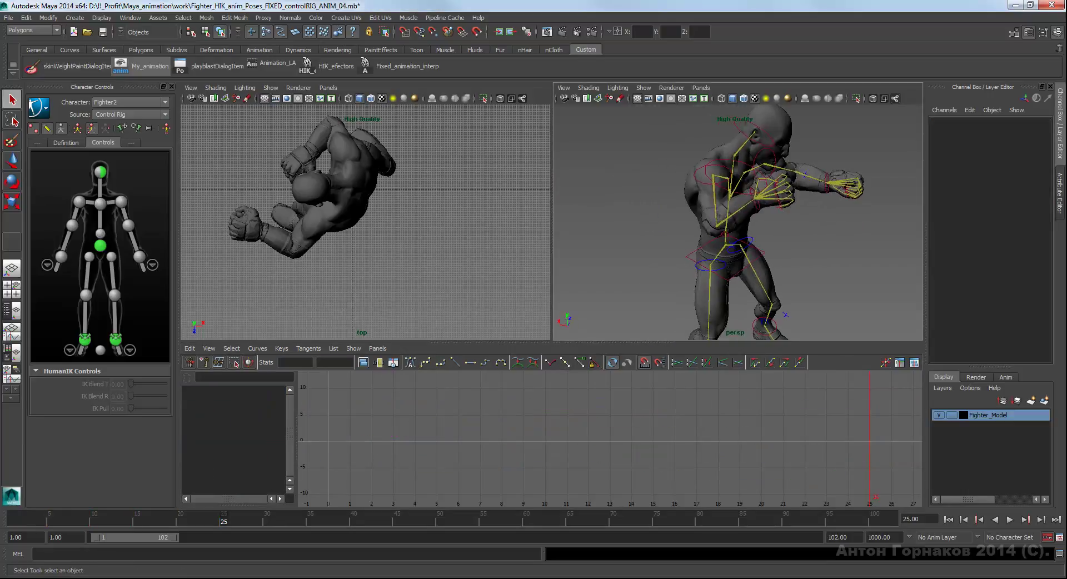
- Pull the right wrist effector slightly outward and key it at frame 5
{"action": "left_click", "coordinate": [61, 256]}
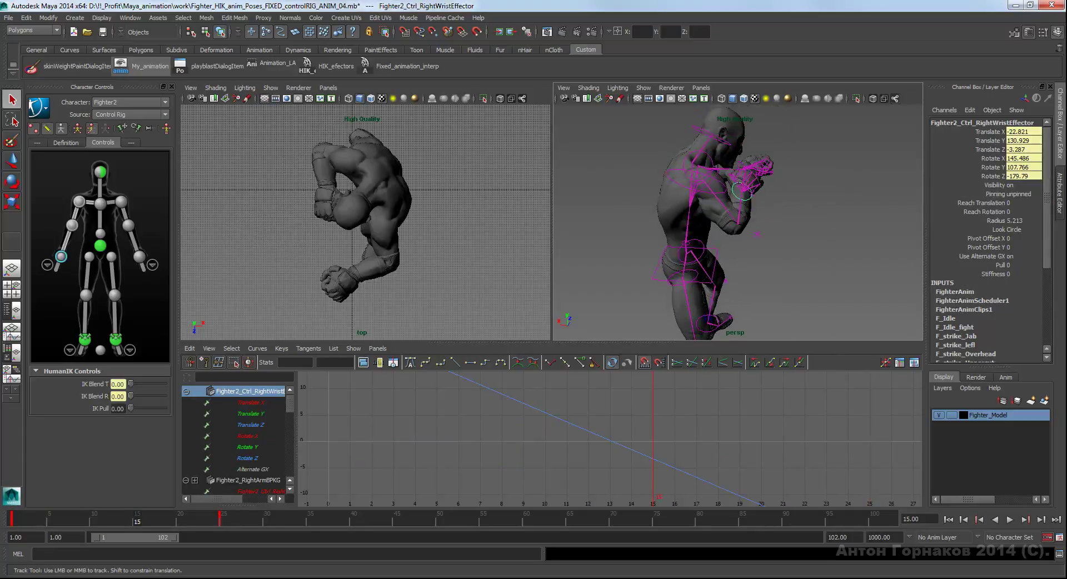
{"action": "left_click_drag", "start_coordinate": [739, 222], "coordinate": [747, 224], "text": "alt"}
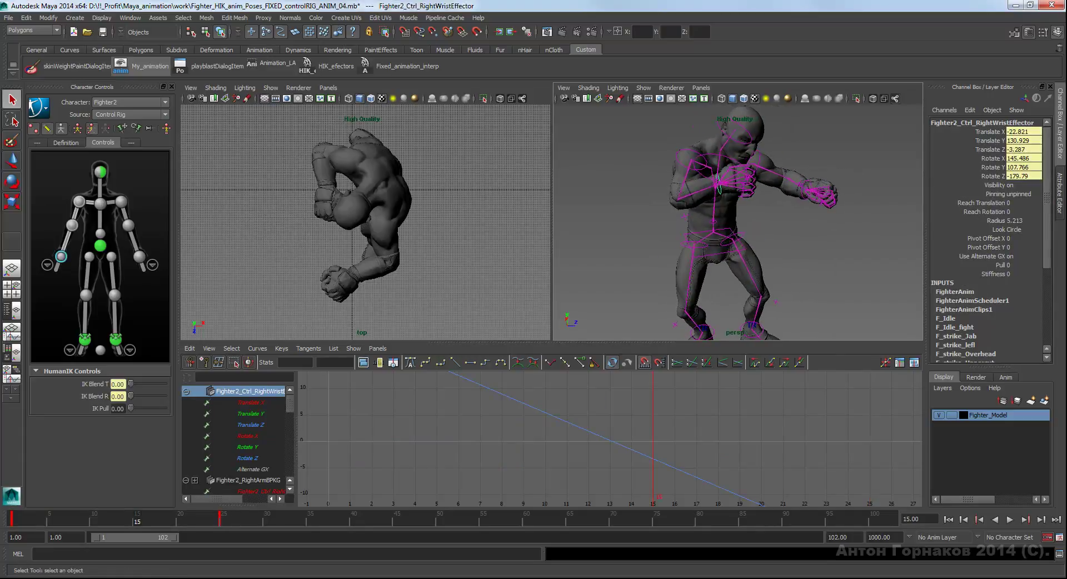
{"action": "key", "text": "w"}
{"action": "mouse_move", "coordinate": [739, 222]}
{"action": "left_mouse_down", "text": "alt"}
{"action": "mouse_move", "coordinate": [755, 224]}
{"action": "mouse_move", "coordinate": [750, 245]}
{"action": "left_mouse_up", "text": "alt"}
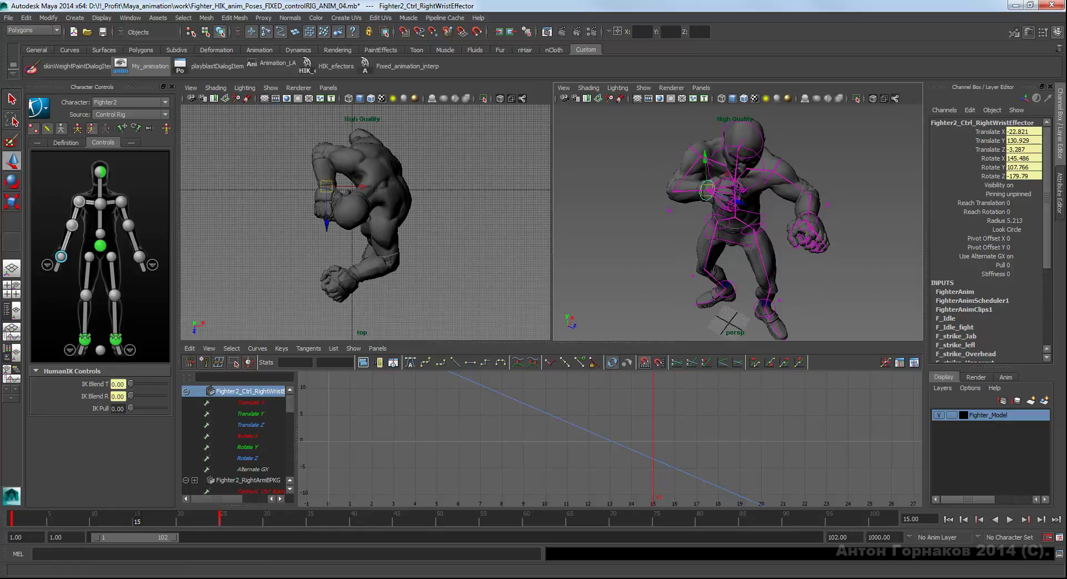
{"action": "left_click", "coordinate": [50, 516]}
{"action": "left_click_drag", "start_coordinate": [739, 222], "coordinate": [777, 225], "text": "alt"}
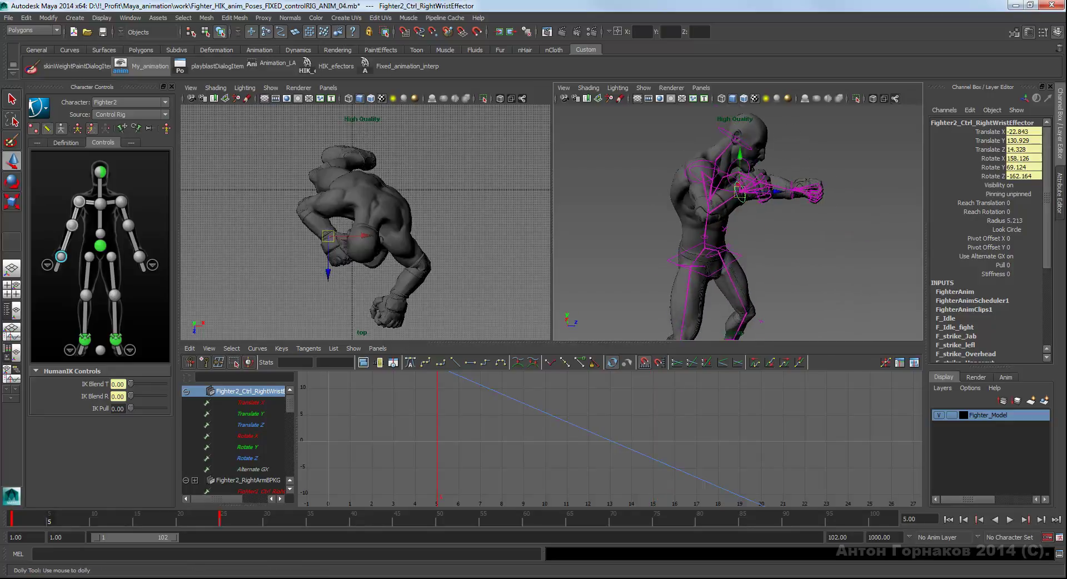
{"action": "right_click_drag", "start_coordinate": [739, 223], "coordinate": [778, 223], "text": "alt"}
{"action": "left_click_drag", "start_coordinate": [739, 222], "coordinate": [695, 225], "text": "alt"}
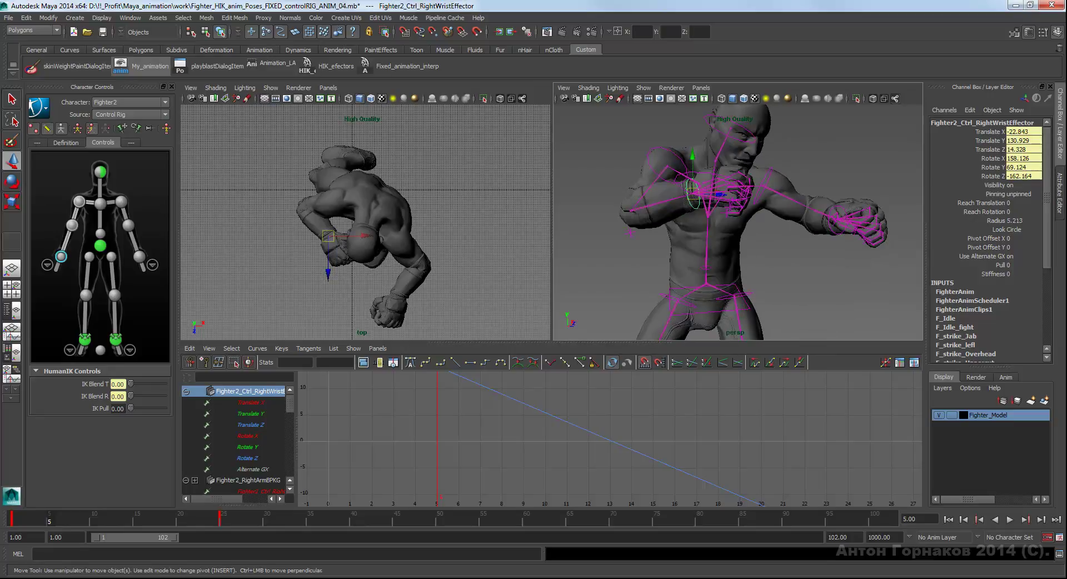
{"action": "left_click_drag", "start_coordinate": [327, 236], "coordinate": [324, 230]}
{"action": "key", "text": "s"}
- At frame 10, run Fixed_animation_interp and move the right wrist rightward
{"action": "left_click", "coordinate": [94, 520]}
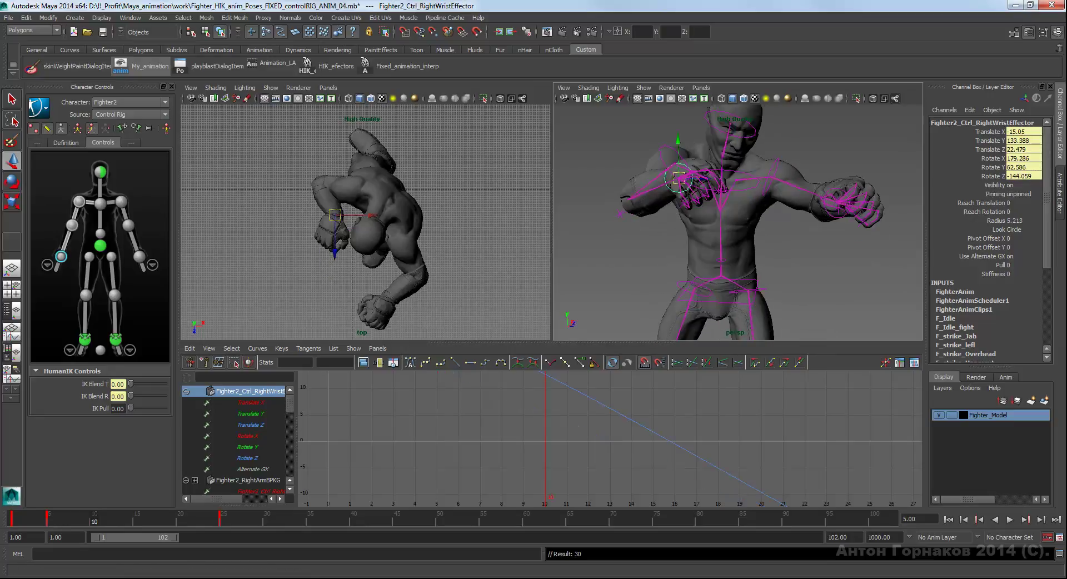
{"action": "left_click_drag", "start_coordinate": [695, 194], "coordinate": [637, 164], "text": "alt"}
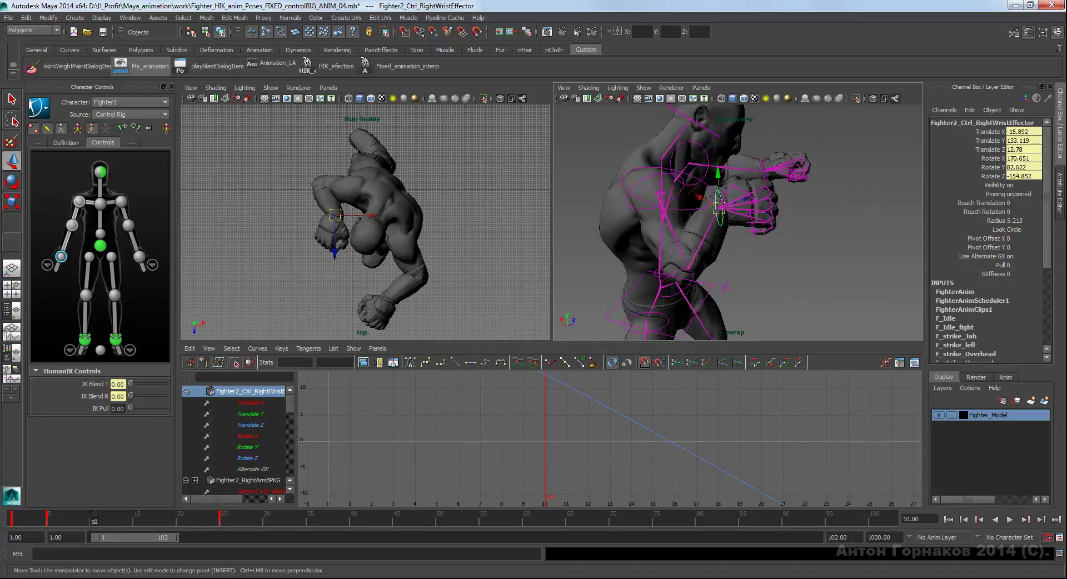
{"action": "mouse_move", "coordinate": [694, 222]}
{"action": "left_mouse_down", "text": "alt"}
{"action": "mouse_move", "coordinate": [750, 219]}
{"action": "mouse_move", "coordinate": [688, 332]}
{"action": "mouse_move", "coordinate": [689, 239]}
{"action": "left_mouse_up", "text": "alt"}
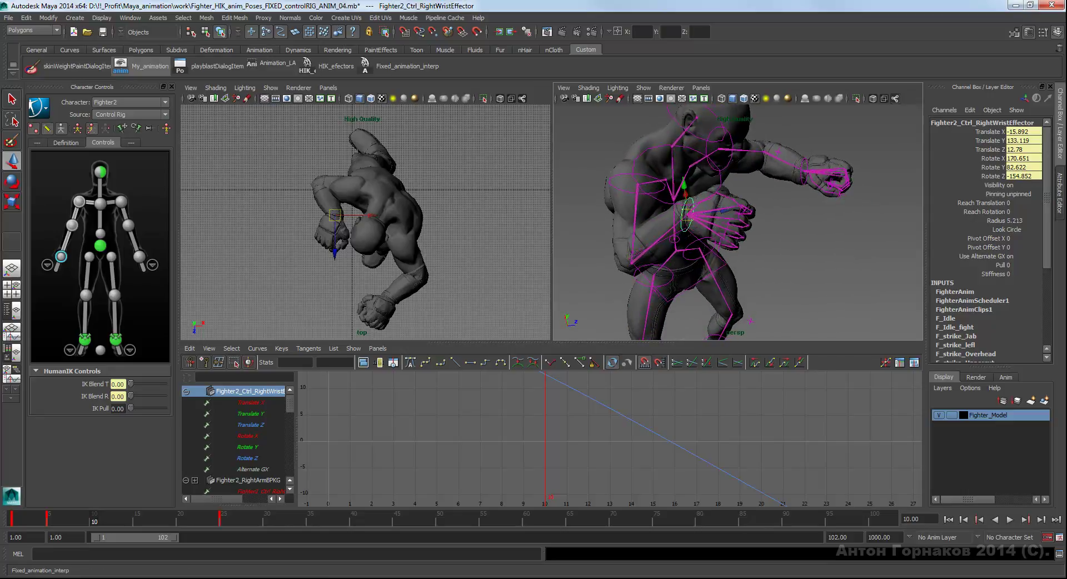
{"action": "left_click", "coordinate": [365, 64]}
{"action": "key", "text": "w"}
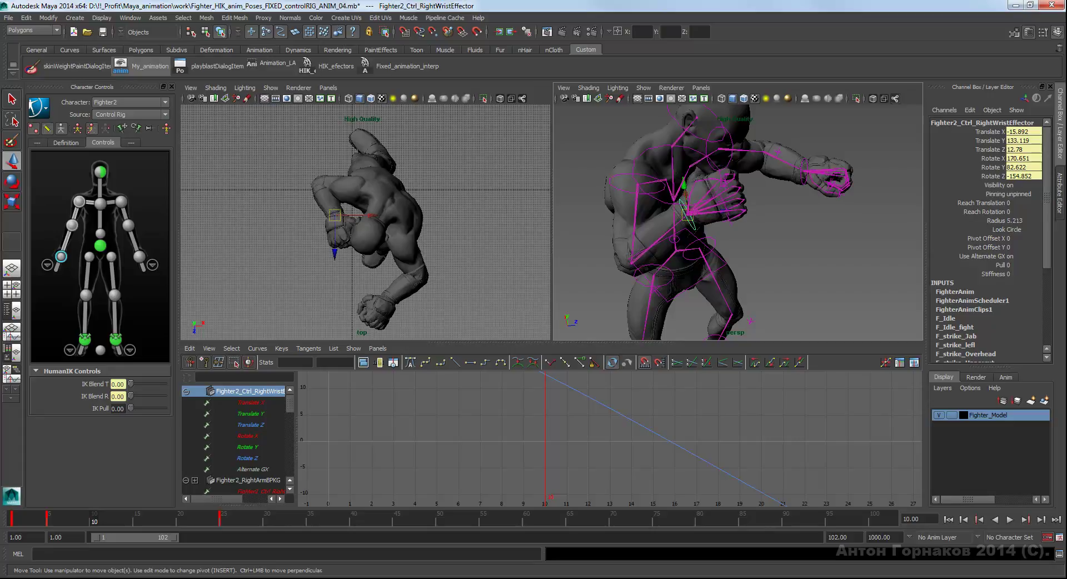
{"action": "left_click_drag", "start_coordinate": [687, 210], "coordinate": [707, 219]}
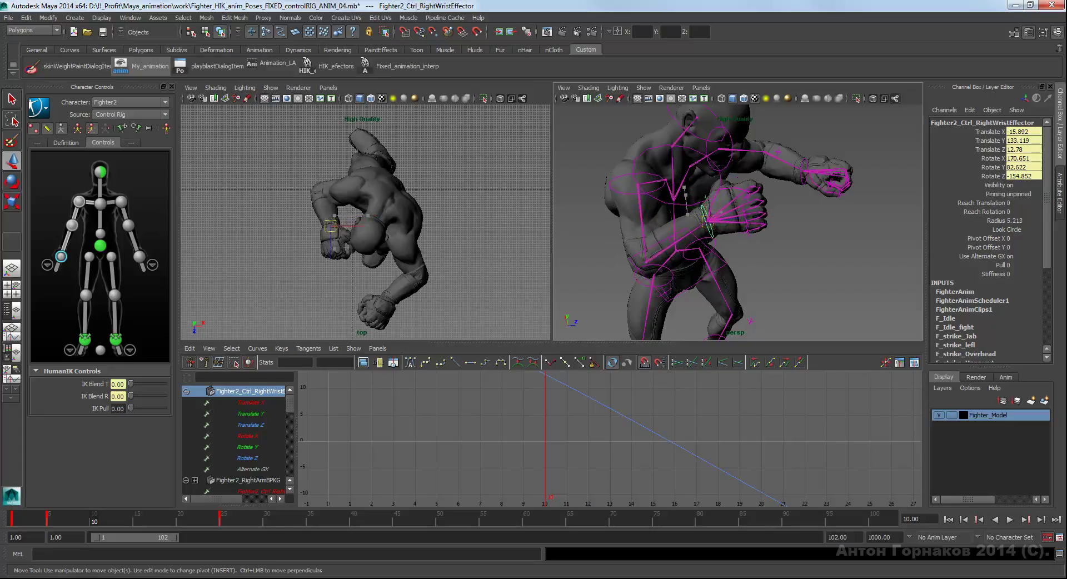
- Key the frame-10 wrist pose, then move the right wrist into a guard at frame 15
{"action": "key", "text": "s"}
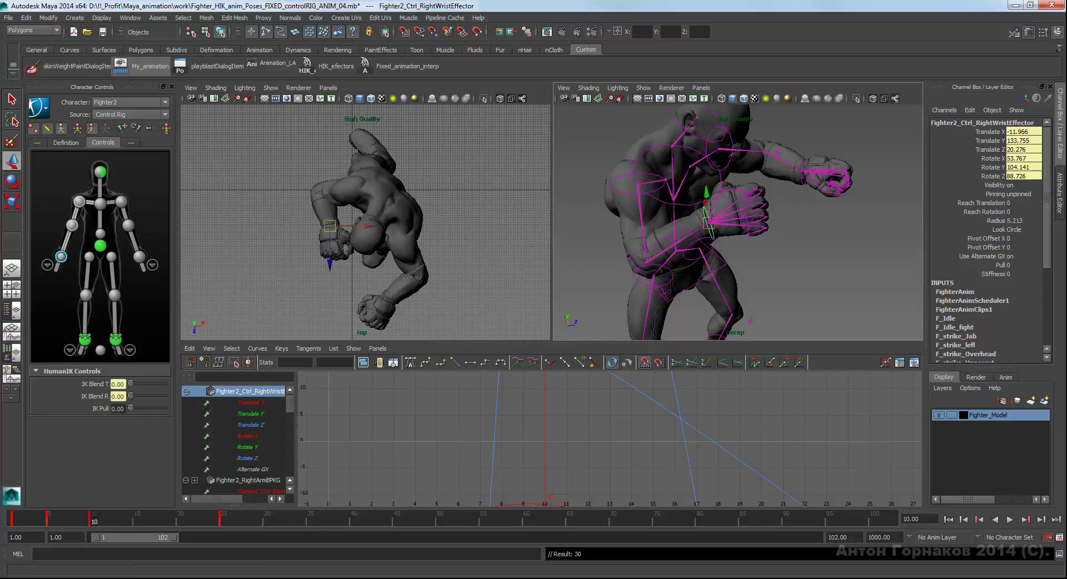
{"action": "key", "text": "period"}
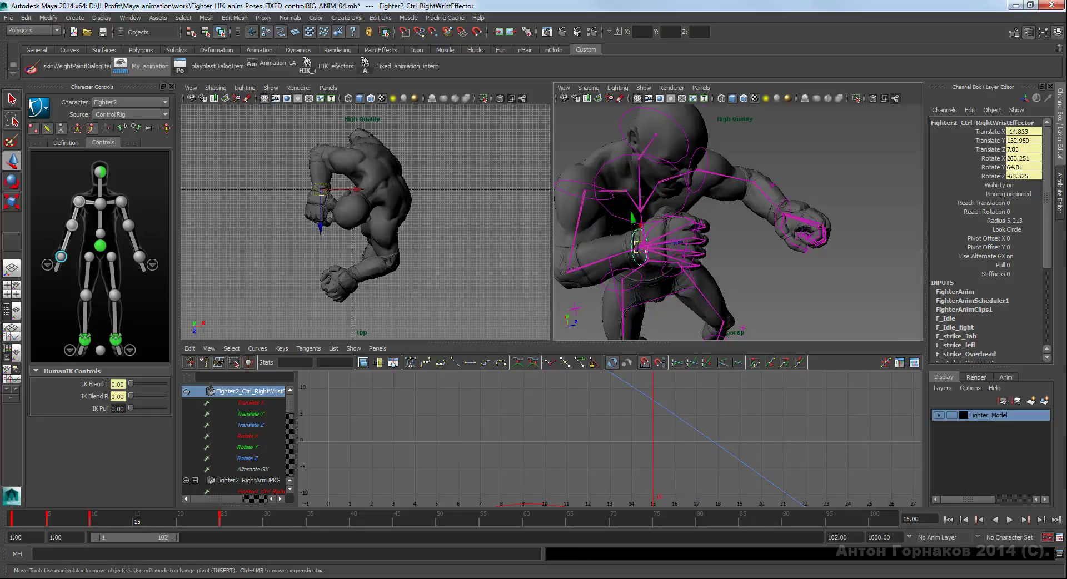
{"action": "left_click_drag", "start_coordinate": [722, 250], "coordinate": [722, 200], "text": "alt"}
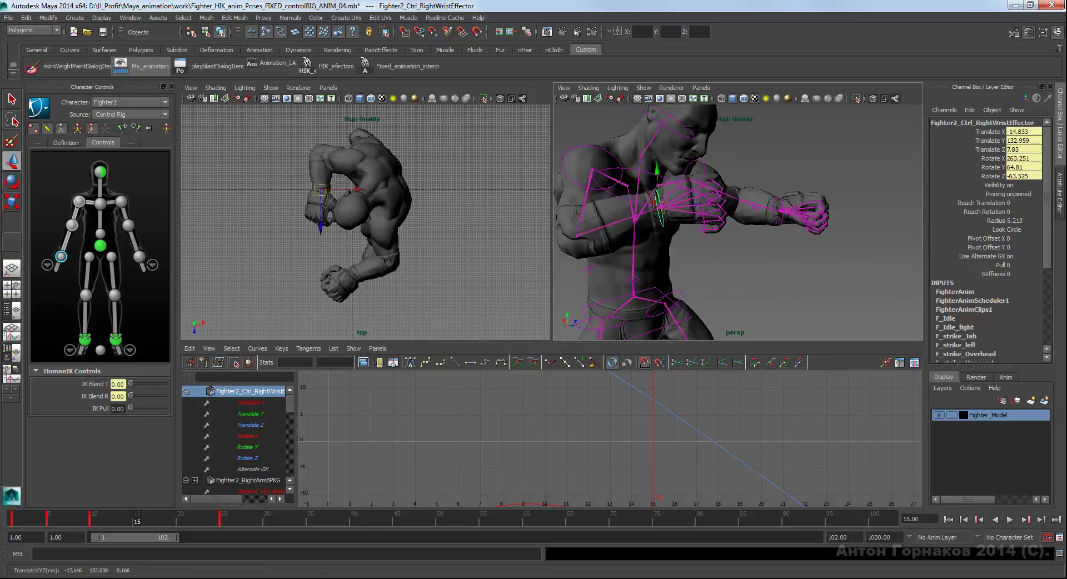
{"action": "mouse_move", "coordinate": [722, 222]}
{"action": "left_mouse_down", "text": "alt"}
{"action": "mouse_move", "coordinate": [689, 222]}
{"action": "mouse_move", "coordinate": [643, 247]}
{"action": "left_mouse_up", "text": "alt"}
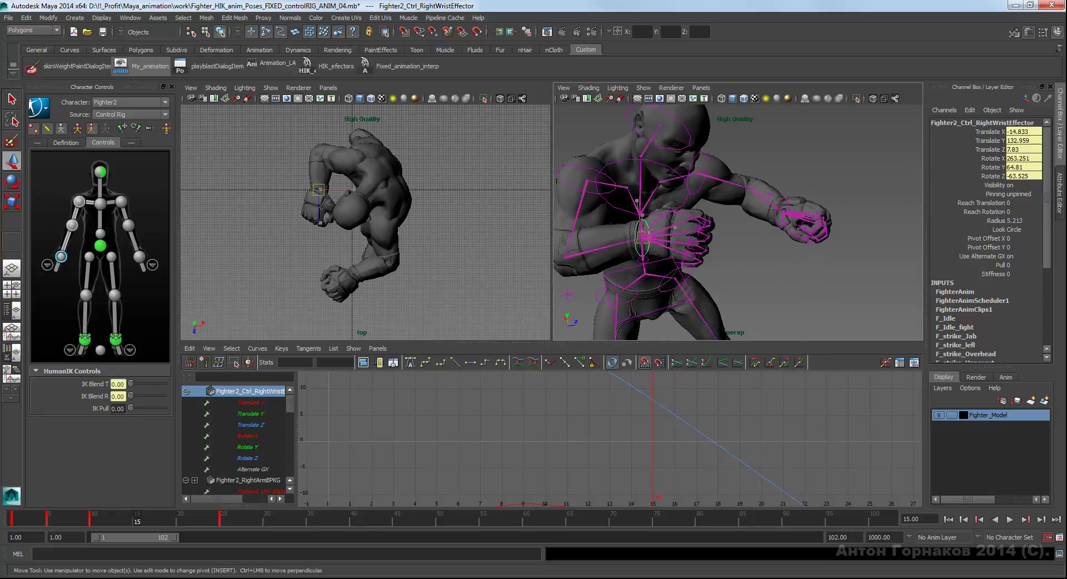
{"action": "mouse_move", "coordinate": [722, 223]}
{"action": "left_mouse_down", "text": "alt"}
{"action": "mouse_move", "coordinate": [667, 211]}
{"action": "mouse_move", "coordinate": [684, 250]}
{"action": "left_mouse_up", "text": "alt"}
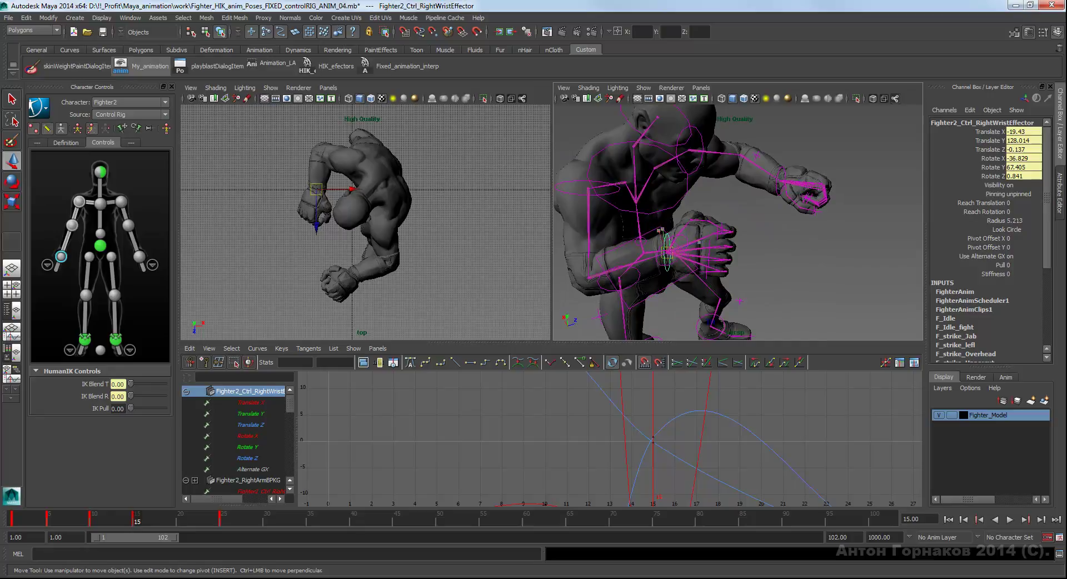
{"action": "left_click_drag", "start_coordinate": [661, 230], "coordinate": [667, 239]}
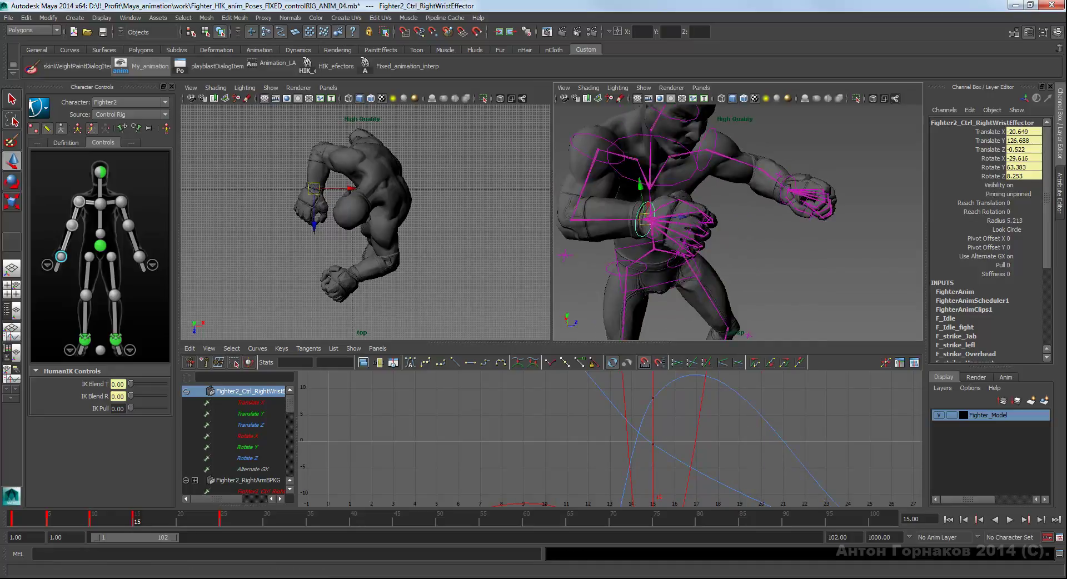
- At frame 20, run Fixed_animation_interp, raise the right wrist up-left and key it
{"action": "left_click", "coordinate": [180, 517]}
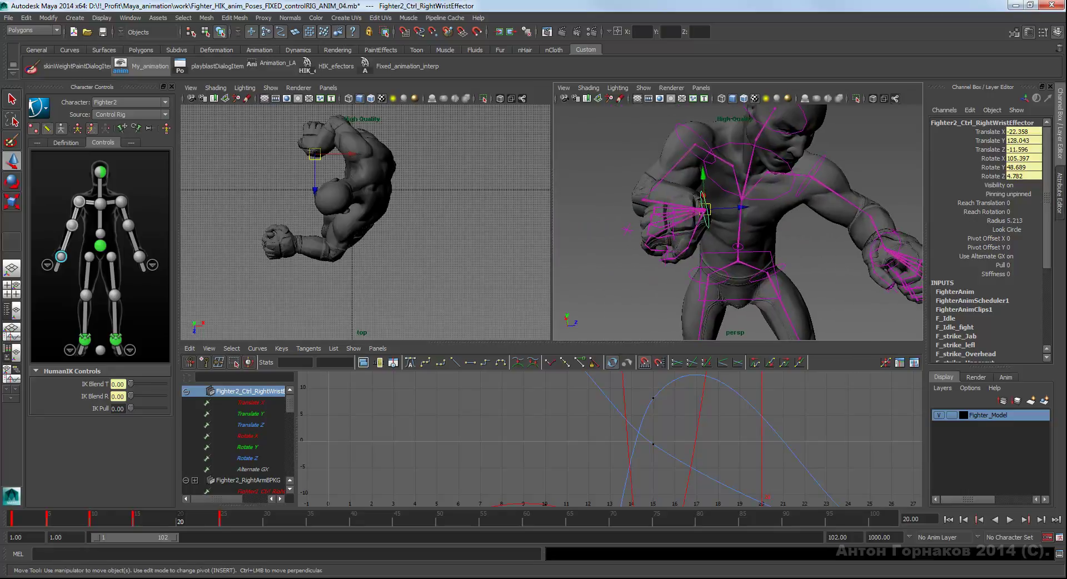
{"action": "left_click", "coordinate": [365, 65]}
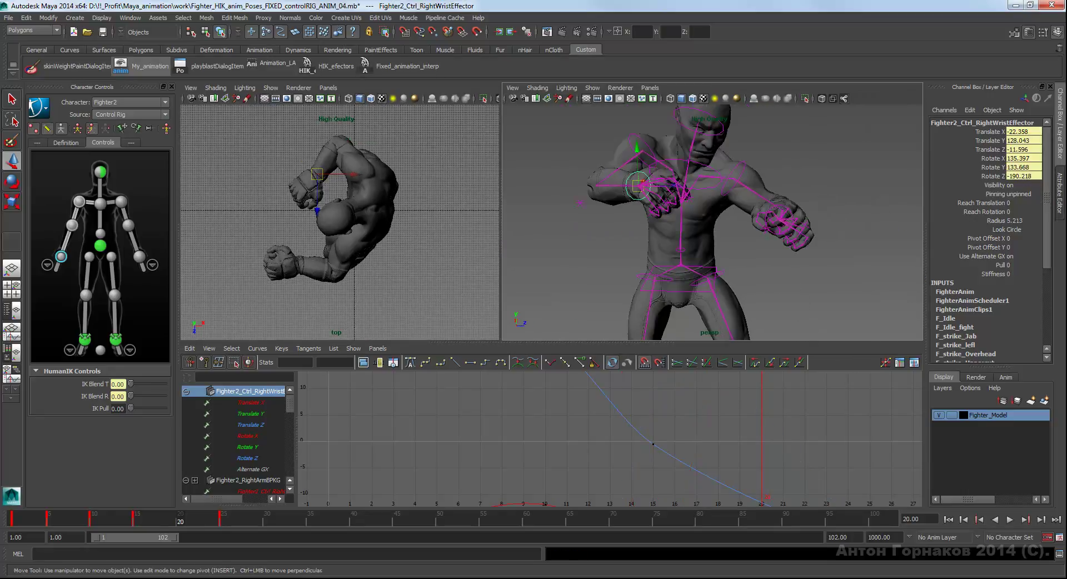
{"action": "left_click_drag", "start_coordinate": [639, 185], "coordinate": [638, 167]}
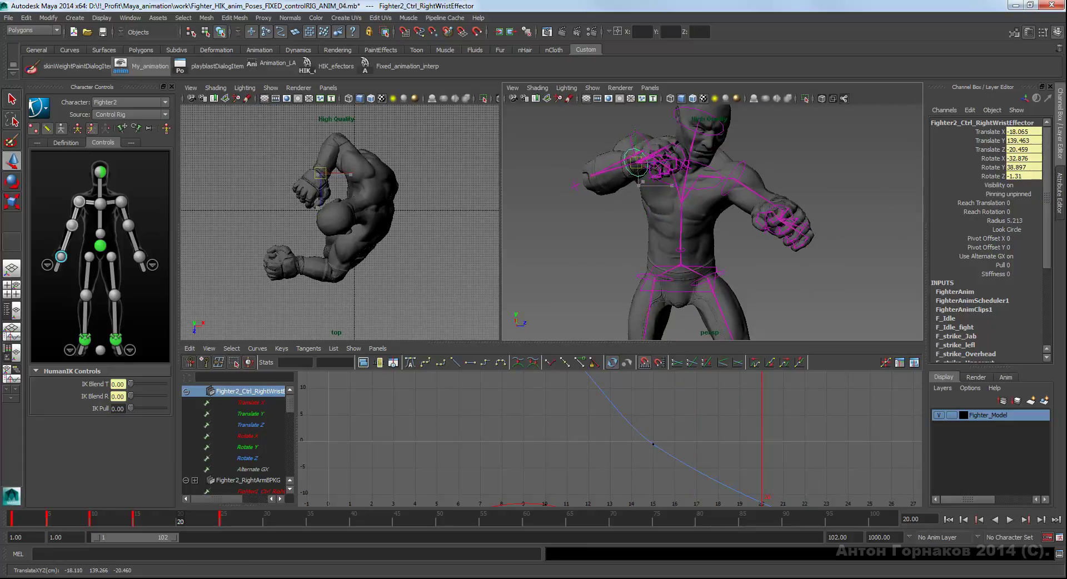
{"action": "key", "text": "s"}
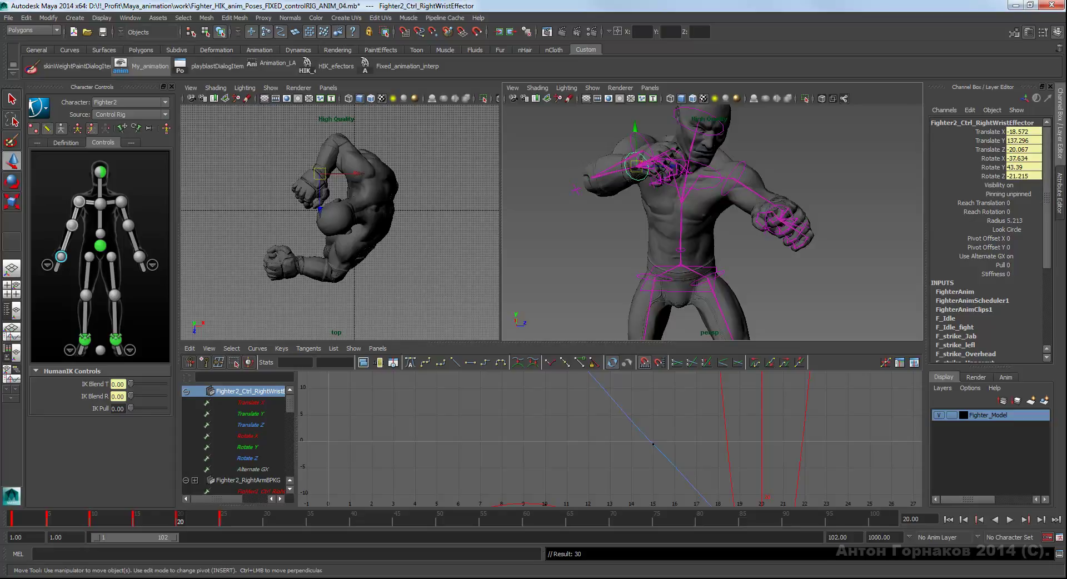
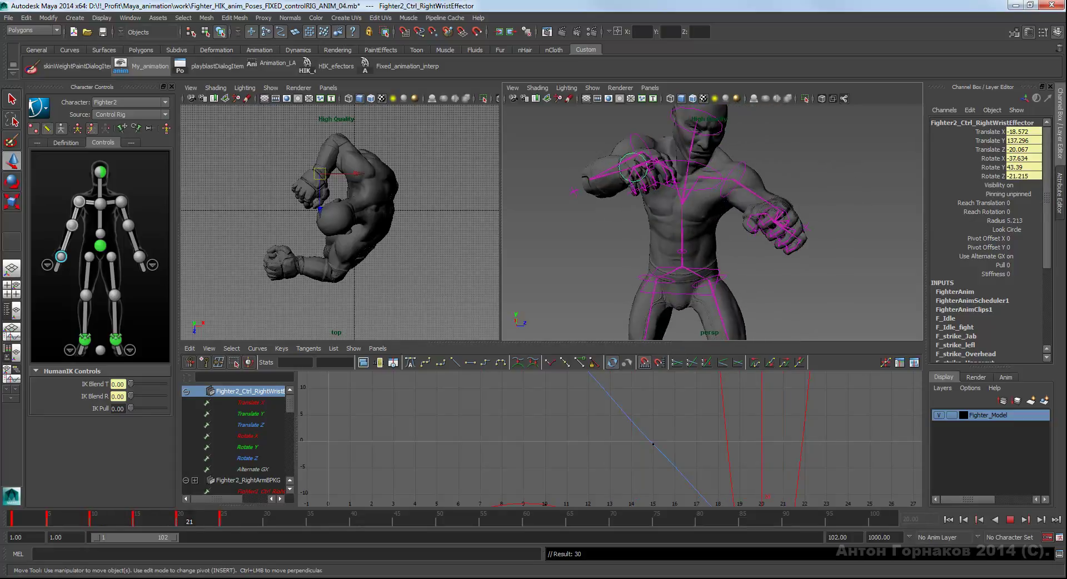
- Select the HIK left wrist effector and try a new wrist position at frame 5, then undo it
{"action": "key", "text": "Escape"}
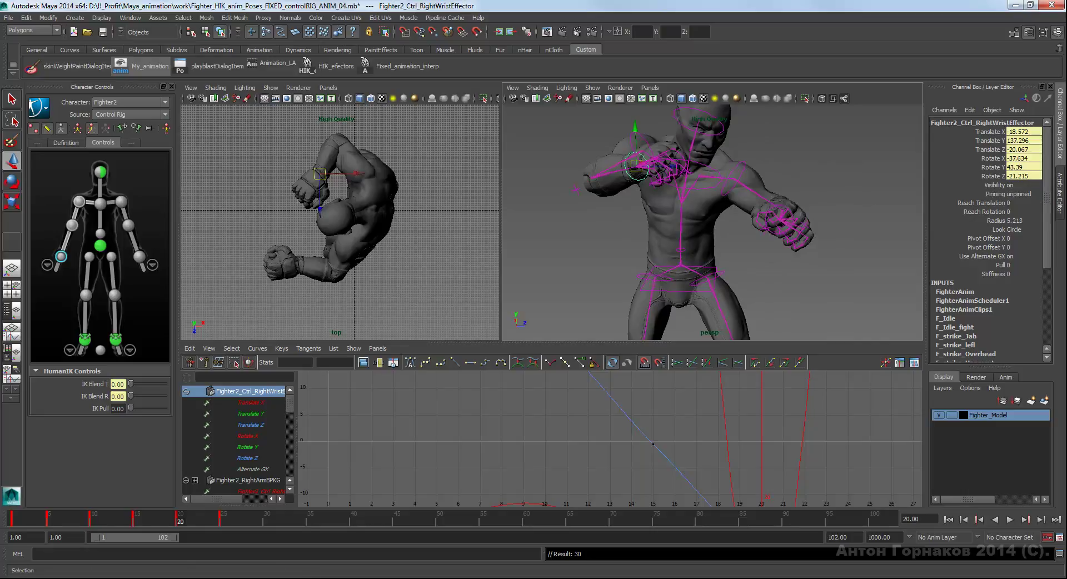
{"action": "left_click_drag", "start_coordinate": [711, 222], "coordinate": [775, 233], "text": "alt"}
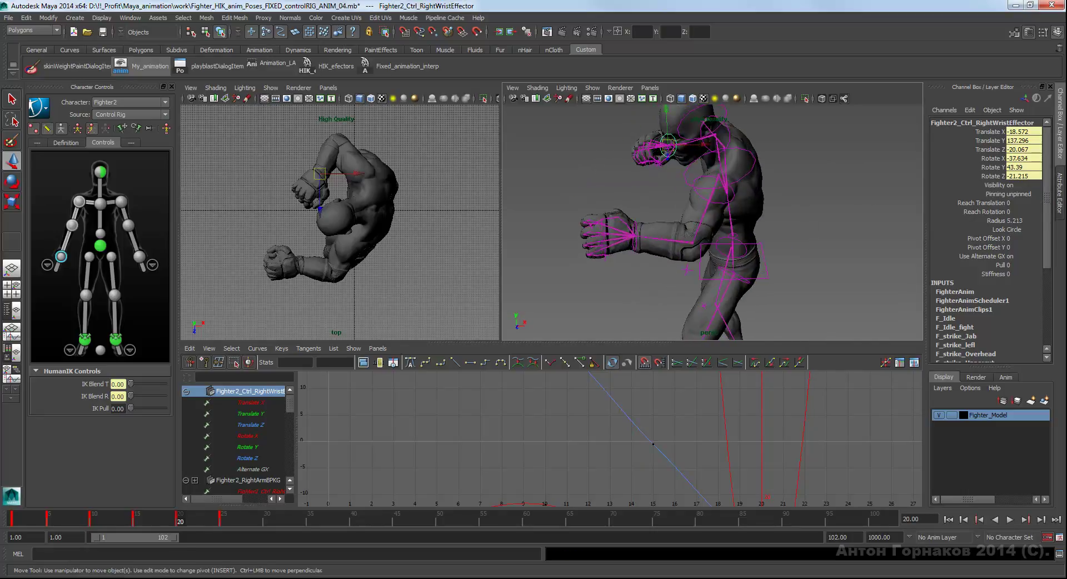
{"action": "left_click", "coordinate": [139, 256]}
{"action": "mouse_move", "coordinate": [711, 222]}
{"action": "left_mouse_down", "text": "alt"}
{"action": "mouse_move", "coordinate": [667, 222]}
{"action": "mouse_move", "coordinate": [723, 223]}
{"action": "left_mouse_up", "text": "alt"}
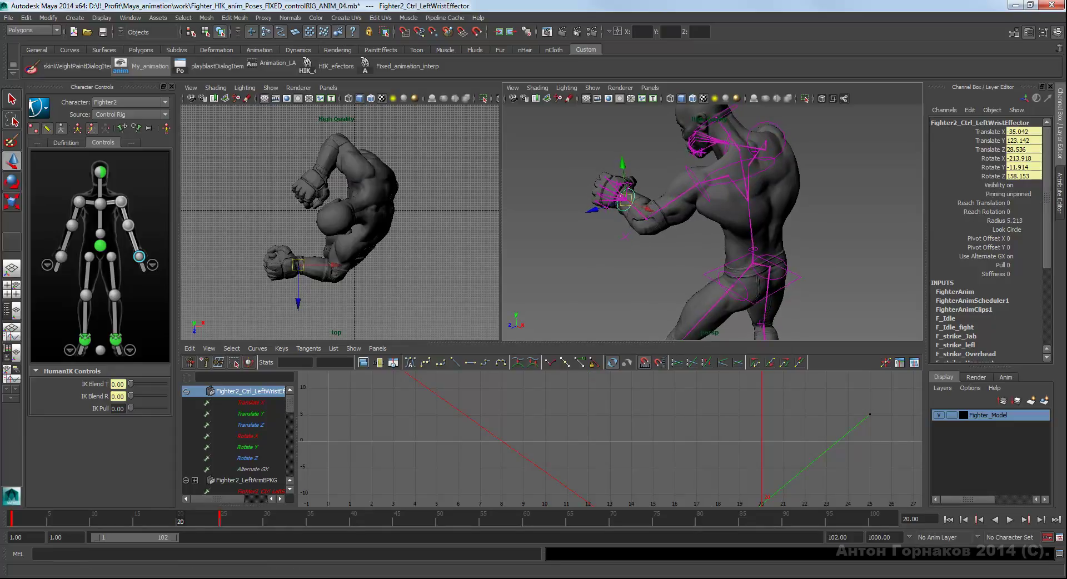
{"action": "left_click_drag", "start_coordinate": [711, 222], "coordinate": [666, 222], "text": "alt"}
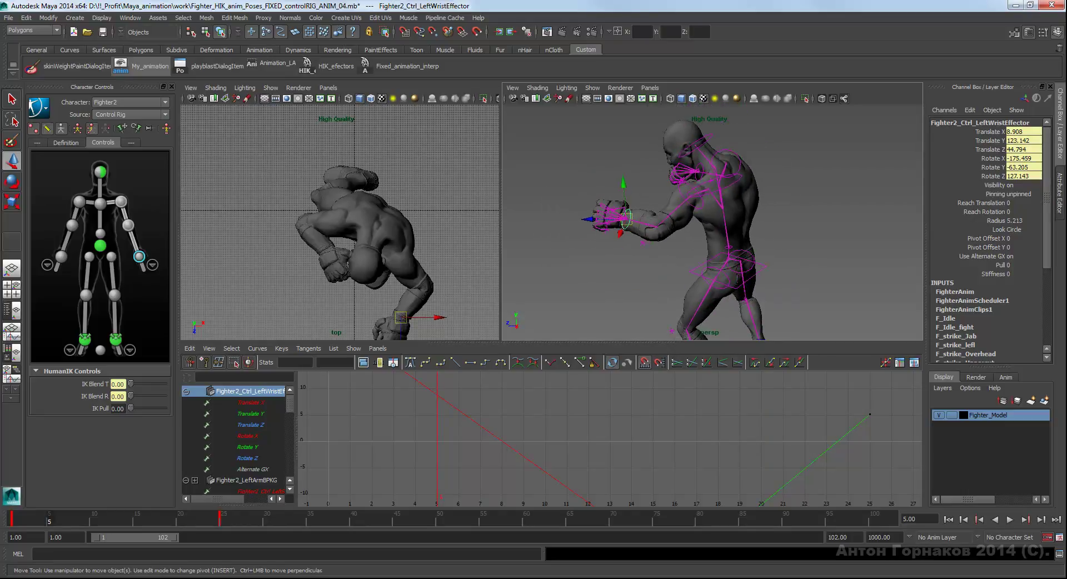
{"action": "left_click_drag", "start_coordinate": [626, 218], "coordinate": [610, 223]}
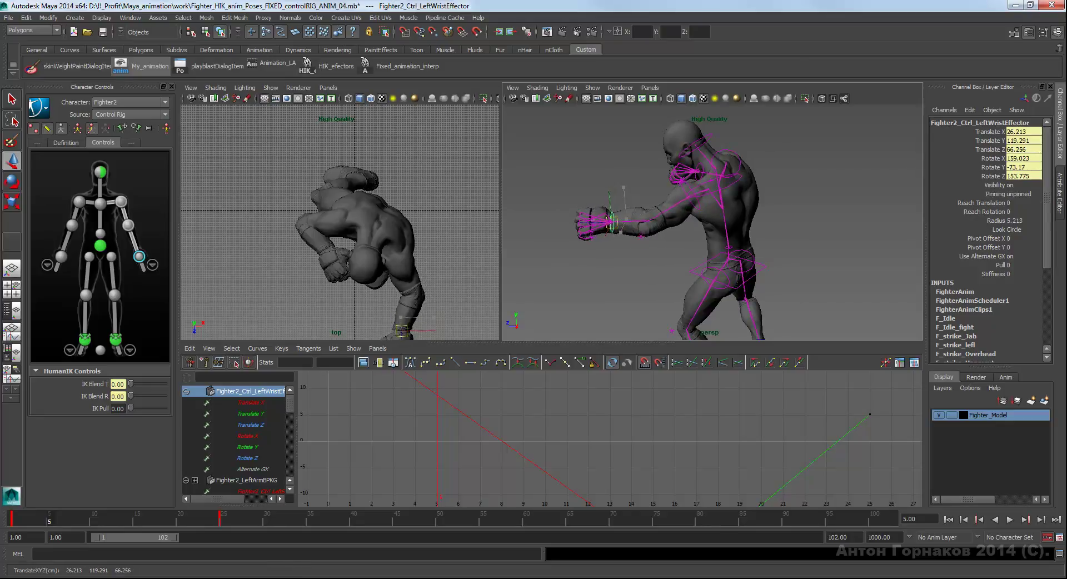
{"action": "mouse_move", "coordinate": [695, 223]}
{"action": "left_mouse_down", "text": "alt"}
{"action": "mouse_move", "coordinate": [639, 222]}
{"action": "mouse_move", "coordinate": [673, 222]}
{"action": "left_mouse_up", "text": "alt"}
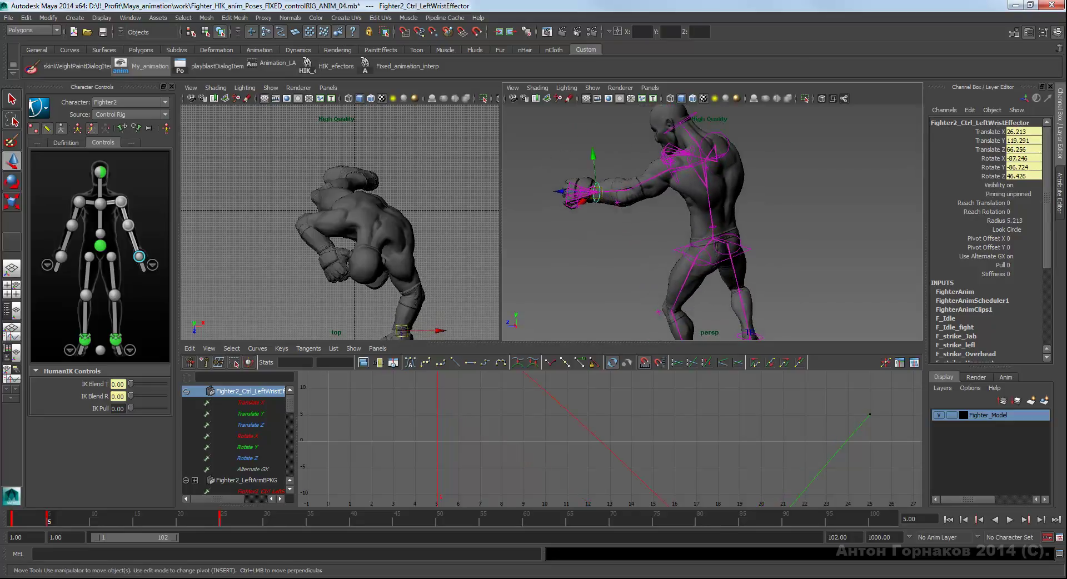
{"action": "key", "text": "ctrl+z"}
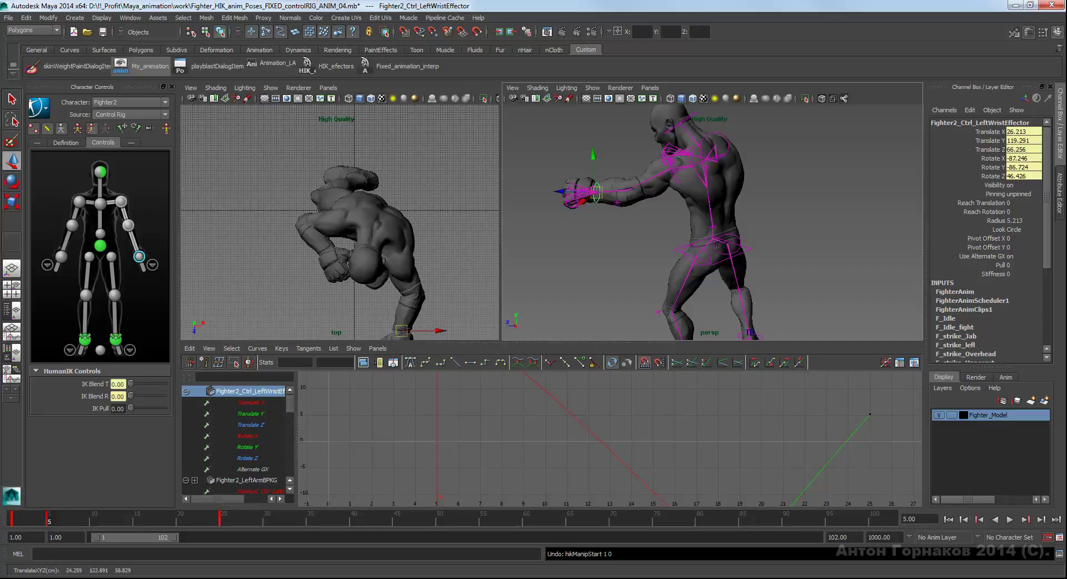
- Step through the keys to frame 20, then raise the left fist up and forward at frame 5
{"action": "key", "text": "period"}
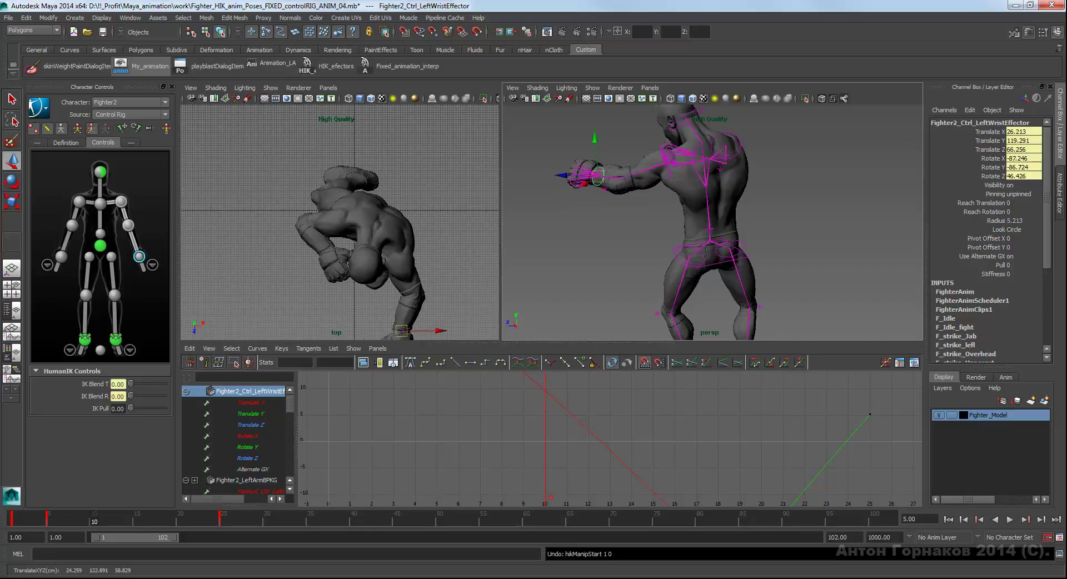
{"action": "key", "text": "s"}
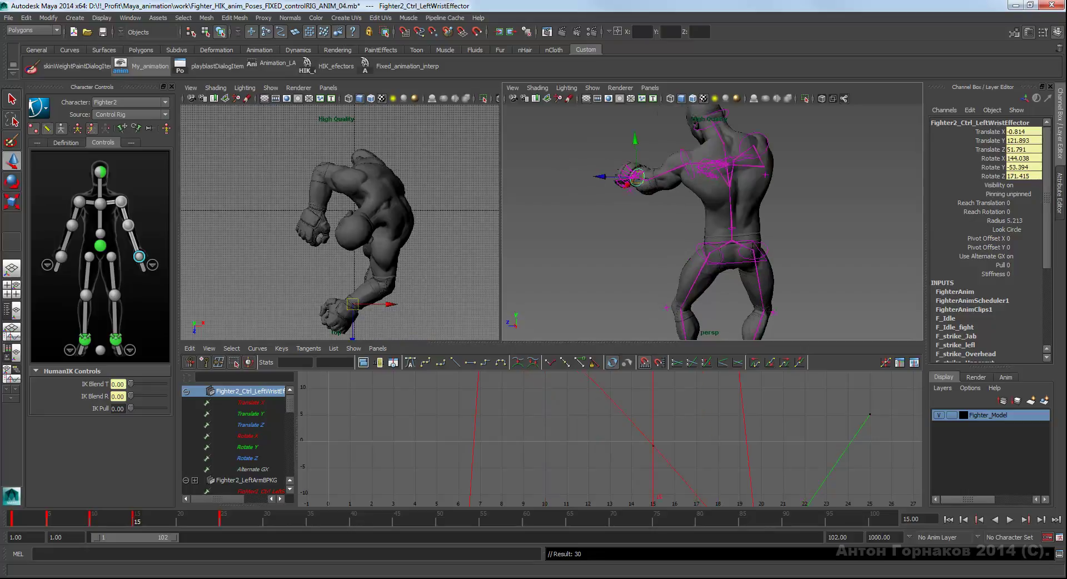
{"action": "key", "text": "period"}
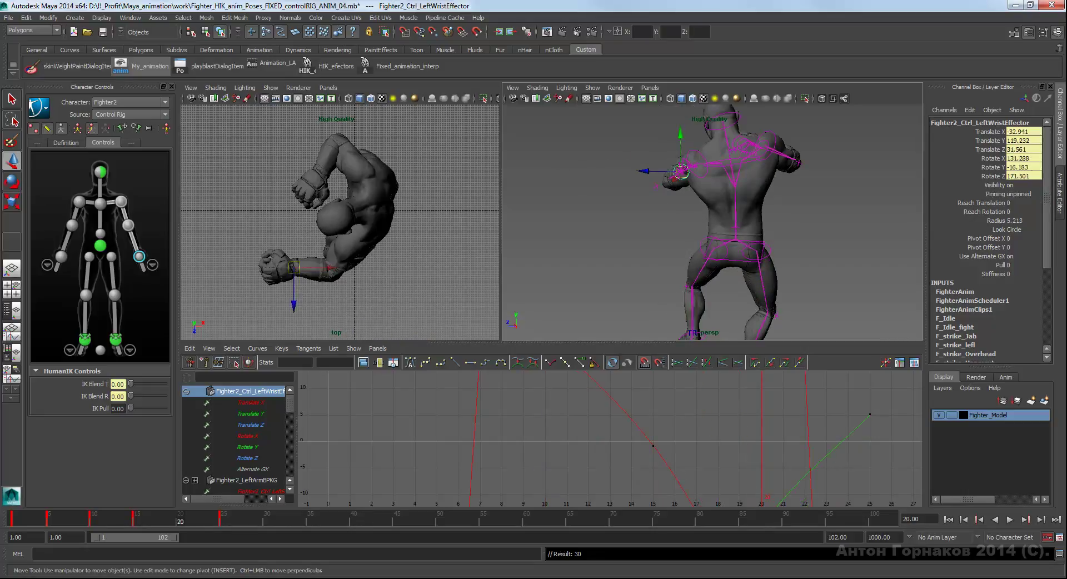
{"action": "left_click_drag", "start_coordinate": [711, 222], "coordinate": [655, 222], "text": "alt"}
{"action": "mouse_move", "coordinate": [711, 222]}
{"action": "right_mouse_down", "text": "alt"}
{"action": "mouse_move", "coordinate": [722, 233]}
{"action": "mouse_move", "coordinate": [705, 220]}
{"action": "right_mouse_up", "text": "alt"}
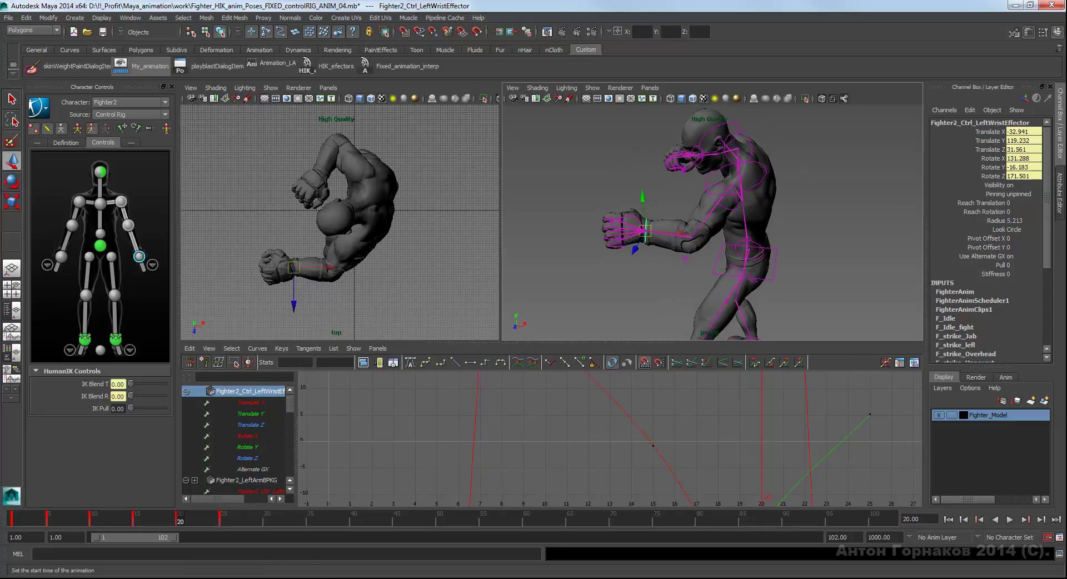
{"action": "left_click", "coordinate": [48, 518]}
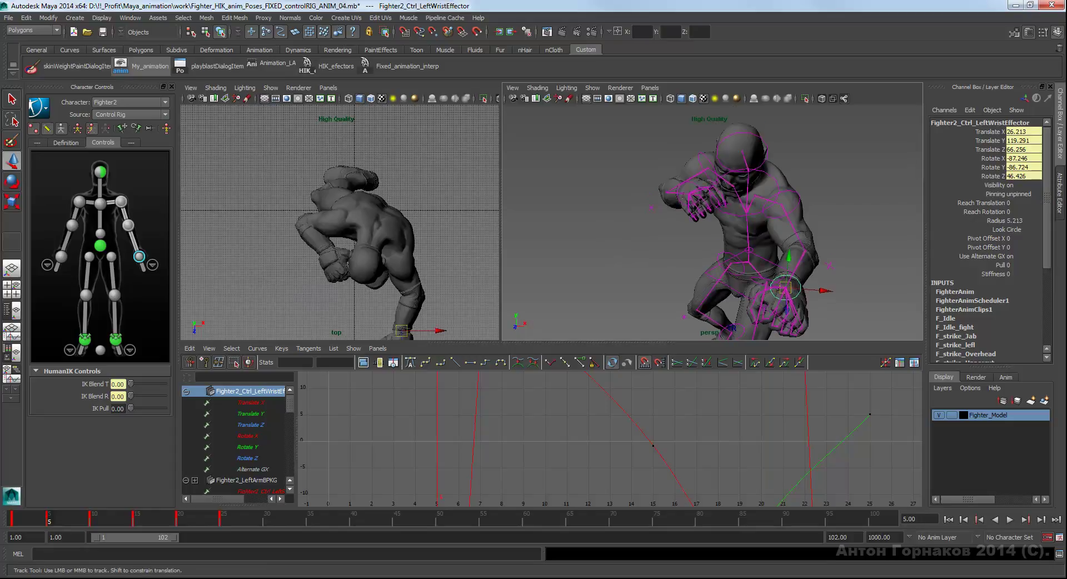
{"action": "mouse_move", "coordinate": [711, 222]}
{"action": "left_mouse_down", "text": "alt"}
{"action": "mouse_move", "coordinate": [656, 222]}
{"action": "mouse_move", "coordinate": [694, 217]}
{"action": "mouse_move", "coordinate": [683, 211]}
{"action": "left_mouse_up", "text": "alt"}
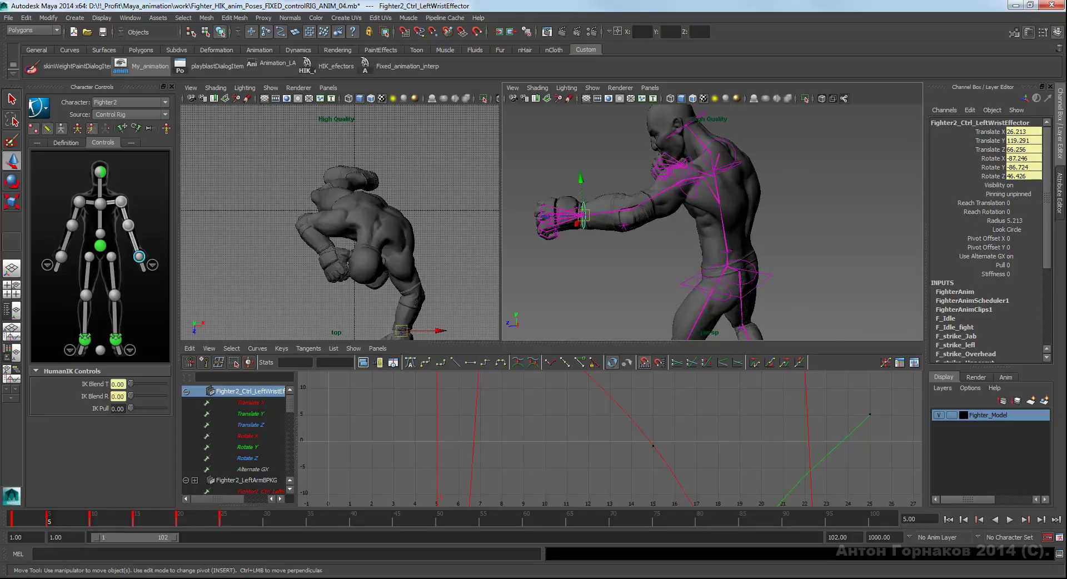
{"action": "left_click_drag", "start_coordinate": [582, 214], "coordinate": [595, 206]}
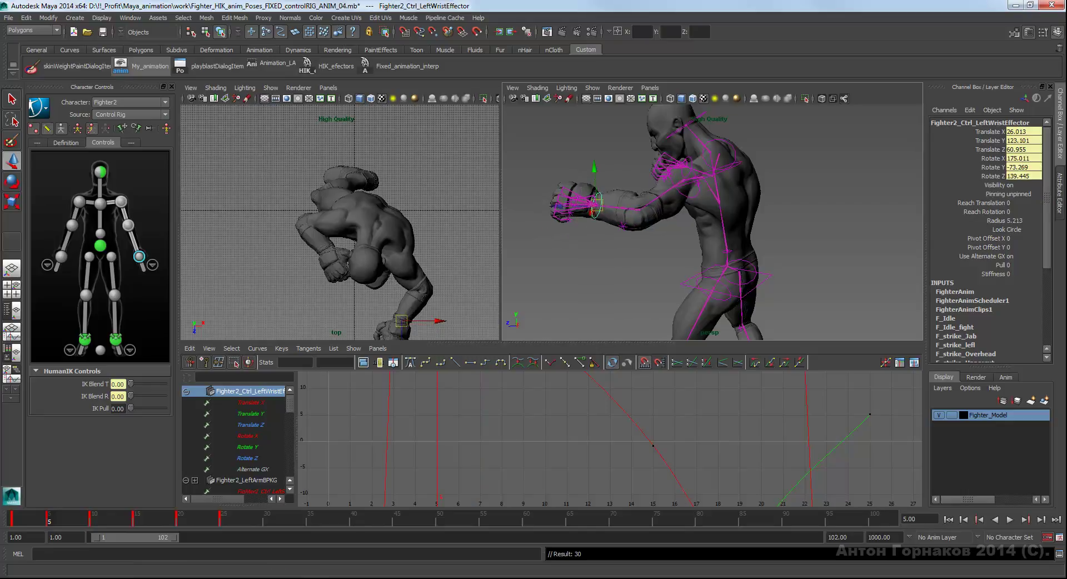
- Raise the left wrist at frames 10 and 20, then play back the punch
{"action": "key", "text": "period"}
{"action": "left_click_drag", "start_coordinate": [579, 195], "coordinate": [582, 172]}
{"action": "key", "text": "period"}
{"action": "mouse_move", "coordinate": [711, 222]}
{"action": "left_mouse_down", "text": "alt"}
{"action": "mouse_move", "coordinate": [656, 223]}
{"action": "mouse_move", "coordinate": [661, 211]}
{"action": "left_mouse_up", "text": "alt"}
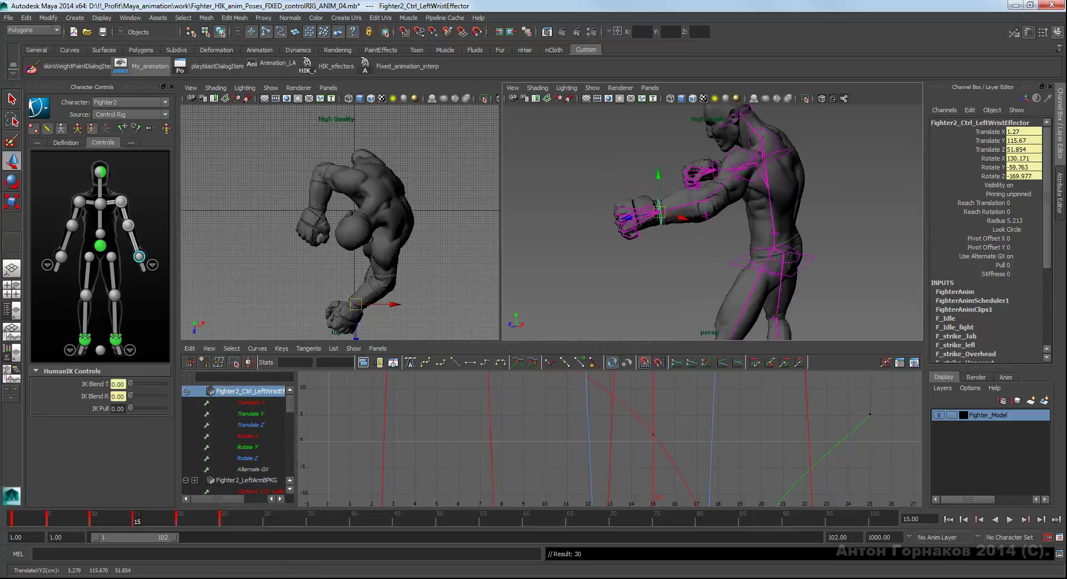
{"action": "key", "text": "period"}
{"action": "left_click_drag", "start_coordinate": [660, 211], "coordinate": [589, 211], "text": "alt"}
{"action": "left_click_drag", "start_coordinate": [639, 181], "coordinate": [636, 169]}
{"action": "left_click_drag", "start_coordinate": [589, 211], "coordinate": [666, 211], "text": "alt"}
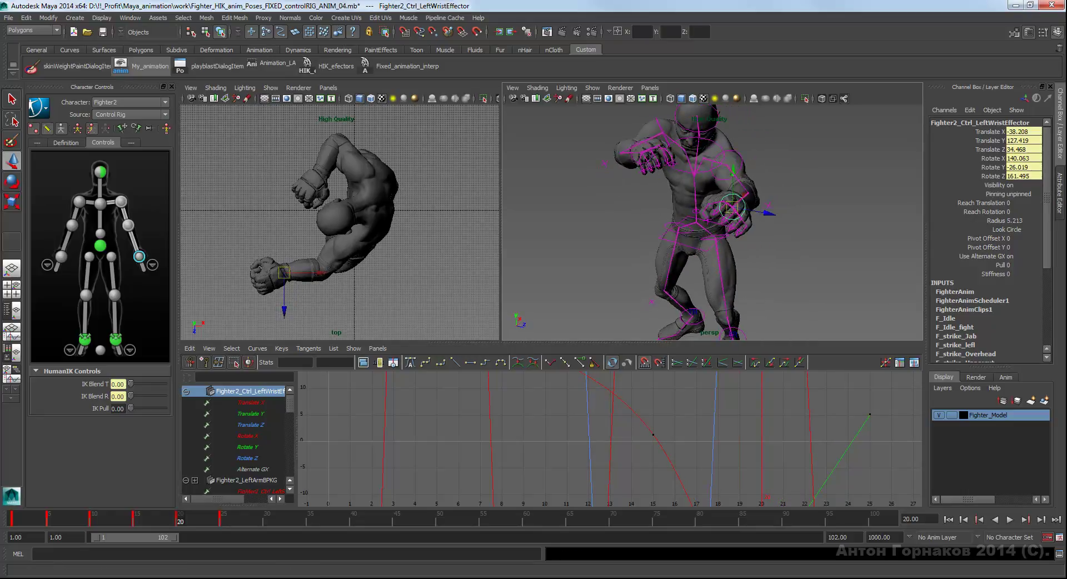
{"action": "key", "text": "alt+v"}
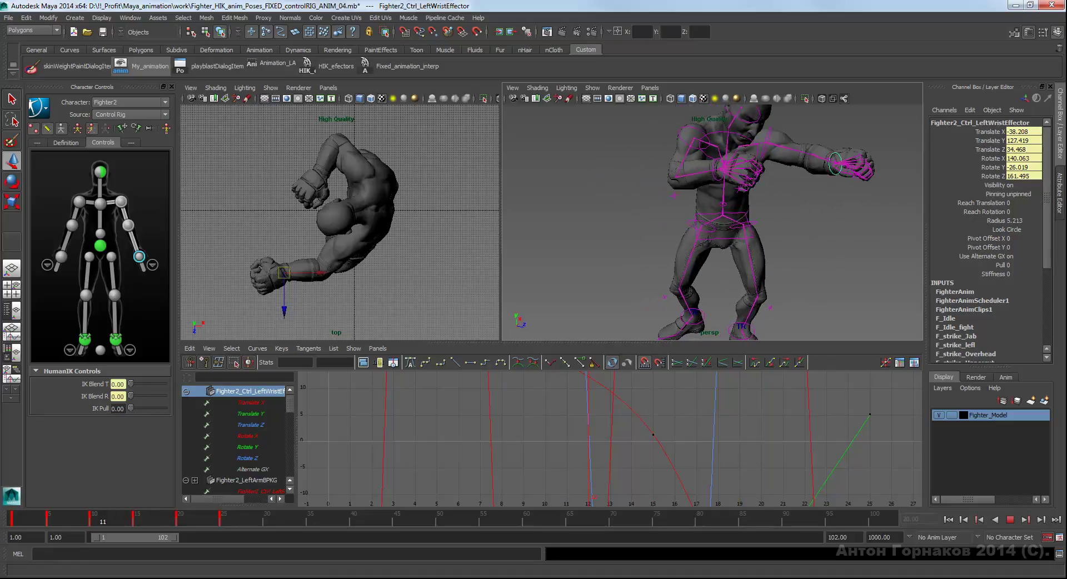
{"action": "key", "text": "alt+v"}
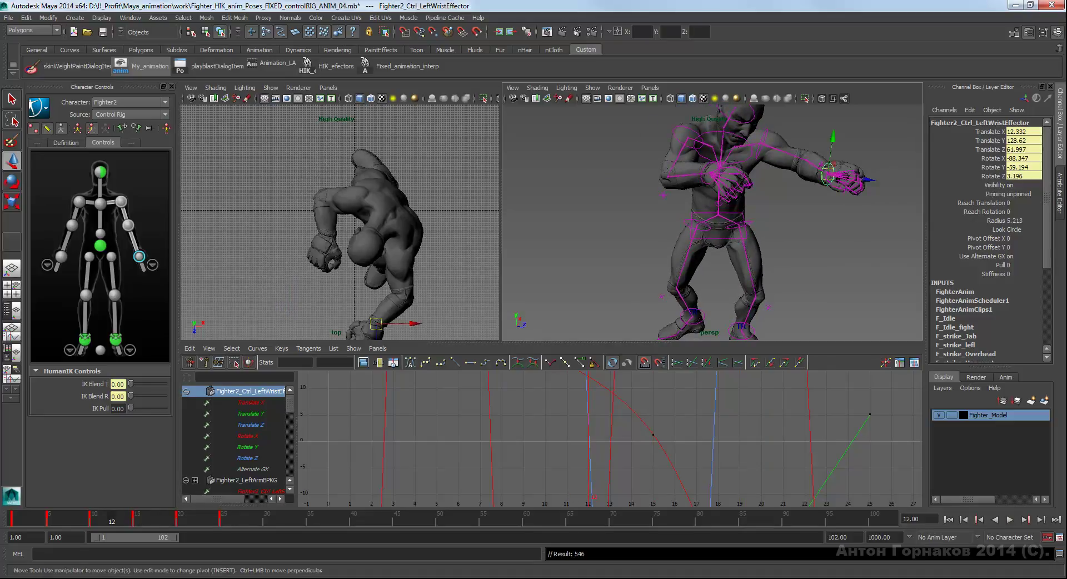
- Play the animation from the hips effector to review it, then clear the selection
{"action": "key", "text": "Escape"}
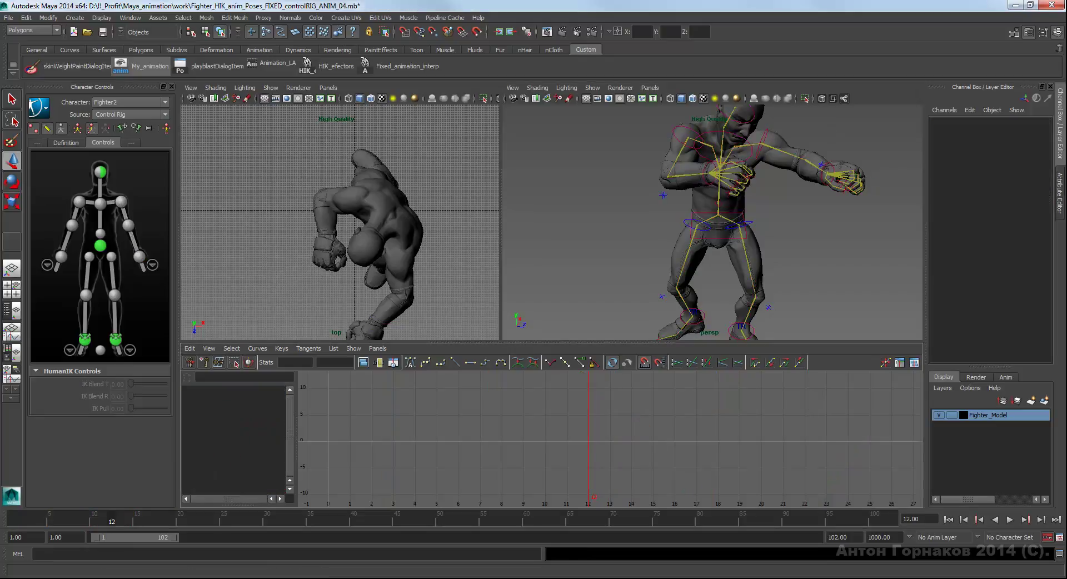
{"action": "left_click", "coordinate": [100, 246]}
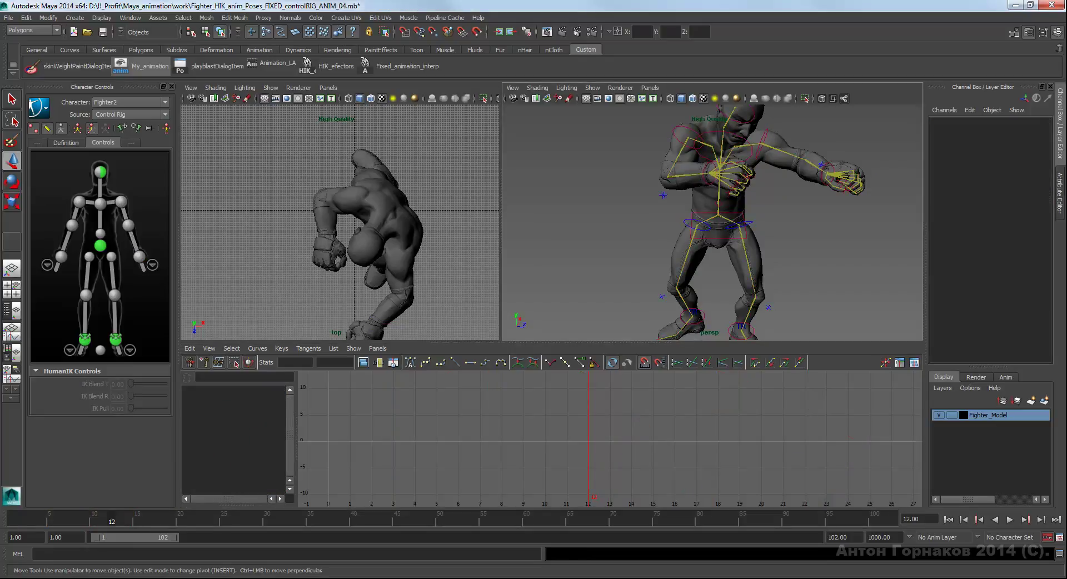
{"action": "key", "text": "alt+v"}
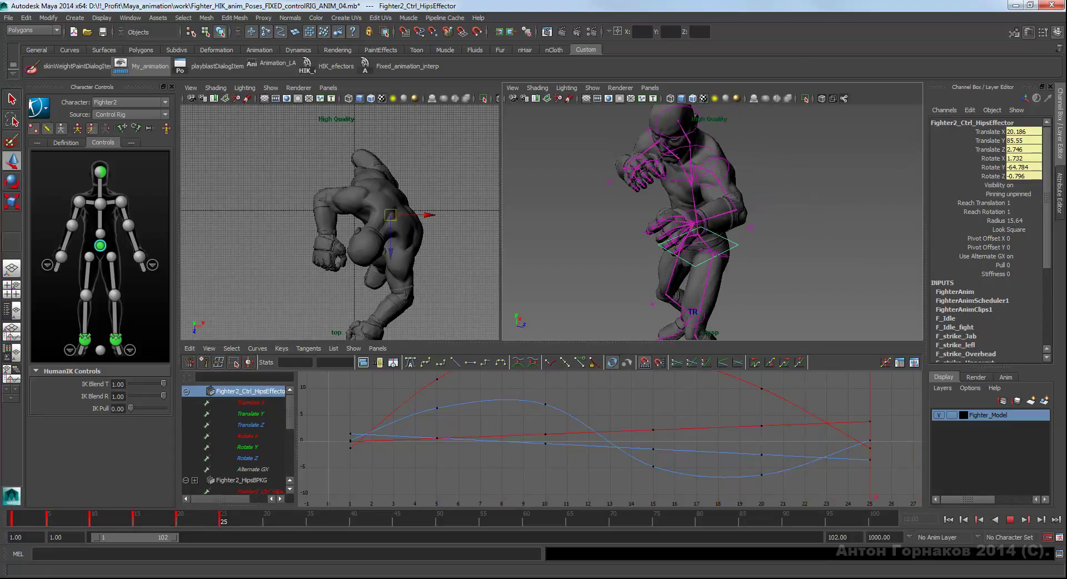
{"action": "key", "text": "alt+v"}
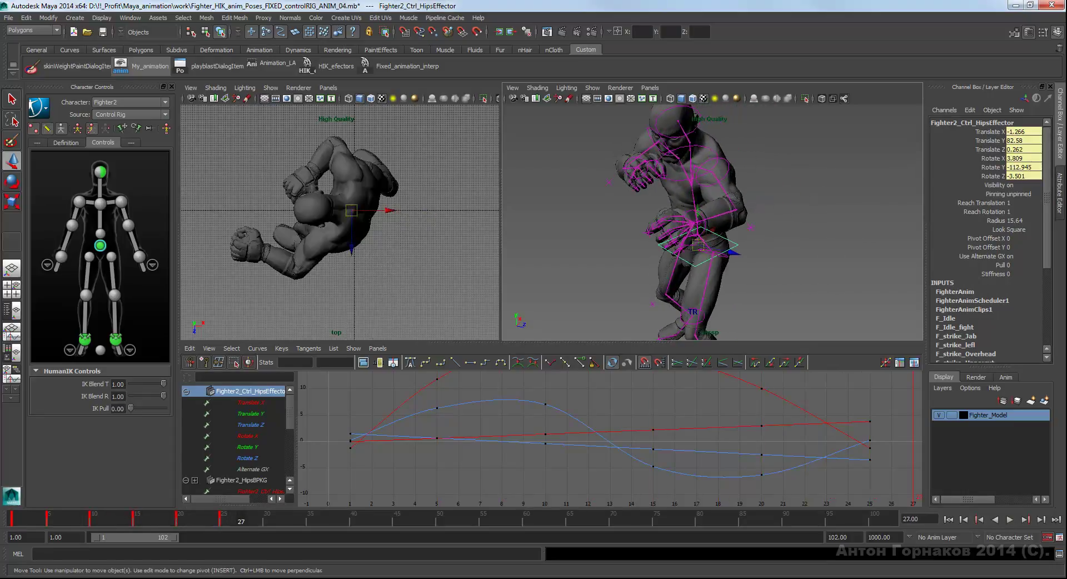
{"action": "key", "text": "q"}
{"action": "left_click", "coordinate": [833, 277]}
{"action": "scroll", "coordinate": [695, 222], "scroll_direction": "up", "scroll_amount": 3}
{"action": "scroll", "coordinate": [694, 222], "scroll_direction": "up", "scroll_amount": 2}
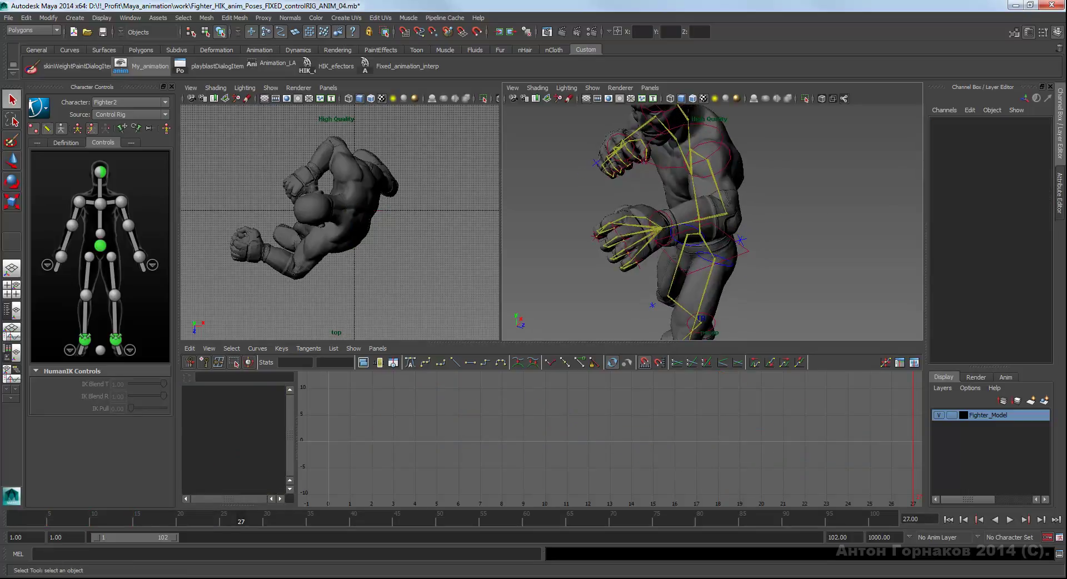
- Select the left upper arm, forearm and hand controls and marquee their keys in the Graph Editor
{"action": "left_click", "coordinate": [124, 213]}
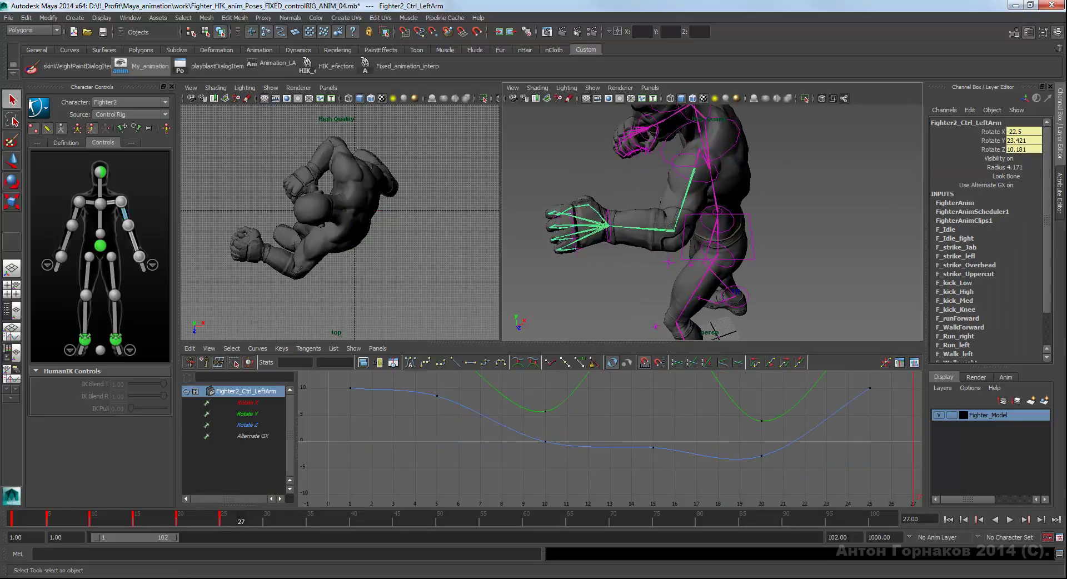
{"action": "left_click", "coordinate": [133, 241], "text": "shift"}
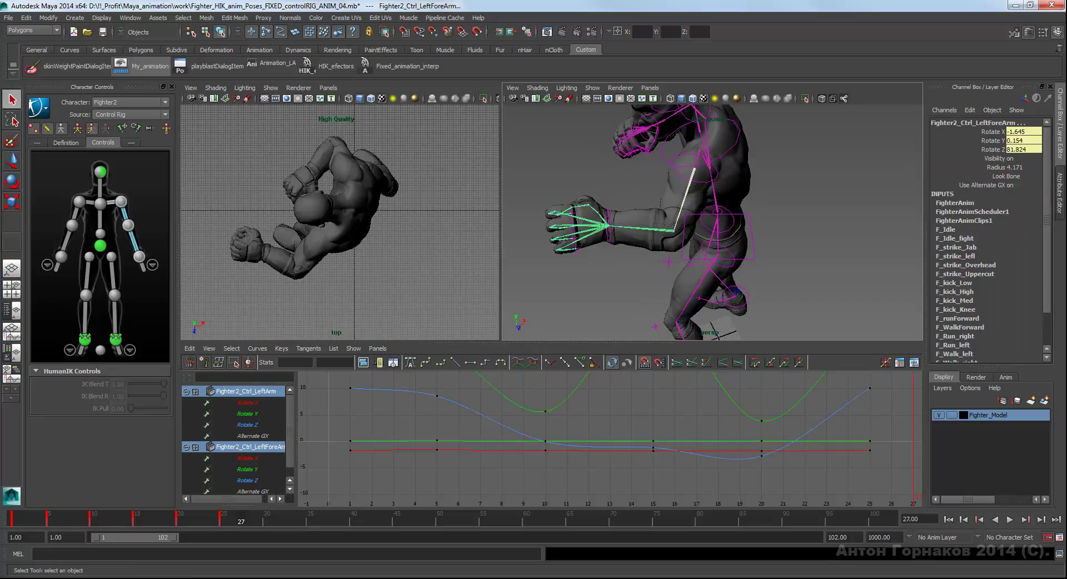
{"action": "left_click", "coordinate": [143, 266], "text": "shift"}
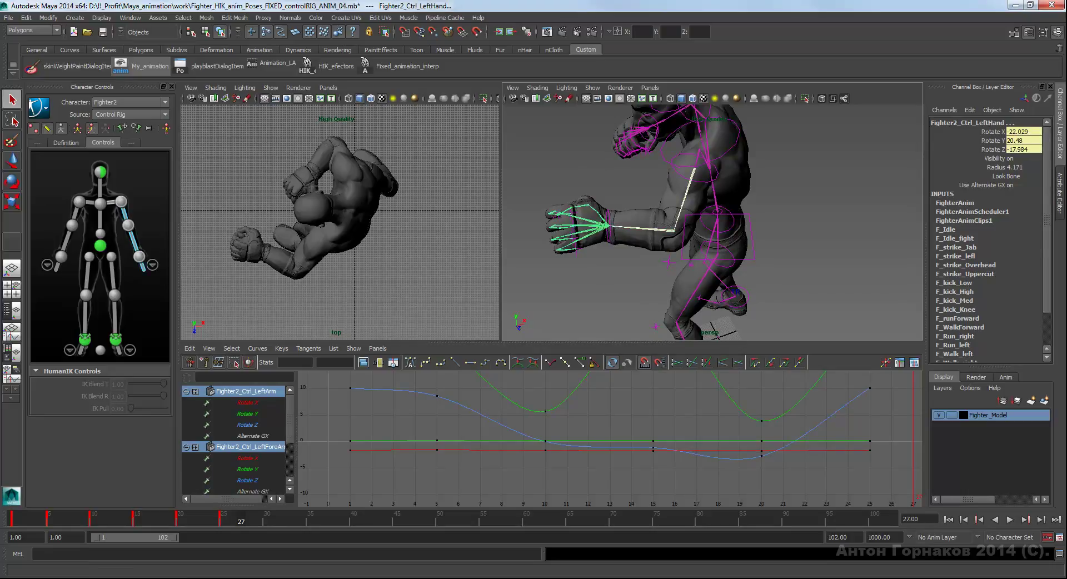
{"action": "key", "text": "a"}
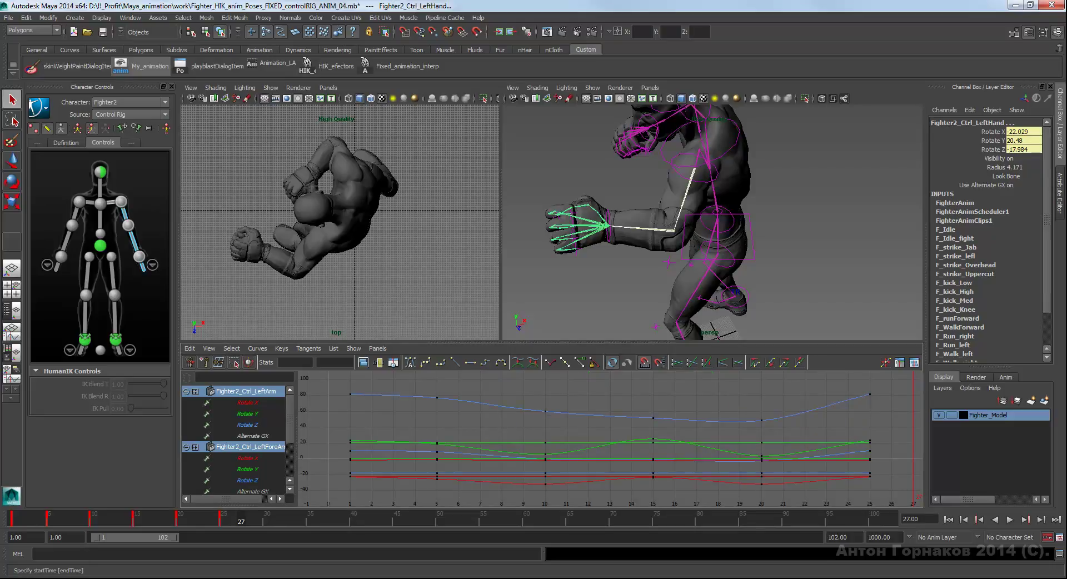
{"action": "left_click_drag", "start_coordinate": [311, 383], "coordinate": [905, 497]}
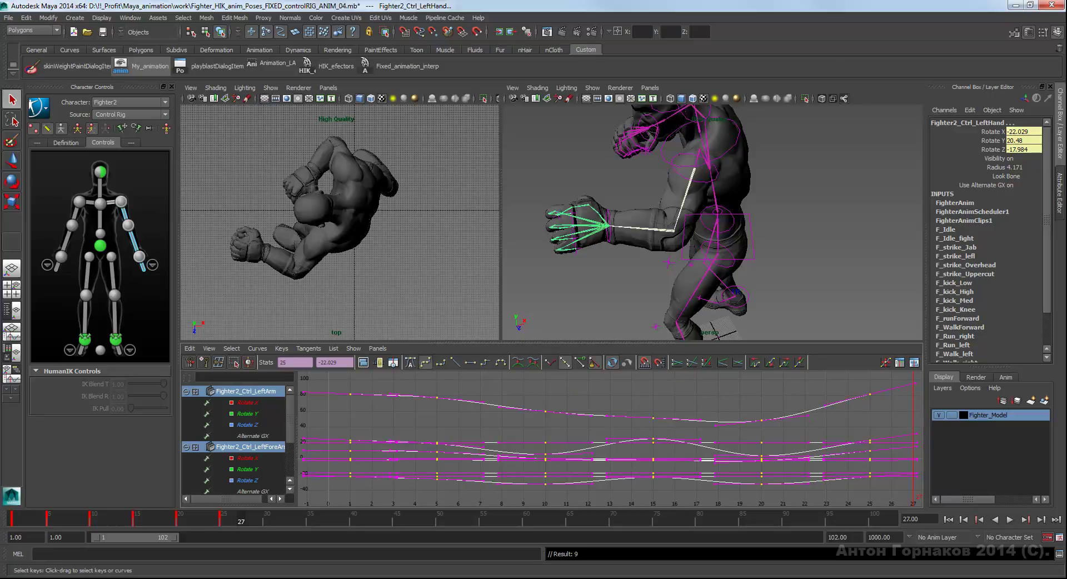
{"action": "left_click", "coordinate": [612, 494]}
{"action": "left_click_drag", "start_coordinate": [695, 222], "coordinate": [806, 222], "text": "alt"}
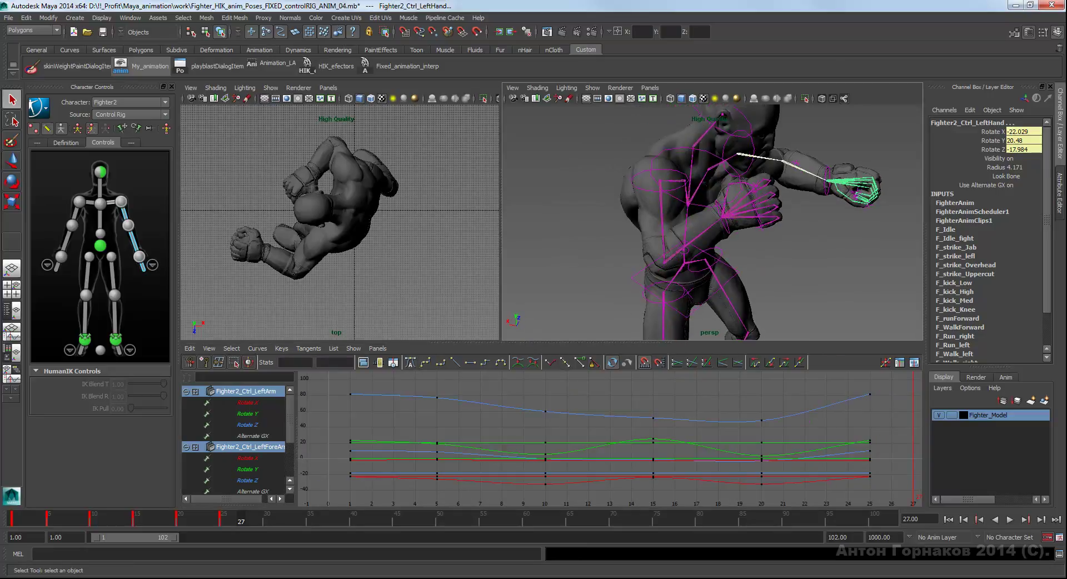
- Give all RightArm, RightForeArm and RightHand keys spline tangents, then play back the animation
{"action": "left_click", "coordinate": [76, 213]}
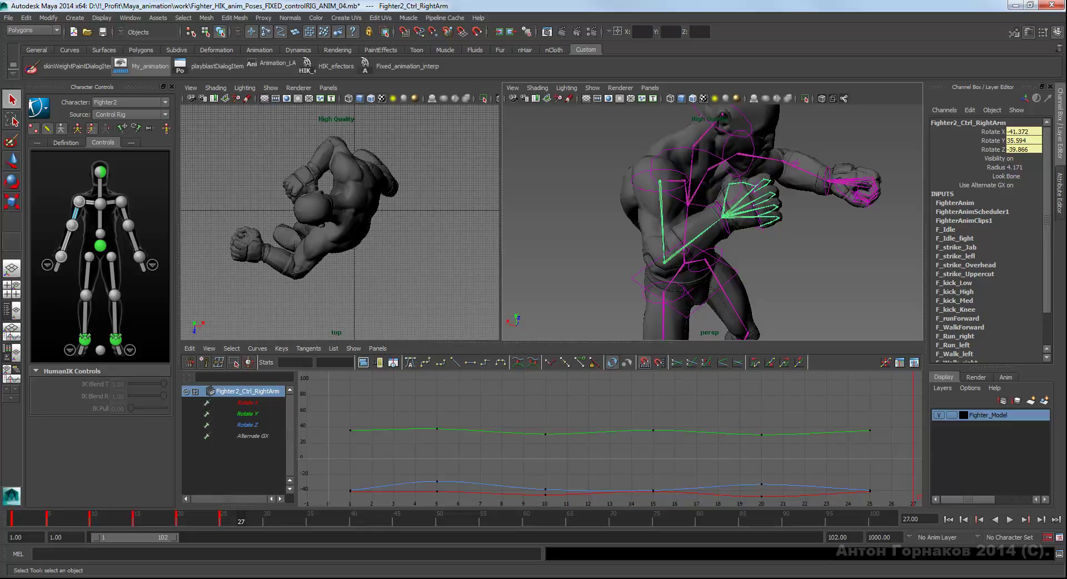
{"action": "left_click", "coordinate": [67, 241], "text": "shift"}
{"action": "left_click", "coordinate": [61, 256], "text": "shift"}
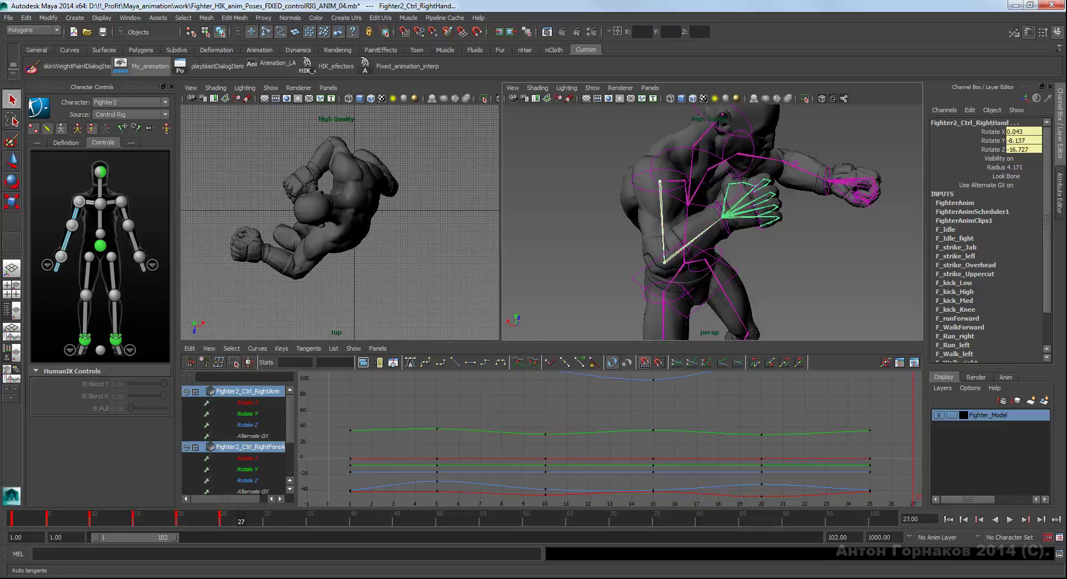
{"action": "key", "text": "f"}
{"action": "left_click_drag", "start_coordinate": [918, 503], "coordinate": [334, 386]}
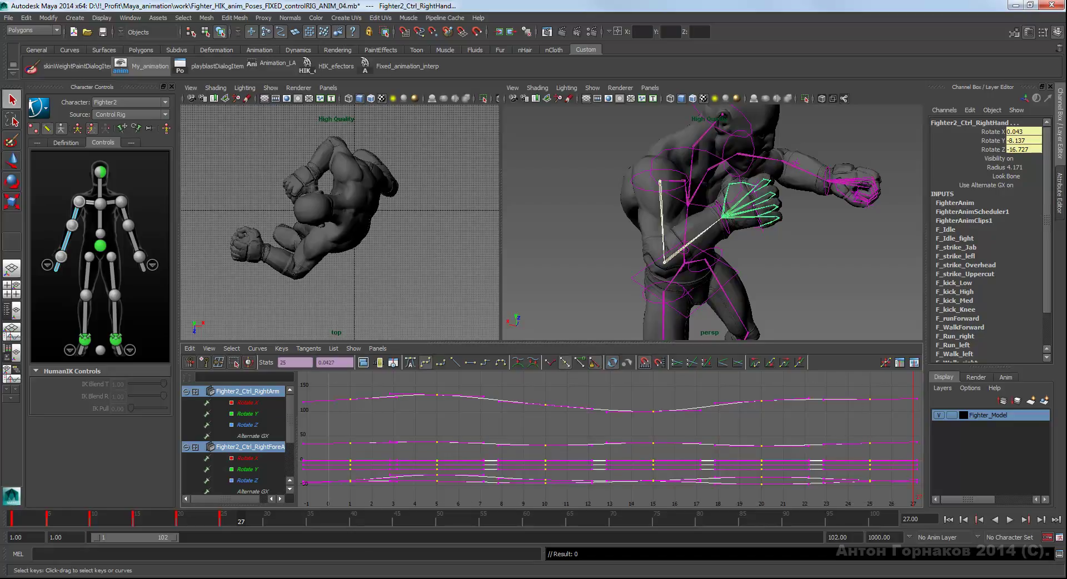
{"action": "left_click", "coordinate": [426, 362]}
{"action": "left_click", "coordinate": [834, 289]}
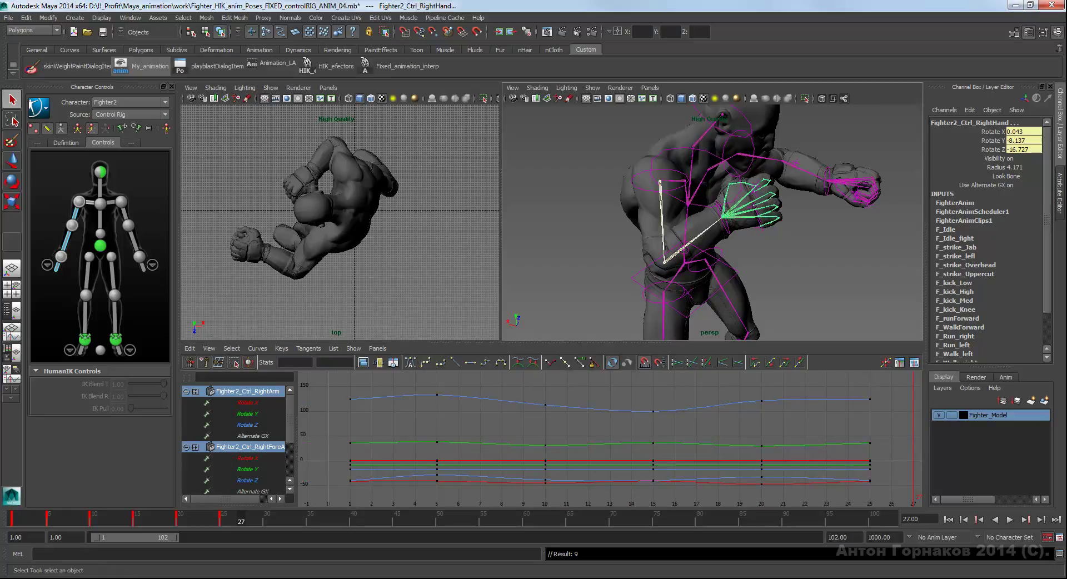
{"action": "key", "text": "f"}
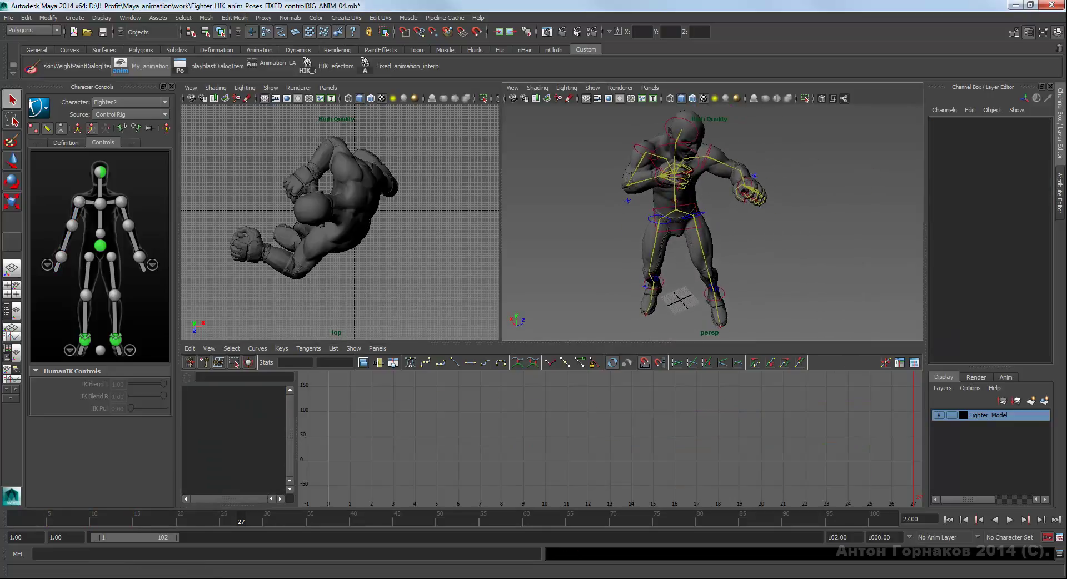
{"action": "key", "text": "alt+v"}
{"action": "key", "text": "alt+v"}
- Set the playback end frame to 25
{"action": "left_click", "coordinate": [837, 536]}
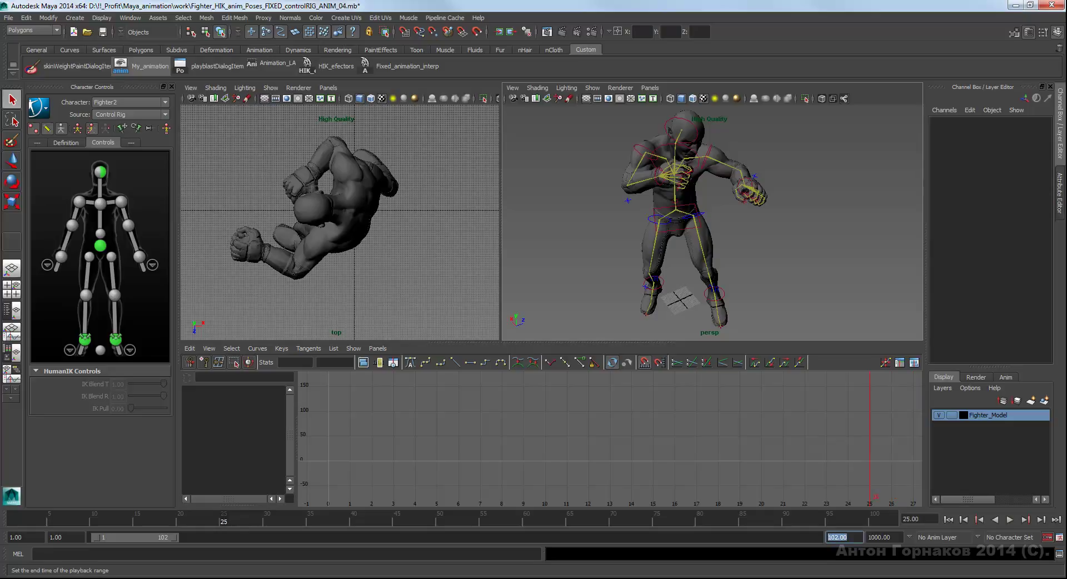
{"action": "type", "text": "25"}
{"action": "key", "text": "Return"}
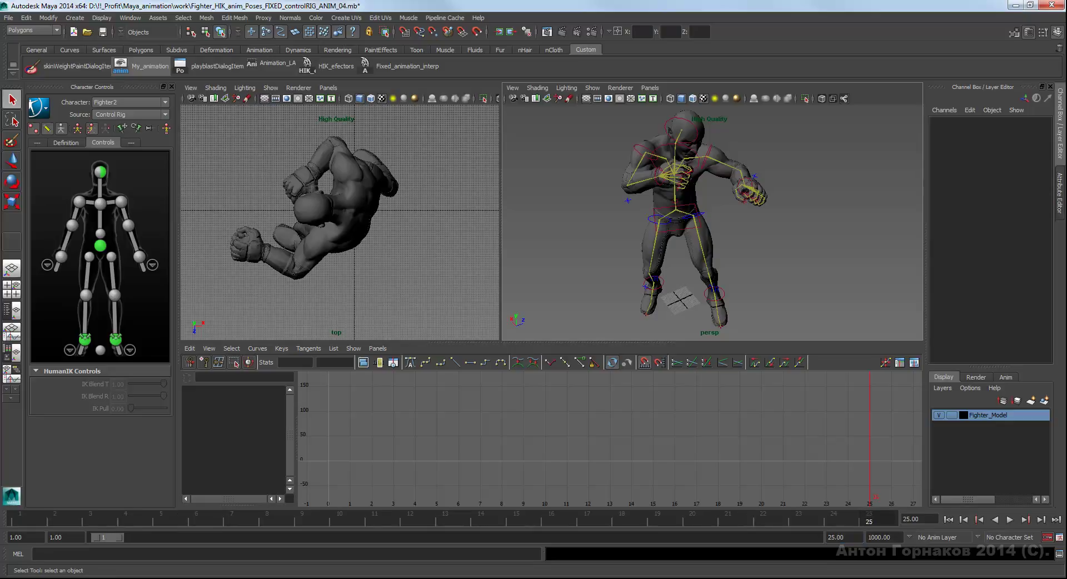
- For the hips effector, open the Trax Create Animation Clip options and name the clip F_Turn_Right
{"action": "left_click", "coordinate": [100, 245]}
{"action": "left_click", "coordinate": [914, 361]}
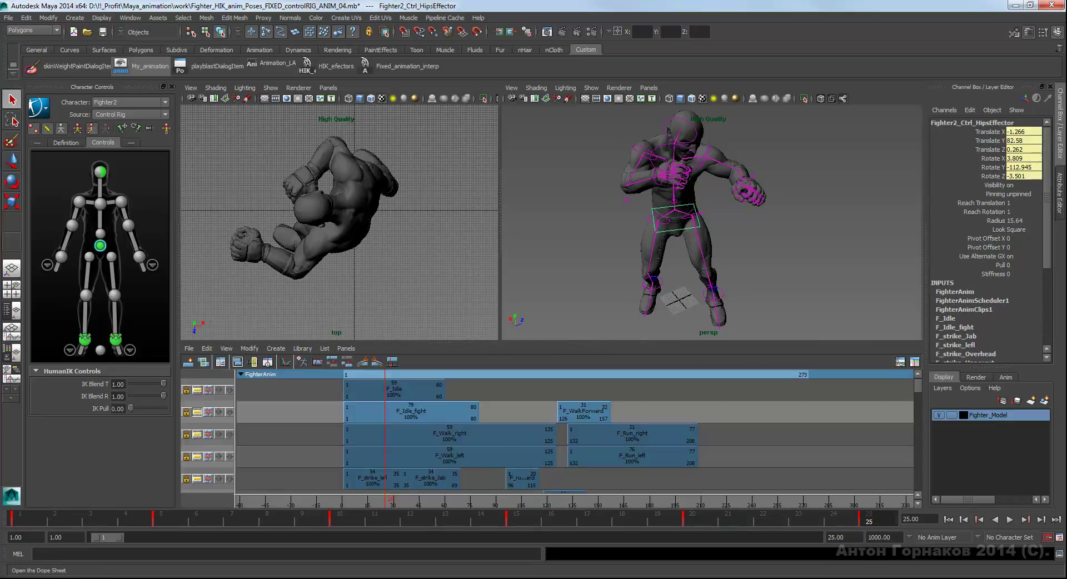
{"action": "left_click", "coordinate": [276, 349]}
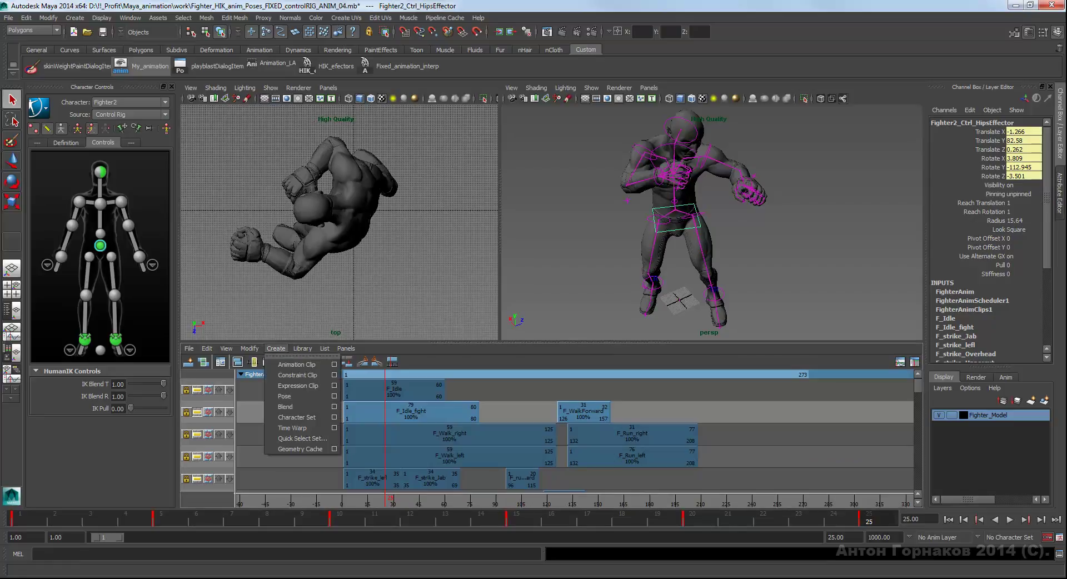
{"action": "left_click", "coordinate": [334, 364]}
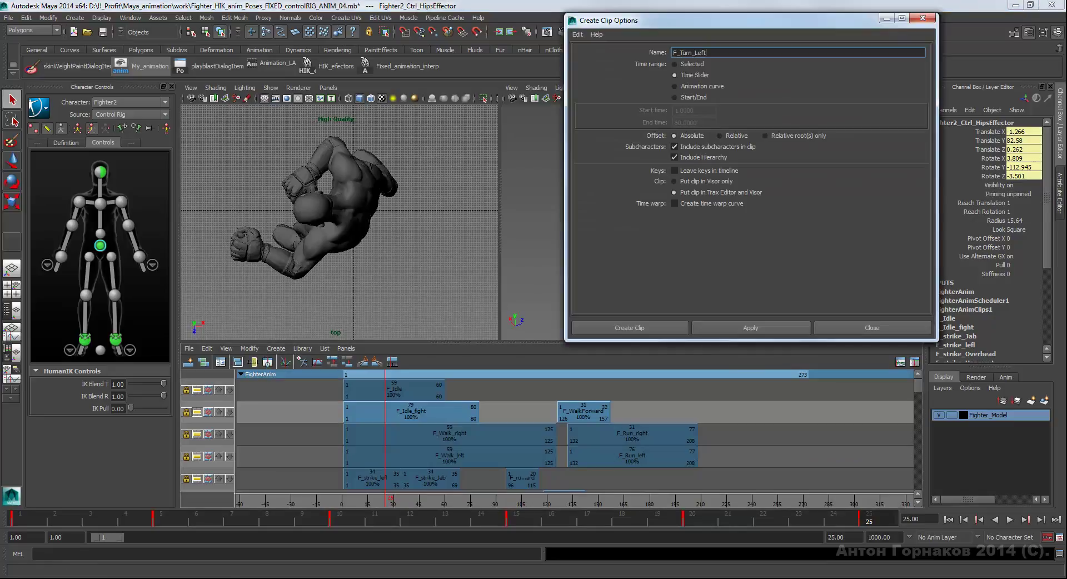
{"action": "left_click_drag", "start_coordinate": [706, 52], "coordinate": [696, 52]}
{"action": "type", "text": "Righ"}
- Create the F_Turn_Right clip and move F_Turn_Left beside it on the track
{"action": "left_click", "coordinate": [629, 328]}
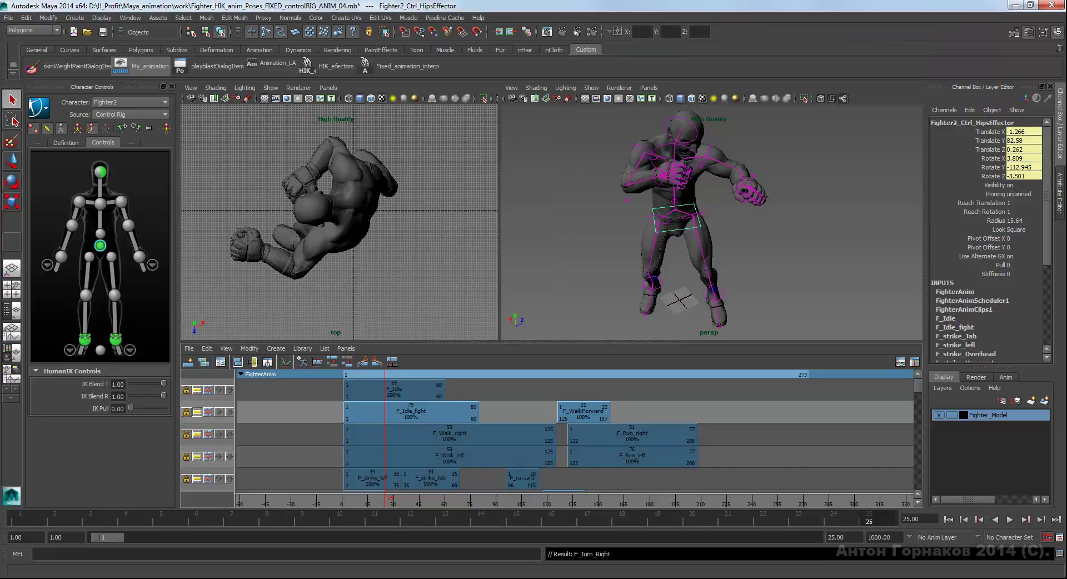
{"action": "scroll", "coordinate": [578, 430], "scroll_direction": "down", "scroll_amount": 2}
{"action": "scroll", "coordinate": [578, 431], "scroll_direction": "down", "scroll_amount": 1}
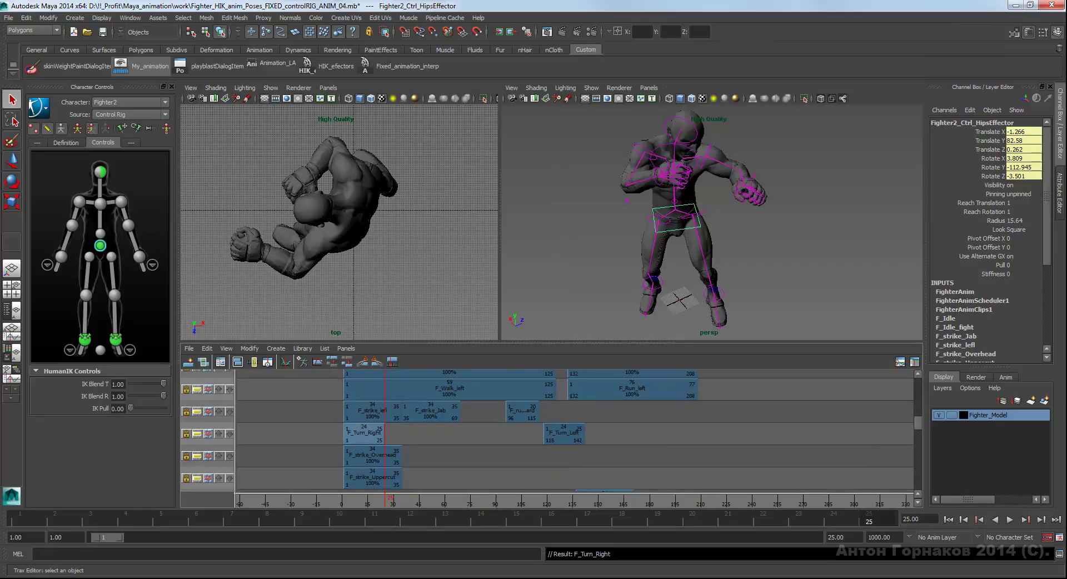
{"action": "scroll", "coordinate": [578, 431], "scroll_direction": "down", "scroll_amount": 1}
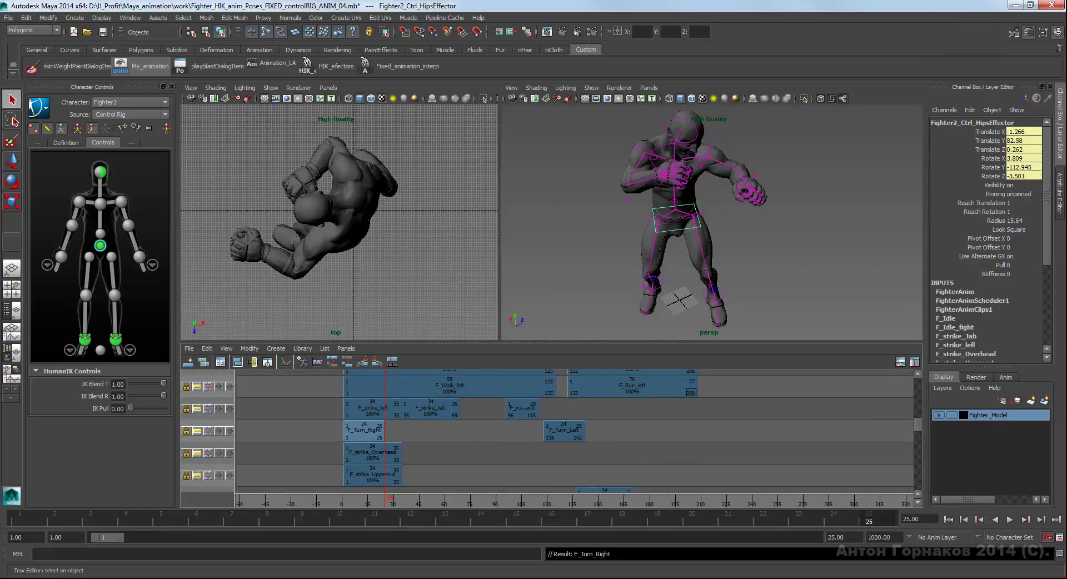
{"action": "left_click", "coordinate": [564, 430]}
{"action": "left_click_drag", "start_coordinate": [564, 430], "coordinate": [412, 430]}
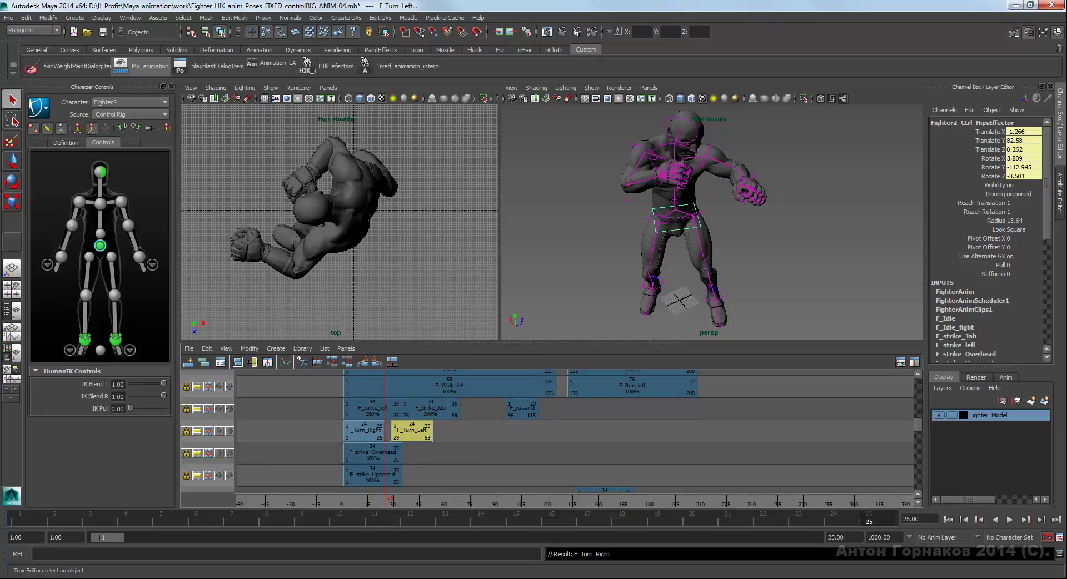
- Disable the F_Turn_Right clip and enable the F_Turn_Left clip
{"action": "left_click", "coordinate": [364, 431]}
{"action": "right_click", "coordinate": [365, 432]}
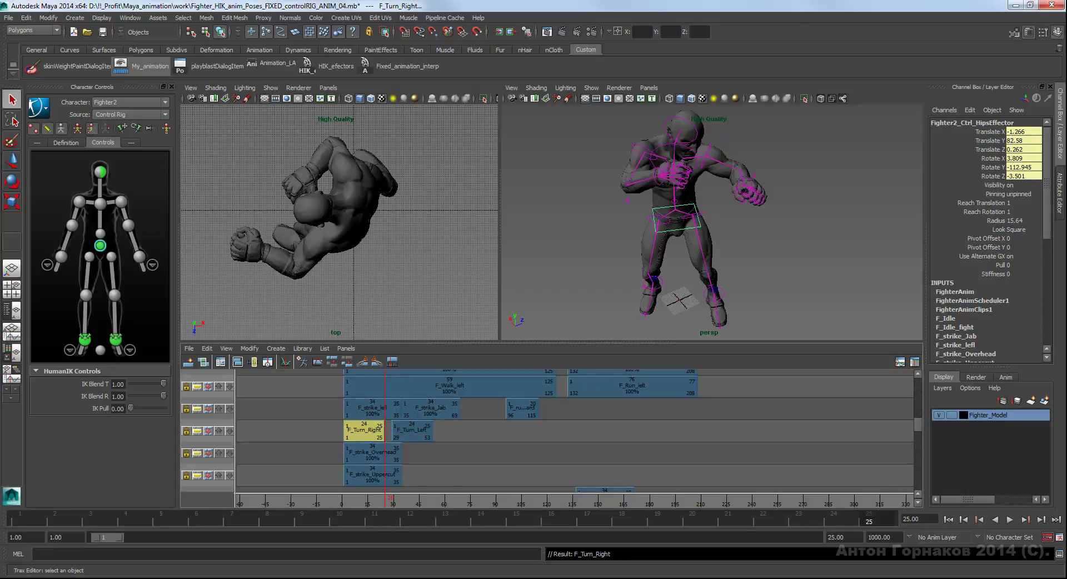
{"action": "right_click", "coordinate": [365, 436]}
{"action": "left_click", "coordinate": [400, 179]}
{"action": "left_click", "coordinate": [412, 431]}
{"action": "right_click", "coordinate": [411, 431]}
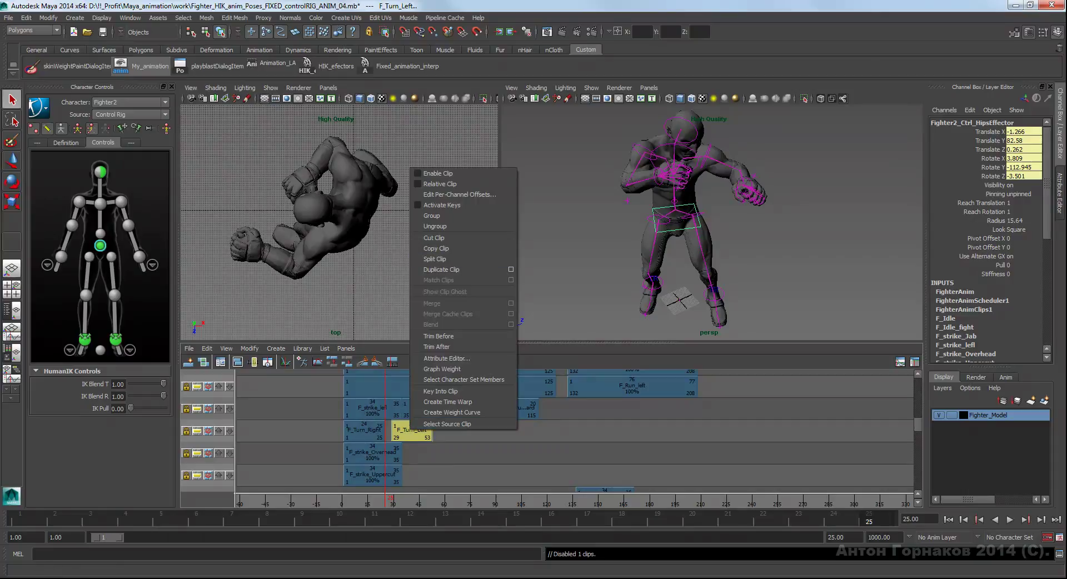
{"action": "left_click", "coordinate": [434, 173]}
- Play the left turn from frame 1, extending the playback range to frame 496
{"action": "key", "text": "alt+shift+v"}
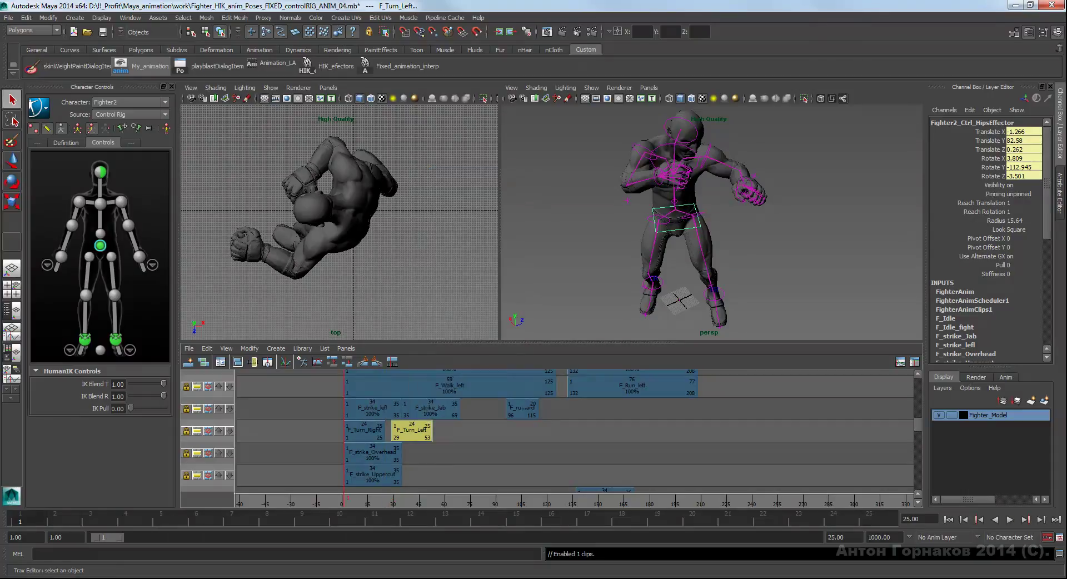
{"action": "key", "text": "alt+v"}
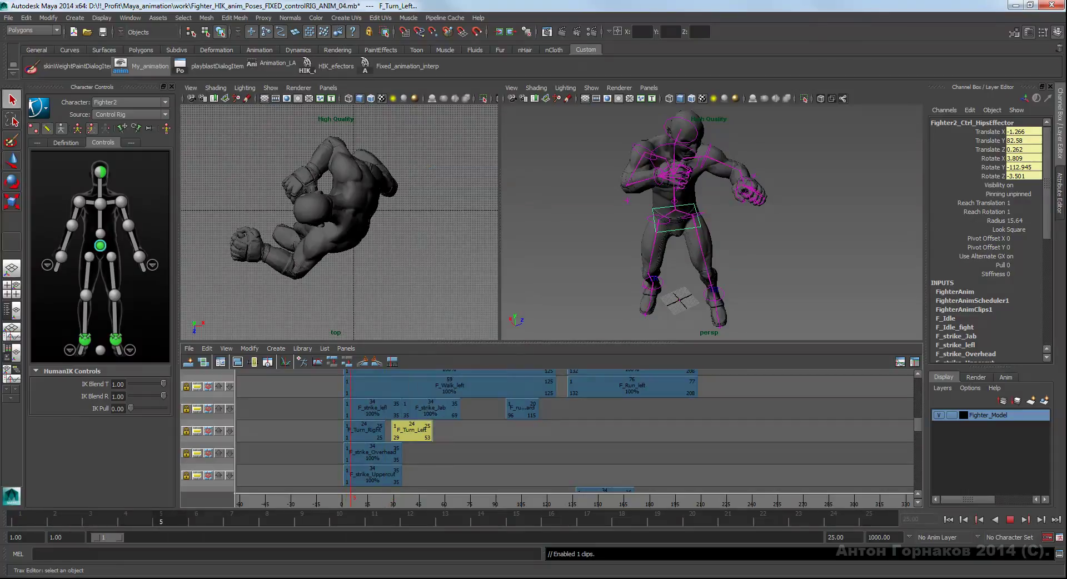
{"action": "key", "text": "alt+v"}
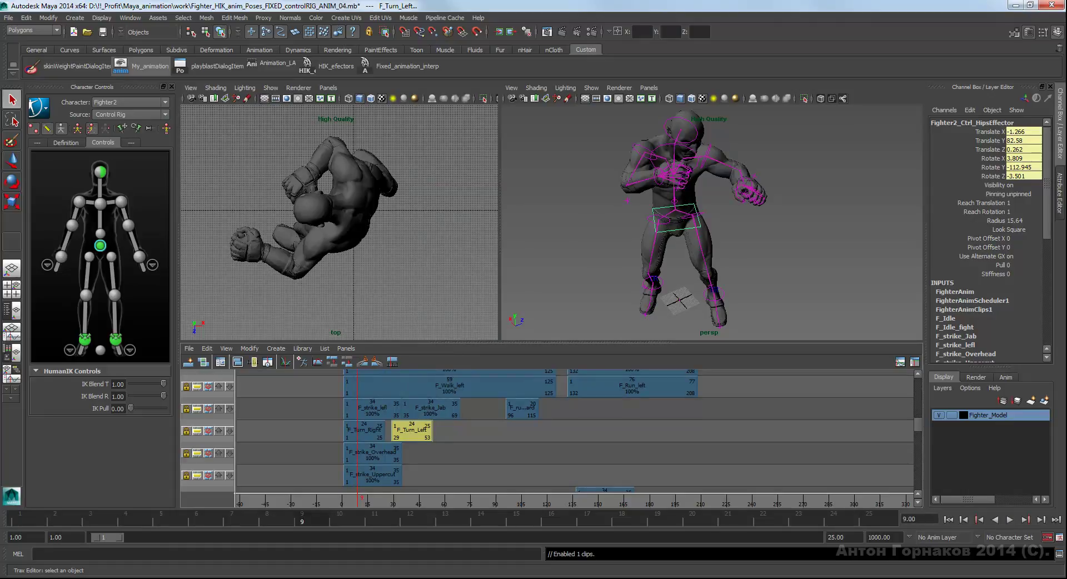
{"action": "left_click_drag", "start_coordinate": [122, 537], "coordinate": [459, 537]}
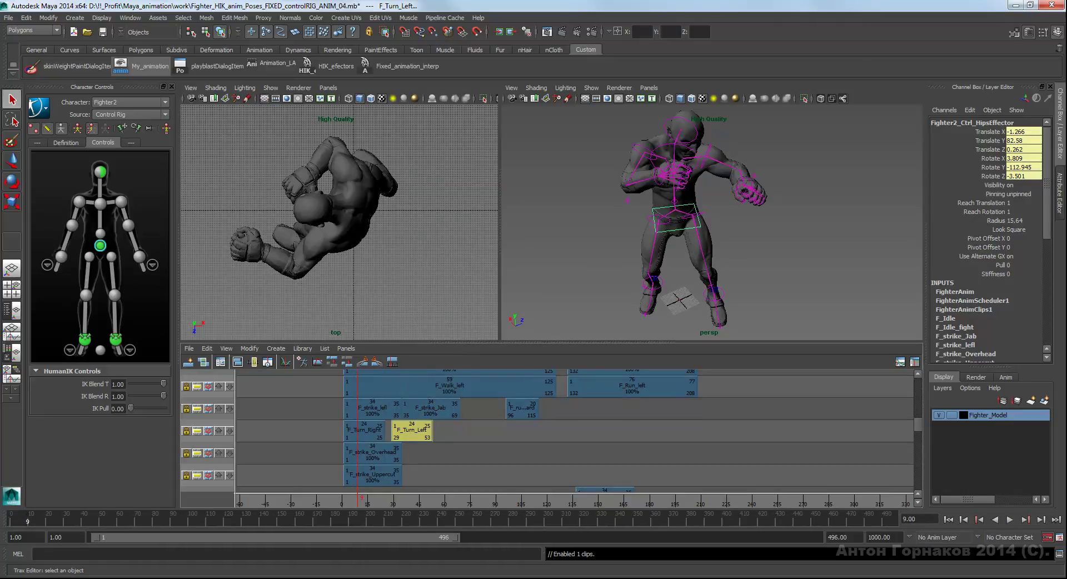
{"action": "key", "text": "alt+v"}
{"action": "key", "text": "alt+v"}
- Replay the F_Turn_Left clip and view the character from behind
{"action": "right_click", "coordinate": [412, 429]}
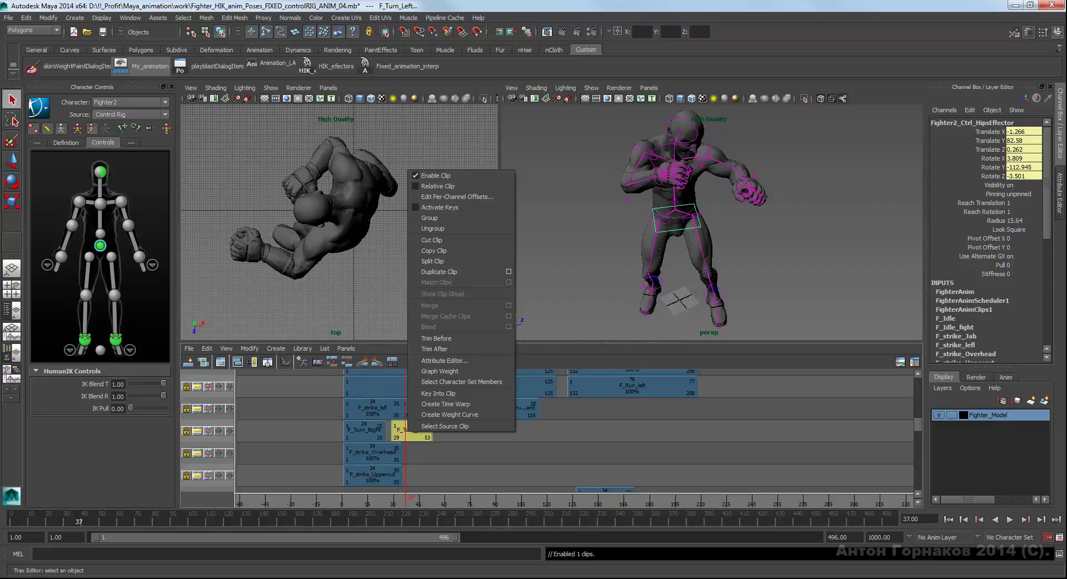
{"action": "key", "text": "Escape"}
{"action": "key", "text": "alt+v"}
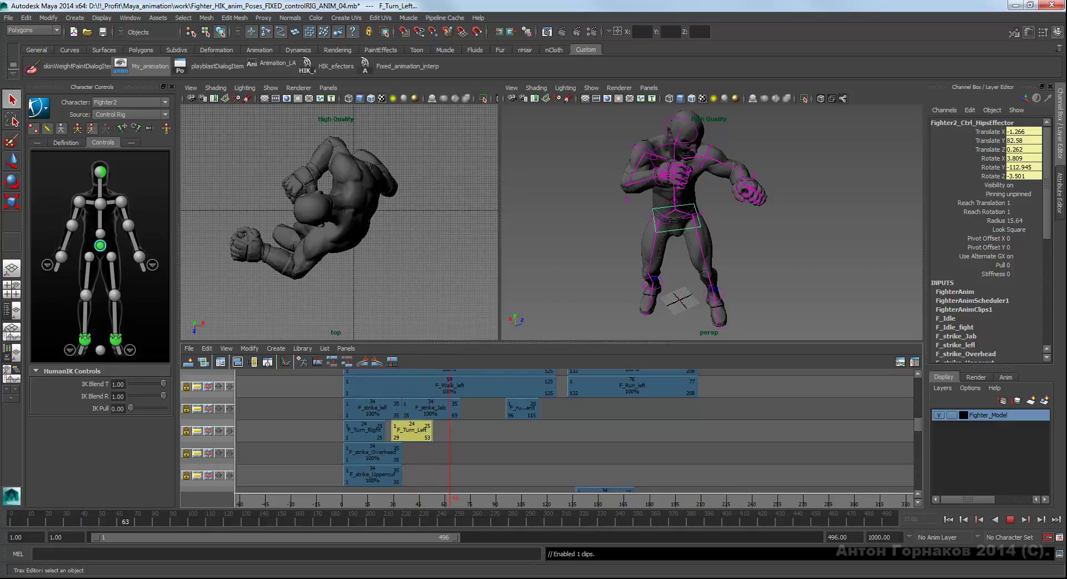
{"action": "key", "text": "Escape"}
{"action": "left_click", "coordinate": [411, 430]}
{"action": "key", "text": "alt+v"}
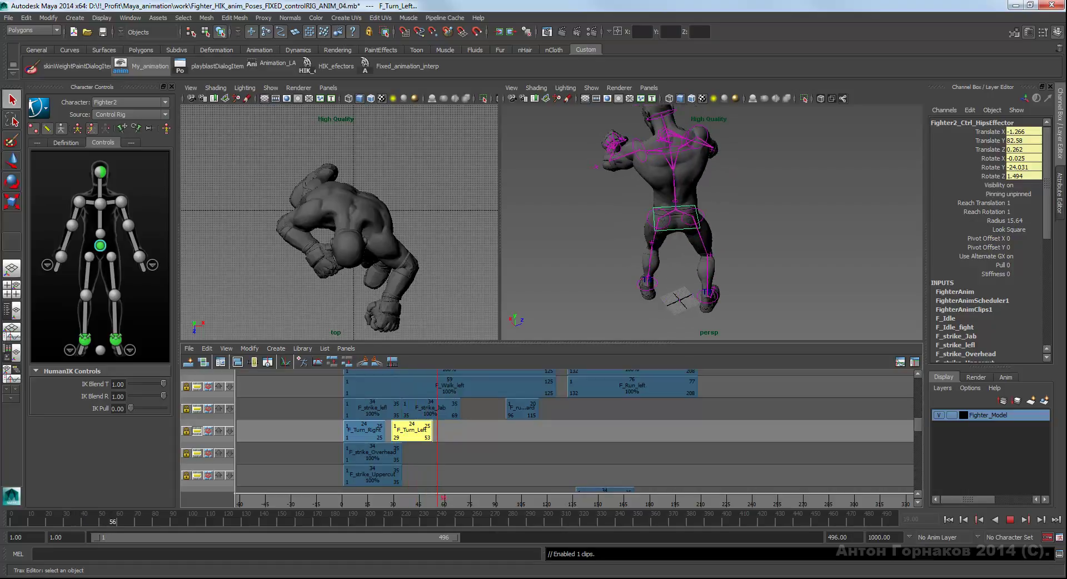
{"action": "key", "text": "alt+v"}
{"action": "left_click_drag", "start_coordinate": [667, 223], "coordinate": [726, 217], "text": "alt"}
- Enable F_Turn_Right and play both turn clips together, stopping at frame 55
{"action": "left_click", "coordinate": [364, 430]}
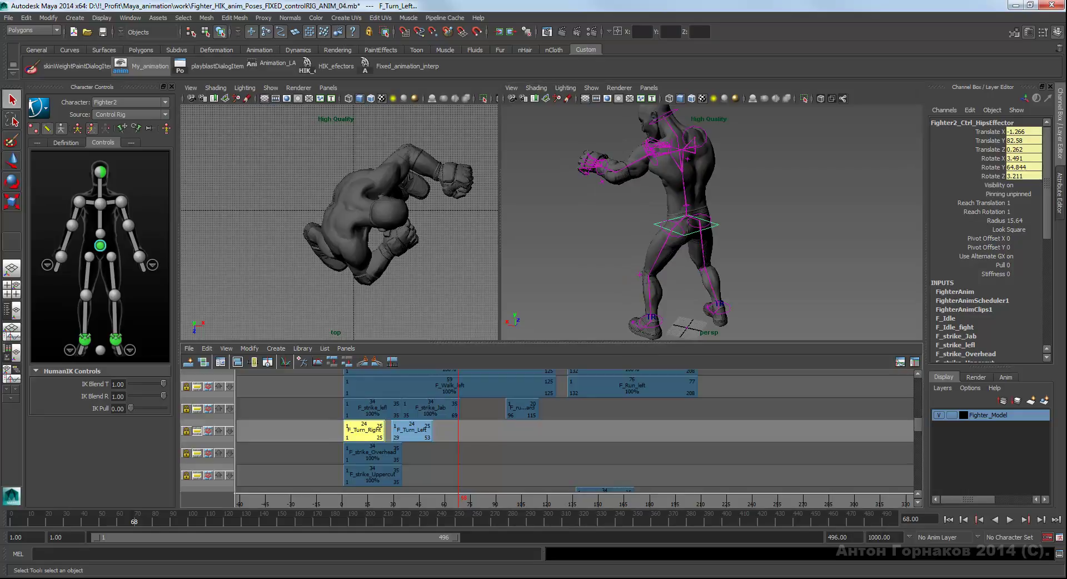
{"action": "right_click", "coordinate": [368, 431]}
{"action": "left_click", "coordinate": [400, 171]}
{"action": "key", "text": "alt+v"}
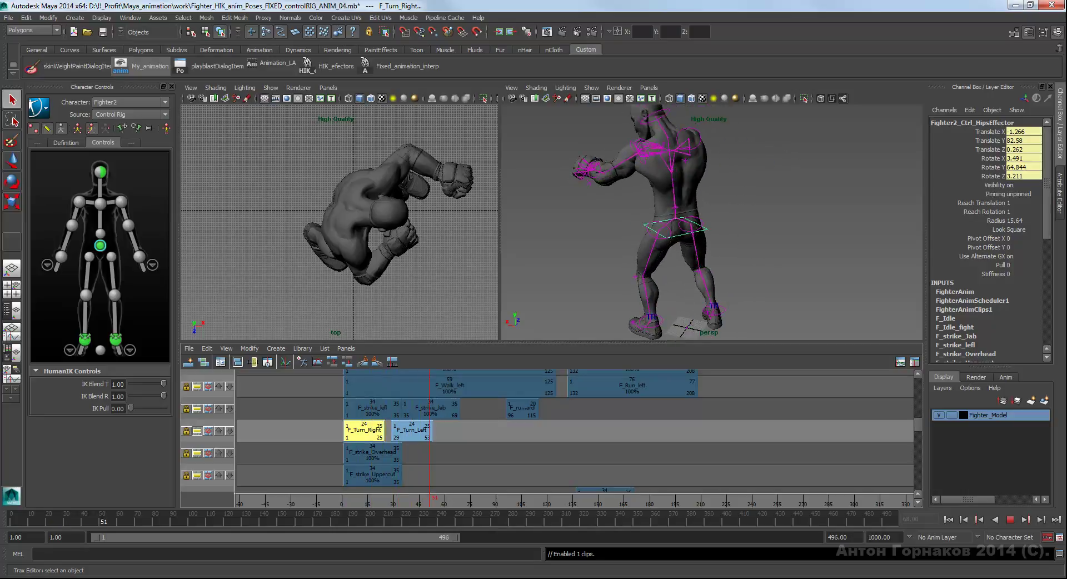
{"action": "key", "text": "alt+v"}
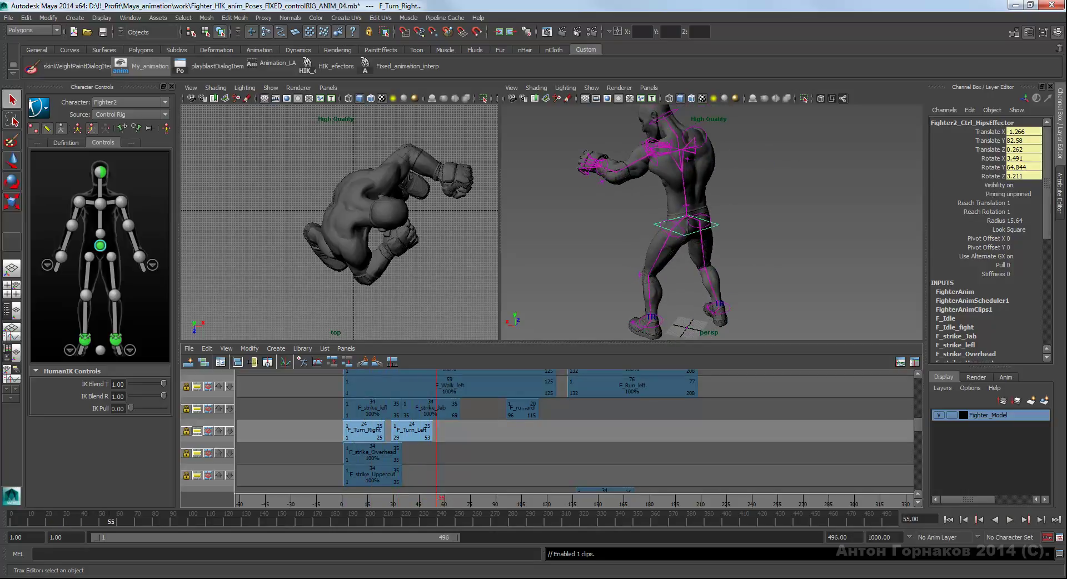
- Disable F_Turn_Left, leaving only the F_Turn_Right clip enabled
{"action": "right_click", "coordinate": [365, 433]}
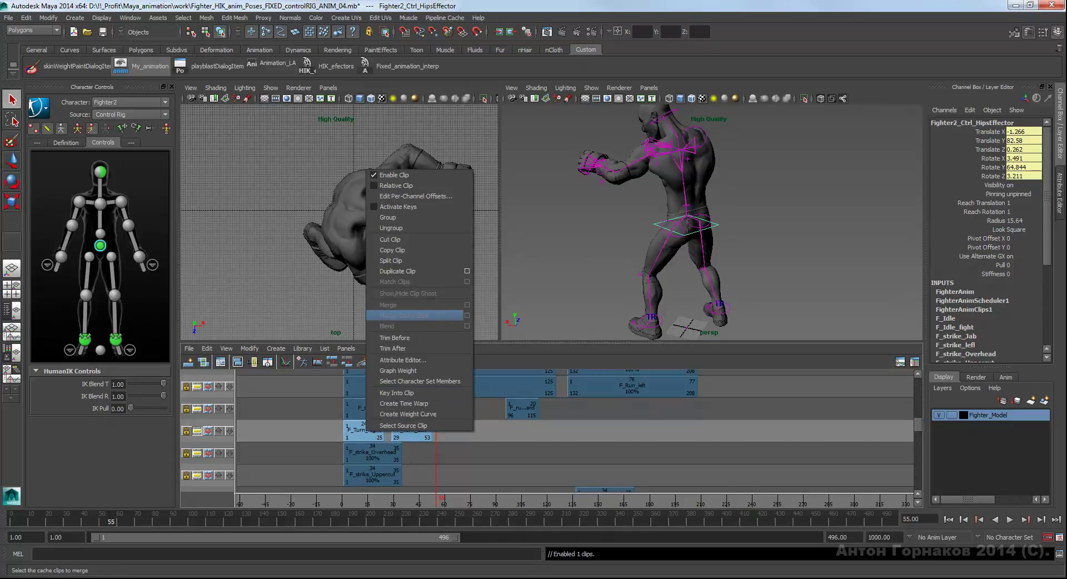
{"action": "left_click", "coordinate": [400, 174]}
{"action": "left_click", "coordinate": [412, 431]}
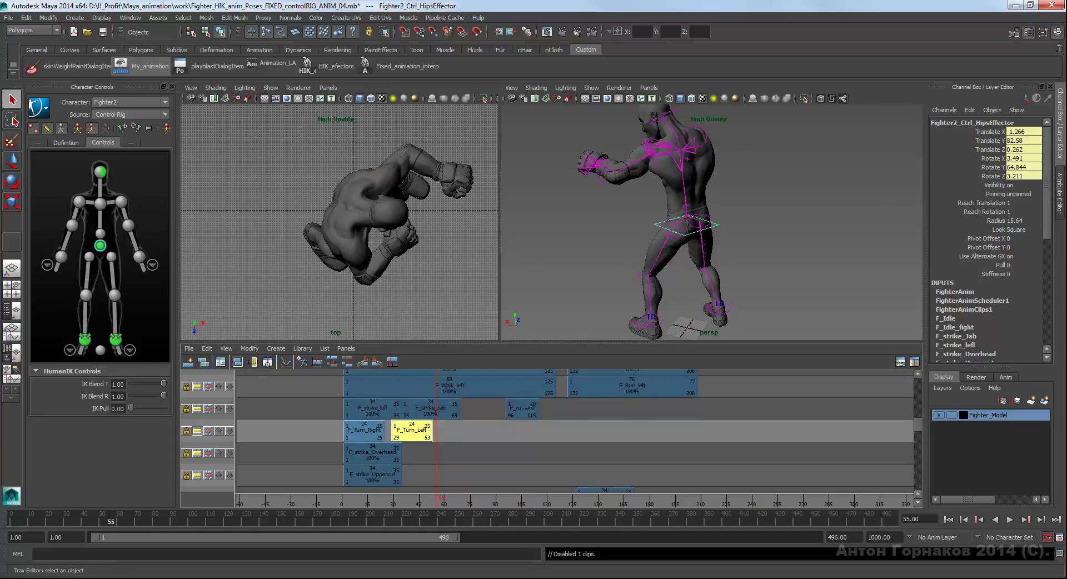
{"action": "right_click", "coordinate": [411, 432]}
{"action": "left_click", "coordinate": [439, 173]}
{"action": "left_click", "coordinate": [423, 447]}
{"action": "left_click", "coordinate": [364, 431]}
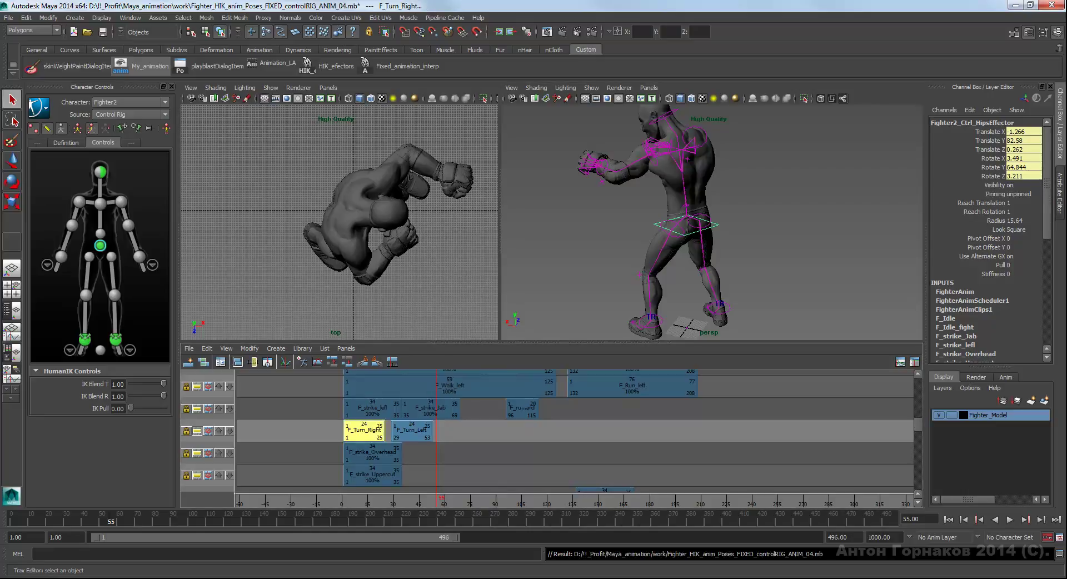
{"action": "right_click", "coordinate": [365, 432]}
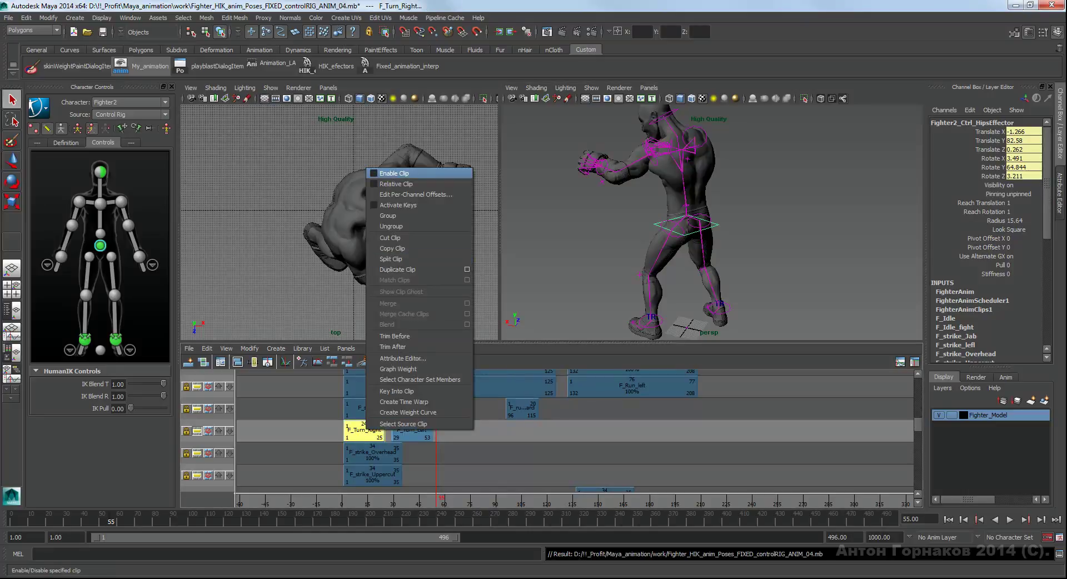
{"action": "left_click", "coordinate": [389, 172]}
{"action": "left_click", "coordinate": [837, 537]}
- Set the playback end to frame 25 and preview the right turn from behind
{"action": "type", "text": "25"}
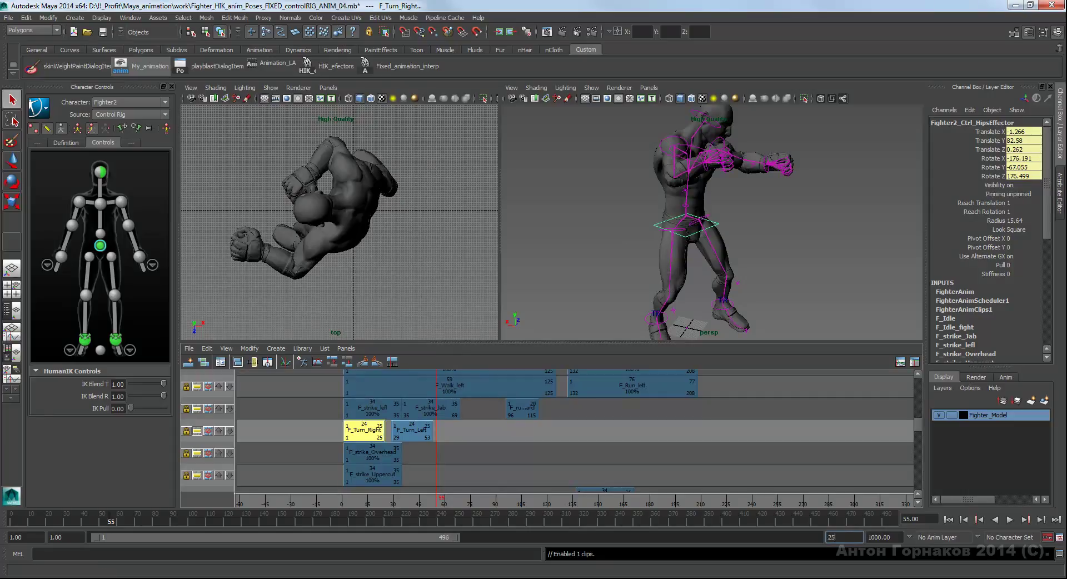
{"action": "key", "text": "Return"}
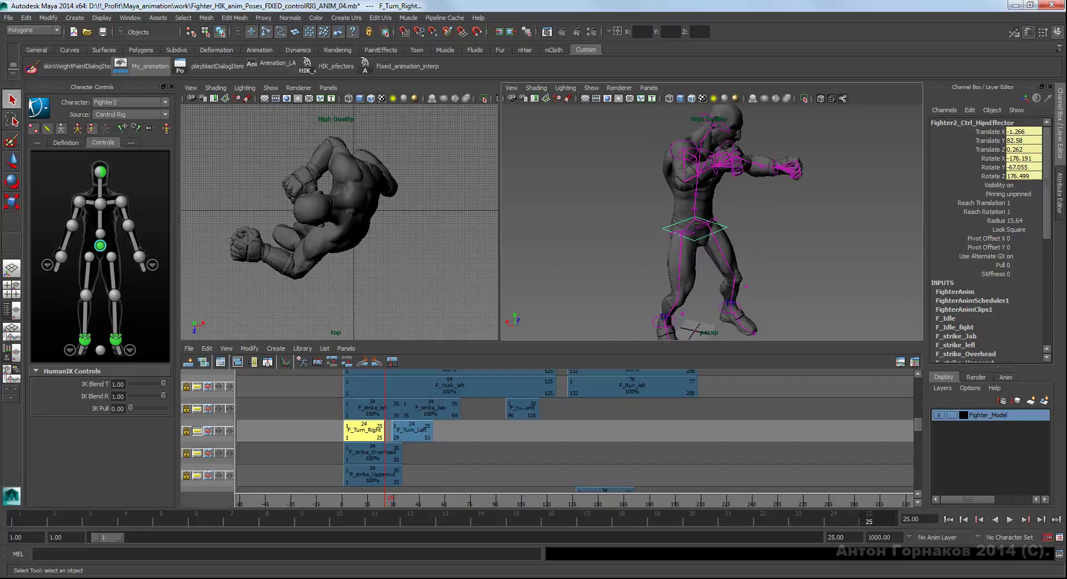
{"action": "left_click_drag", "start_coordinate": [639, 223], "coordinate": [777, 223], "text": "alt"}
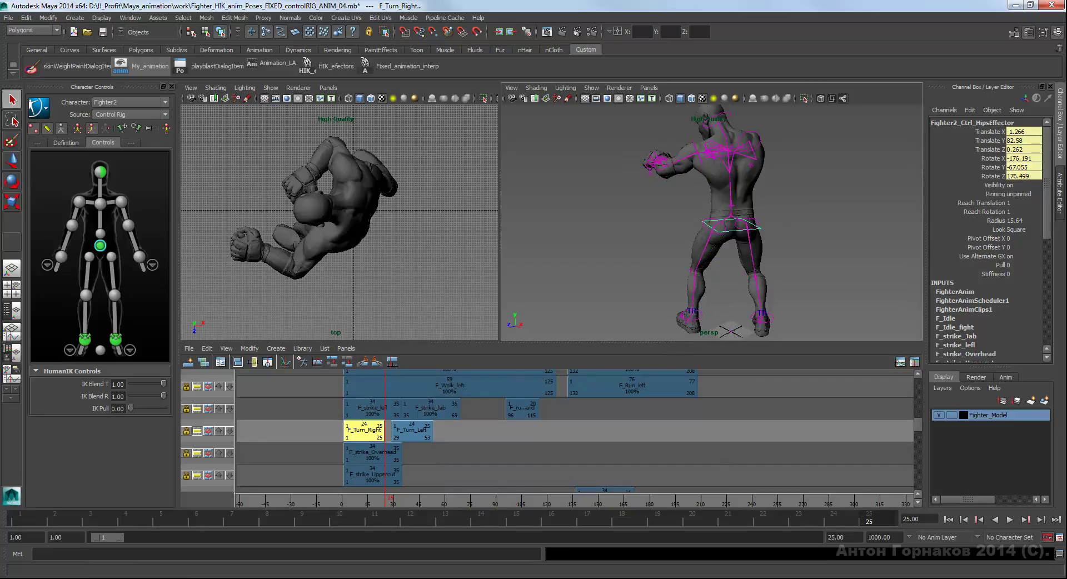
{"action": "key", "text": "alt+v"}
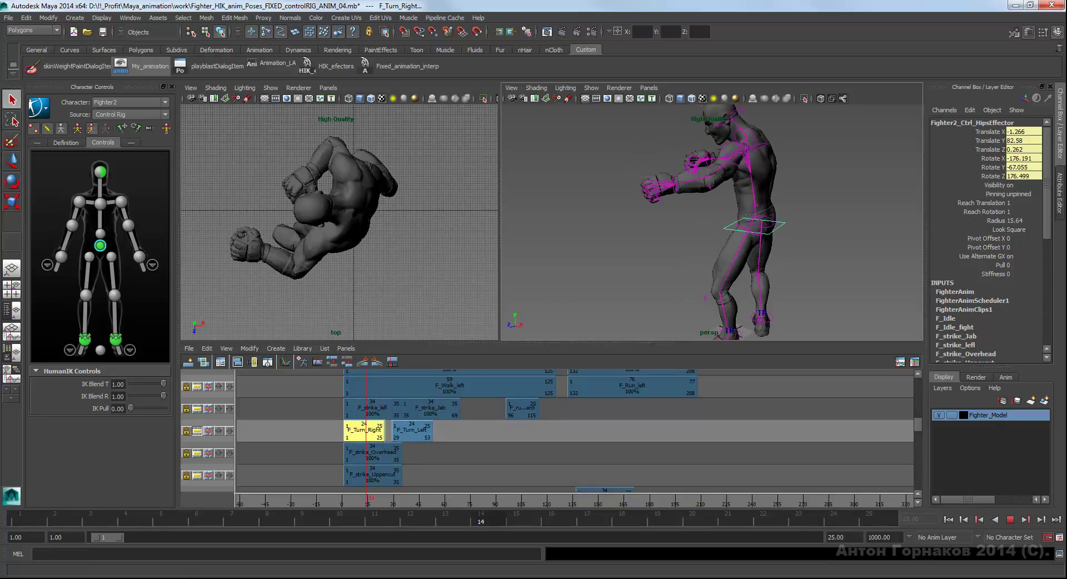
{"action": "key", "text": "alt+v"}
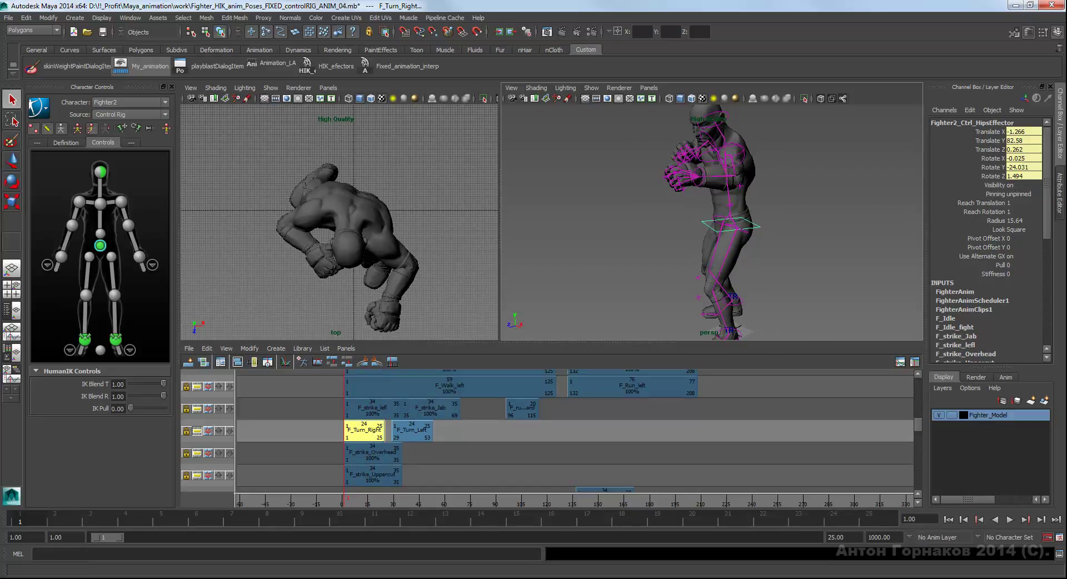
{"action": "left_click", "coordinate": [39, 108]}
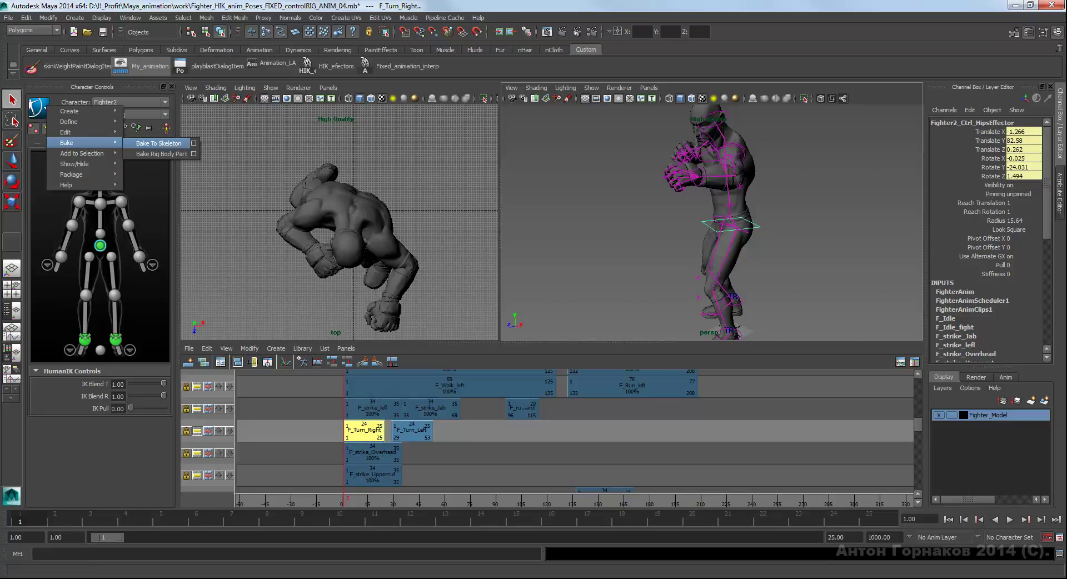
- Bake the animation using the Bake To Skeleton options and play the result back
{"action": "left_click", "coordinate": [194, 143]}
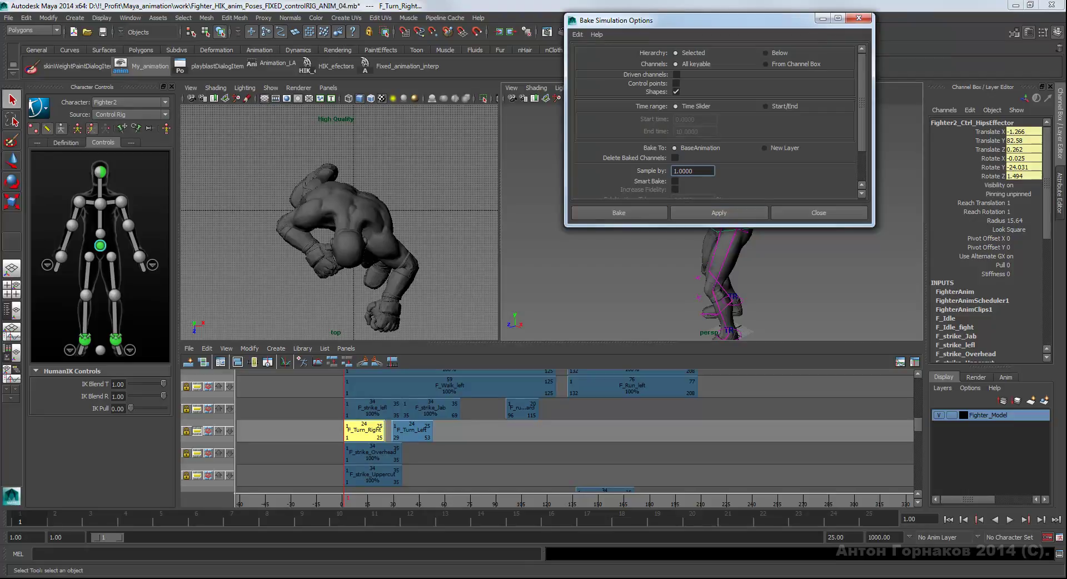
{"action": "left_click_drag", "start_coordinate": [719, 225], "coordinate": [719, 314]}
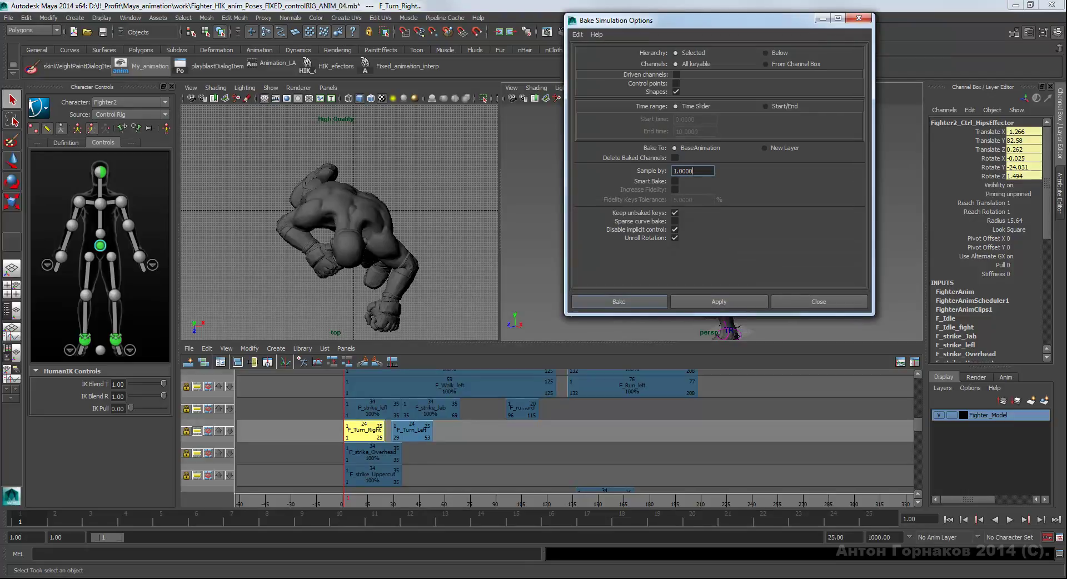
{"action": "left_click", "coordinate": [619, 301]}
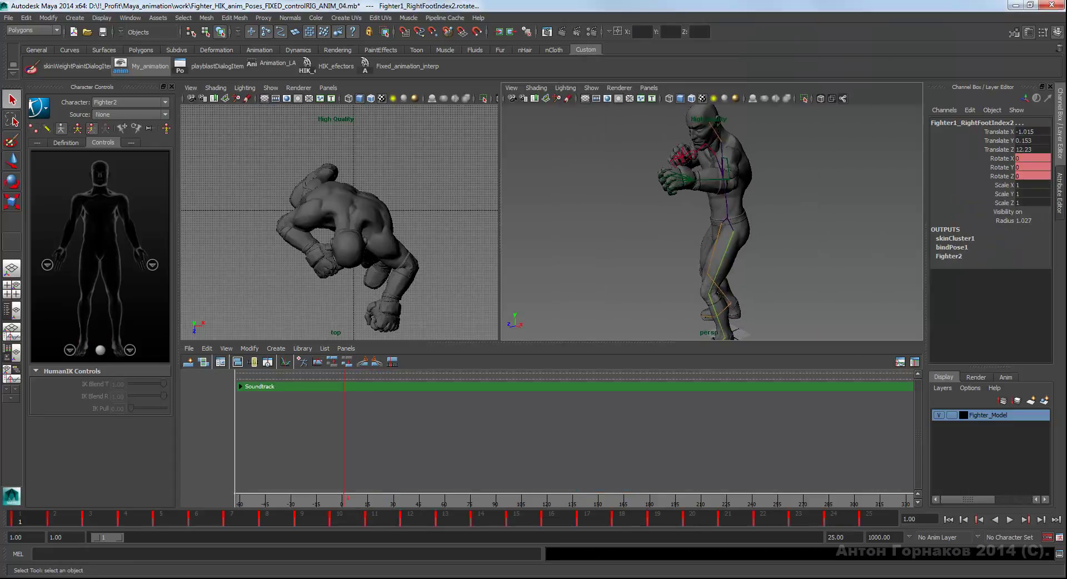
{"action": "key", "text": "alt+v"}
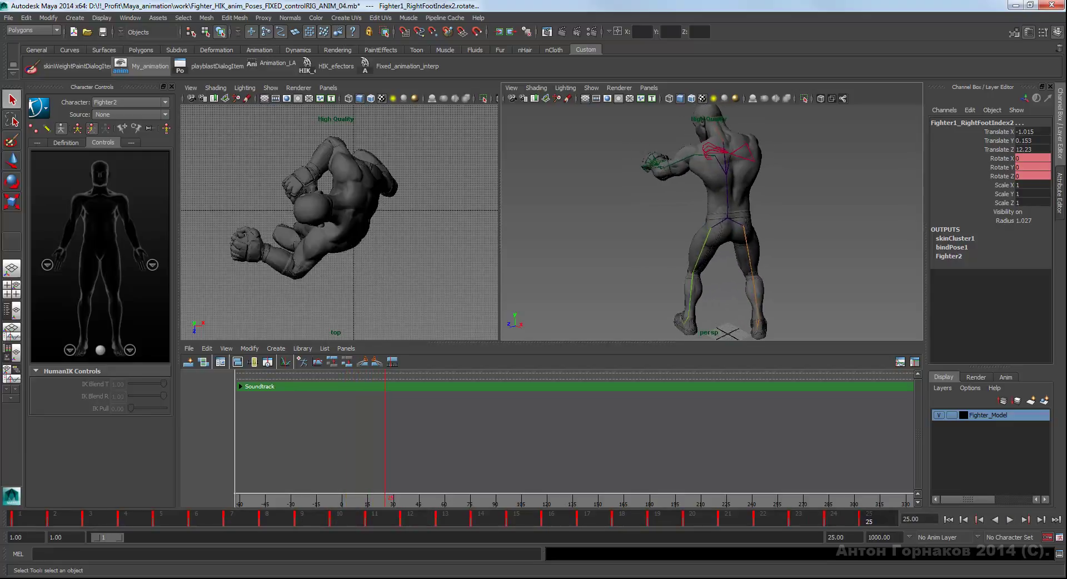
- Select the whole skeleton from the Fighter1_Hips joint
{"action": "left_click_drag", "start_coordinate": [711, 222], "coordinate": [656, 223], "text": "alt"}
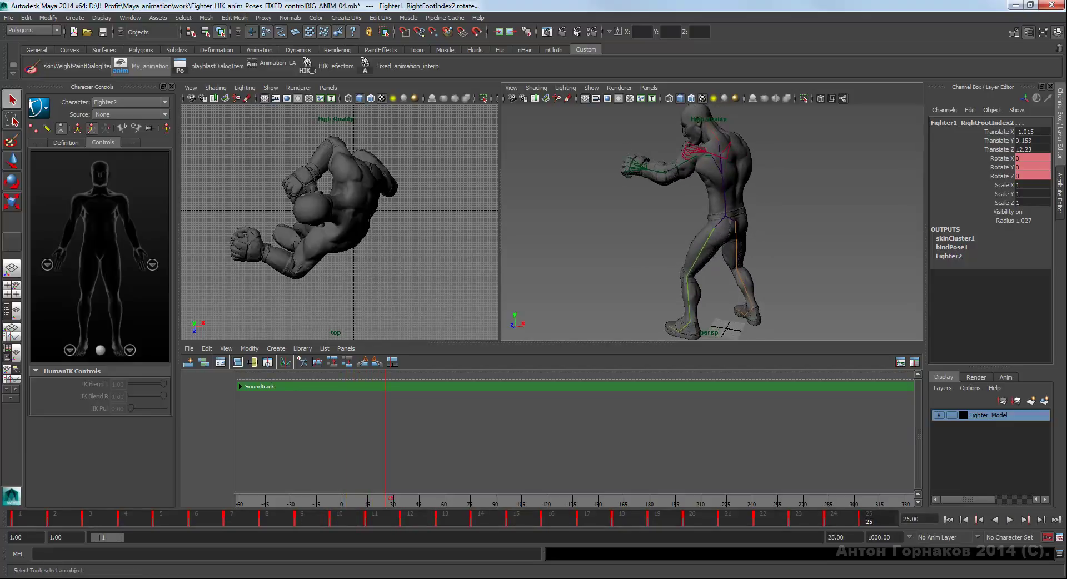
{"action": "left_click", "coordinate": [725, 217]}
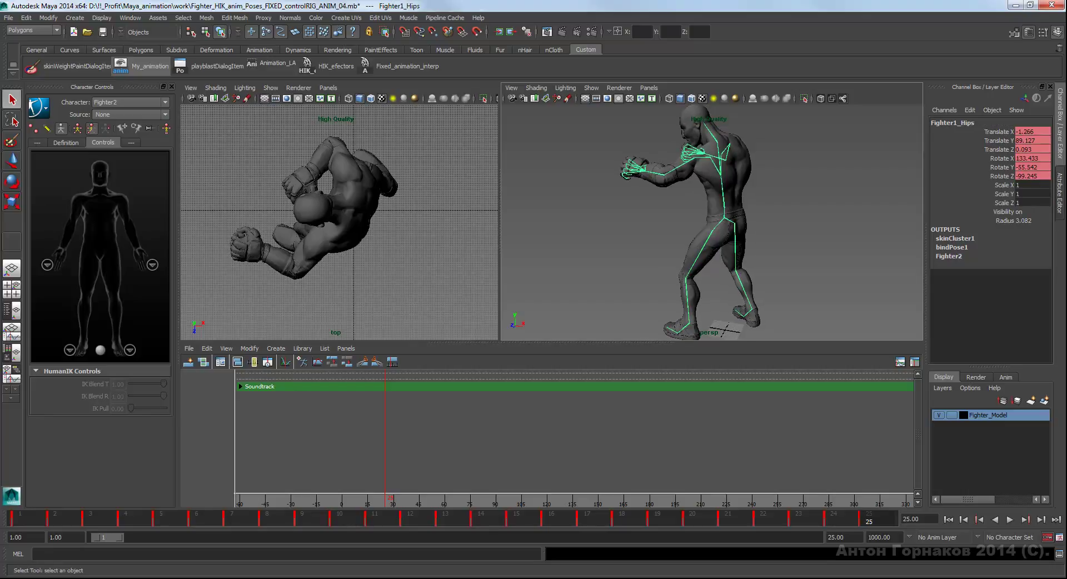
{"action": "left_click", "coordinate": [8, 17]}
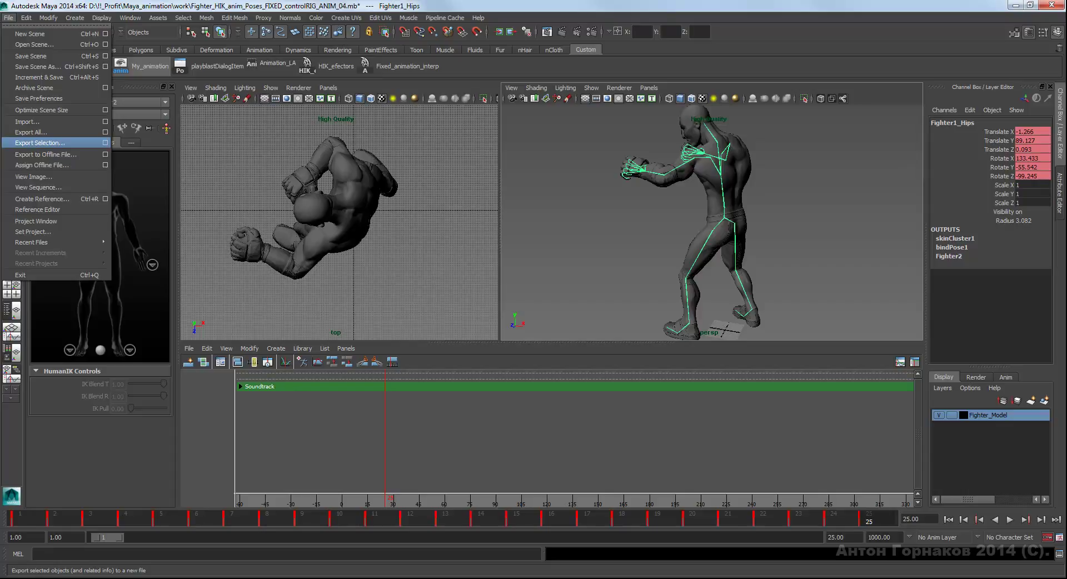
- Browse Export Selection to the FighterAnimation\Assets\FighterAnimations folder
{"action": "left_click", "coordinate": [105, 143]}
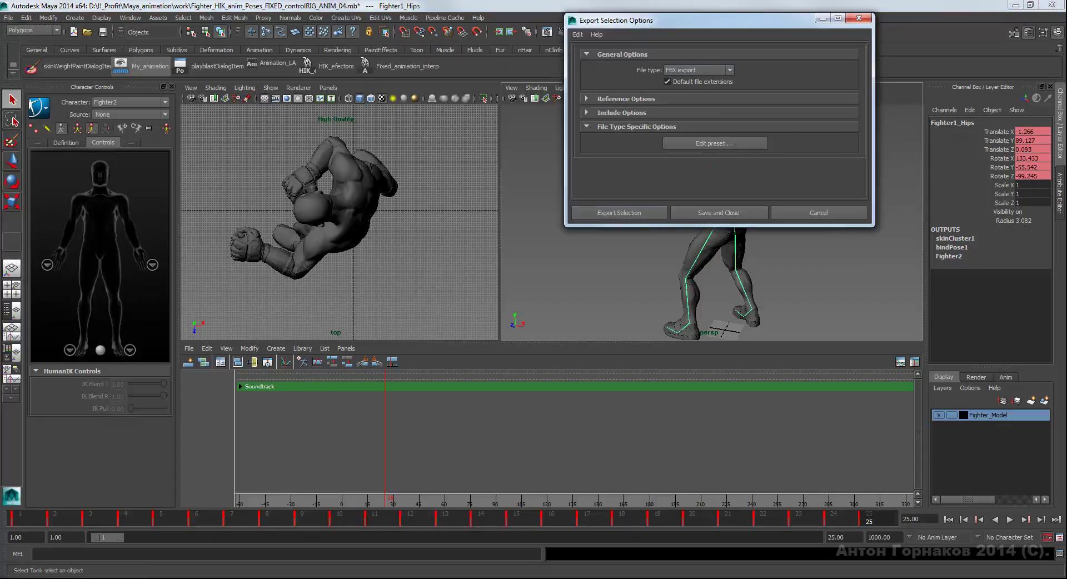
{"action": "left_click", "coordinate": [619, 212]}
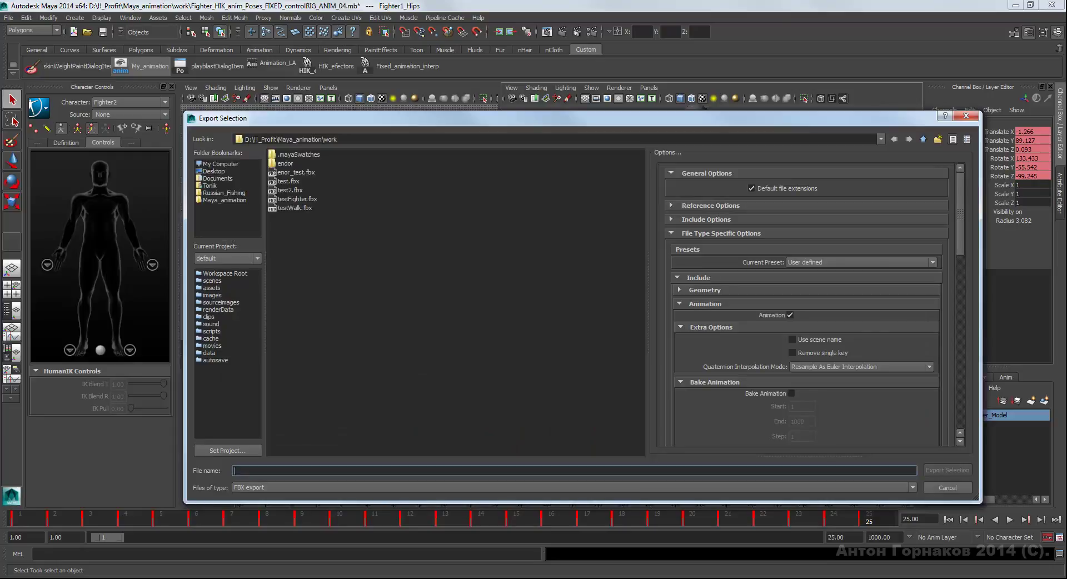
{"action": "left_click", "coordinate": [224, 200]}
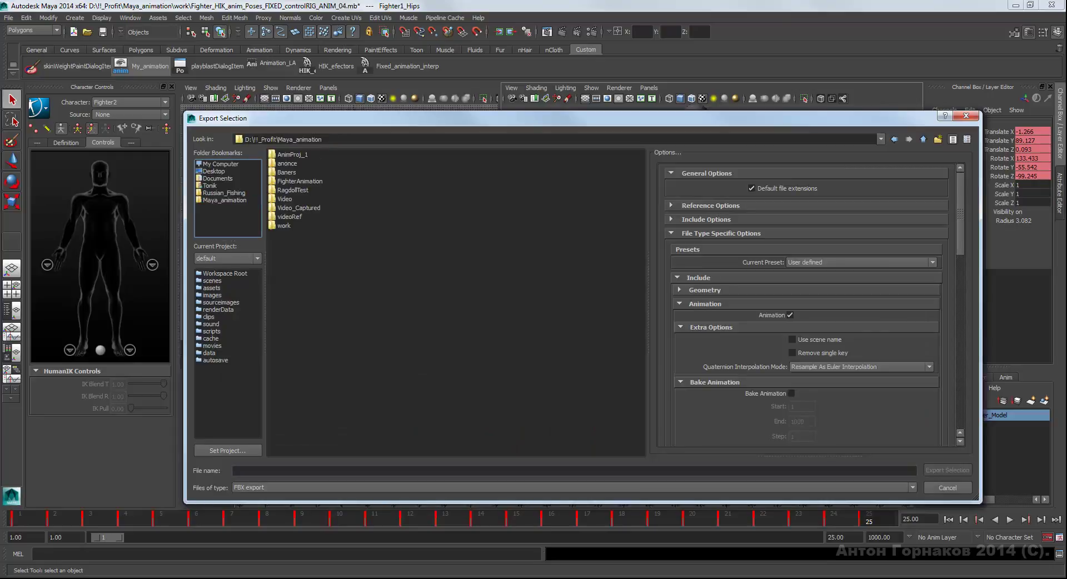
{"action": "double_click", "coordinate": [300, 181]}
{"action": "double_click", "coordinate": [284, 155]}
{"action": "double_click", "coordinate": [301, 163]}
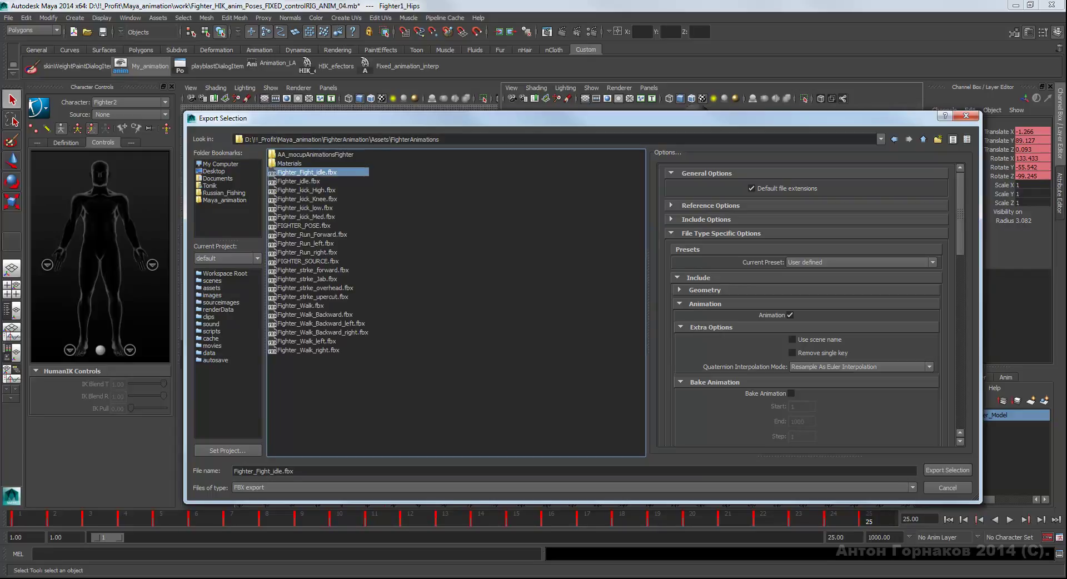
- Name the file Fighter_Turn_Right.fbx and export the selection
{"action": "left_click", "coordinate": [307, 340]}
{"action": "left_click", "coordinate": [259, 471]}
{"action": "left_click_drag", "start_coordinate": [256, 471], "coordinate": [278, 471]}
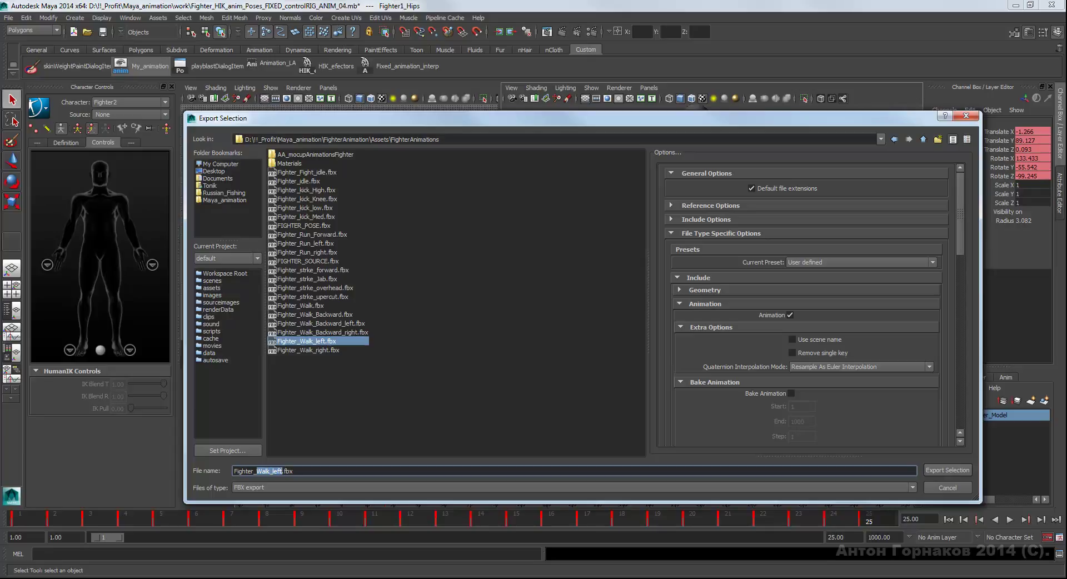
{"action": "type", "text": "Turn_Right"}
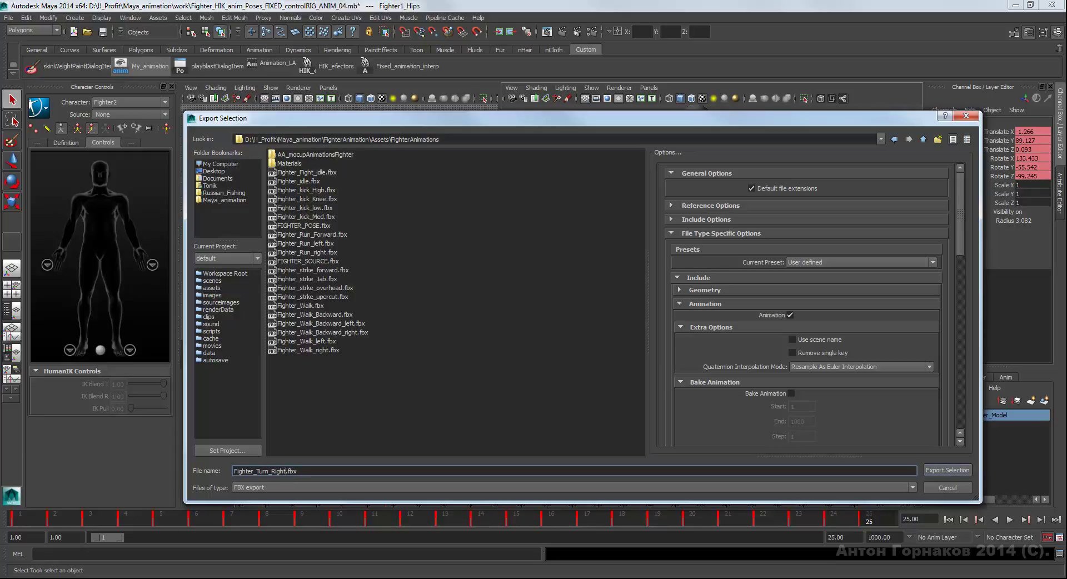
{"action": "scroll", "coordinate": [805, 305], "scroll_direction": "down", "scroll_amount": 3}
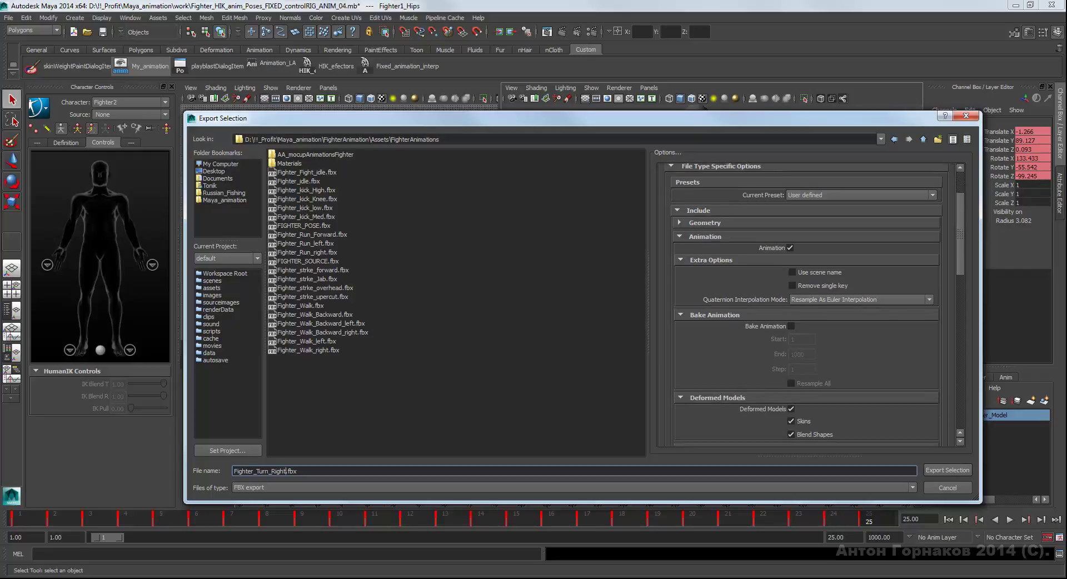
{"action": "scroll", "coordinate": [806, 305], "scroll_direction": "down", "scroll_amount": 2}
{"action": "scroll", "coordinate": [806, 306], "scroll_direction": "down", "scroll_amount": 2}
{"action": "scroll", "coordinate": [805, 306], "scroll_direction": "down", "scroll_amount": 2}
{"action": "scroll", "coordinate": [806, 306], "scroll_direction": "down", "scroll_amount": 2}
{"action": "scroll", "coordinate": [805, 305], "scroll_direction": "down", "scroll_amount": 2}
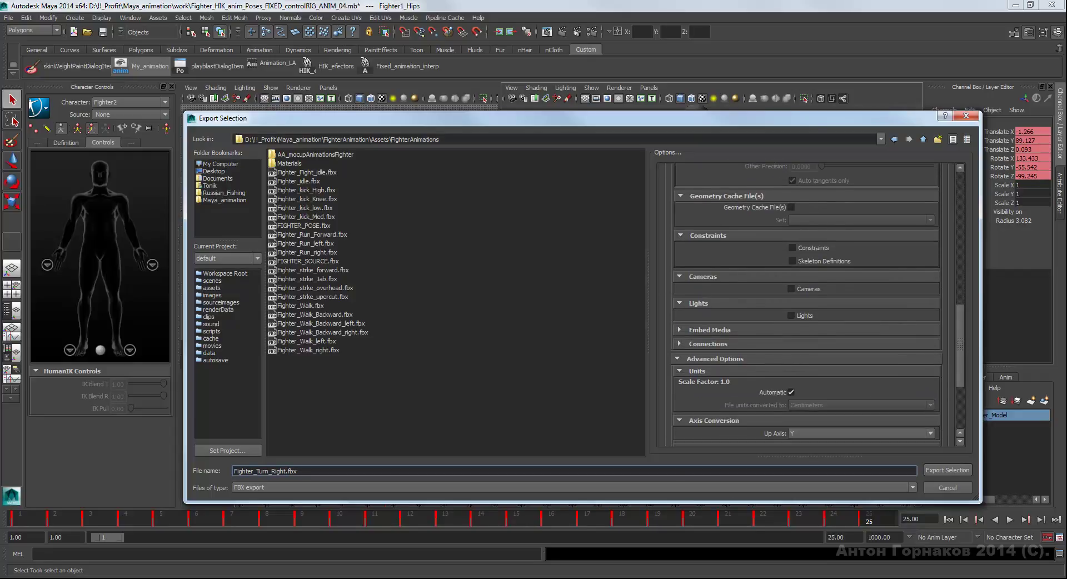
{"action": "scroll", "coordinate": [805, 305], "scroll_direction": "down", "scroll_amount": 4}
{"action": "scroll", "coordinate": [806, 306], "scroll_direction": "down", "scroll_amount": 4}
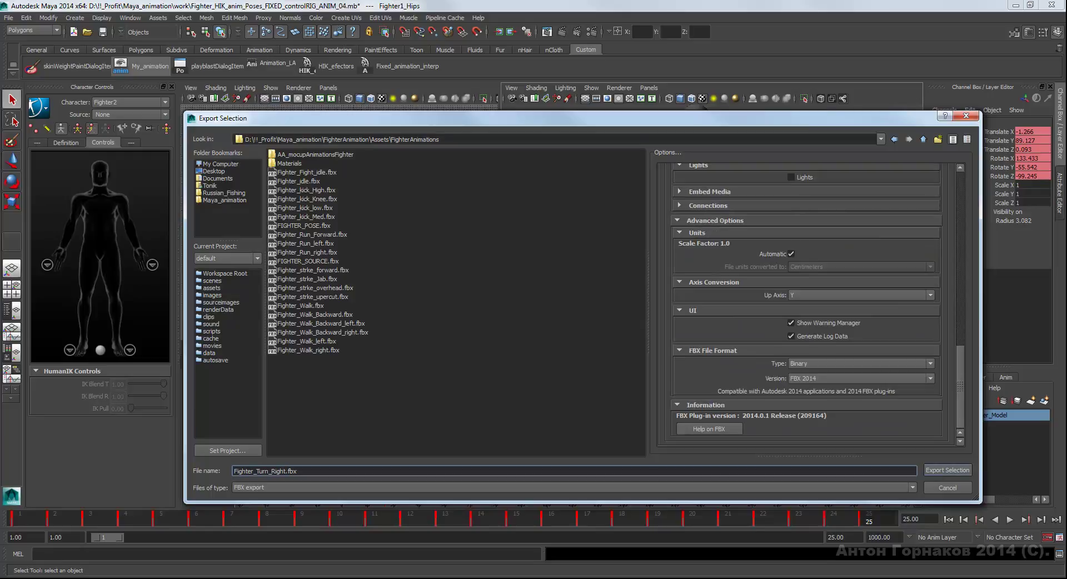
{"action": "left_click", "coordinate": [947, 470]}
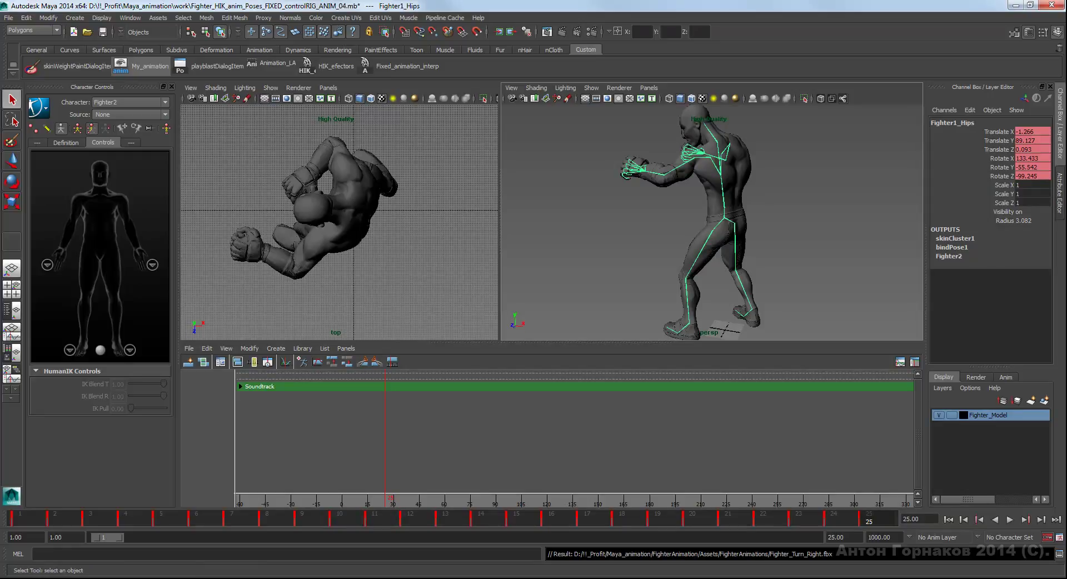
- Deselect the skeleton and leave the character source set to None
{"action": "left_click", "coordinate": [834, 250]}
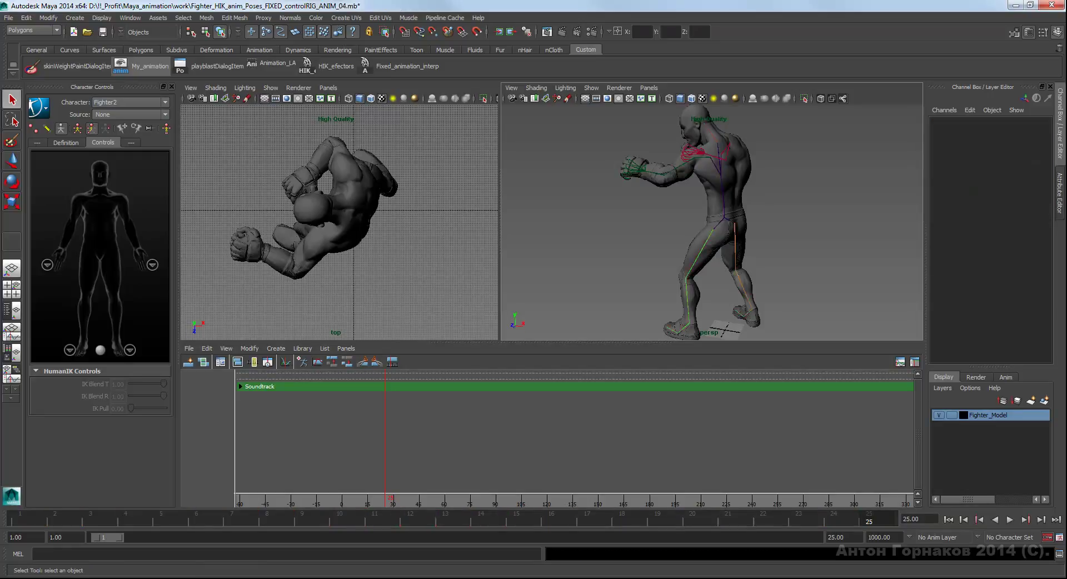
{"action": "left_click", "coordinate": [131, 114]}
{"action": "key", "text": "Escape"}
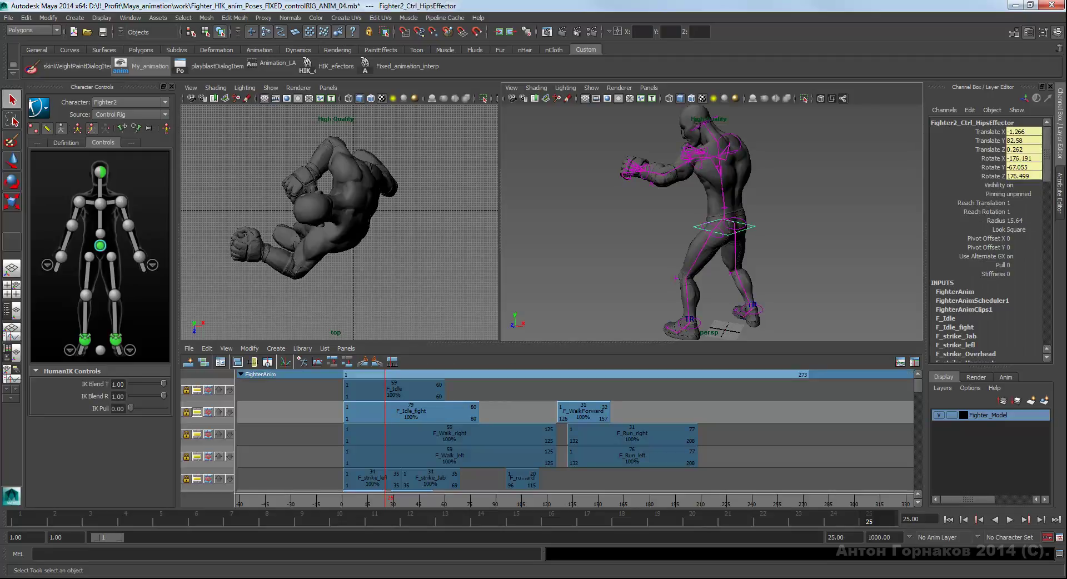
- Disable F_Turn_Right, move it to frames 65–89, and enable the F_Turn_Left clip
{"action": "scroll", "coordinate": [556, 430], "scroll_direction": "down", "scroll_amount": 2}
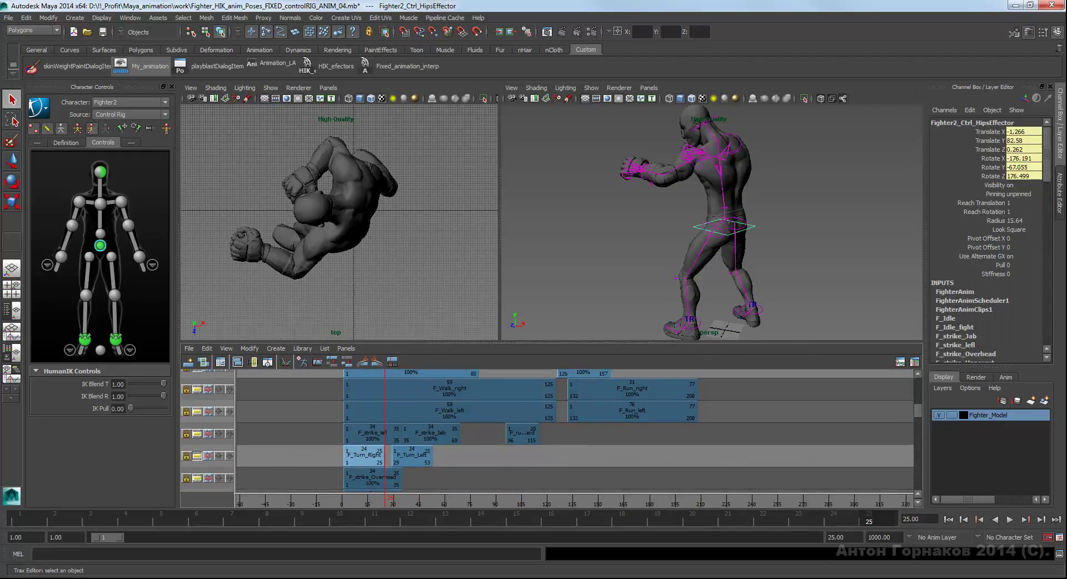
{"action": "left_click", "coordinate": [364, 454]}
{"action": "right_click", "coordinate": [367, 455]}
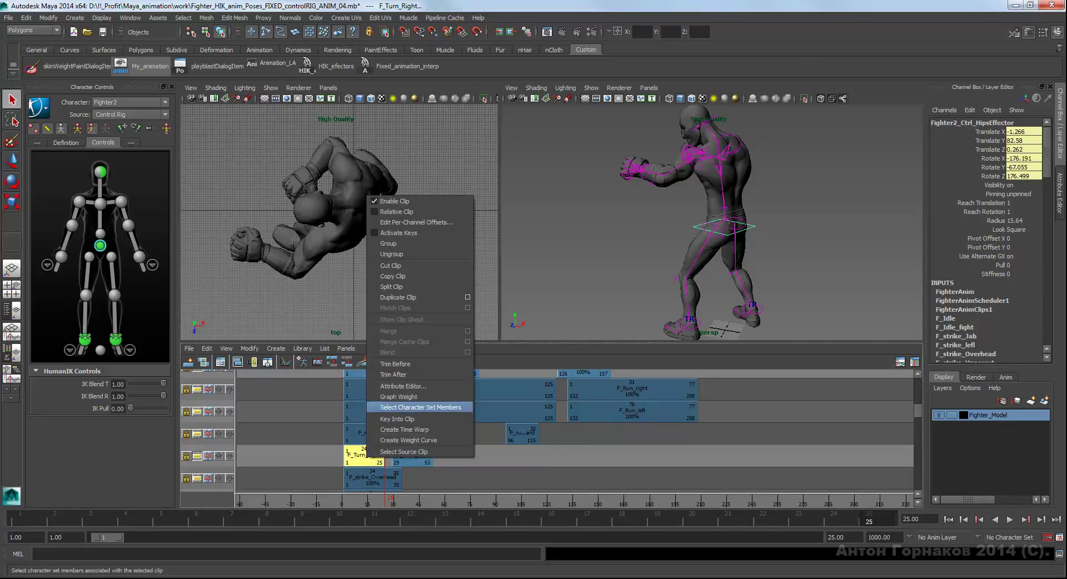
{"action": "left_click", "coordinate": [389, 200]}
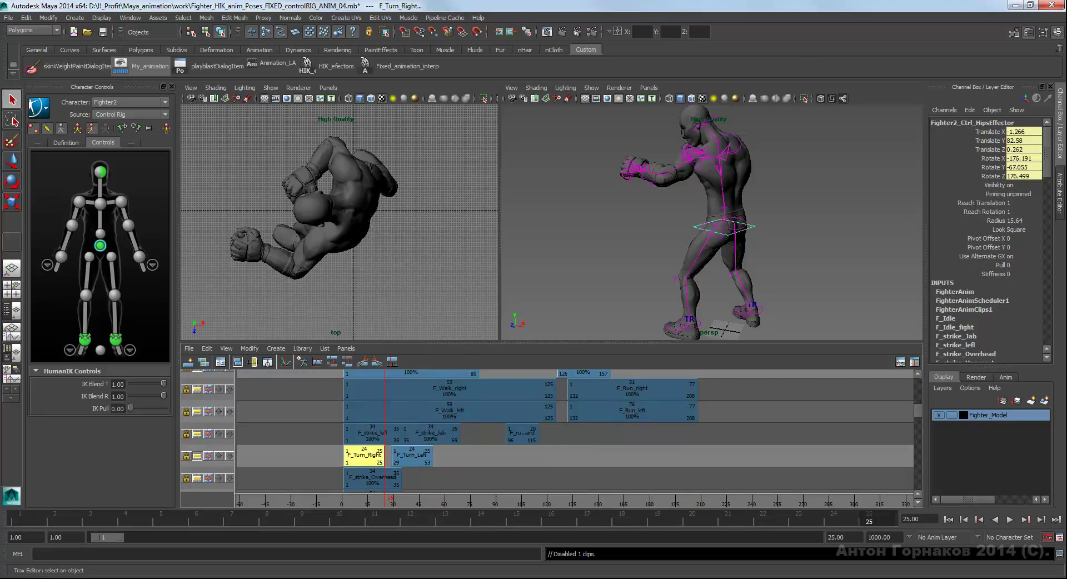
{"action": "mouse_move", "coordinate": [364, 454]}
{"action": "left_mouse_down"}
{"action": "mouse_move", "coordinate": [473, 454]}
{"action": "mouse_move", "coordinate": [364, 455]}
{"action": "left_mouse_up"}
{"action": "left_click", "coordinate": [412, 455]}
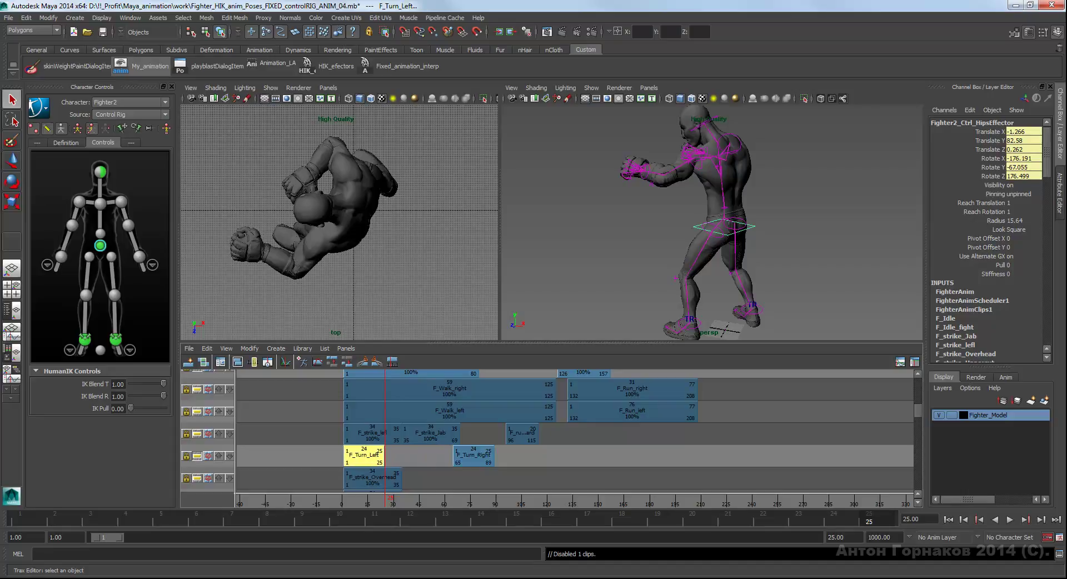
{"action": "right_click", "coordinate": [364, 455]}
{"action": "left_click", "coordinate": [389, 211]}
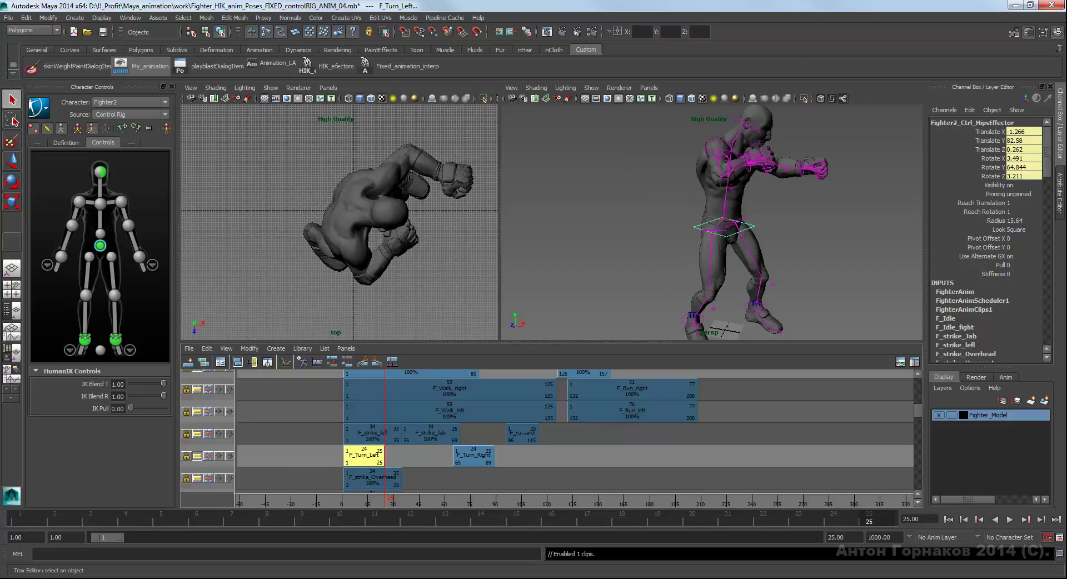
- Play back the F_Turn_Left clip in the viewport, then stop it
{"action": "key", "text": "alt+v"}
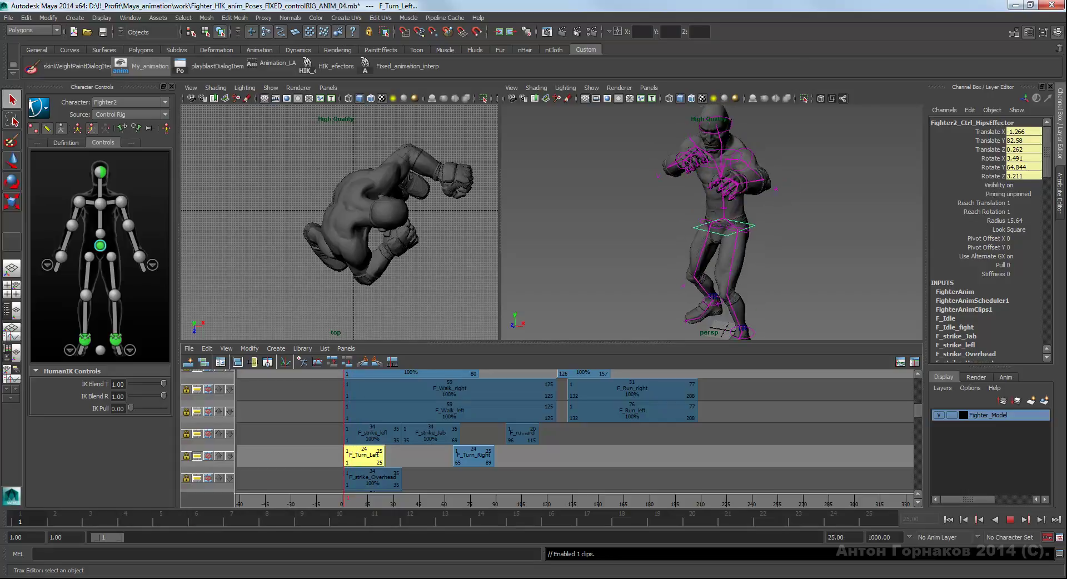
{"action": "key", "text": "alt+v"}
{"action": "left_click", "coordinate": [37, 108]}
- Bake the turn-left animation to the skeleton and select the Fighter1_Hips root joint
{"action": "mouse_move", "coordinate": [72, 140]}
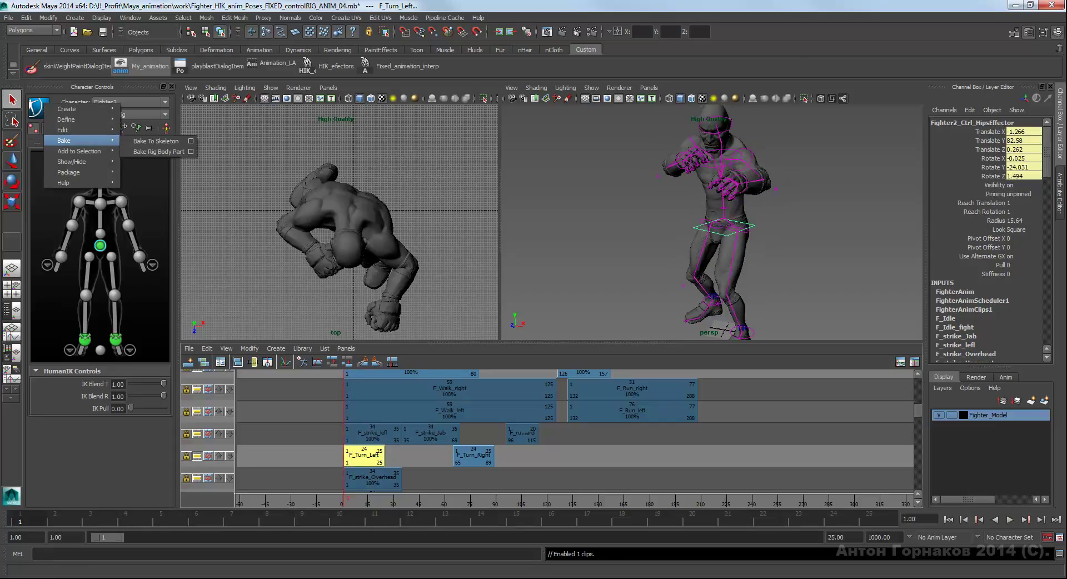
{"action": "left_click", "coordinate": [156, 141]}
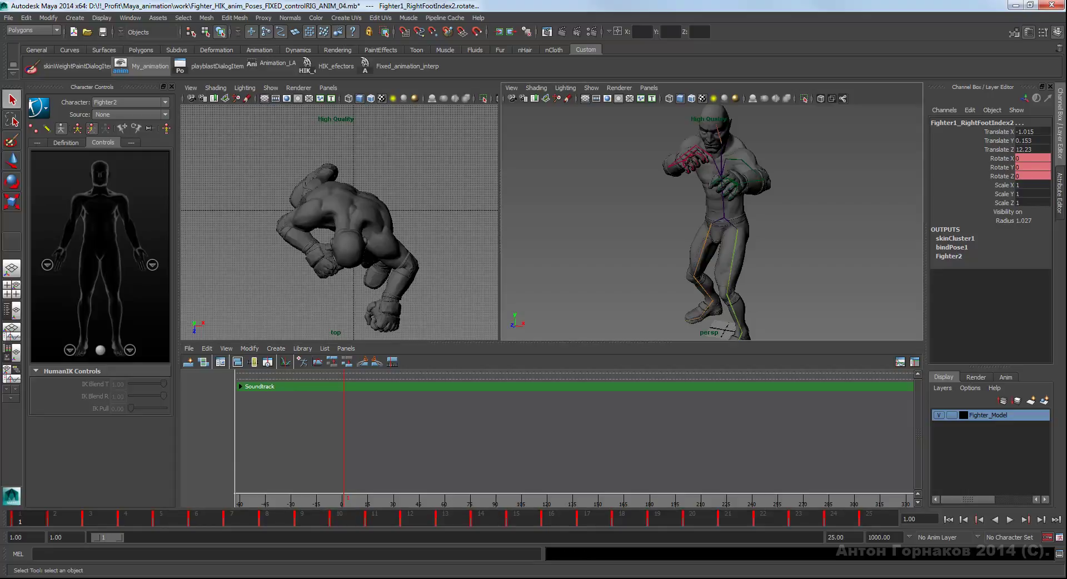
{"action": "left_click", "coordinate": [722, 219]}
{"action": "left_click", "coordinate": [8, 17]}
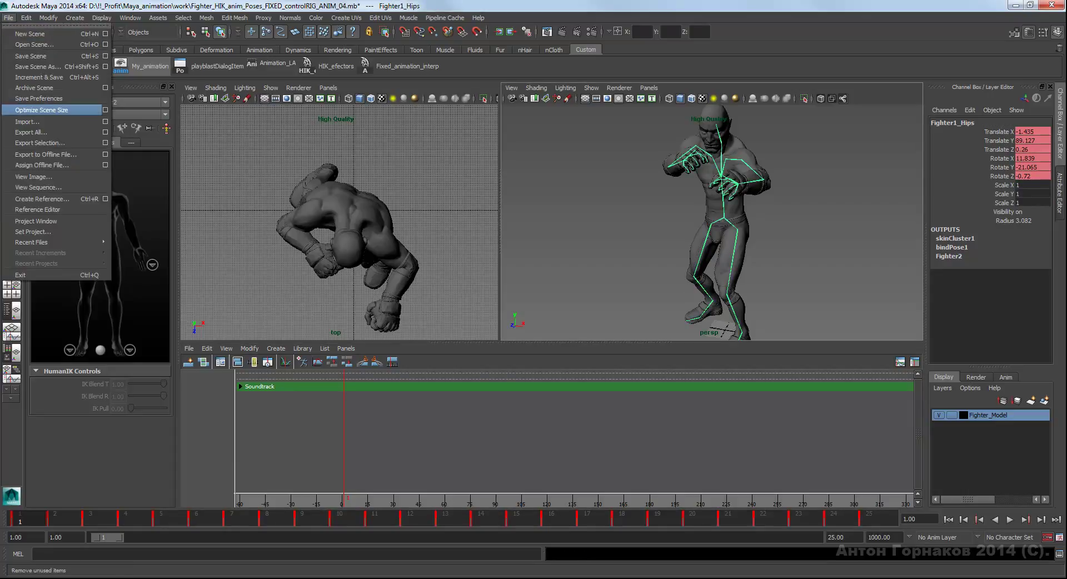
- Export the selection as FBX, named Fighter_Turn_Left.fbx, in the FighterAnimations folder
{"action": "left_click", "coordinate": [105, 143]}
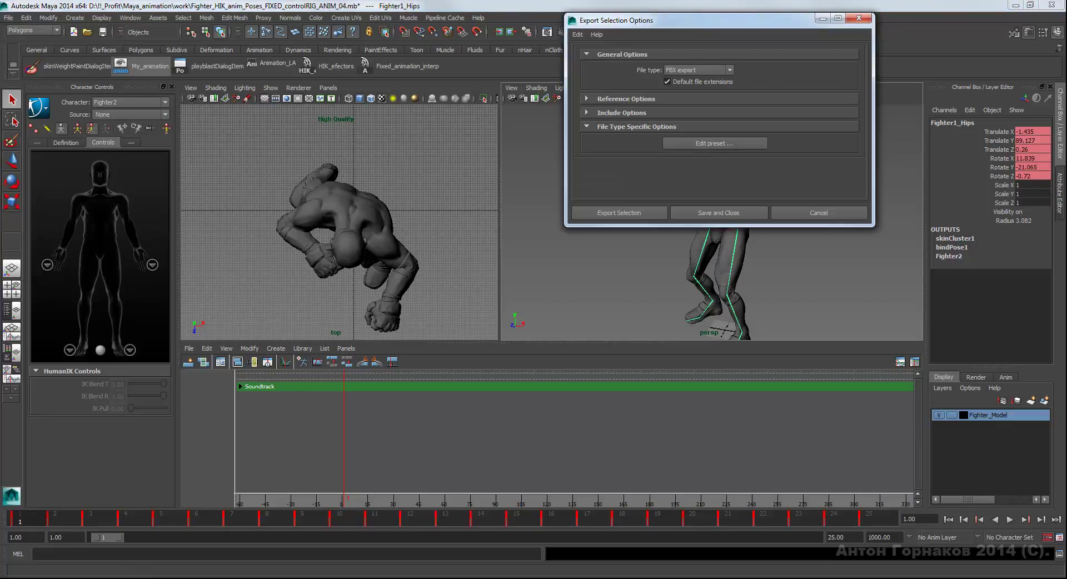
{"action": "left_click", "coordinate": [619, 213]}
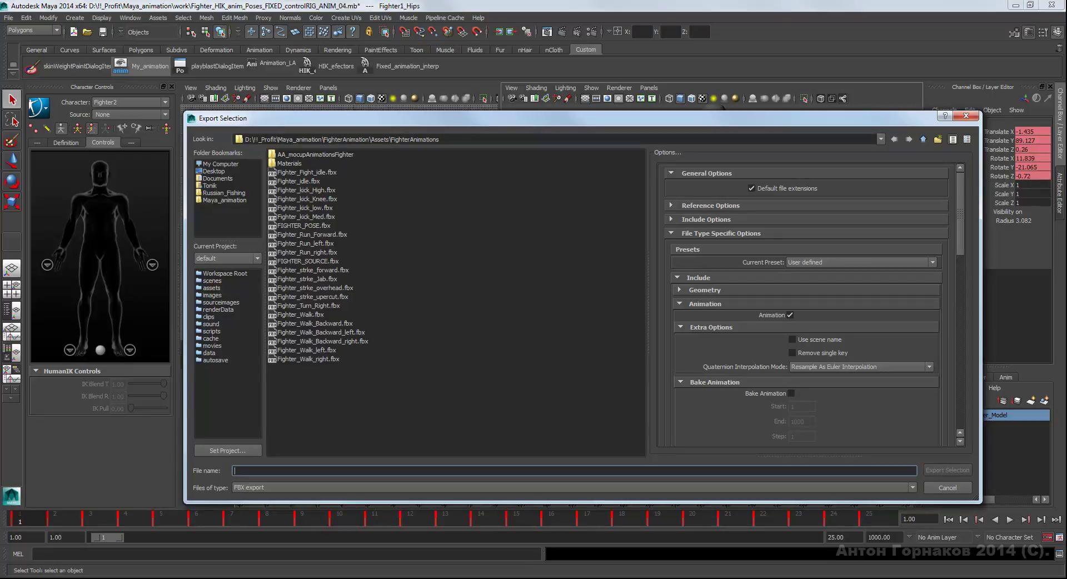
{"action": "left_click", "coordinate": [308, 306]}
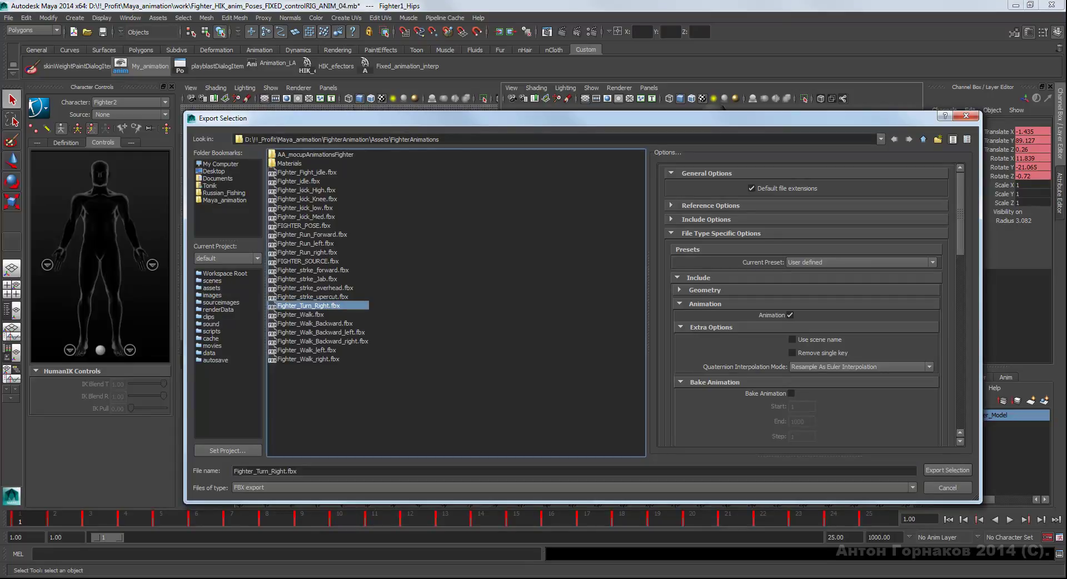
{"action": "left_click", "coordinate": [273, 471]}
{"action": "left_click_drag", "start_coordinate": [285, 472], "coordinate": [271, 471]}
{"action": "type", "text": "Left"}
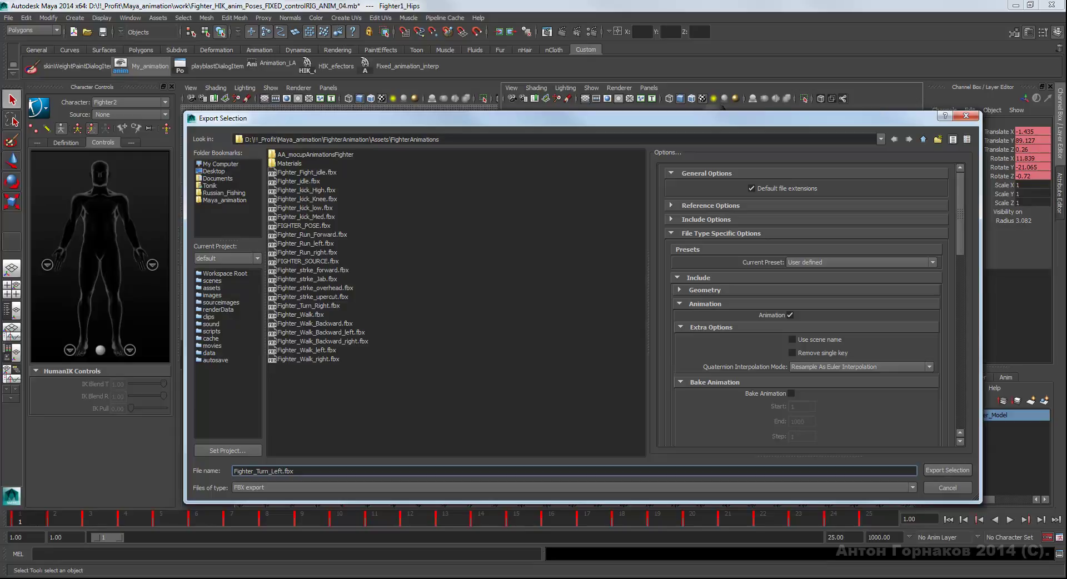
{"action": "left_click", "coordinate": [947, 470]}
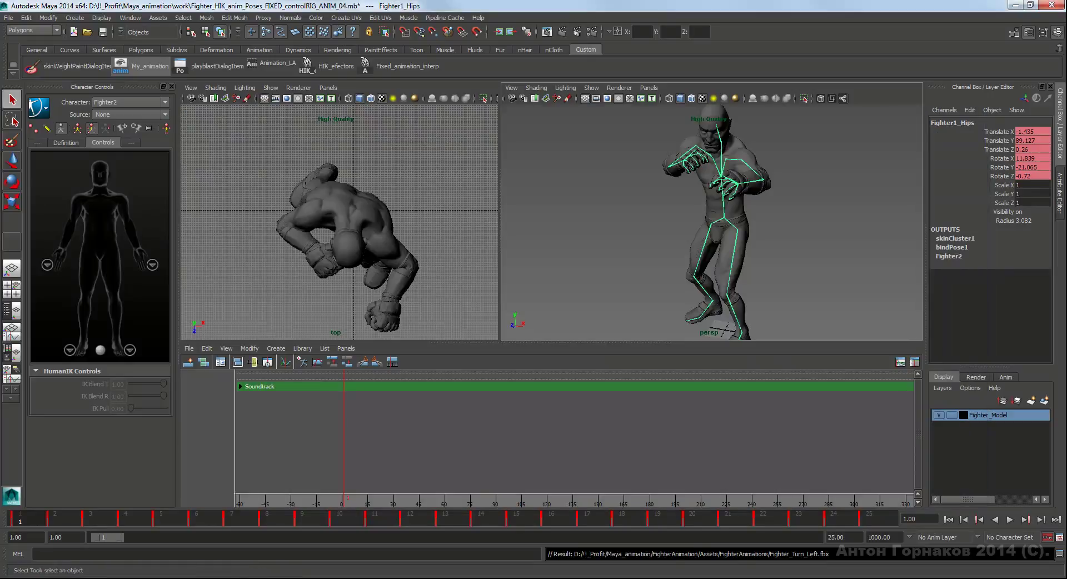
- Undo the last action and clear the marked timeline range
{"action": "key", "text": "ctrl+z"}
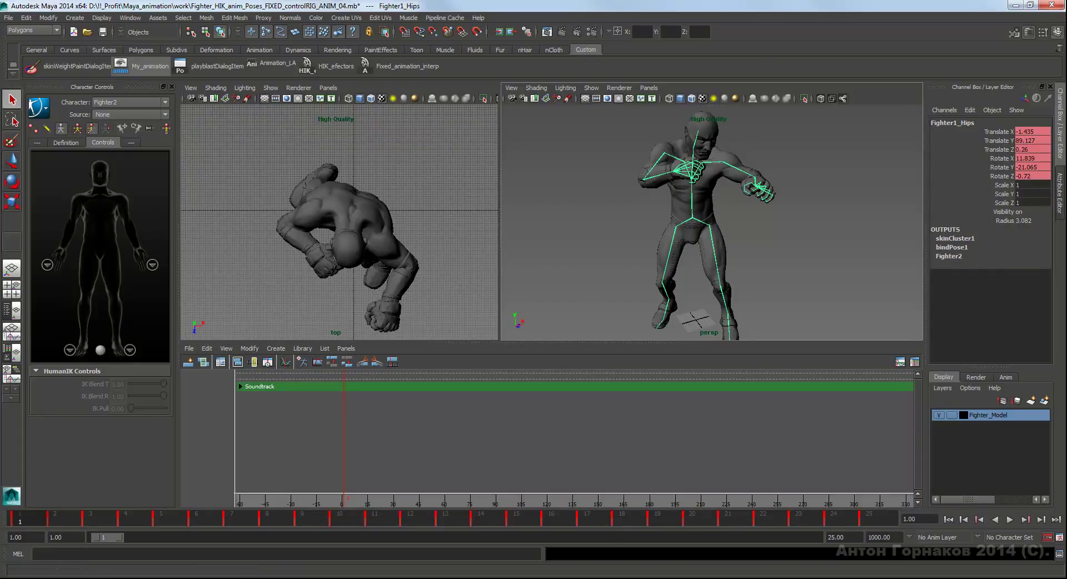
{"action": "left_click_drag", "start_coordinate": [891, 518], "coordinate": [13, 518], "text": "shift"}
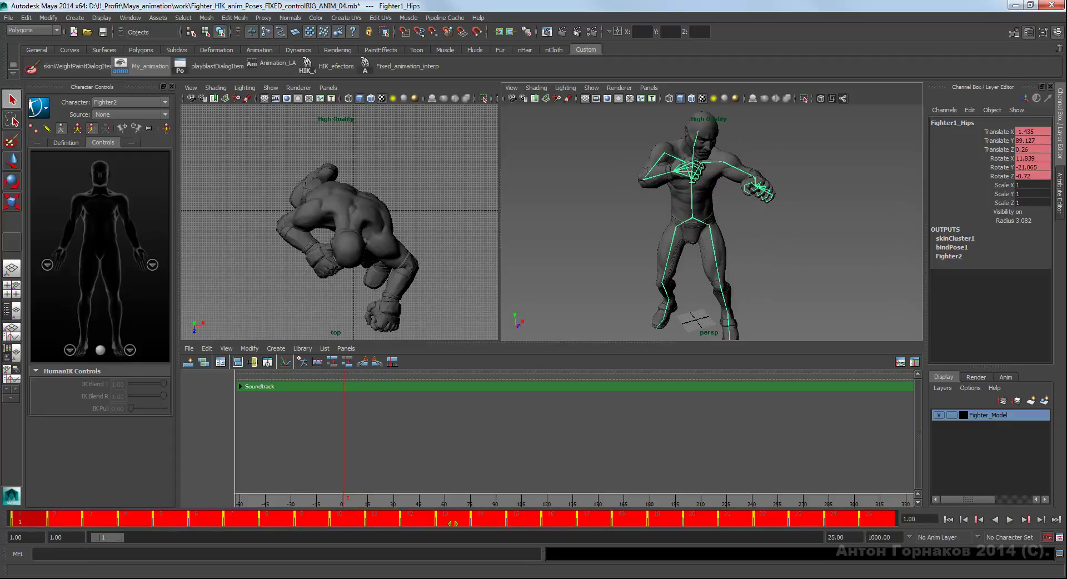
{"action": "left_click", "coordinate": [12, 518]}
- Select every joint of the Fighter1 skeleton in Hypergraph: Hierarchy
{"action": "left_click", "coordinate": [130, 18]}
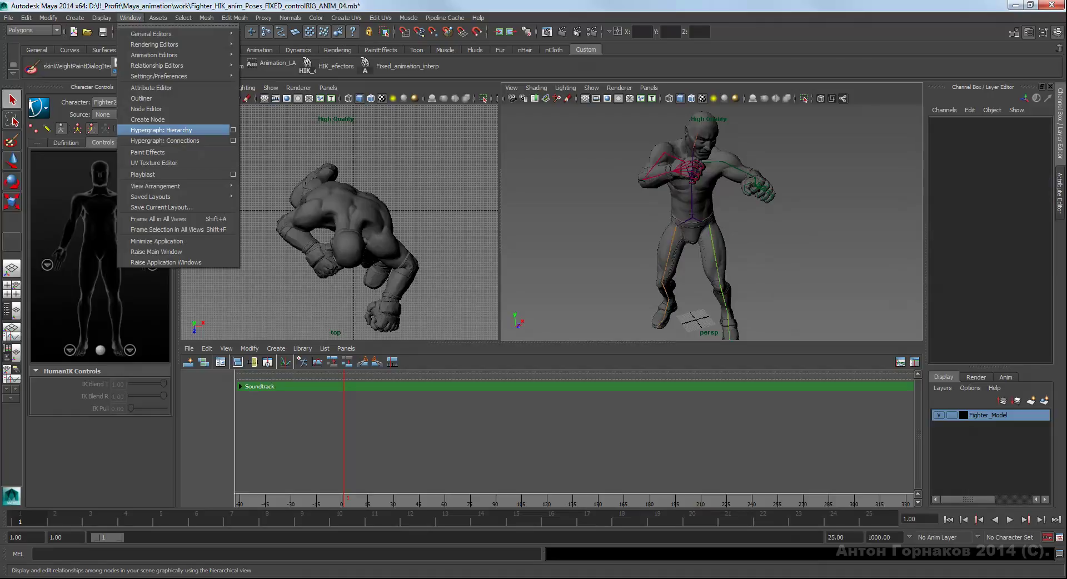
{"action": "left_click", "coordinate": [161, 130]}
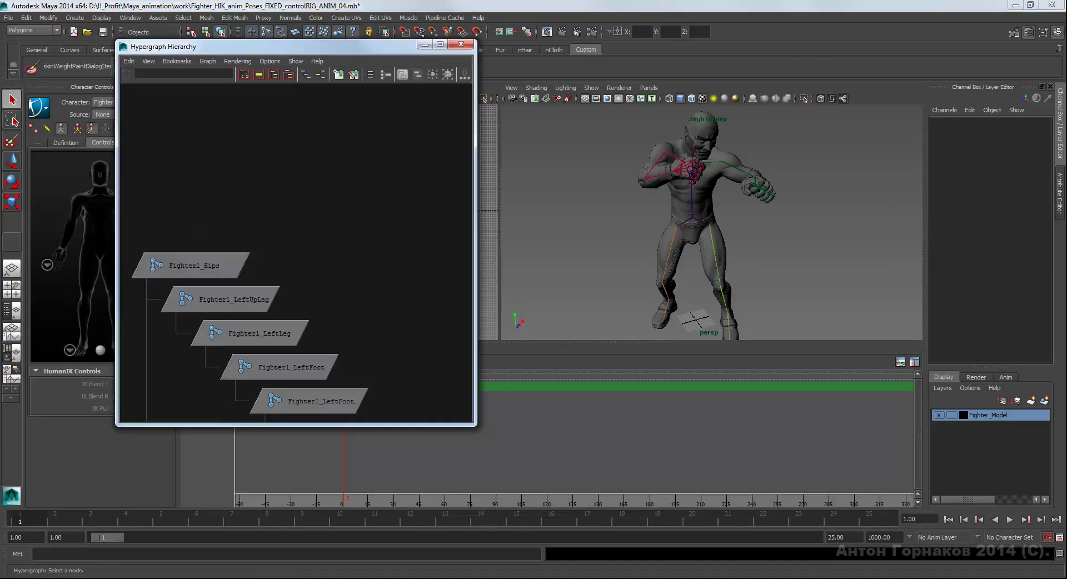
{"action": "key", "text": "a"}
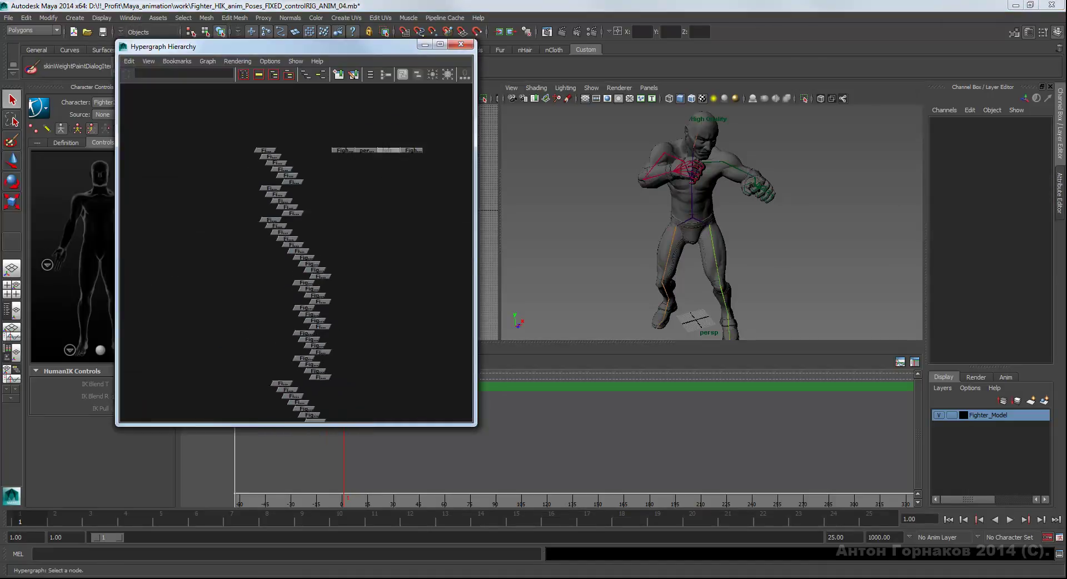
{"action": "mouse_move", "coordinate": [224, 133]}
{"action": "left_mouse_down"}
{"action": "mouse_move", "coordinate": [289, 386]}
{"action": "mouse_move", "coordinate": [301, 386]}
{"action": "left_mouse_up"}
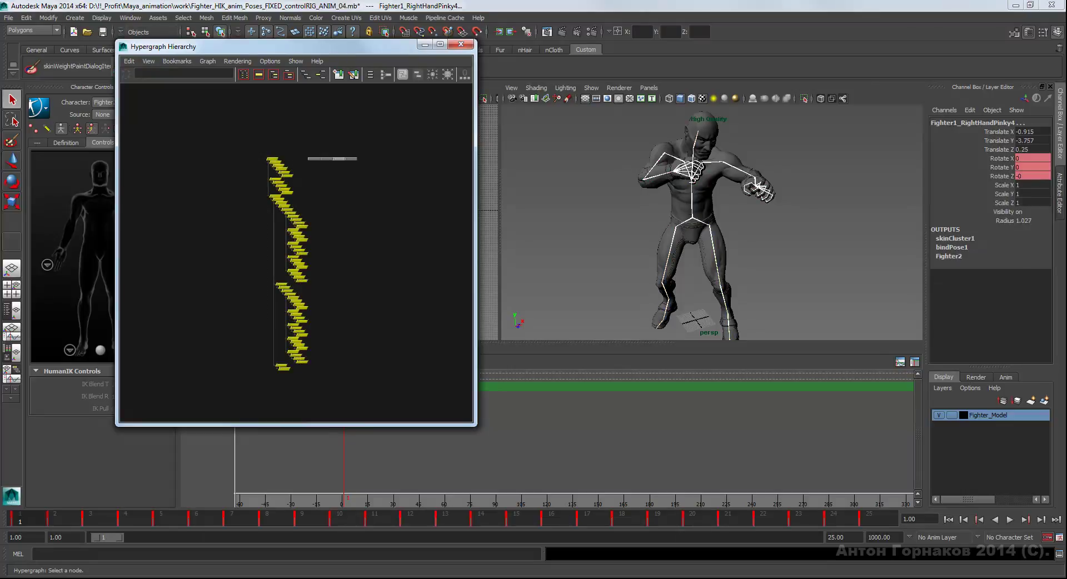
- Delete the keys across the whole timeline for all selected joints, then close Hypergraph
{"action": "left_click_drag", "start_coordinate": [895, 519], "coordinate": [10, 519], "text": "shift"}
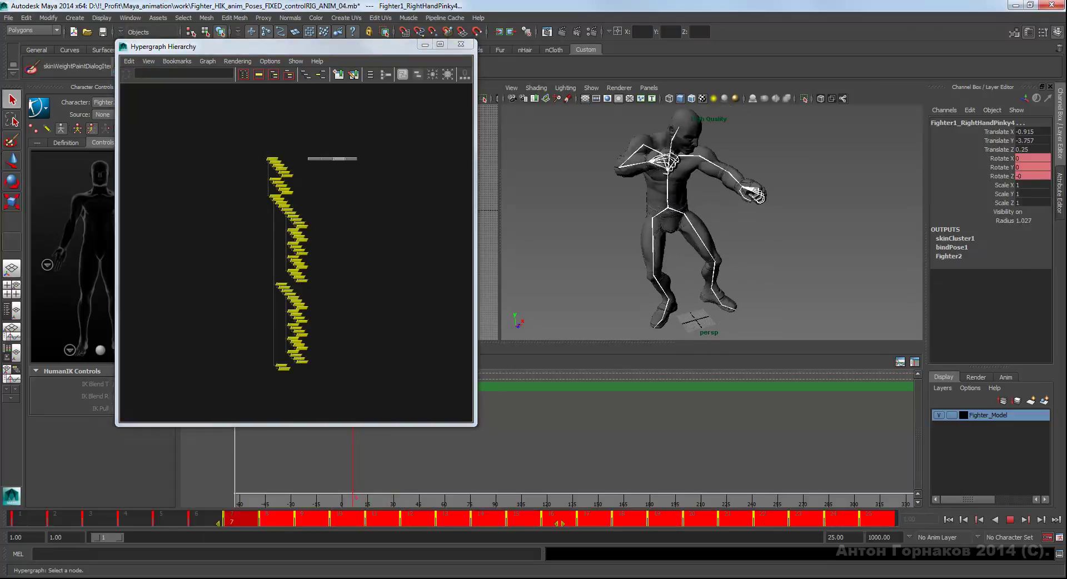
{"action": "key", "text": "Escape"}
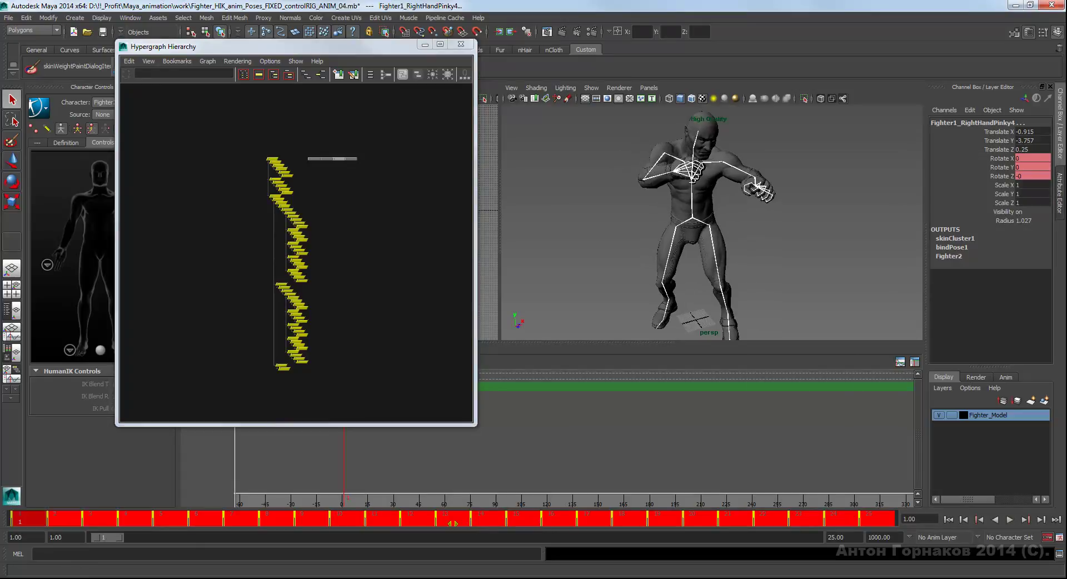
{"action": "right_click", "coordinate": [753, 517]}
{"action": "left_click", "coordinate": [789, 392]}
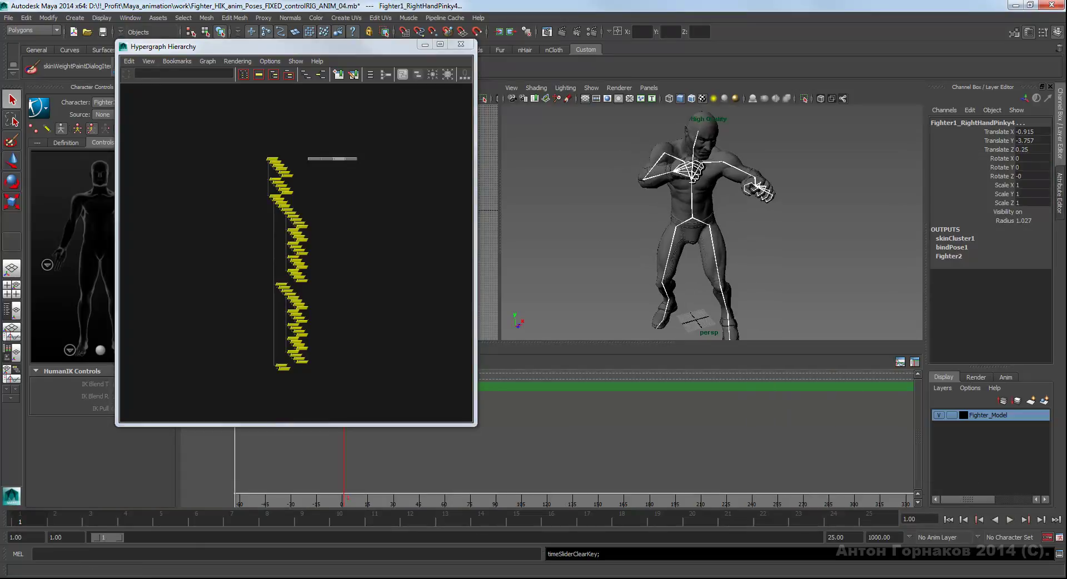
{"action": "left_click", "coordinate": [460, 44]}
{"action": "left_click", "coordinate": [131, 115]}
- Set Fighter2's source to Control Rig, select the Hips effector, and save the scene
{"action": "left_click", "coordinate": [131, 115]}
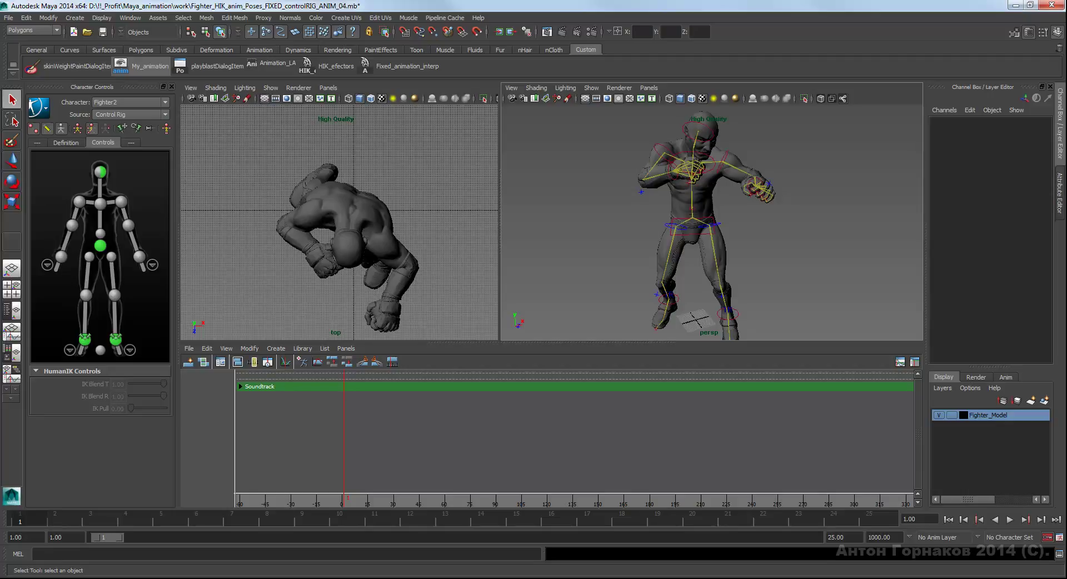
{"action": "left_click", "coordinate": [100, 245]}
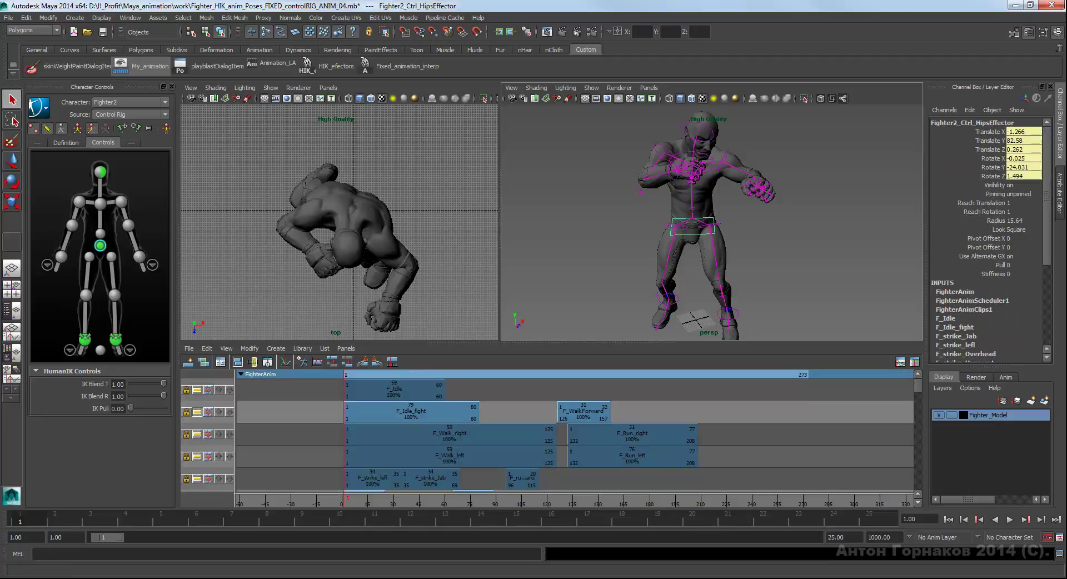
{"action": "scroll", "coordinate": [578, 434], "scroll_direction": "down", "scroll_amount": 2}
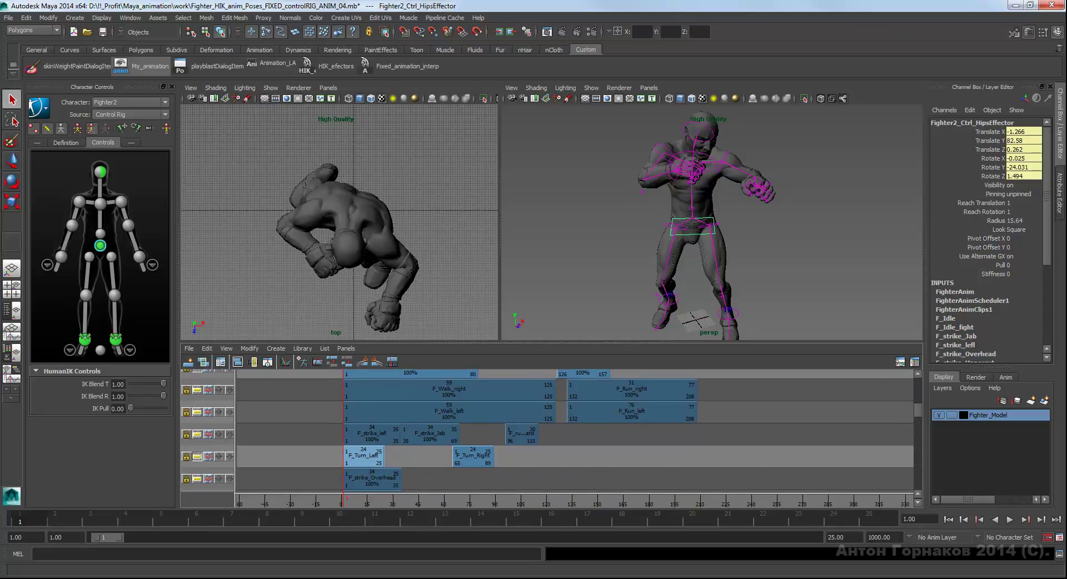
{"action": "key", "text": "ctrl+s"}
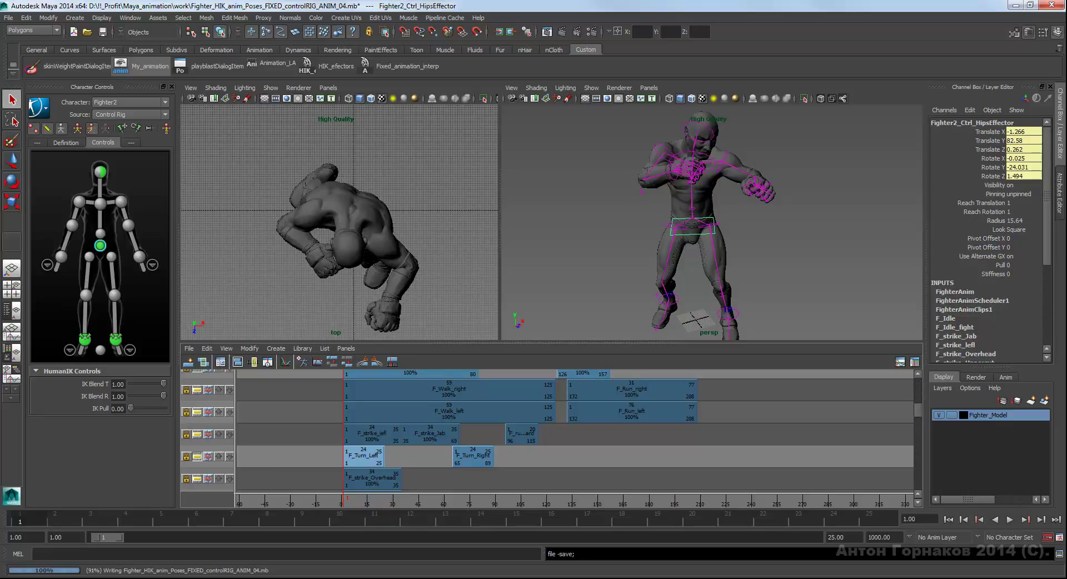
- Orbit to view the fighter sideways, stop playback, and return to the first frame
{"action": "mouse_move", "coordinate": [722, 222]}
{"action": "left_mouse_down", "text": "alt"}
{"action": "mouse_move", "coordinate": [639, 222]}
{"action": "mouse_move", "coordinate": [722, 222]}
{"action": "left_mouse_up", "text": "alt"}
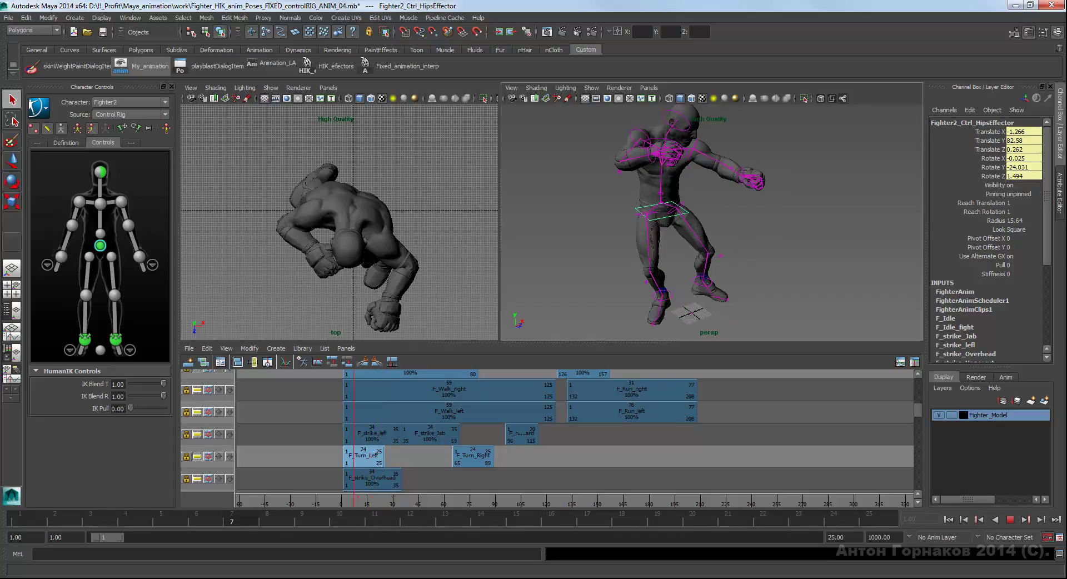
{"action": "key", "text": "Escape"}
{"action": "key", "text": "alt+shift+v"}
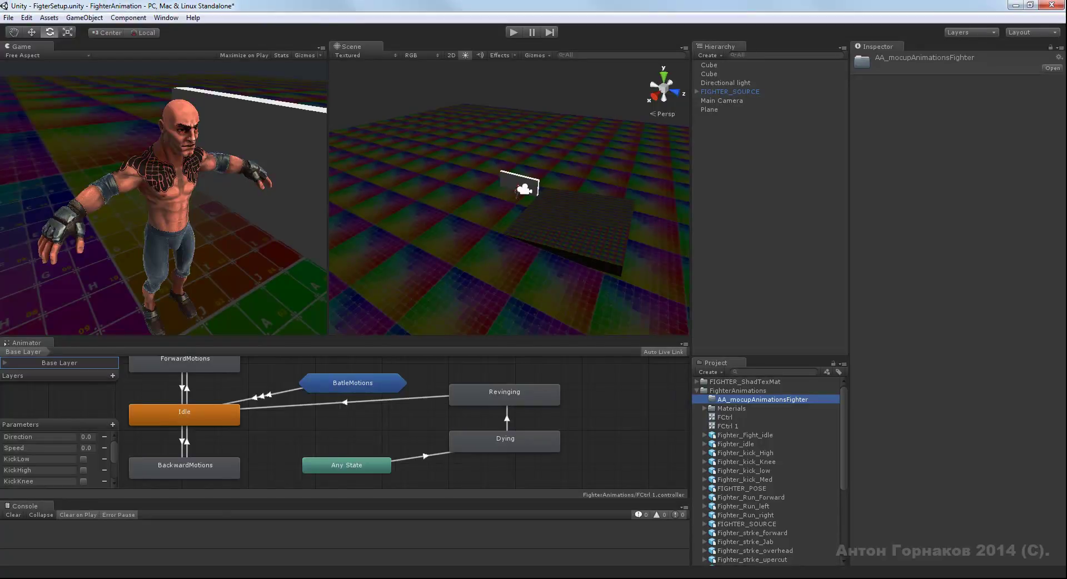
- Make Fighter_Turn_Left's rig Humanoid, copying avatar FIGHTER_SOURCEAvatar, and apply
{"action": "scroll", "coordinate": [767, 472], "scroll_direction": "down", "scroll_amount": 3}
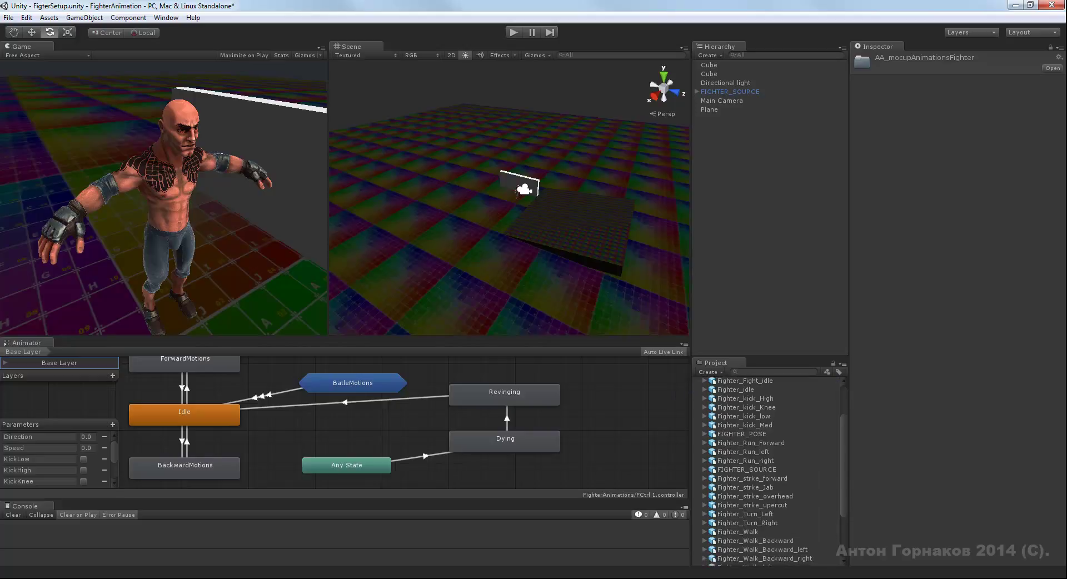
{"action": "scroll", "coordinate": [772, 470], "scroll_direction": "down", "scroll_amount": 3}
{"action": "scroll", "coordinate": [767, 470], "scroll_direction": "down", "scroll_amount": 1}
{"action": "left_click", "coordinate": [744, 451]}
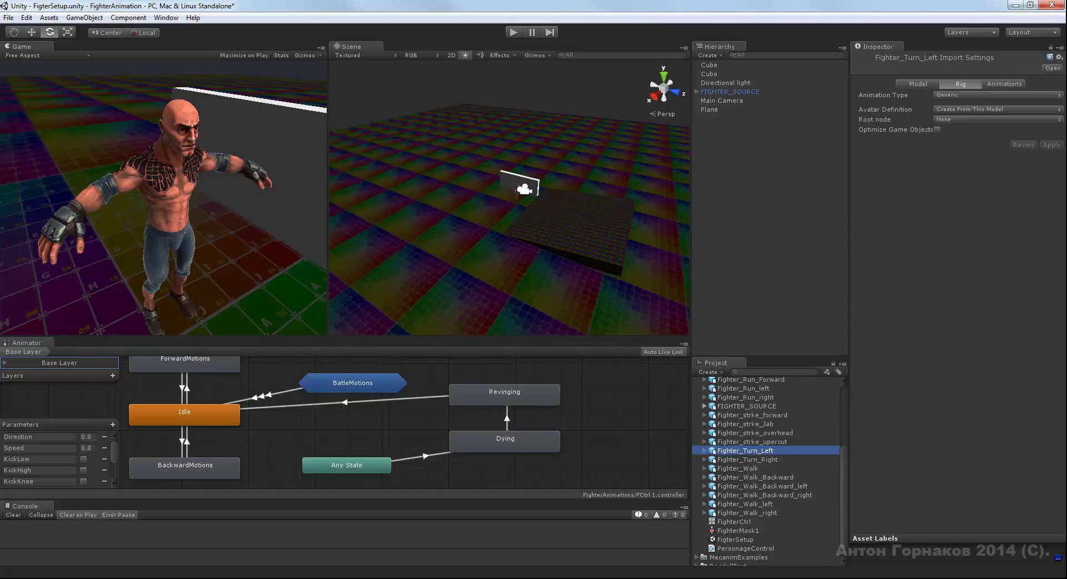
{"action": "left_click", "coordinate": [703, 407]}
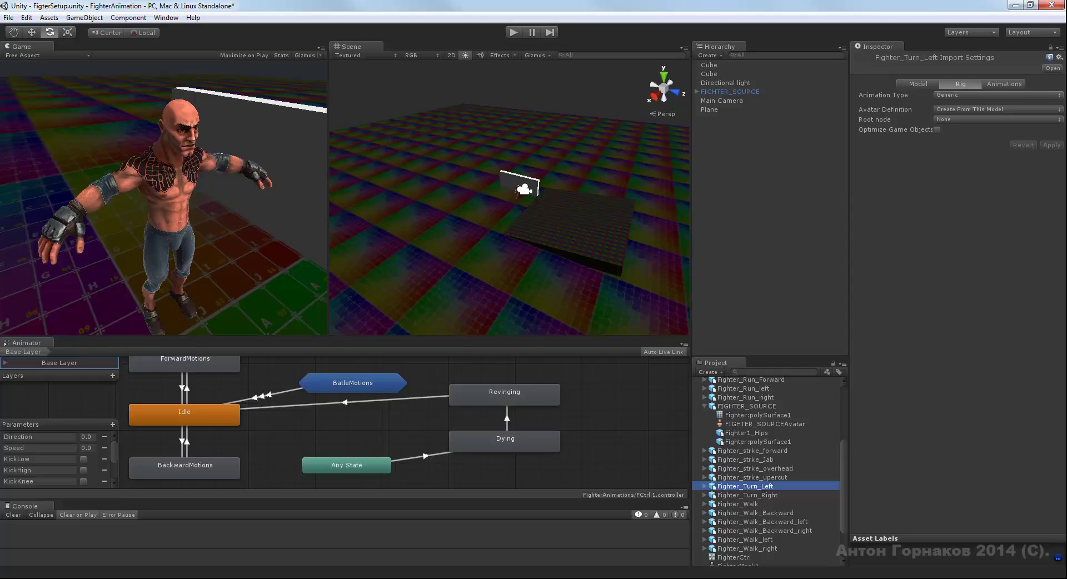
{"action": "left_click", "coordinate": [997, 95]}
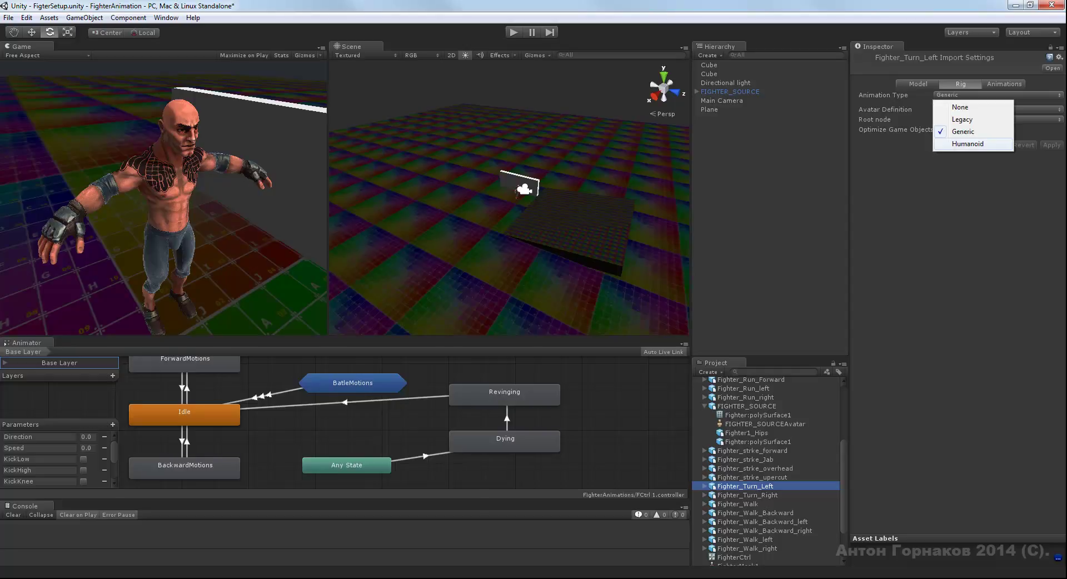
{"action": "left_click", "coordinate": [969, 147]}
{"action": "left_click", "coordinate": [997, 109]}
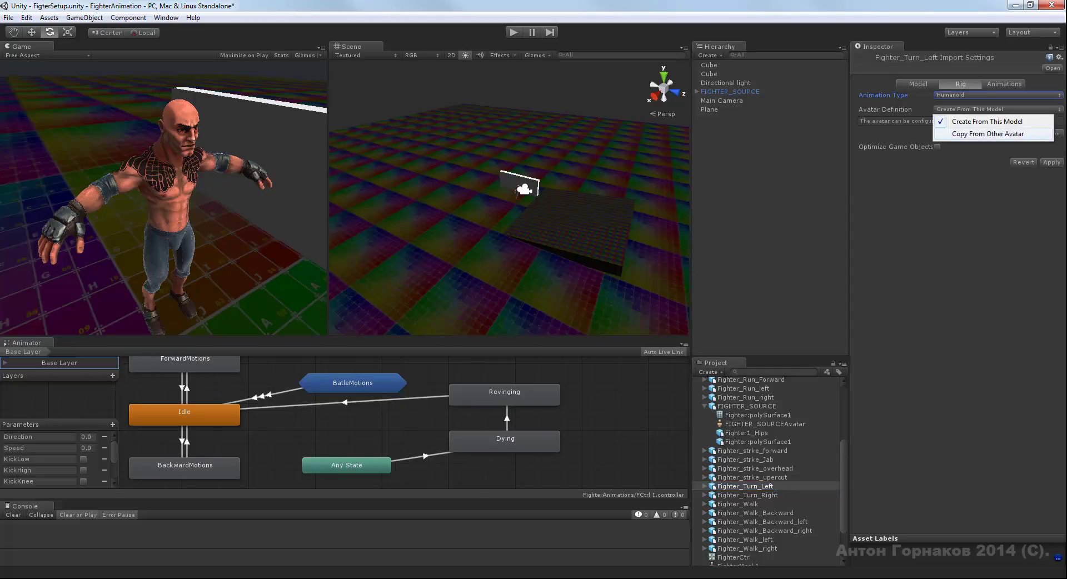
{"action": "left_click", "coordinate": [969, 132]}
{"action": "left_click_drag", "start_coordinate": [763, 424], "coordinate": [993, 151]}
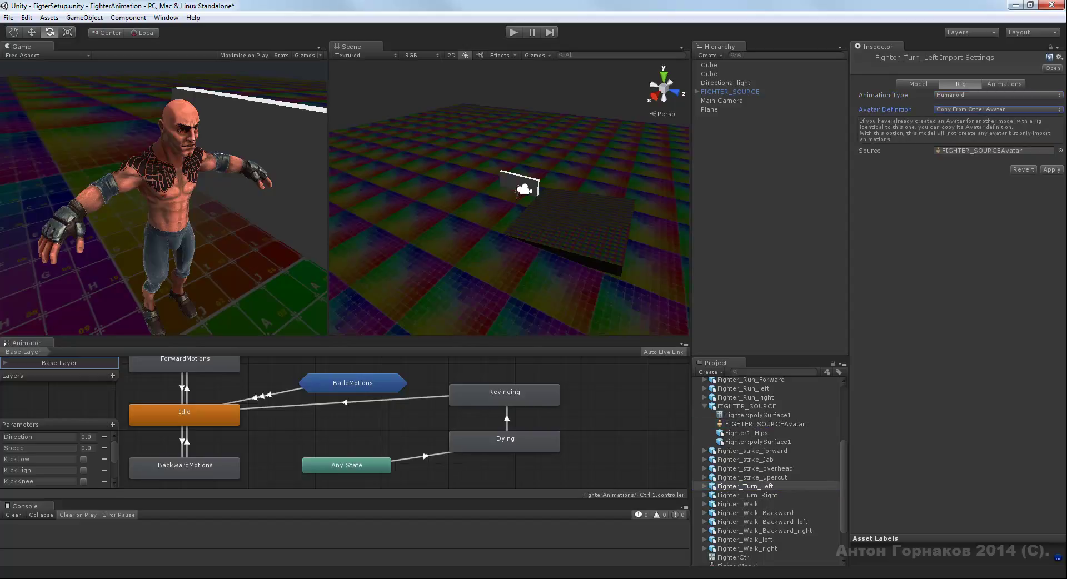
{"action": "left_click", "coordinate": [1051, 170]}
- Set Anim. Compression to Off in the clip's Animations settings
{"action": "left_click", "coordinate": [1004, 84]}
{"action": "scroll", "coordinate": [955, 178], "scroll_direction": "down", "scroll_amount": 5}
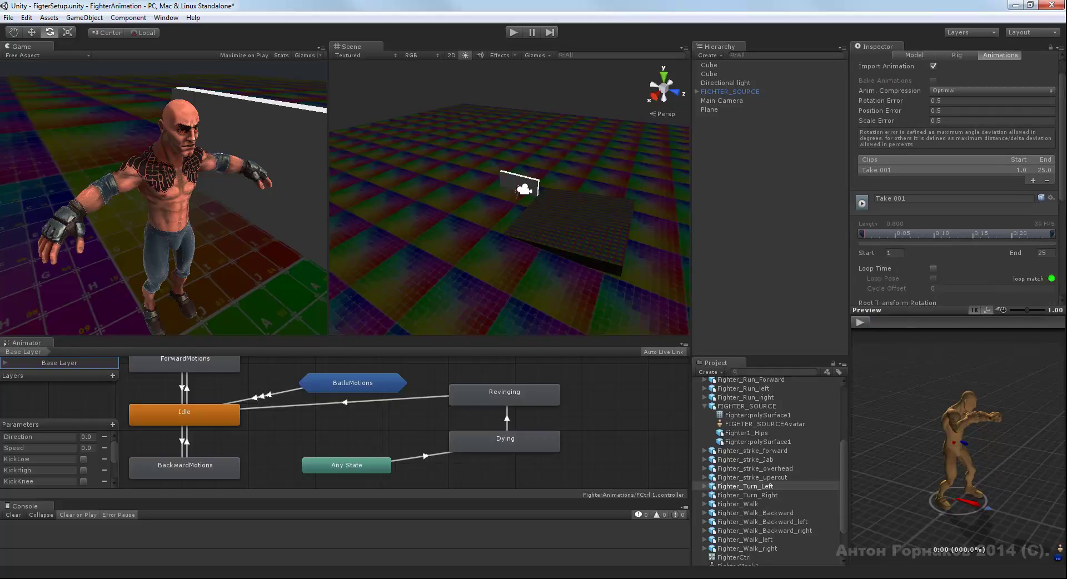
{"action": "scroll", "coordinate": [955, 178], "scroll_direction": "up", "scroll_amount": 5}
{"action": "left_click", "coordinate": [992, 118]}
{"action": "left_click", "coordinate": [952, 132]}
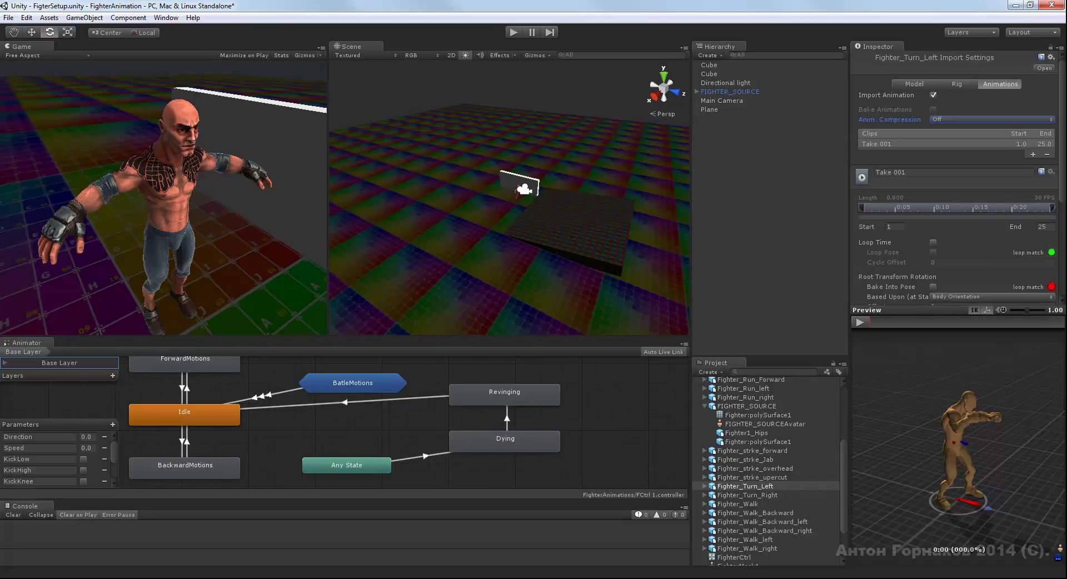
- Rename the Take 001 clip to Fighter_Turn_Left
{"action": "left_click", "coordinate": [745, 486]}
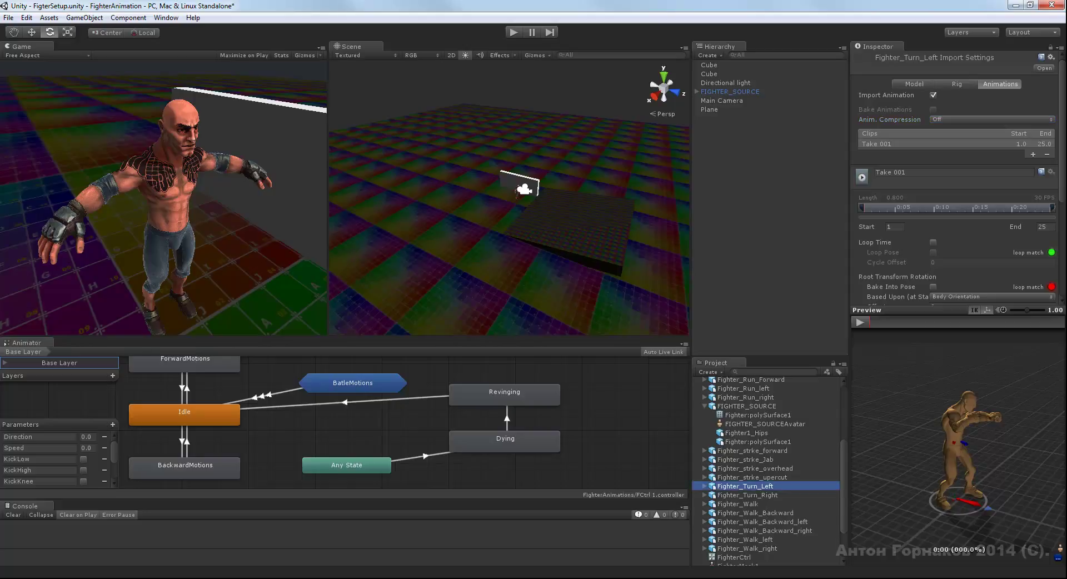
{"action": "key", "text": "F2"}
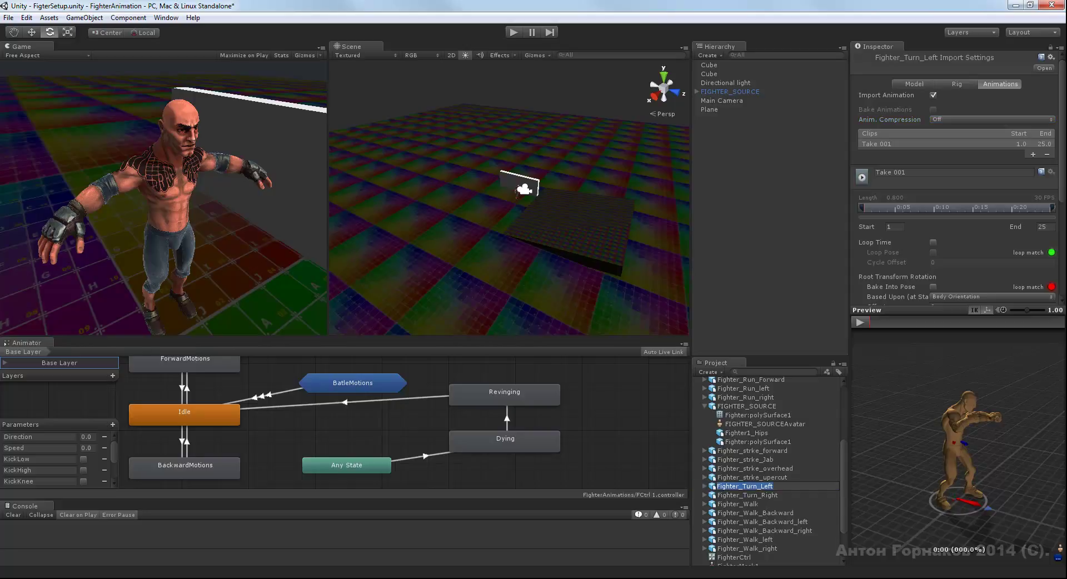
{"action": "left_click", "coordinate": [906, 172]}
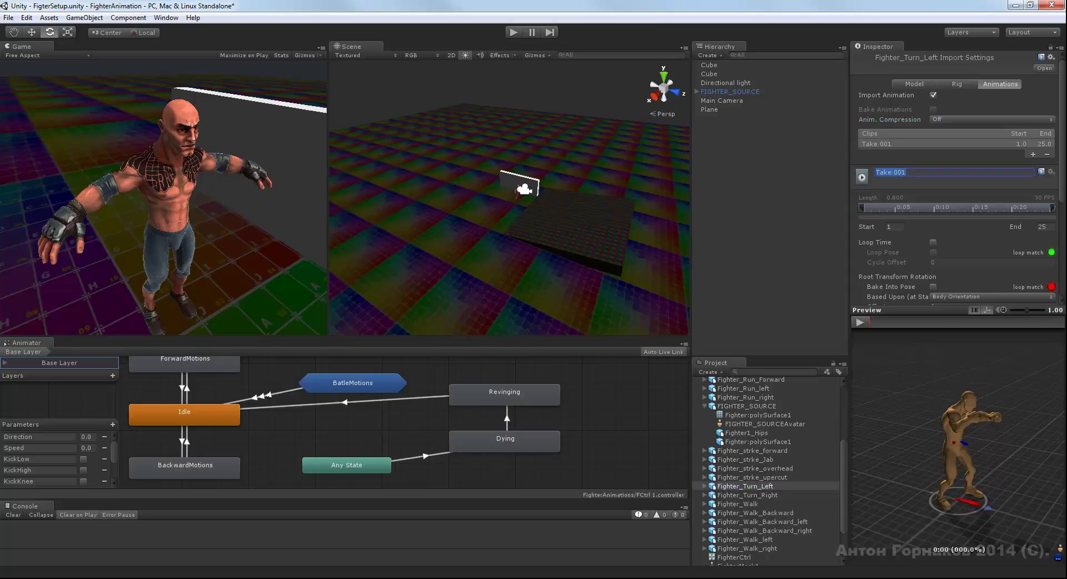
{"action": "type", "text": "Fighter_Turn_Left"}
{"action": "key", "text": "shift+Left"}
{"action": "key", "text": "shift+Left"}
{"action": "key", "text": "shift+Left"}
{"action": "key", "text": "Return"}
{"action": "key", "text": "shift+Left"}
{"action": "key", "text": "shift+Left"}
{"action": "key", "text": "shift+Left"}
{"action": "type", "text": "Fighter_Turn_Left"}
{"action": "key", "text": "Return"}
- Play the Fighter_Turn_Left clip in the Preview and widen the Inspector panel
{"action": "scroll", "coordinate": [956, 178], "scroll_direction": "down", "scroll_amount": 2}
{"action": "scroll", "coordinate": [955, 178], "scroll_direction": "down", "scroll_amount": 2}
{"action": "scroll", "coordinate": [956, 178], "scroll_direction": "down", "scroll_amount": 2}
{"action": "scroll", "coordinate": [955, 178], "scroll_direction": "down", "scroll_amount": 2}
{"action": "scroll", "coordinate": [956, 178], "scroll_direction": "down", "scroll_amount": 1}
{"action": "scroll", "coordinate": [955, 177], "scroll_direction": "down", "scroll_amount": 1}
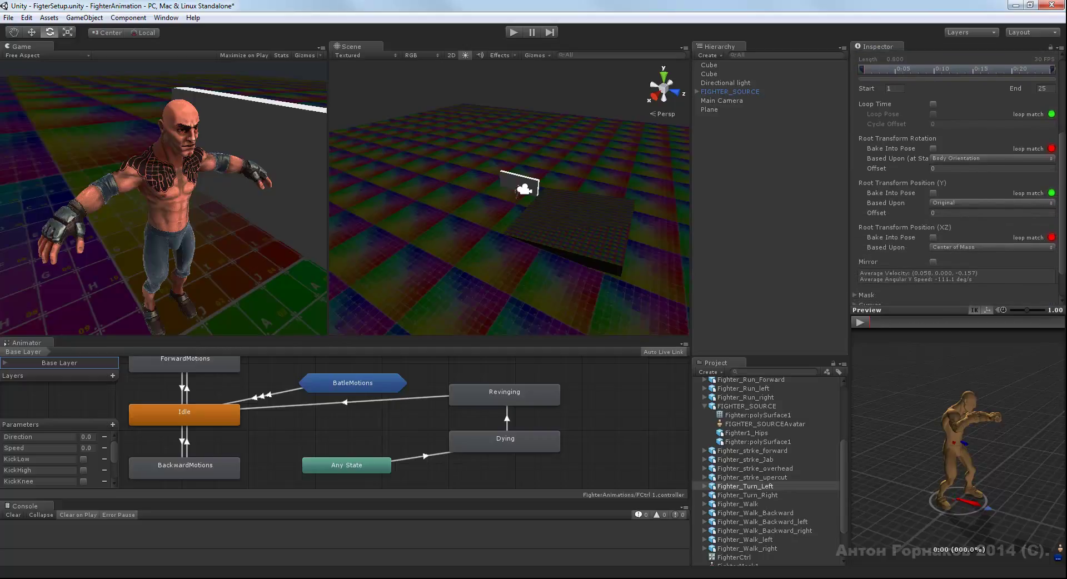
{"action": "left_click", "coordinate": [859, 323]}
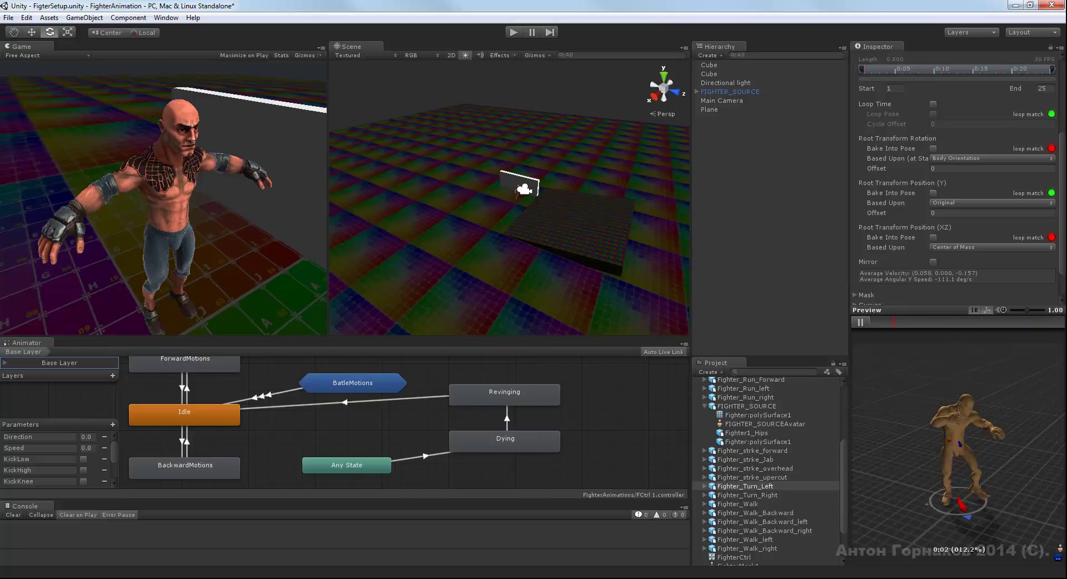
{"action": "left_click_drag", "start_coordinate": [847, 167], "coordinate": [810, 166]}
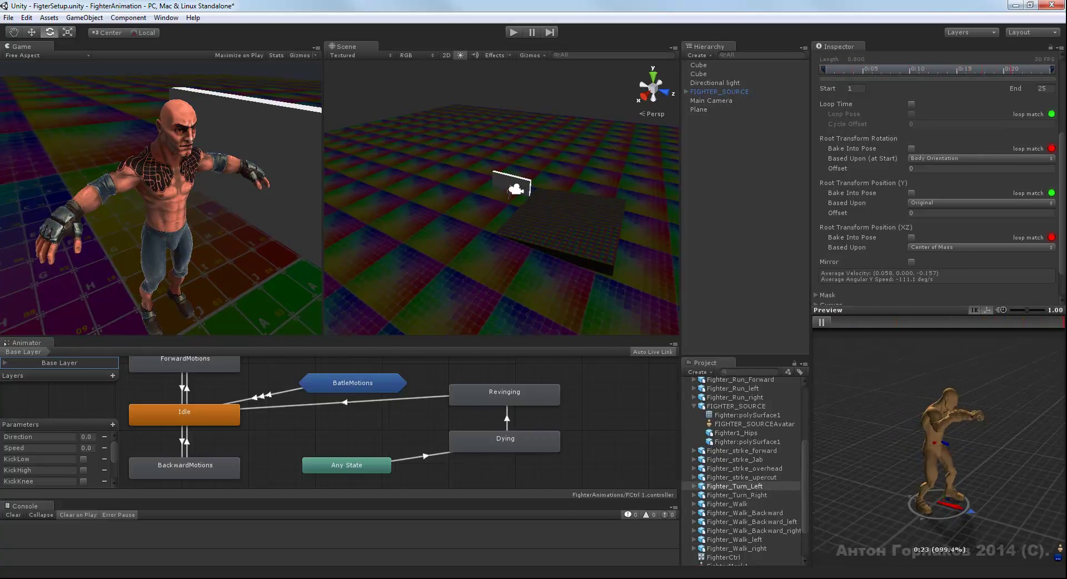
{"action": "scroll", "coordinate": [933, 167], "scroll_direction": "up", "scroll_amount": 1}
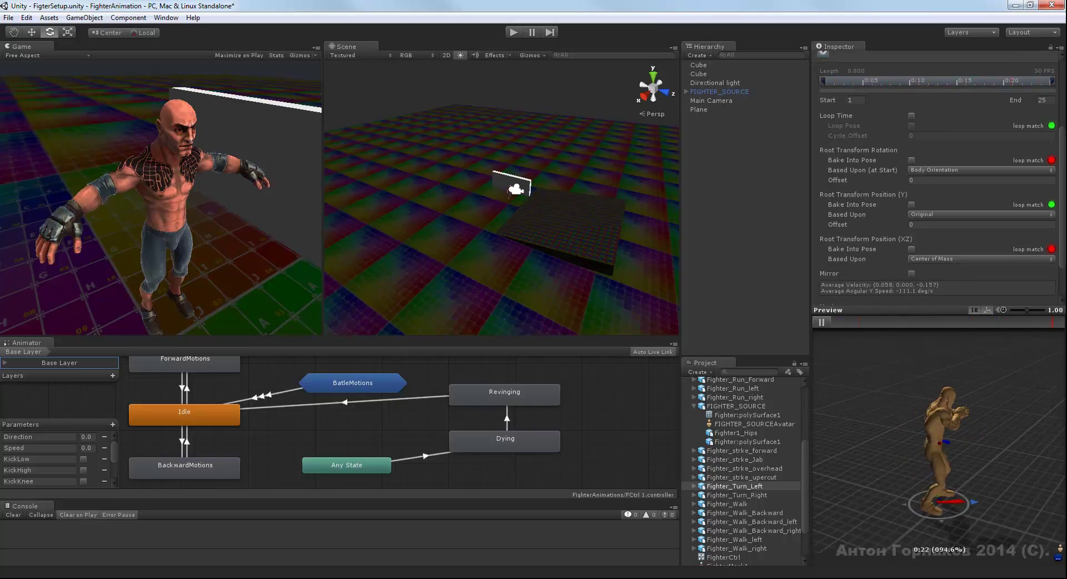
- Enable Loop Time and Loop Pose, base root rotation on Original, and bake Root Position (Y)
{"action": "left_click", "coordinate": [836, 116]}
{"action": "key", "text": "space"}
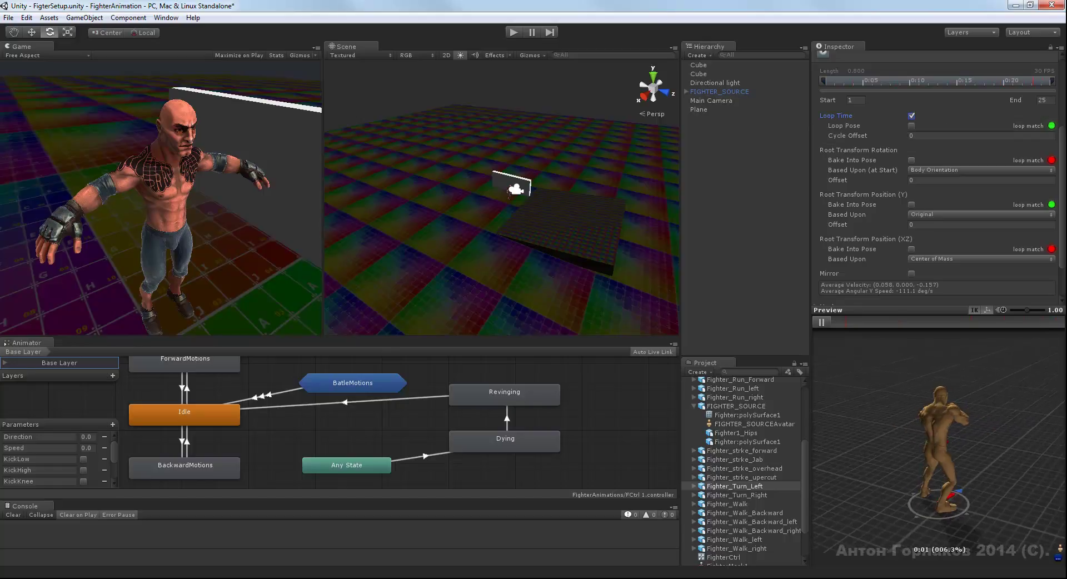
{"action": "left_click", "coordinate": [912, 125]}
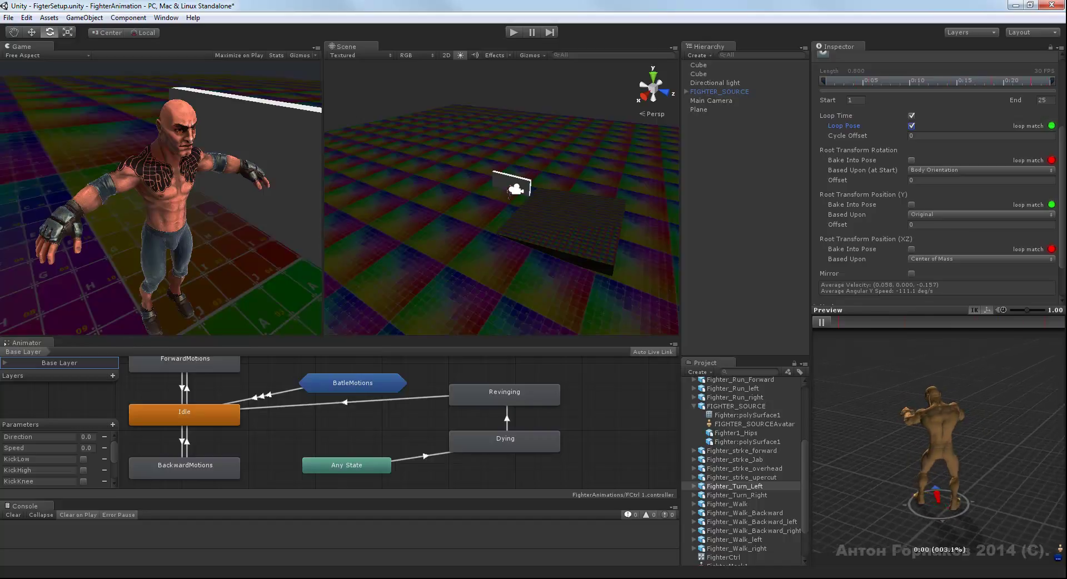
{"action": "left_click", "coordinate": [981, 169]}
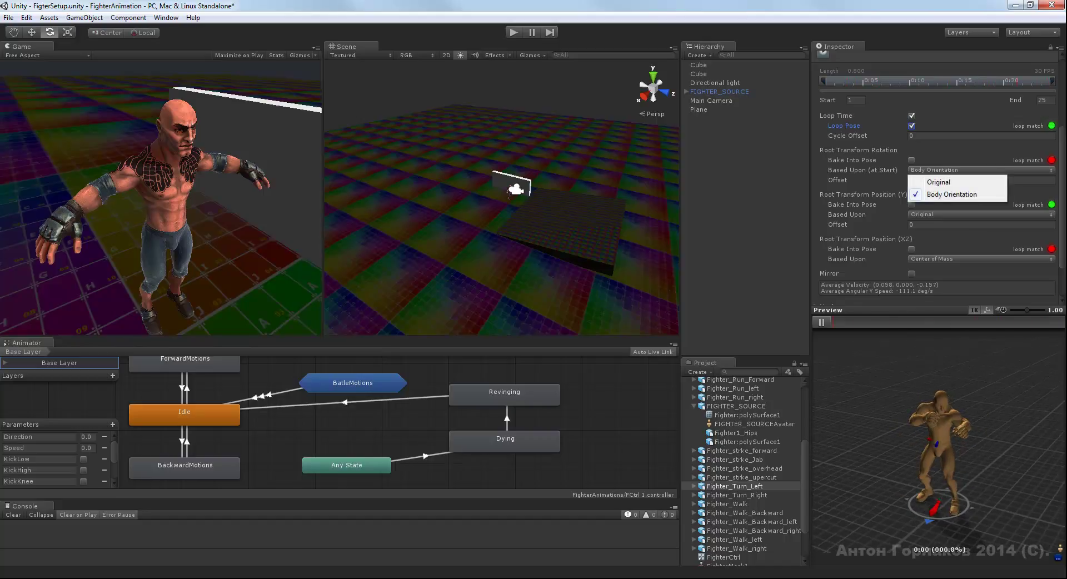
{"action": "left_click", "coordinate": [939, 182]}
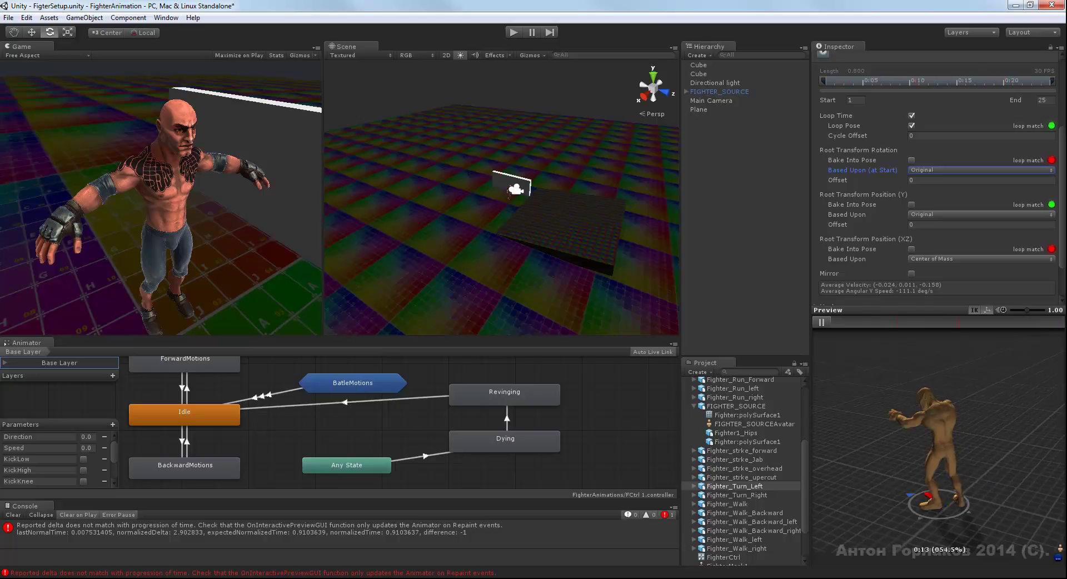
{"action": "left_click", "coordinate": [911, 205]}
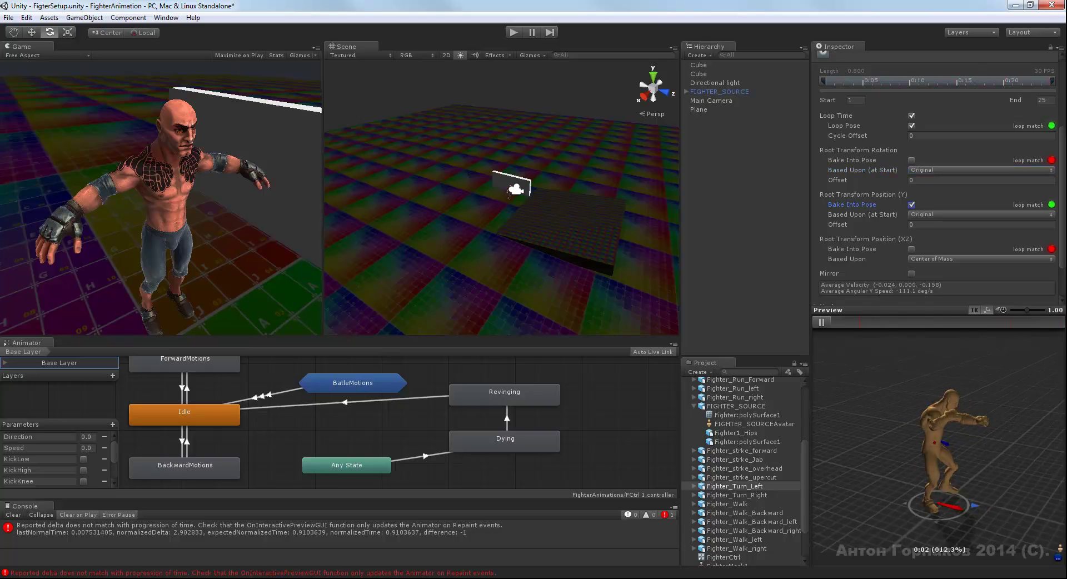
{"action": "left_click", "coordinate": [912, 249]}
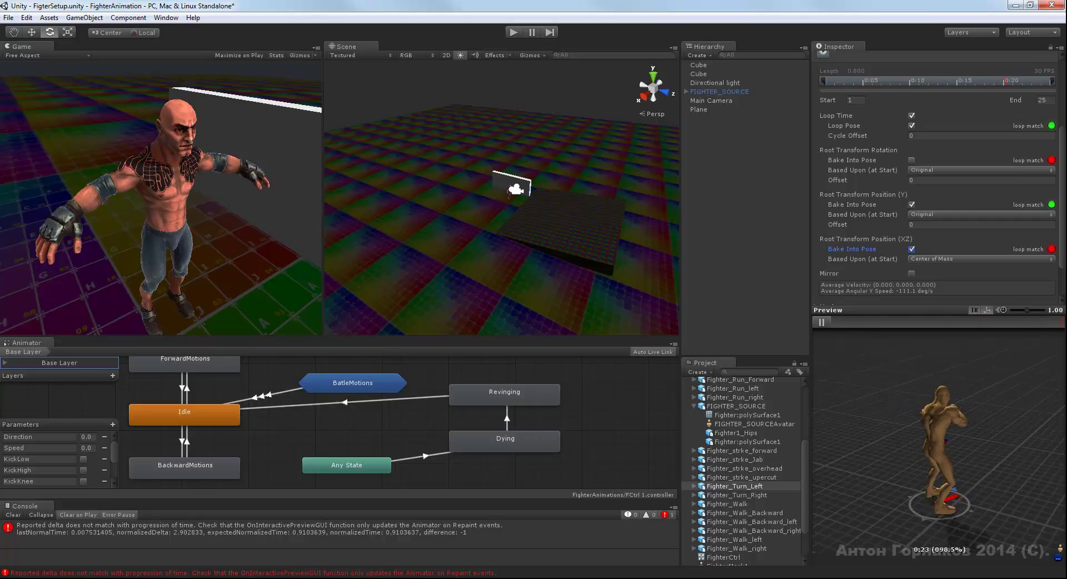
{"action": "left_click", "coordinate": [911, 249]}
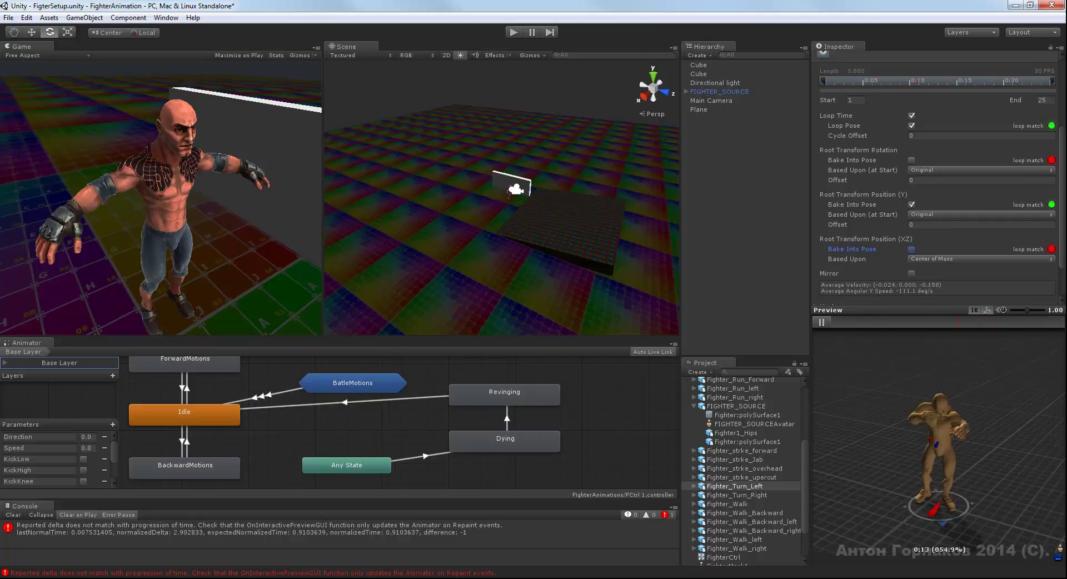
- Apply the clip changes and play, then pause, the preview
{"action": "scroll", "coordinate": [933, 222], "scroll_direction": "down", "scroll_amount": 3}
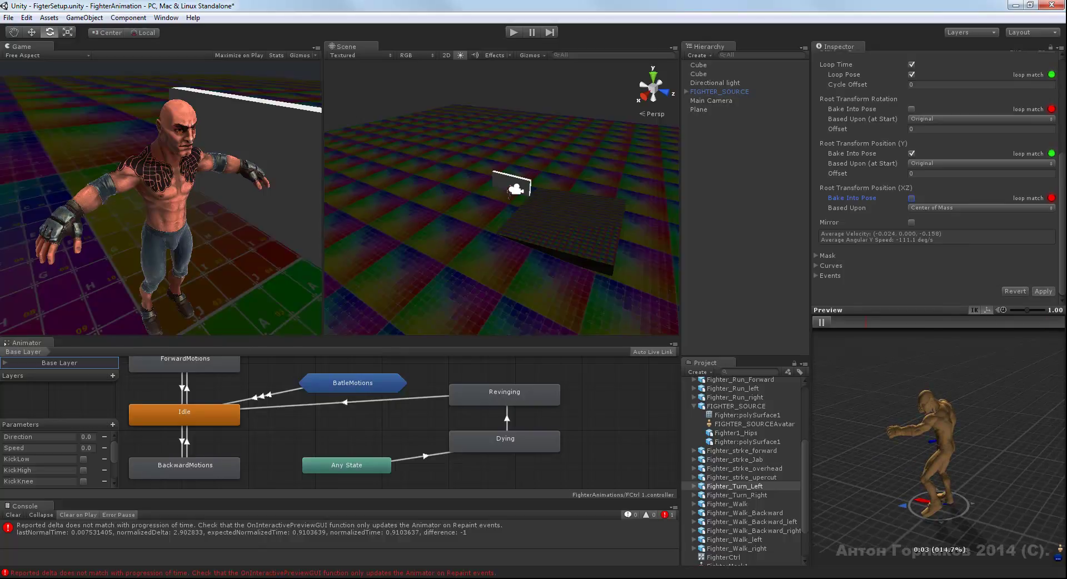
{"action": "left_click", "coordinate": [1043, 291]}
{"action": "left_click", "coordinate": [820, 322]}
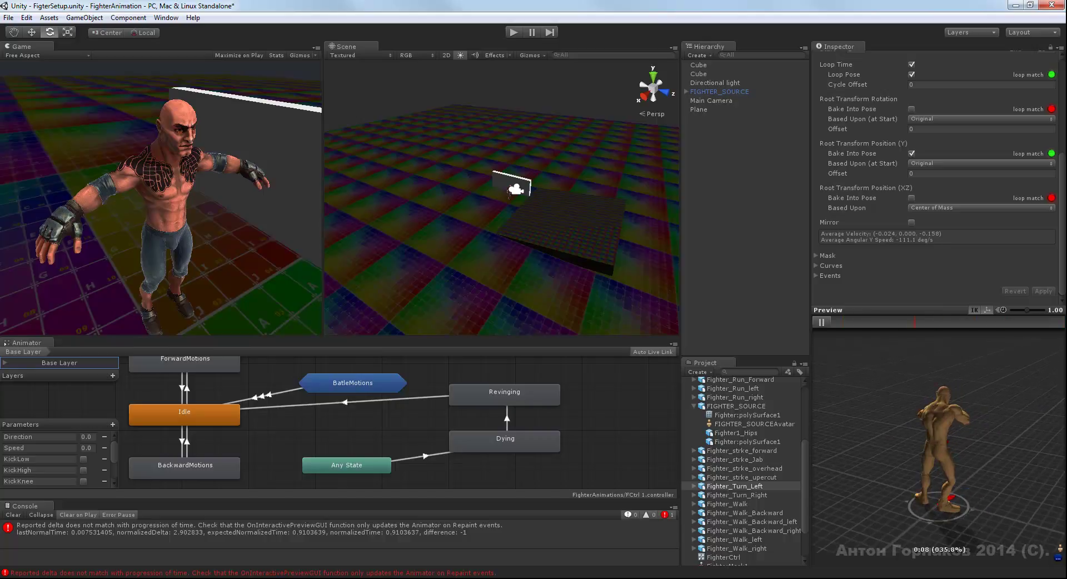
{"action": "left_click", "coordinate": [821, 322]}
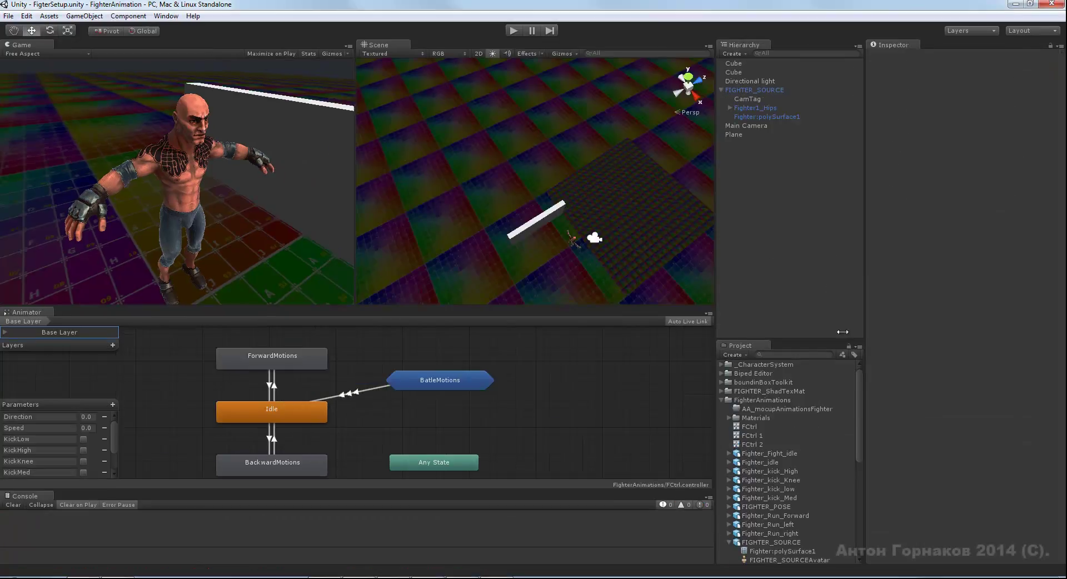
- Create a state from a new blend tree and place it left of Idle
{"action": "left_click_drag", "start_coordinate": [860, 385], "coordinate": [860, 372]}
{"action": "middle_click_drag", "start_coordinate": [363, 413], "coordinate": [471, 409]}
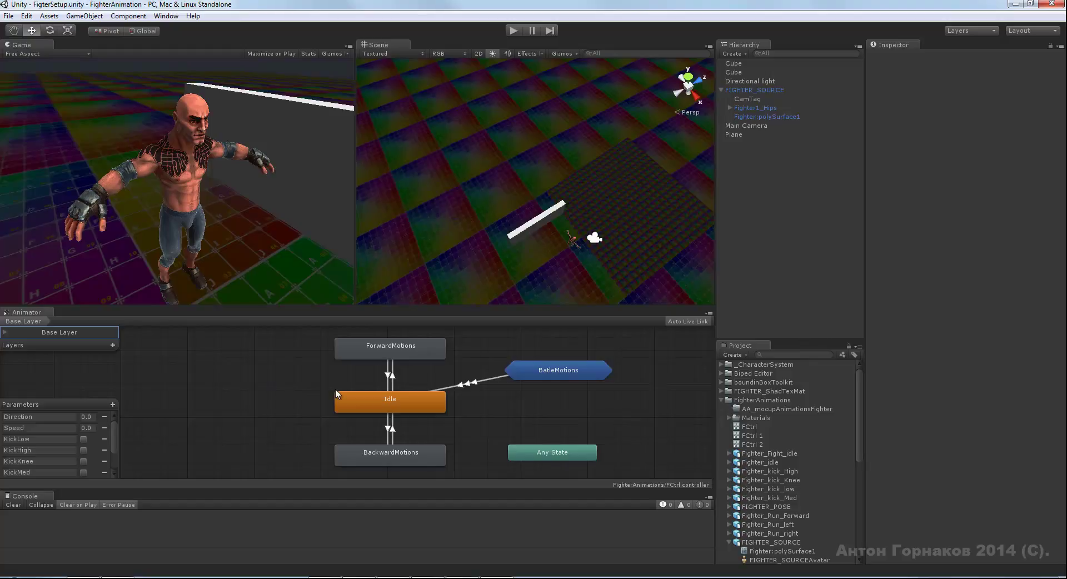
{"action": "right_click", "coordinate": [272, 373]}
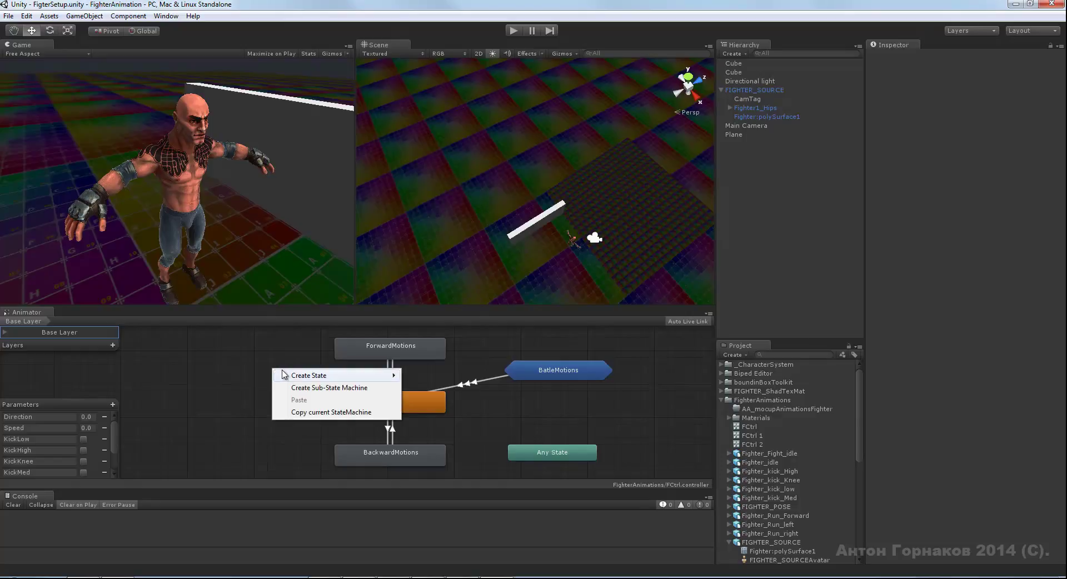
{"action": "mouse_move", "coordinate": [293, 376]}
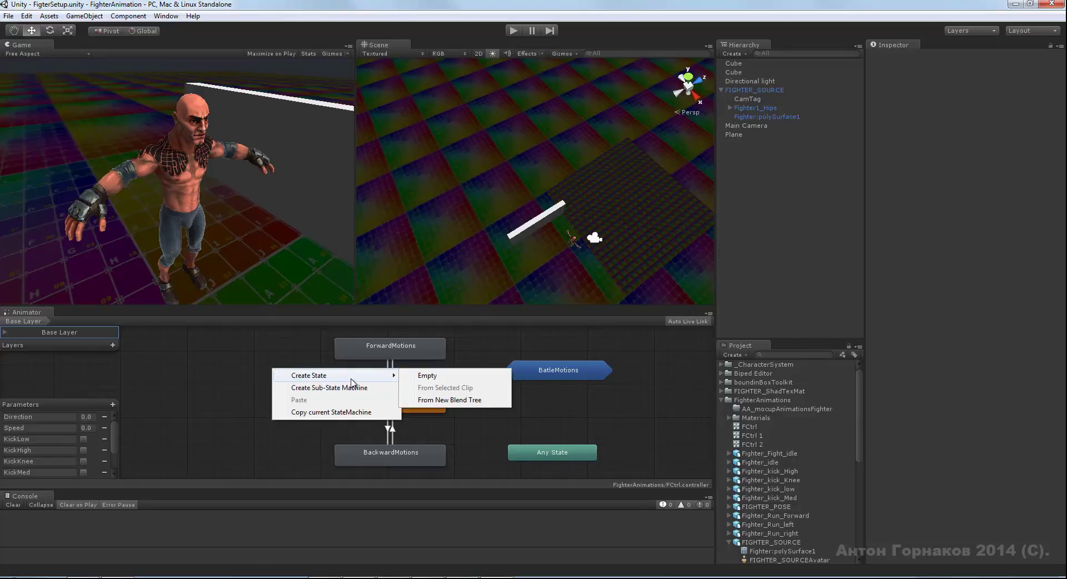
{"action": "left_click", "coordinate": [440, 400]}
{"action": "left_click_drag", "start_coordinate": [384, 381], "coordinate": [235, 382]}
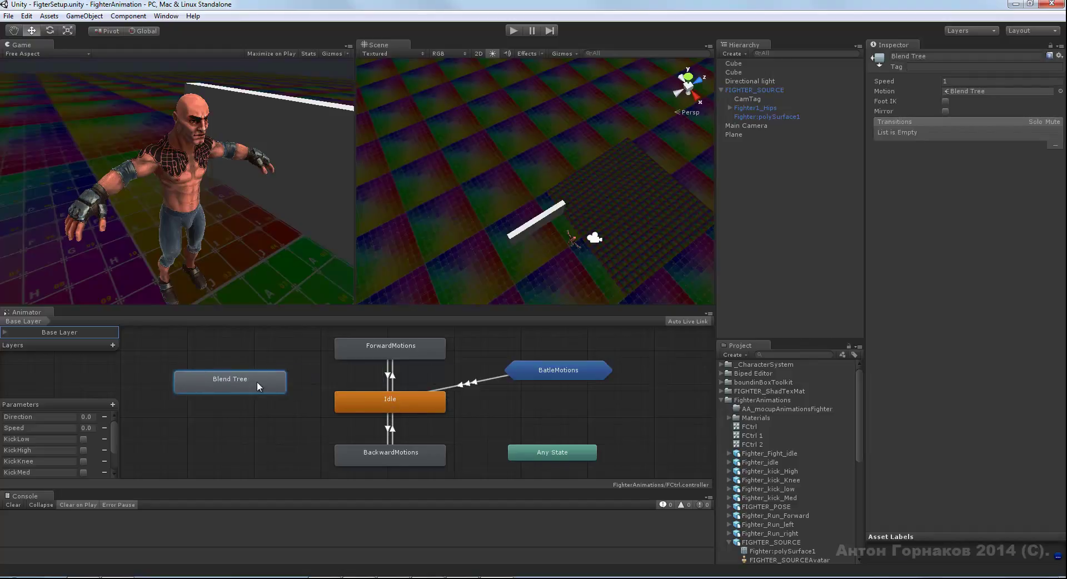
- Rename the new blend tree state to Turning
{"action": "left_click", "coordinate": [937, 56]}
{"action": "type", "text": "Turni"}
{"action": "type", "text": "ng"}
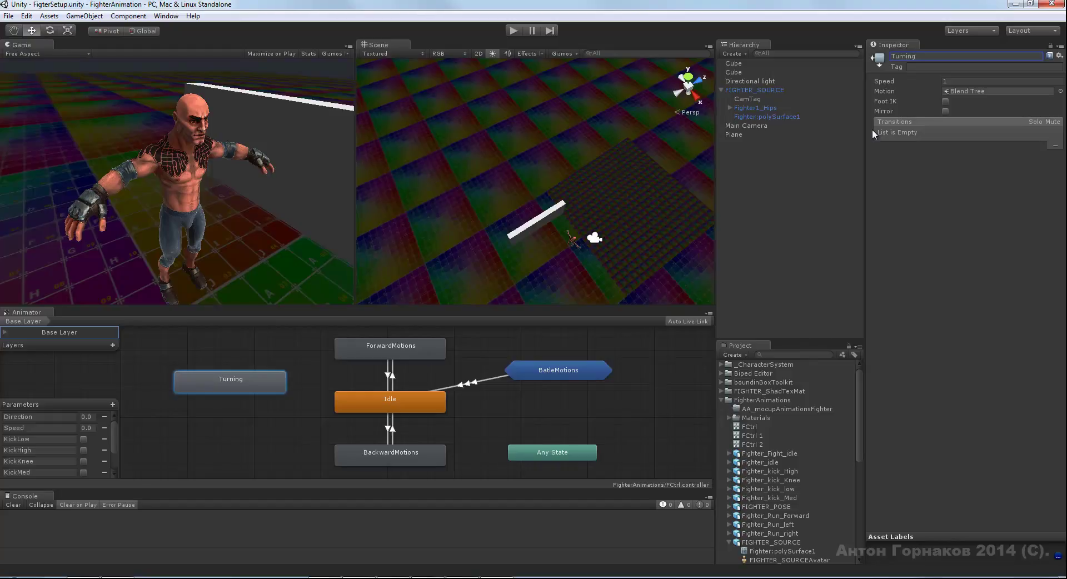
- Open the blend tree inside the Turning state and rename it 'Turn'
{"action": "double_click", "coordinate": [228, 376]}
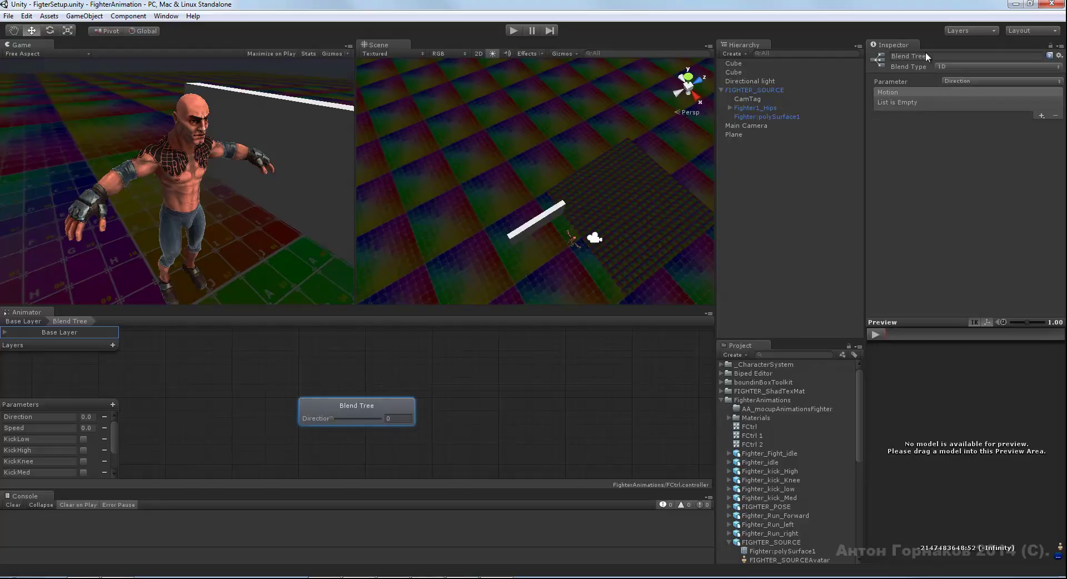
{"action": "left_click", "coordinate": [942, 56]}
{"action": "type", "text": "Turn"}
{"action": "key", "text": "Return"}
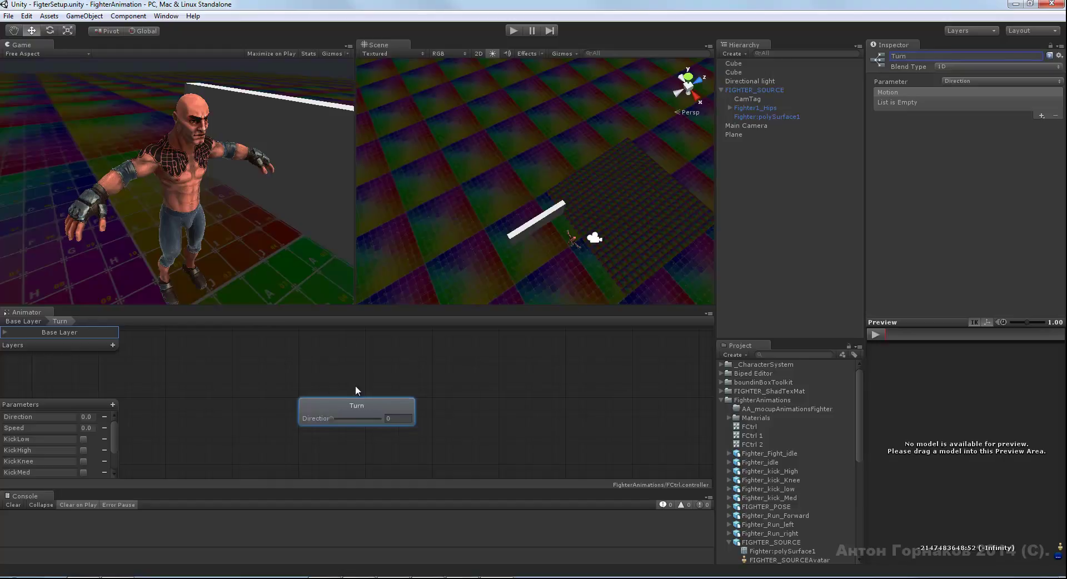
- Add three empty motion fields to the Turn blend tree
{"action": "left_click", "coordinate": [1041, 116]}
{"action": "left_click", "coordinate": [1034, 126]}
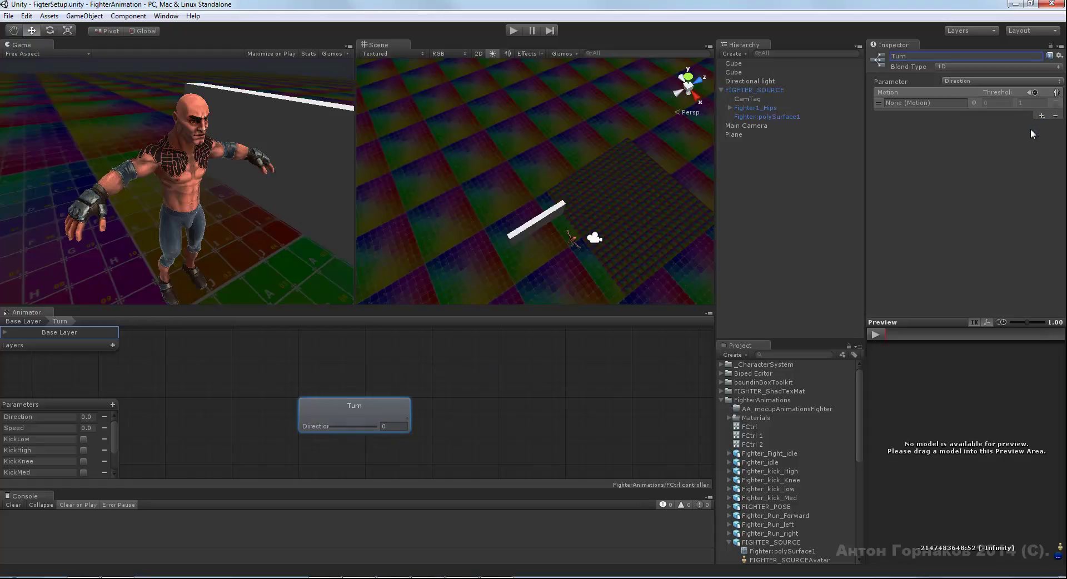
{"action": "left_click", "coordinate": [1042, 116]}
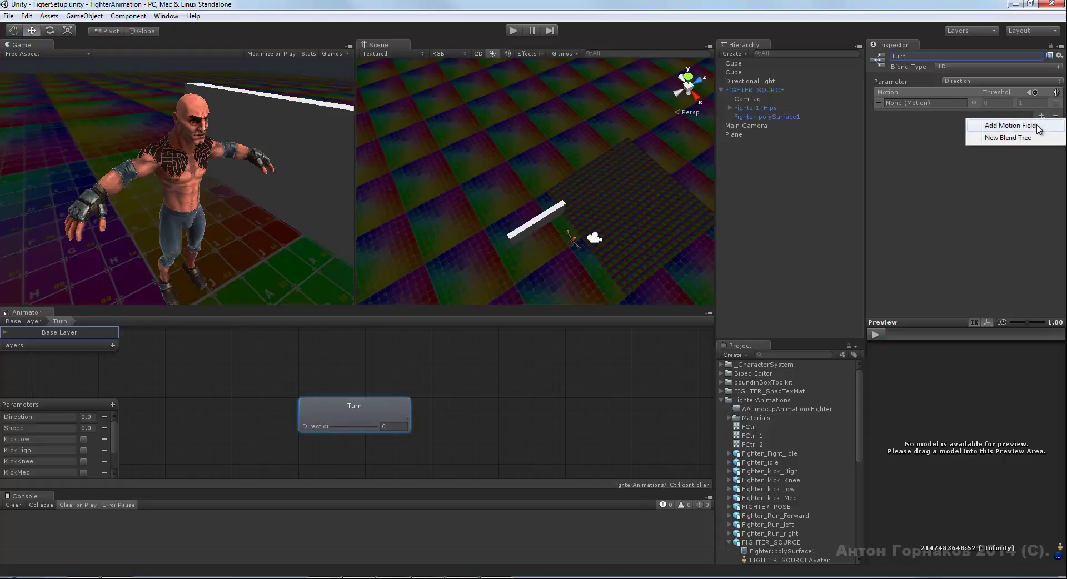
{"action": "left_click", "coordinate": [1036, 126]}
{"action": "left_click", "coordinate": [1041, 163]}
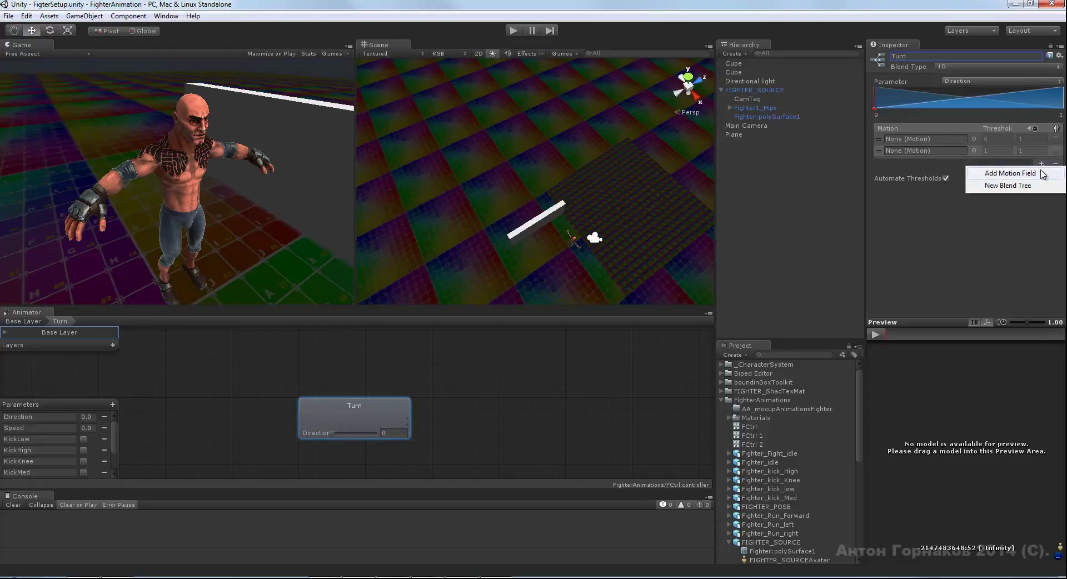
{"action": "left_click", "coordinate": [1040, 174]}
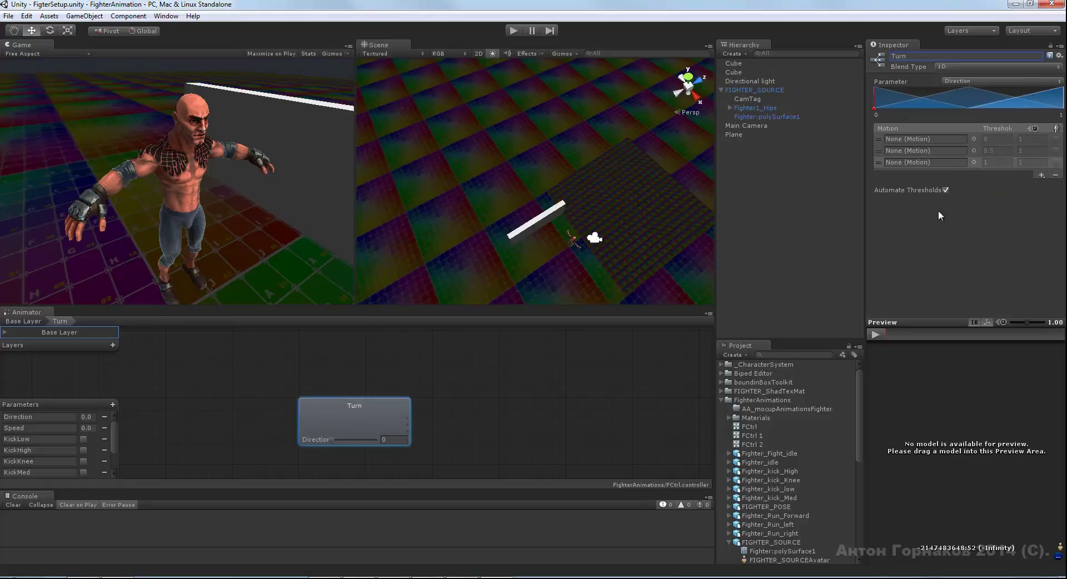
- Assign Fighter_Turn_Left, Fighter_Fight_idle and Fighter_Turn_Right to the three motion slots
{"action": "left_click", "coordinate": [973, 138]}
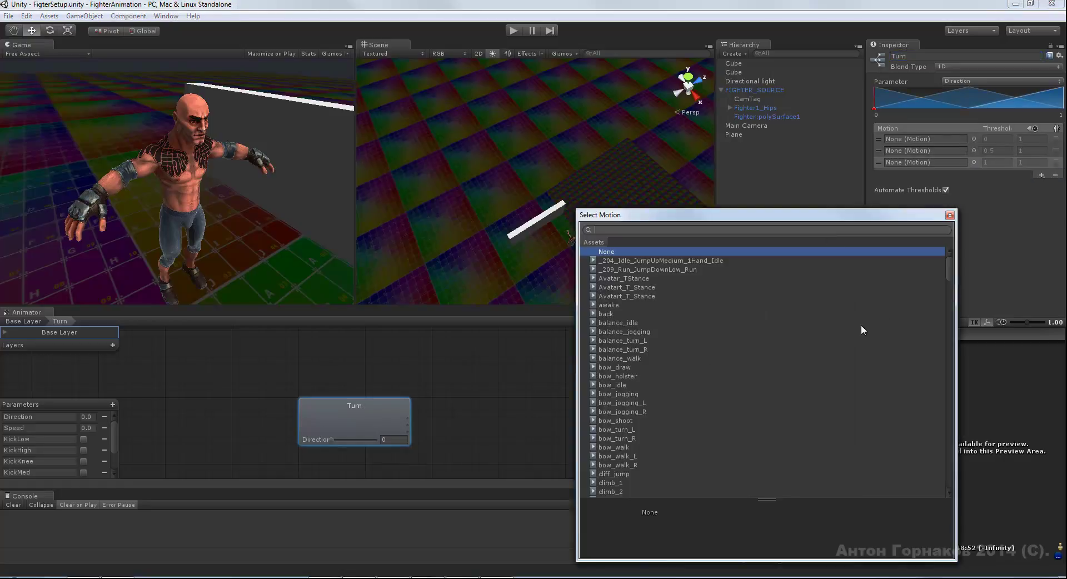
{"action": "left_click_drag", "start_coordinate": [947, 295], "coordinate": [945, 300]}
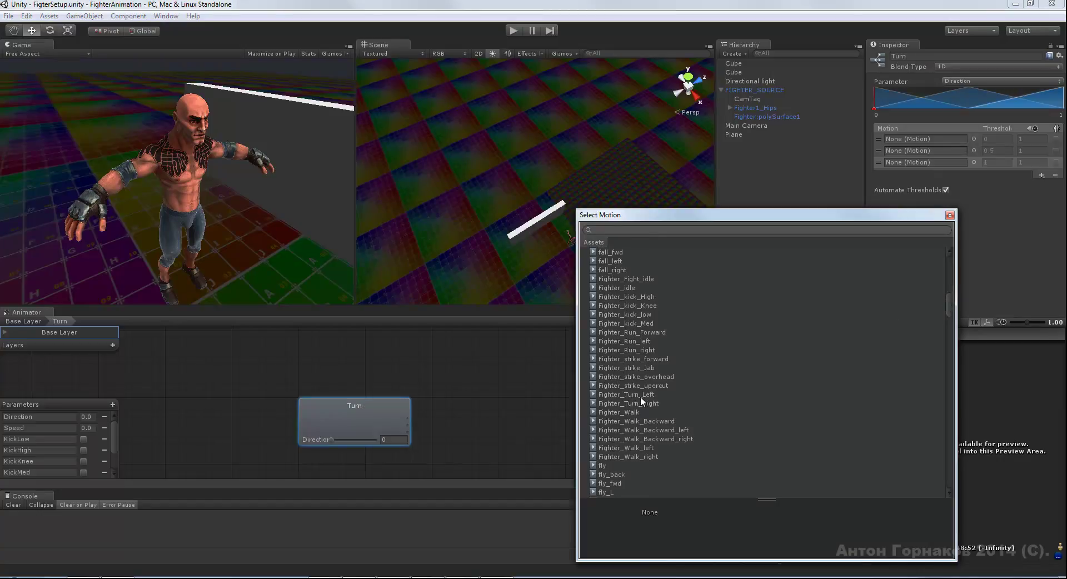
{"action": "left_click", "coordinate": [640, 395]}
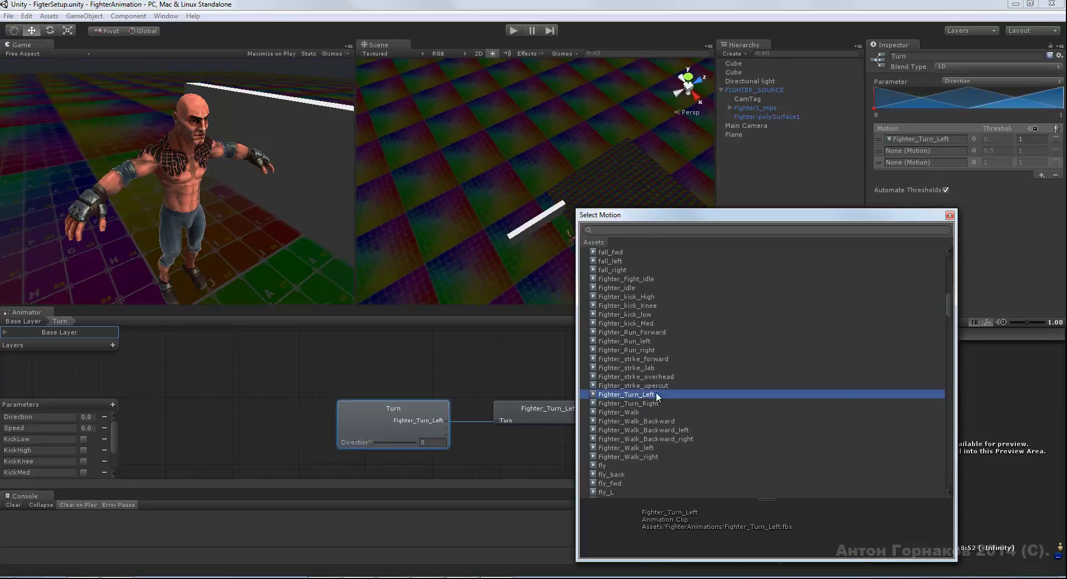
{"action": "left_click", "coordinate": [949, 216]}
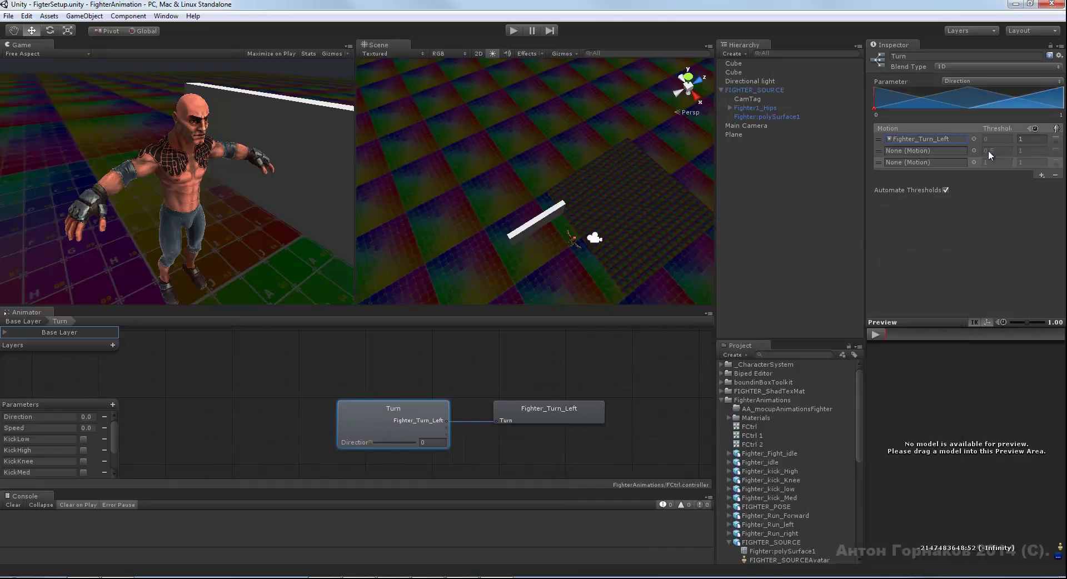
{"action": "left_click", "coordinate": [973, 150]}
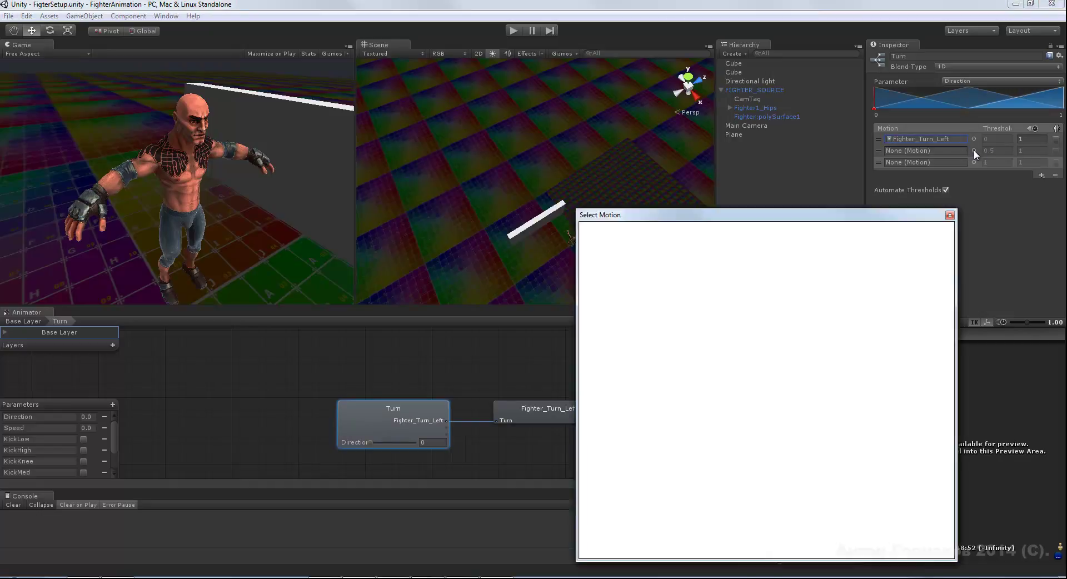
{"action": "left_click_drag", "start_coordinate": [950, 267], "coordinate": [955, 300]}
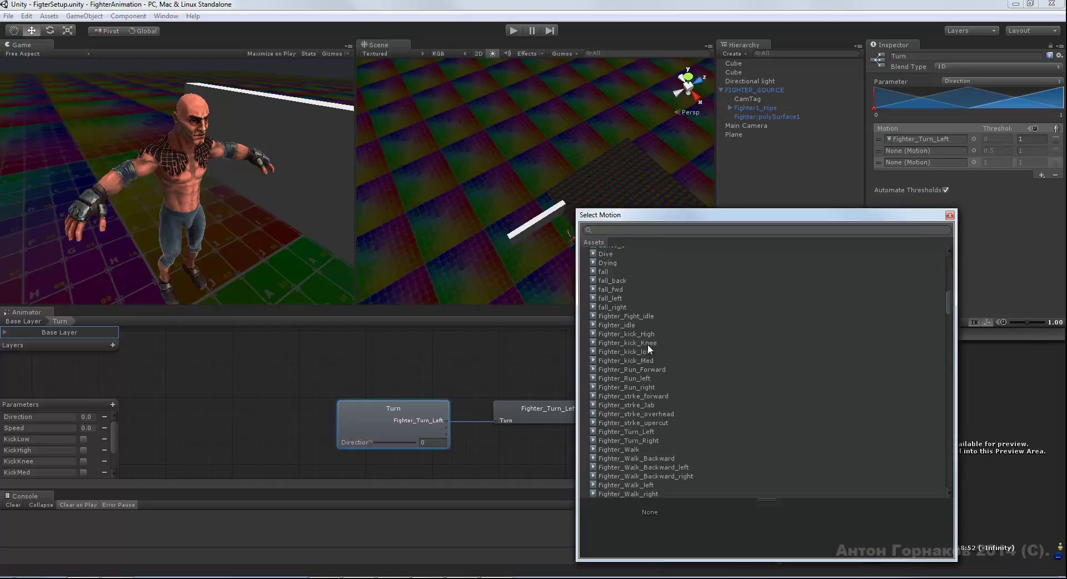
{"action": "left_click", "coordinate": [613, 315]}
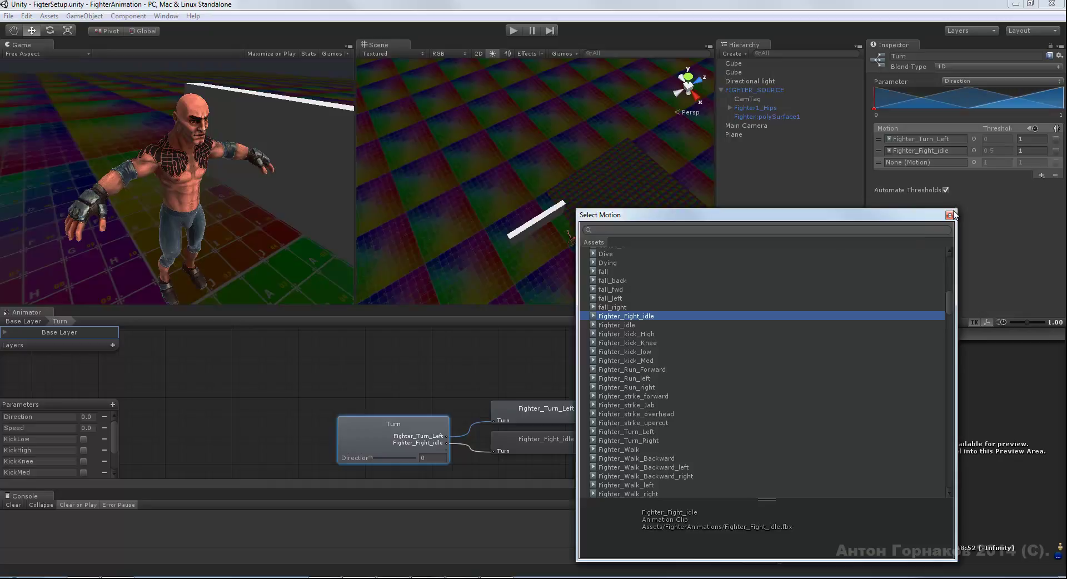
{"action": "left_click", "coordinate": [949, 215]}
{"action": "left_click", "coordinate": [973, 161]}
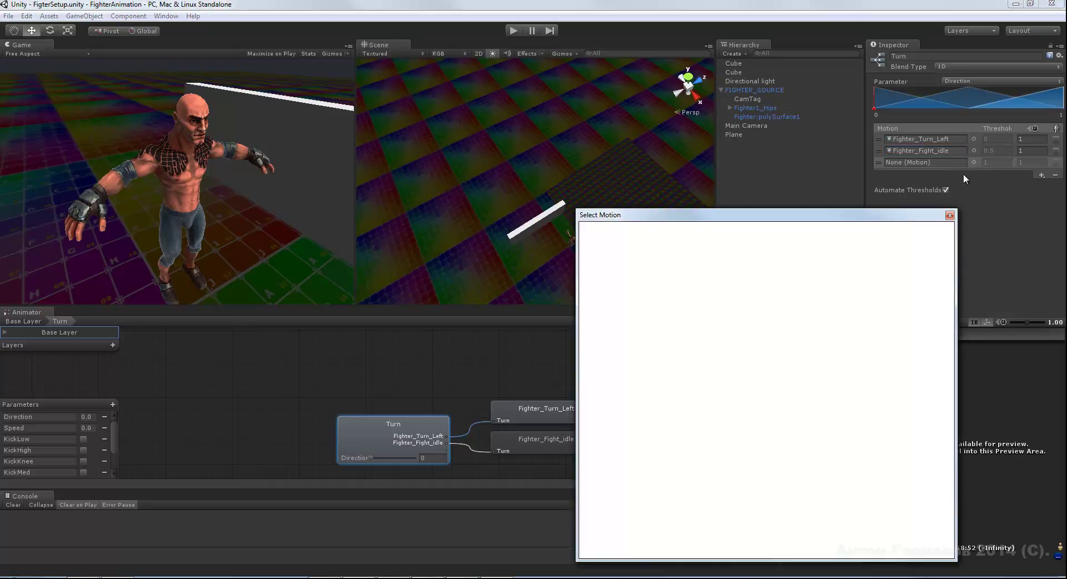
{"action": "mouse_move", "coordinate": [951, 269]}
{"action": "left_mouse_down"}
{"action": "mouse_move", "coordinate": [948, 315]}
{"action": "mouse_move", "coordinate": [951, 306]}
{"action": "mouse_move", "coordinate": [914, 323]}
{"action": "left_mouse_up"}
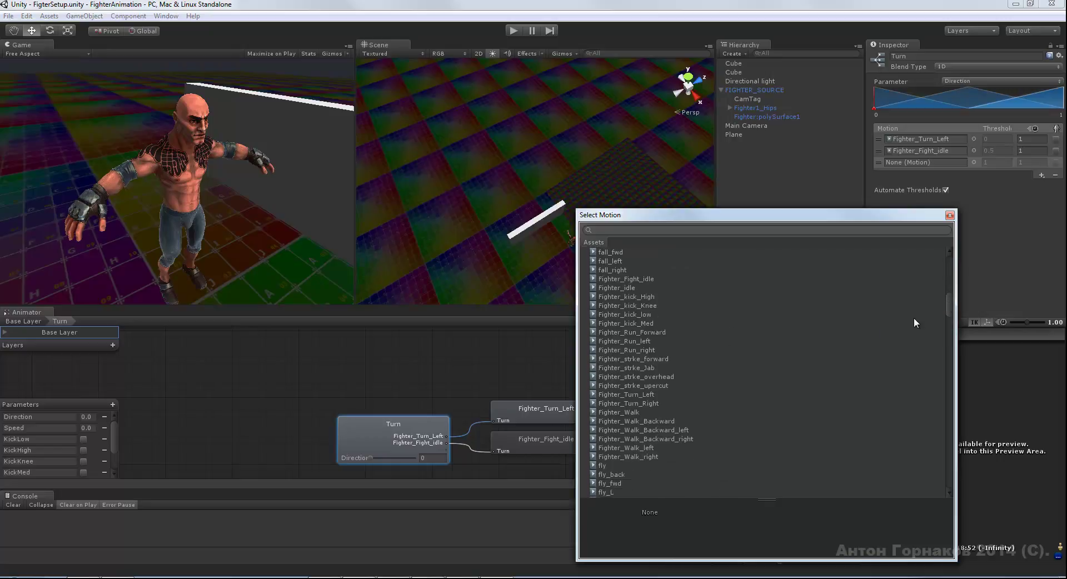
{"action": "left_click", "coordinate": [639, 402]}
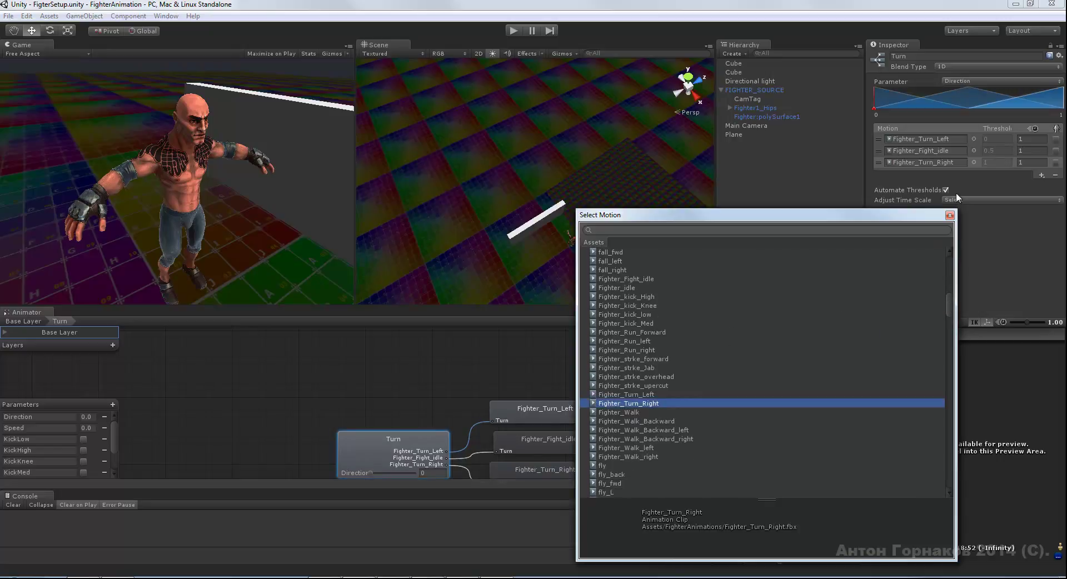
{"action": "left_click", "coordinate": [949, 215]}
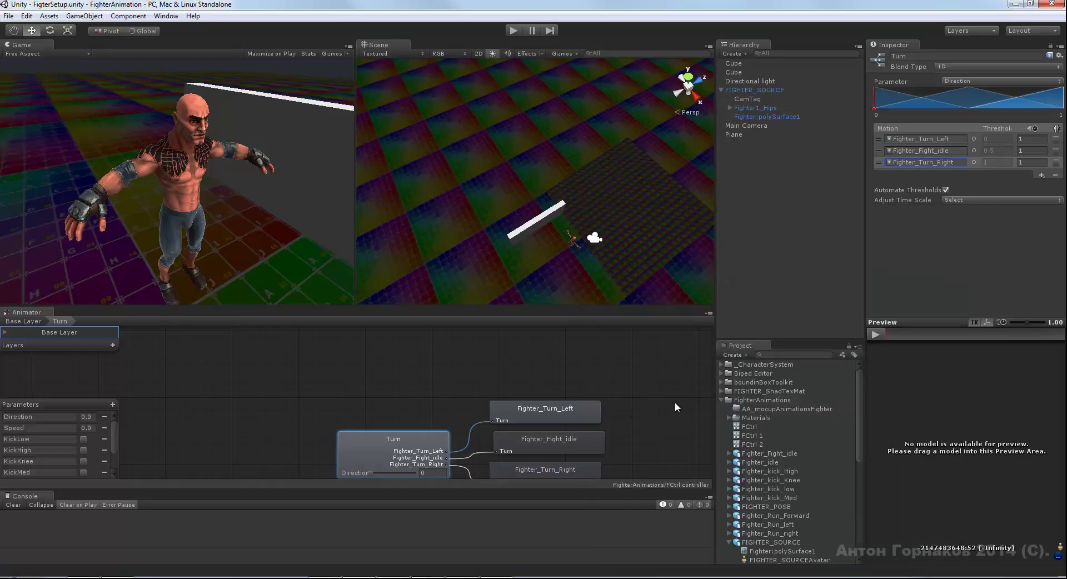
{"action": "middle_click_drag", "start_coordinate": [682, 438], "coordinate": [583, 399]}
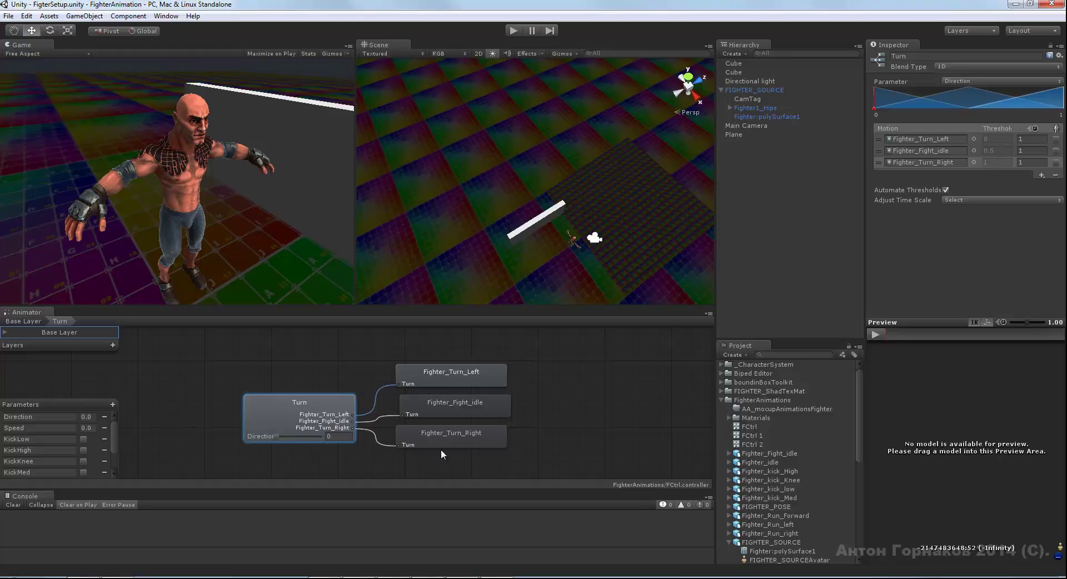
- Add a new float parameter named TurnAngular
{"action": "left_click", "coordinate": [113, 405]}
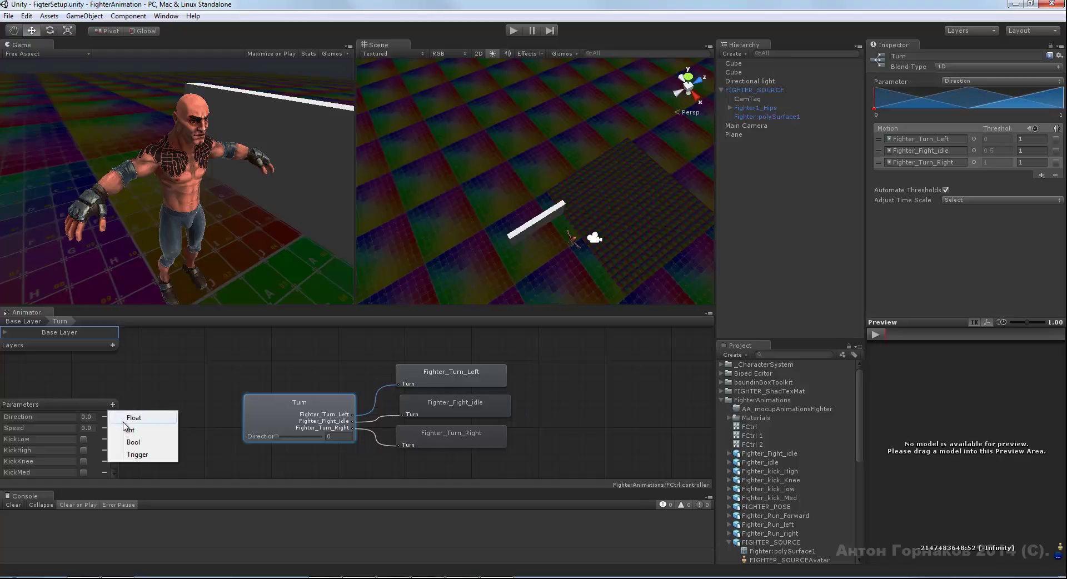
{"action": "left_click", "coordinate": [128, 420]}
{"action": "left_click_drag", "start_coordinate": [115, 434], "coordinate": [115, 456]}
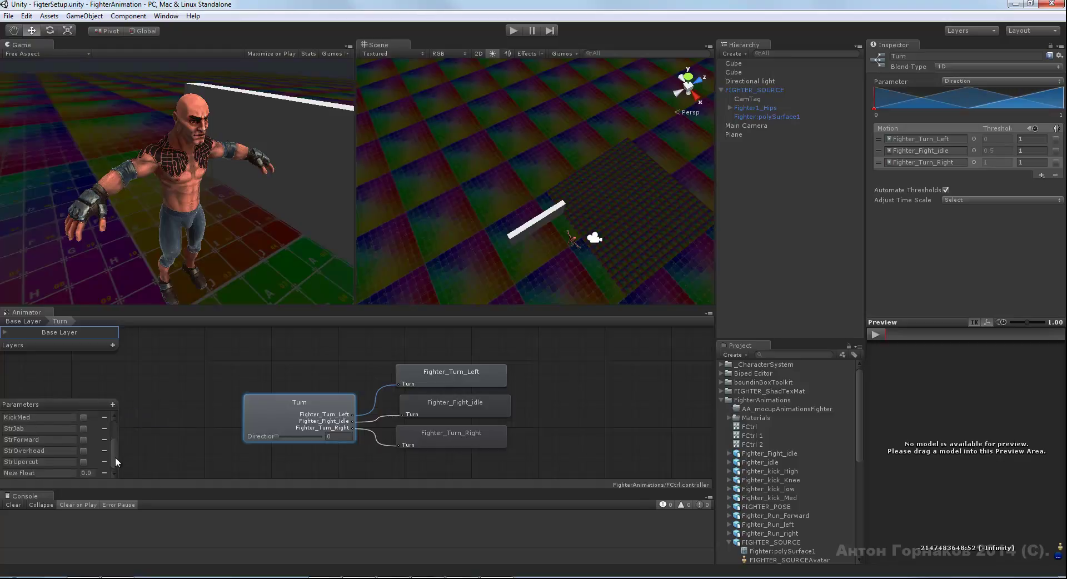
{"action": "double_click", "coordinate": [44, 473]}
{"action": "left_click_drag", "start_coordinate": [29, 473], "coordinate": [1, 481]}
{"action": "type", "text": "Turn"}
{"action": "type", "text": "Angular"}
- Set TurnAngular as the blend tree's parameter and turn off Automate Thresholds
{"action": "left_click", "coordinate": [949, 81]}
{"action": "left_click", "coordinate": [964, 118]}
{"action": "left_click_drag", "start_coordinate": [275, 435], "coordinate": [296, 436]}
{"action": "left_click", "coordinate": [945, 190]}
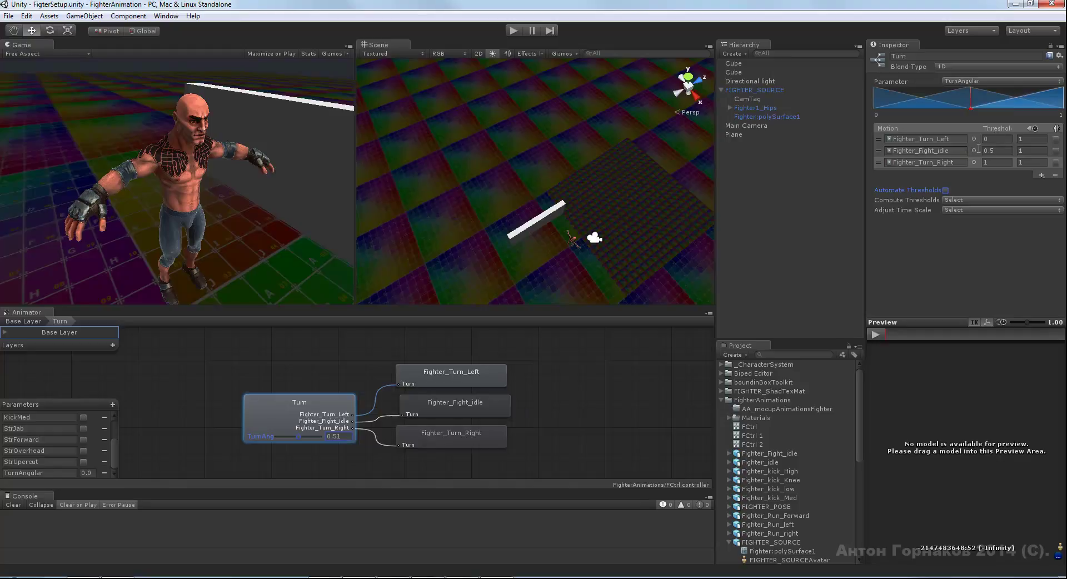
- Enter thresholds -45, 0 and 45 for Fighter_Turn_Left, Fighter_Fight_idle and Fighter_Turn_Right
{"action": "left_click", "coordinate": [1007, 149]}
{"action": "type", "text": "0"}
{"action": "key", "text": "Return"}
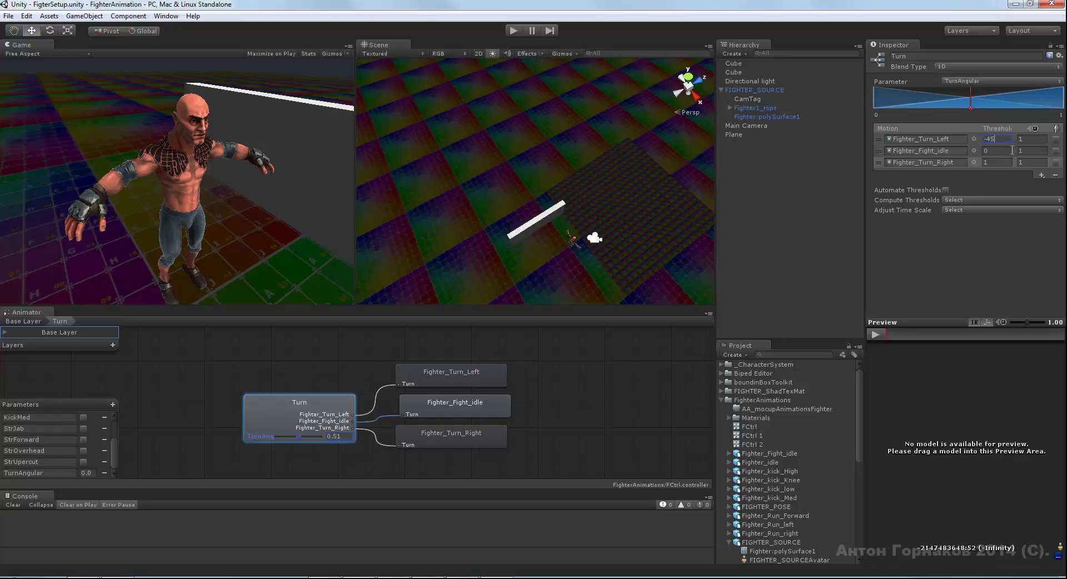
{"action": "key", "text": "Return"}
{"action": "left_click", "coordinate": [997, 162]}
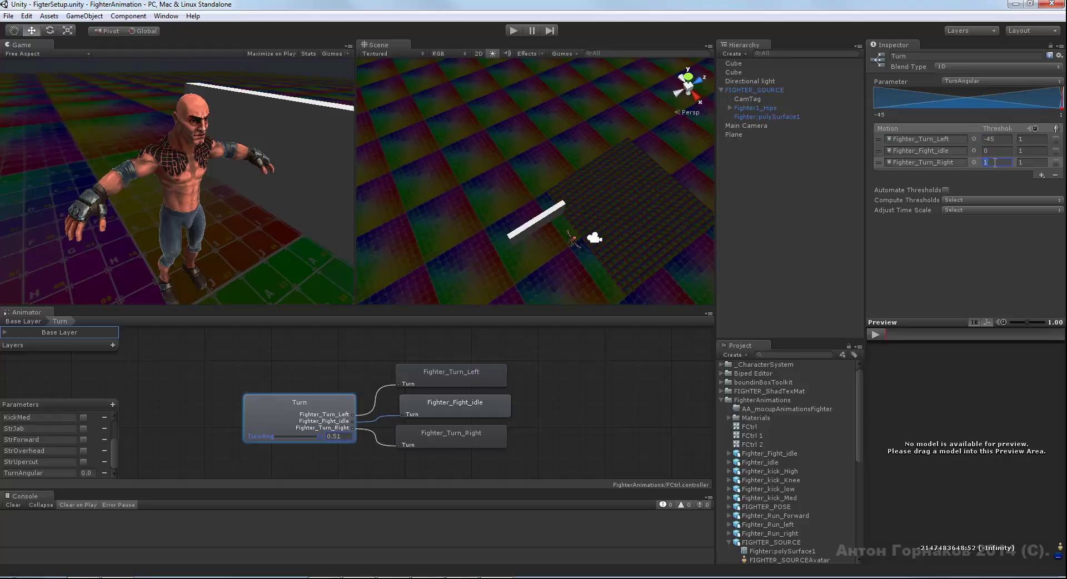
{"action": "type", "text": "-"}
{"action": "type", "text": "45"}
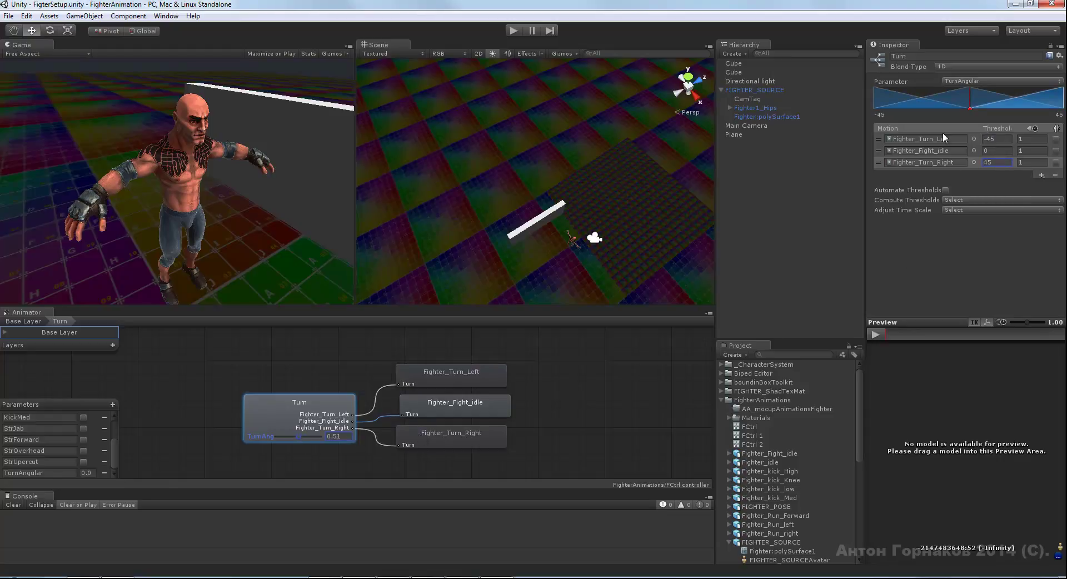
{"action": "left_click", "coordinate": [1001, 139]}
{"action": "left_click", "coordinate": [365, 366]}
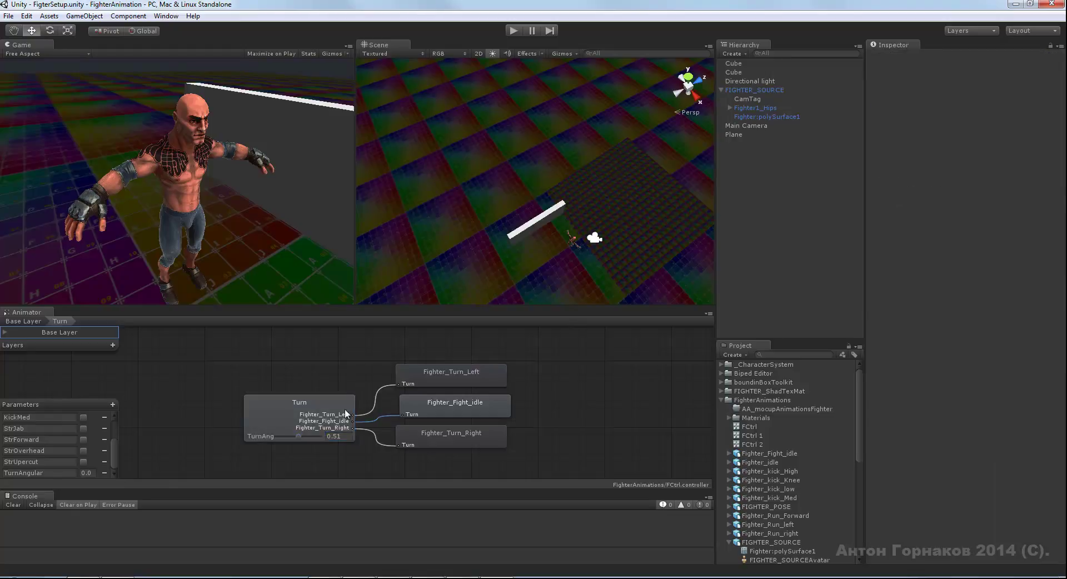
- Play the Turn blend tree preview, sweeping TurnAngular between 45 and -45, then pause
{"action": "left_click", "coordinate": [340, 406]}
{"action": "left_click", "coordinate": [873, 333]}
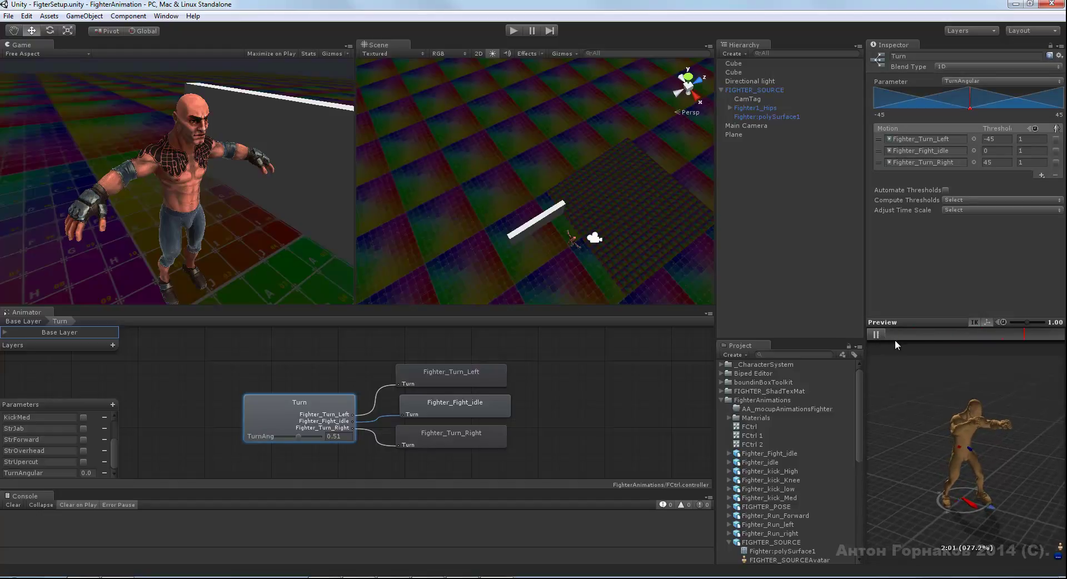
{"action": "left_click_drag", "start_coordinate": [299, 434], "coordinate": [324, 437]}
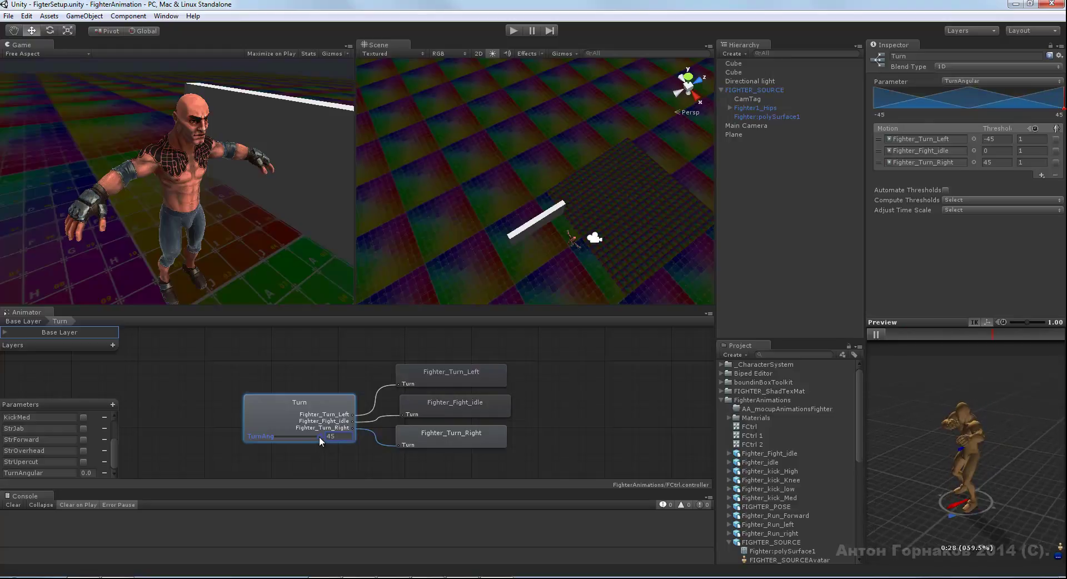
{"action": "left_click_drag", "start_coordinate": [319, 436], "coordinate": [272, 441]}
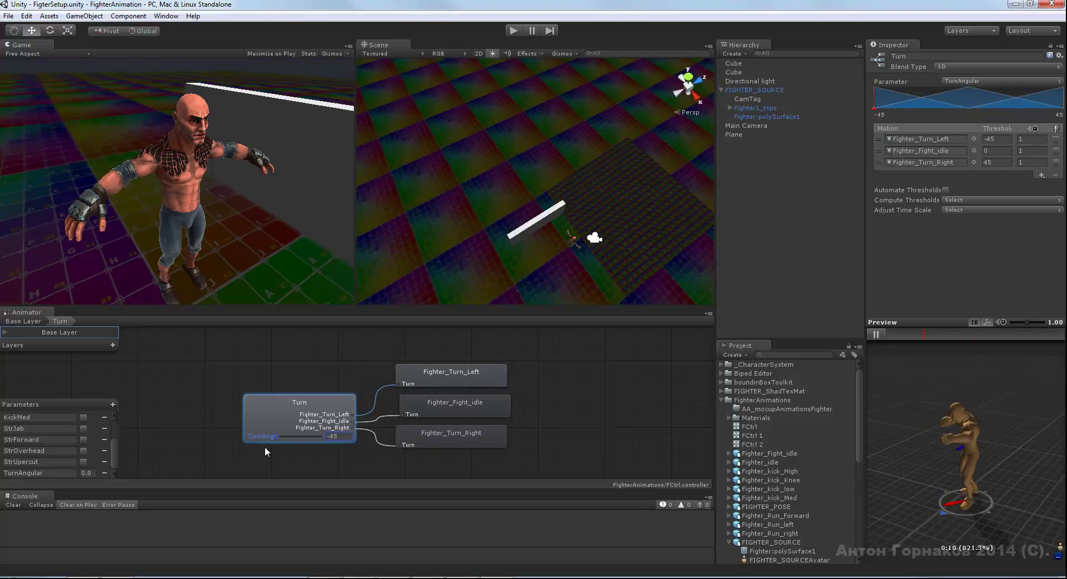
{"action": "mouse_move", "coordinate": [278, 436]}
{"action": "left_mouse_down"}
{"action": "mouse_move", "coordinate": [333, 439]}
{"action": "mouse_move", "coordinate": [289, 440]}
{"action": "mouse_move", "coordinate": [302, 435]}
{"action": "left_mouse_up"}
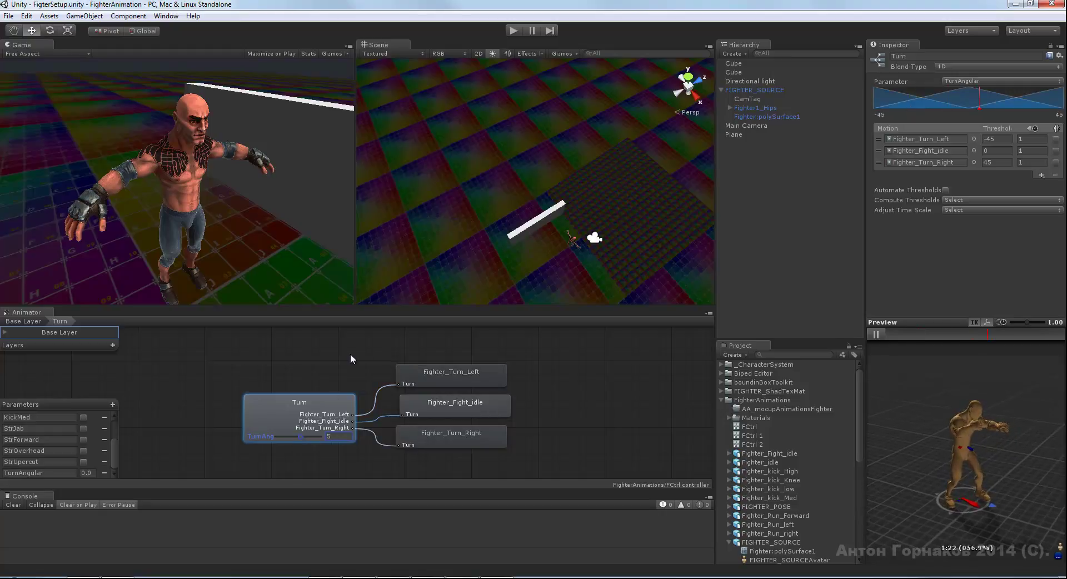
{"action": "left_click", "coordinate": [878, 334]}
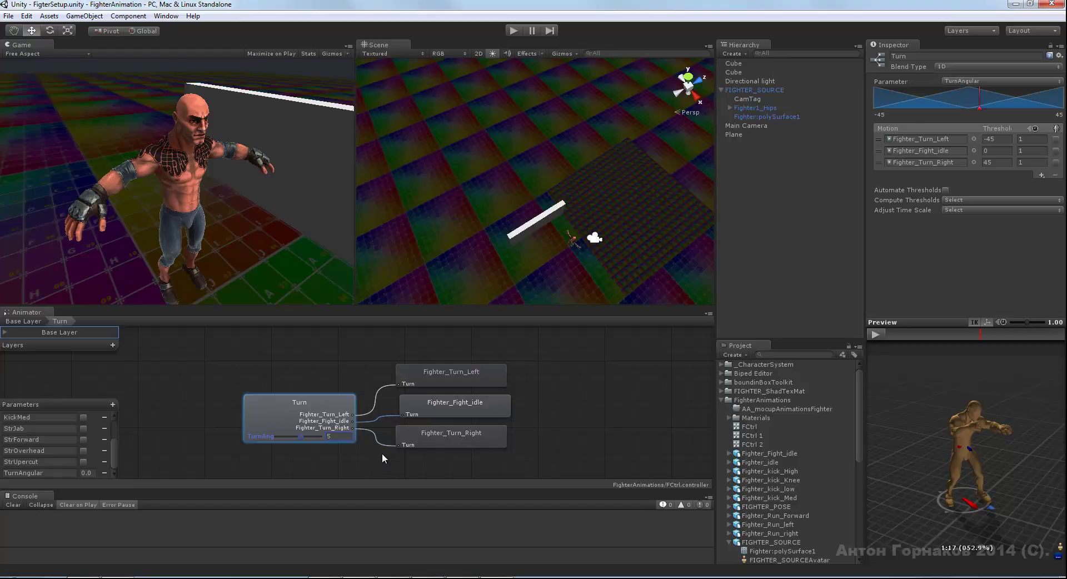
- On the Base Layer, reposition Turning and draw a transition from Idle to Turning
{"action": "left_click", "coordinate": [23, 321]}
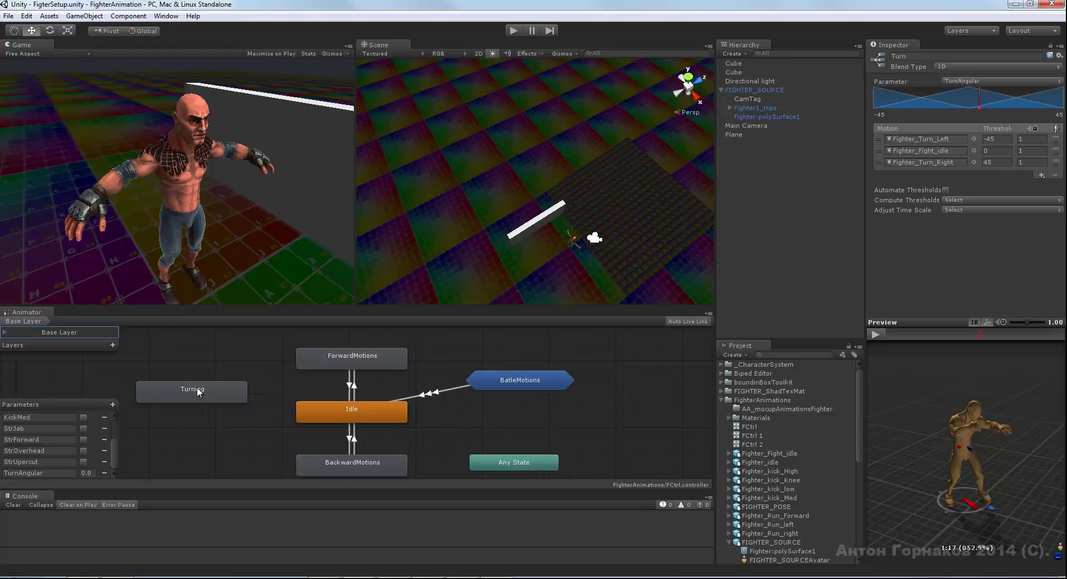
{"action": "left_click_drag", "start_coordinate": [198, 392], "coordinate": [205, 385]}
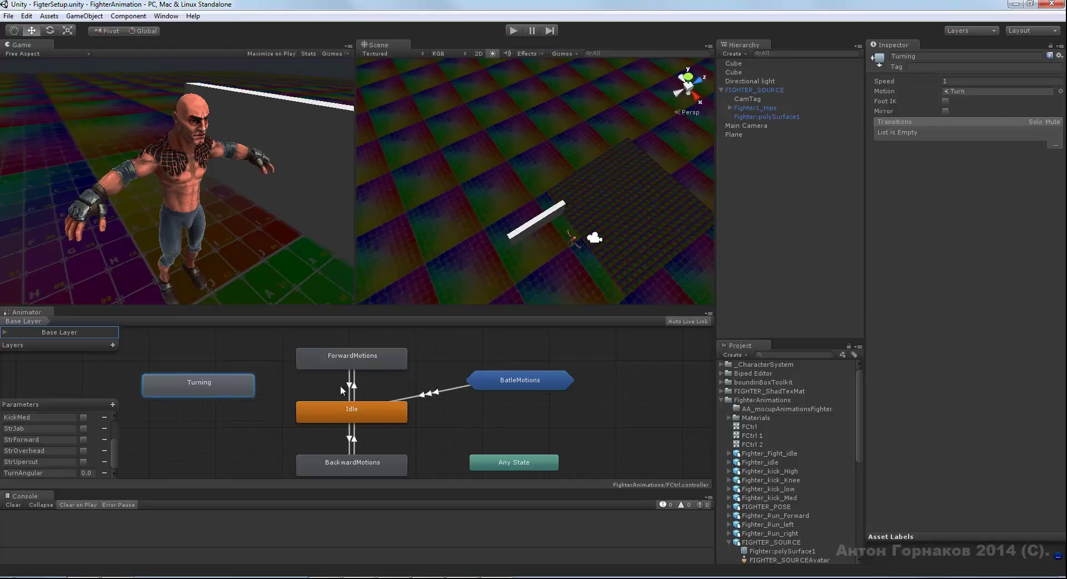
{"action": "left_click_drag", "start_coordinate": [238, 388], "coordinate": [242, 390]}
{"action": "left_click", "coordinate": [349, 410]}
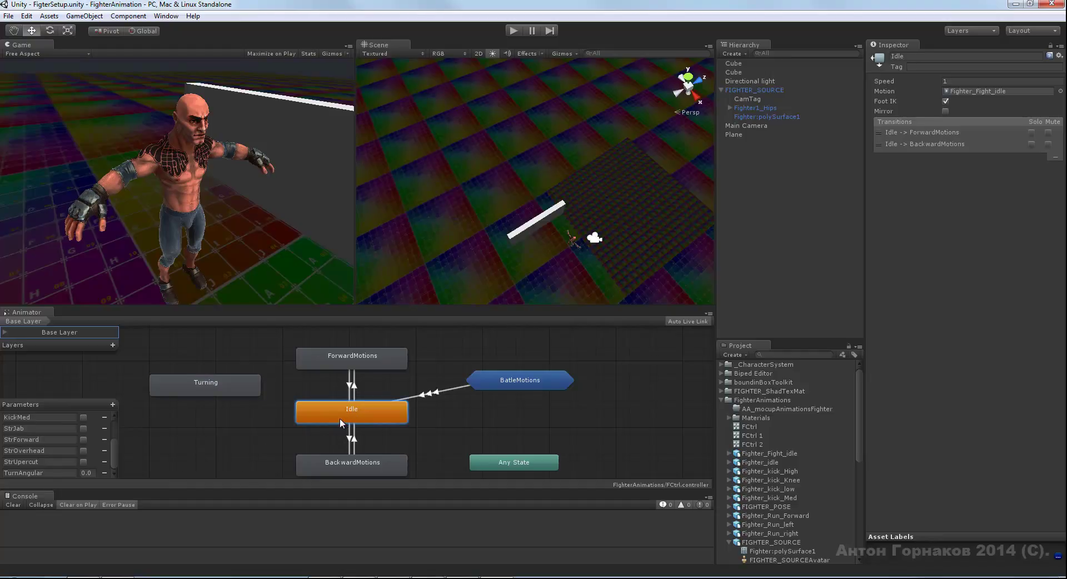
{"action": "right_click", "coordinate": [347, 417]}
{"action": "left_click", "coordinate": [364, 423]}
{"action": "left_click", "coordinate": [246, 385]}
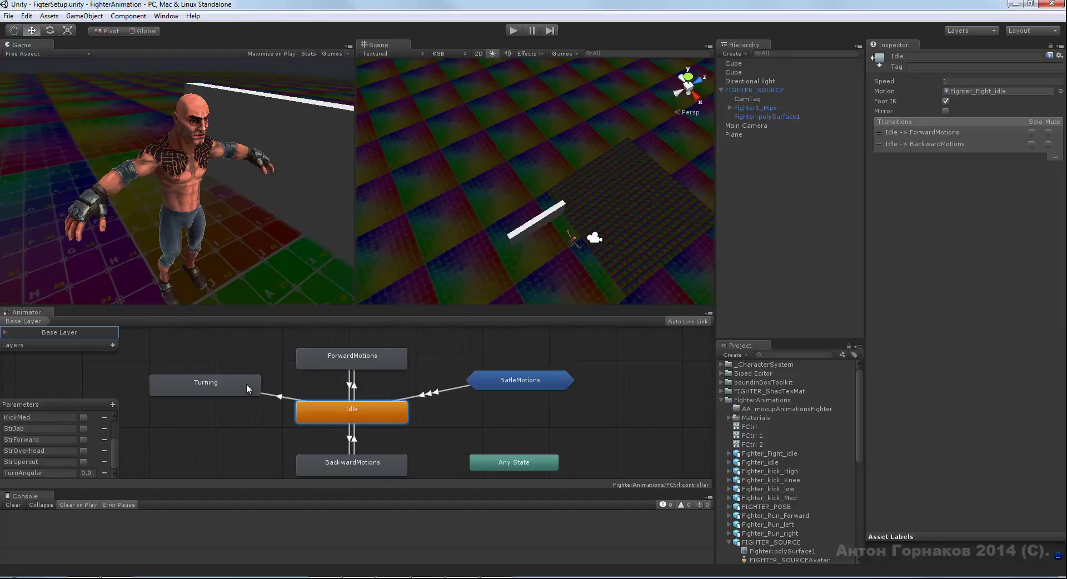
{"action": "left_click", "coordinate": [282, 395]}
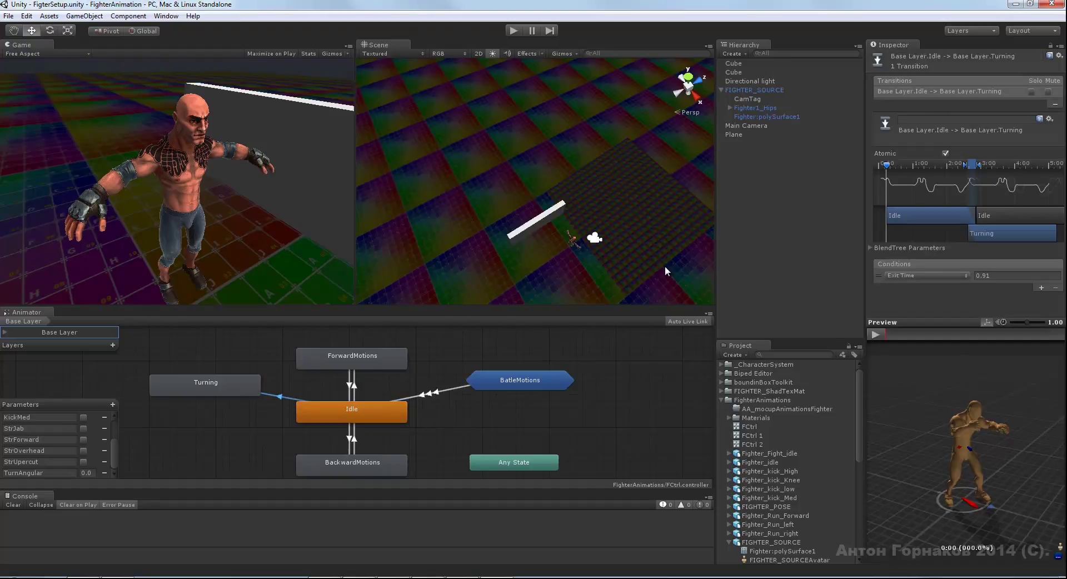
- Replace the transition's Exit Time condition with TurnAngular Greater 0.2
{"action": "left_click", "coordinate": [939, 276]}
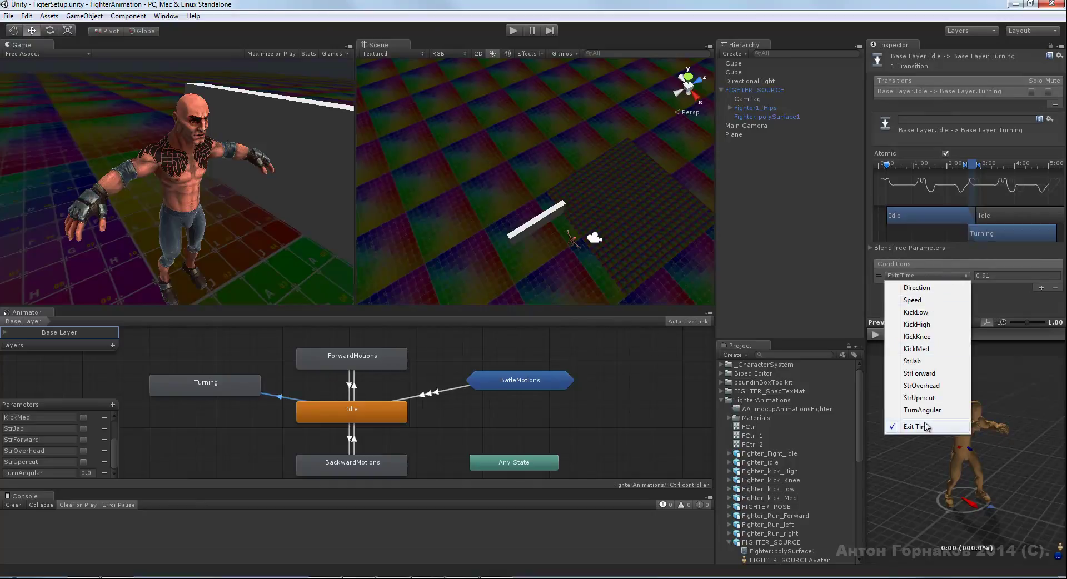
{"action": "left_click", "coordinate": [922, 276]}
{"action": "left_click", "coordinate": [923, 410]}
{"action": "left_click", "coordinate": [1009, 276]}
{"action": "type", "text": "0.2"}
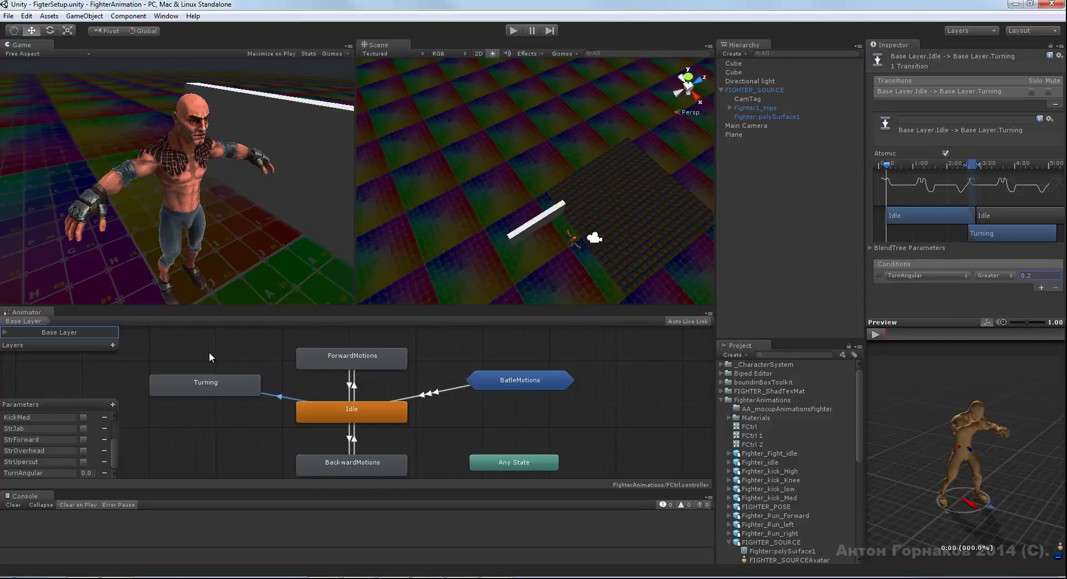
- Enable Foot IK on Turning and draw a second Idle-to-Turning transition
{"action": "left_click", "coordinate": [214, 388]}
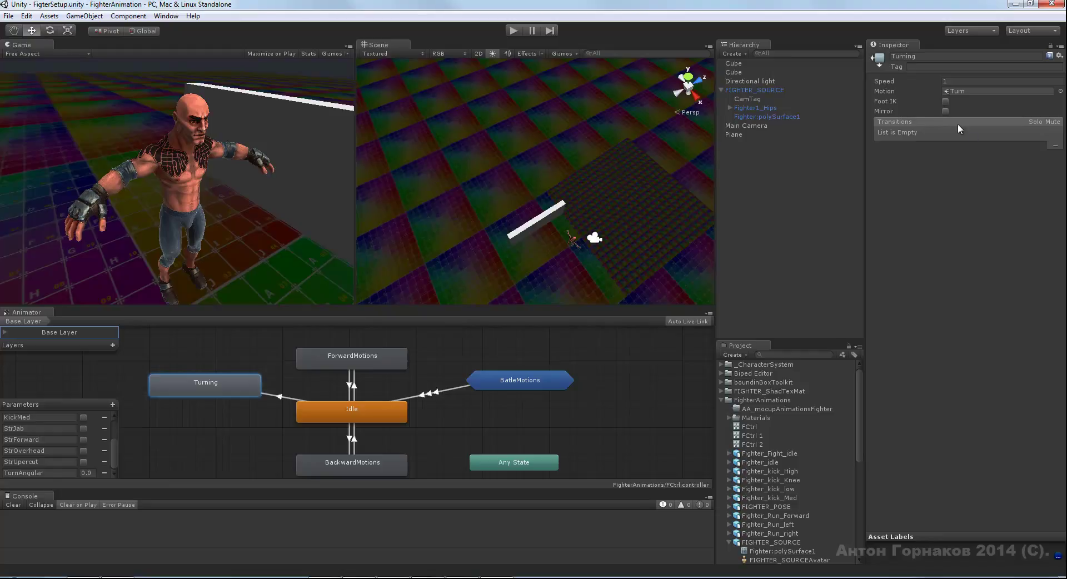
{"action": "left_click", "coordinate": [945, 101]}
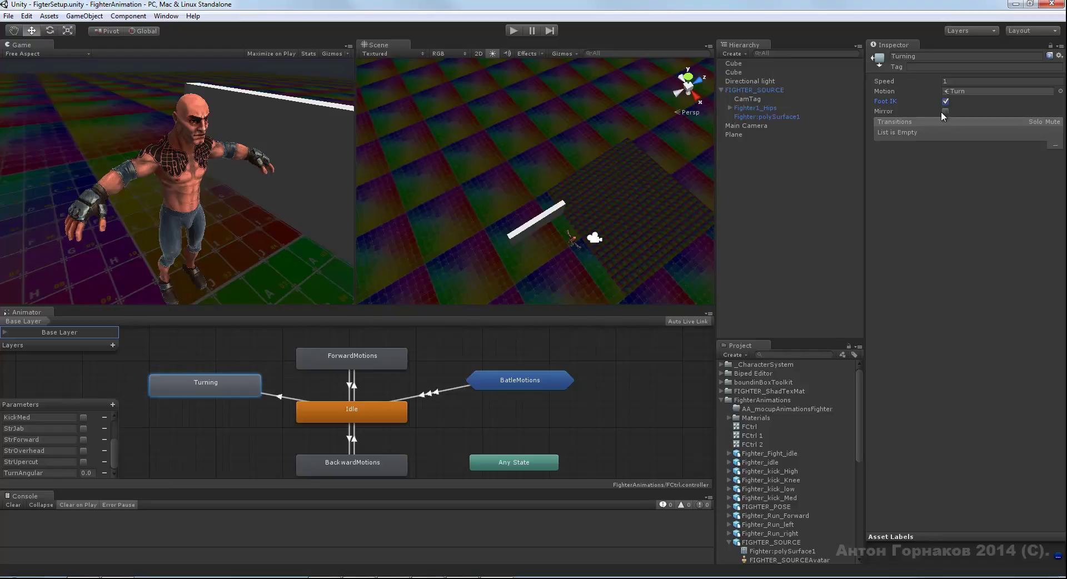
{"action": "left_click", "coordinate": [282, 397]}
{"action": "left_click", "coordinate": [364, 411]}
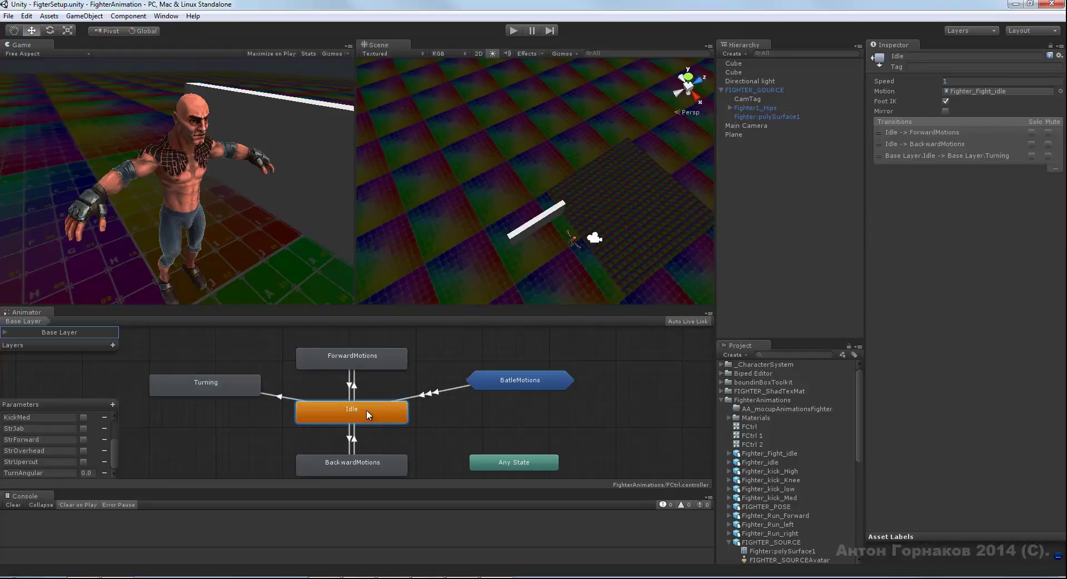
{"action": "right_click", "coordinate": [366, 406]}
{"action": "left_click", "coordinate": [384, 416]}
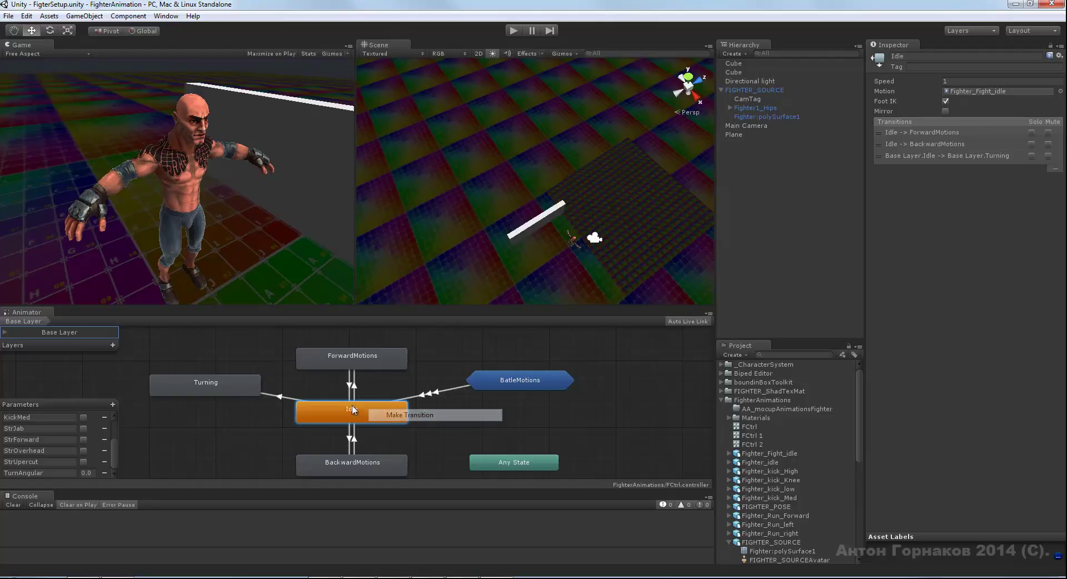
{"action": "left_click", "coordinate": [244, 381]}
{"action": "left_click_drag", "start_coordinate": [233, 376], "coordinate": [219, 370]}
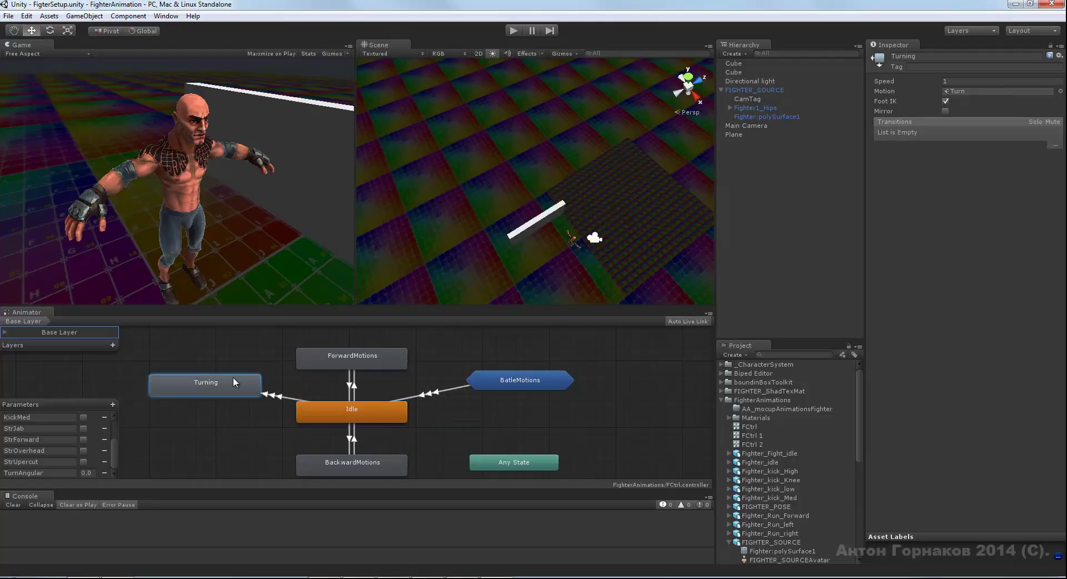
{"action": "left_click", "coordinate": [272, 395]}
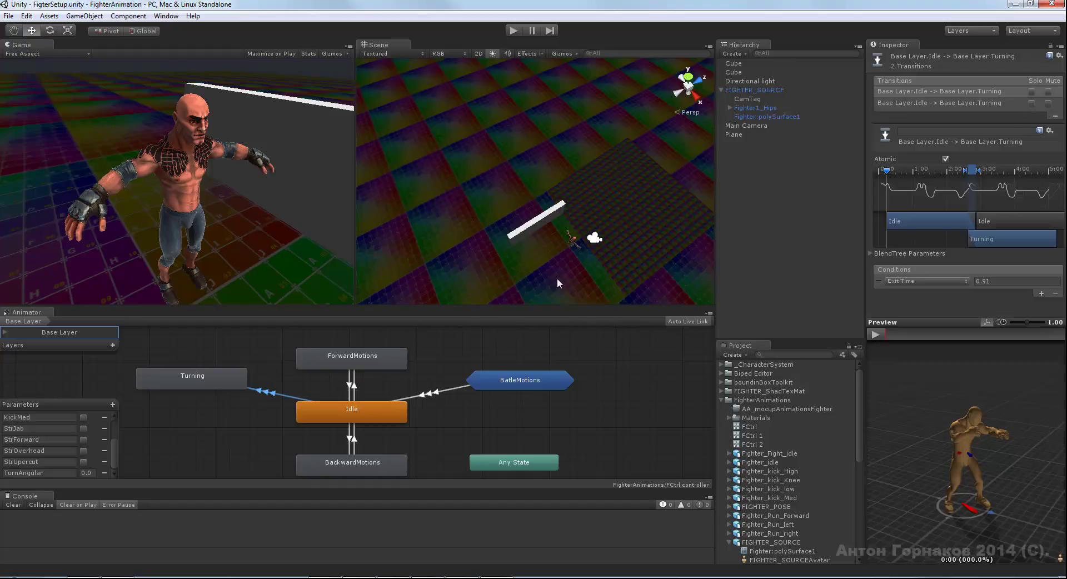
- Set the new transition's condition to TurnAngular Less -0.2
{"action": "left_click", "coordinate": [933, 103]}
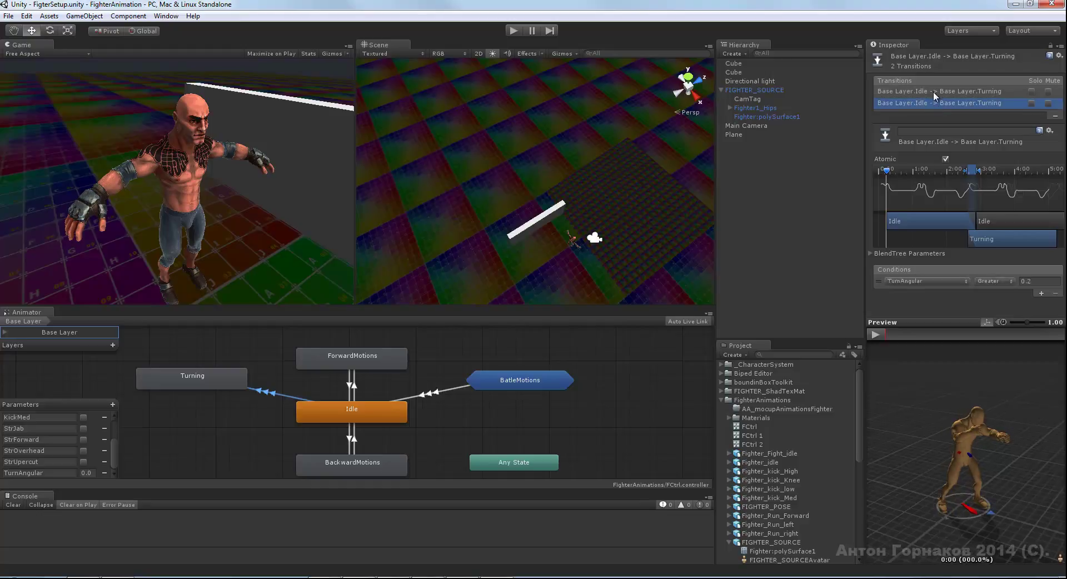
{"action": "left_click", "coordinate": [933, 91]}
{"action": "left_click", "coordinate": [928, 103]}
{"action": "left_click", "coordinate": [971, 92]}
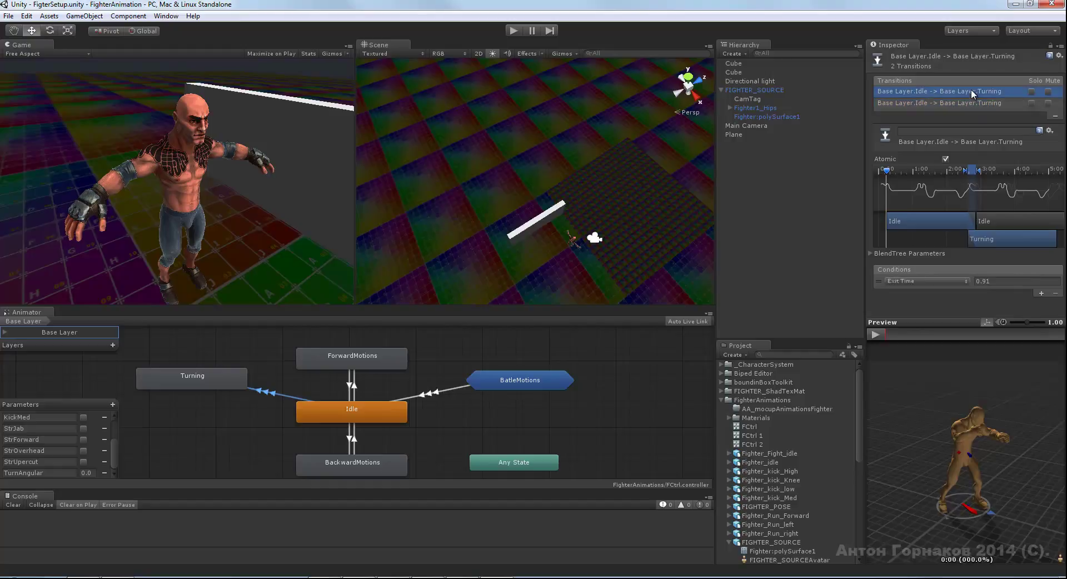
{"action": "left_click", "coordinate": [926, 279]}
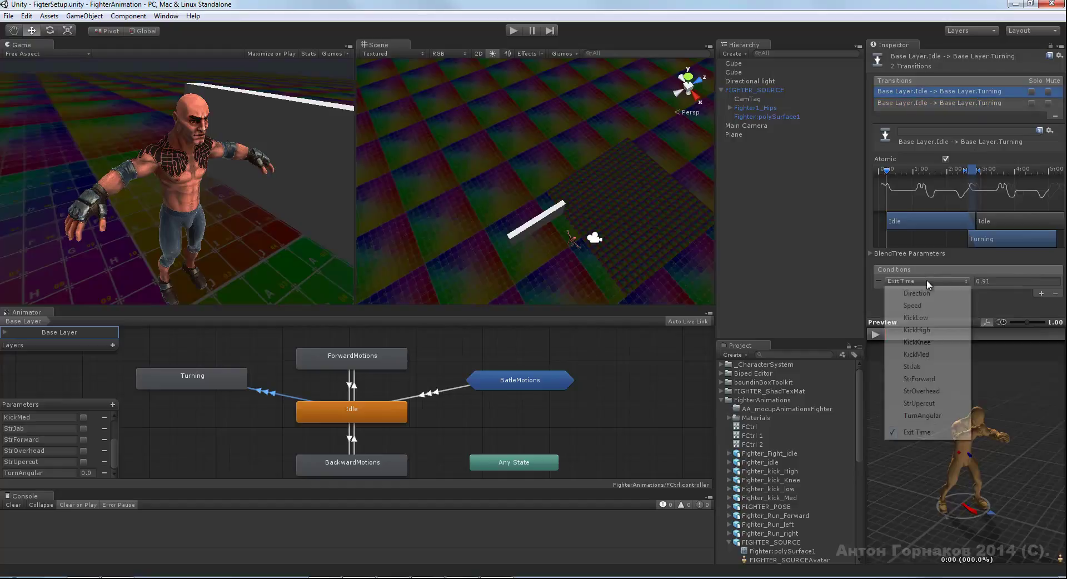
{"action": "left_click", "coordinate": [935, 417]}
{"action": "left_click", "coordinate": [984, 281]}
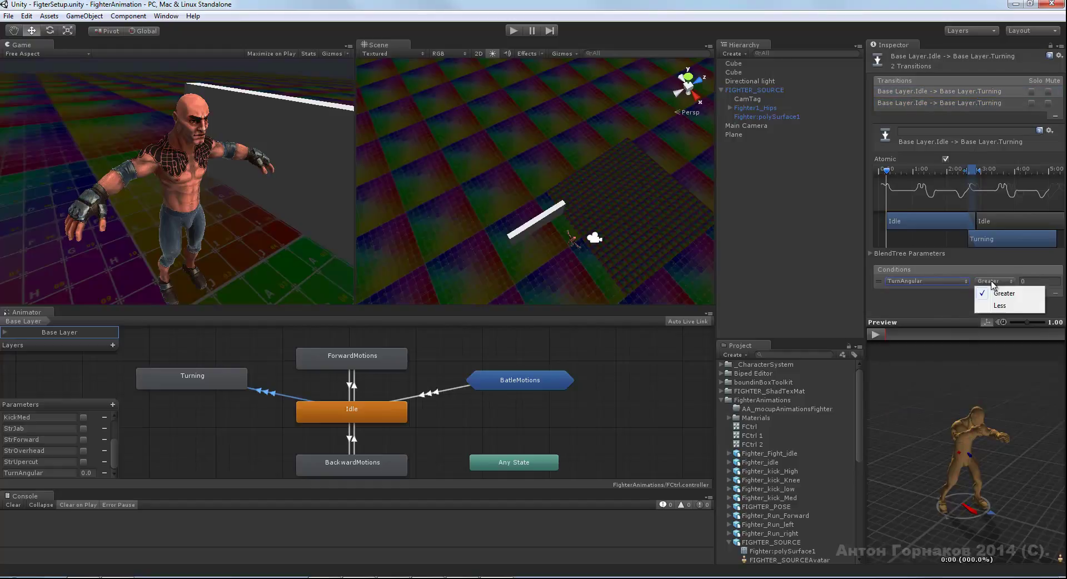
{"action": "left_click", "coordinate": [999, 307]}
{"action": "left_click", "coordinate": [1024, 281]}
{"action": "type", "text": "-0.2"}
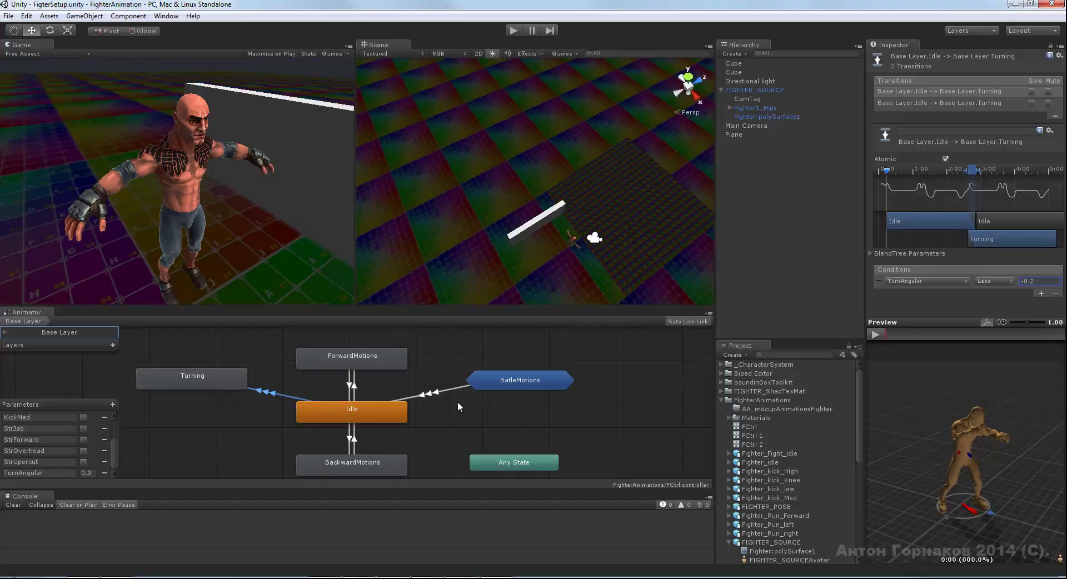
{"action": "left_click", "coordinate": [183, 381]}
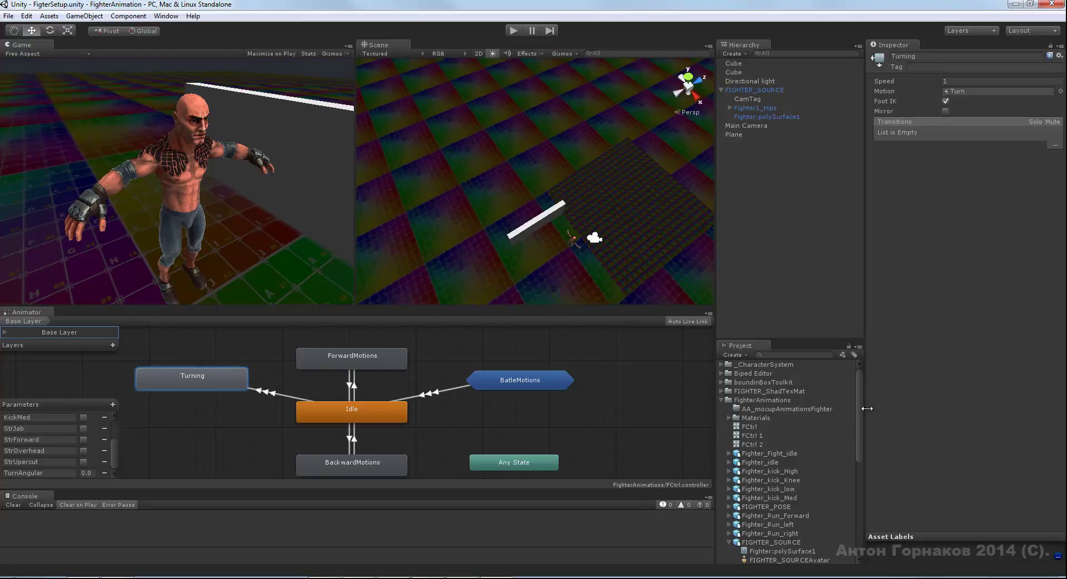
- Select FIGHTER_SOURCE and open its PersonageControl script
{"action": "left_click", "coordinate": [757, 90]}
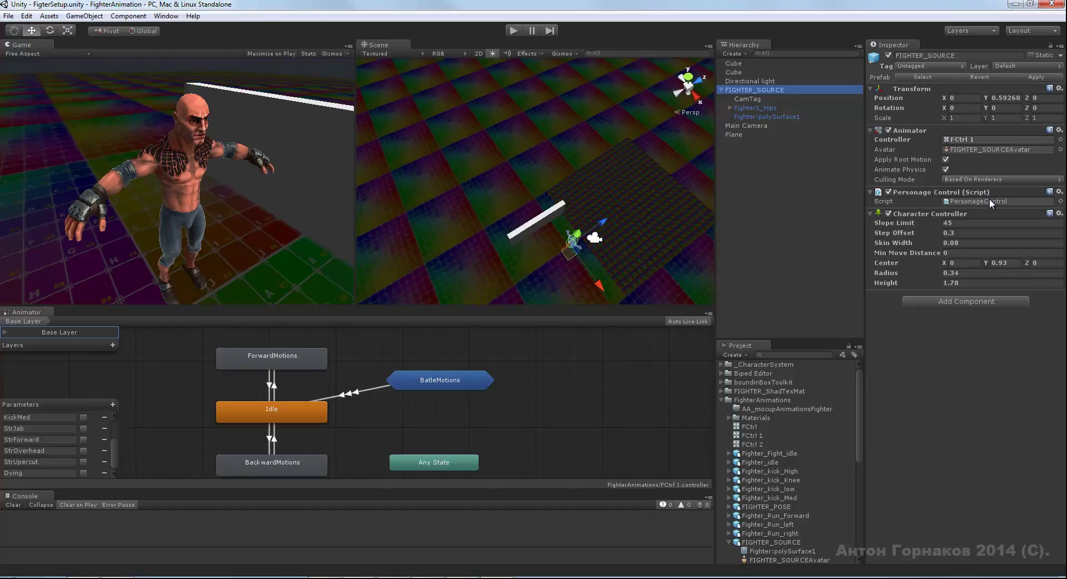
{"action": "left_click", "coordinate": [990, 200]}
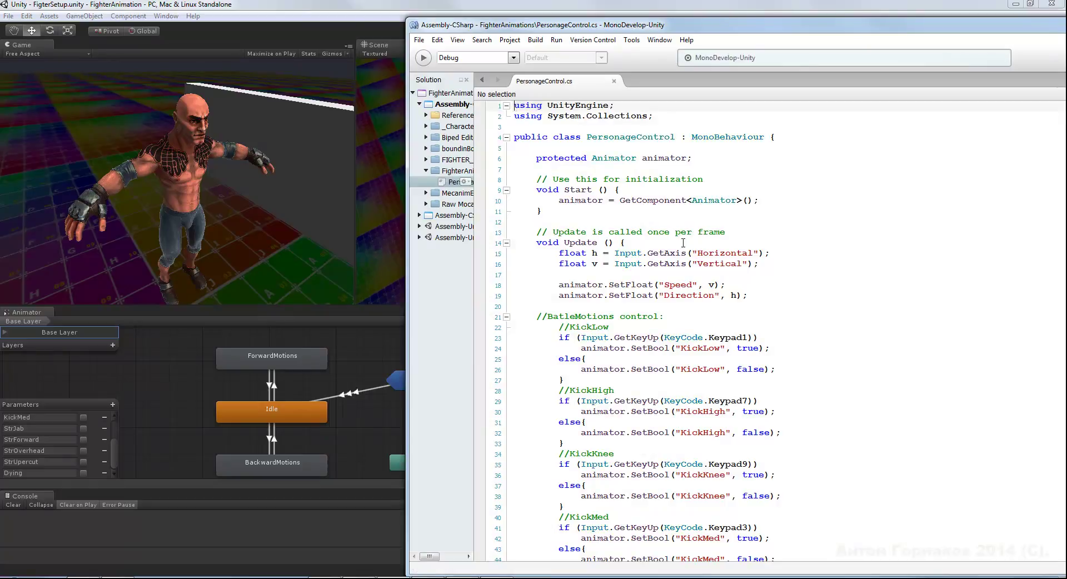
- Start a new line after line 19 with animator.SetFloat
{"action": "left_click", "coordinate": [755, 295]}
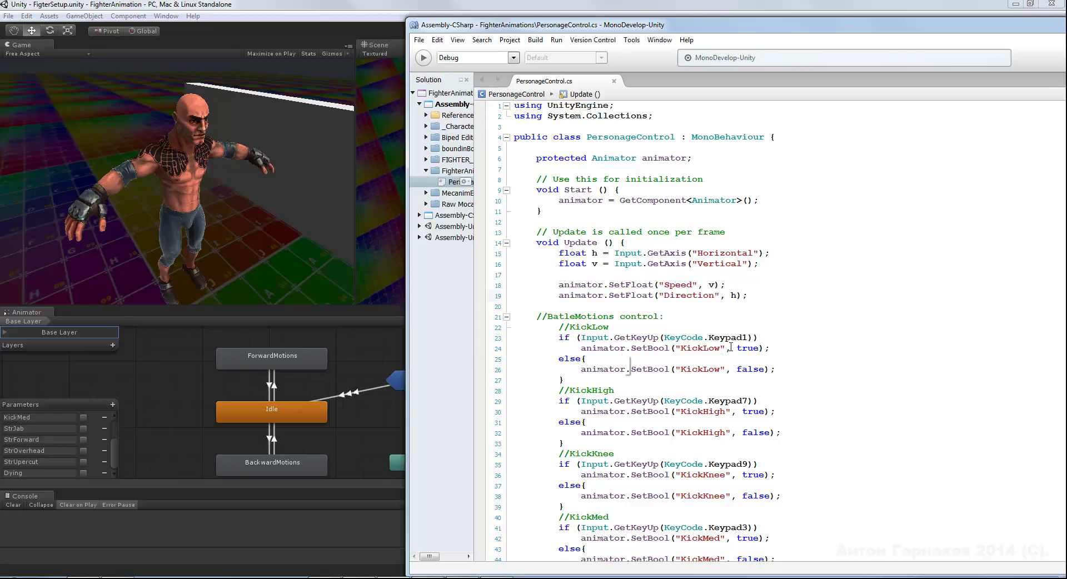
{"action": "key", "text": "Return"}
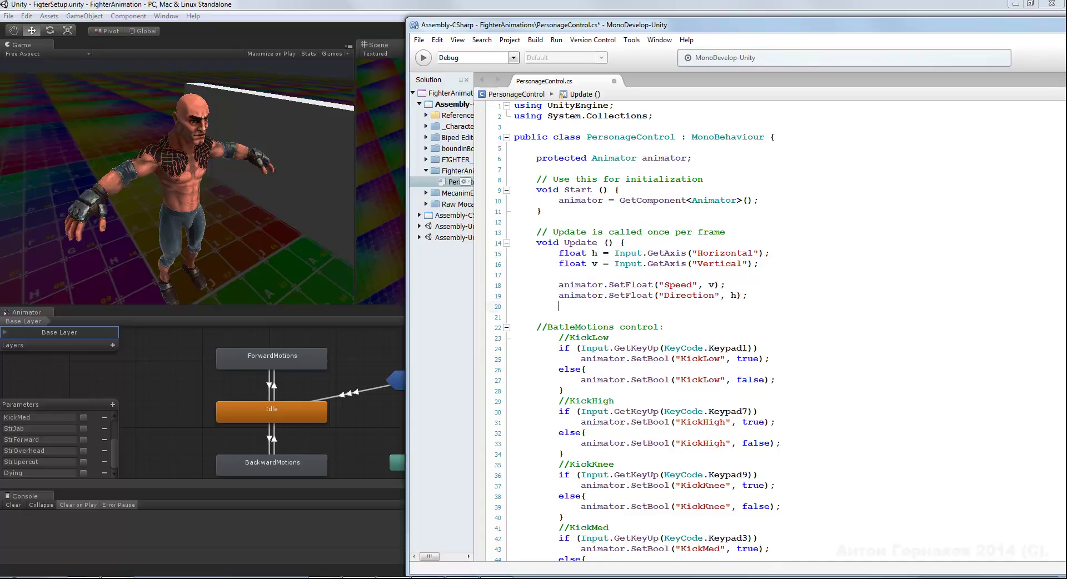
{"action": "type", "text": "ani"}
{"action": "key", "text": "Return"}
{"action": "type", "text": "animator."}
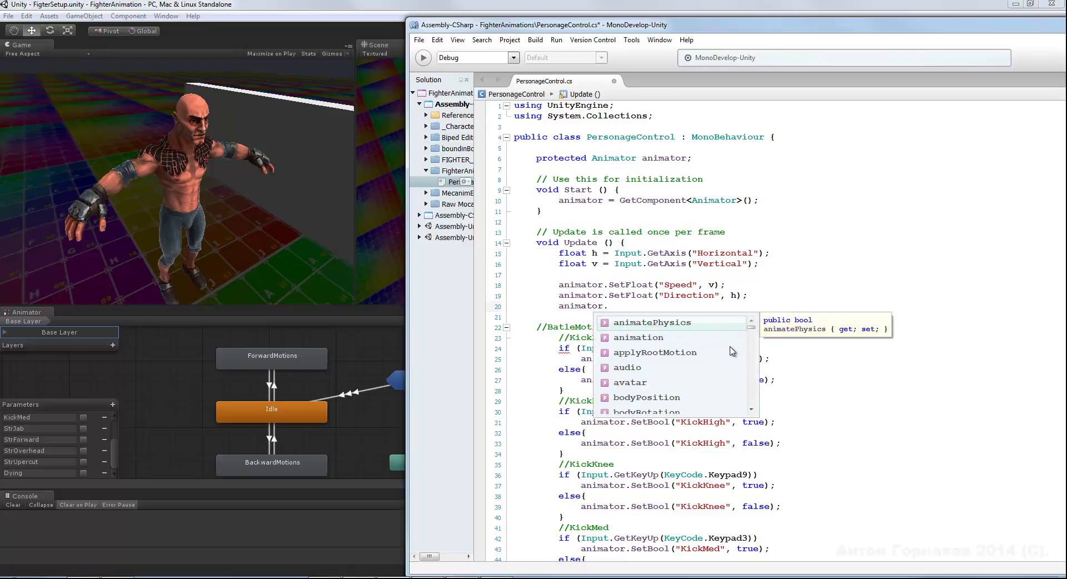
{"action": "type", "text": "Set"}
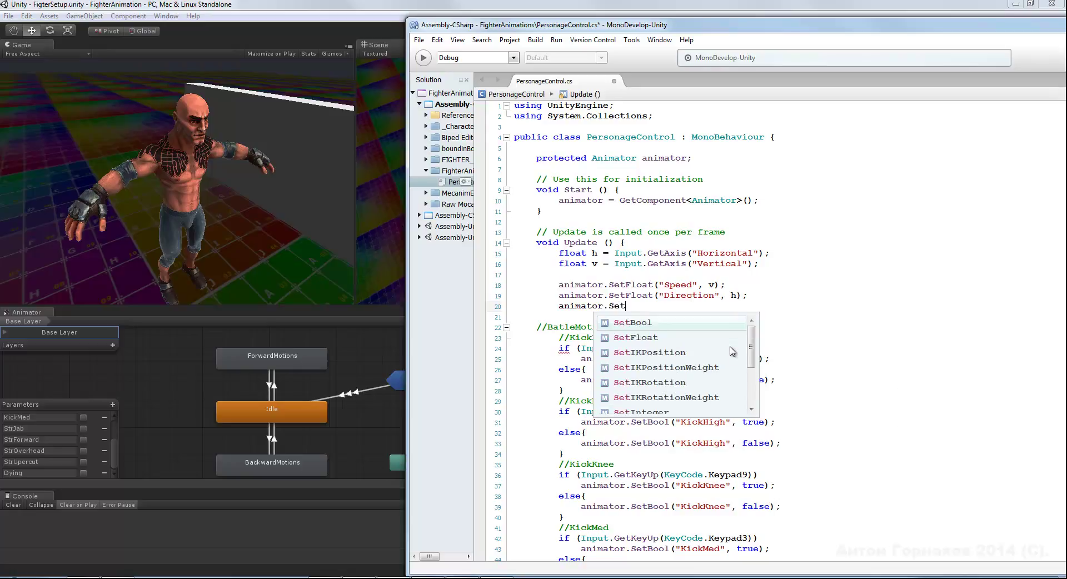
{"action": "key", "text": "Down"}
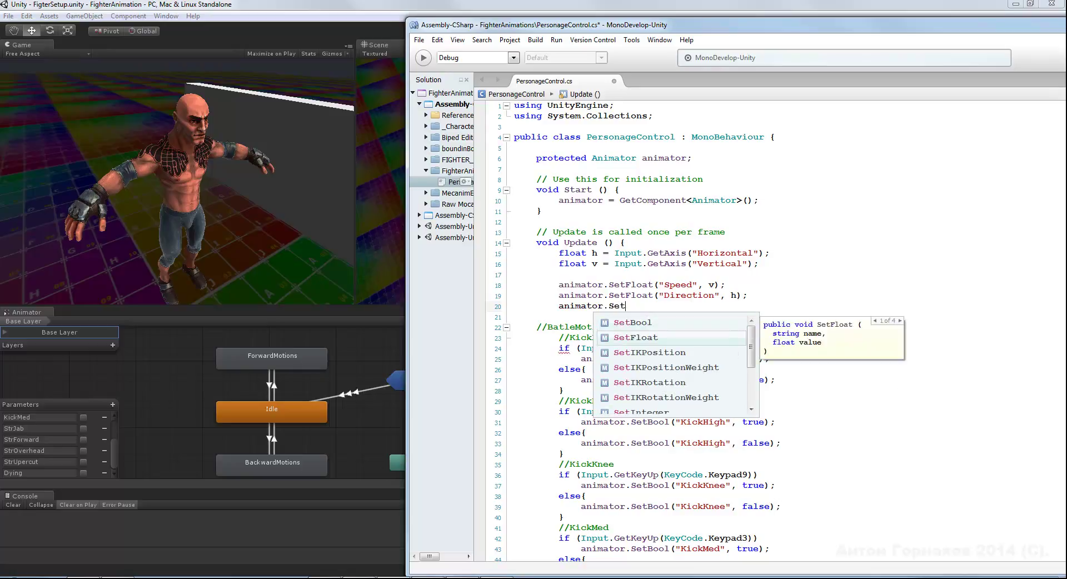
{"action": "key", "text": "Return"}
- Fill in the SetFloat arguments as "TurnAngular", Mathf
{"action": "type", "text": "()"}
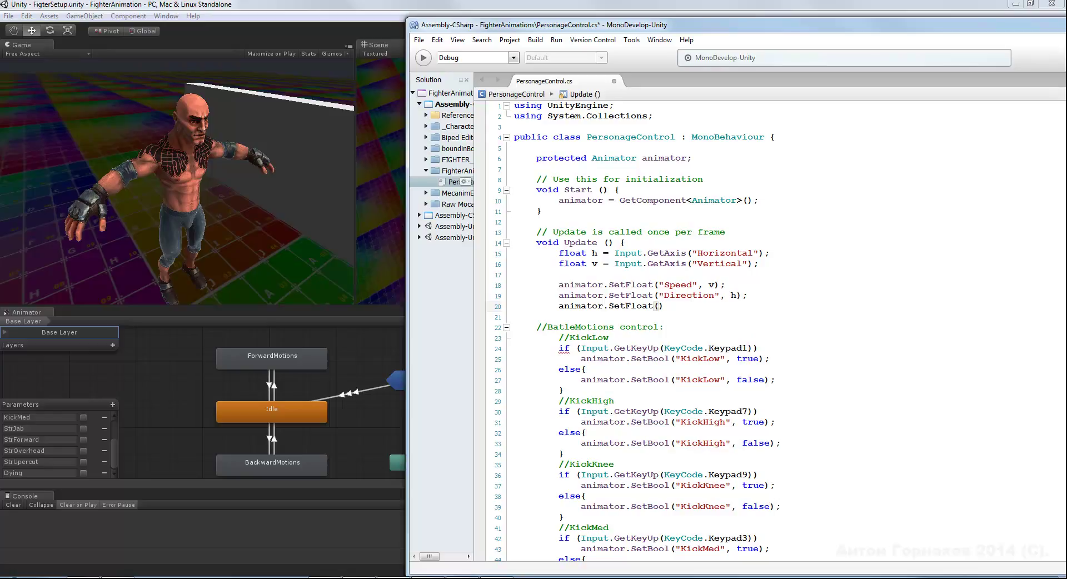
{"action": "key", "text": "Left"}
{"action": "type", "text": "\"\""}
{"action": "key", "text": "Left"}
{"action": "type", "text": "TurnAngular"}
{"action": "key", "text": "Right"}
{"action": "type", "text": ","}
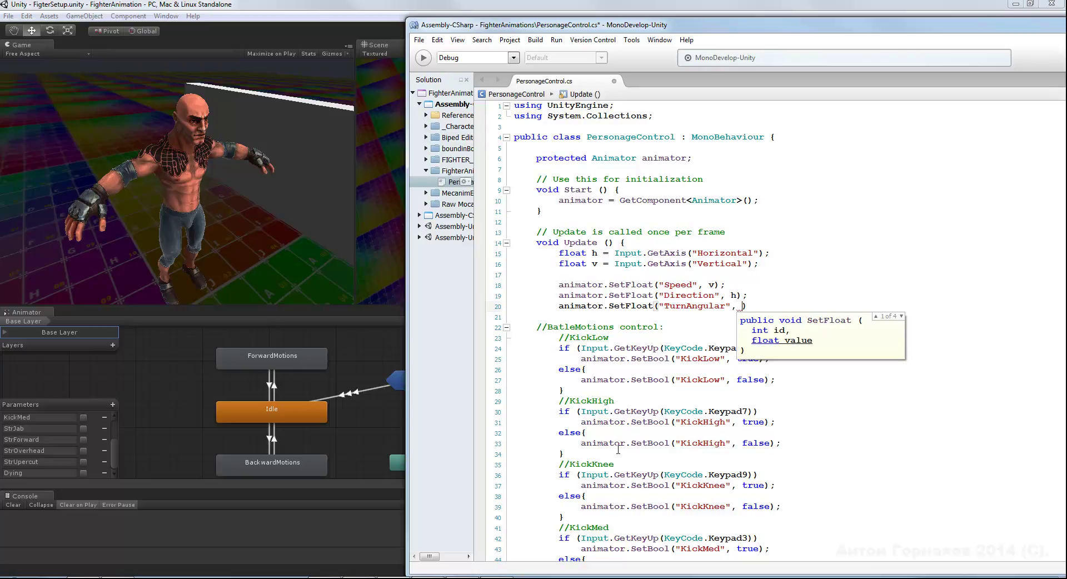
{"action": "type", "text": "Ma"}
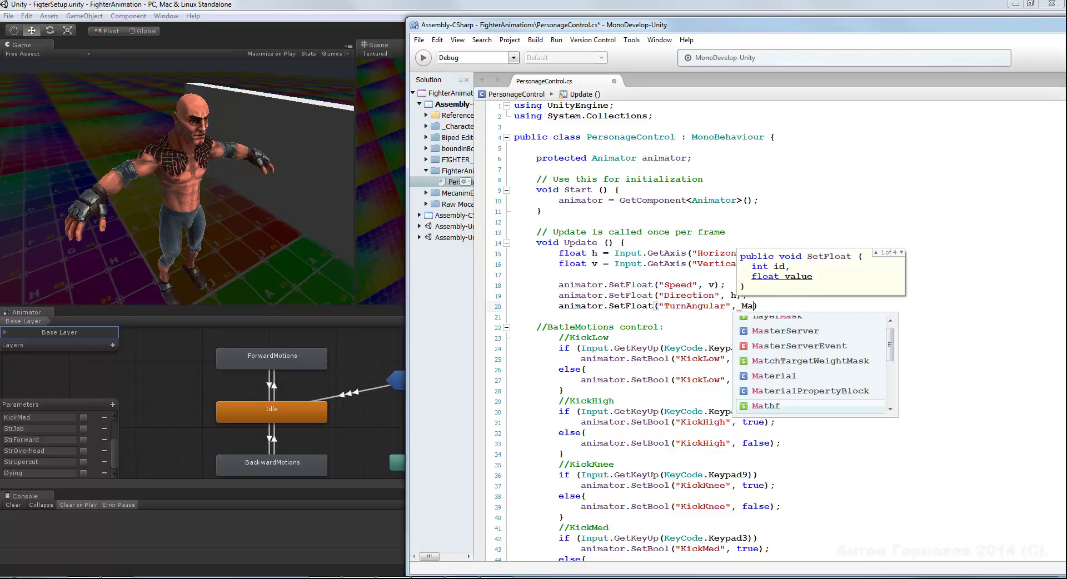
{"action": "type", "text": "t"}
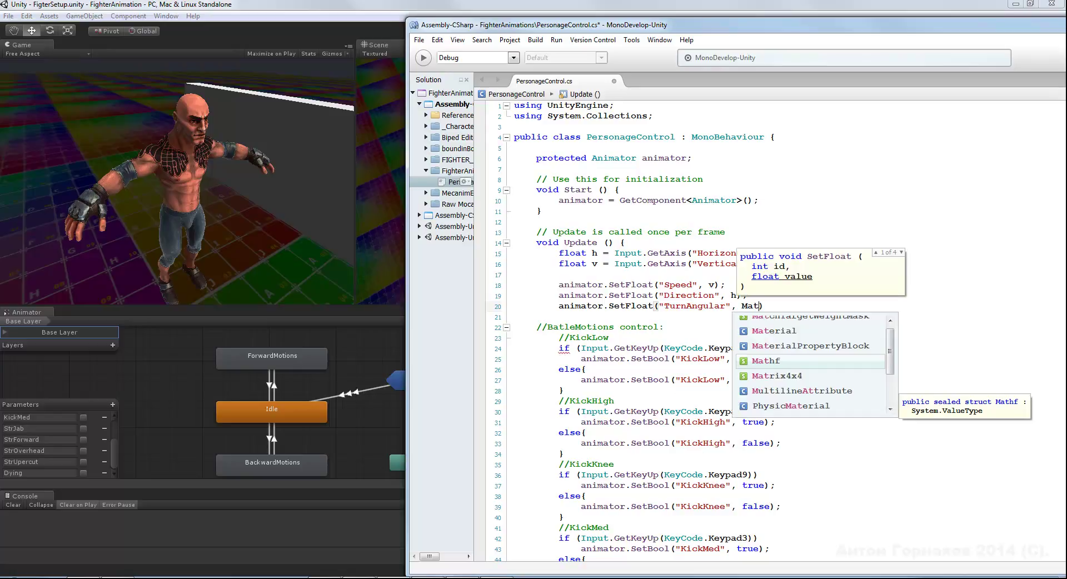
{"action": "key", "text": "Return"}
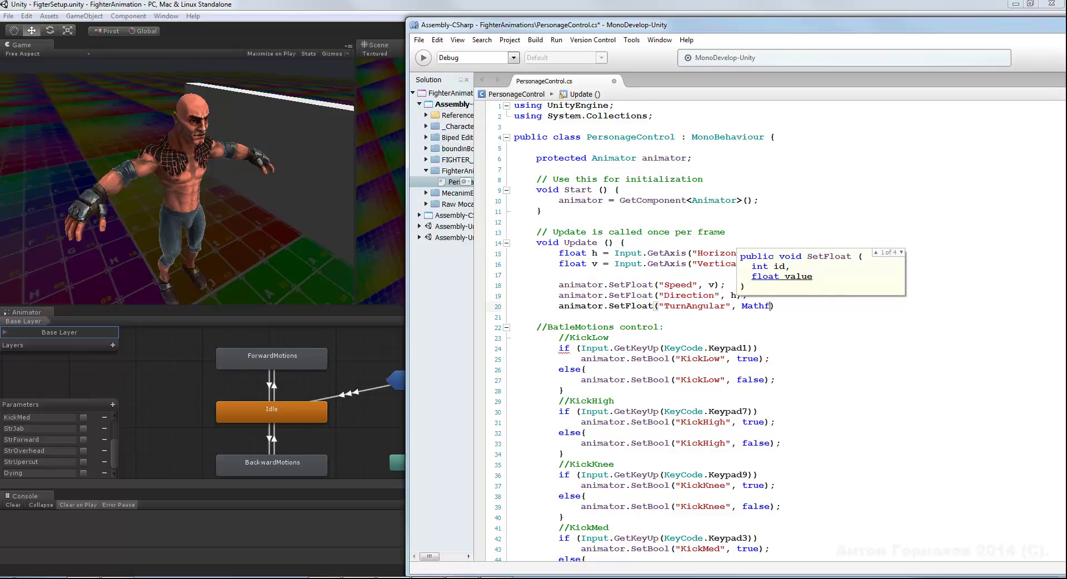
- Complete the TurnAngular line as Mathf.Atan2 (h,v * 180.0f / 3.14159f);
{"action": "type", "text": ".A"}
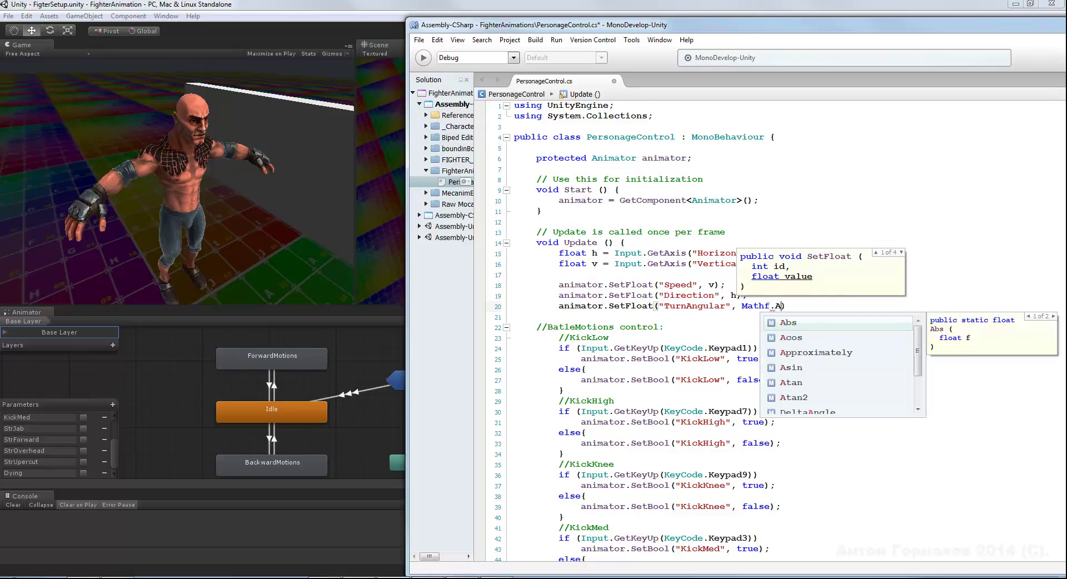
{"action": "type", "text": "tan"}
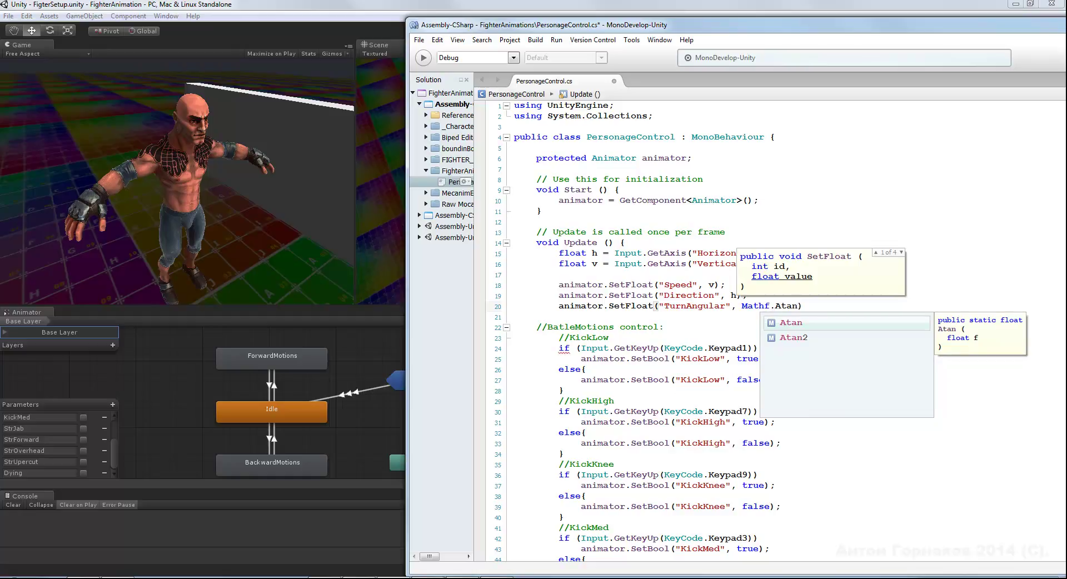
{"action": "type", "text": "2 "}
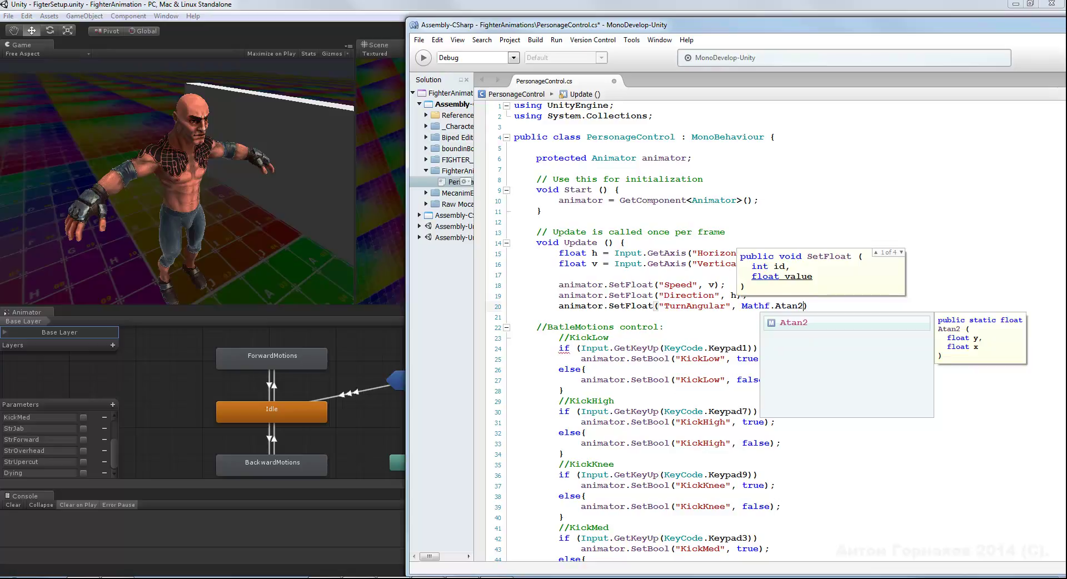
{"action": "type", "text": "("}
{"action": "left_click", "coordinate": [813, 306]}
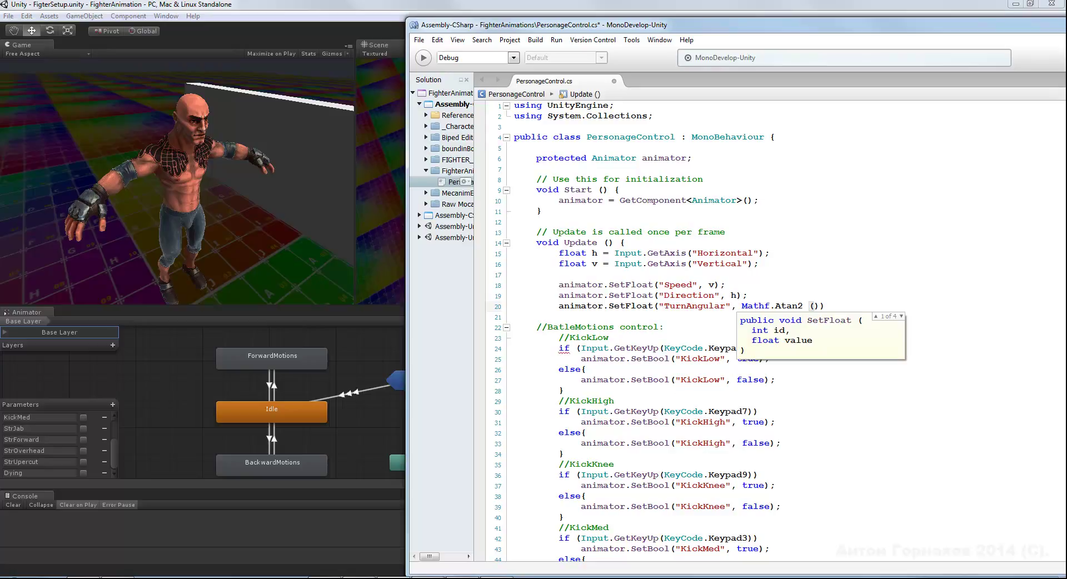
{"action": "type", "text": "h,"}
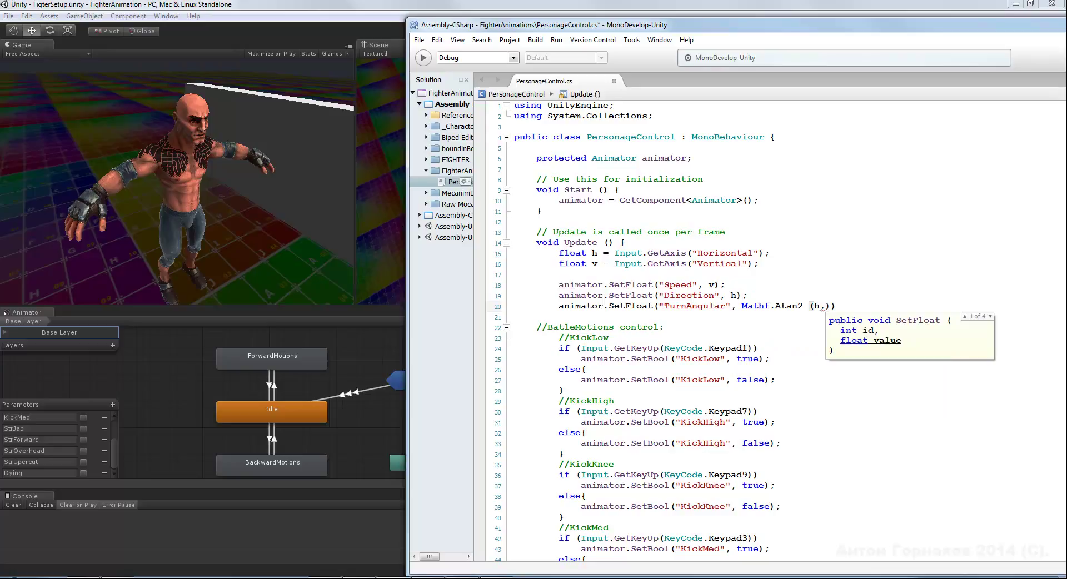
{"action": "type", "text": "v"}
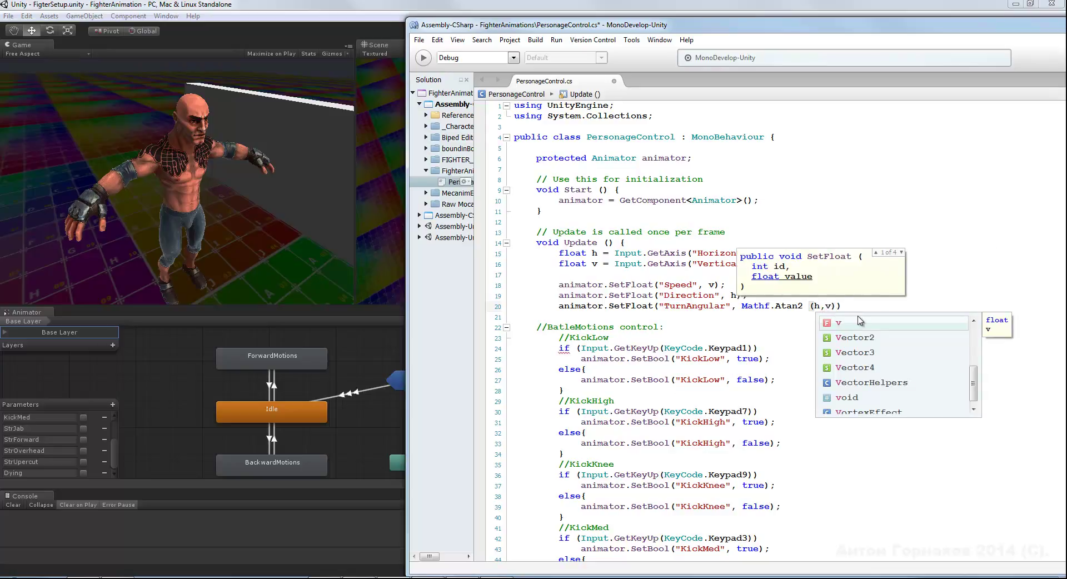
{"action": "type", "text": " * 180"}
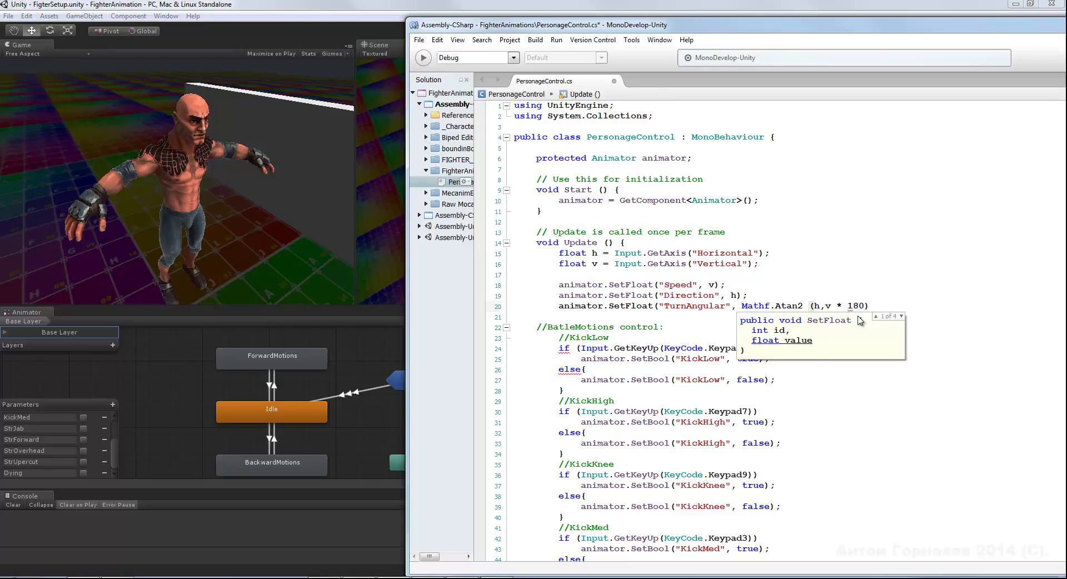
{"action": "type", "text": ".0"}
{"action": "type", "text": "f"}
{"action": "type", "text": "/ "}
{"action": "type", "text": "3"}
{"action": "type", "text": ".1415"}
{"action": "type", "text": "9f)"}
{"action": "type", "text": ";"}
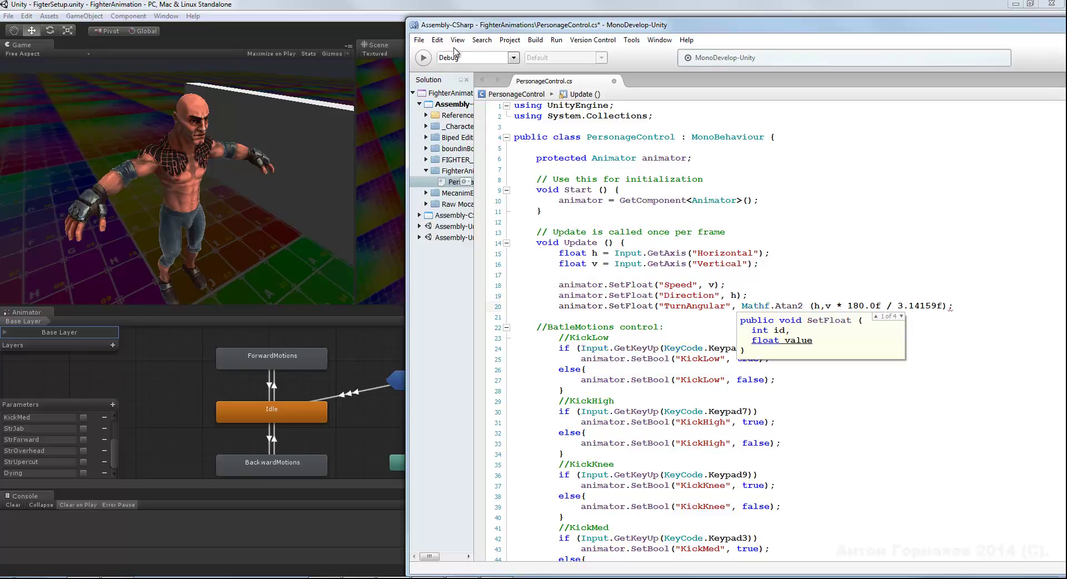
- Save the PersonageControl script from the File menu
{"action": "left_click", "coordinate": [420, 40]}
{"action": "left_click", "coordinate": [425, 84]}
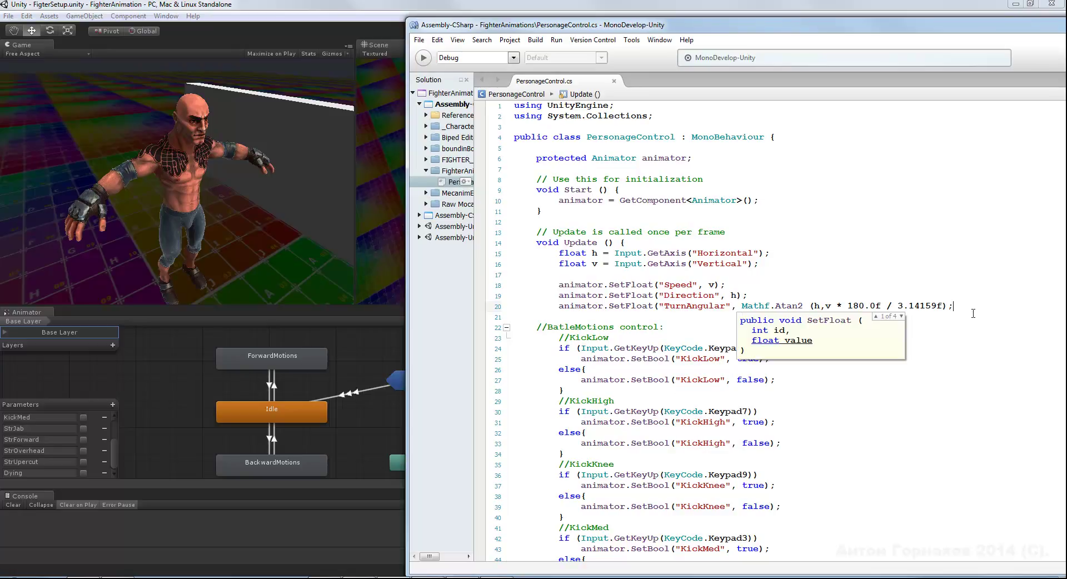
{"action": "key", "text": "End"}
- Fix line 20 to read Mathf.Atan2 (h,v) * 180.0f / 3.14159f and save the script
{"action": "left_click", "coordinate": [332, 6]}
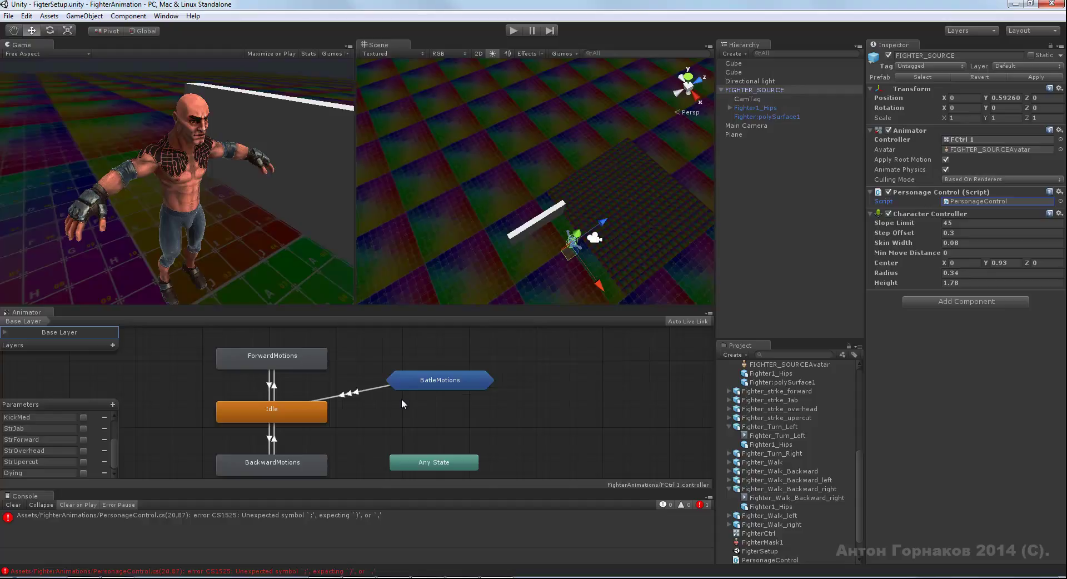
{"action": "double_click", "coordinate": [194, 515]}
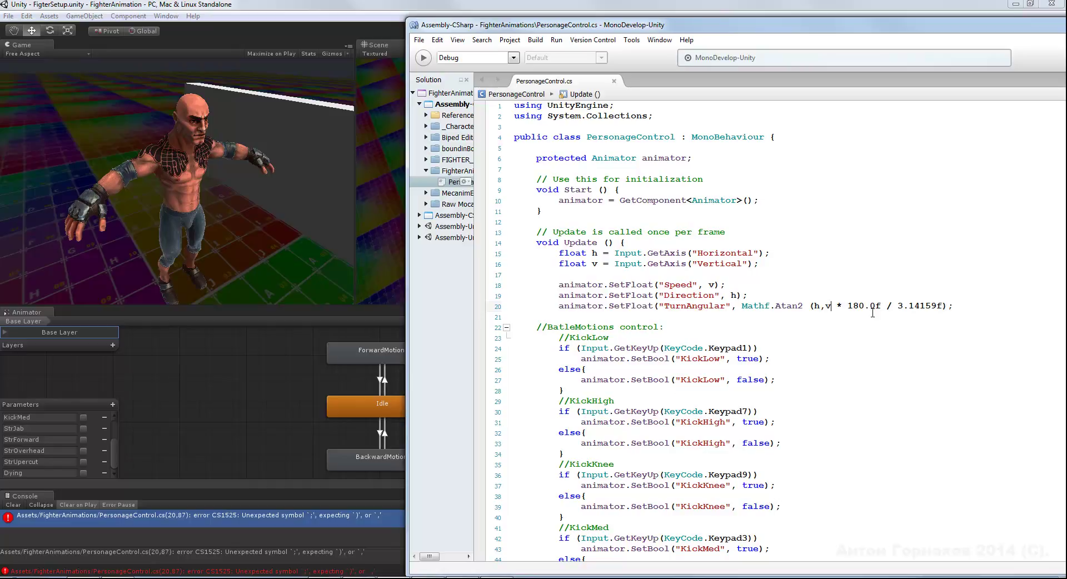
{"action": "type", "text": ")"}
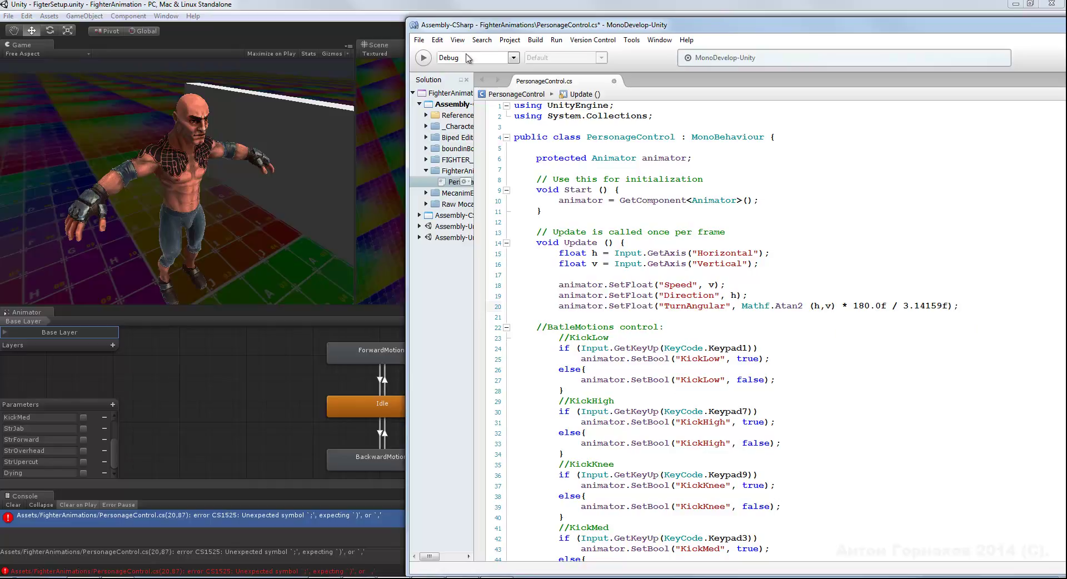
{"action": "left_click", "coordinate": [419, 39]}
{"action": "left_click", "coordinate": [439, 88]}
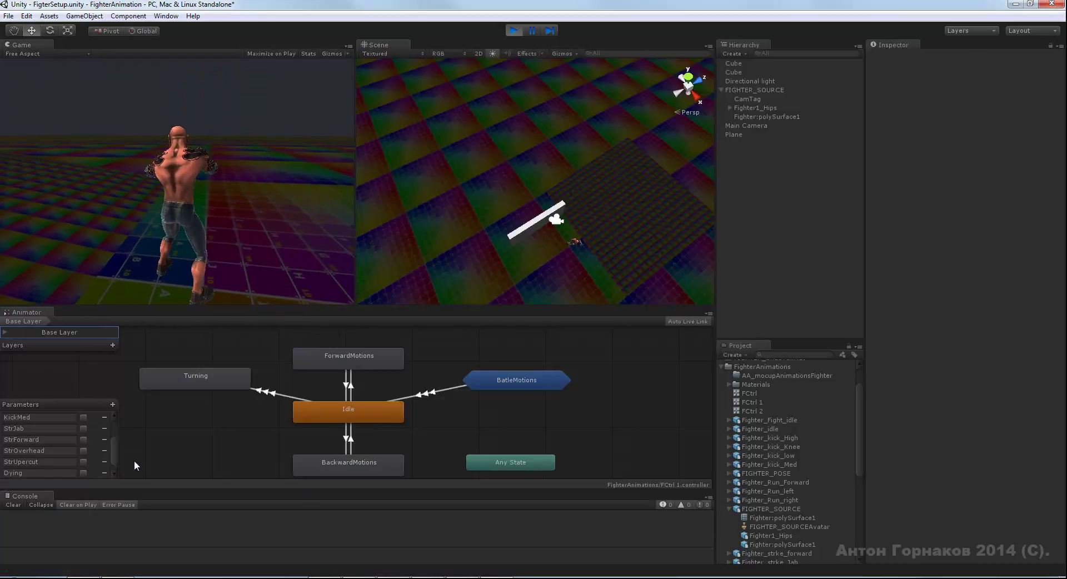
- Scroll the Animator Parameters to TurnAngular and select the Turning state node
{"action": "scroll", "coordinate": [109, 449], "scroll_direction": "down", "scroll_amount": 1}
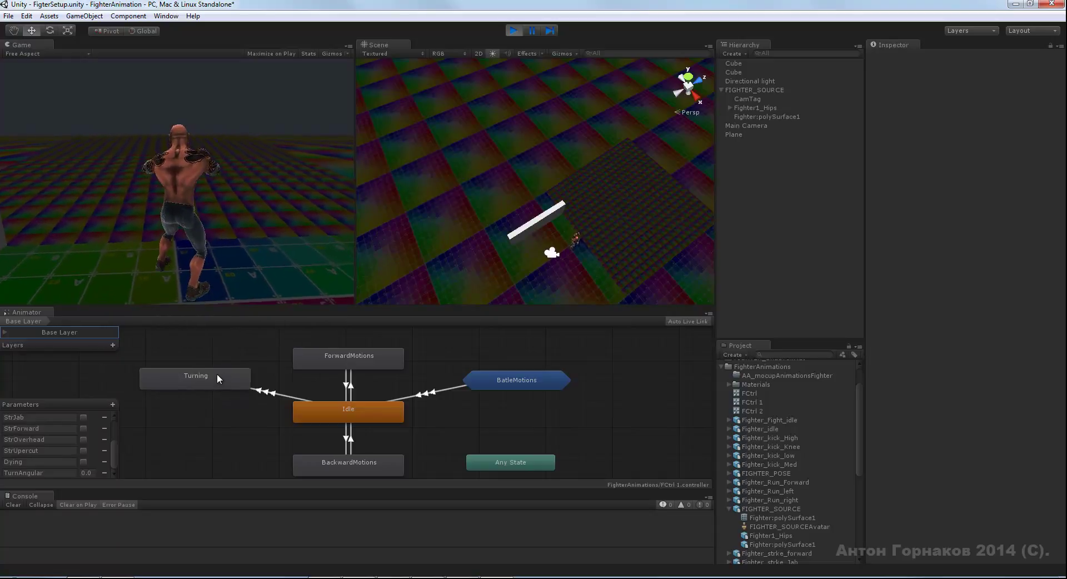
{"action": "left_click", "coordinate": [218, 374]}
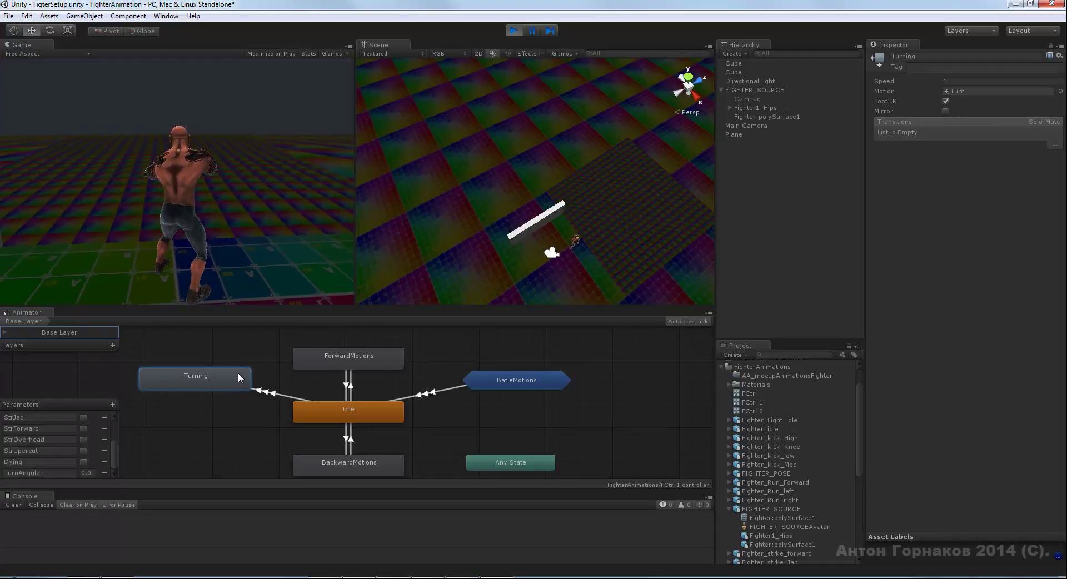
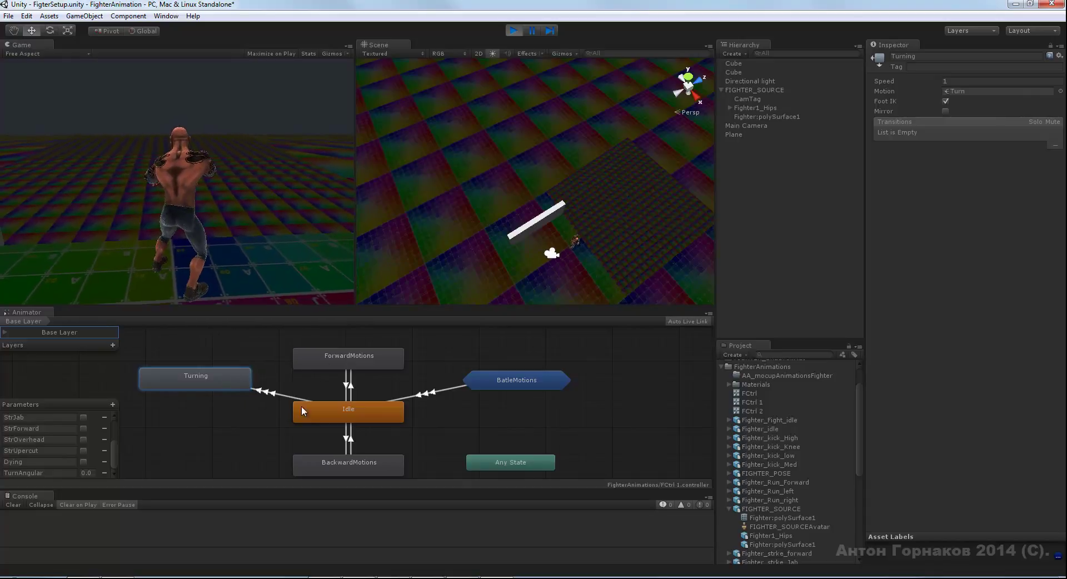
- Inspect the ForwardMotions and BackwardMotions states, then exit Play mode
{"action": "left_click", "coordinate": [340, 359]}
{"action": "left_click", "coordinate": [346, 411]}
{"action": "left_click", "coordinate": [362, 460]}
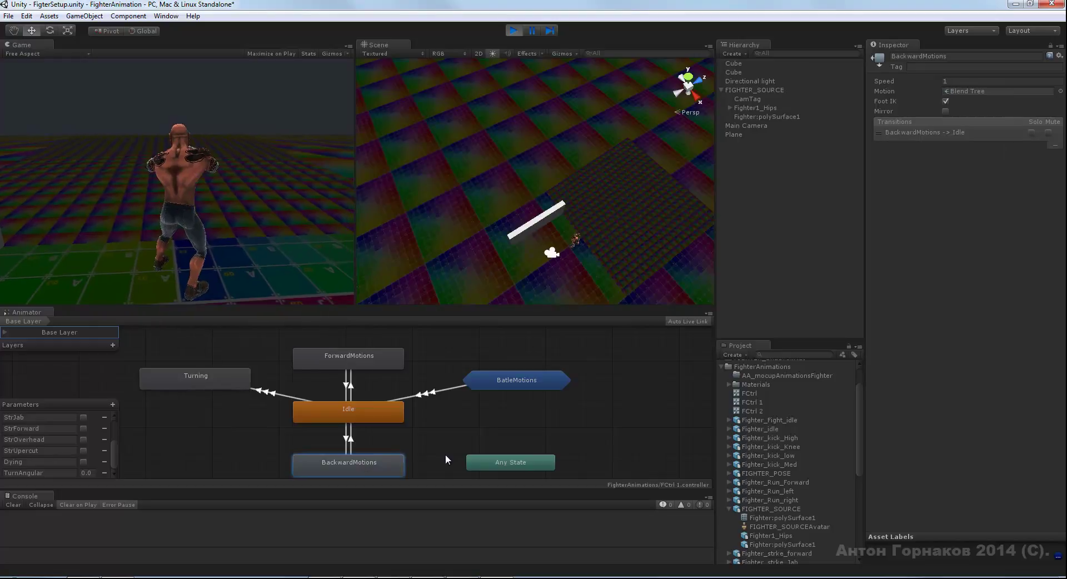
{"action": "left_click", "coordinate": [269, 354]}
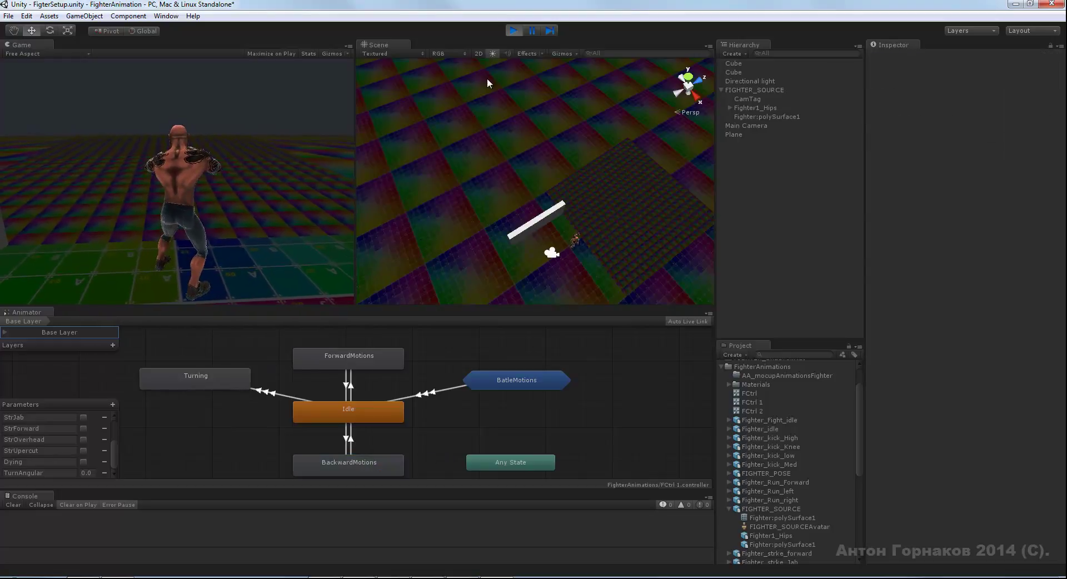
{"action": "left_click", "coordinate": [515, 31]}
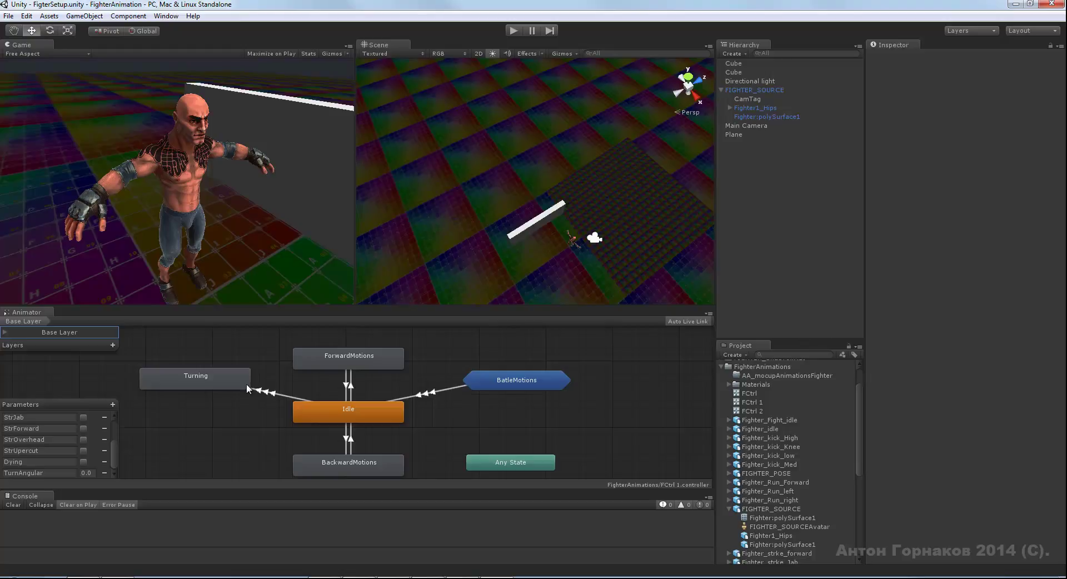
- Create a transition from Turning to Idle and select it
{"action": "right_click", "coordinate": [229, 382]}
{"action": "left_click", "coordinate": [272, 391]}
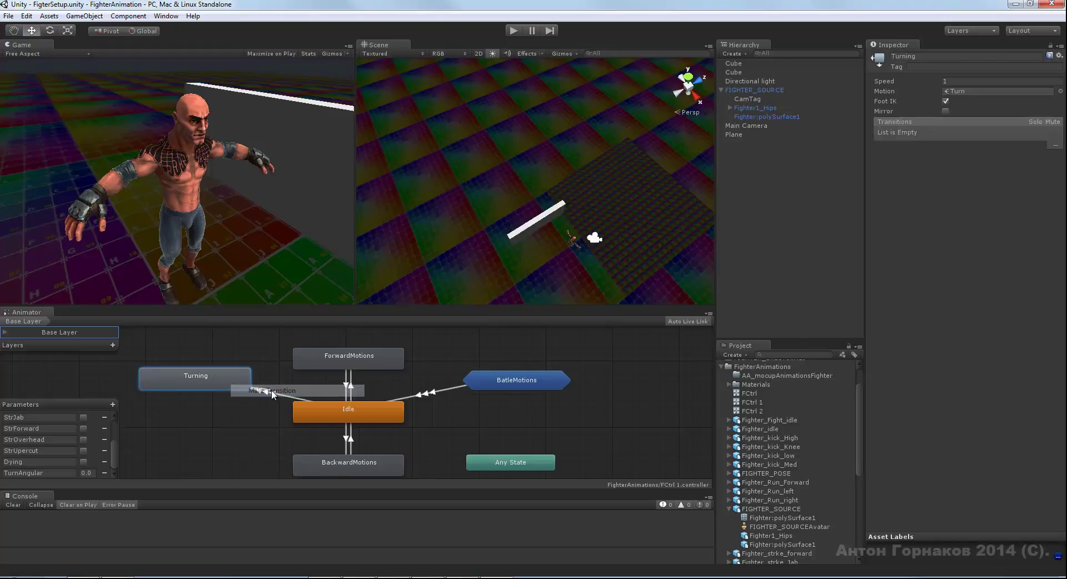
{"action": "left_click", "coordinate": [355, 410]}
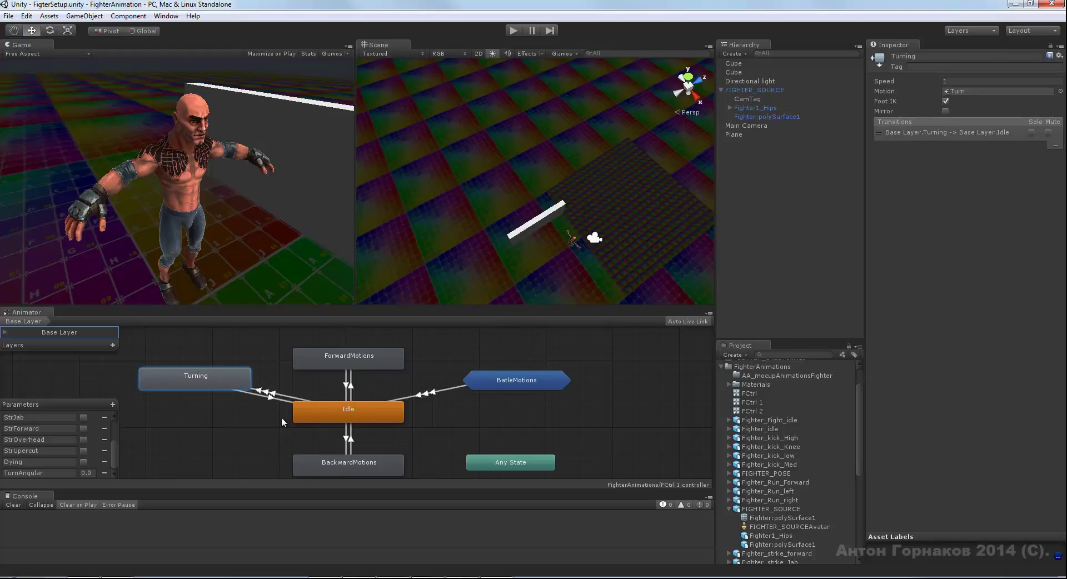
{"action": "left_click", "coordinate": [270, 398]}
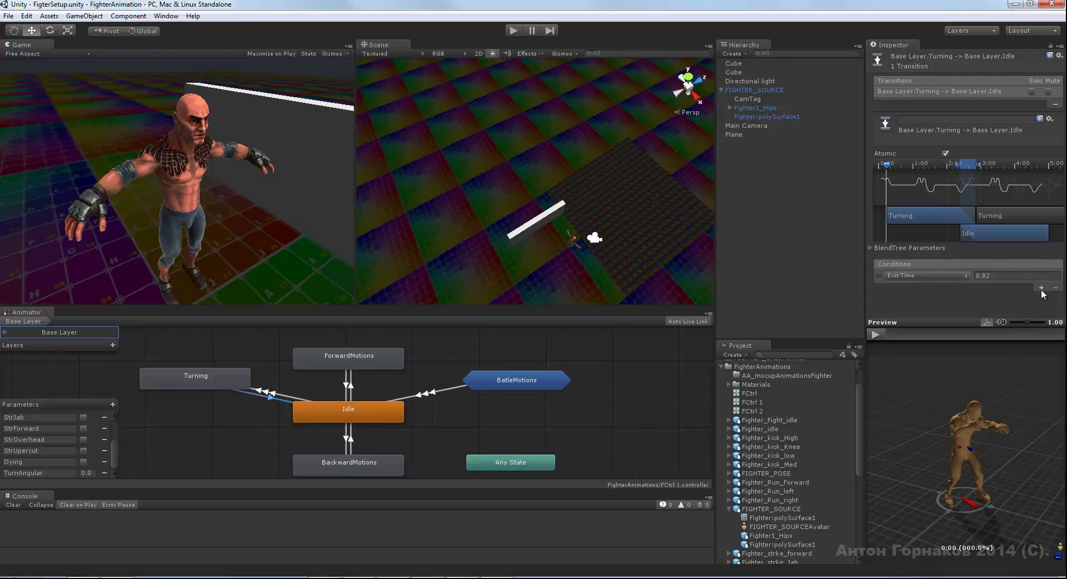
- Add a second condition to the transition: TurnAngular Less than 0.1
{"action": "left_click", "coordinate": [1041, 288]}
{"action": "left_click", "coordinate": [960, 282]}
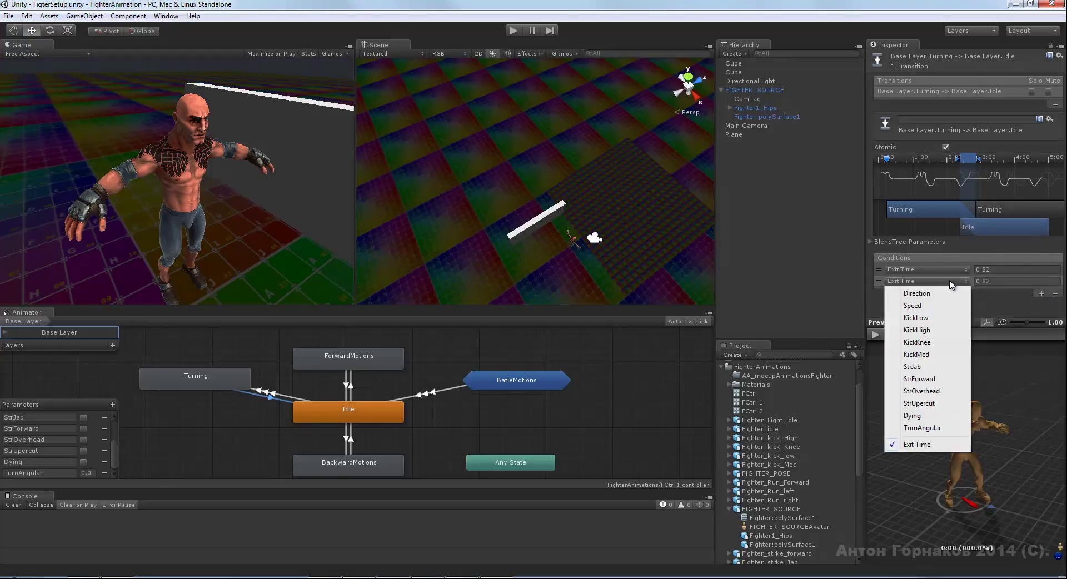
{"action": "left_click", "coordinate": [939, 429]}
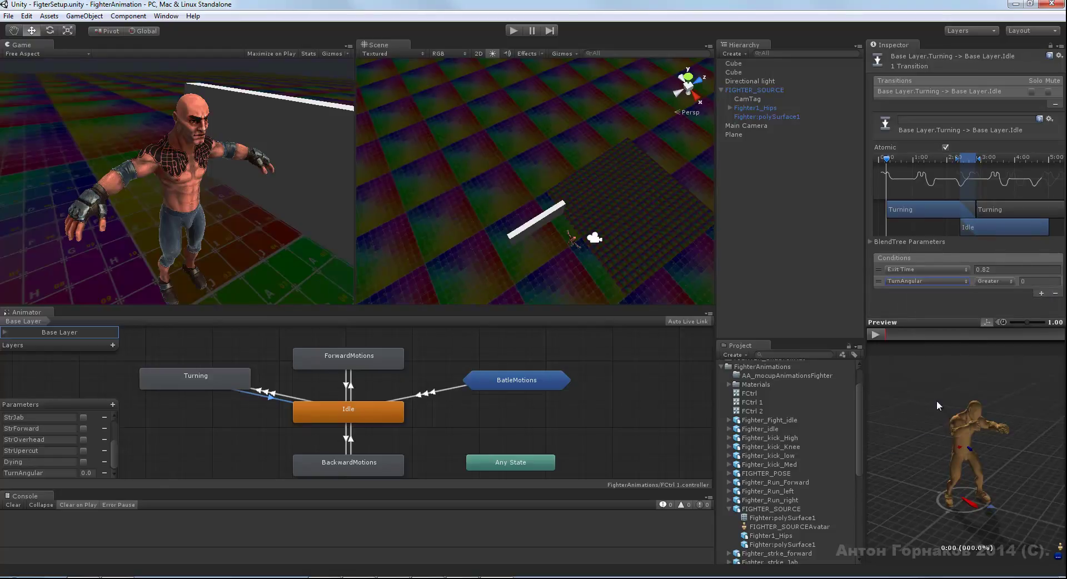
{"action": "left_click", "coordinate": [1006, 281]}
{"action": "left_click", "coordinate": [999, 306]}
- Create a Turning-to-ForwardMotions transition and switch its Exit Time condition to Speed
{"action": "left_click", "coordinate": [230, 388]}
{"action": "right_click", "coordinate": [234, 382]}
{"action": "left_click", "coordinate": [256, 390]}
{"action": "left_click", "coordinate": [325, 362]}
{"action": "left_click", "coordinate": [277, 371]}
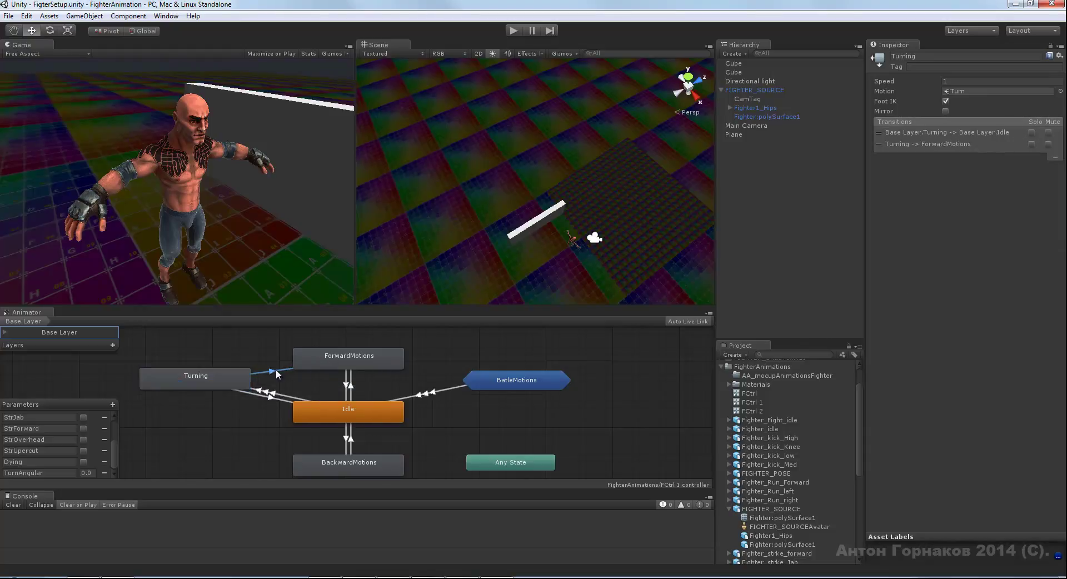
{"action": "left_click", "coordinate": [926, 278]}
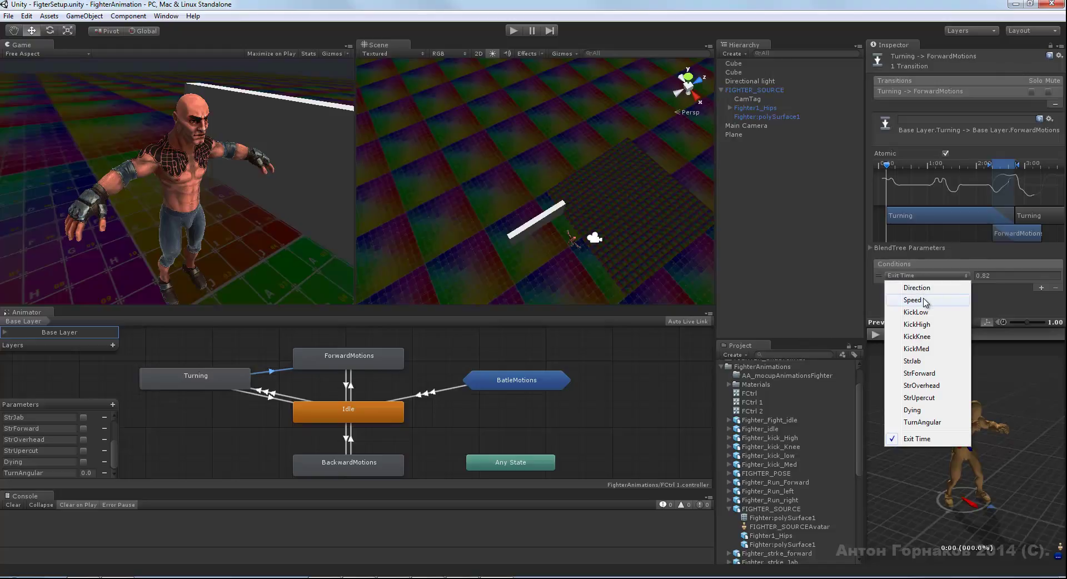
{"action": "left_click", "coordinate": [925, 300]}
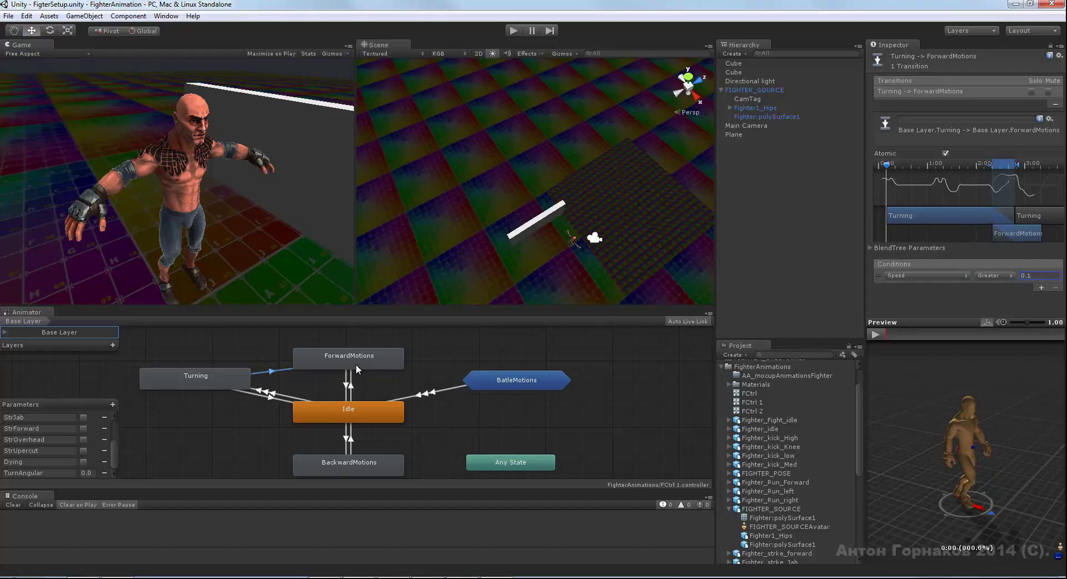
- Create a transition from Turning to BackwardMotions and select it
{"action": "left_click", "coordinate": [219, 378]}
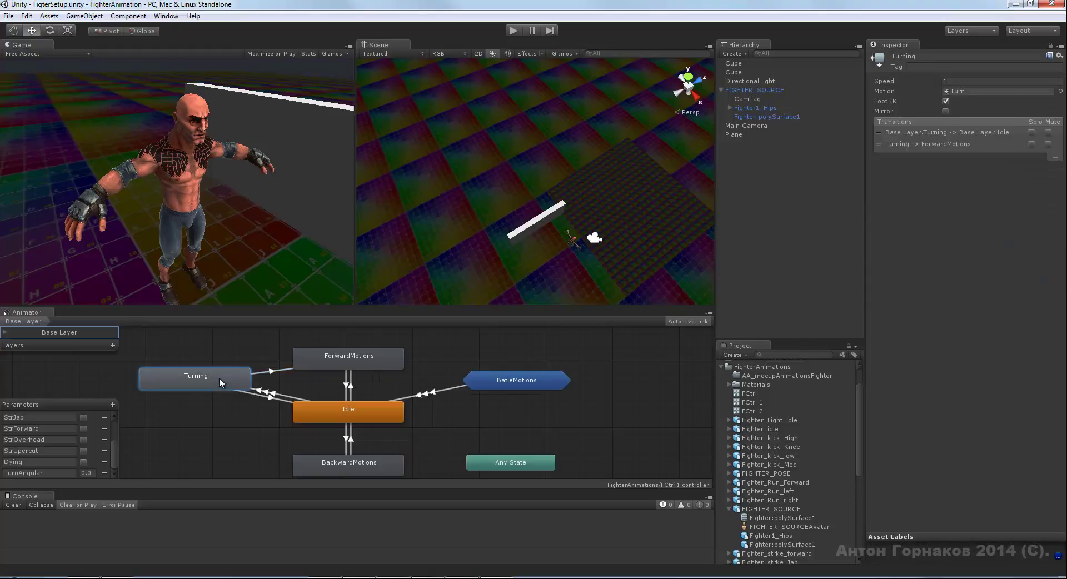
{"action": "right_click", "coordinate": [218, 378]}
{"action": "left_click", "coordinate": [229, 386]}
{"action": "left_click", "coordinate": [329, 462]}
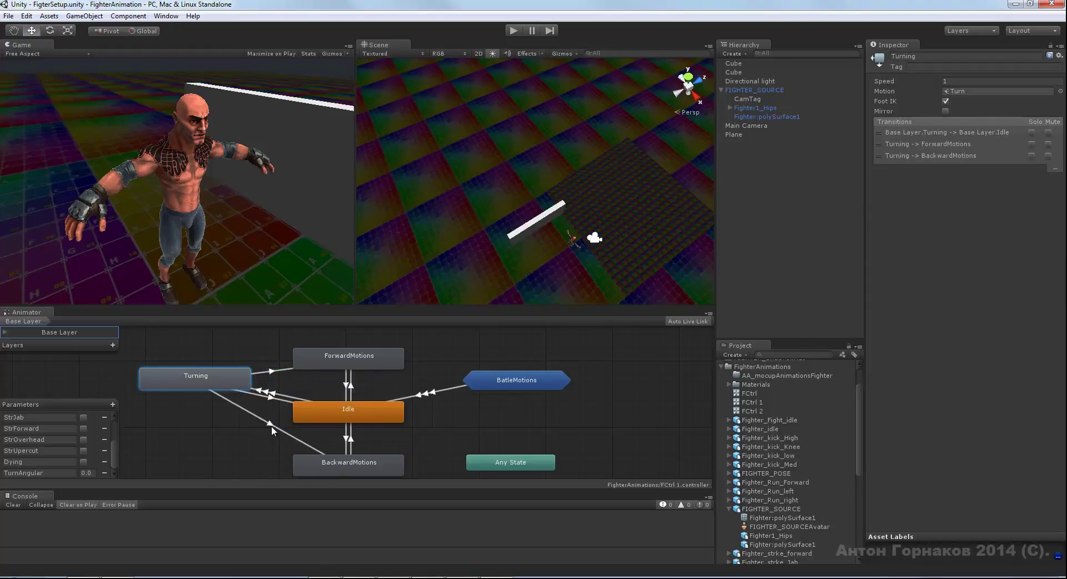
{"action": "left_click", "coordinate": [271, 426]}
- Set the transition's condition to Speed Less than -0.1
{"action": "left_click", "coordinate": [932, 277]}
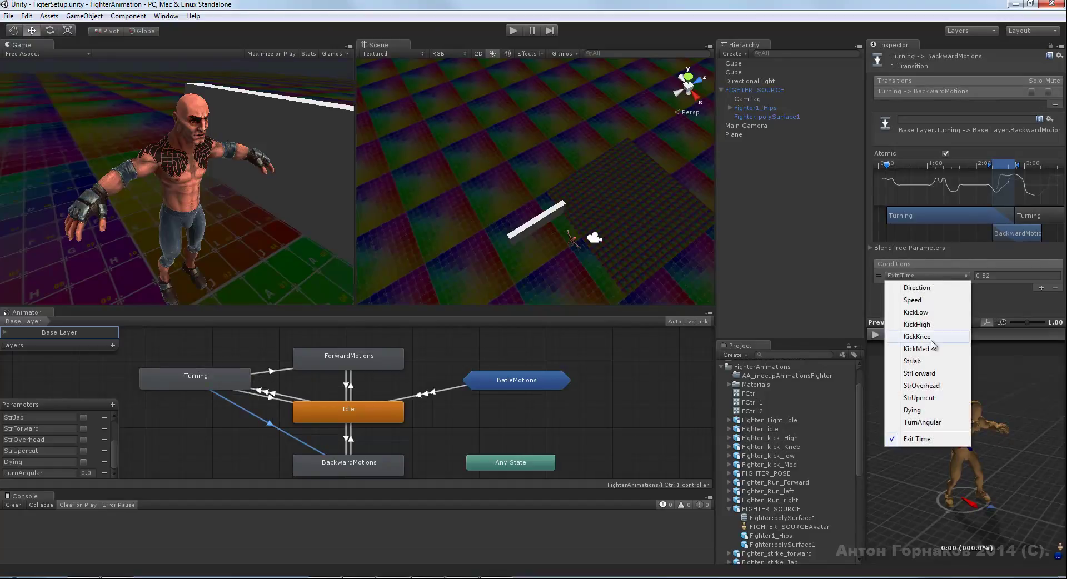
{"action": "left_click", "coordinate": [934, 301]}
{"action": "left_click", "coordinate": [1007, 276]}
{"action": "left_click", "coordinate": [1003, 300]}
{"action": "left_click", "coordinate": [1019, 276]}
{"action": "type", "text": "-0.1"}
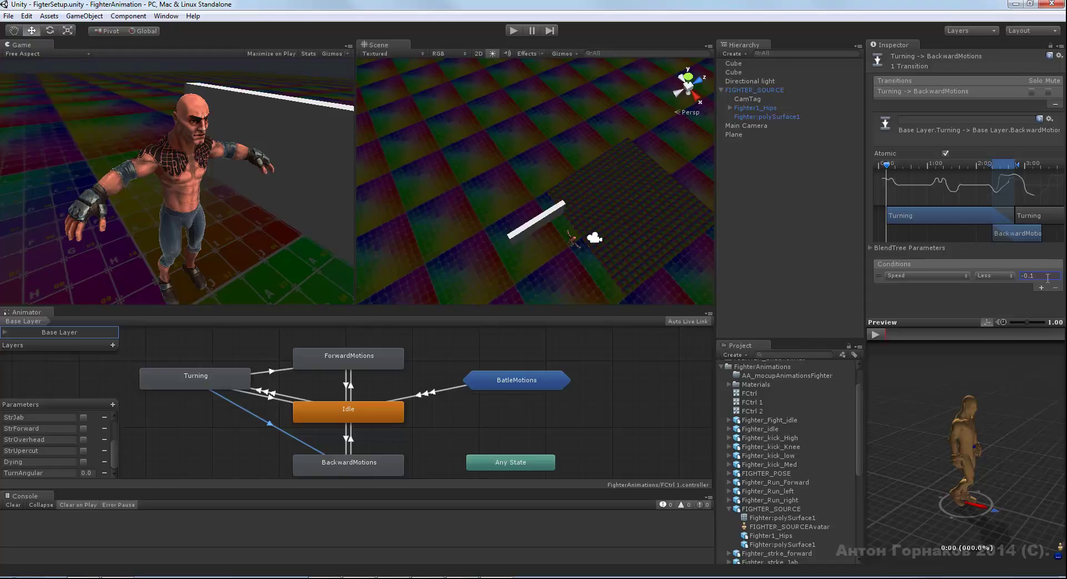
{"action": "left_click", "coordinate": [370, 462]}
{"action": "left_click", "coordinate": [412, 441]}
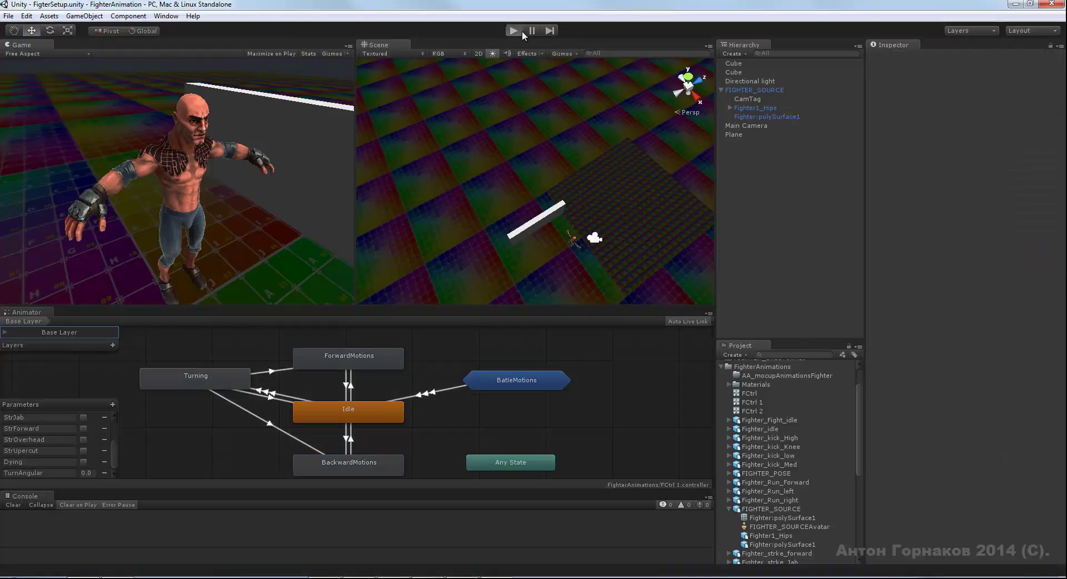
- Enter Play mode to try the Turning, ForwardMotions and BackwardMotions transitions
{"action": "left_click", "coordinate": [520, 31]}
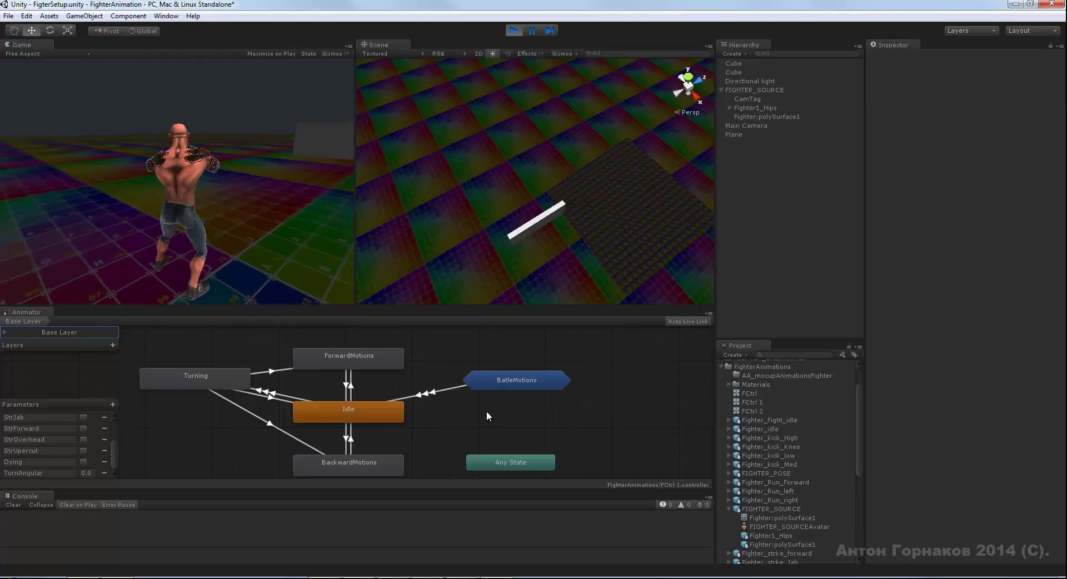
- Open Turning's blend tree, which blends three clips on TurnAngular at -45, 0 and 45
{"action": "middle_click_drag", "start_coordinate": [486, 411], "coordinate": [511, 399]}
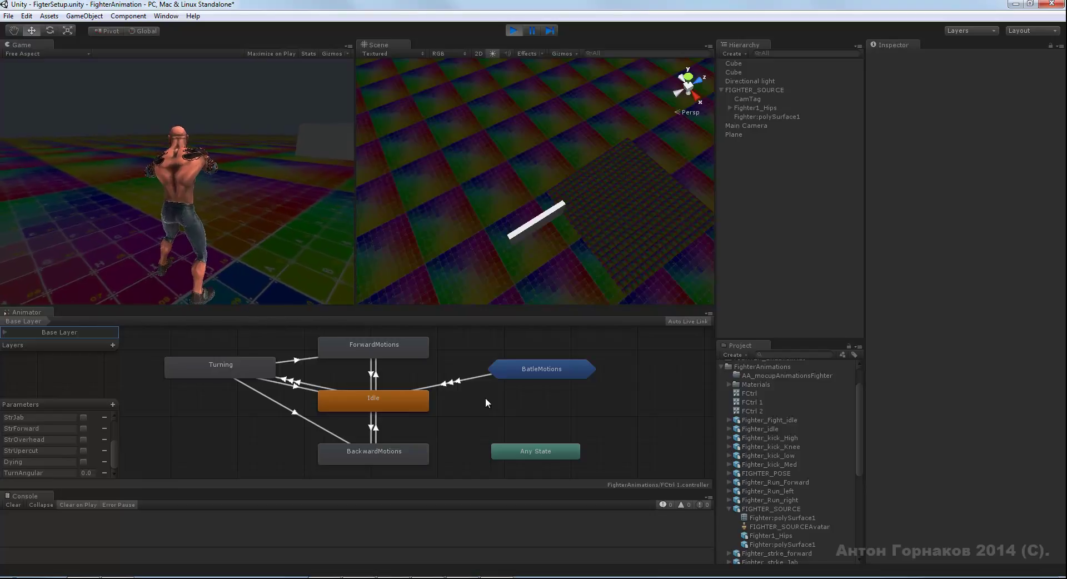
{"action": "double_click", "coordinate": [245, 365]}
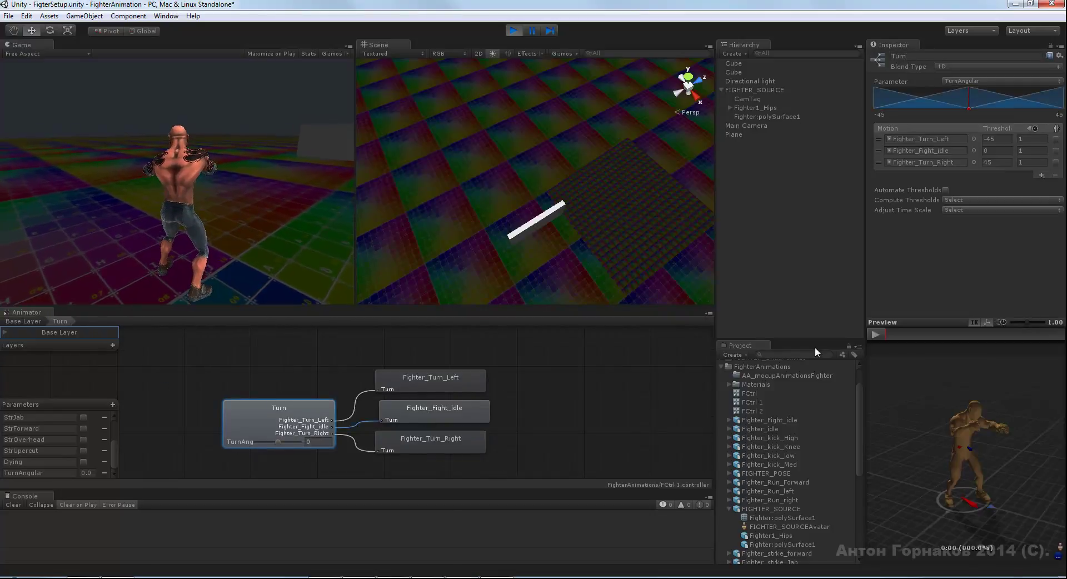
{"action": "left_click", "coordinate": [937, 140]}
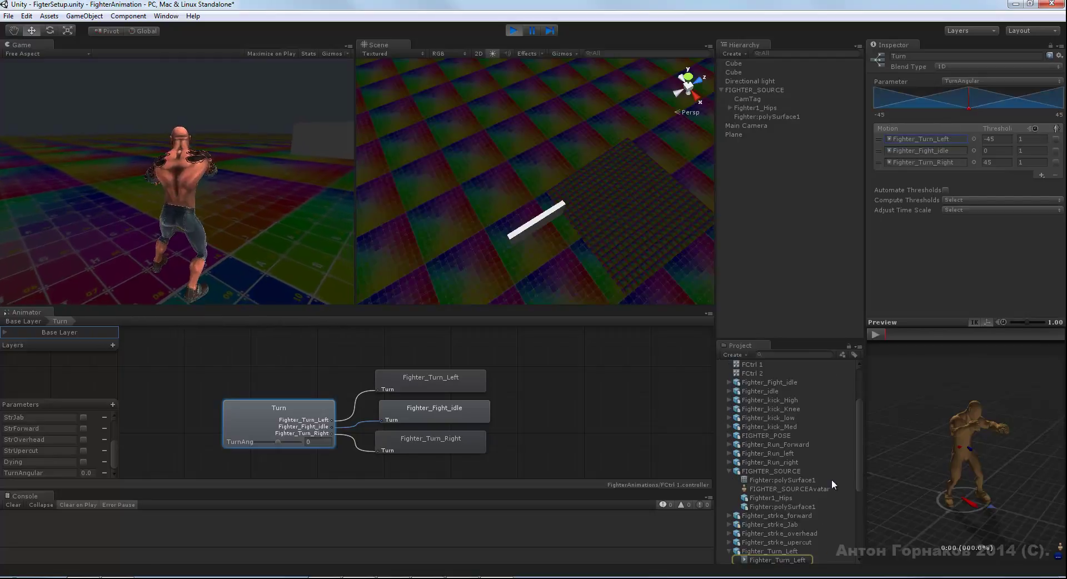
- Review Fighter_Turn_Left's import settings: Loop Time and Loop Pose on, root rotation not baked
{"action": "left_click", "coordinate": [776, 551]}
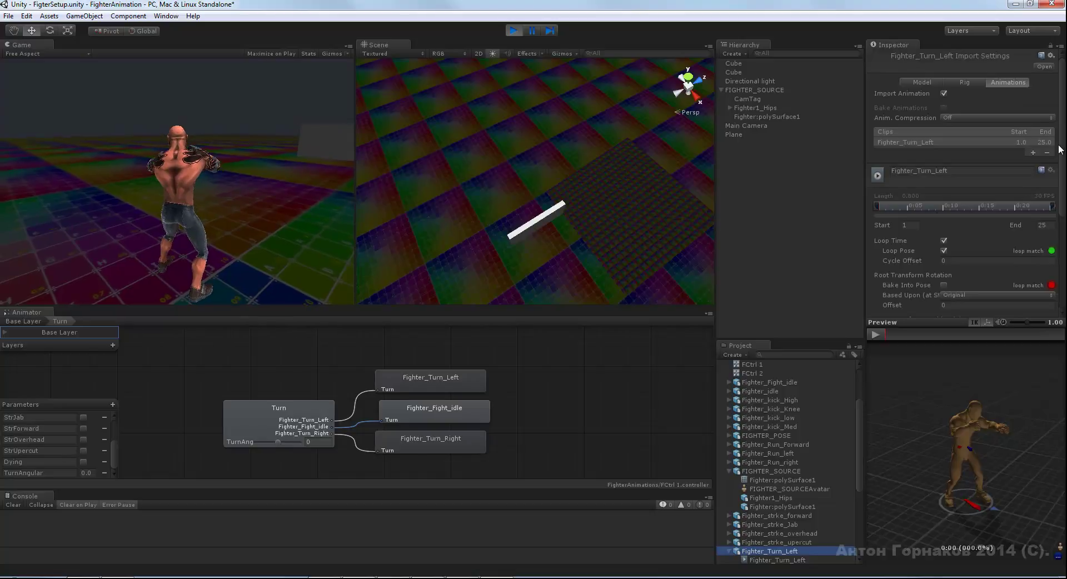
{"action": "left_click_drag", "start_coordinate": [1061, 149], "coordinate": [1063, 231]}
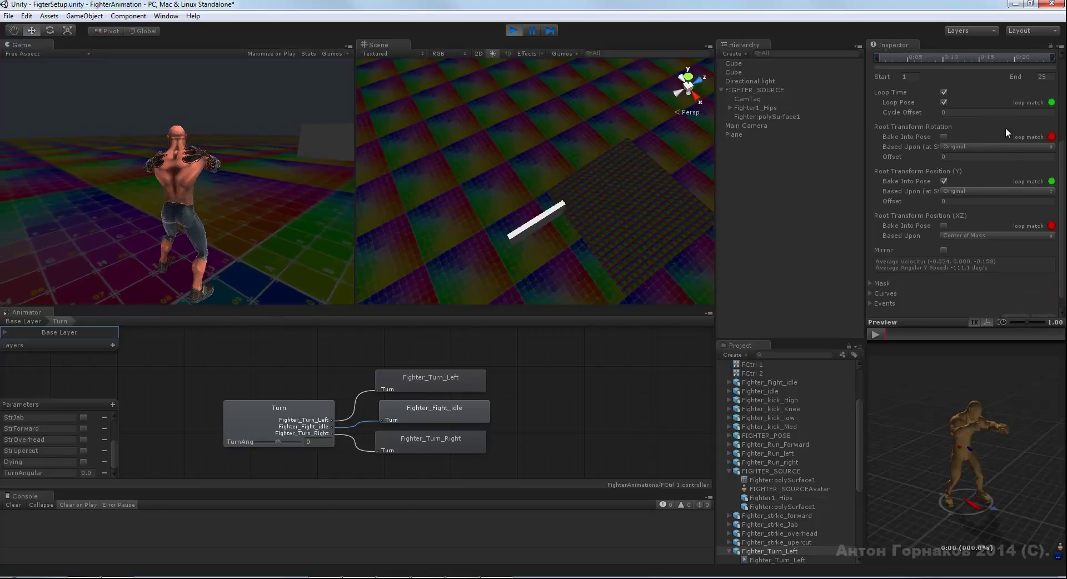
{"action": "scroll", "coordinate": [1008, 151], "scroll_direction": "up", "scroll_amount": 3}
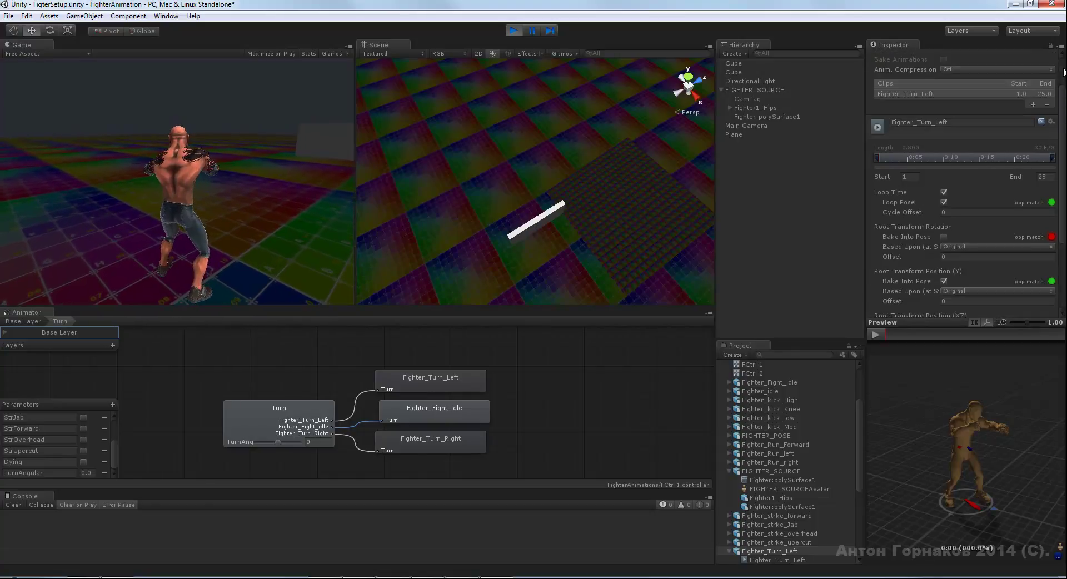
{"action": "scroll", "coordinate": [1063, 78], "scroll_direction": "down", "scroll_amount": 2}
{"action": "scroll", "coordinate": [1064, 205], "scroll_direction": "down", "scroll_amount": 2}
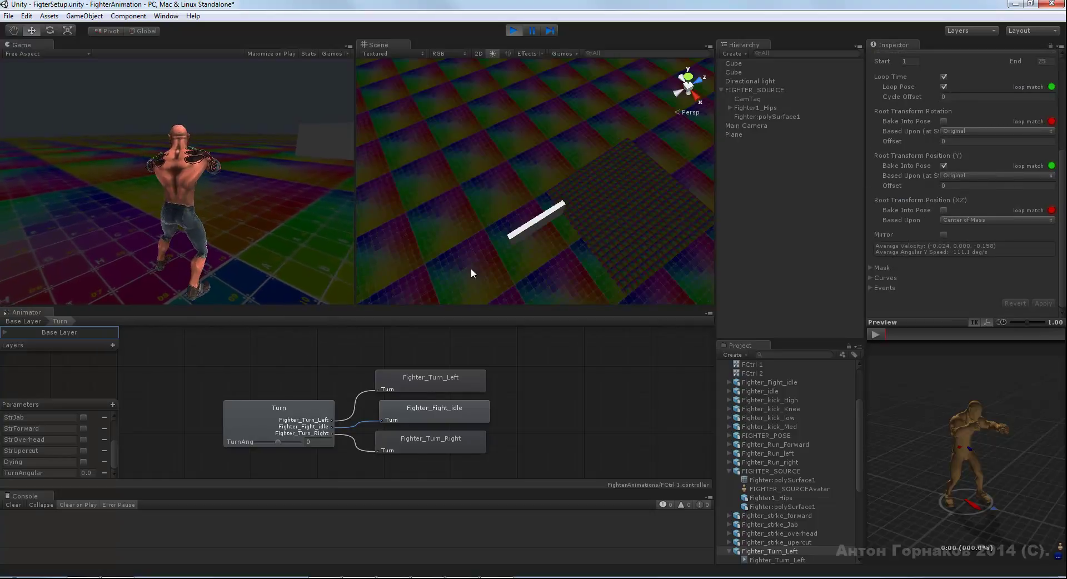
{"action": "left_click", "coordinate": [221, 199]}
- Run the fighter forward with W in the Game view, then return the Animator to Base Layer
{"action": "key", "text": "w"}
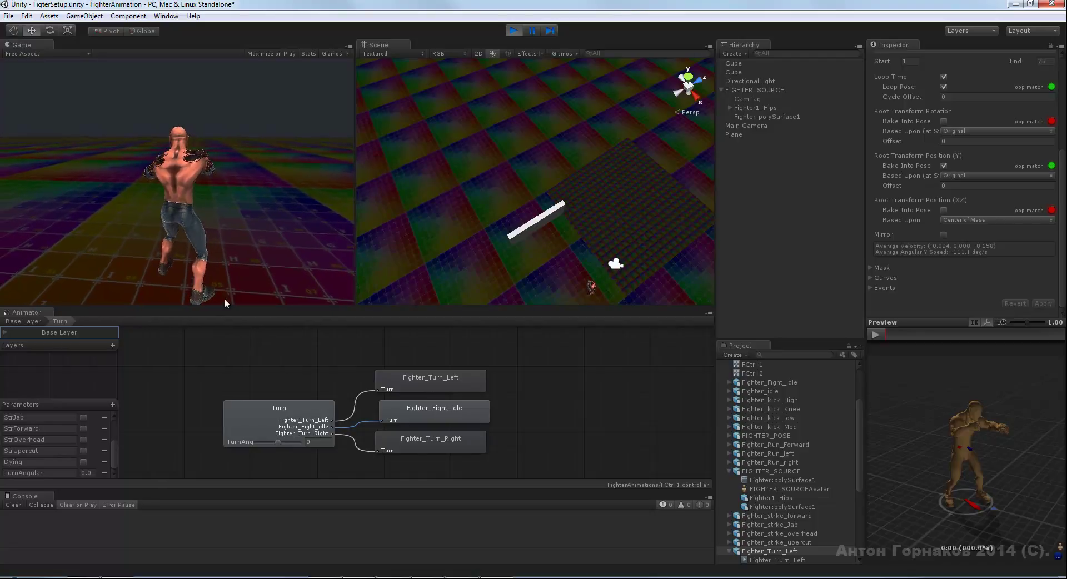
{"action": "left_click", "coordinate": [33, 322]}
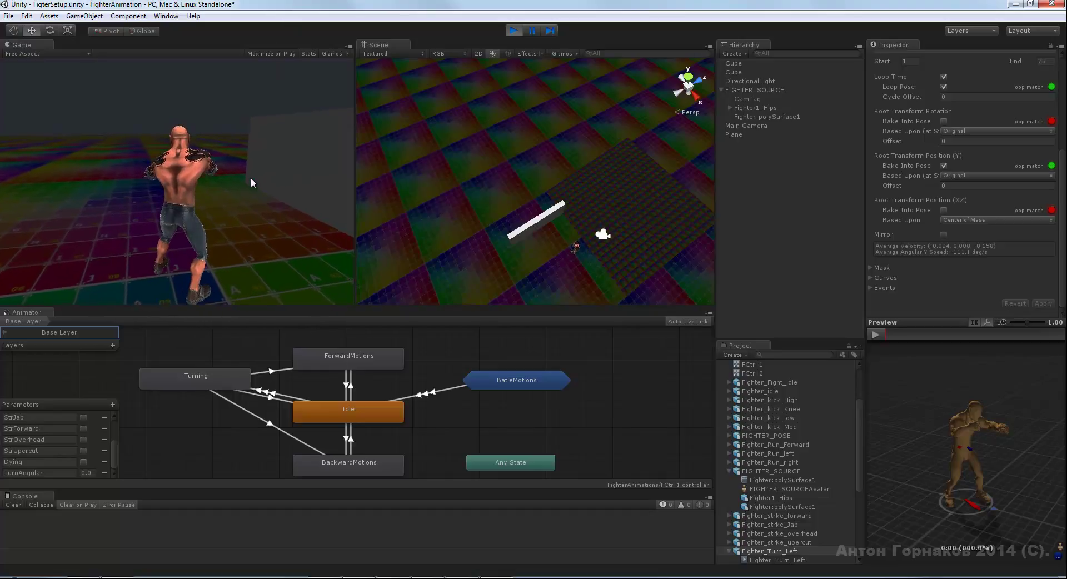
- Exit Play mode with Ctrl+P, enlarge the Project panel, and frame FIGHTER_SOURCE in the Scene view
{"action": "key", "text": "ctrl+p"}
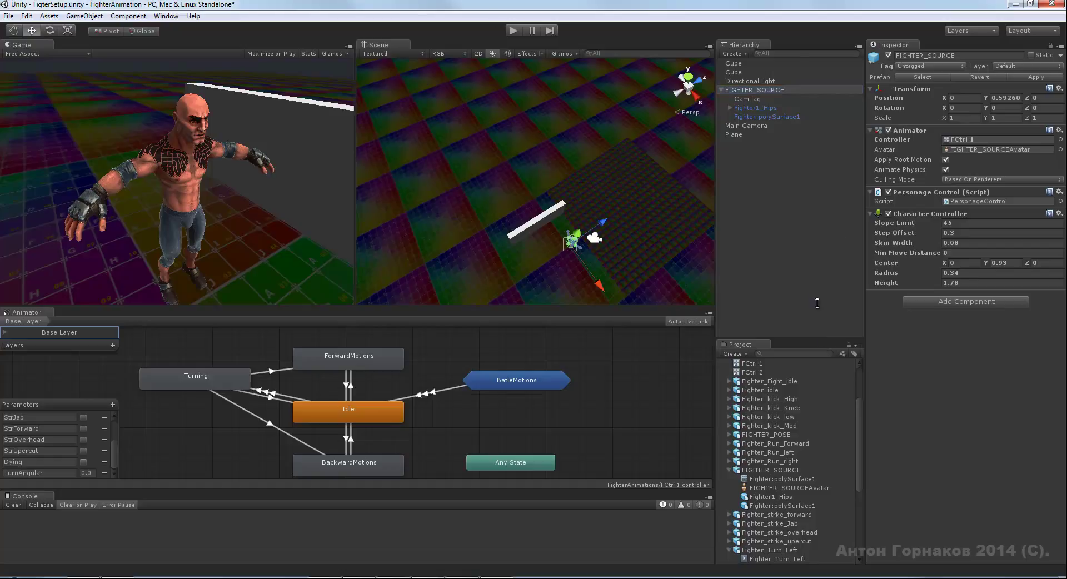
{"action": "left_click_drag", "start_coordinate": [820, 340], "coordinate": [828, 274]}
{"action": "left_click_drag", "start_coordinate": [860, 365], "coordinate": [860, 308]}
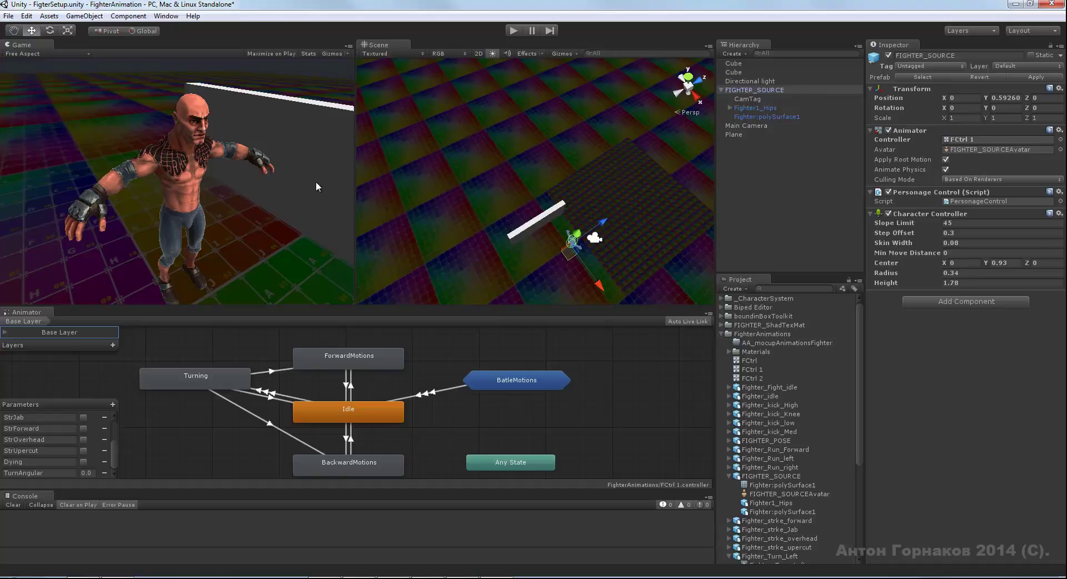
{"action": "left_click_drag", "start_coordinate": [596, 274], "coordinate": [570, 219], "text": "alt"}
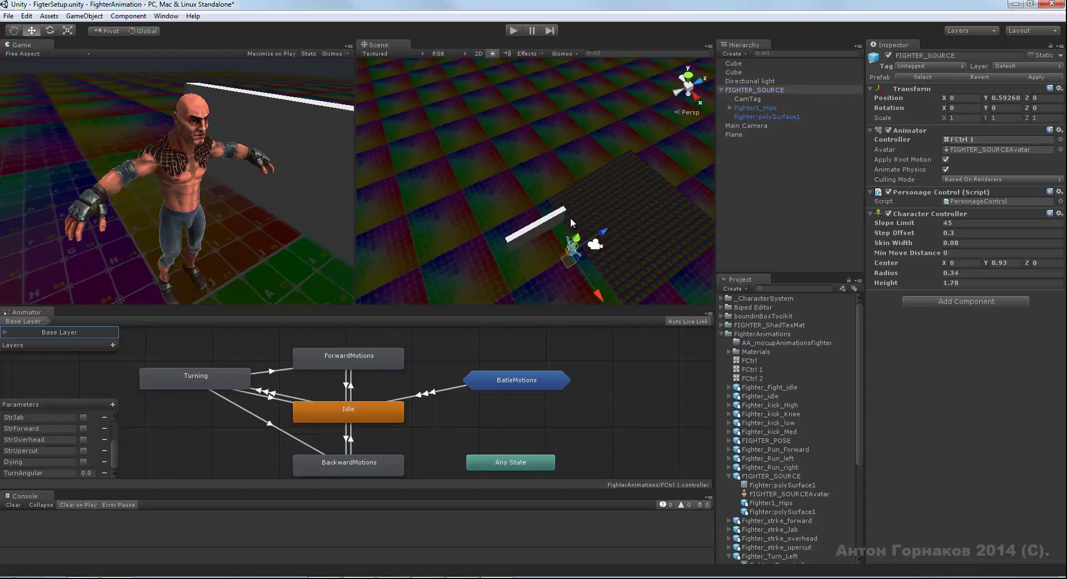
{"action": "key", "text": "f"}
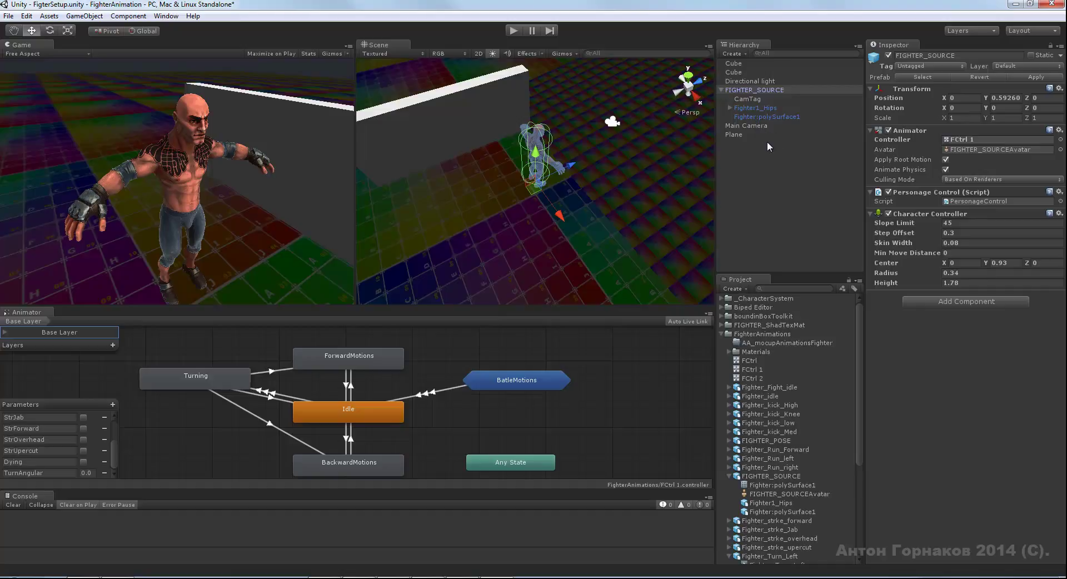
- Save FIGHTER_SOURCE as a prefab in the FighterAnimations folder
{"action": "left_click", "coordinate": [747, 100]}
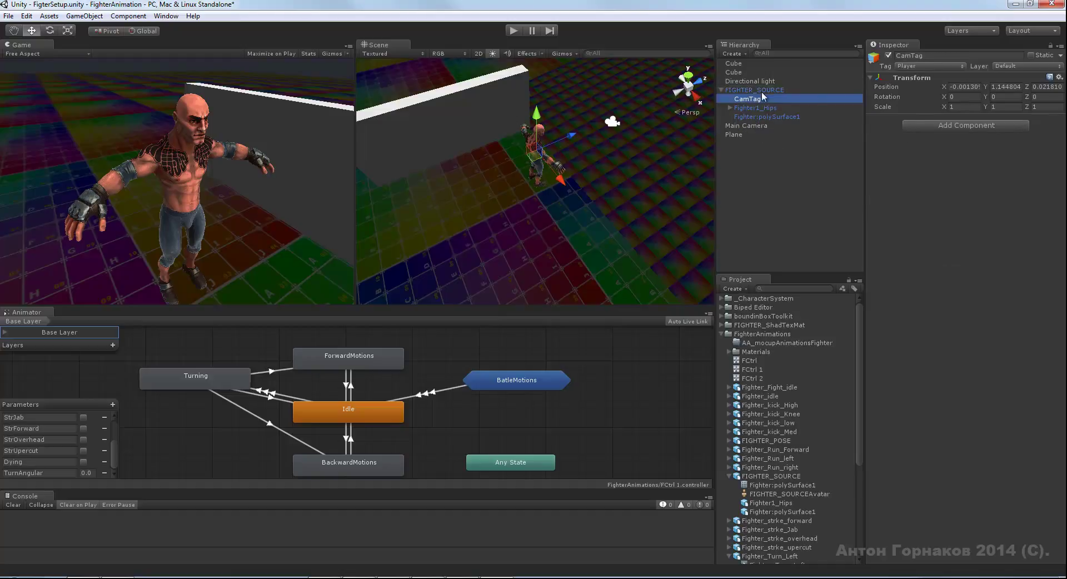
{"action": "left_click", "coordinate": [746, 90]}
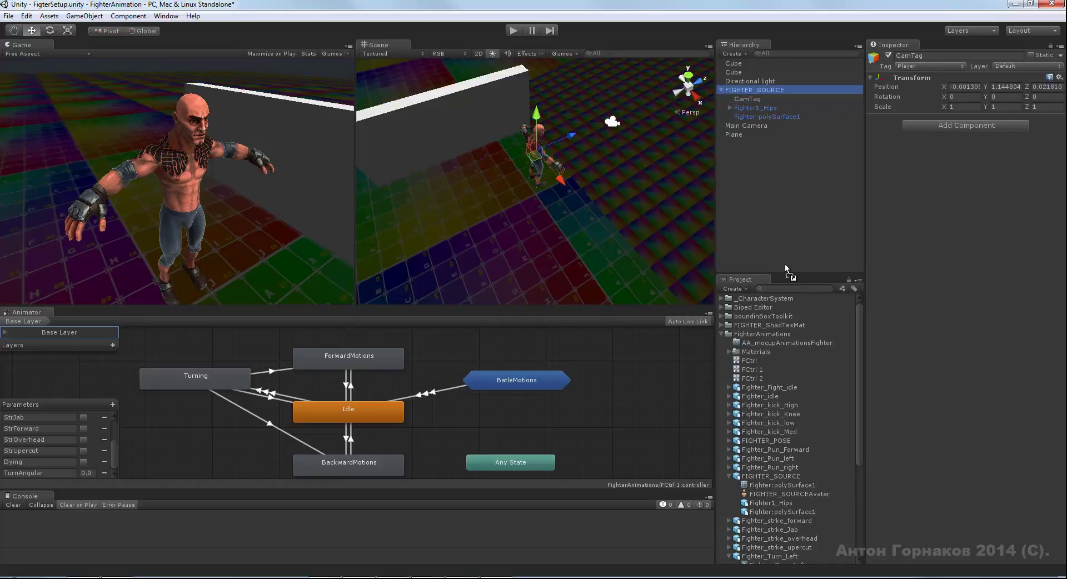
{"action": "left_click_drag", "start_coordinate": [784, 264], "coordinate": [754, 335]}
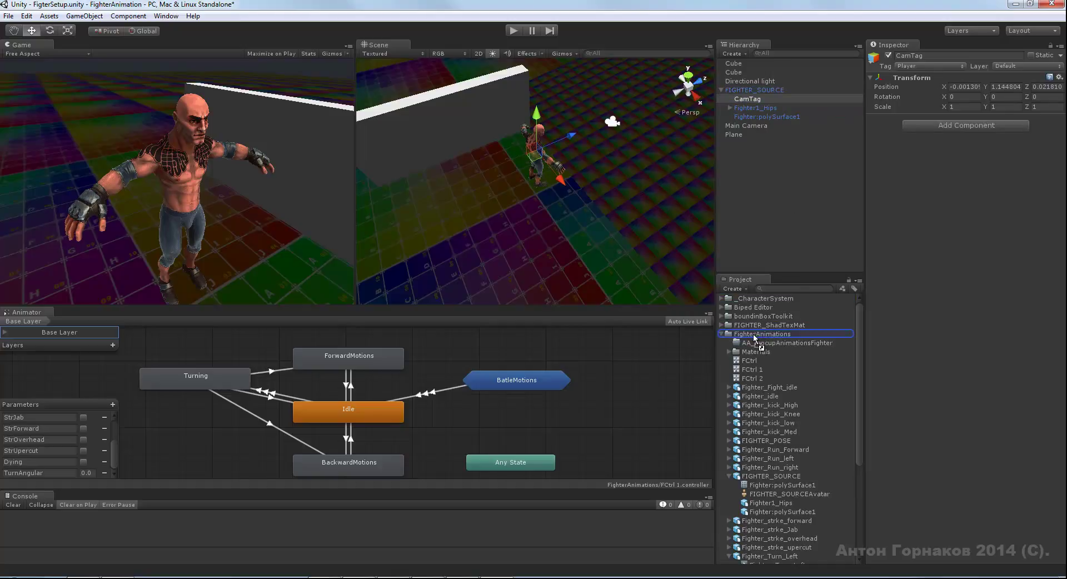
{"action": "left_click_drag", "start_coordinate": [753, 333], "coordinate": [754, 335]}
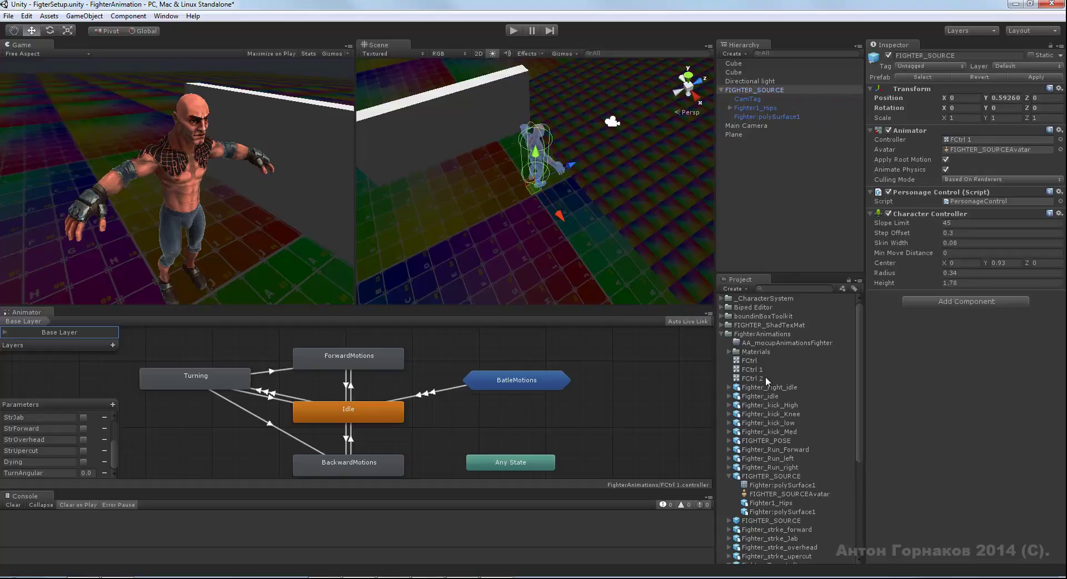
- Select the new FIGHTER_SOURCE prefab and place a second instance of it in the scene
{"action": "left_click", "coordinate": [729, 476]}
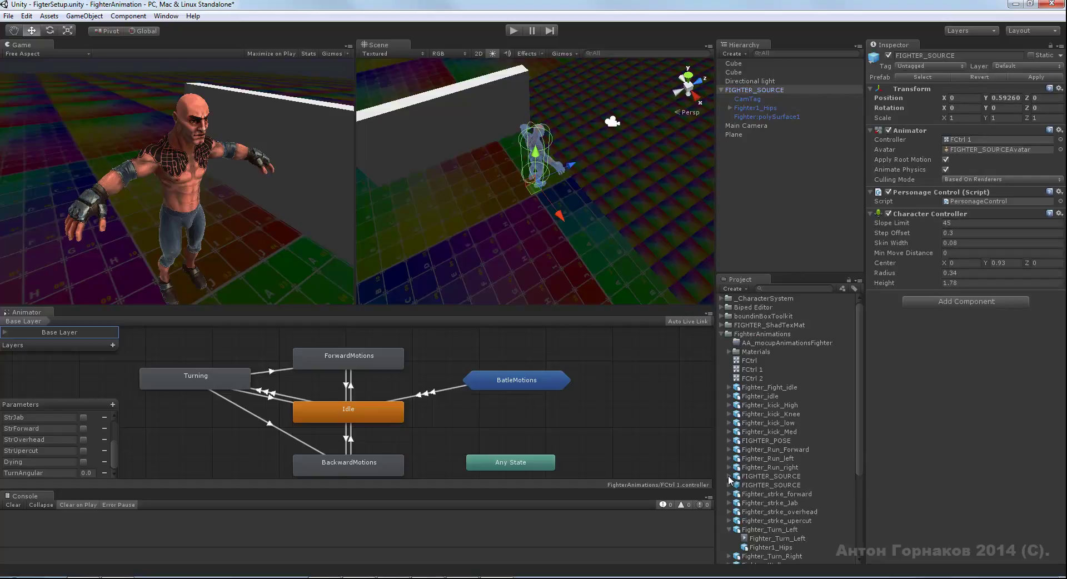
{"action": "left_click", "coordinate": [769, 483]}
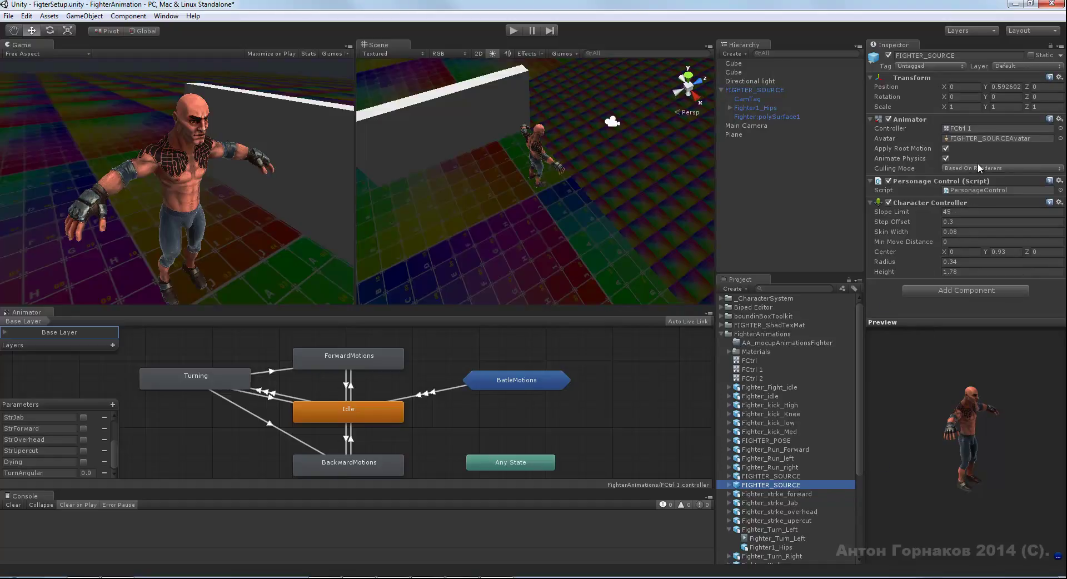
{"action": "mouse_move", "coordinate": [962, 439]}
{"action": "left_mouse_down"}
{"action": "mouse_move", "coordinate": [926, 446]}
{"action": "mouse_move", "coordinate": [936, 447]}
{"action": "left_mouse_up"}
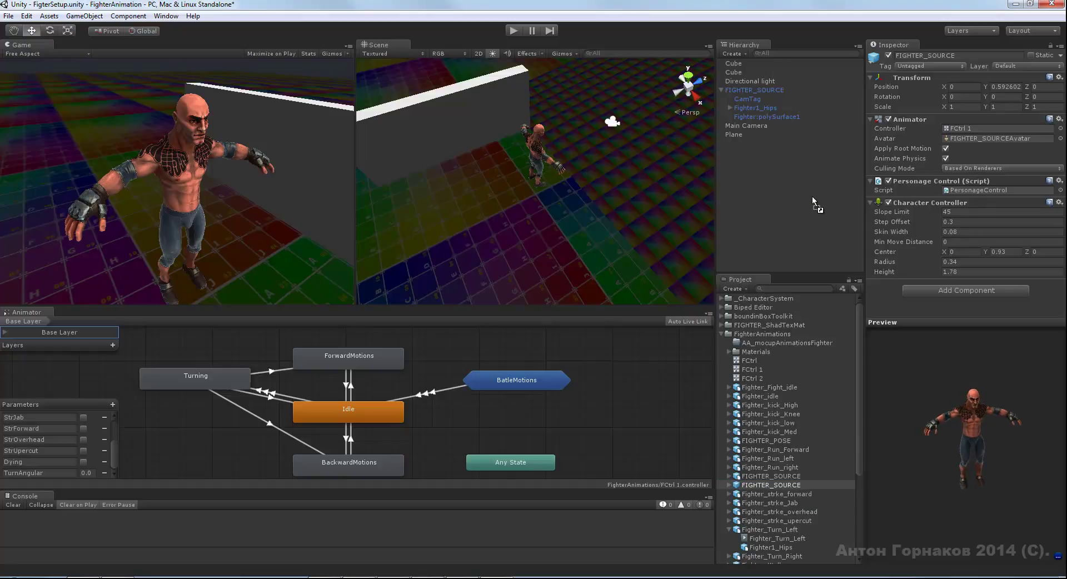
{"action": "left_click_drag", "start_coordinate": [812, 195], "coordinate": [812, 196]}
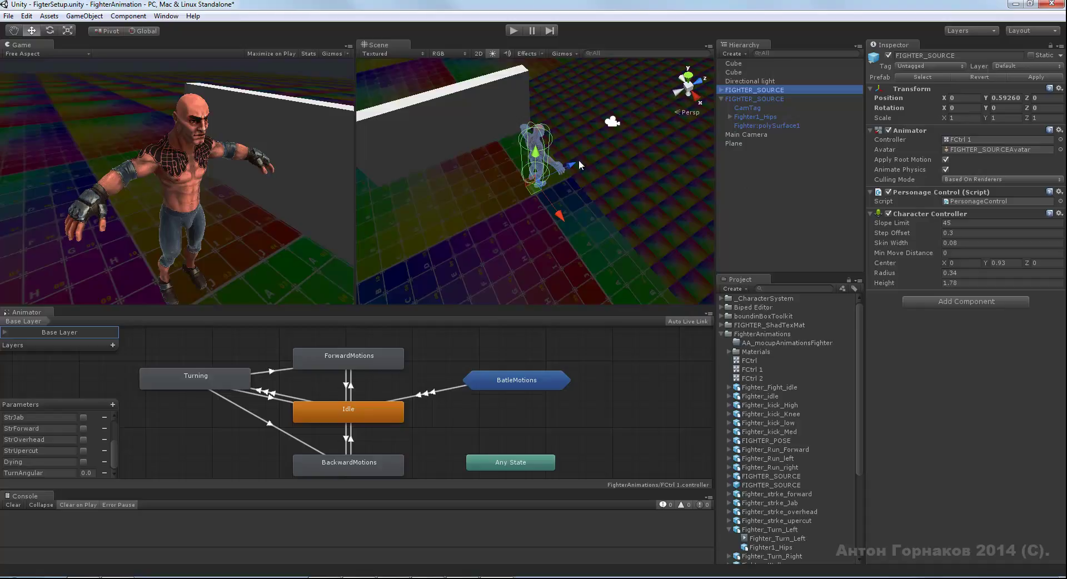
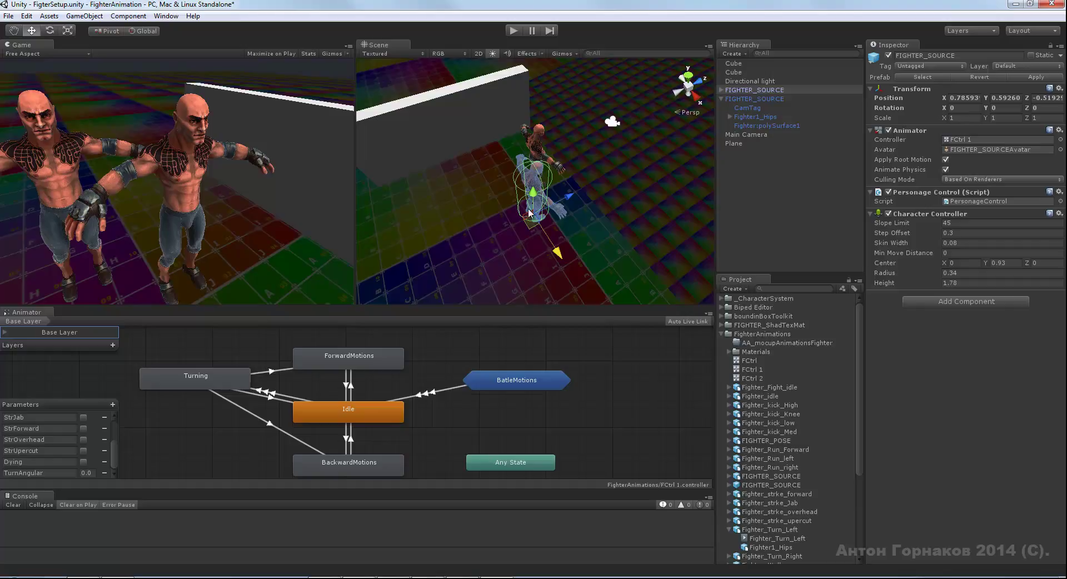
- Delete the duplicate FIGHTER_SOURCE fighter from the scene
{"action": "key", "text": "Delete"}
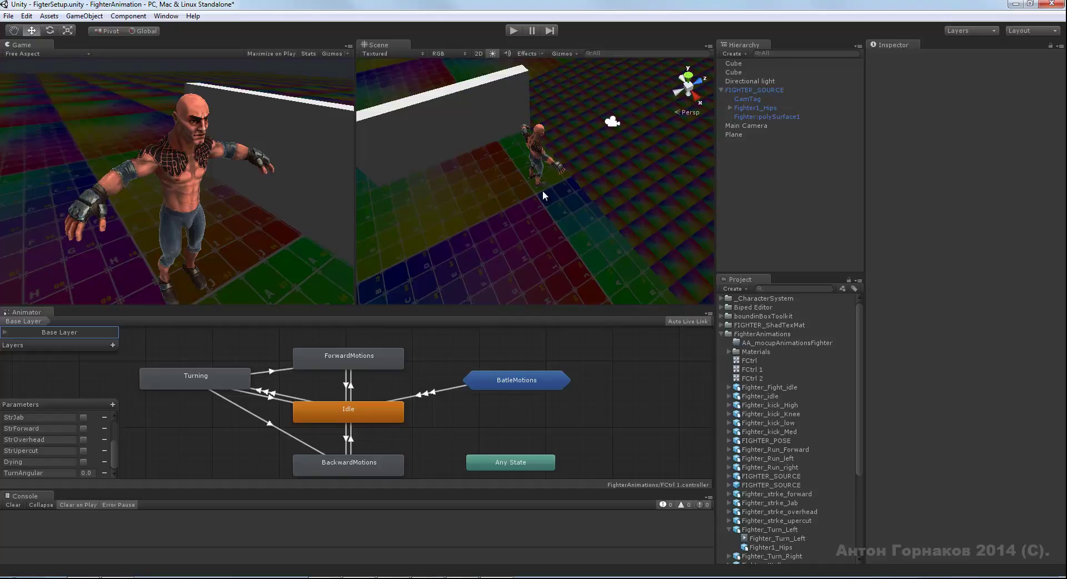
- Inspect the FIGHTER_SOURCE prefab and the FCtrl and FCtrl 1 controllers, then select the scene fighter
{"action": "left_click", "coordinate": [785, 485]}
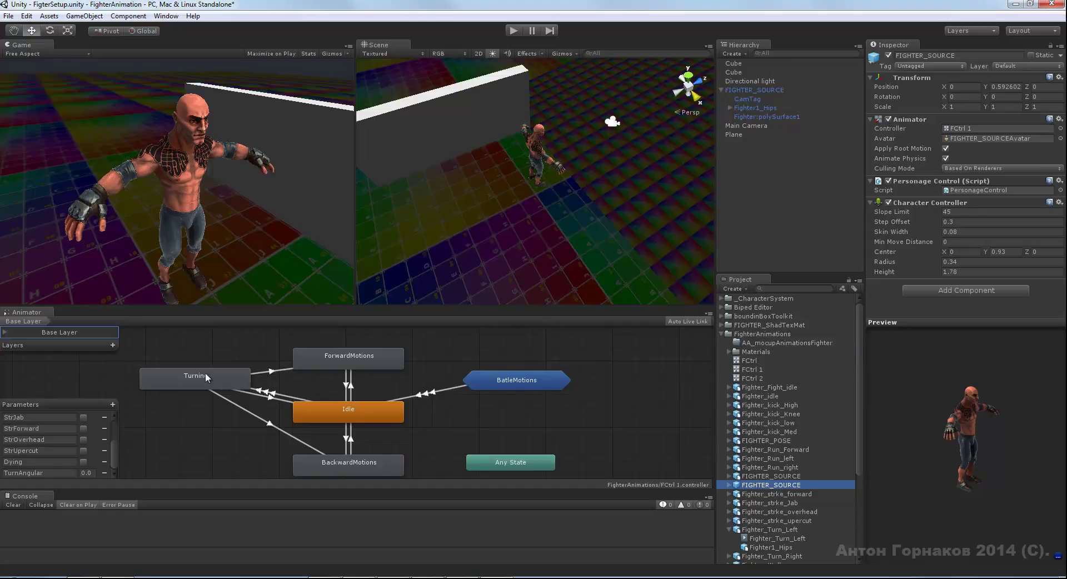
{"action": "left_click", "coordinate": [759, 362]}
{"action": "left_click", "coordinate": [760, 369]}
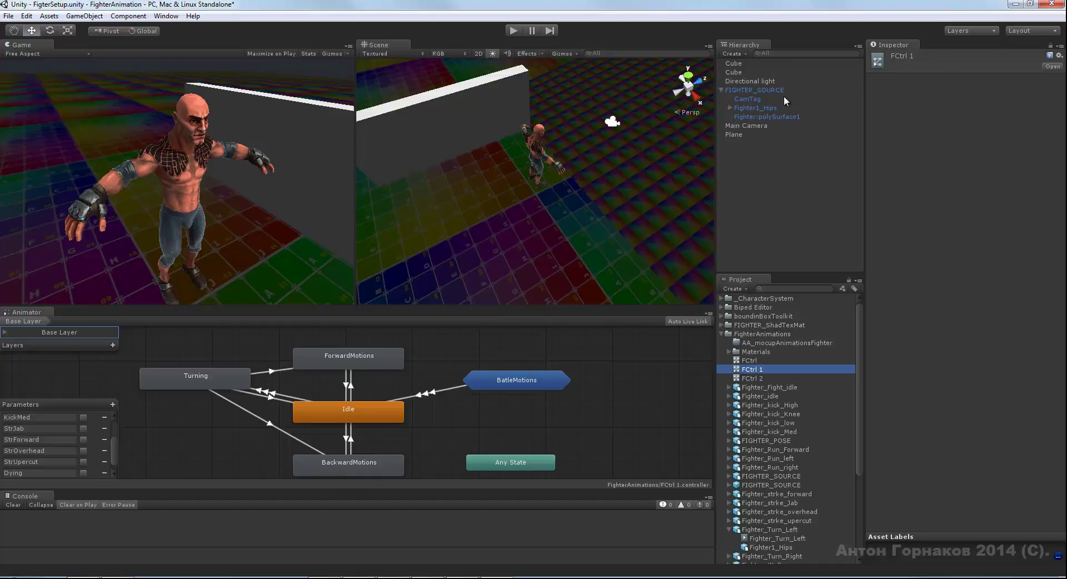
{"action": "left_click", "coordinate": [754, 89]}
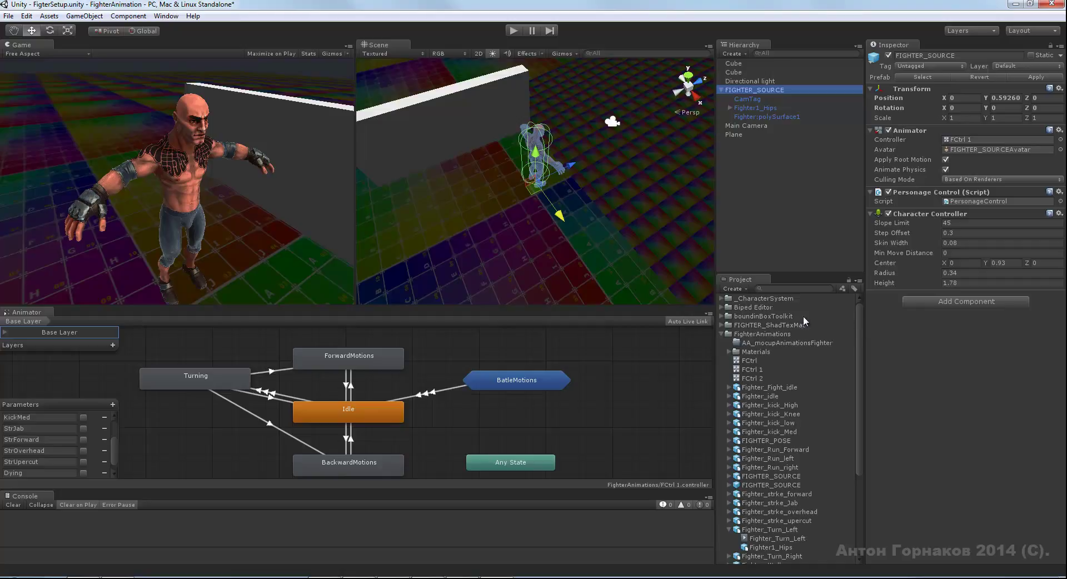
- Set the Directional light's Shadow Type to Hard Shadows
{"action": "left_click", "coordinate": [30, 29]}
{"action": "mouse_move", "coordinate": [636, 141]}
{"action": "left_mouse_down", "text": "alt"}
{"action": "mouse_move", "coordinate": [547, 153]}
{"action": "mouse_move", "coordinate": [592, 208]}
{"action": "mouse_move", "coordinate": [529, 159]}
{"action": "mouse_move", "coordinate": [536, 150]}
{"action": "left_mouse_up", "text": "alt"}
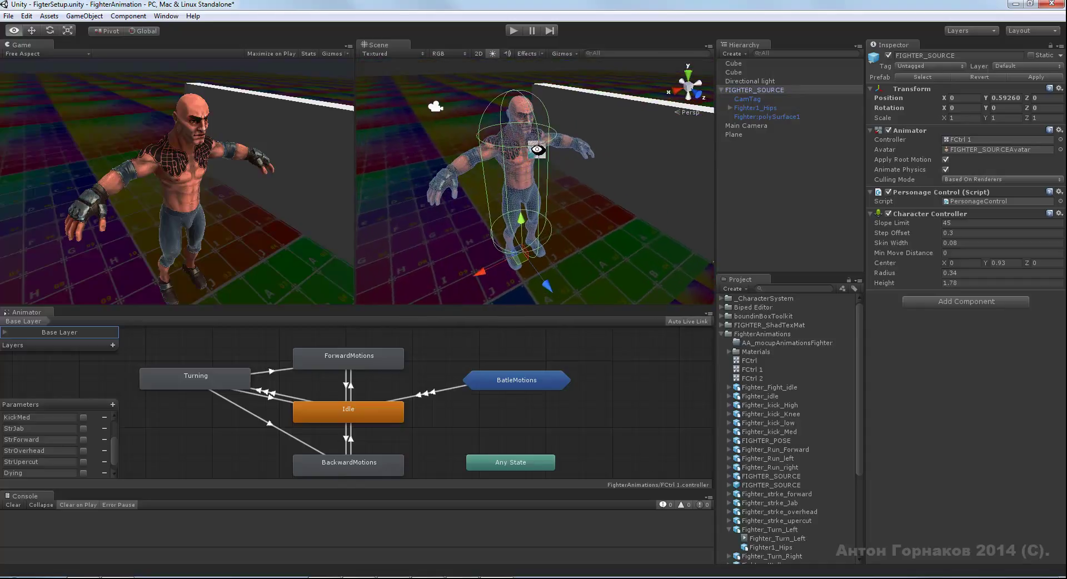
{"action": "left_click", "coordinate": [771, 81]}
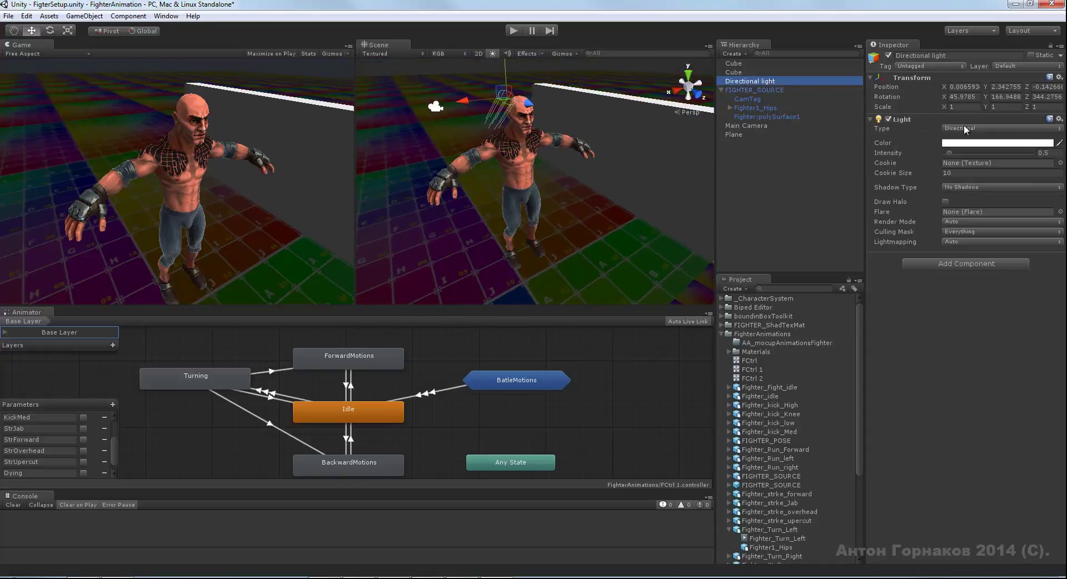
{"action": "mouse_move", "coordinate": [637, 161]}
{"action": "left_mouse_down", "text": "alt"}
{"action": "mouse_move", "coordinate": [525, 158]}
{"action": "mouse_move", "coordinate": [590, 156]}
{"action": "left_mouse_up", "text": "alt"}
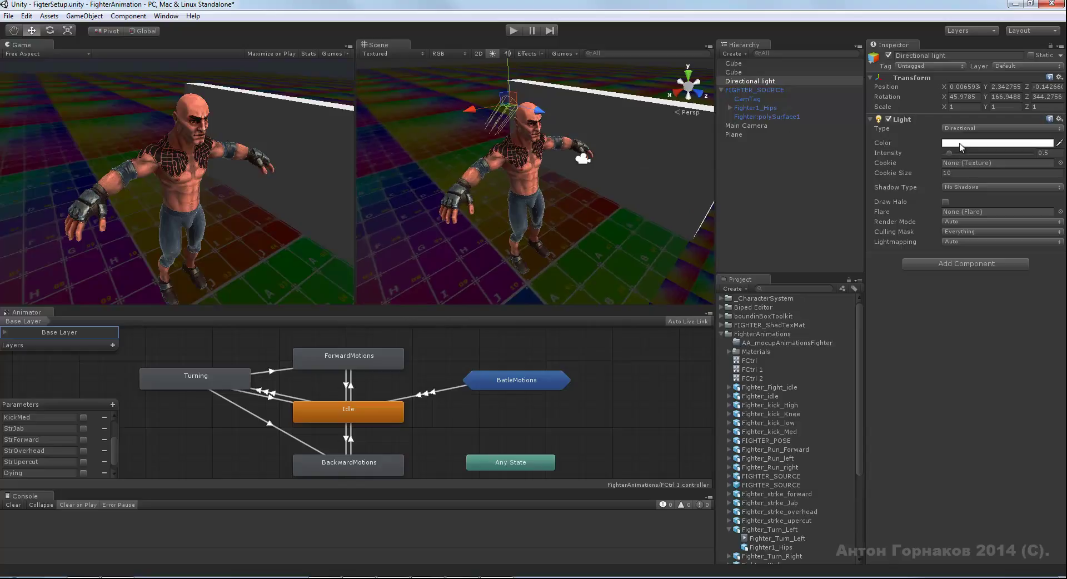
{"action": "left_click", "coordinate": [956, 188]}
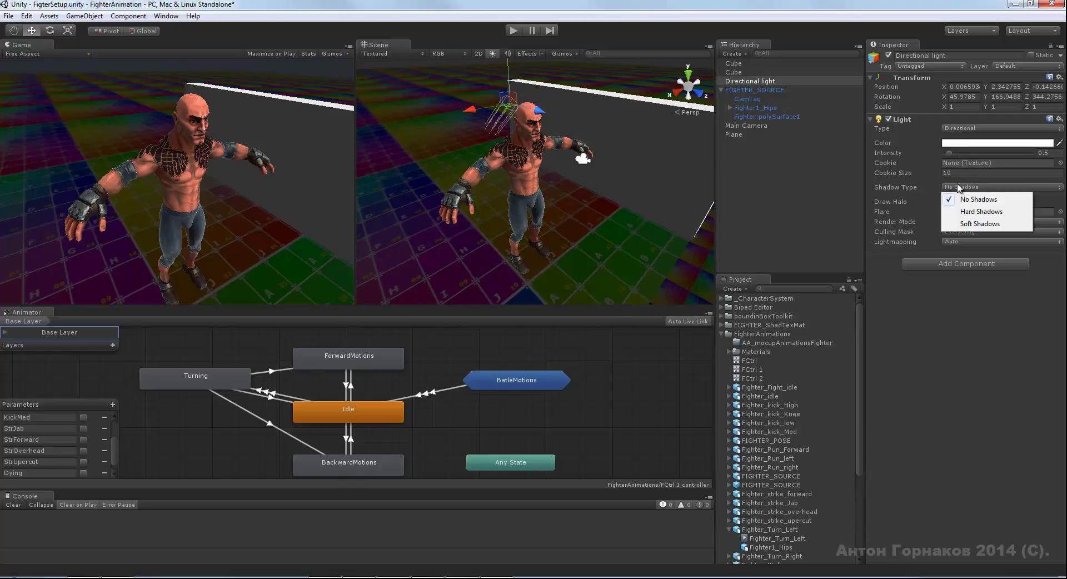
{"action": "left_click", "coordinate": [981, 212]}
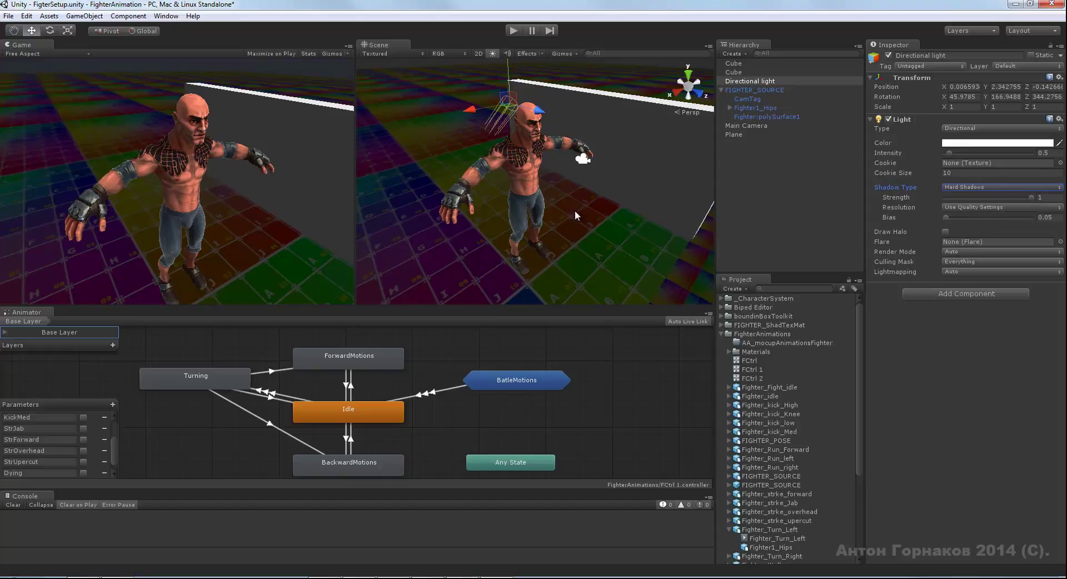
- Orbit around the fighter to check the shadows and confirm the floor Plane receives them
{"action": "mouse_move", "coordinate": [574, 210]}
{"action": "left_mouse_down", "text": "alt"}
{"action": "mouse_move", "coordinate": [742, 177]}
{"action": "mouse_move", "coordinate": [585, 157]}
{"action": "left_mouse_up", "text": "alt"}
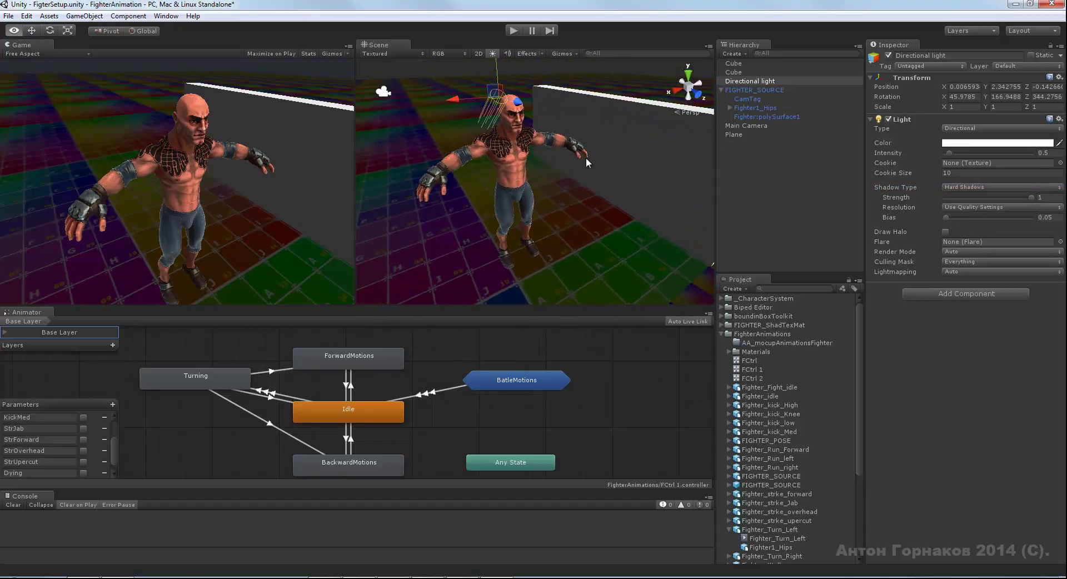
{"action": "mouse_move", "coordinate": [562, 170]}
{"action": "left_mouse_down", "text": "alt"}
{"action": "mouse_move", "coordinate": [666, 187]}
{"action": "mouse_move", "coordinate": [684, 179]}
{"action": "left_mouse_up", "text": "alt"}
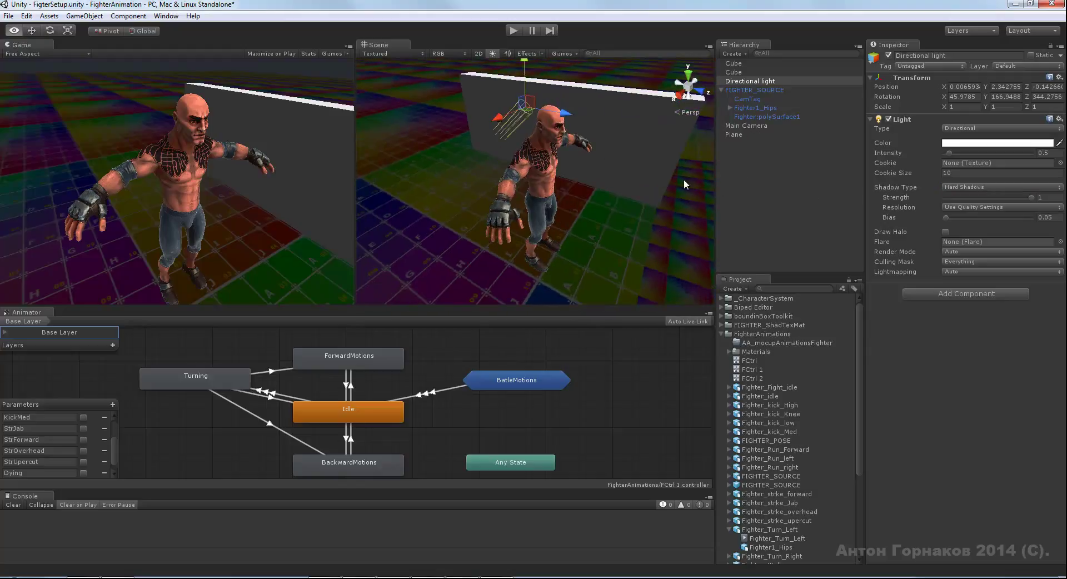
{"action": "left_click", "coordinate": [743, 134]}
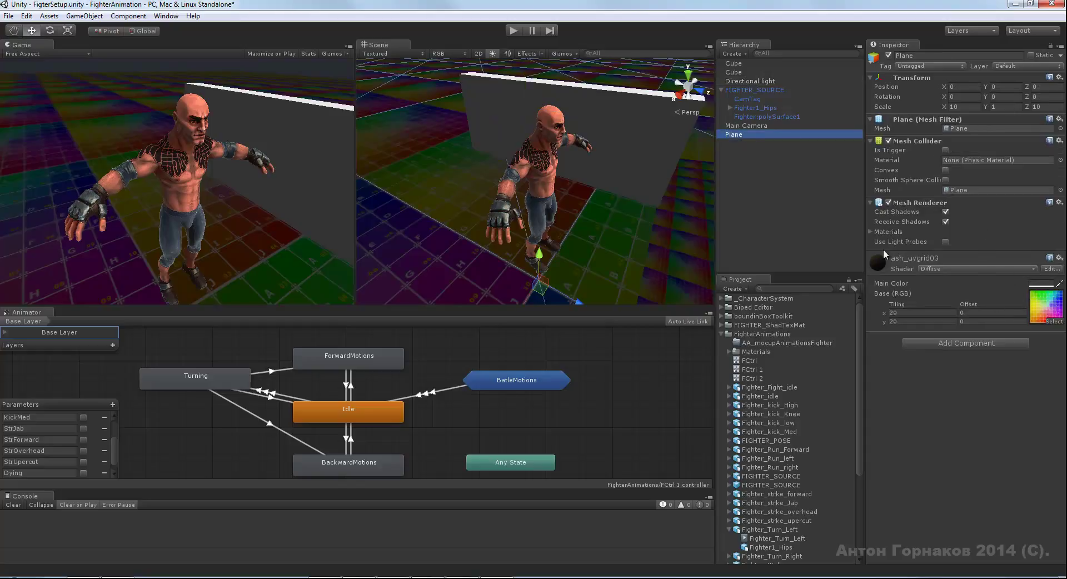
{"action": "left_click", "coordinate": [751, 82]}
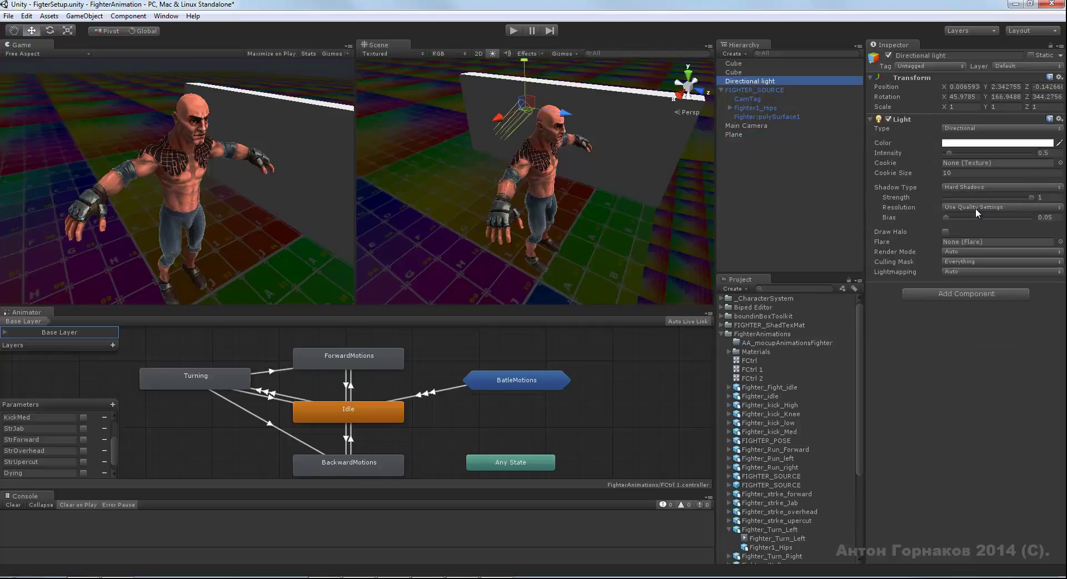
- Switch the directional light to Soft Shadows and lower Softness from 4 to 3.6
{"action": "left_click", "coordinate": [976, 188]}
{"action": "left_click", "coordinate": [981, 223]}
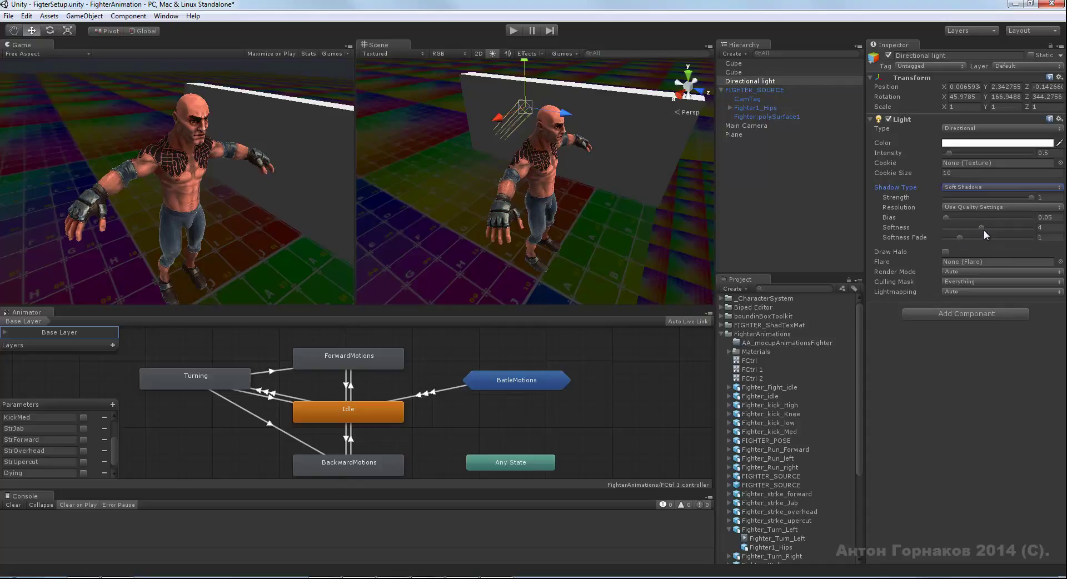
{"action": "left_click_drag", "start_coordinate": [981, 227], "coordinate": [977, 227]}
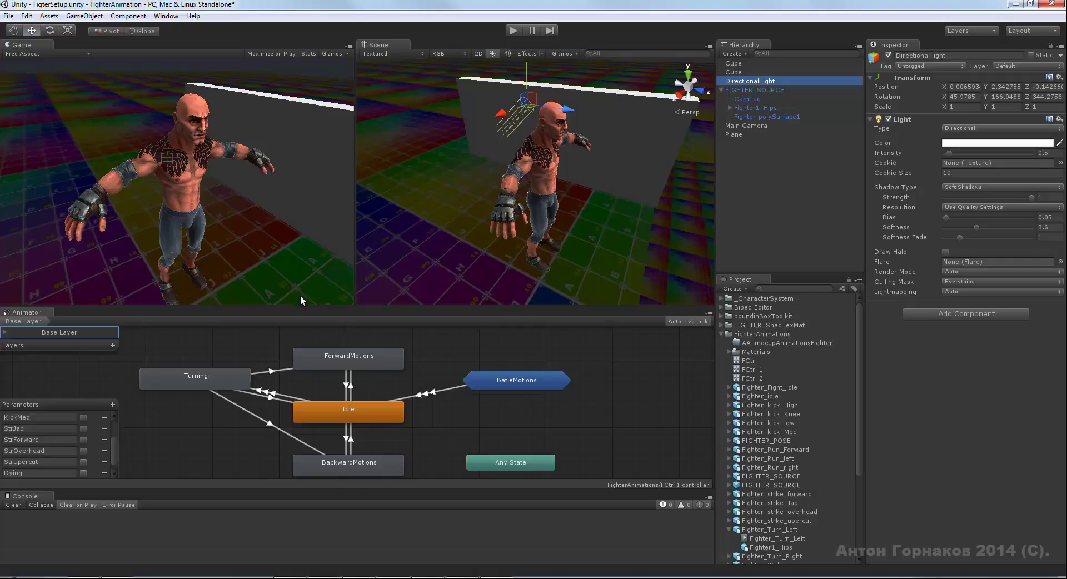
{"action": "left_click", "coordinate": [27, 17]}
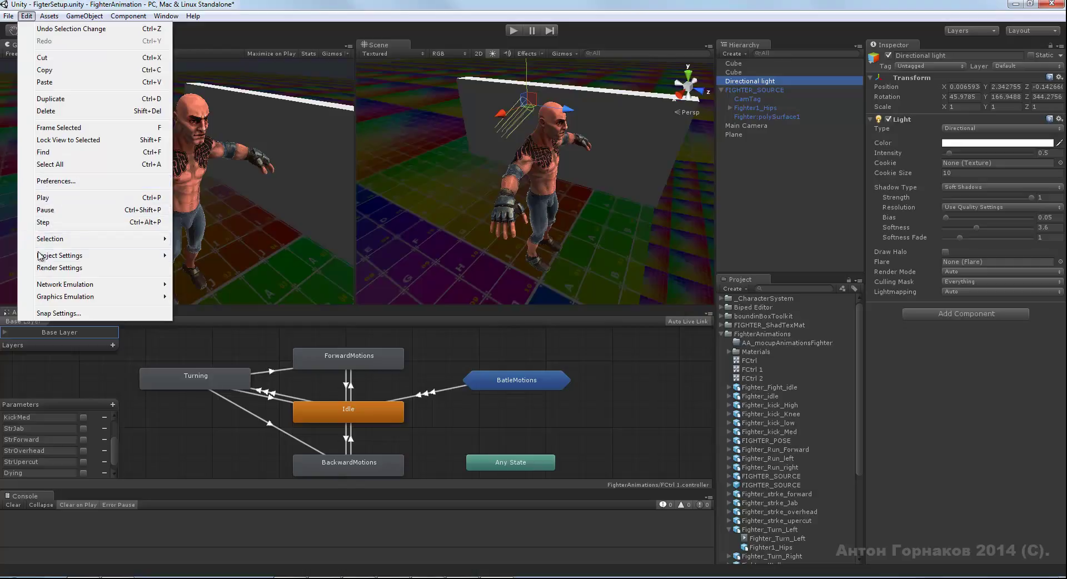
- Open the Quality page under Edit > Project Settings
{"action": "mouse_move", "coordinate": [49, 257]}
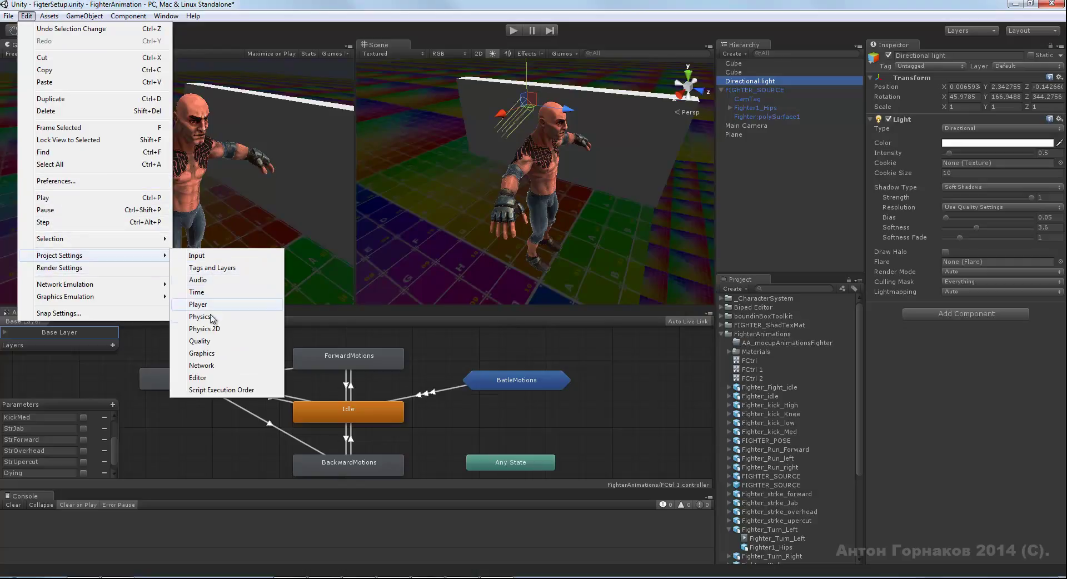
{"action": "left_click", "coordinate": [211, 340]}
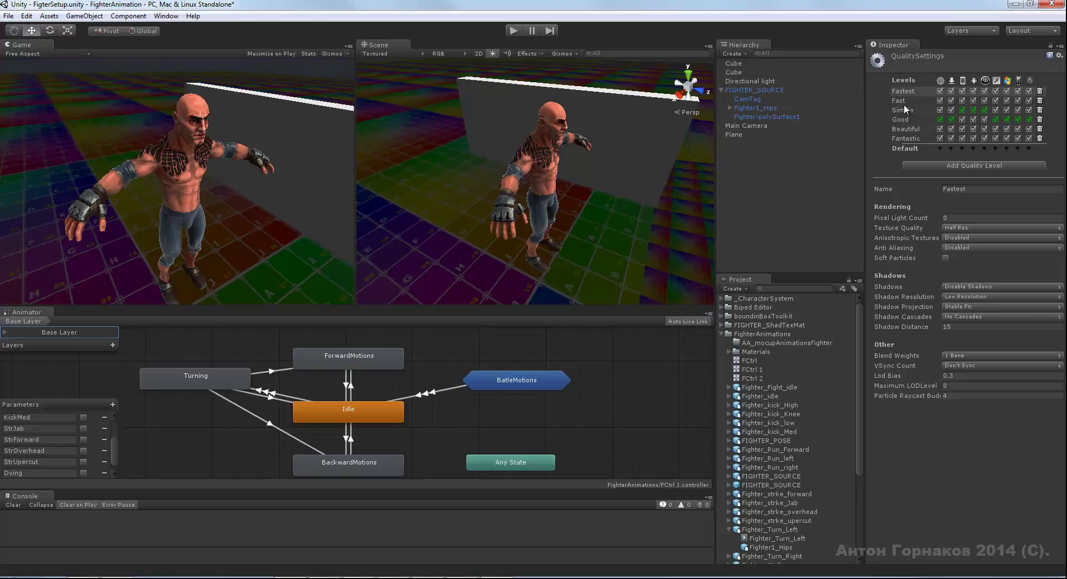
- Review the Fastest through Fantastic levels and their shadow options, then select Simple
{"action": "key", "text": "Down"}
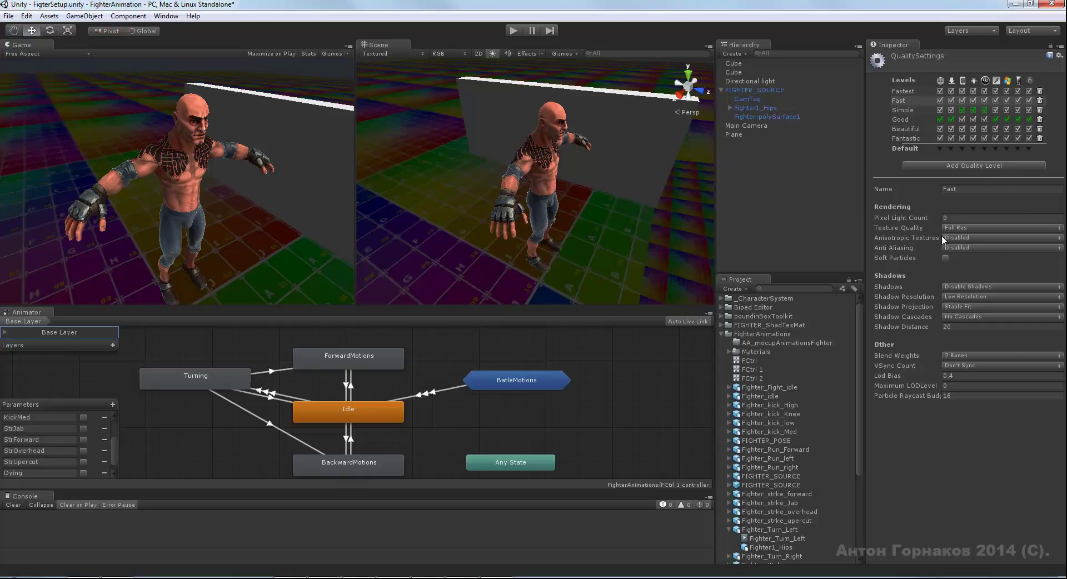
{"action": "left_click", "coordinate": [907, 110]}
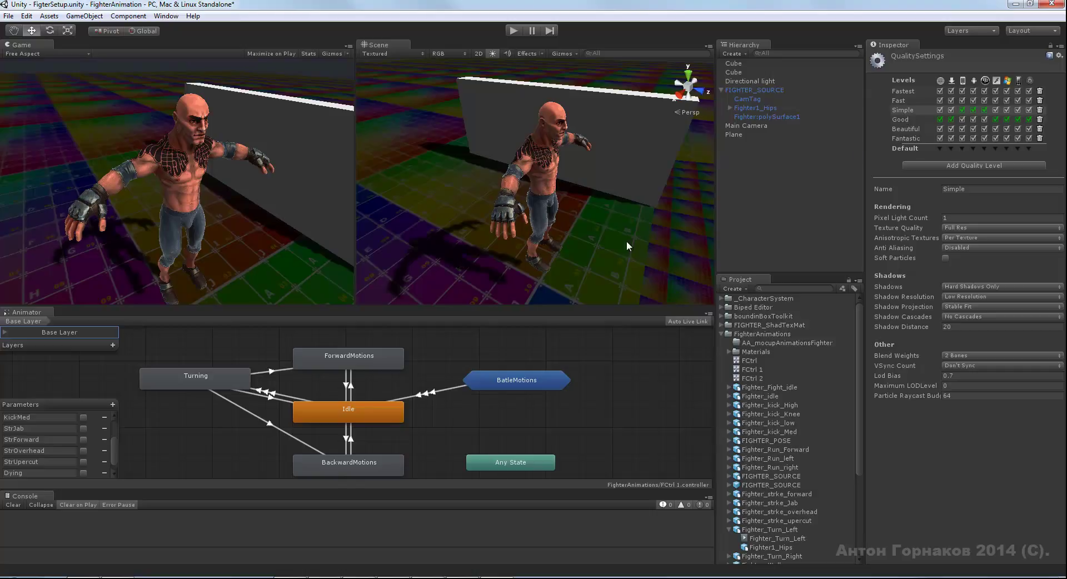
{"action": "left_click", "coordinate": [905, 119]}
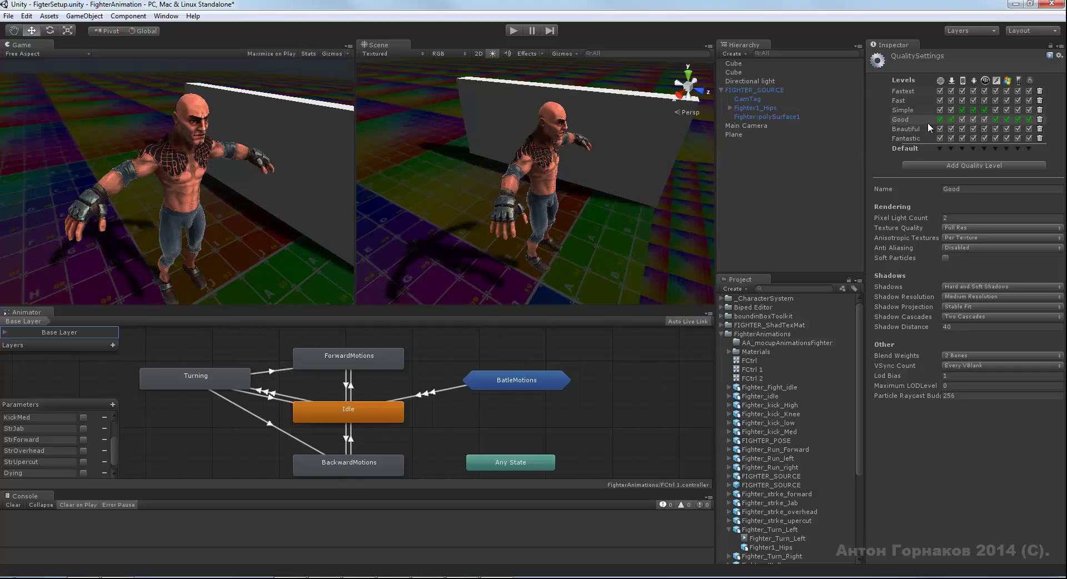
{"action": "left_click", "coordinate": [909, 129]}
{"action": "left_click", "coordinate": [909, 138]}
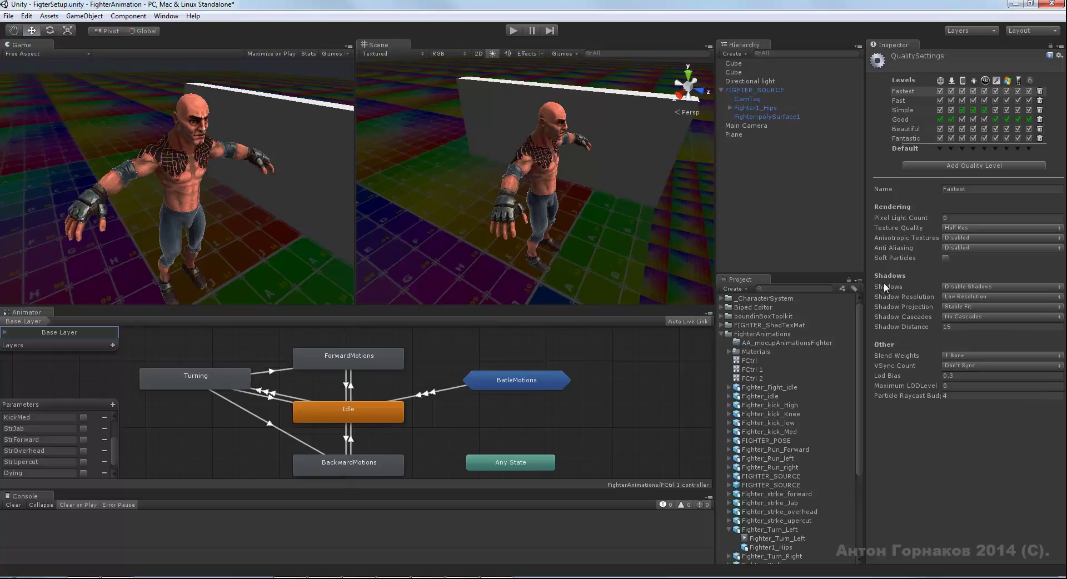
{"action": "left_click", "coordinate": [972, 286]}
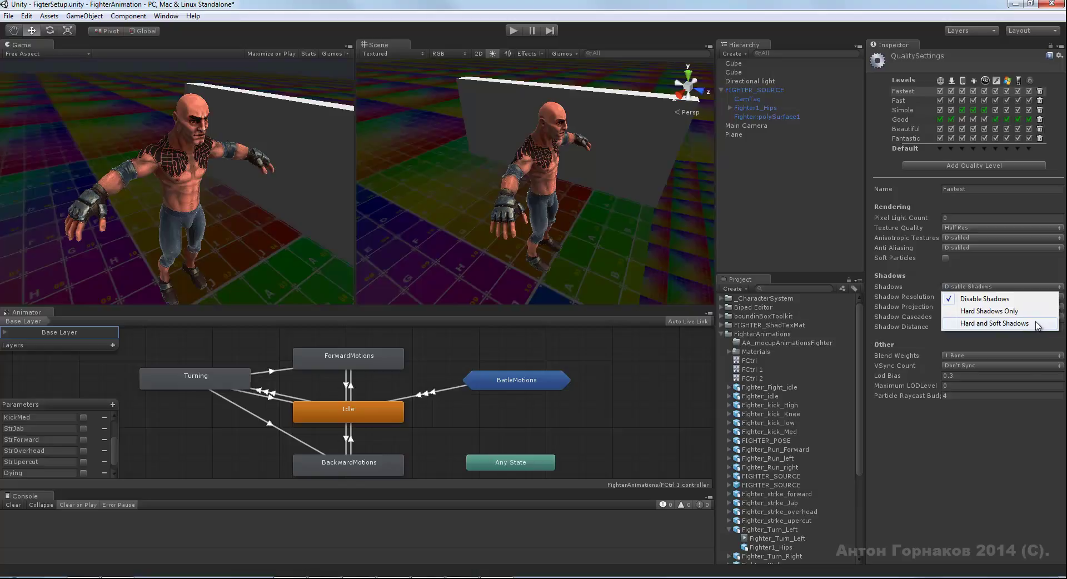
{"action": "left_click", "coordinate": [907, 101]}
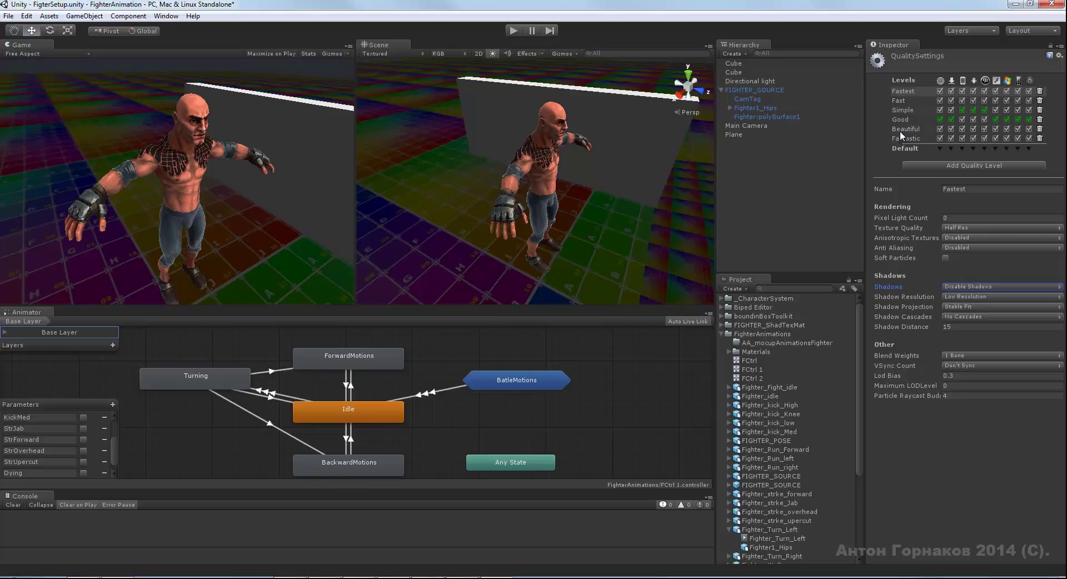
{"action": "mouse_move", "coordinate": [901, 101]}
{"action": "left_mouse_down"}
{"action": "mouse_move", "coordinate": [901, 130]}
{"action": "mouse_move", "coordinate": [912, 99]}
{"action": "left_mouse_up"}
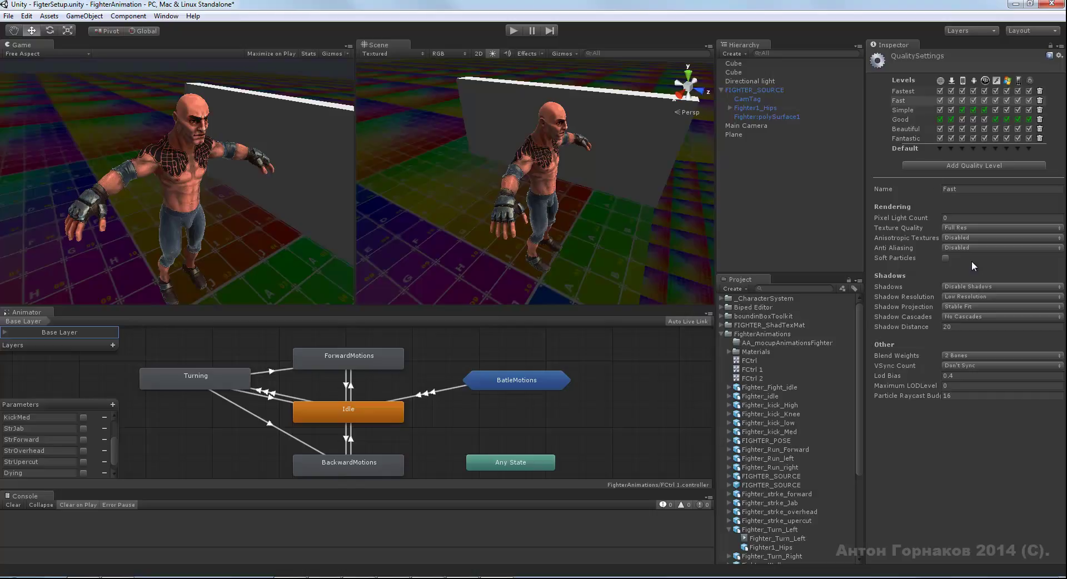
{"action": "left_click", "coordinate": [904, 110]}
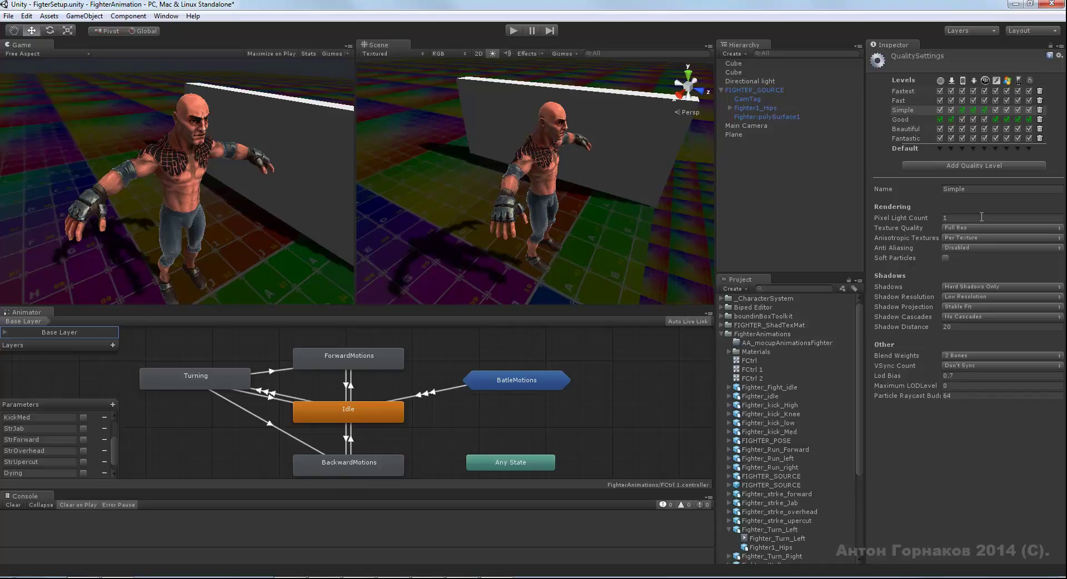
- Remove the added Level 6 plus Fast, Fastest and Fantastic, then select the Good level
{"action": "left_click", "coordinate": [968, 165]}
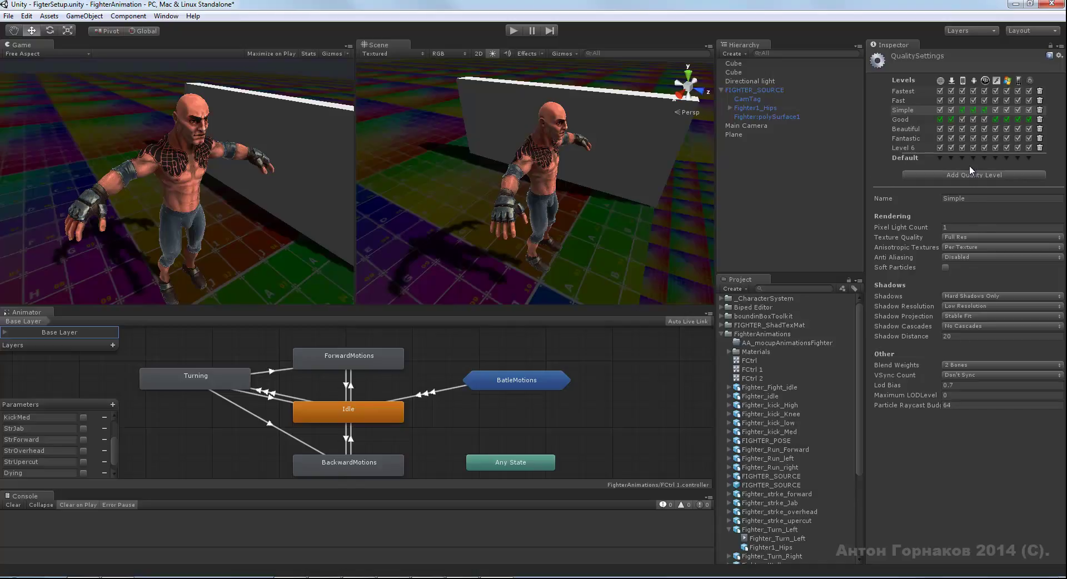
{"action": "left_click", "coordinate": [1040, 146]}
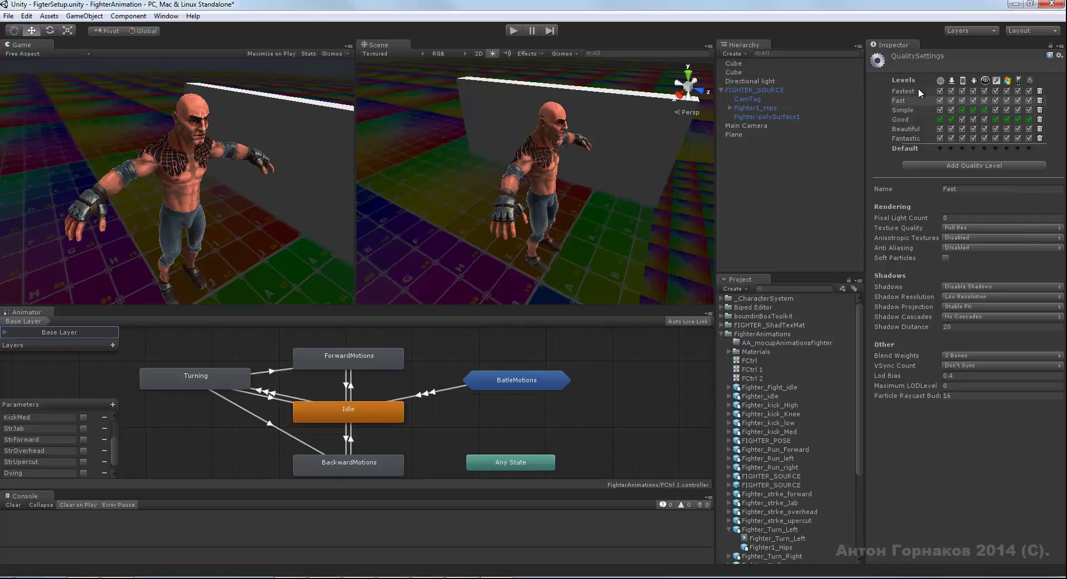
{"action": "left_click", "coordinate": [1039, 100]}
{"action": "left_click", "coordinate": [1039, 91]}
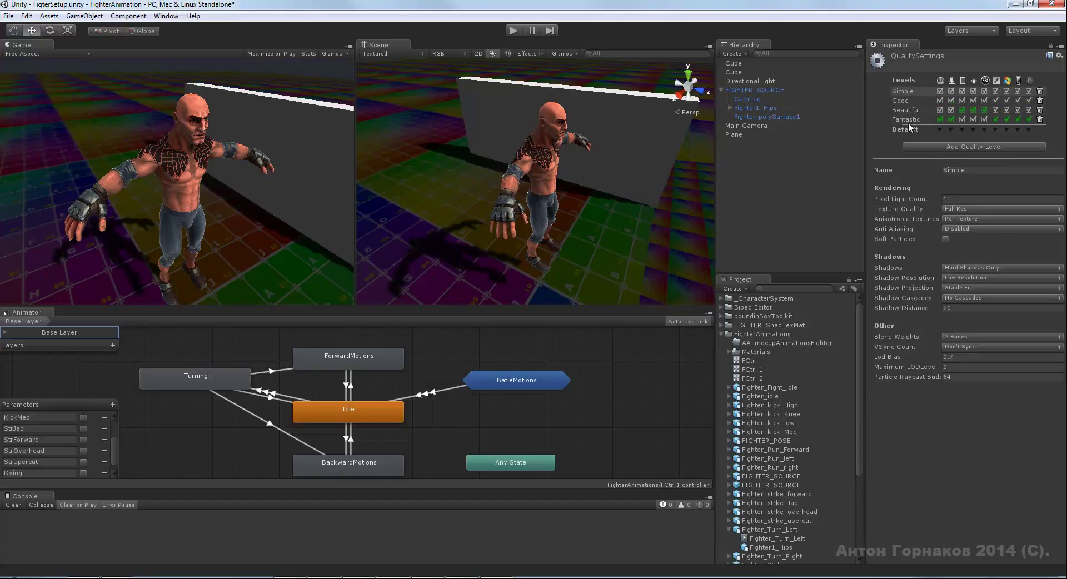
{"action": "left_click", "coordinate": [1040, 119]}
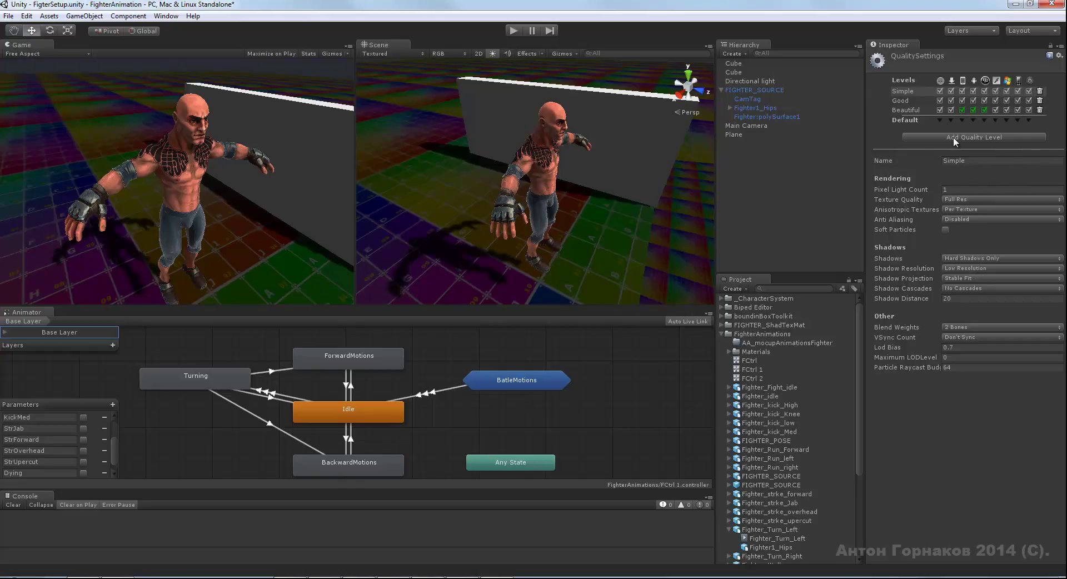
{"action": "left_click", "coordinate": [915, 97]}
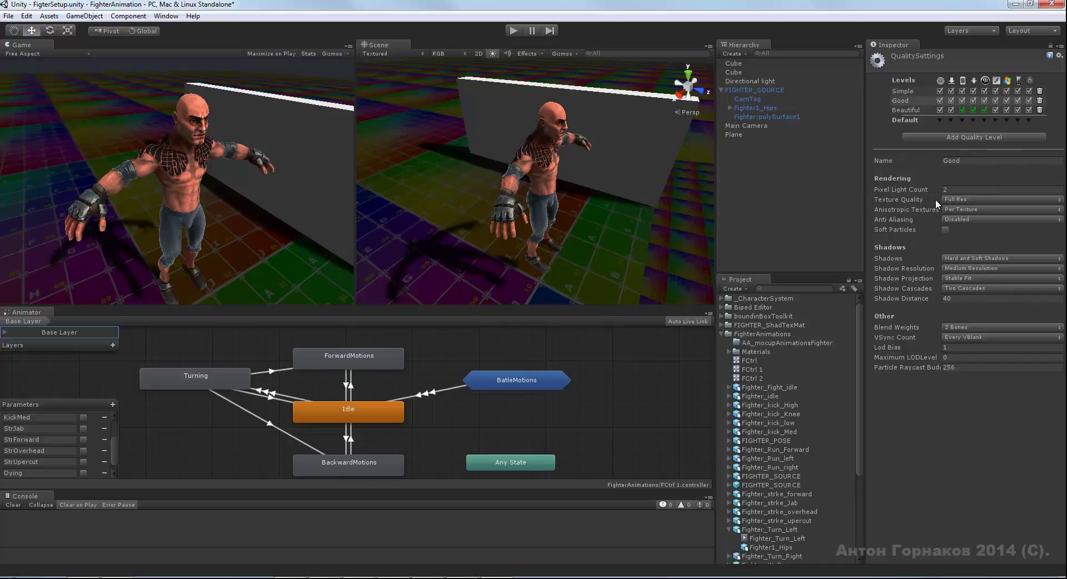
- Keep Full Res texture quality and set Anti Aliasing to 4x Multi Sampling
{"action": "left_click", "coordinate": [961, 200]}
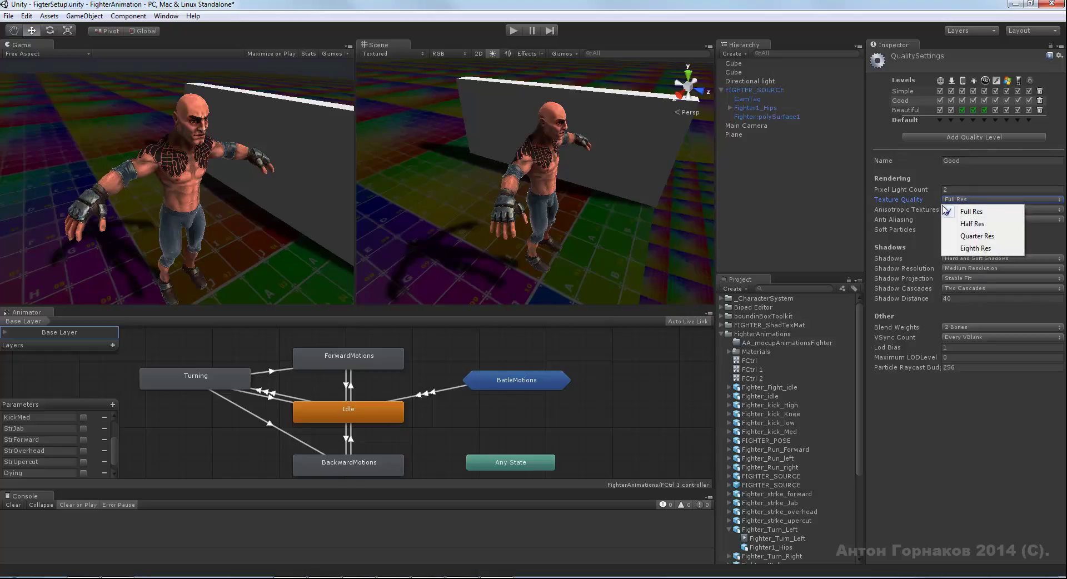
{"action": "left_click", "coordinate": [897, 209]}
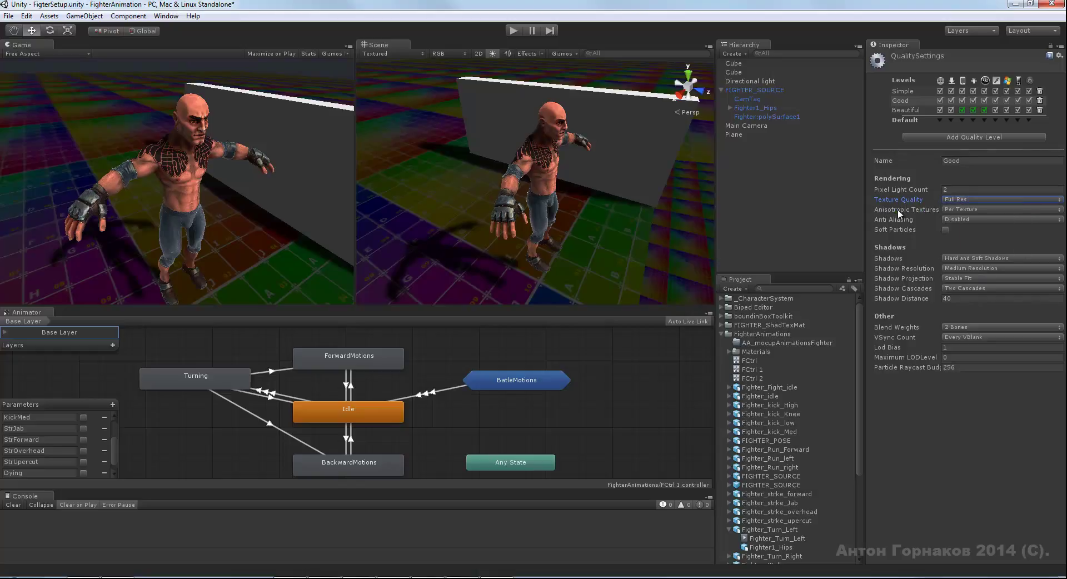
{"action": "left_click", "coordinate": [964, 220]}
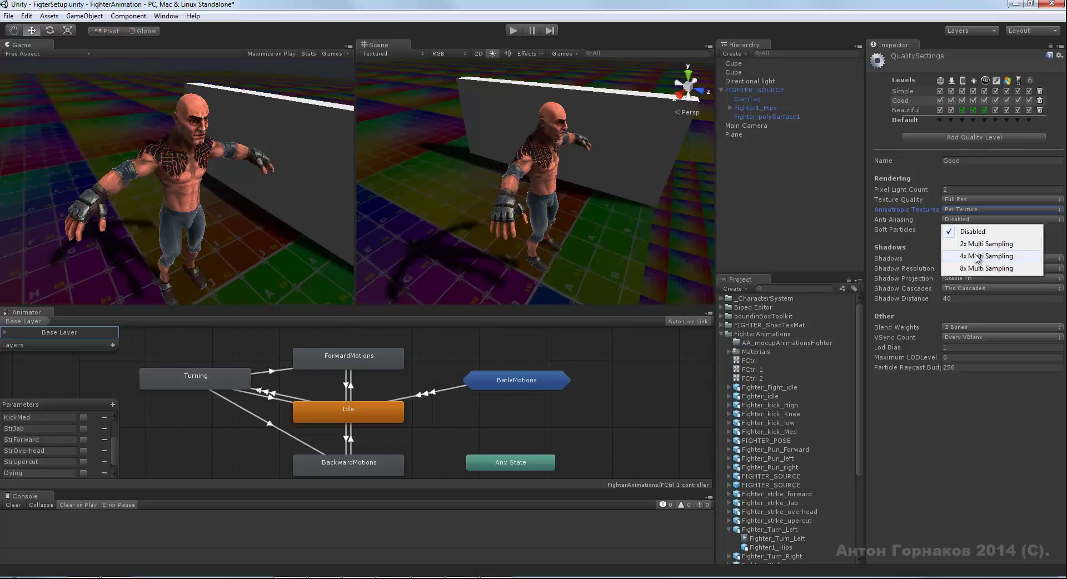
{"action": "left_click", "coordinate": [975, 256]}
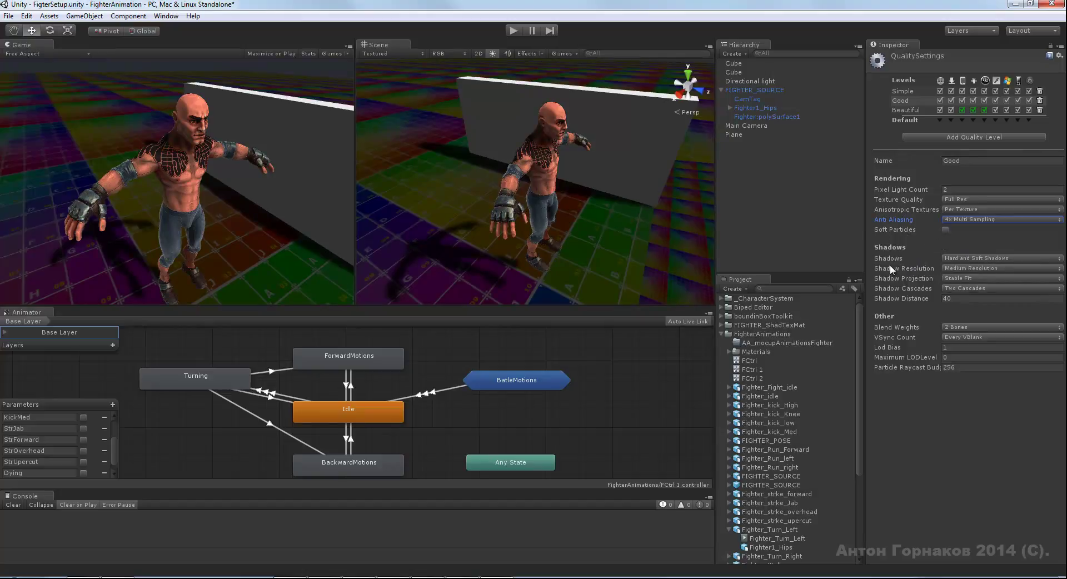
- Set Very High Resolution shadows with Four Cascades, keeping Hard and Soft Shadows and Stable Fit
{"action": "left_click", "coordinate": [966, 256]}
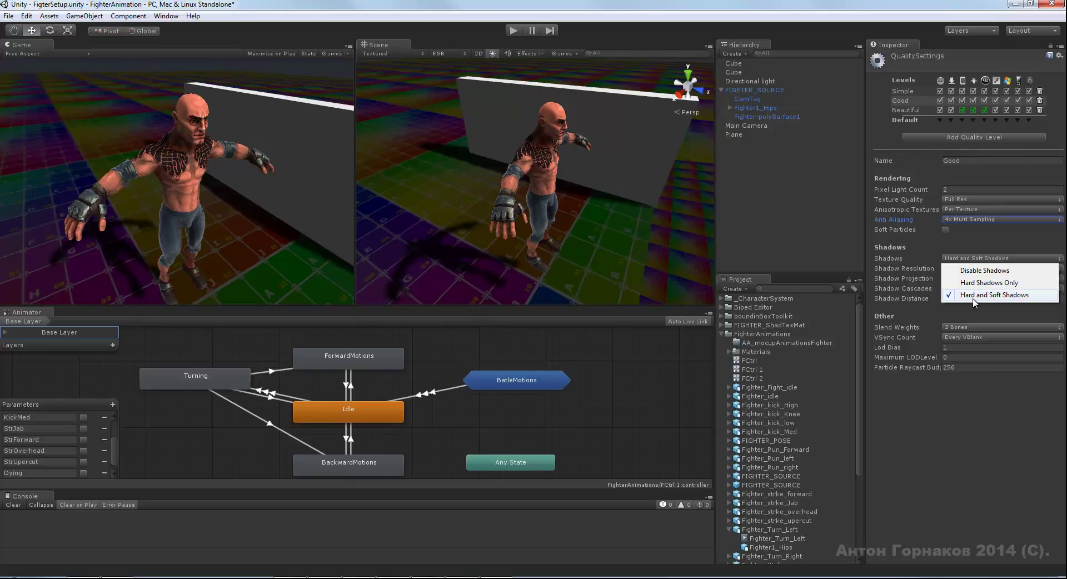
{"action": "left_click", "coordinate": [994, 309]}
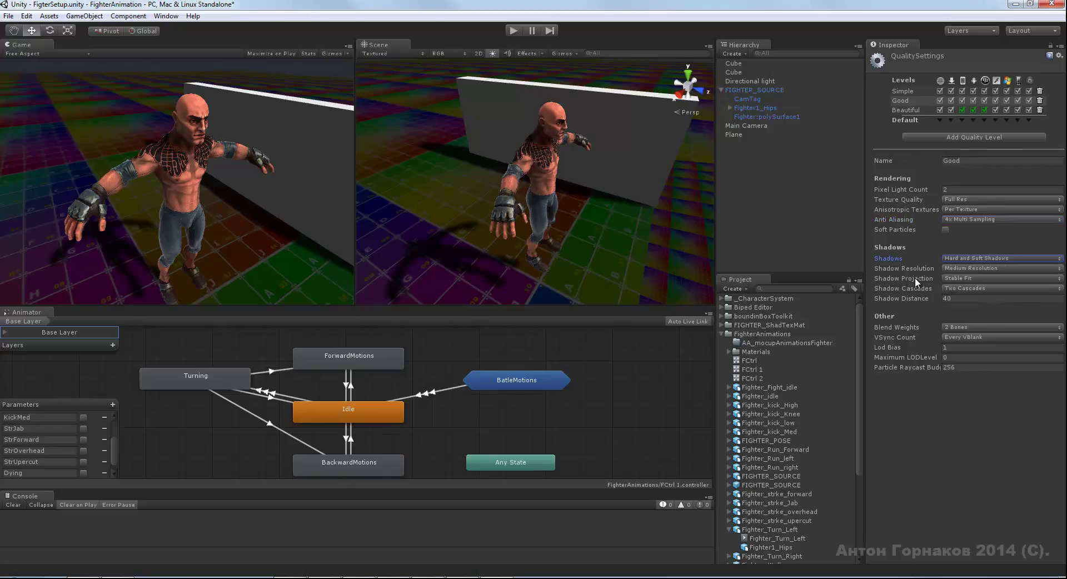
{"action": "left_click", "coordinate": [959, 268]}
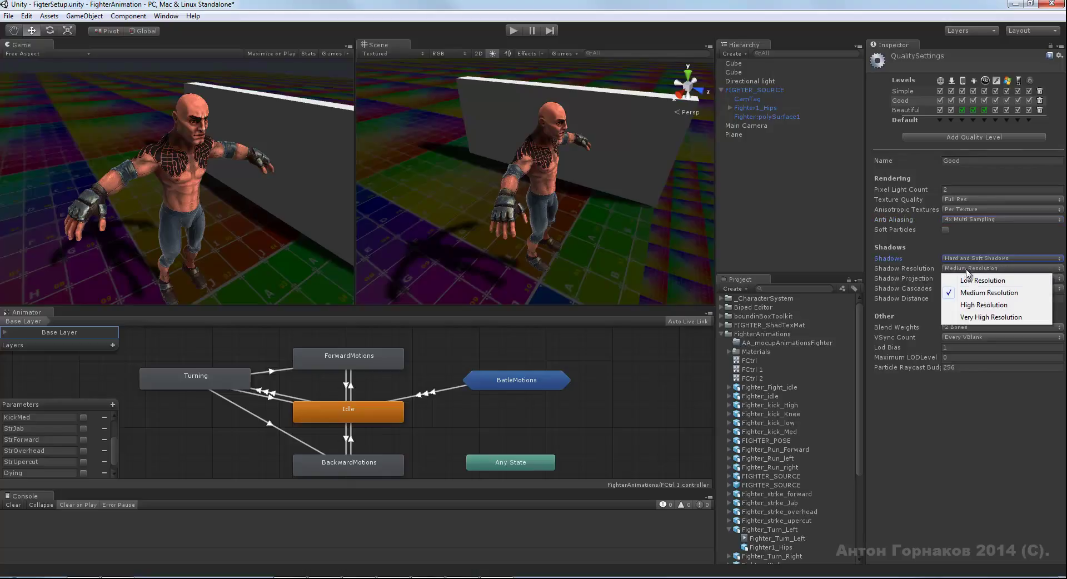
{"action": "left_click", "coordinate": [973, 317]}
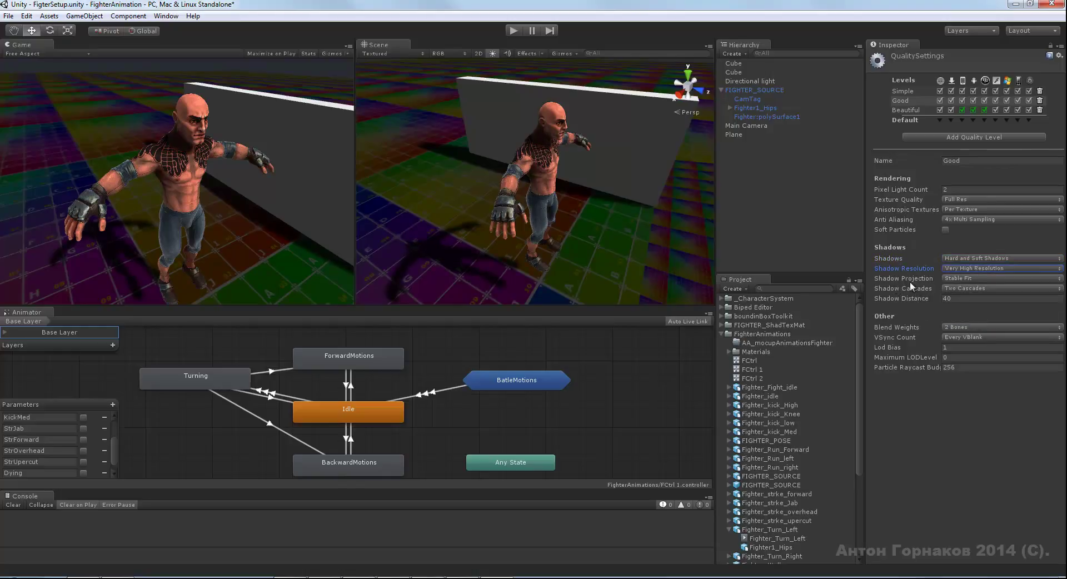
{"action": "left_click", "coordinate": [969, 278]}
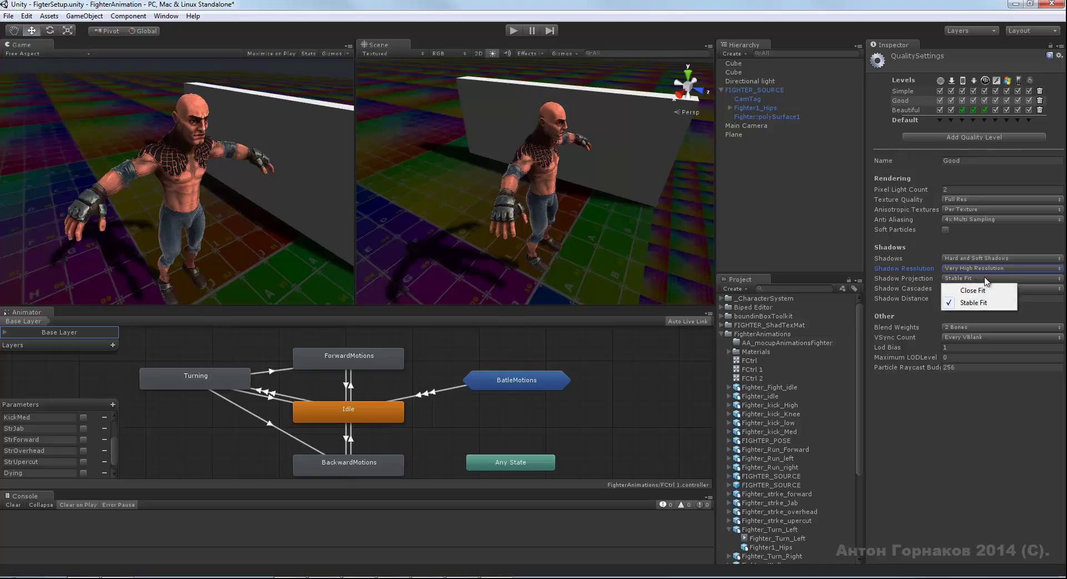
{"action": "left_click", "coordinate": [965, 305]}
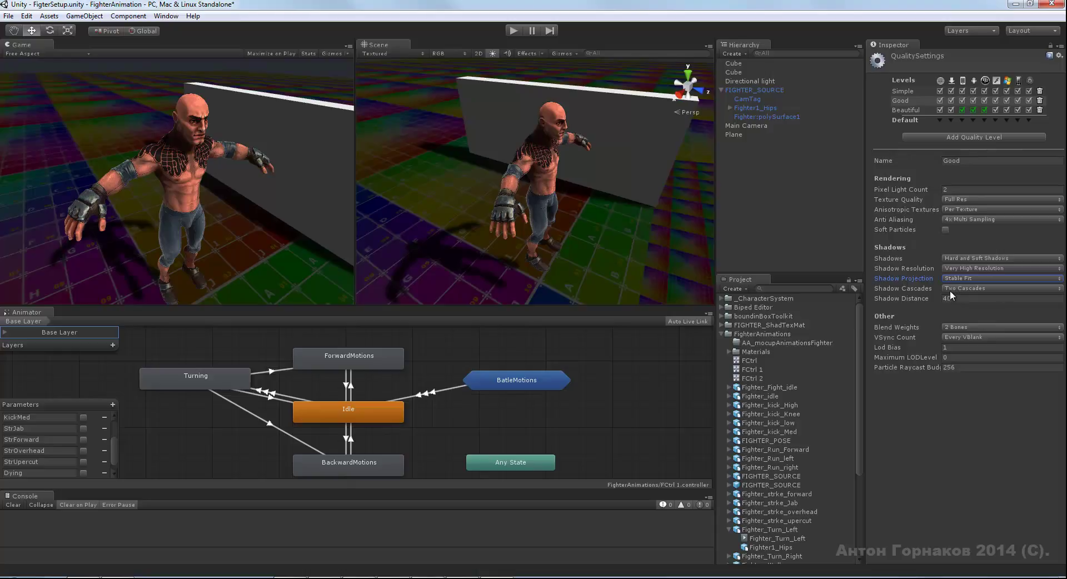
{"action": "left_click", "coordinate": [968, 289]}
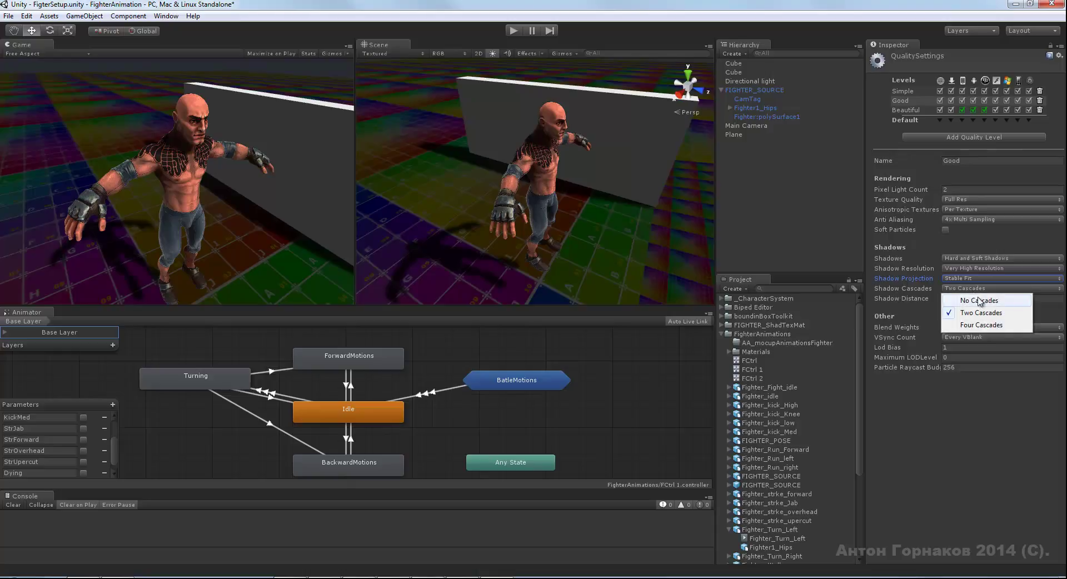
{"action": "left_click", "coordinate": [992, 327]}
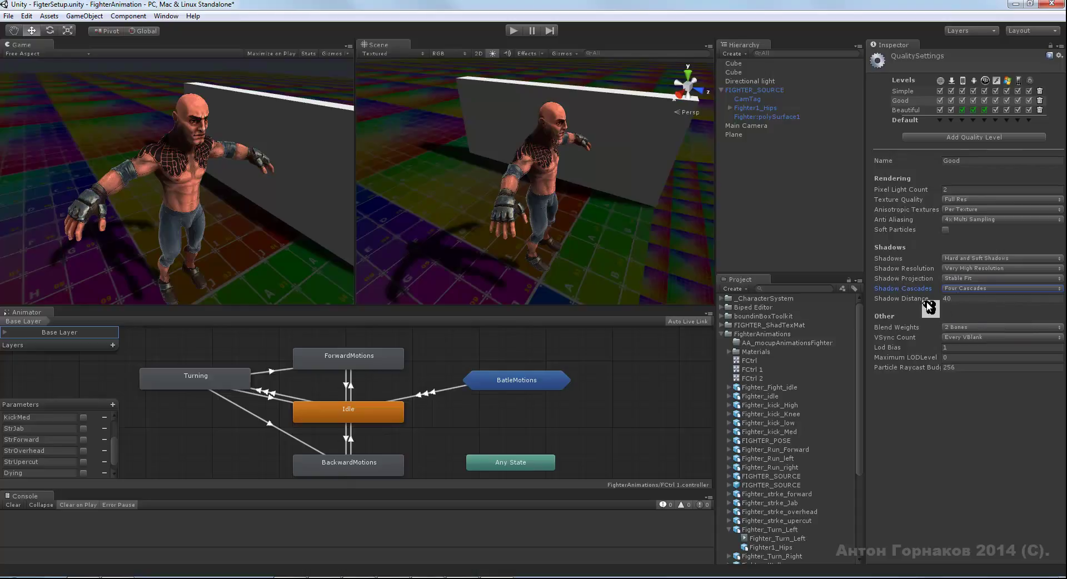
- Bring the Good level's Shadow Distance down from 40 to about 4.52 while watching the shadows
{"action": "left_click_drag", "start_coordinate": [912, 302], "coordinate": [848, 301]}
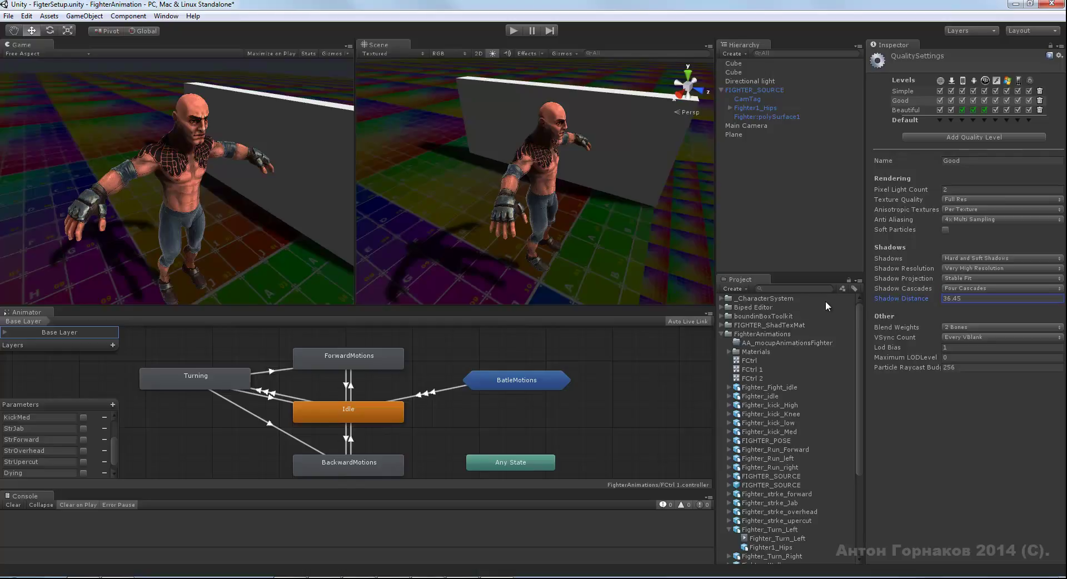
{"action": "left_click_drag", "start_coordinate": [783, 299], "coordinate": [711, 302]}
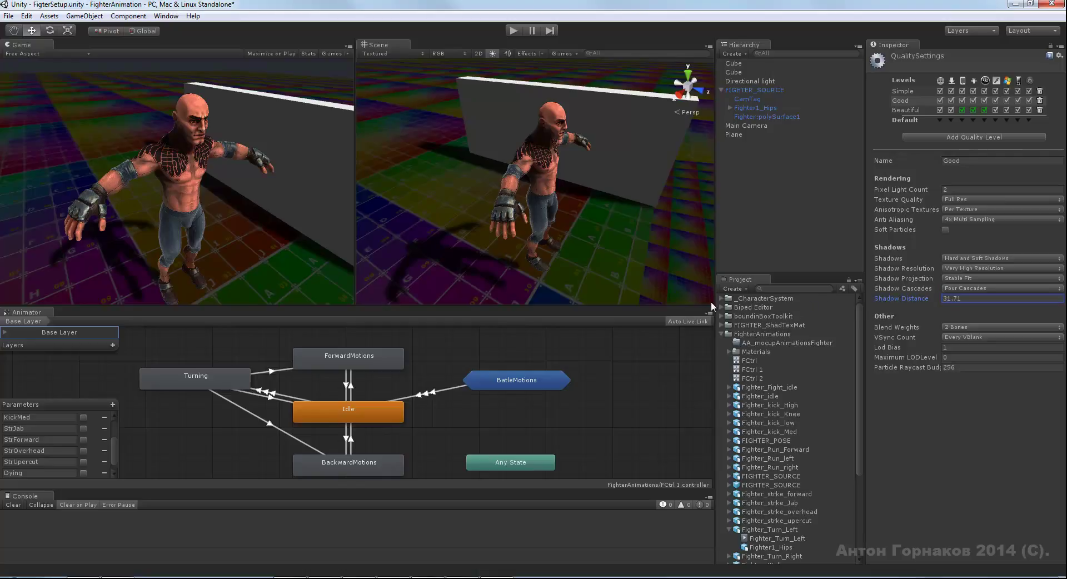
{"action": "left_click", "coordinate": [953, 299]}
{"action": "key", "text": "BackSpace"}
{"action": "key", "text": "BackSpace"}
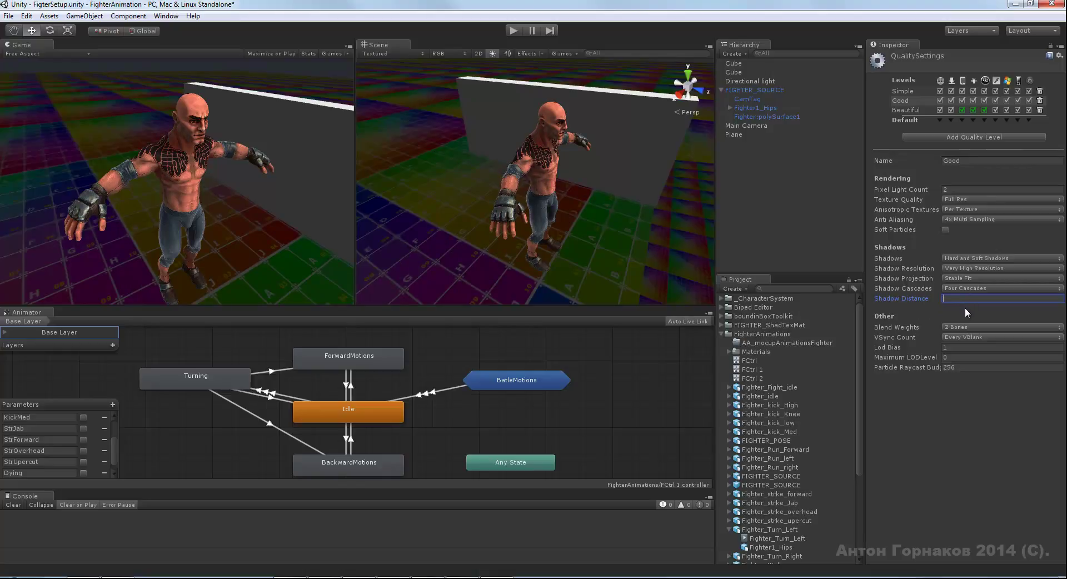
{"action": "type", "text": "1"}
{"action": "left_click_drag", "start_coordinate": [916, 303], "coordinate": [928, 301]}
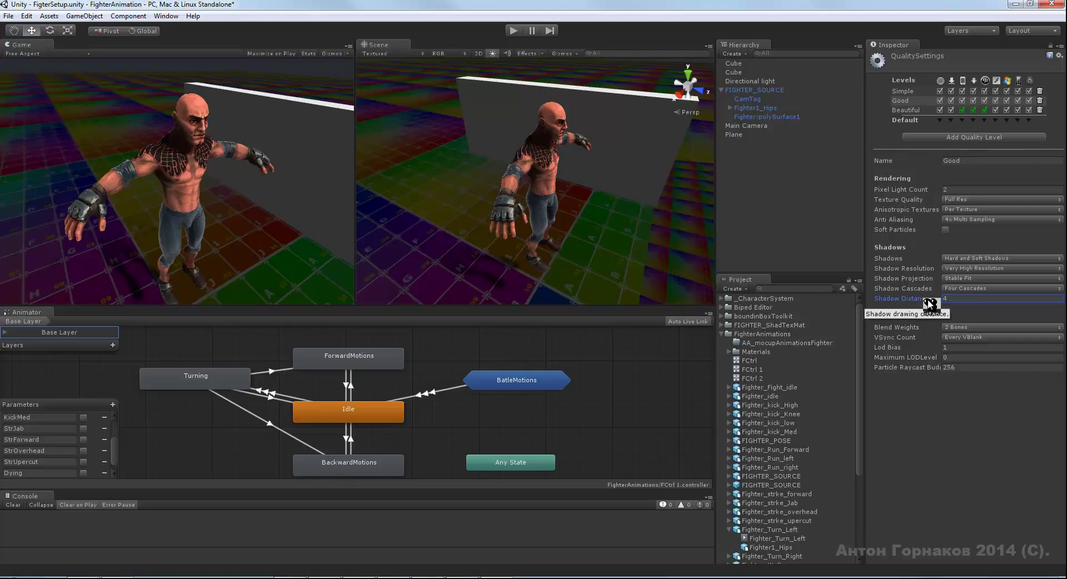
{"action": "left_click_drag", "start_coordinate": [930, 304], "coordinate": [543, 281]}
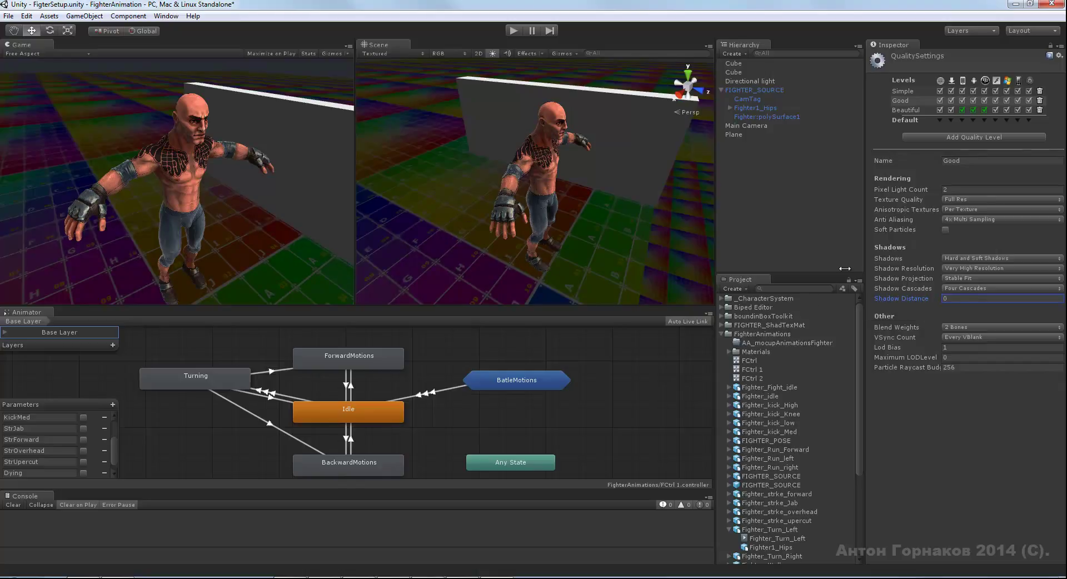
{"action": "left_click_drag", "start_coordinate": [919, 295], "coordinate": [929, 297]}
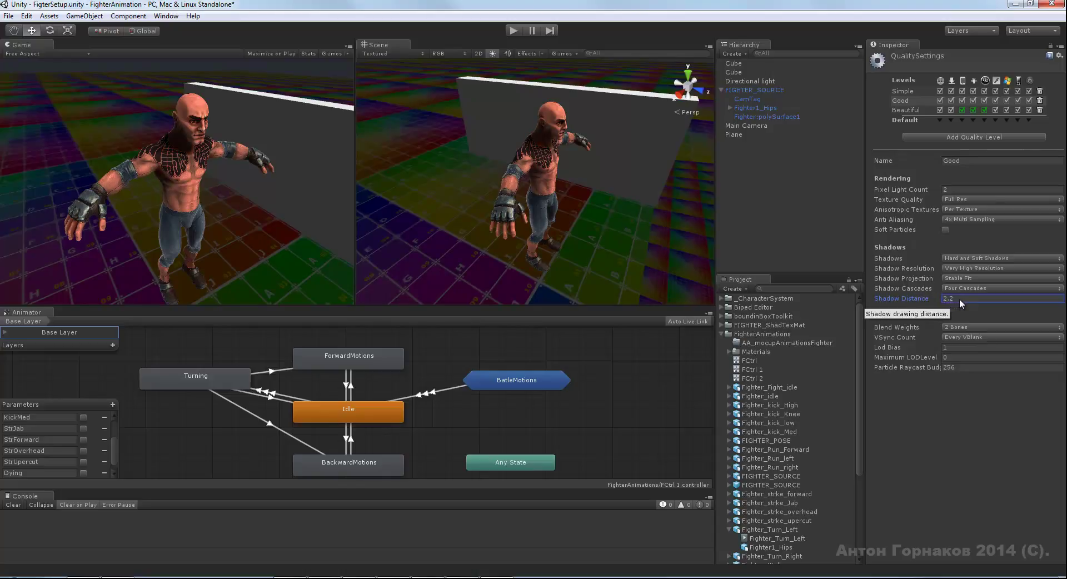
{"action": "mouse_move", "coordinate": [985, 301]}
{"action": "left_mouse_down"}
{"action": "mouse_move", "coordinate": [1001, 302]}
{"action": "mouse_move", "coordinate": [998, 314]}
{"action": "left_mouse_up"}
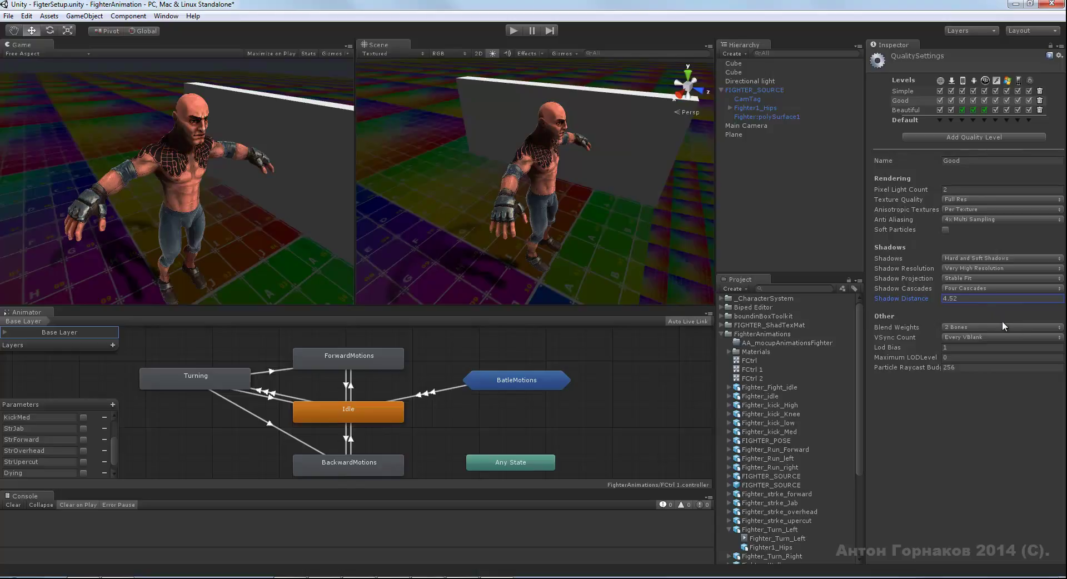
- Select the floor Plane and zoom in on the shadows of the fighter's hand and legs
{"action": "left_click", "coordinate": [562, 231]}
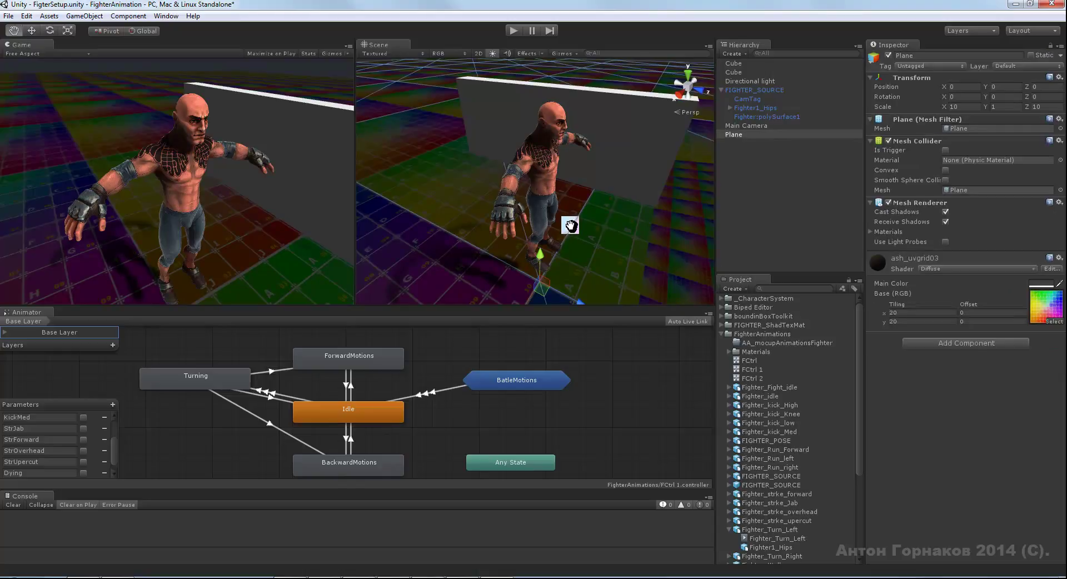
{"action": "middle_click_drag", "start_coordinate": [528, 234], "coordinate": [521, 238]}
{"action": "left_click_drag", "start_coordinate": [522, 238], "coordinate": [482, 238], "text": "alt"}
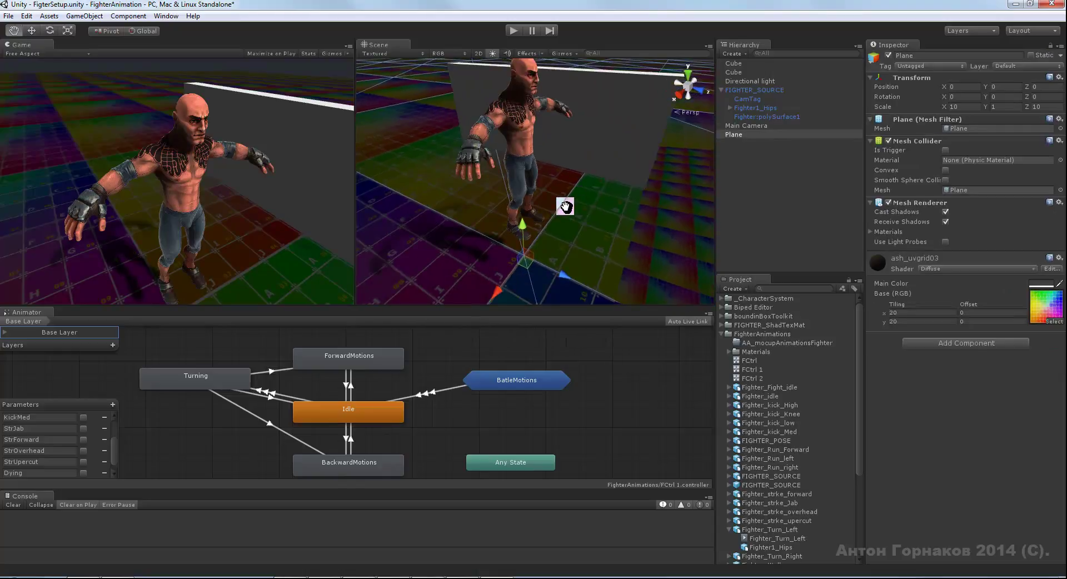
{"action": "mouse_move", "coordinate": [483, 227]}
{"action": "right_mouse_down", "text": "alt"}
{"action": "mouse_move", "coordinate": [549, 212]}
{"action": "mouse_move", "coordinate": [718, 210]}
{"action": "mouse_move", "coordinate": [656, 195]}
{"action": "right_mouse_up", "text": "alt"}
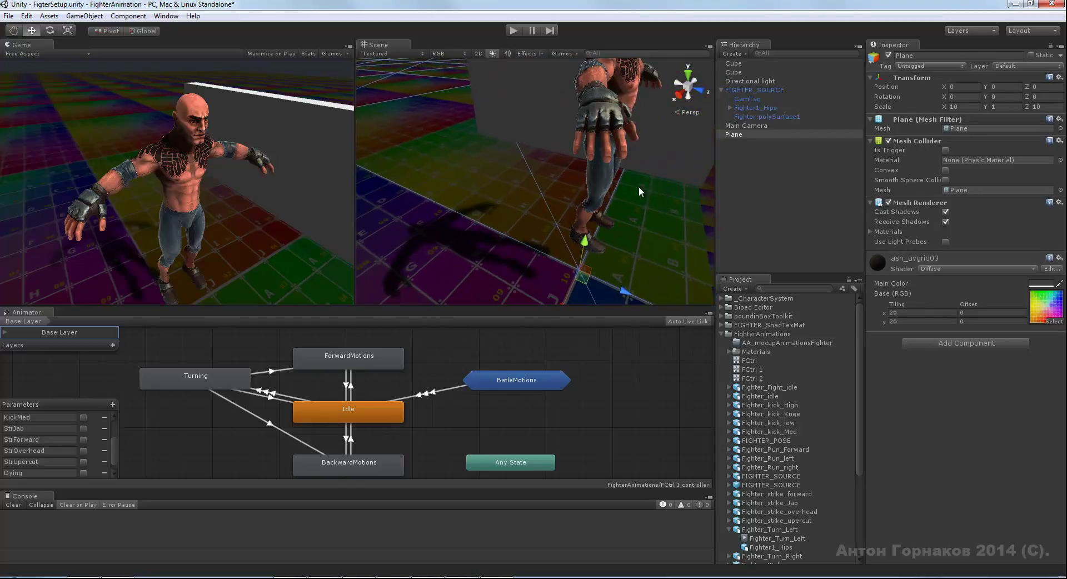
- Set Shadow Distance back to 40 in the Quality settings
{"action": "left_click", "coordinate": [26, 15]}
{"action": "mouse_move", "coordinate": [127, 255]}
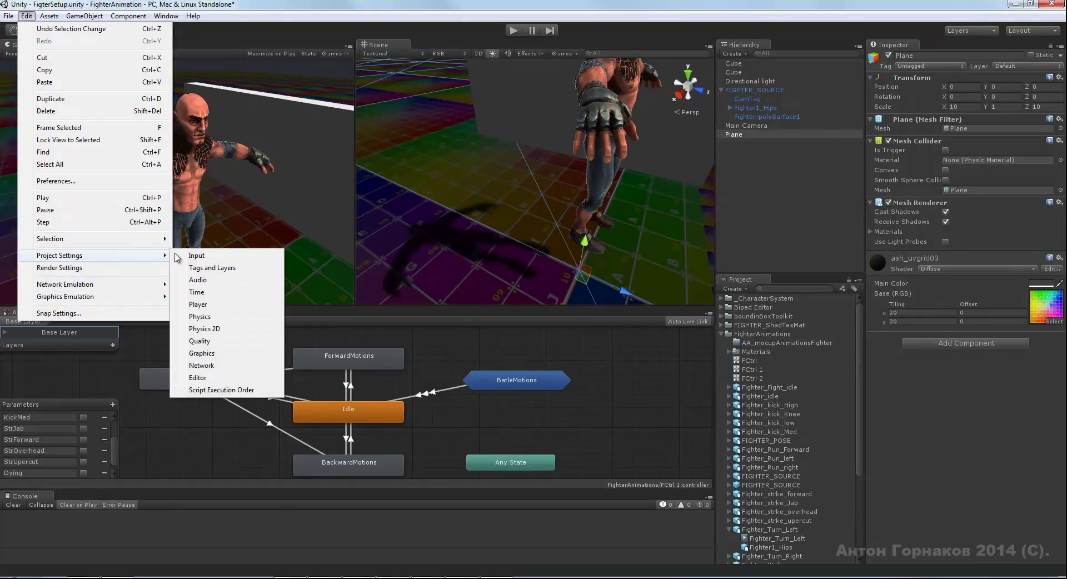
{"action": "left_click", "coordinate": [223, 340]}
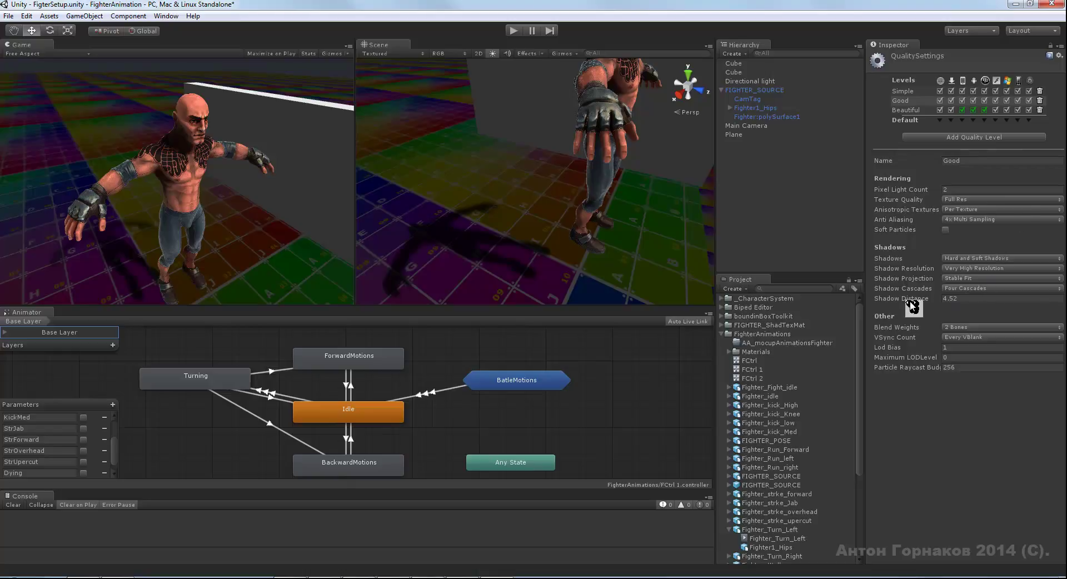
{"action": "left_click", "coordinate": [936, 301]}
{"action": "type", "text": "40"}
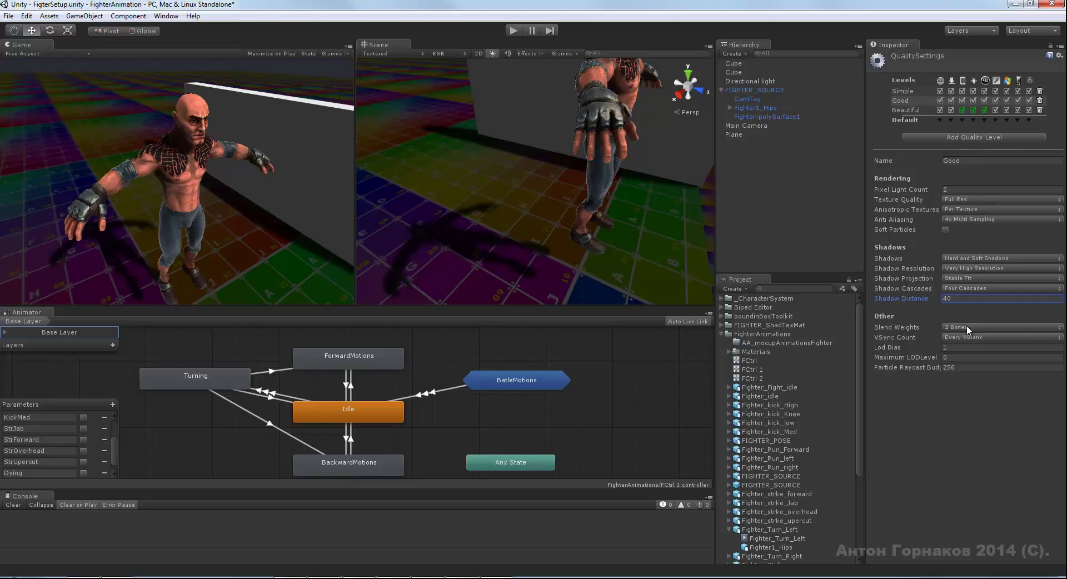
- Choose 4 Bones in the Good level's Blend Weights dropdown and confirm it stays selected
{"action": "left_click", "coordinate": [965, 326]}
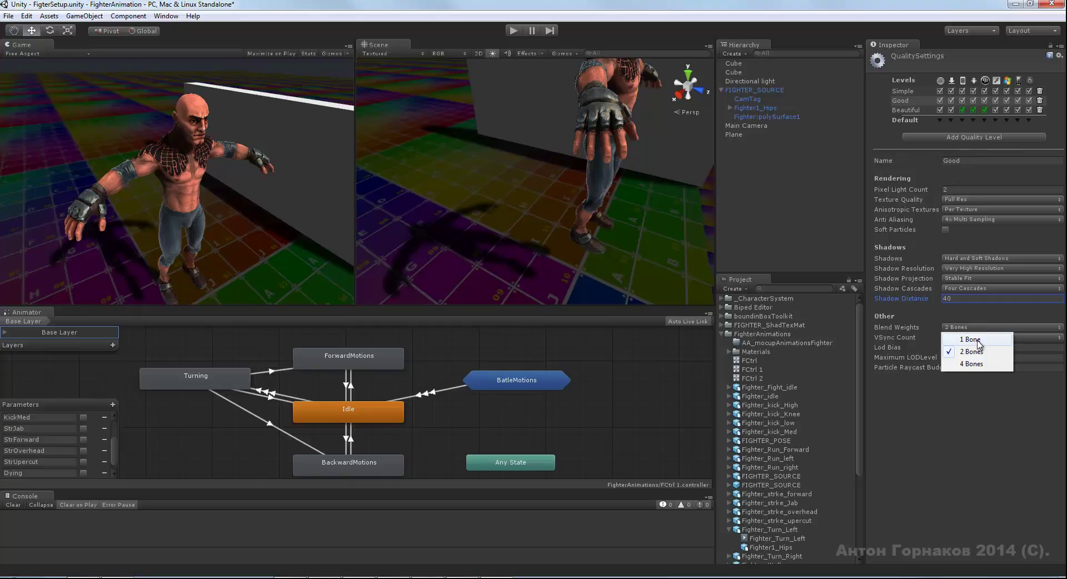
{"action": "left_click", "coordinate": [974, 365]}
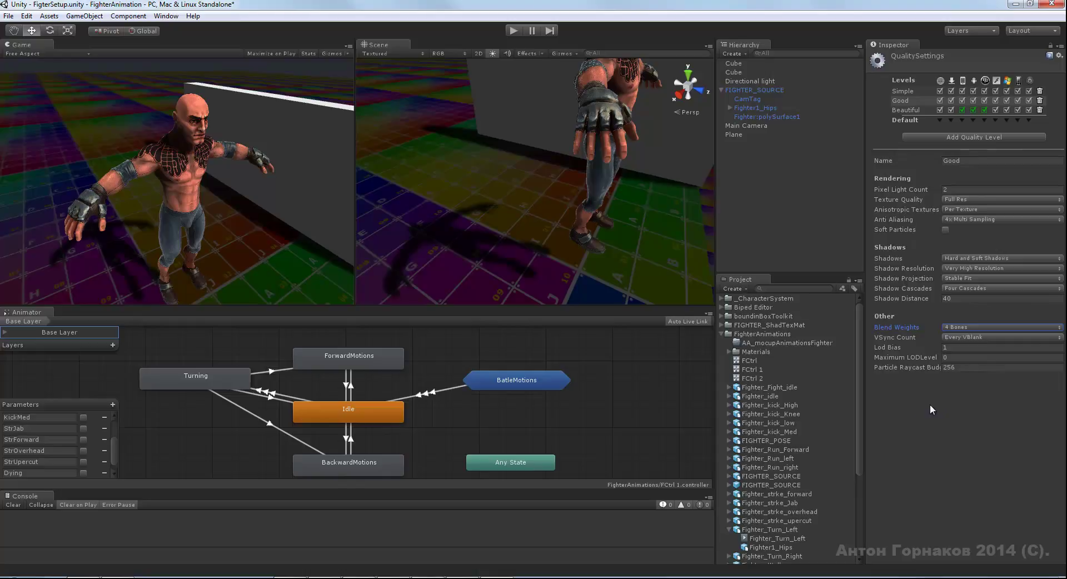
{"action": "left_click", "coordinate": [971, 327]}
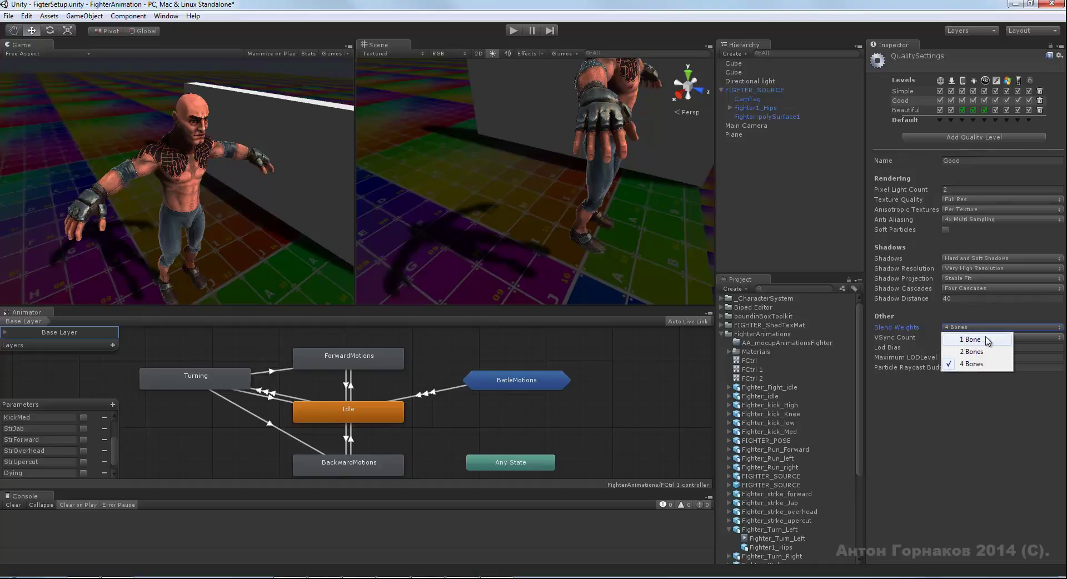
{"action": "left_click", "coordinate": [975, 392]}
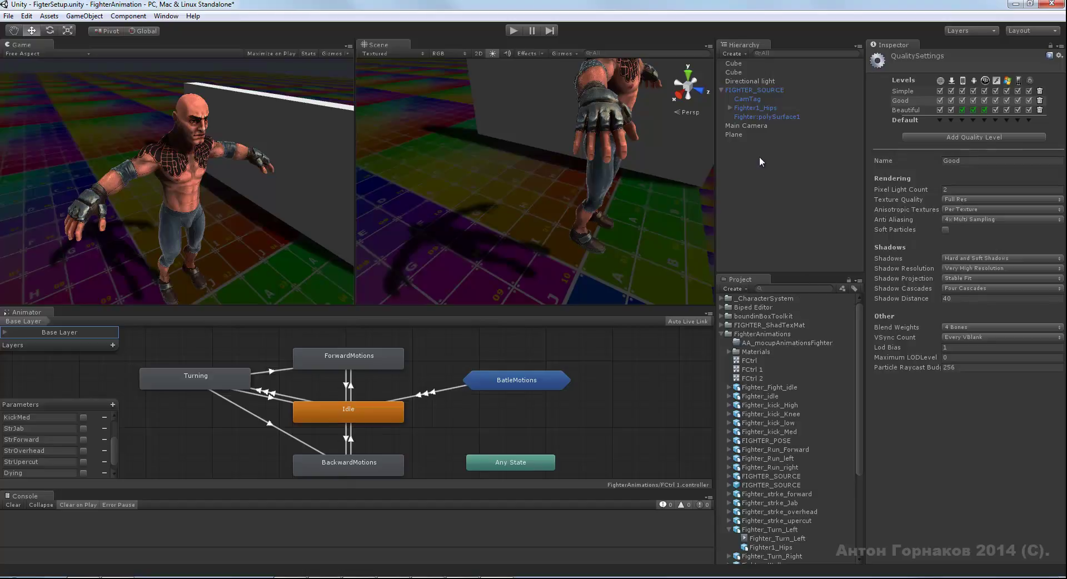
- Select the Directional light and set its shadow bias to 0.06
{"action": "left_click", "coordinate": [749, 83]}
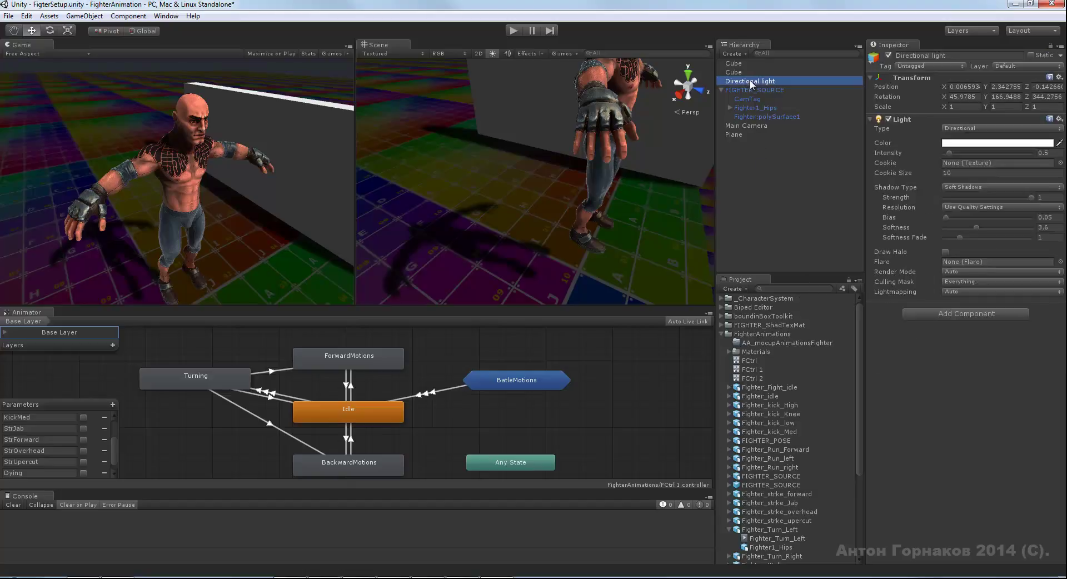
{"action": "mouse_move", "coordinate": [489, 252]}
{"action": "right_mouse_down", "text": "alt"}
{"action": "mouse_move", "coordinate": [855, 192]}
{"action": "mouse_move", "coordinate": [533, 140]}
{"action": "right_mouse_up", "text": "alt"}
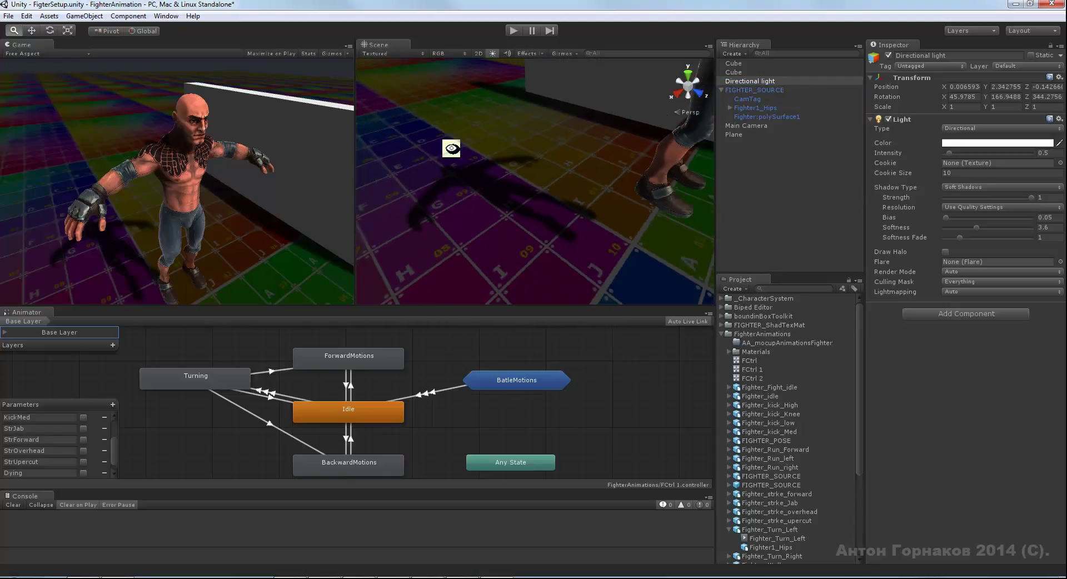
{"action": "mouse_move", "coordinate": [532, 139]}
{"action": "left_mouse_down", "text": "alt"}
{"action": "mouse_move", "coordinate": [501, 148]}
{"action": "mouse_move", "coordinate": [608, 149]}
{"action": "mouse_move", "coordinate": [500, 183]}
{"action": "mouse_move", "coordinate": [469, 248]}
{"action": "mouse_move", "coordinate": [528, 255]}
{"action": "mouse_move", "coordinate": [508, 195]}
{"action": "mouse_move", "coordinate": [948, 206]}
{"action": "left_mouse_up", "text": "alt"}
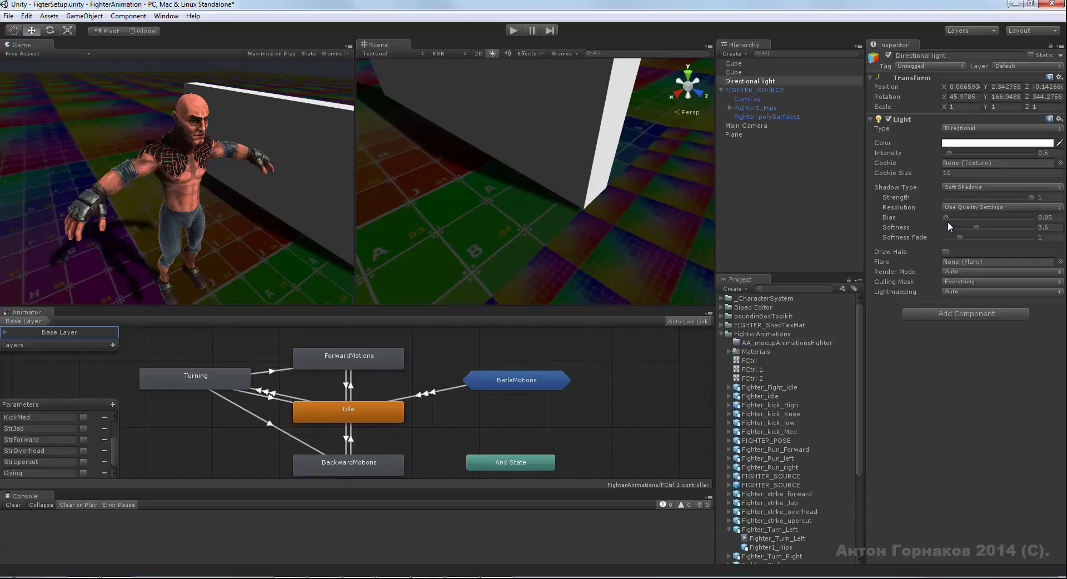
{"action": "mouse_move", "coordinate": [945, 216]}
{"action": "left_mouse_down"}
{"action": "mouse_move", "coordinate": [985, 218]}
{"action": "mouse_move", "coordinate": [946, 218]}
{"action": "left_mouse_up"}
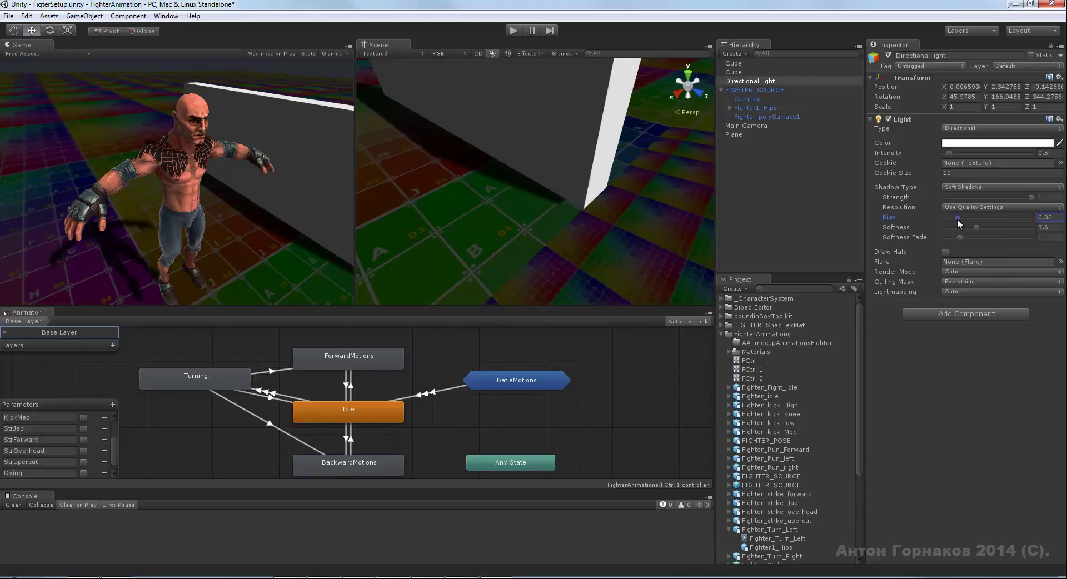
{"action": "left_click_drag", "start_coordinate": [957, 218], "coordinate": [939, 221]}
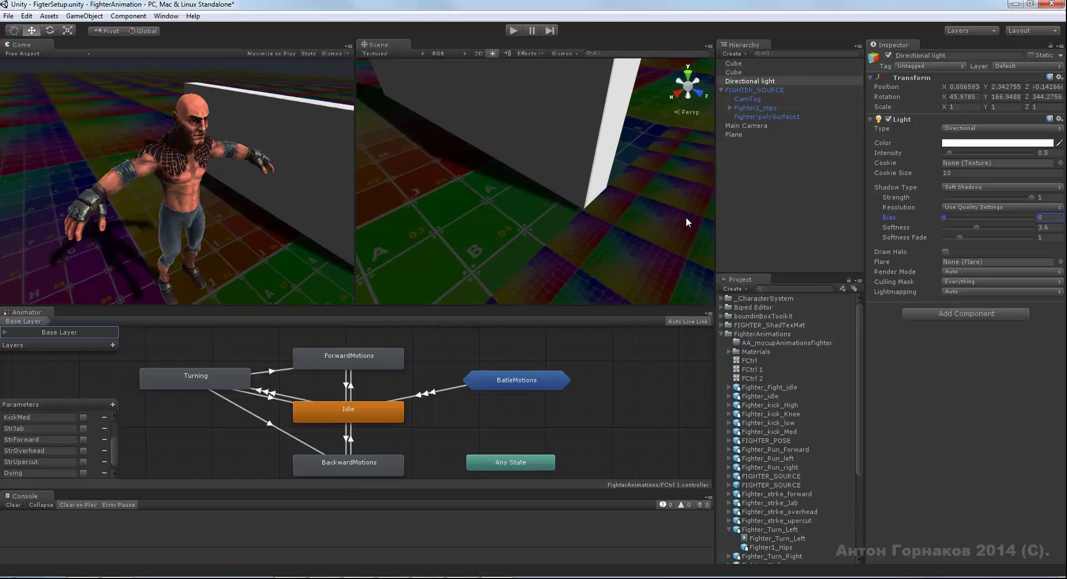
{"action": "left_click_drag", "start_coordinate": [945, 217], "coordinate": [946, 221]}
{"action": "left_click_drag", "start_coordinate": [947, 222], "coordinate": [948, 222]}
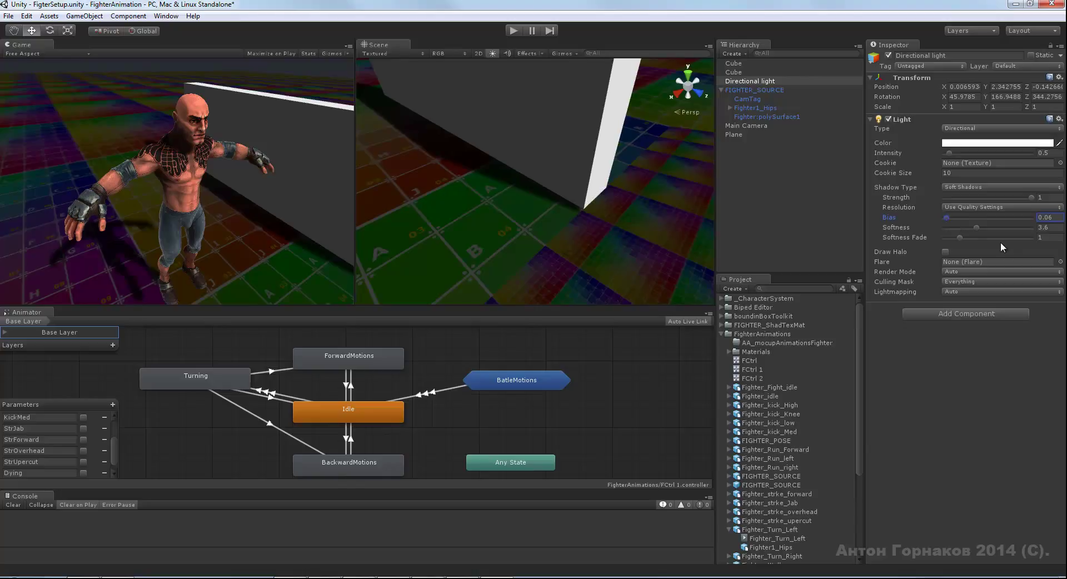
- Adjust the light's shadow softness to 2.8, softness fade to 1.99, and intensity upward
{"action": "left_click_drag", "start_coordinate": [976, 229], "coordinate": [950, 231]}
{"action": "mouse_move", "coordinate": [959, 239]}
{"action": "left_mouse_down"}
{"action": "mouse_move", "coordinate": [968, 238]}
{"action": "mouse_move", "coordinate": [921, 242]}
{"action": "left_mouse_up"}
{"action": "mouse_move", "coordinate": [1031, 195]}
{"action": "left_mouse_down"}
{"action": "mouse_move", "coordinate": [943, 196]}
{"action": "mouse_move", "coordinate": [1035, 196]}
{"action": "left_mouse_up"}
{"action": "left_click_drag", "start_coordinate": [949, 152], "coordinate": [955, 155]}
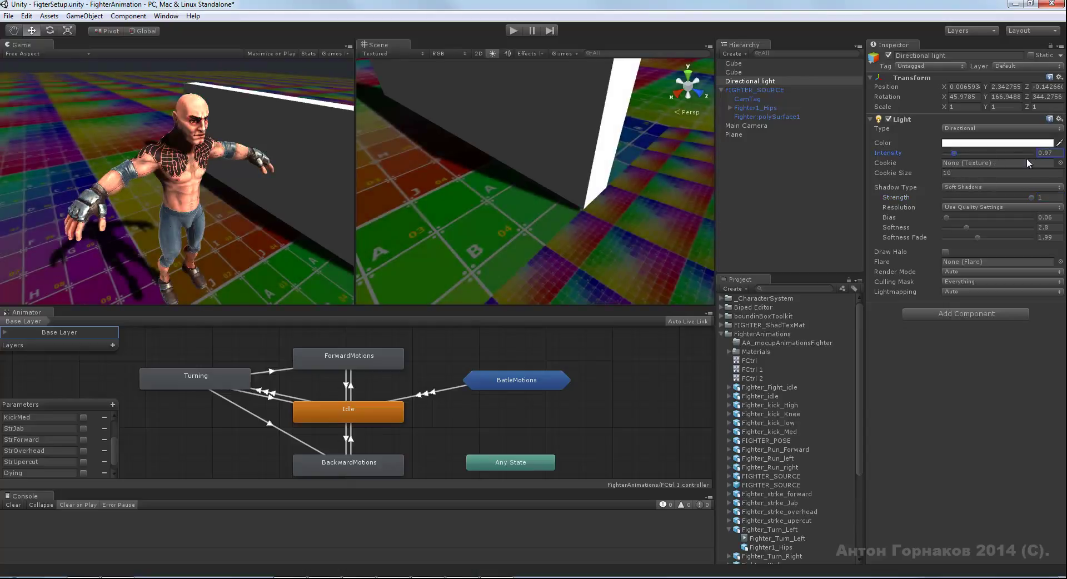
- Enter the directional light's intensity as 0.8, then lower it to 0.6
{"action": "left_click", "coordinate": [1047, 153]}
{"action": "type", "text": "0.8"}
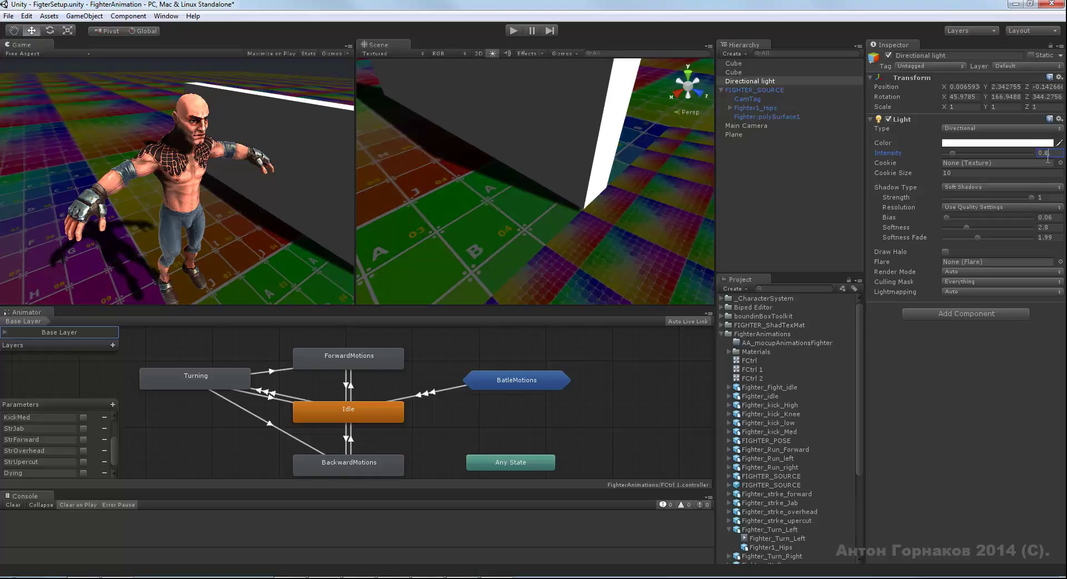
{"action": "key", "text": "Return"}
{"action": "left_click", "coordinate": [1057, 152]}
{"action": "type", "text": "0.6"}
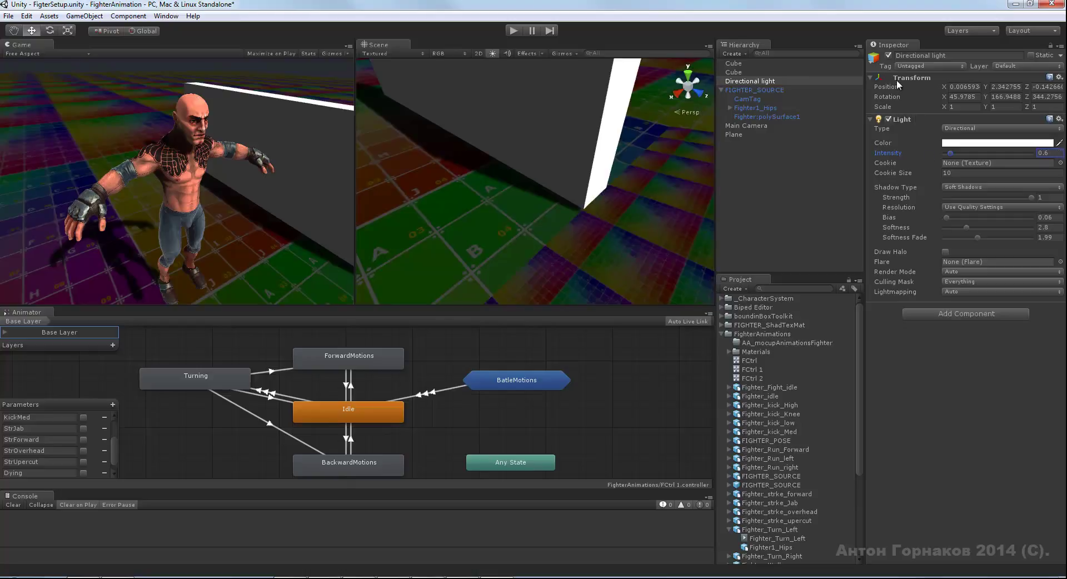
- Switch off the directional light to view the scene unlit
{"action": "left_click", "coordinate": [889, 56]}
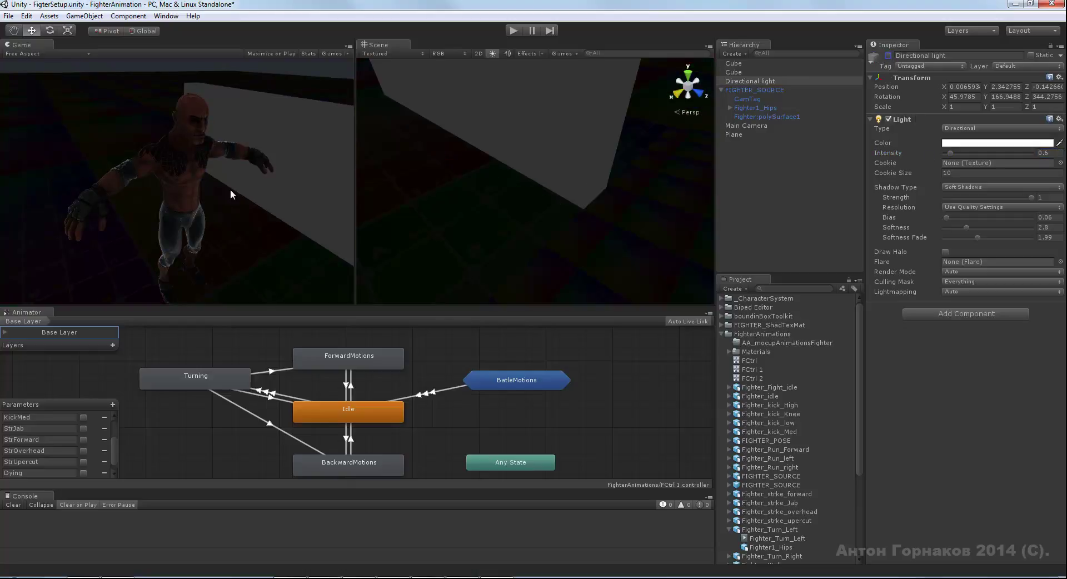
{"action": "mouse_move", "coordinate": [554, 194]}
{"action": "left_mouse_down", "text": "alt"}
{"action": "mouse_move", "coordinate": [441, 120]}
{"action": "mouse_move", "coordinate": [558, 250]}
{"action": "mouse_move", "coordinate": [646, 161]}
{"action": "mouse_move", "coordinate": [571, 164]}
{"action": "left_mouse_up", "text": "alt"}
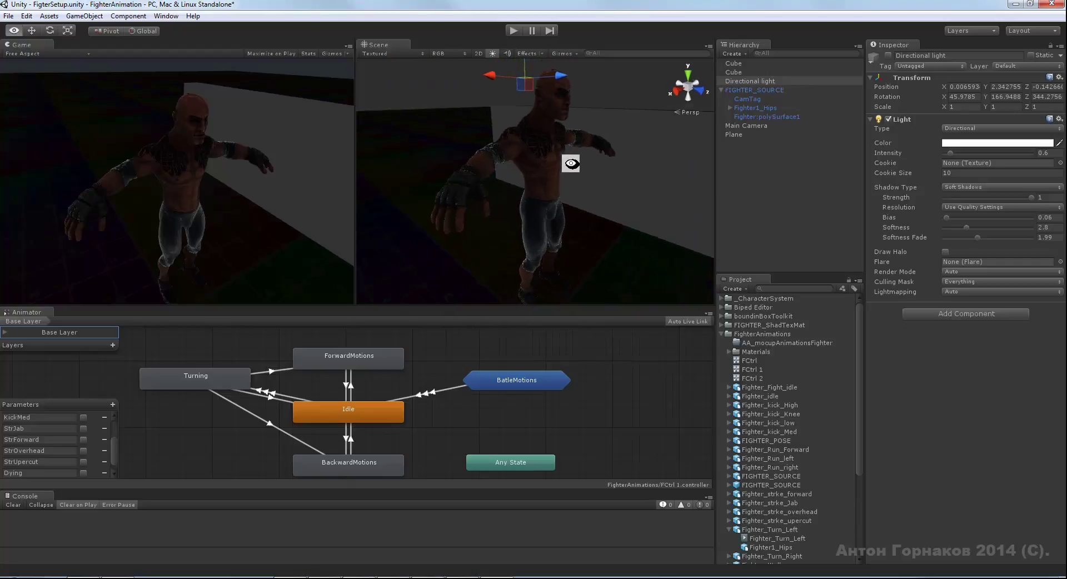
{"action": "left_click", "coordinate": [26, 15]}
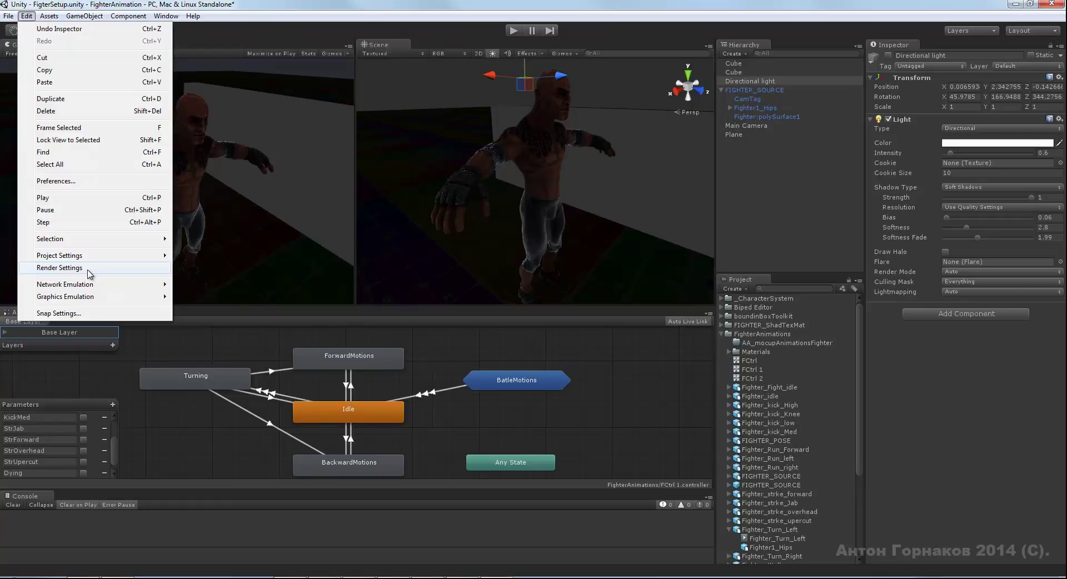
- In Render Settings, pick a near-black blue-grey Ambient Light colour of about RGB 23, 24, 26
{"action": "left_click", "coordinate": [87, 269]}
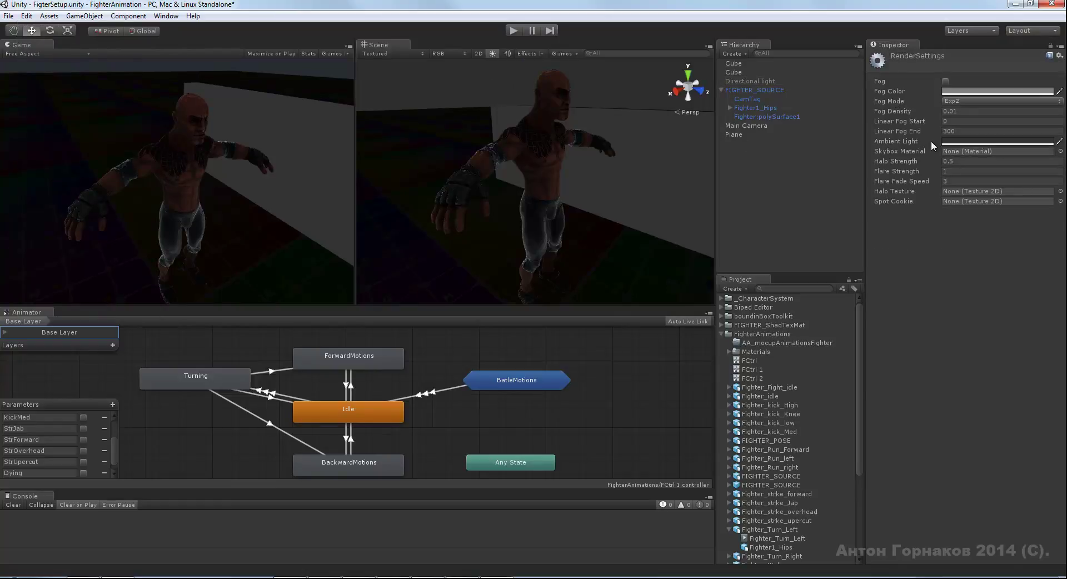
{"action": "left_click", "coordinate": [953, 143]}
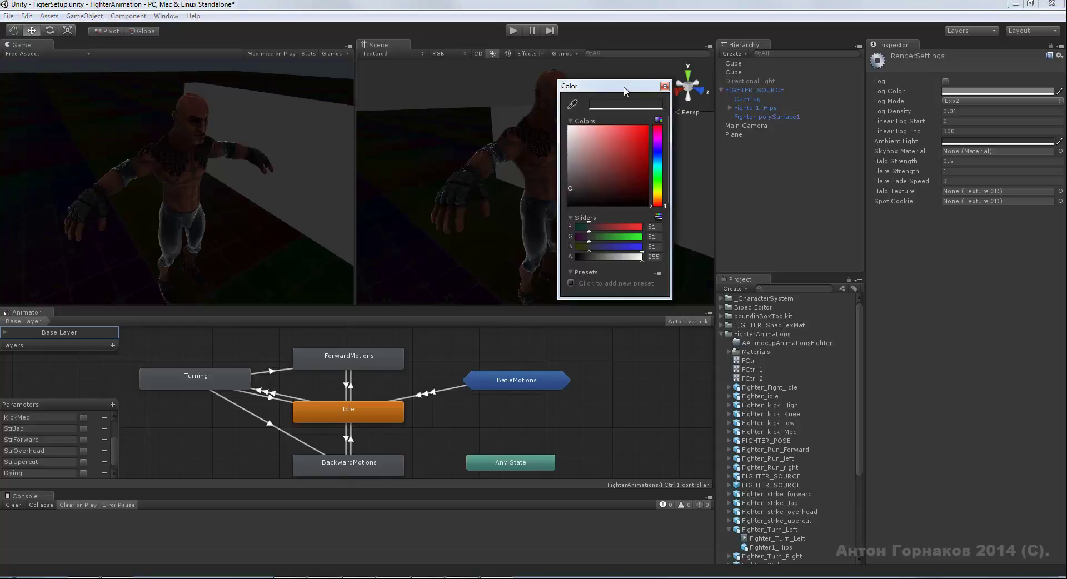
{"action": "left_click_drag", "start_coordinate": [625, 91], "coordinate": [733, 83]}
{"action": "left_click_drag", "start_coordinate": [677, 180], "coordinate": [677, 182]}
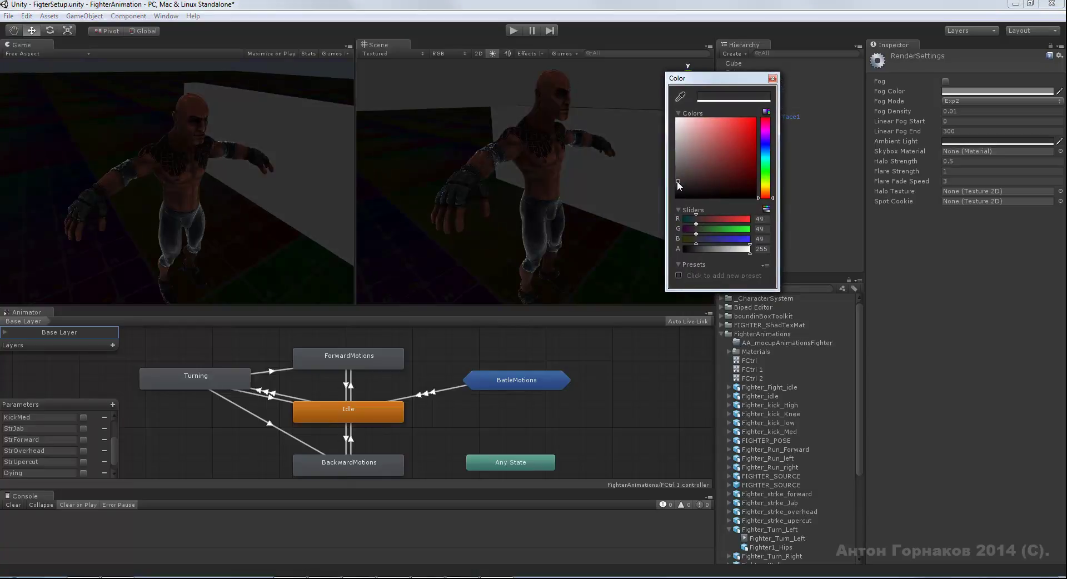
{"action": "left_click_drag", "start_coordinate": [677, 180], "coordinate": [674, 115]}
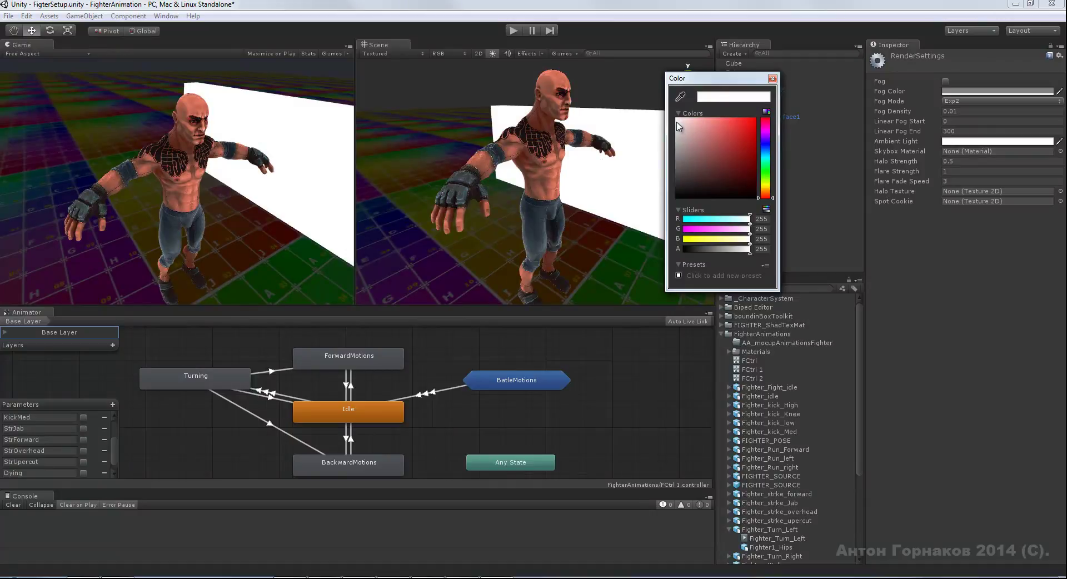
{"action": "left_click_drag", "start_coordinate": [678, 129], "coordinate": [674, 207]}
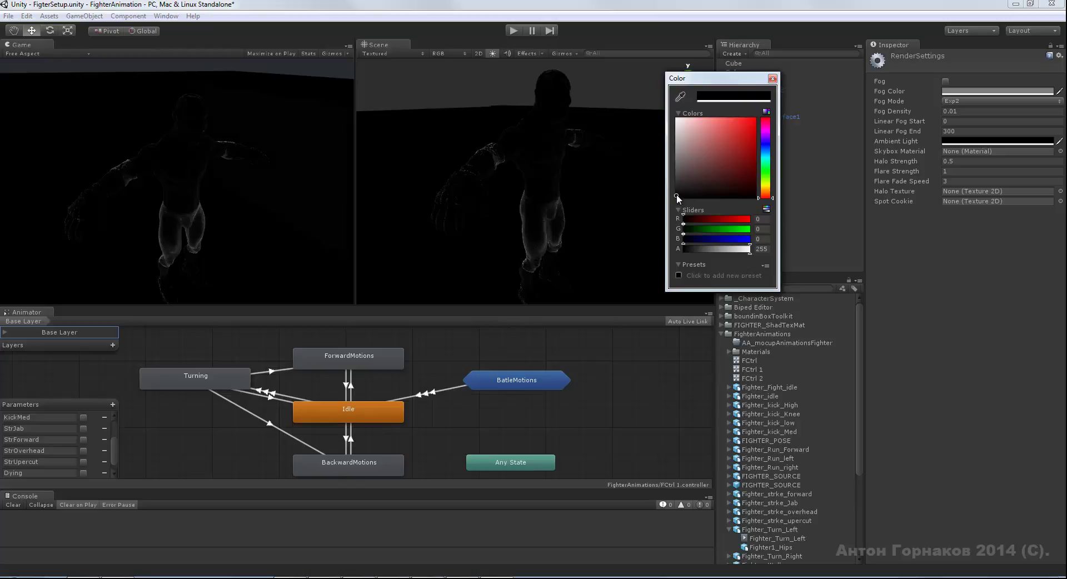
{"action": "left_click_drag", "start_coordinate": [677, 194], "coordinate": [677, 188]}
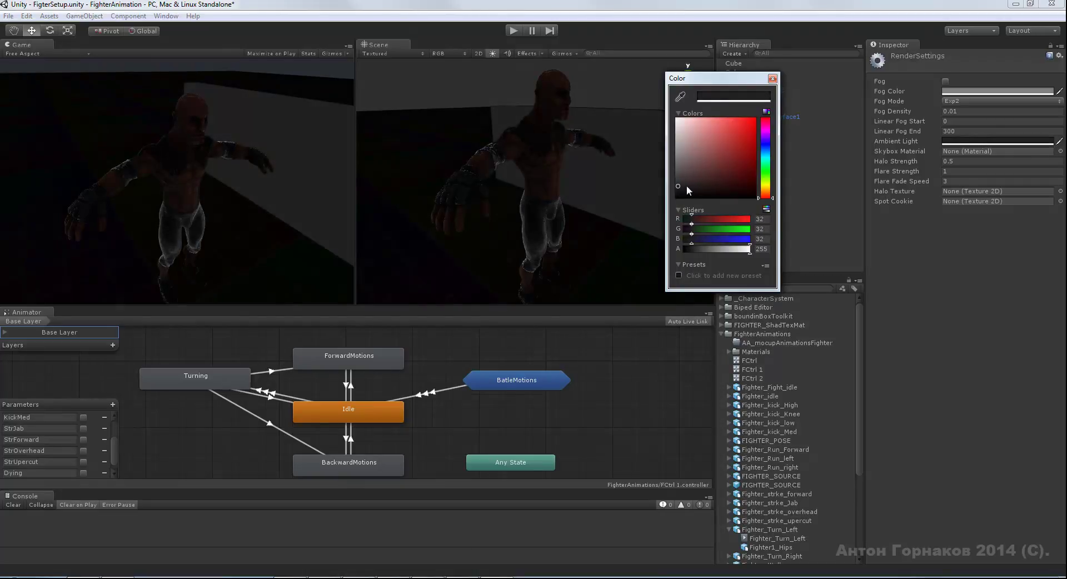
{"action": "left_click_drag", "start_coordinate": [768, 197], "coordinate": [767, 156]}
{"action": "left_click_drag", "start_coordinate": [690, 187], "coordinate": [688, 187]}
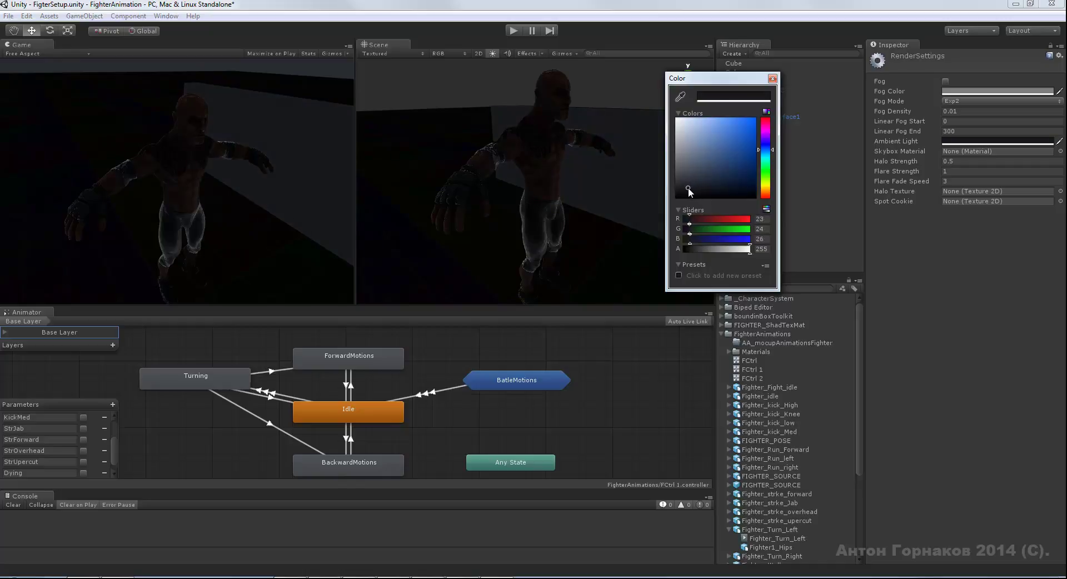
{"action": "left_click", "coordinate": [772, 78]}
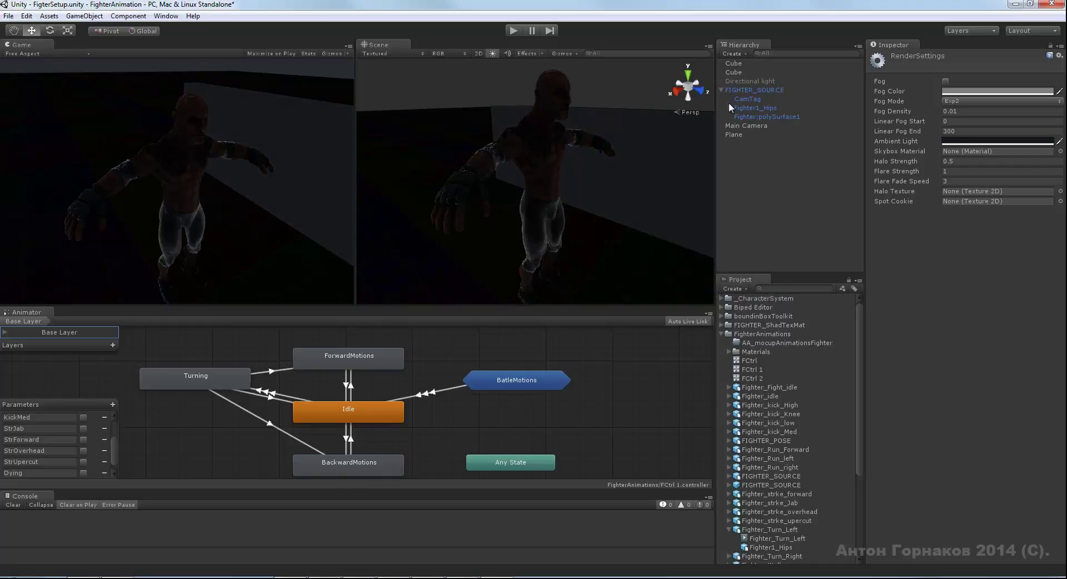
{"action": "left_click_drag", "start_coordinate": [518, 154], "coordinate": [755, 155], "text": "alt"}
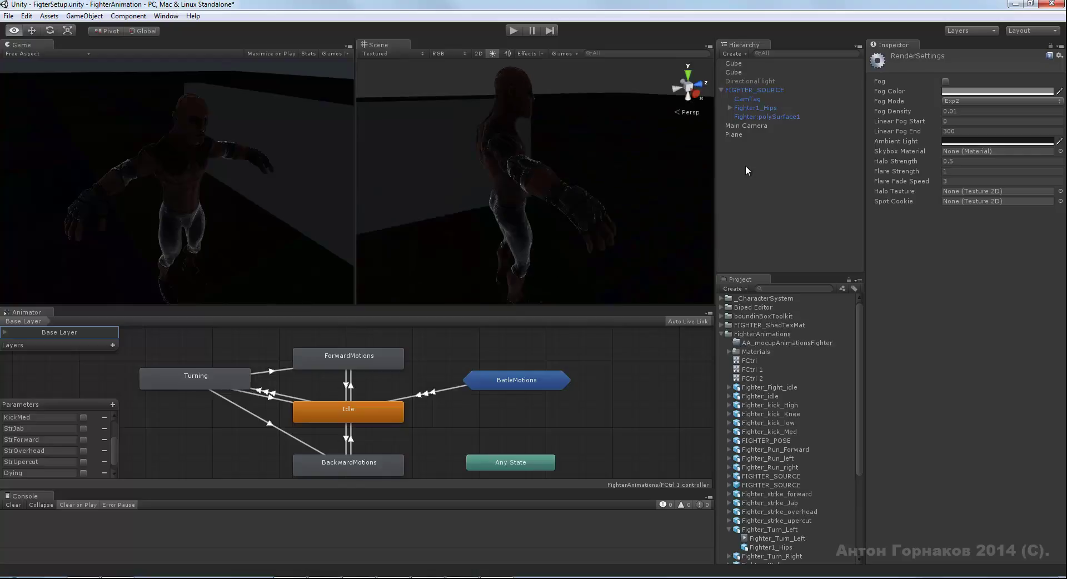
- Re-enable the directional light and lower its shadow strength from 1 to 0.791
{"action": "left_click", "coordinate": [759, 80]}
{"action": "left_click", "coordinate": [888, 55]}
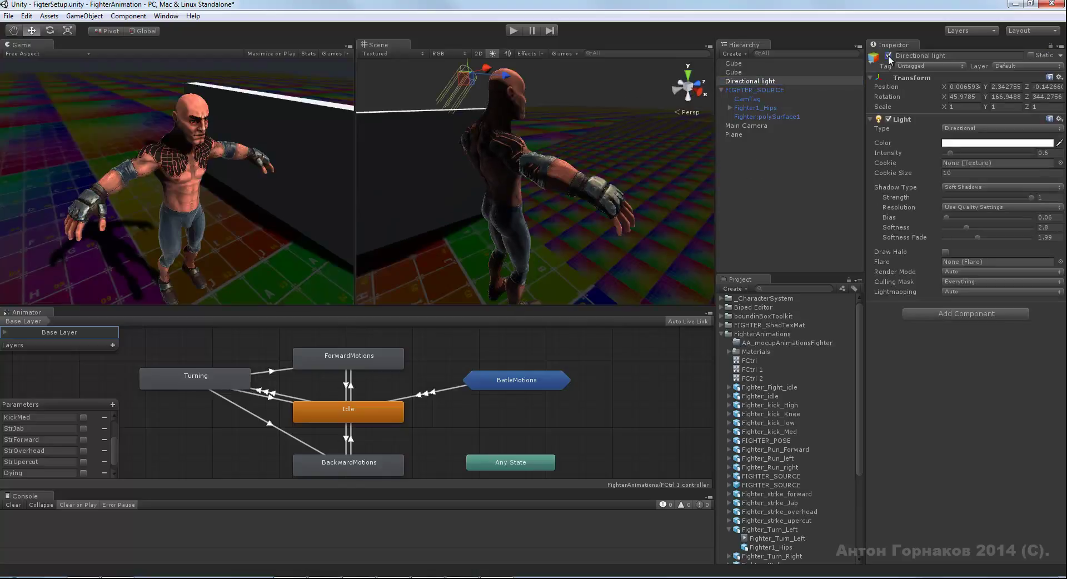
{"action": "left_click_drag", "start_coordinate": [586, 158], "coordinate": [1023, 207], "text": "alt"}
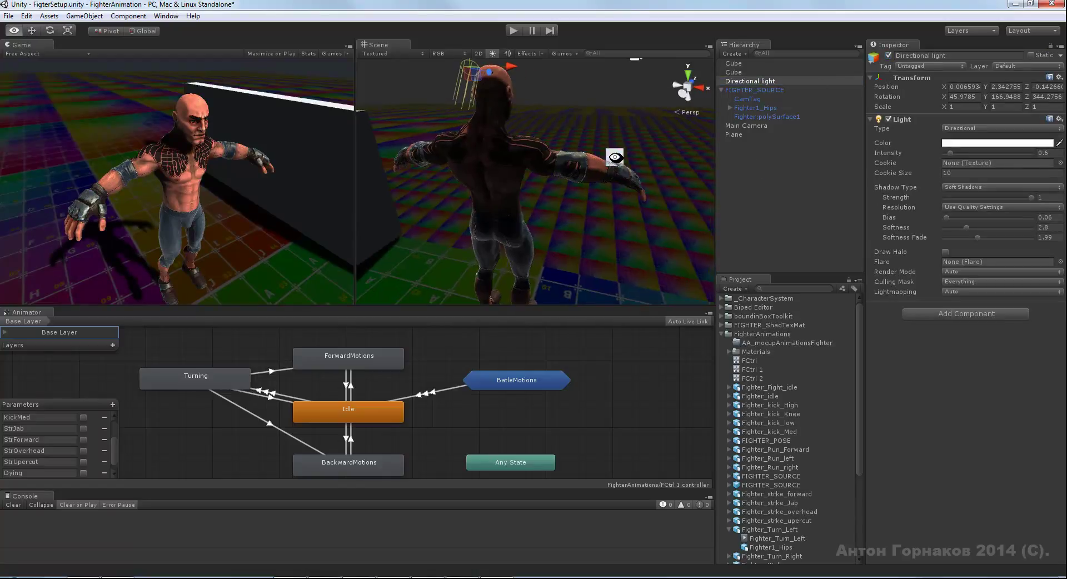
{"action": "left_click", "coordinate": [1038, 196]}
{"action": "left_click_drag", "start_coordinate": [1021, 196], "coordinate": [1016, 199]}
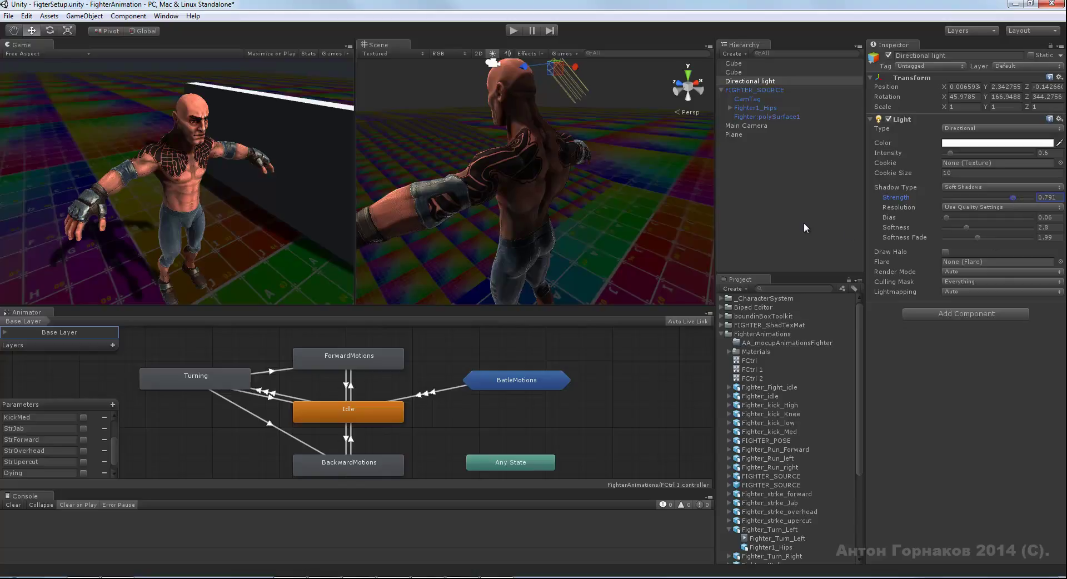
{"action": "mouse_move", "coordinate": [591, 179]}
{"action": "left_mouse_down", "text": "alt"}
{"action": "mouse_move", "coordinate": [803, 208]}
{"action": "mouse_move", "coordinate": [939, 196]}
{"action": "left_mouse_up", "text": "alt"}
- Set the directional light's colour to a very pale blue (240, 246, 255)
{"action": "left_click", "coordinate": [970, 143]}
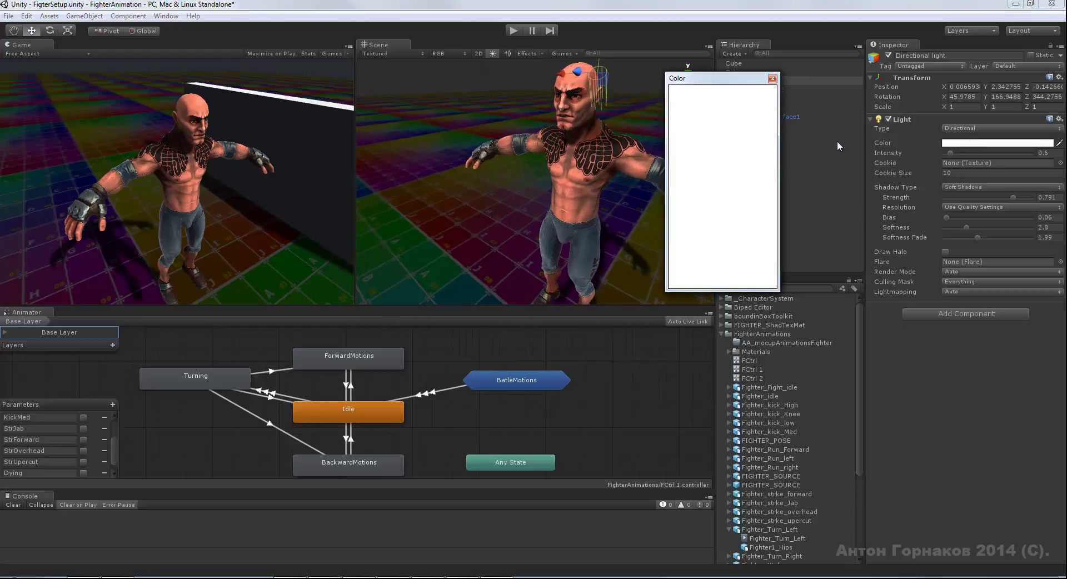
{"action": "left_click_drag", "start_coordinate": [769, 164], "coordinate": [767, 150]}
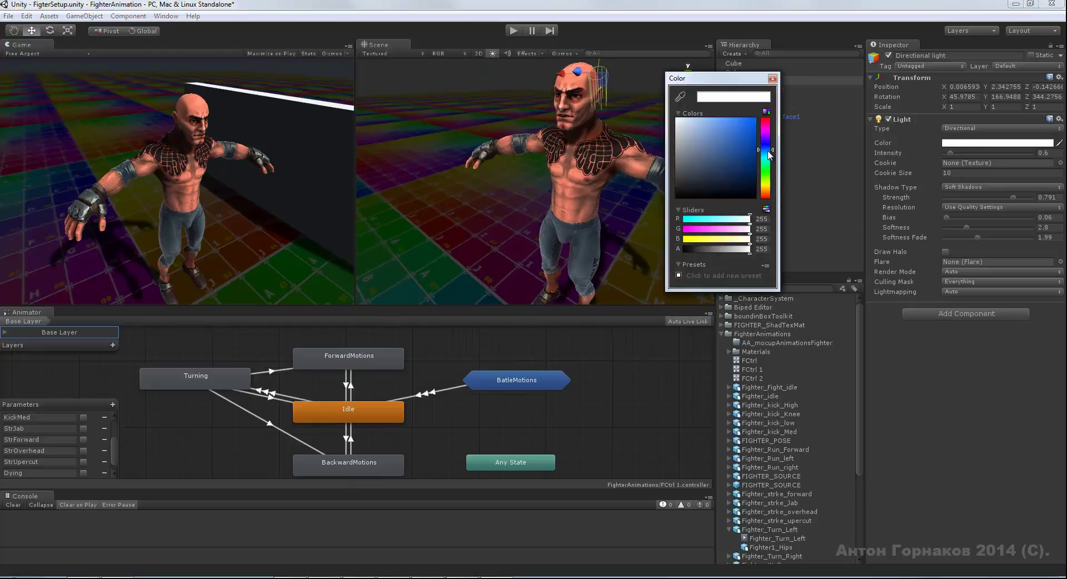
{"action": "left_click", "coordinate": [684, 119]}
{"action": "left_click", "coordinate": [683, 119]}
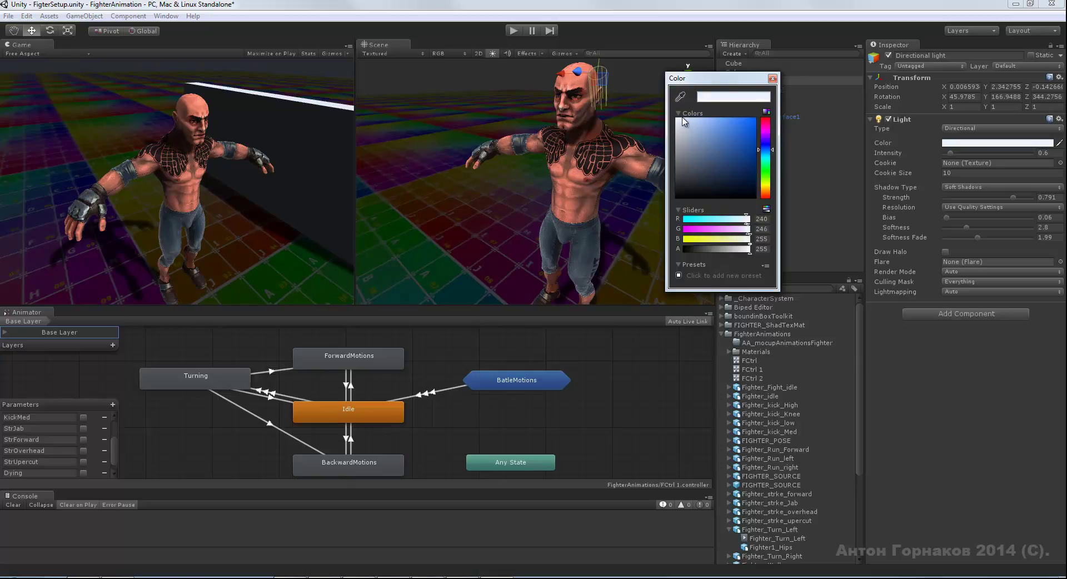
{"action": "left_click", "coordinate": [772, 78]}
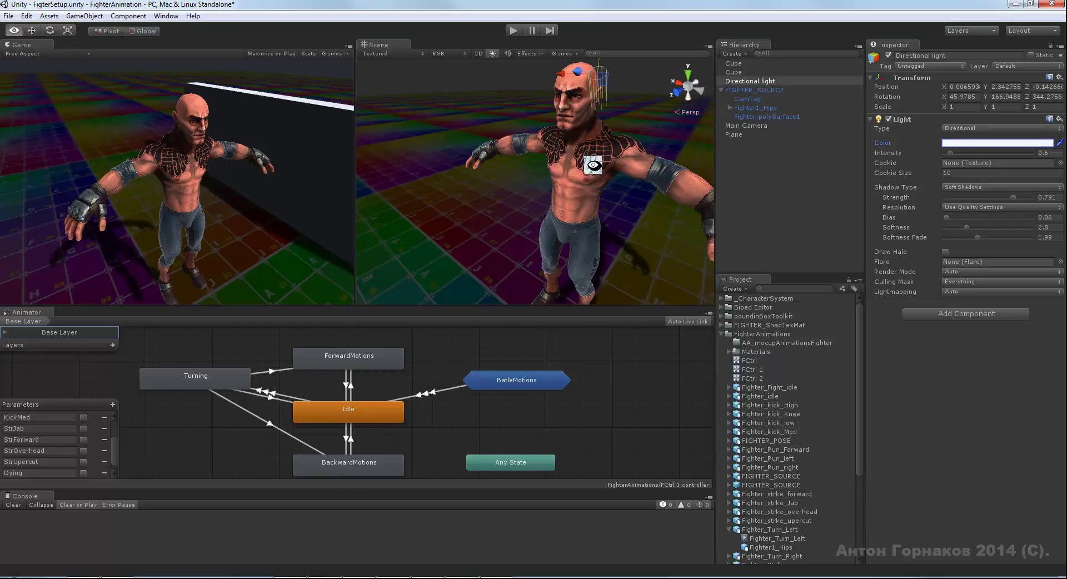
- Orbit and zoom around the fighter to inspect its lighting from side, back and front
{"action": "left_click_drag", "start_coordinate": [638, 200], "coordinate": [577, 149], "text": "alt"}
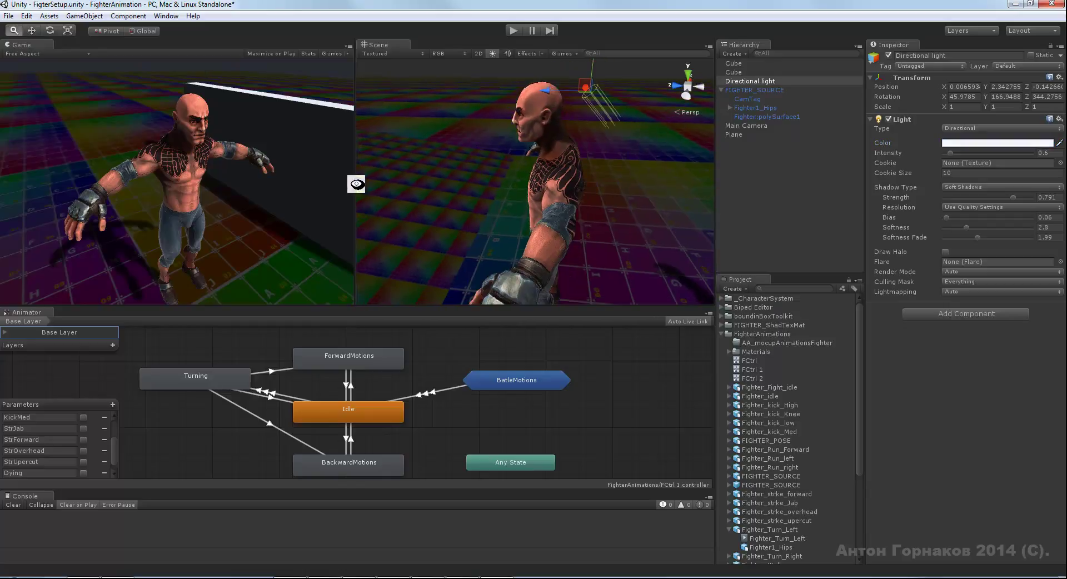
{"action": "right_click_drag", "start_coordinate": [577, 149], "coordinate": [519, 160], "text": "alt"}
{"action": "left_click_drag", "start_coordinate": [519, 160], "coordinate": [629, 183], "text": "alt"}
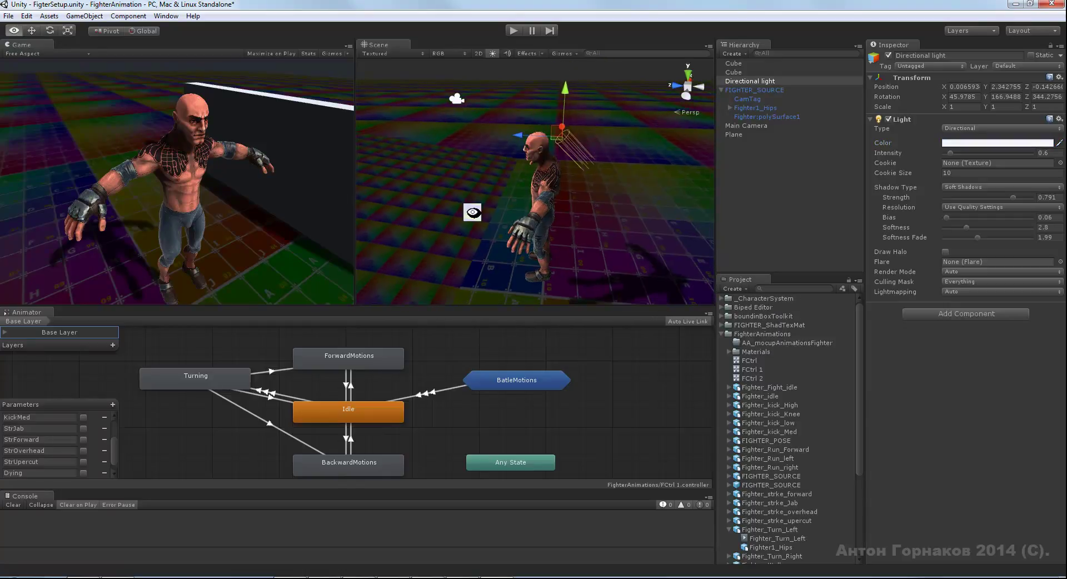
{"action": "left_click_drag", "start_coordinate": [476, 209], "coordinate": [365, 267], "text": "alt"}
{"action": "left_click_drag", "start_coordinate": [512, 187], "coordinate": [572, 178], "text": "alt"}
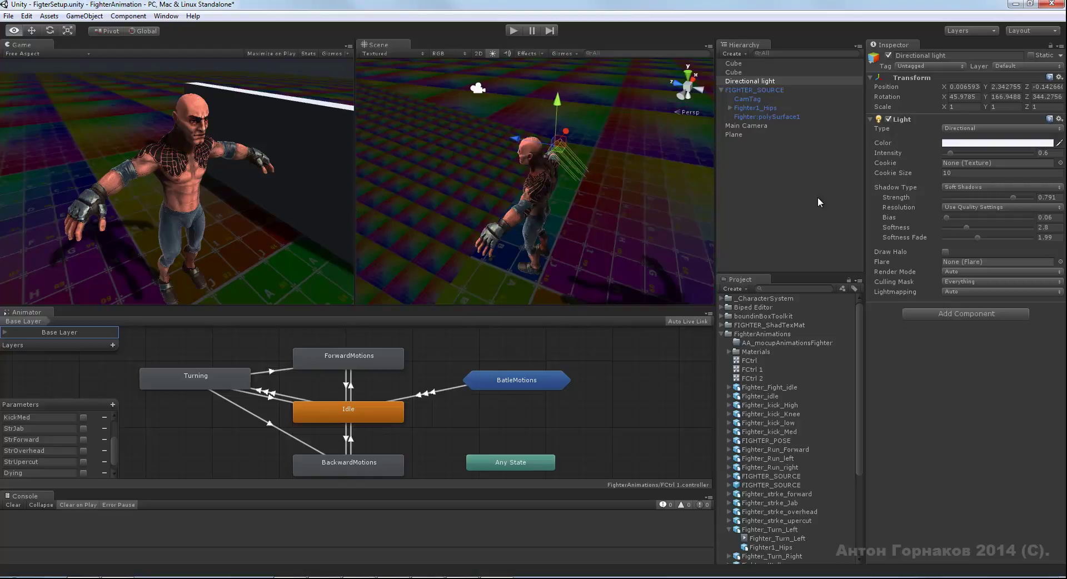
{"action": "right_click_drag", "start_coordinate": [572, 178], "coordinate": [699, 166], "text": "alt"}
{"action": "mouse_move", "coordinate": [628, 206]}
{"action": "left_mouse_down", "text": "alt"}
{"action": "mouse_move", "coordinate": [594, 133]}
{"action": "mouse_move", "coordinate": [605, 165]}
{"action": "mouse_move", "coordinate": [698, 153]}
{"action": "left_mouse_up", "text": "alt"}
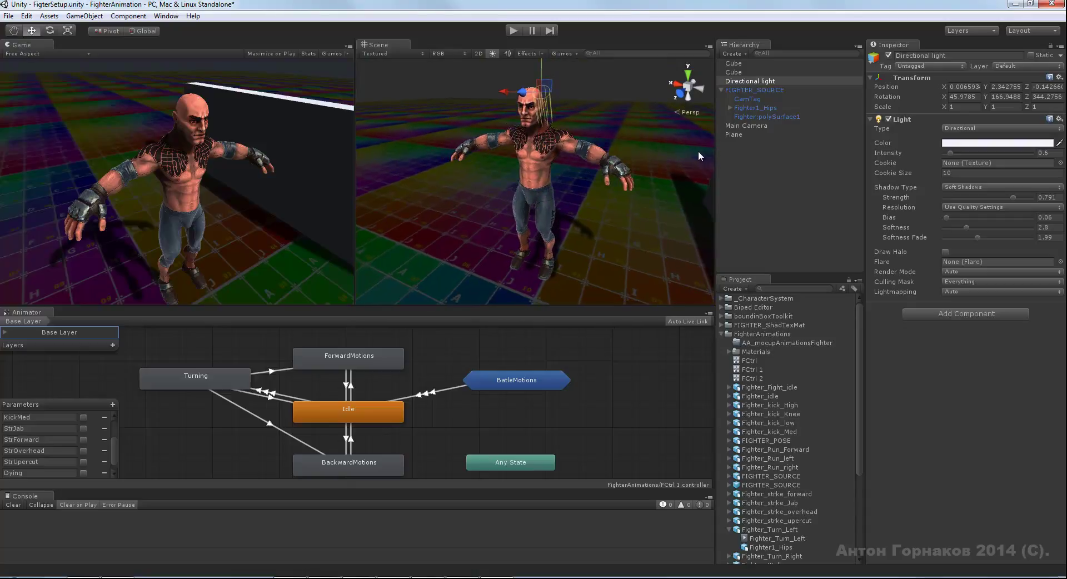
- In Build Settings, keep PC, Mac & Linux Standalone as the target with x86 architecture
{"action": "left_click", "coordinate": [10, 16]}
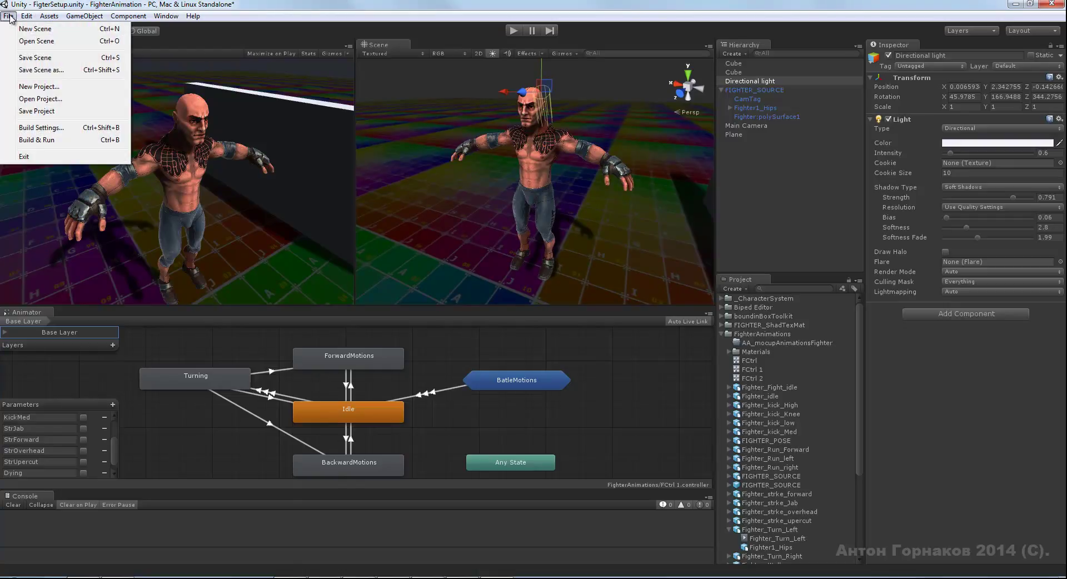
{"action": "left_click", "coordinate": [44, 129]}
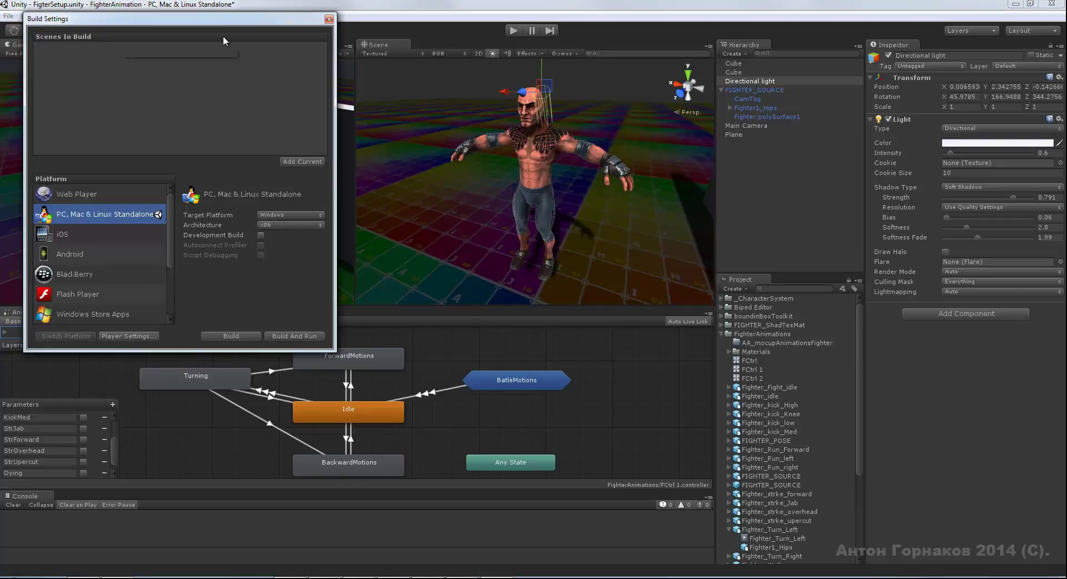
{"action": "left_click_drag", "start_coordinate": [157, 21], "coordinate": [206, 42]}
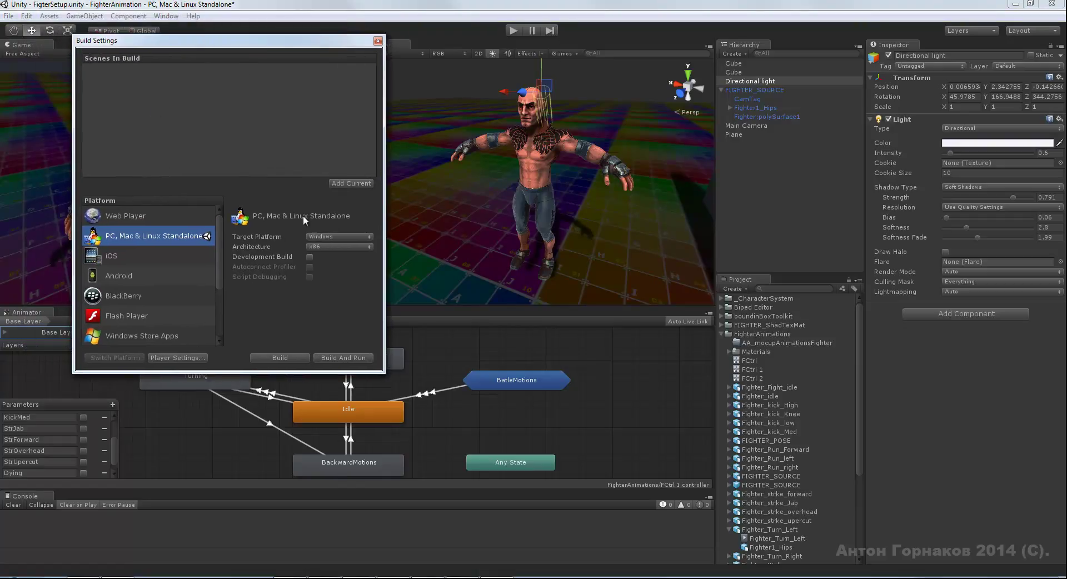
{"action": "left_click", "coordinate": [135, 336]}
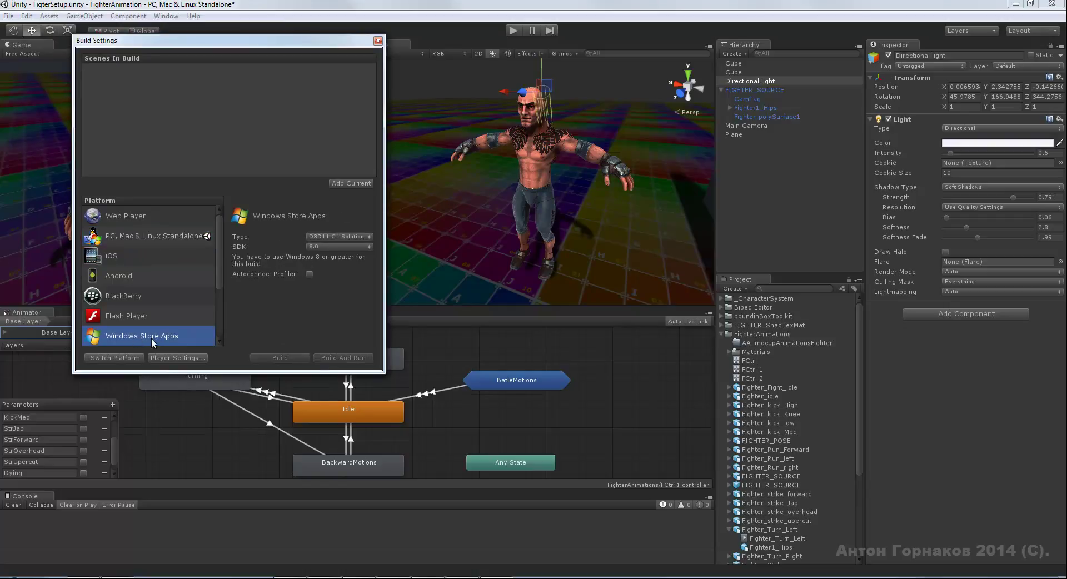
{"action": "left_click", "coordinate": [164, 235]}
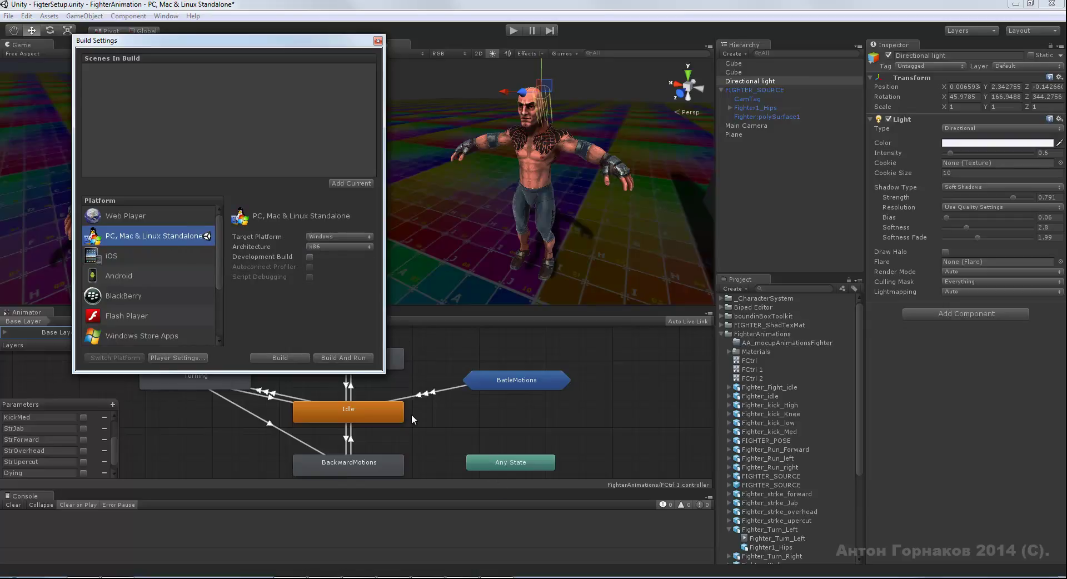
{"action": "left_click", "coordinate": [322, 248]}
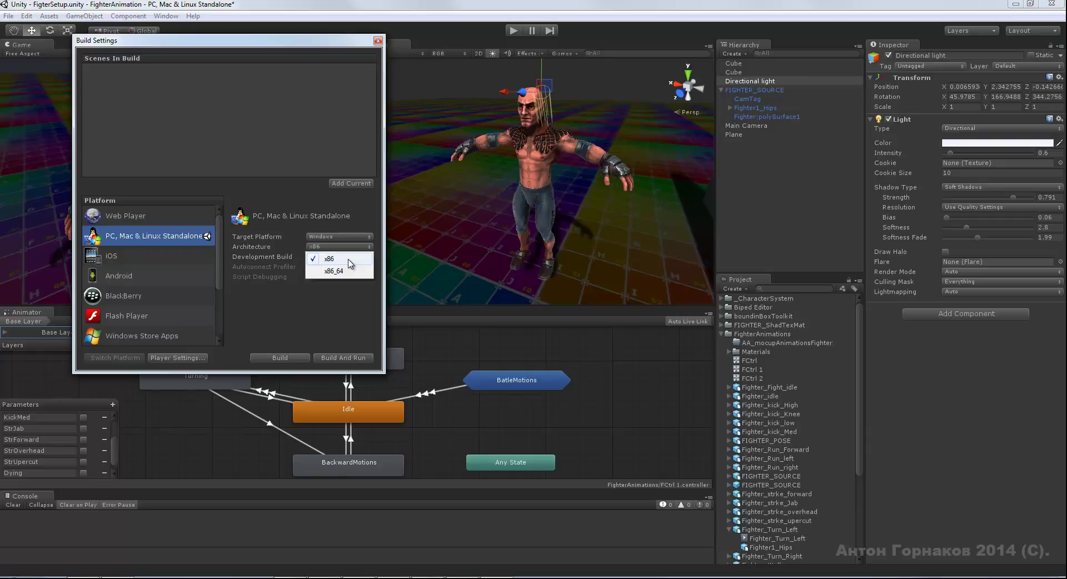
{"action": "left_click", "coordinate": [334, 258]}
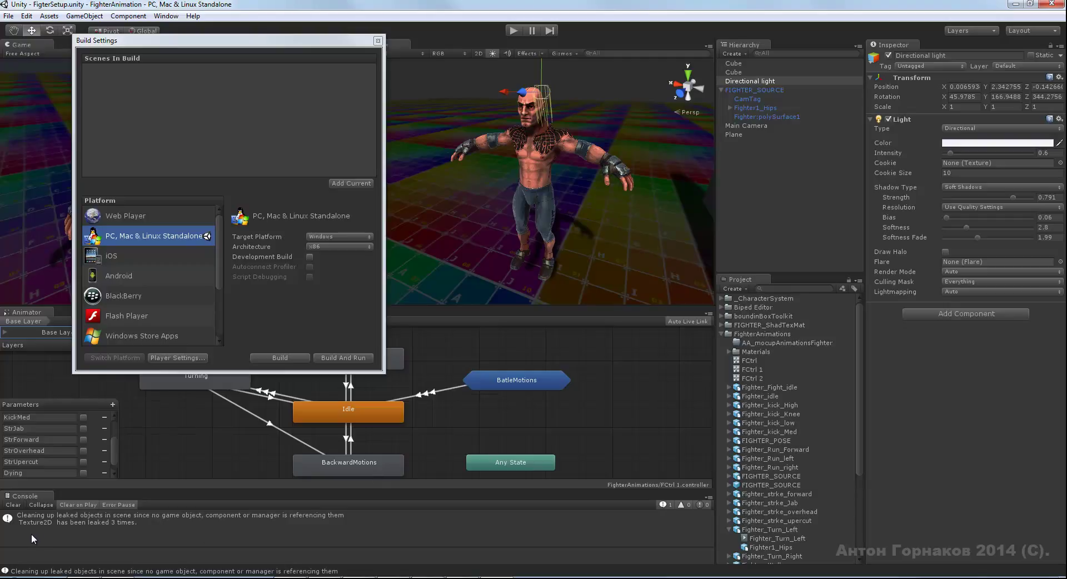
- Clear the console, add the FigterSetup scene to Scenes In Build, and start Build And Run
{"action": "left_click", "coordinate": [14, 505]}
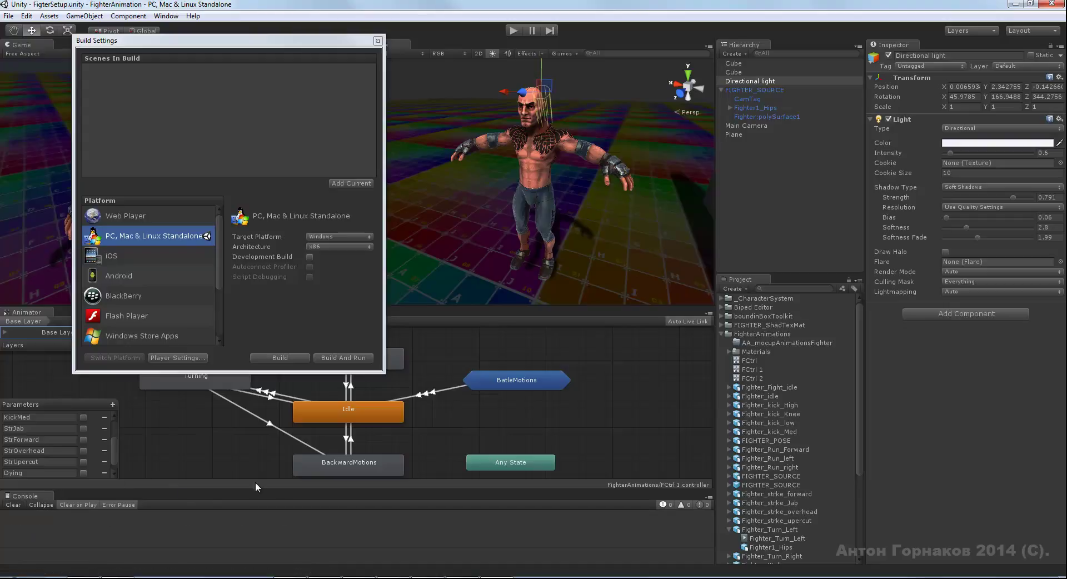
{"action": "left_click_drag", "start_coordinate": [858, 350], "coordinate": [859, 442]}
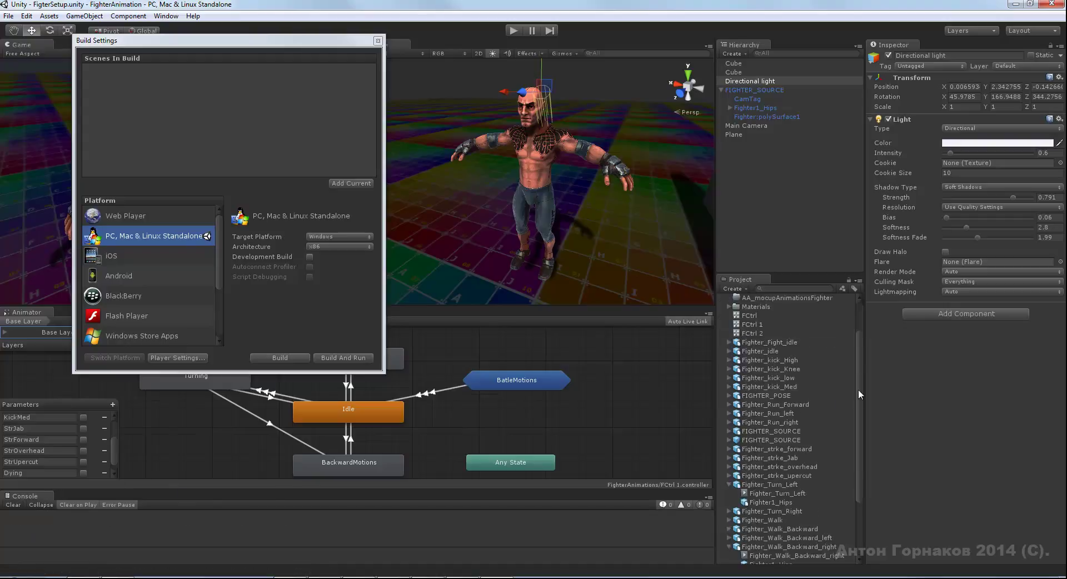
{"action": "left_click_drag", "start_coordinate": [756, 525], "coordinate": [285, 142]}
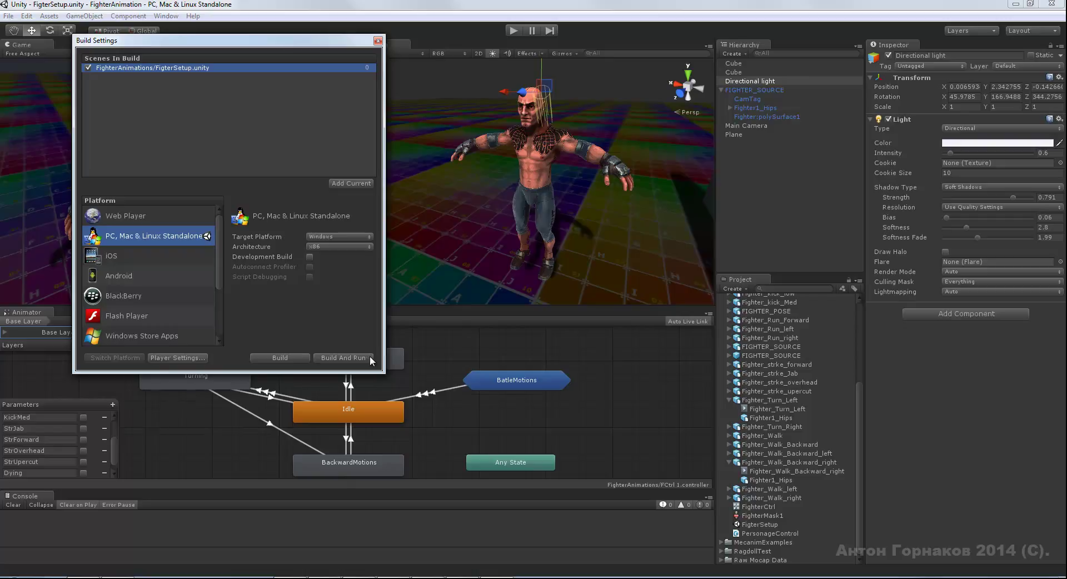
{"action": "left_click", "coordinate": [354, 358]}
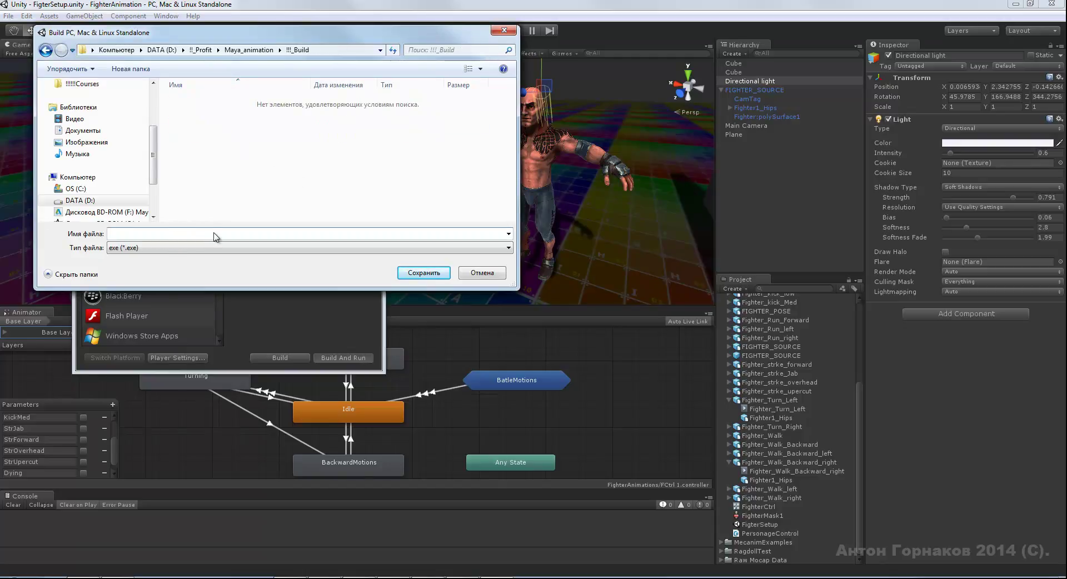
- Save the build as FighterTest in the !!!_Build folder, then quit the auto-launched game setup
{"action": "left_click", "coordinate": [214, 234]}
{"action": "type", "text": "FighterT"}
{"action": "type", "text": "est"}
{"action": "left_click", "coordinate": [431, 273]}
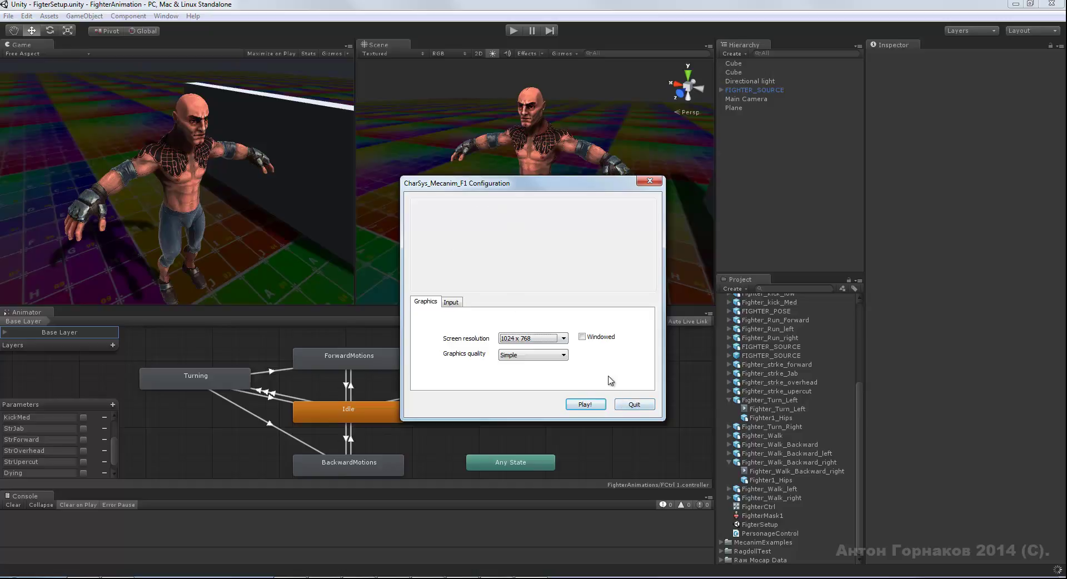
{"action": "left_click", "coordinate": [635, 405]}
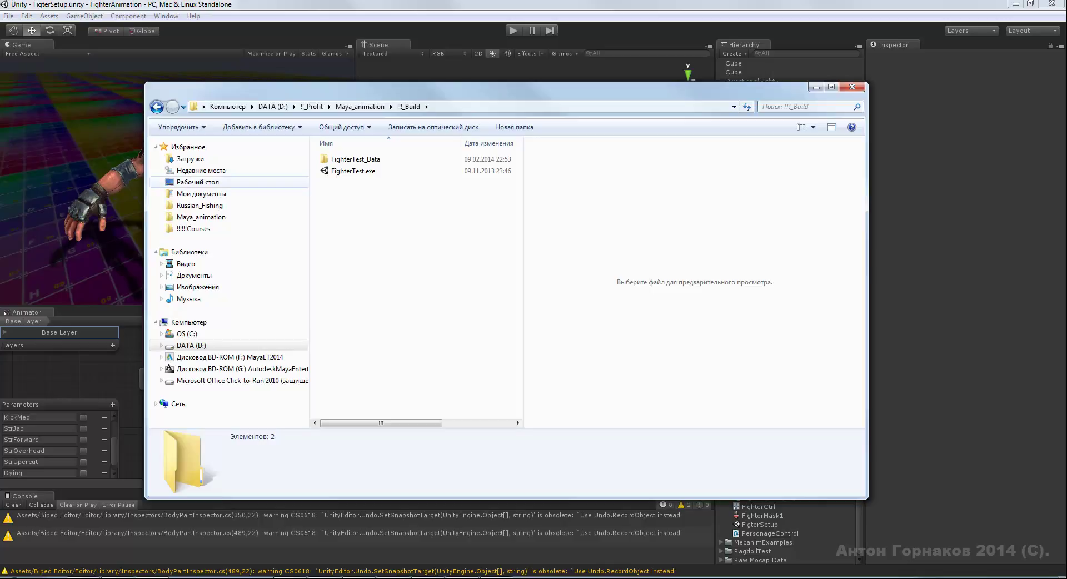
- Launch FighterTest.exe from Explorer and tick Windowed in the game setup
{"action": "left_click", "coordinate": [353, 171]}
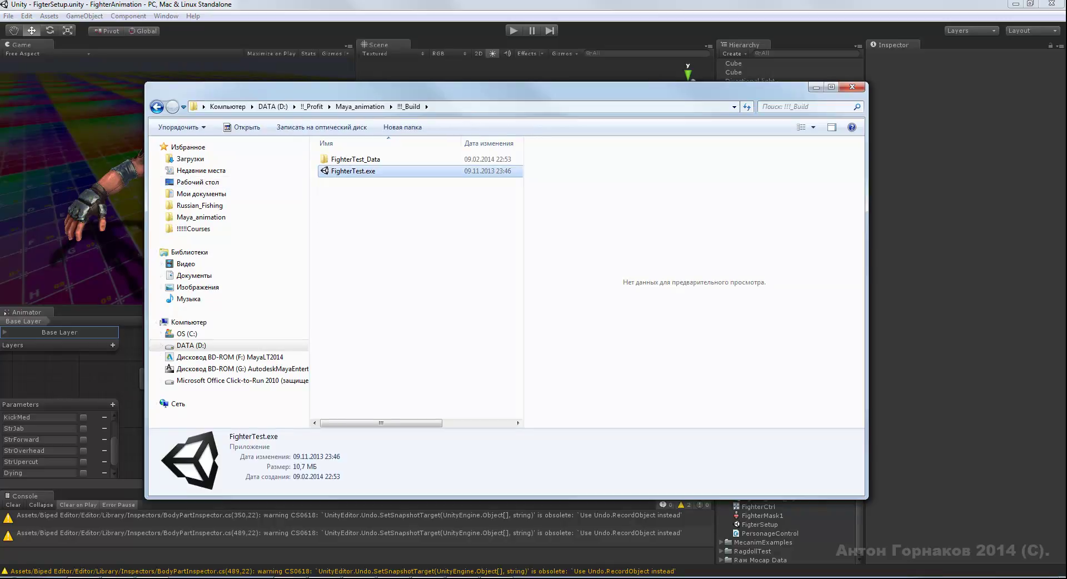
{"action": "key", "text": "Return"}
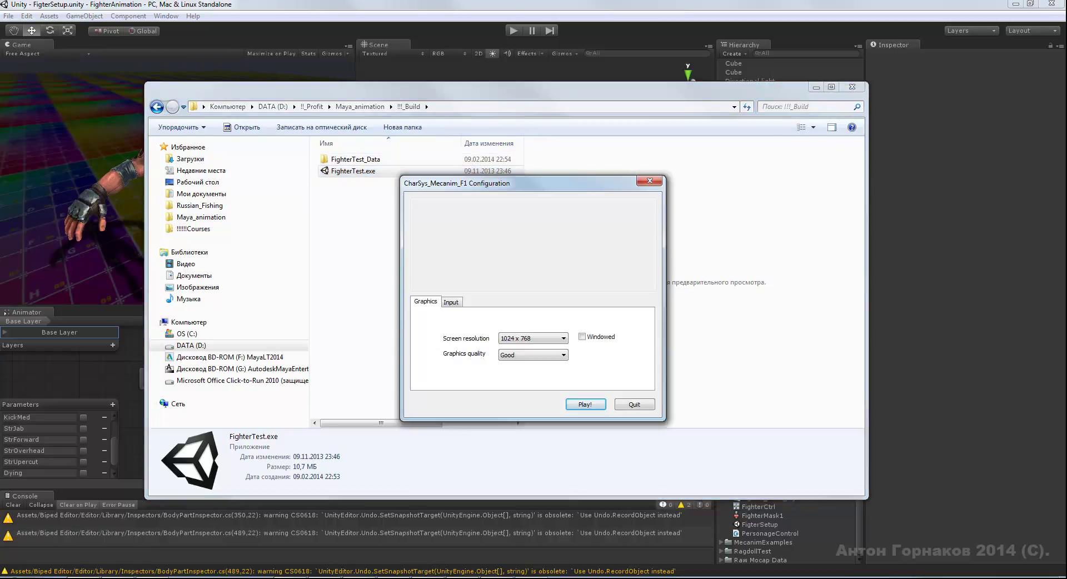
{"action": "left_click_drag", "start_coordinate": [472, 183], "coordinate": [615, 168]}
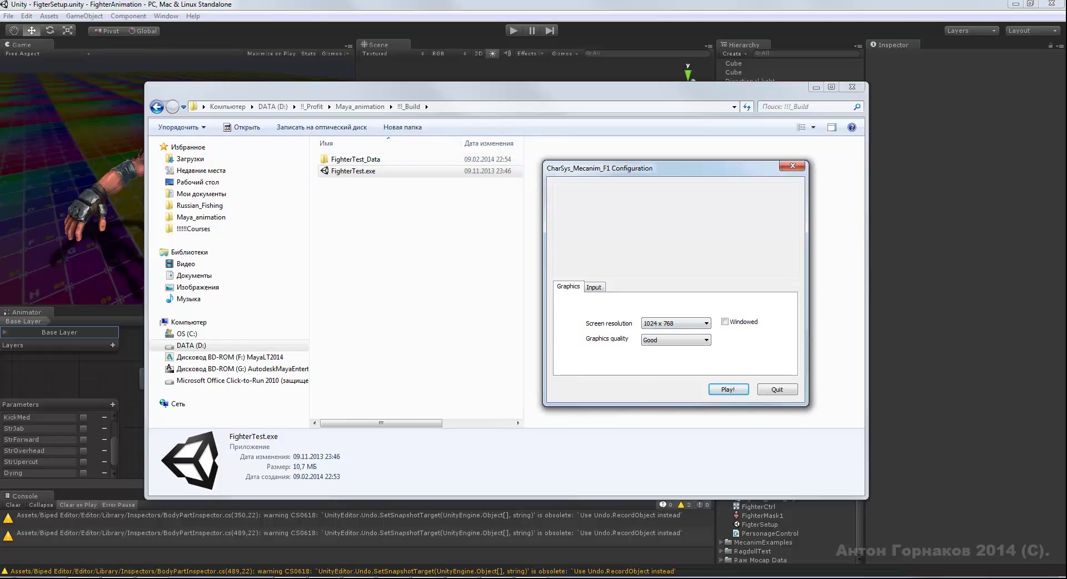
{"action": "key", "text": "alt+Down"}
{"action": "key", "text": "Escape"}
{"action": "key", "text": "space"}
{"action": "key", "text": "space"}
- Keep 1024 x 768 resolution and Good quality, then start the game
{"action": "left_click", "coordinate": [676, 323]}
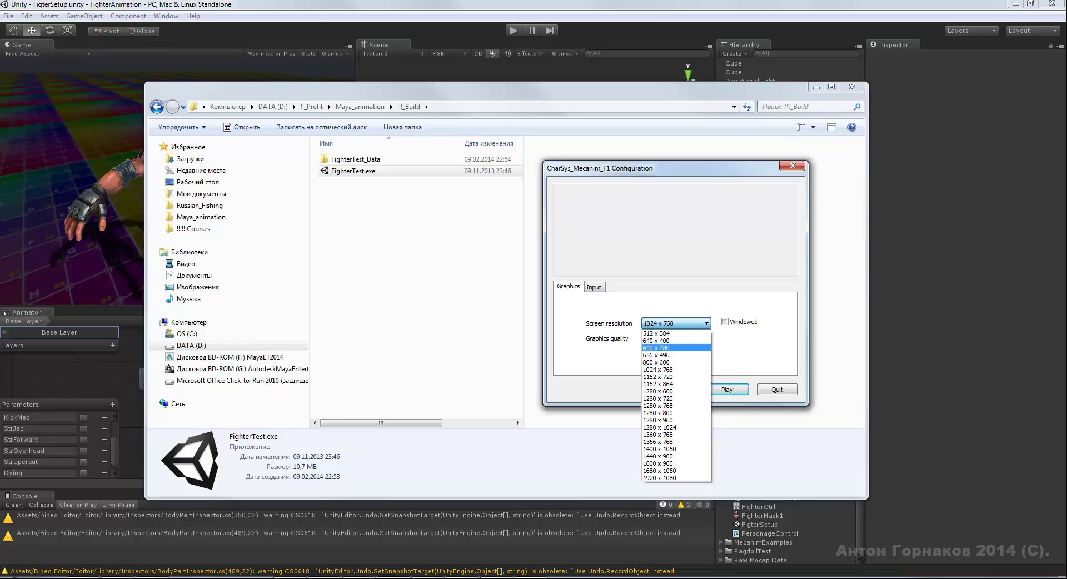
{"action": "key", "text": "Escape"}
{"action": "key", "text": "space"}
{"action": "left_click", "coordinate": [676, 339]}
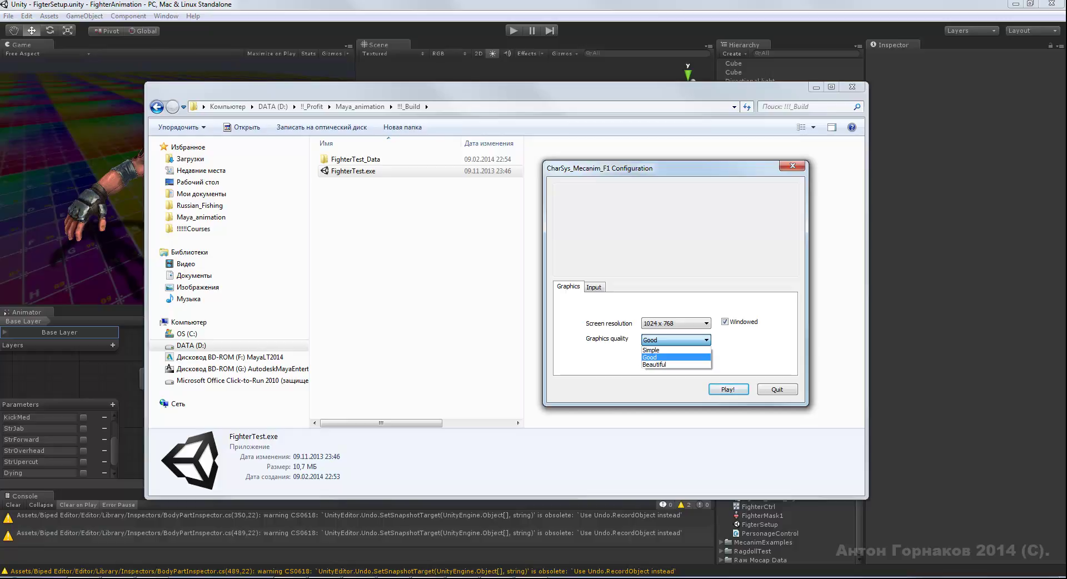
{"action": "left_click", "coordinate": [667, 357]}
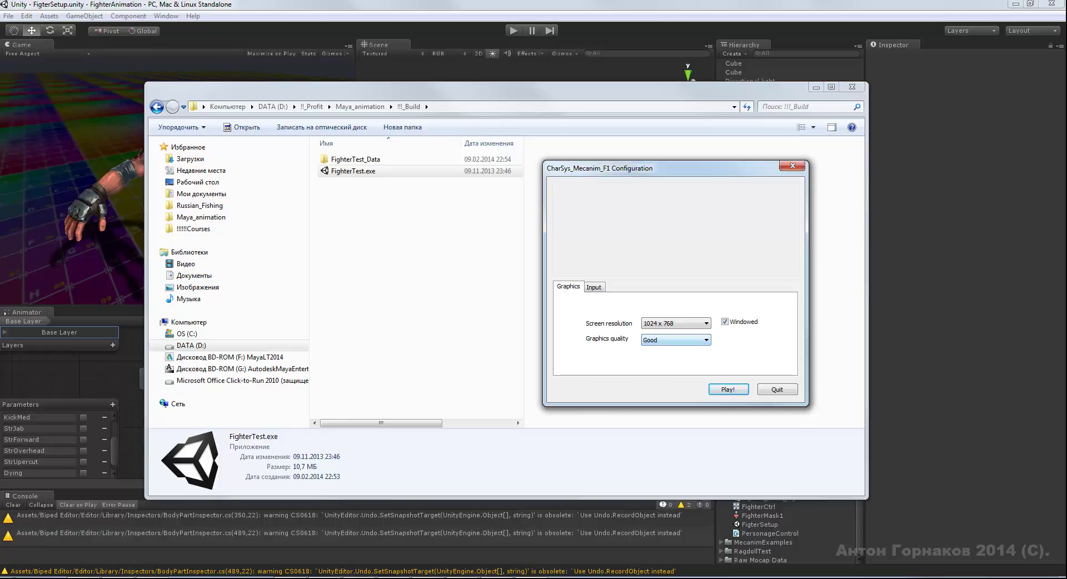
{"action": "left_click", "coordinate": [727, 389]}
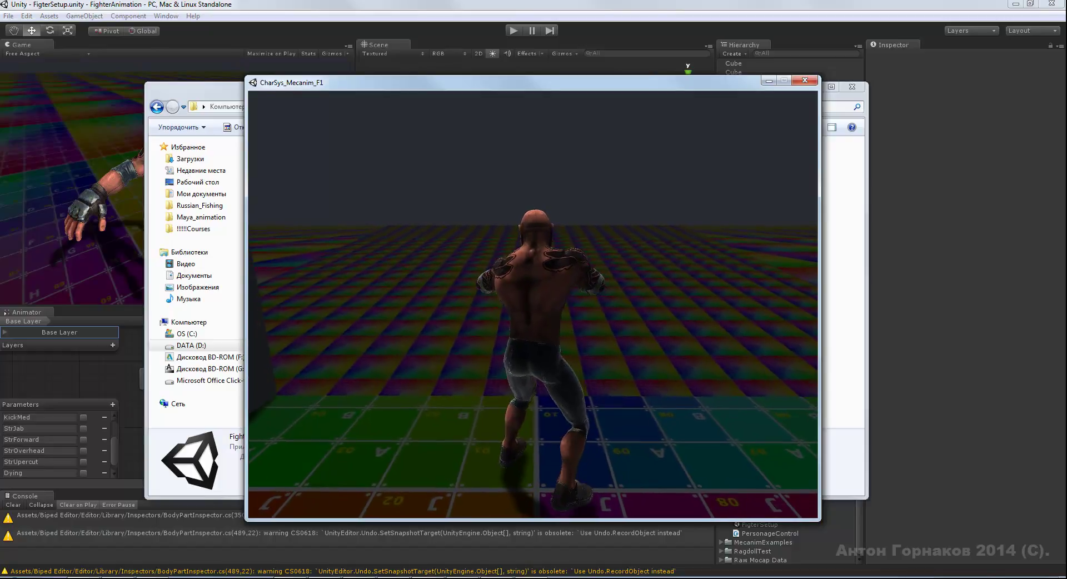
- Run the fighter forward with W and turn him around with S
{"action": "key", "text": "w"}
{"action": "key", "text": "s"}
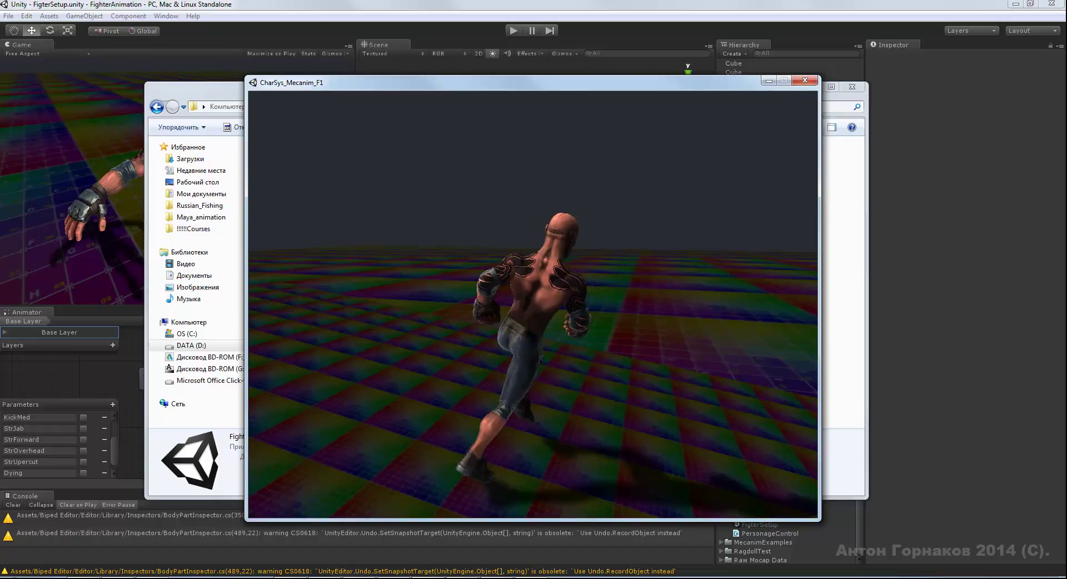
{"action": "key", "text": "s"}
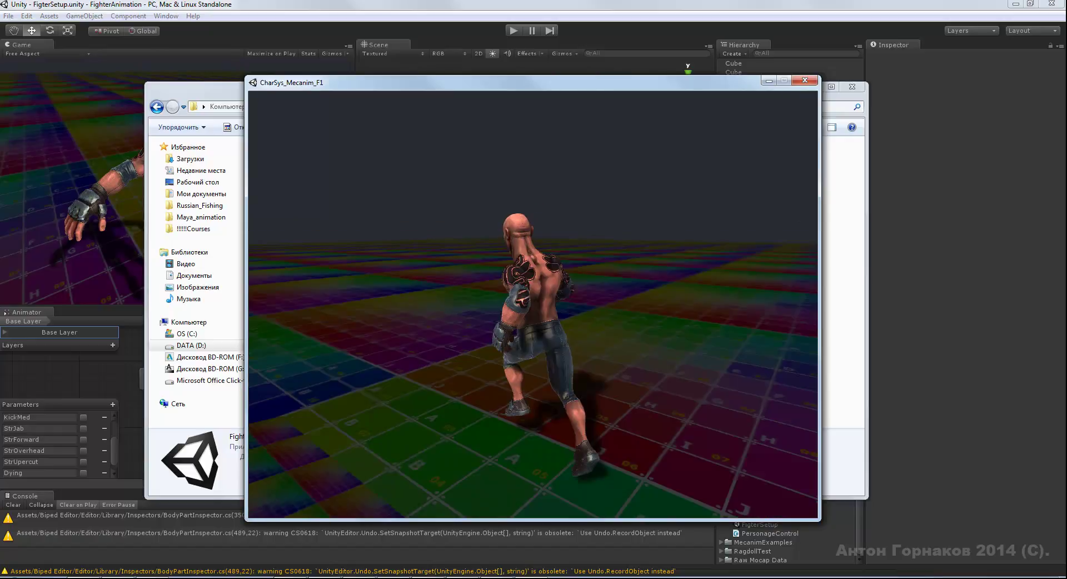
{"action": "key", "text": "w"}
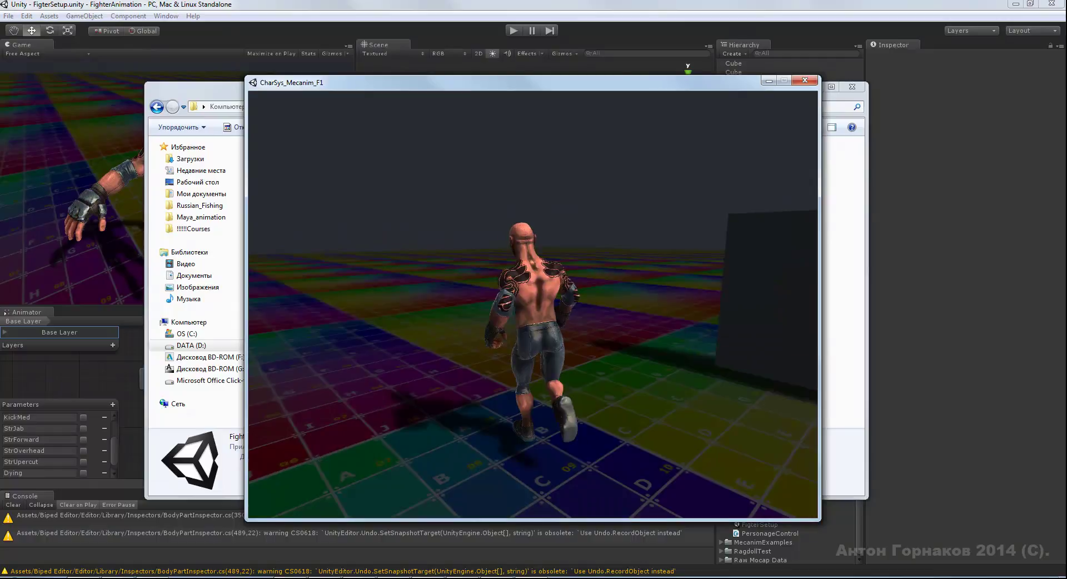
- Make the fighter throw a high kick (E) and an overhead strike (R)
{"action": "key", "text": "e"}
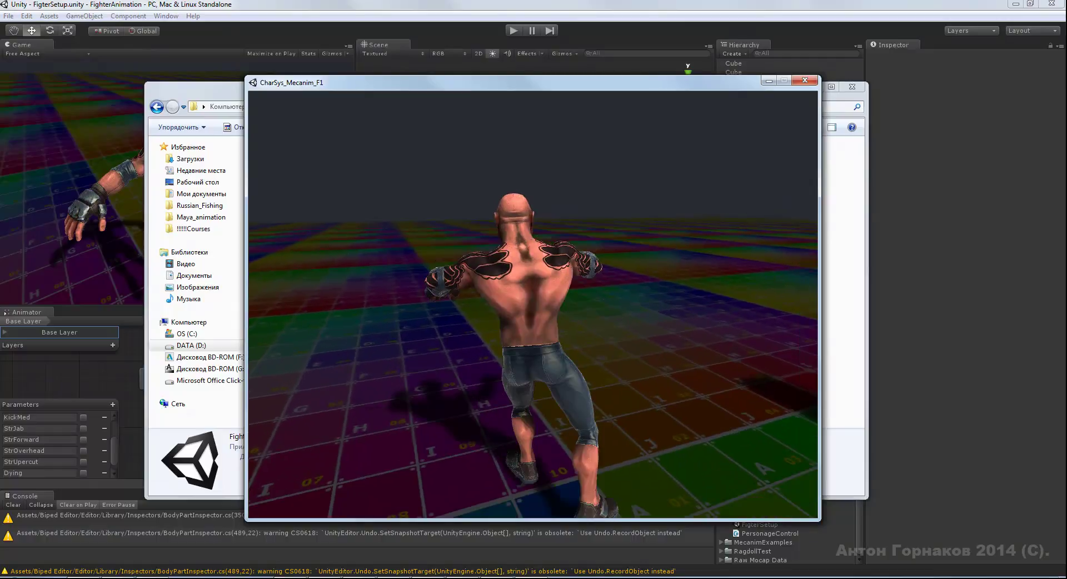
{"action": "key", "text": "w"}
{"action": "key", "text": "r"}
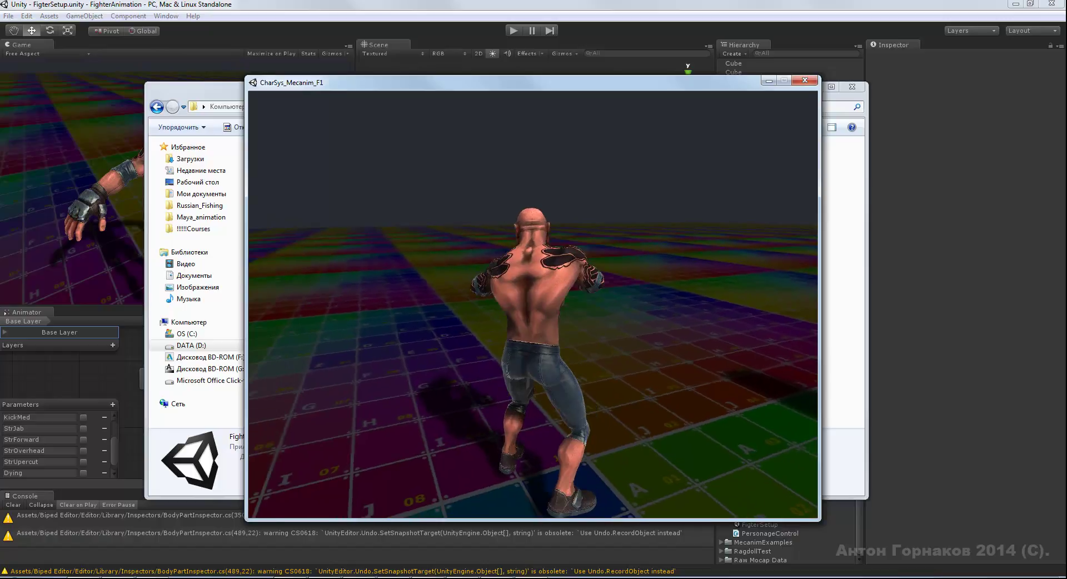
- Turn the fighter right and walk him across the grid toward the dark block
{"action": "key", "text": "d"}
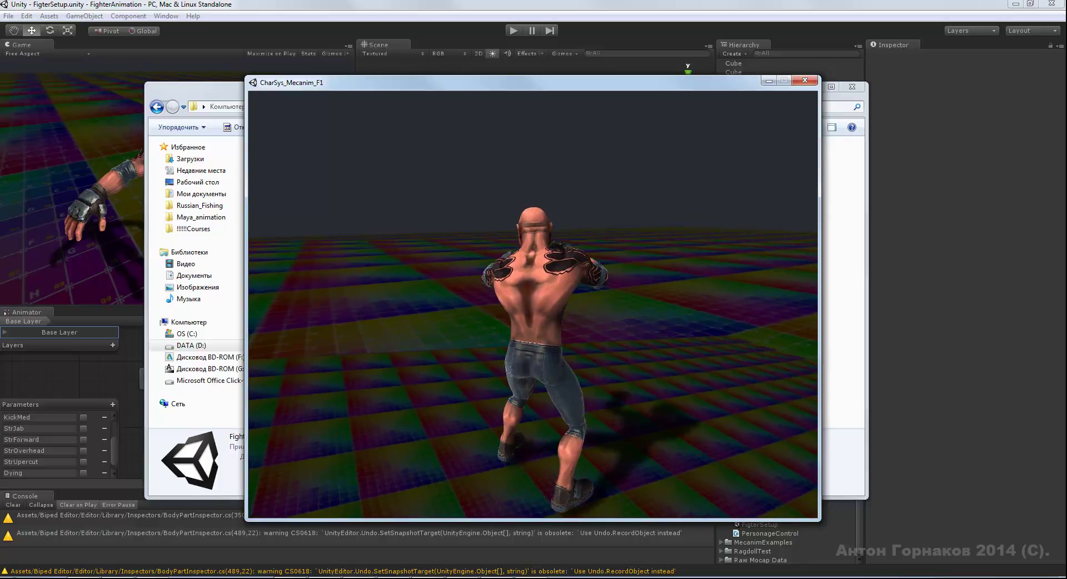
{"action": "key", "text": "w"}
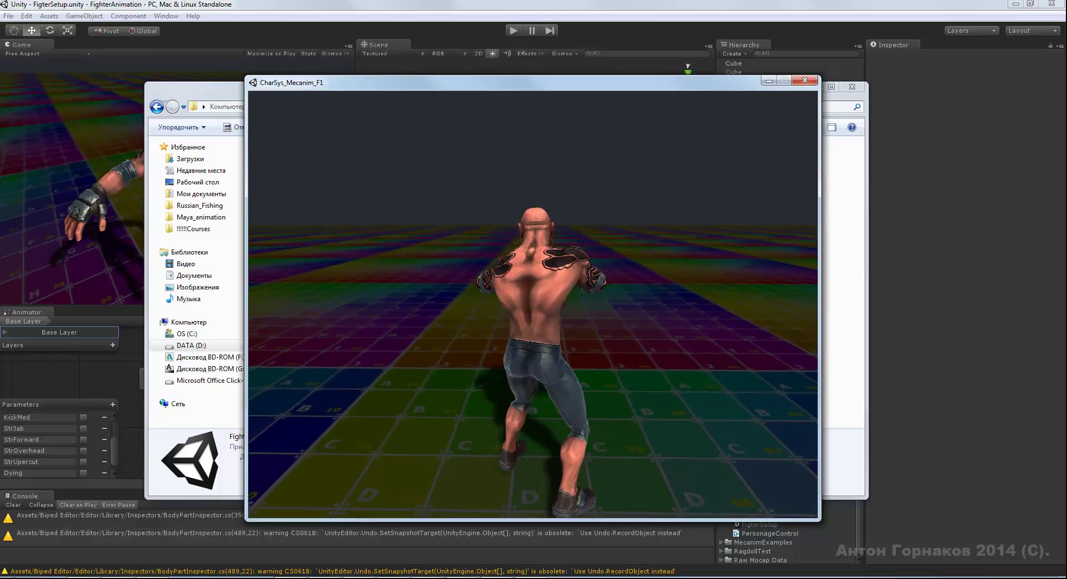
{"action": "key", "text": "w"}
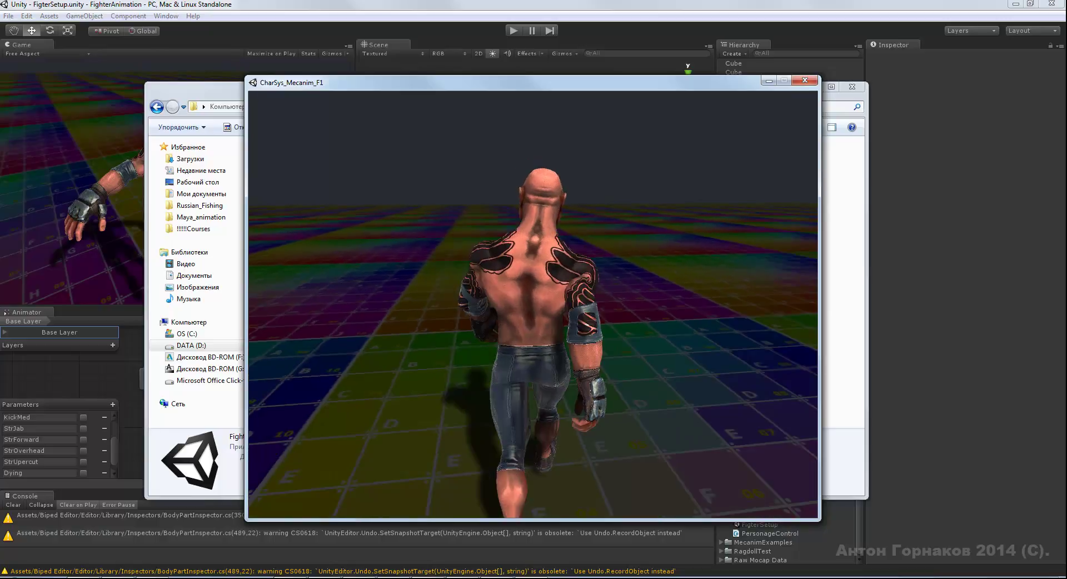
{"action": "key", "text": "d"}
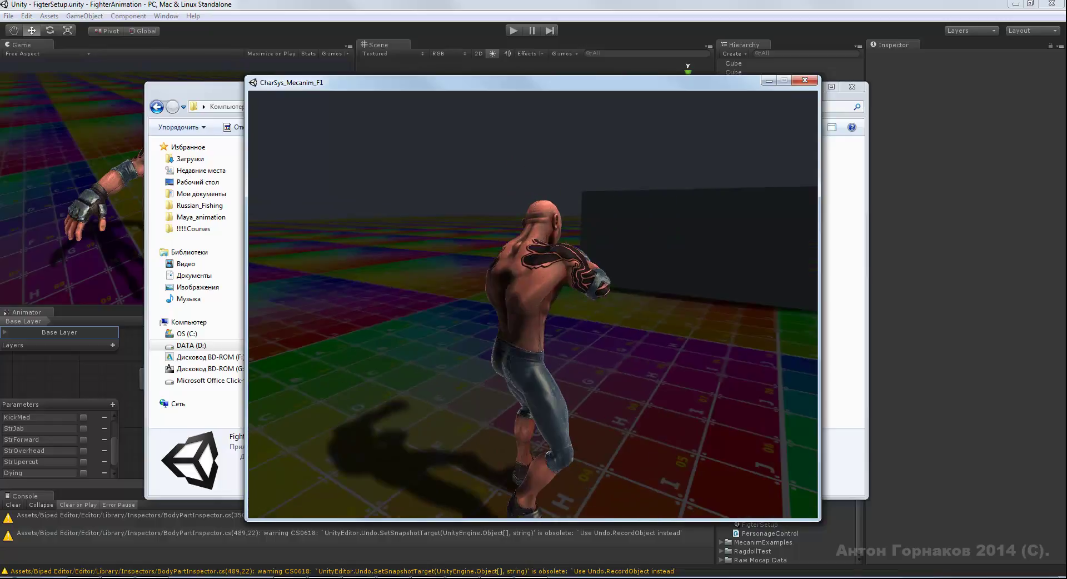